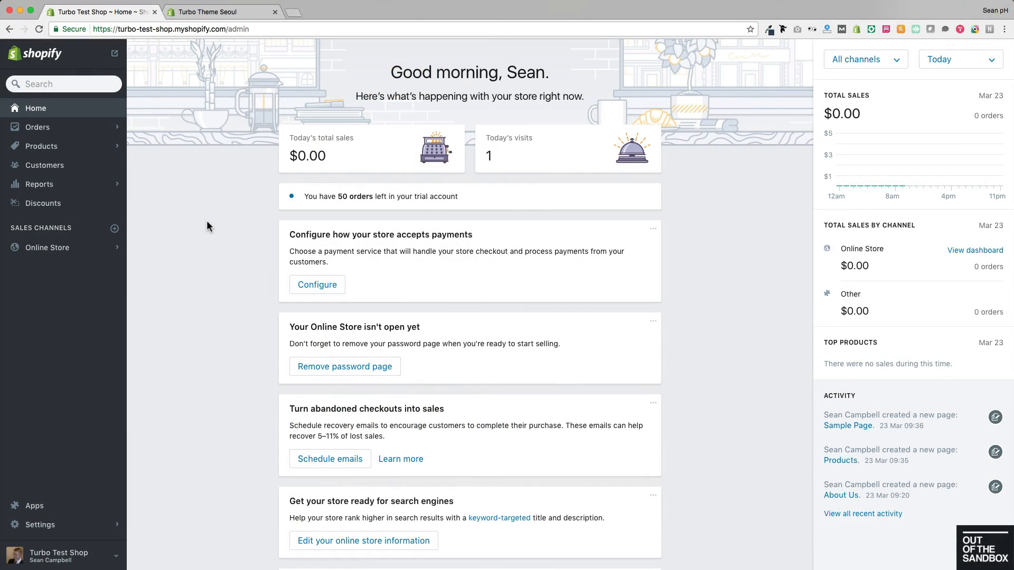
Step: Review the BEOLIT 17 product's description, images and variants, and open the list of product collections
click(58, 153)
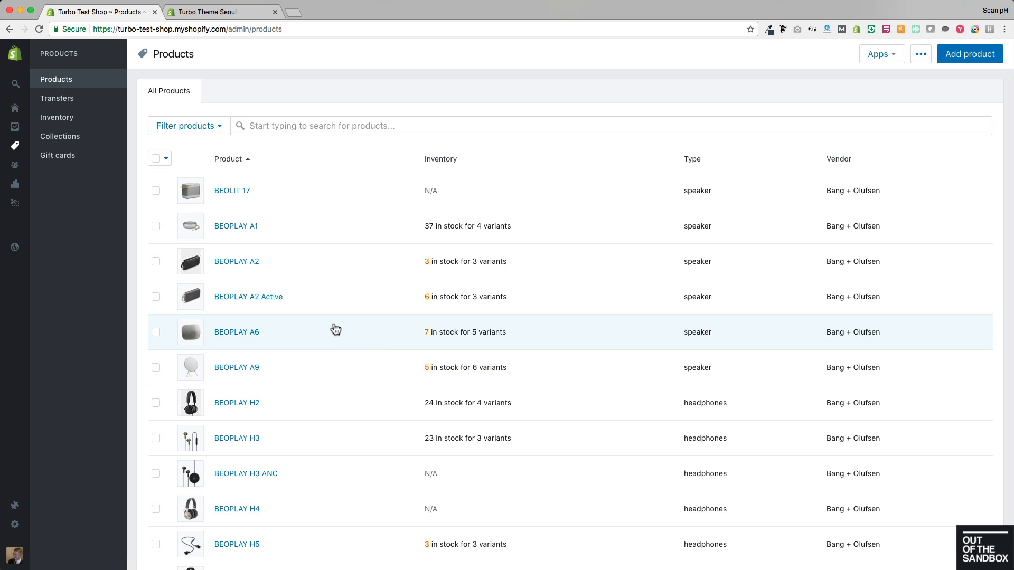
click(238, 194)
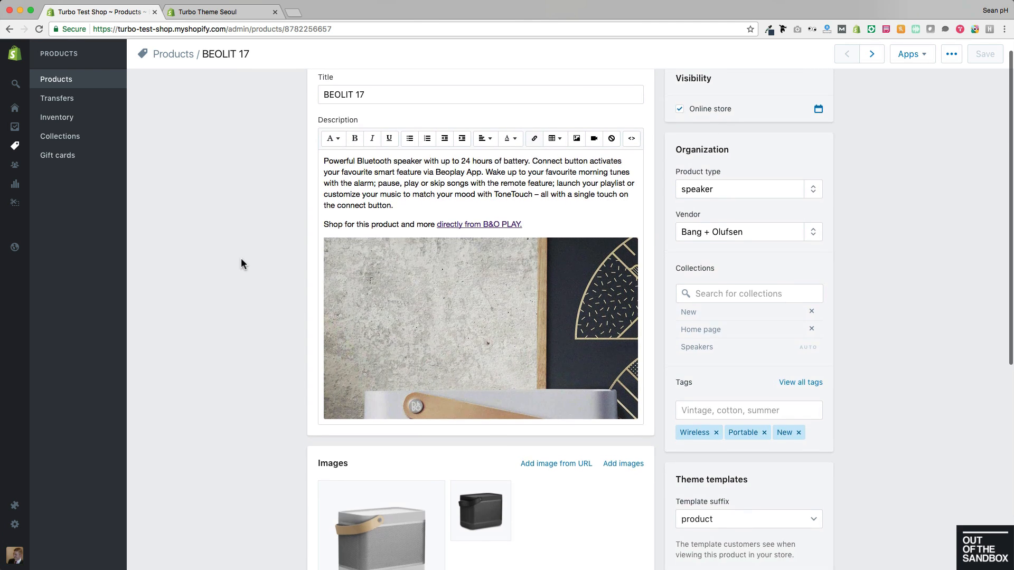
scroll(241, 259, down, 5)
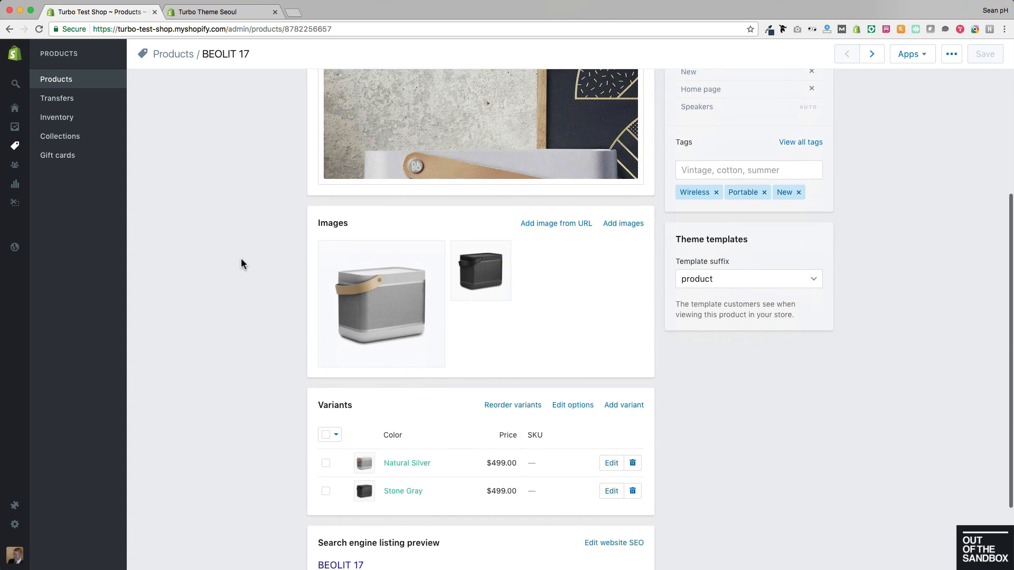
scroll(241, 259, up, 6)
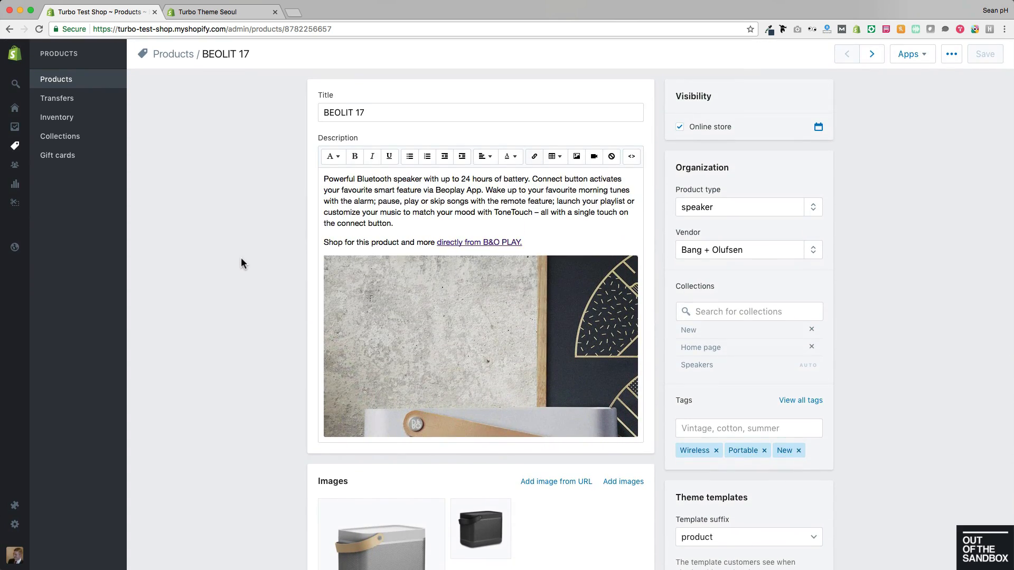
click(82, 138)
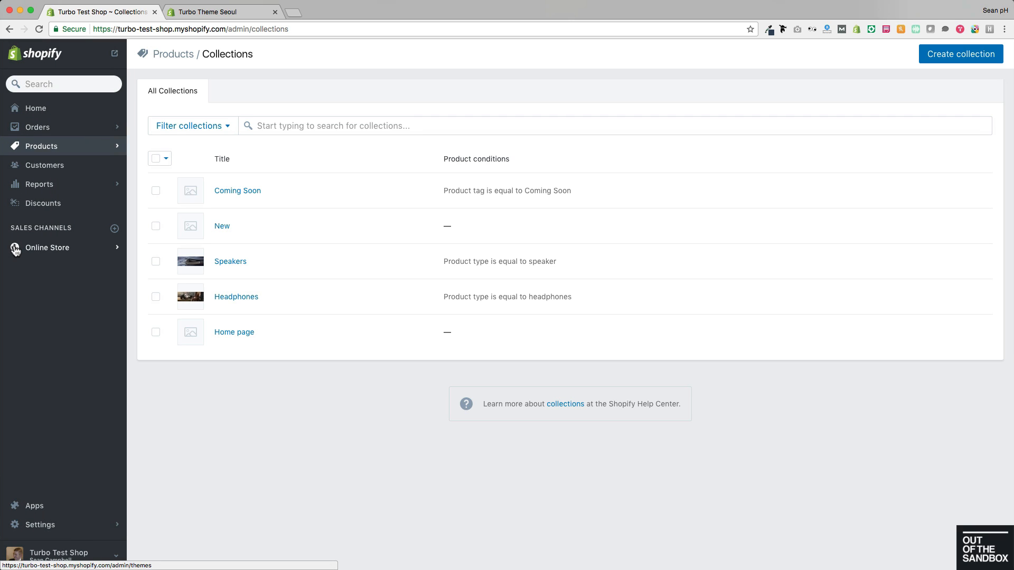
Step: Open the blog post "Music lovers unite!" and review its content, excerpt, featured image and tags
click(32, 247)
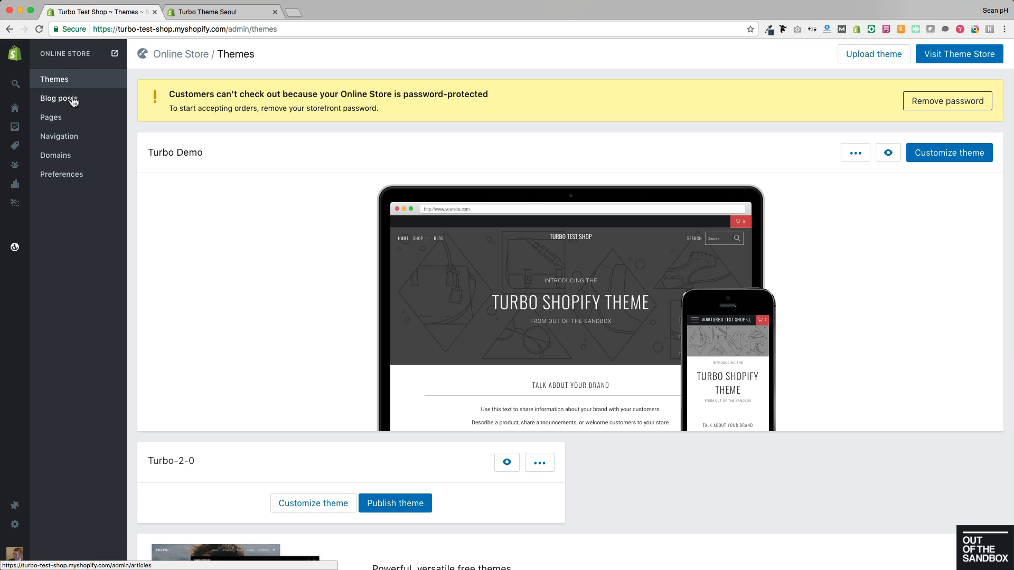
click(73, 100)
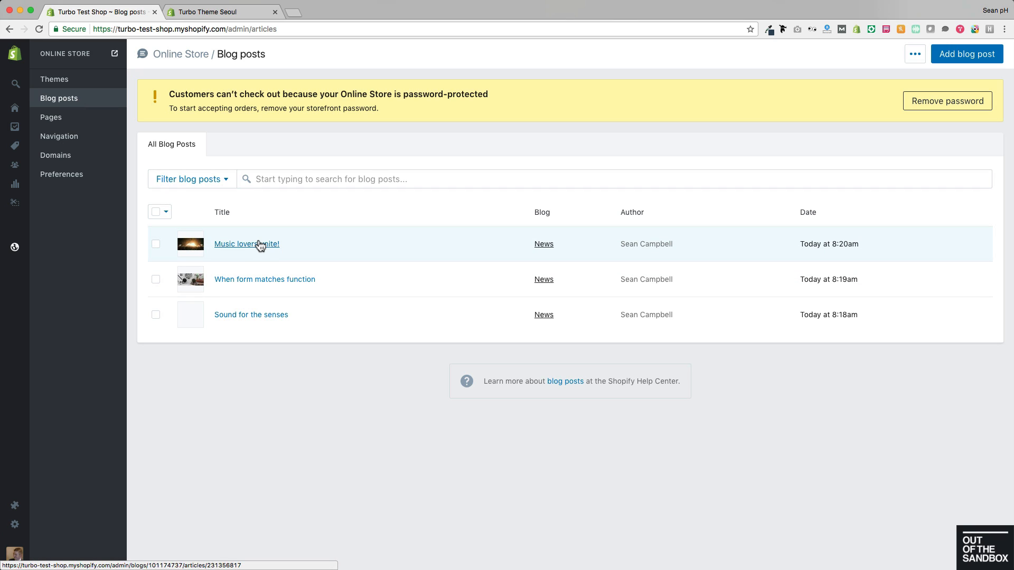
click(245, 245)
scroll(235, 242, down, 4)
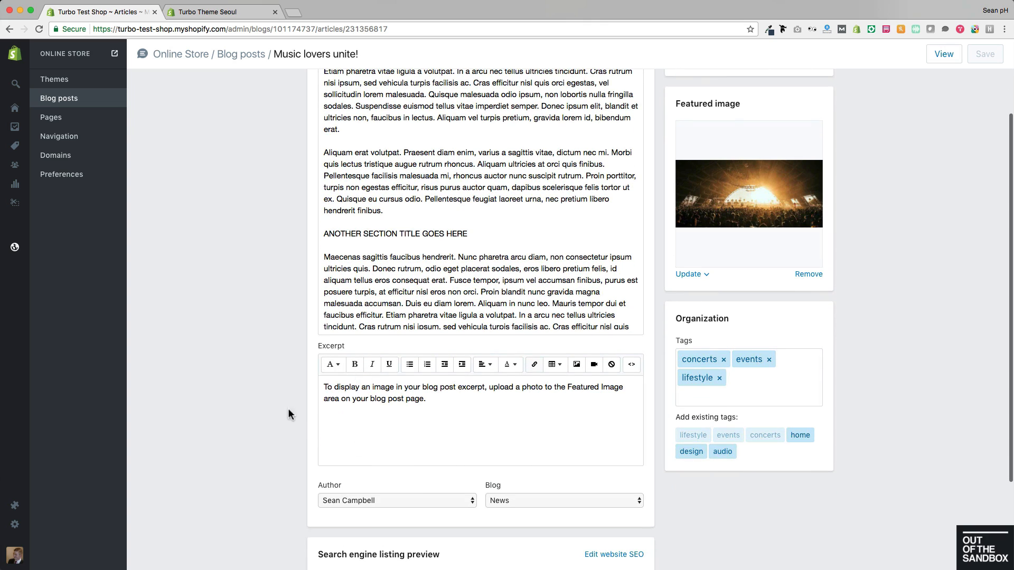
scroll(254, 392, up, 2)
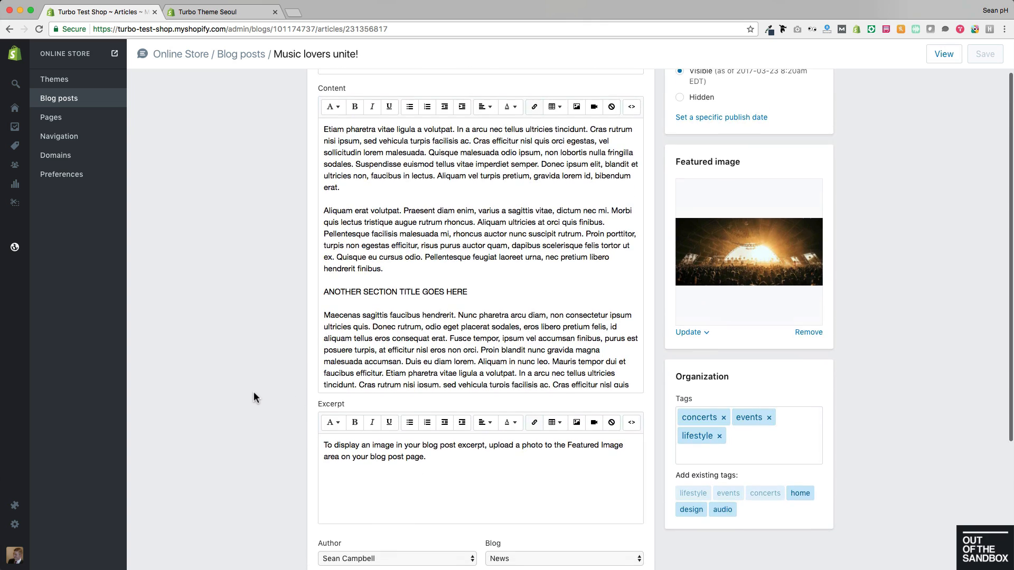
scroll(254, 398, up, 2)
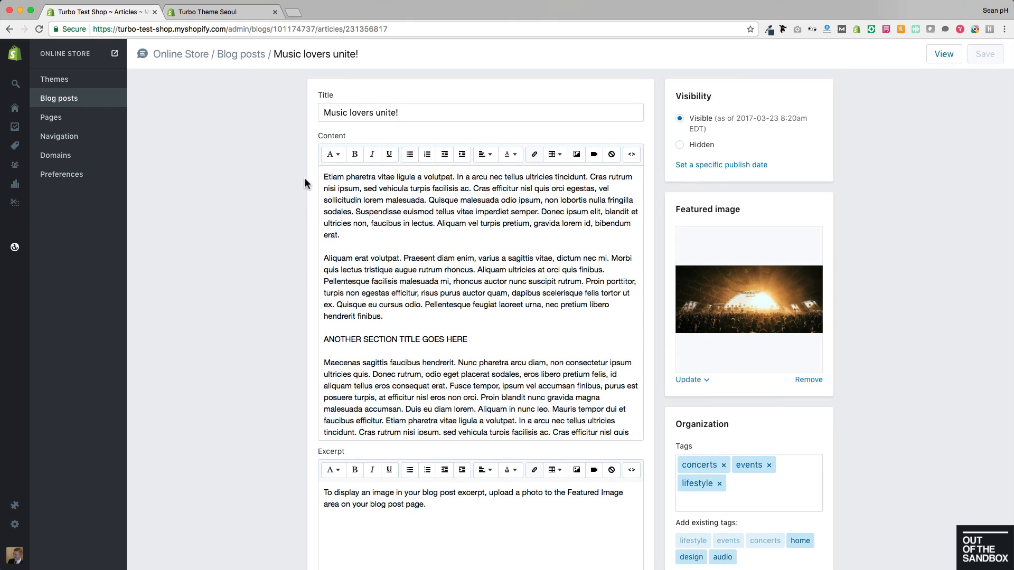
Step: Look over the online store's list of pages and its navigation menus
click(74, 119)
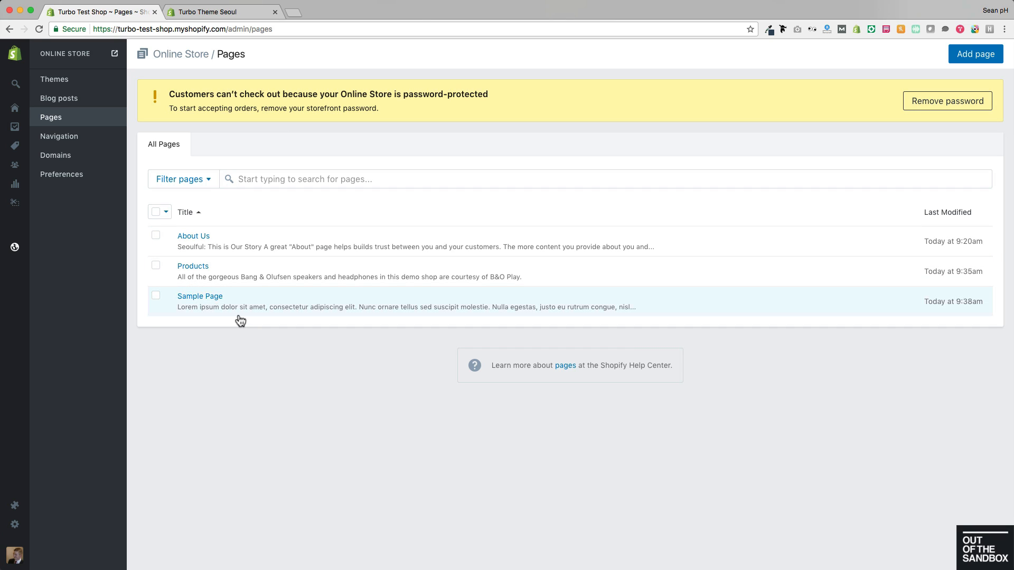
click(70, 139)
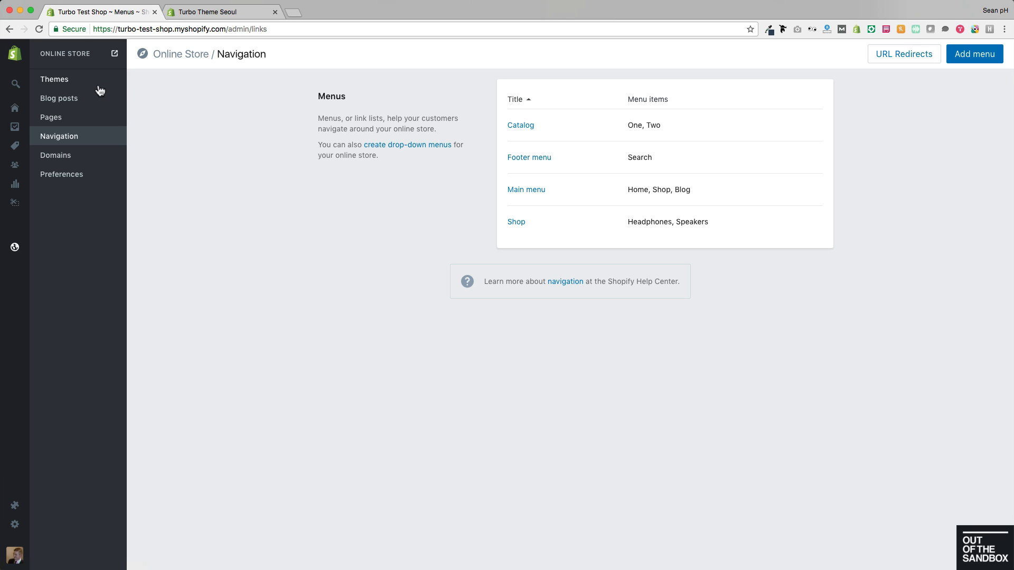
Step: Upload the theme file "turbo 2.0.zip" to the online store's themes
click(49, 86)
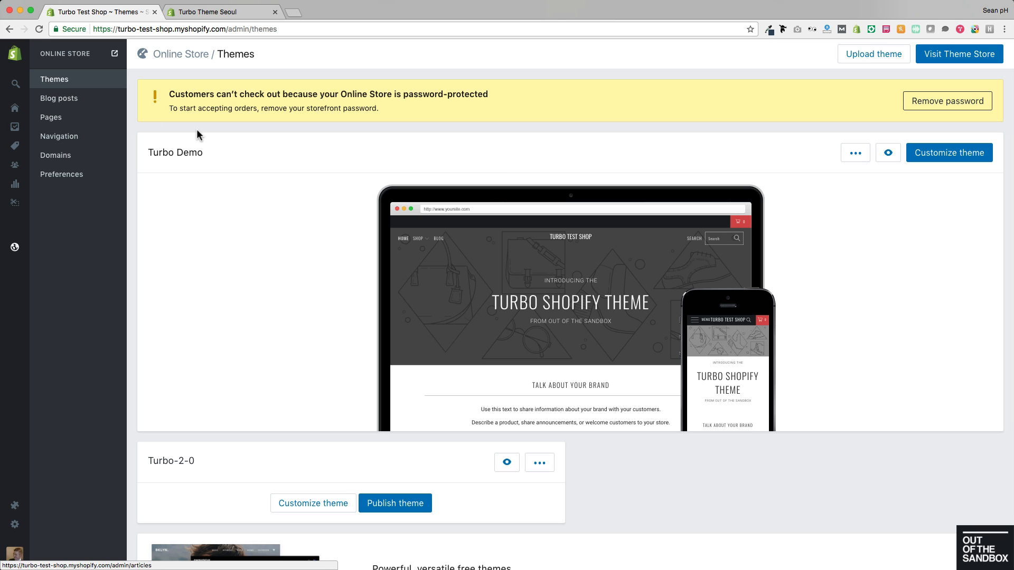
mouse_move(295, 202)
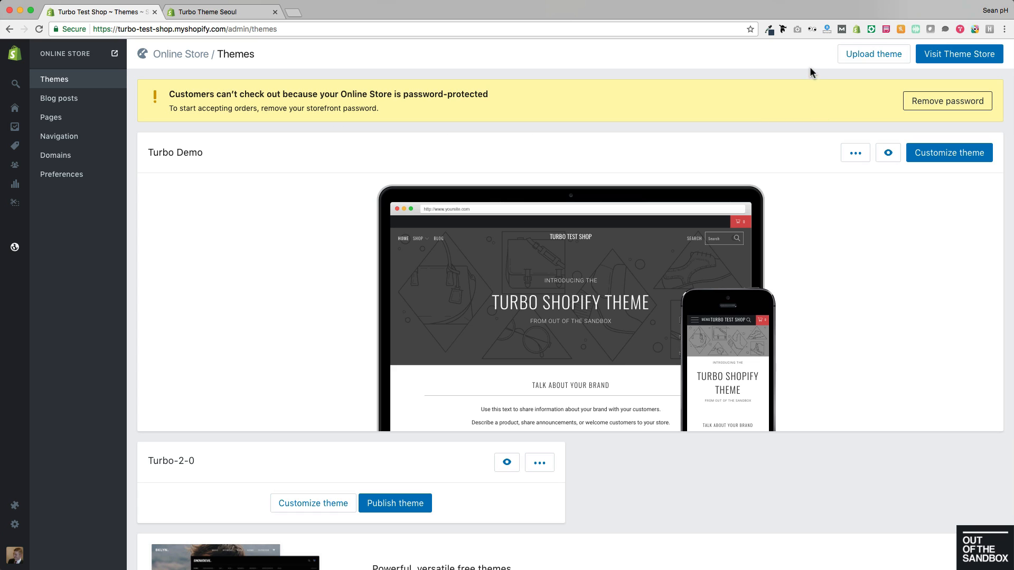
click(863, 57)
click(381, 183)
scroll(537, 139, down, 5)
click(557, 82)
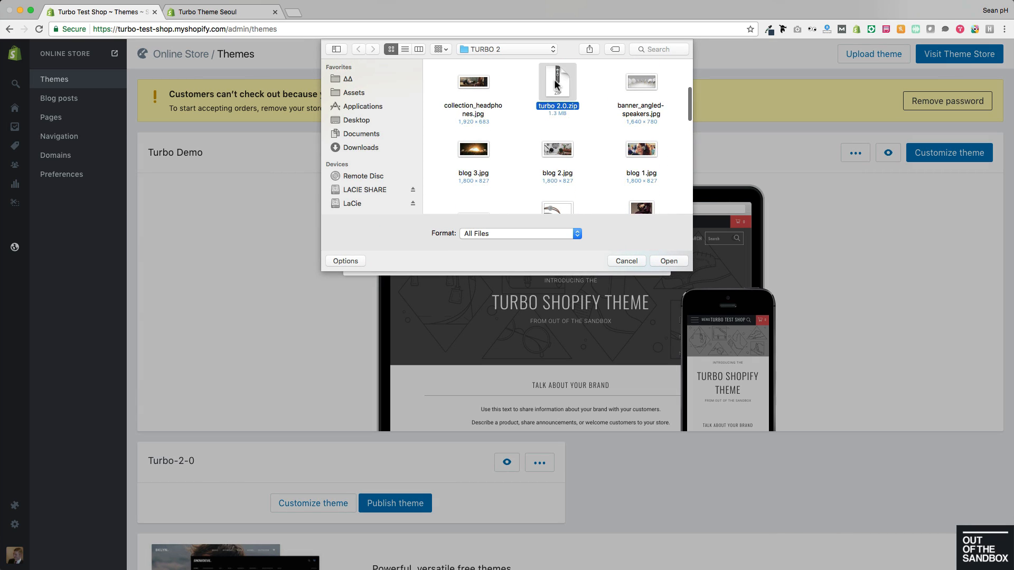
click(669, 261)
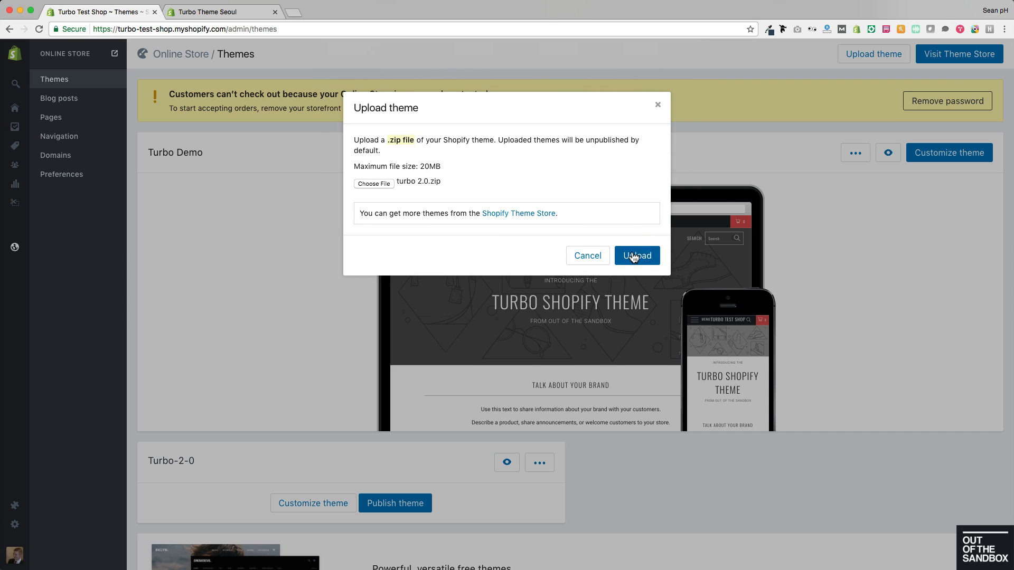
click(635, 257)
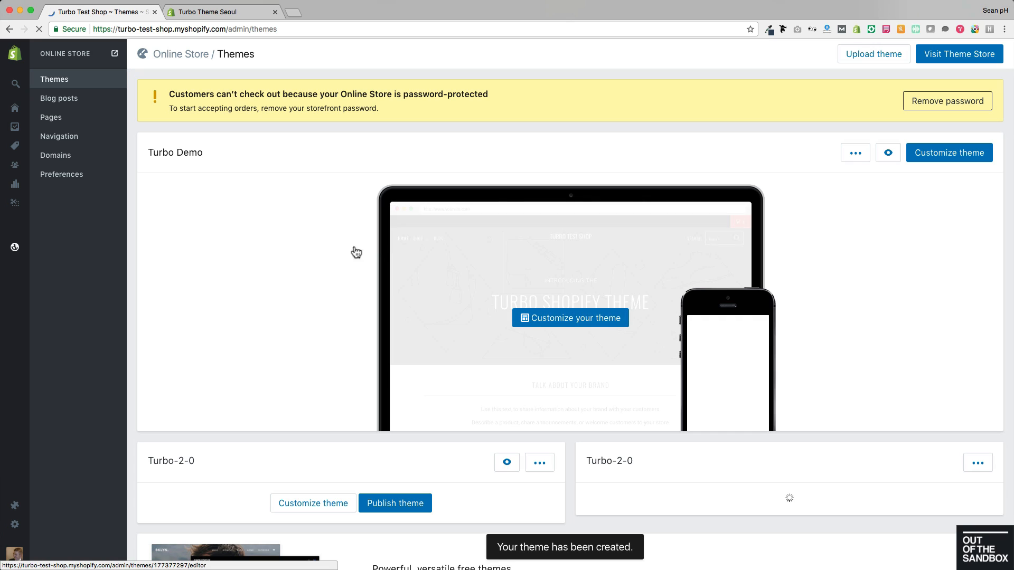
Step: Publish the newly uploaded Turbo-2-0 theme as the store's live theme
scroll(515, 430, down, 3)
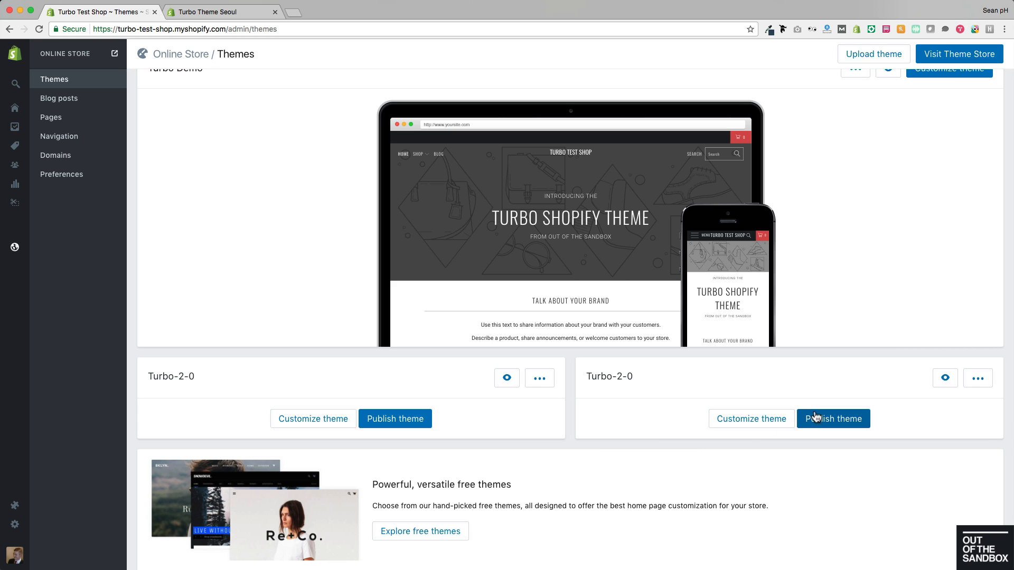
click(816, 418)
click(639, 188)
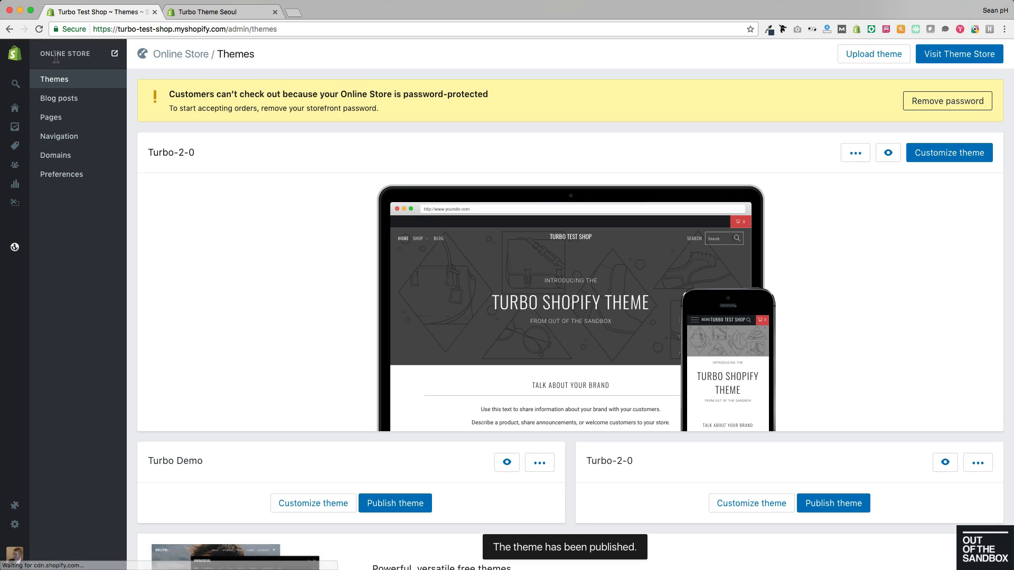
Step: Open the live storefront and examine the home page's placeholder sections from the hero banner down to the Instagram feed
click(115, 55)
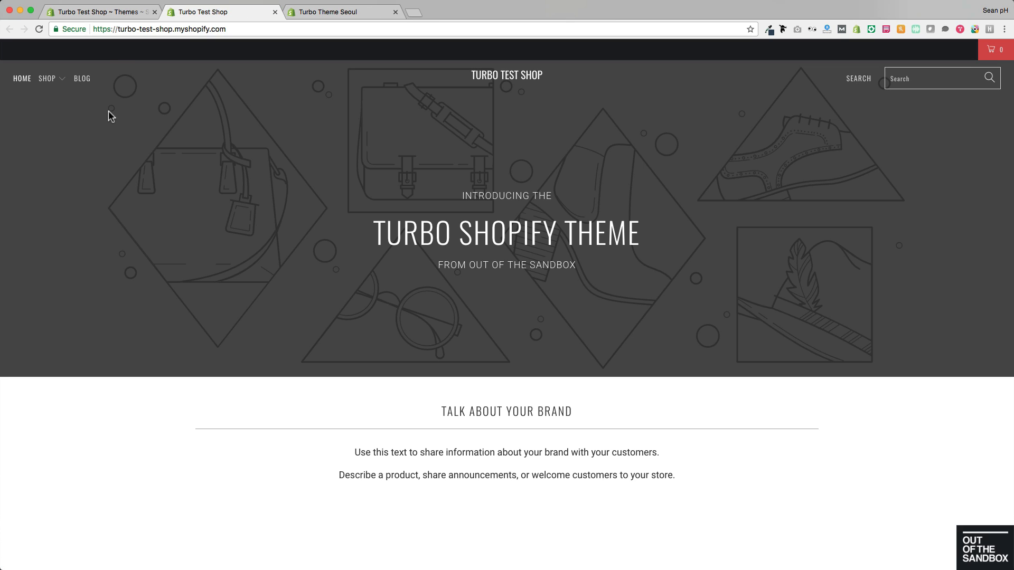
scroll(115, 110, down, 3)
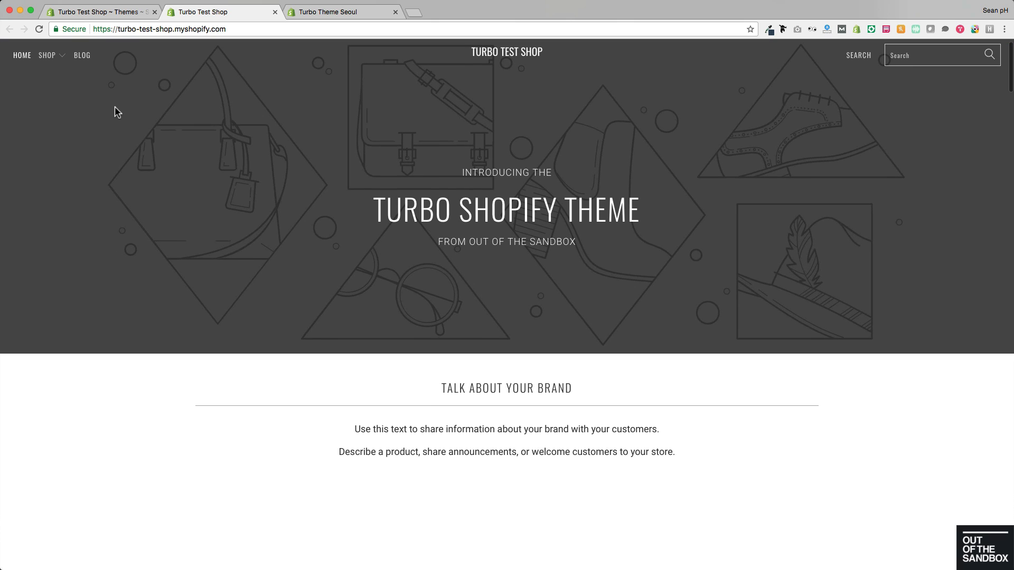
scroll(115, 108, down, 5)
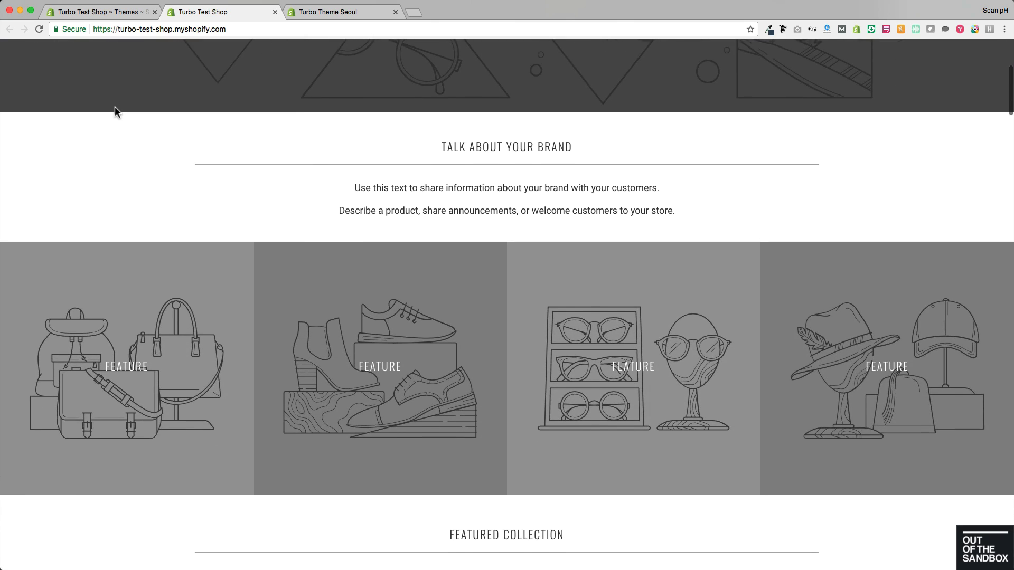
scroll(115, 108, down, 8)
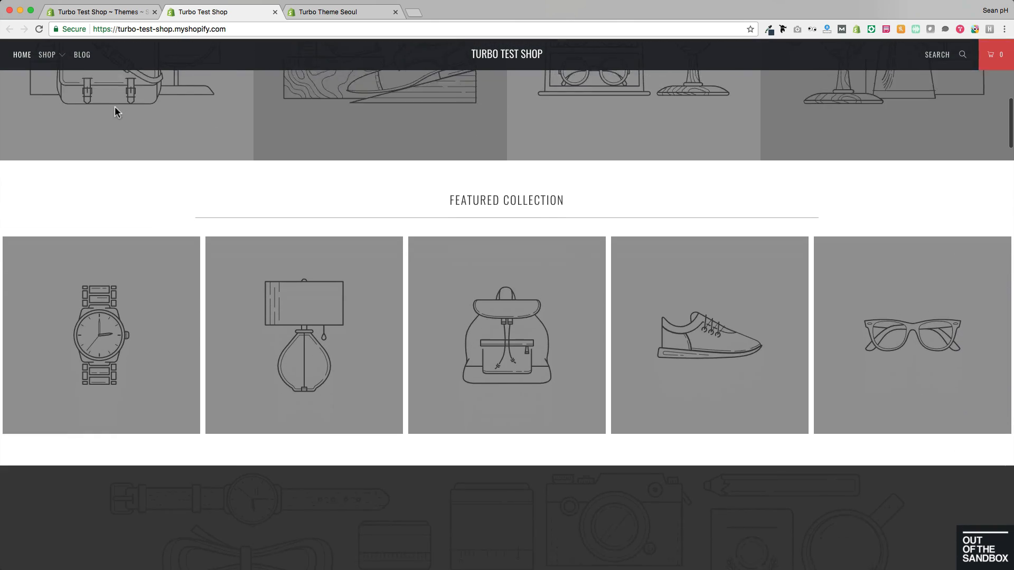
scroll(116, 112, down, 9)
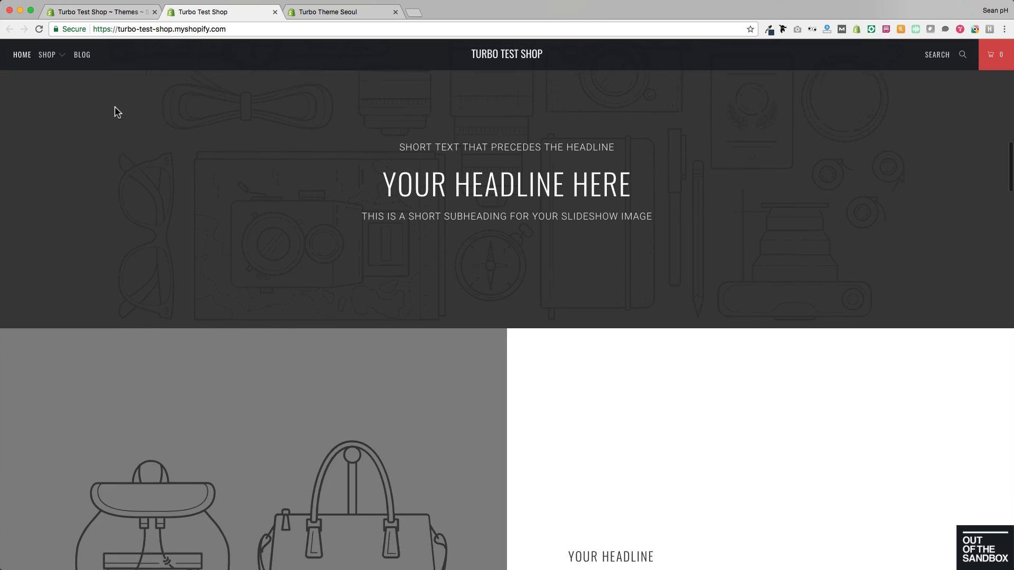
scroll(116, 111, down, 9)
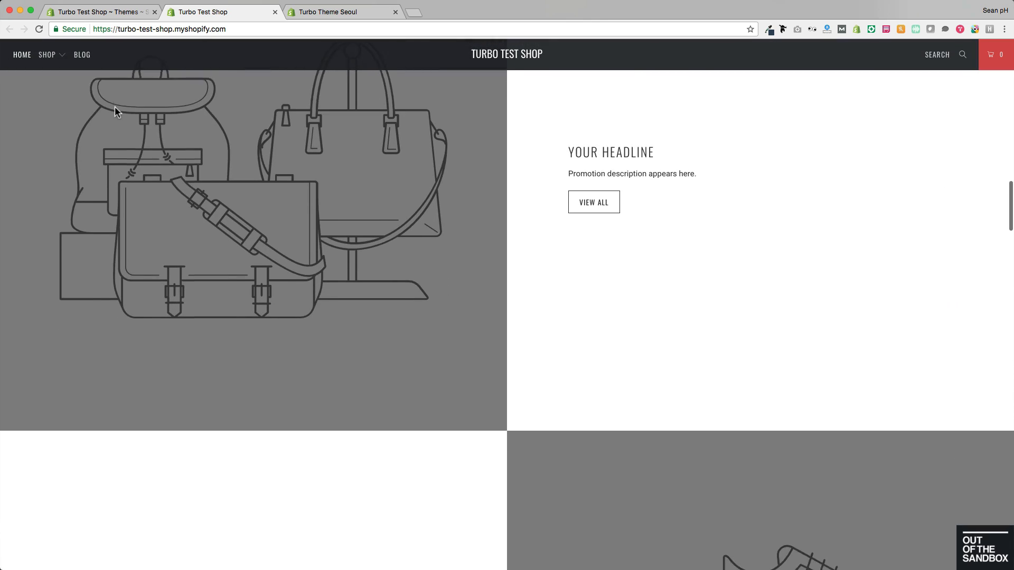
scroll(116, 108, down, 2)
scroll(115, 110, down, 10)
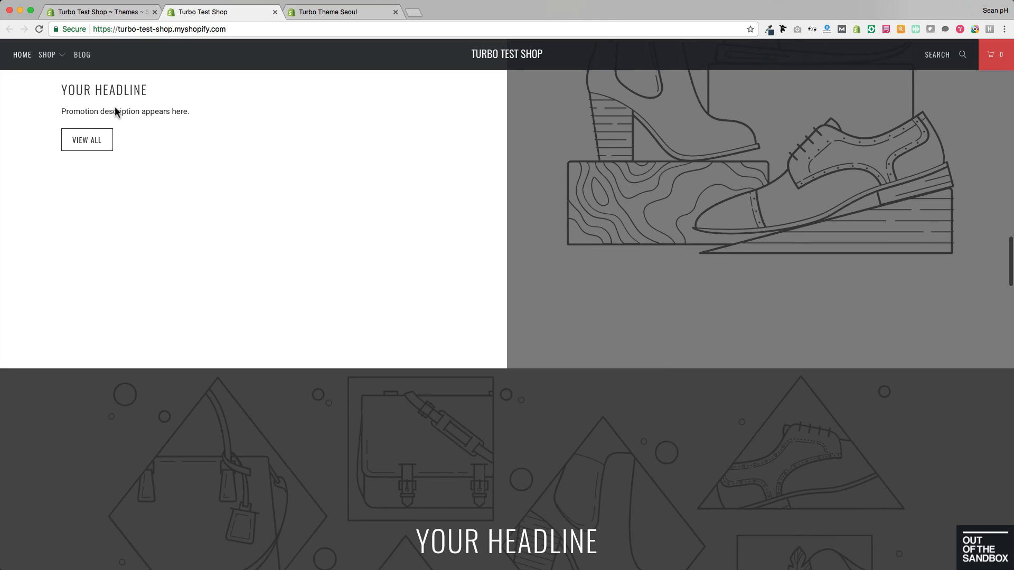
scroll(115, 110, down, 15)
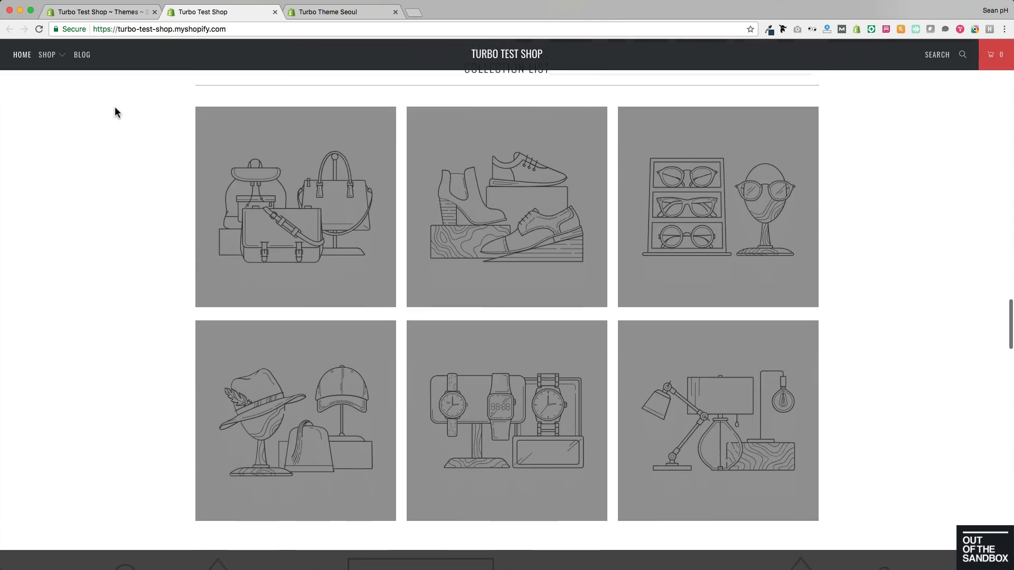
scroll(115, 110, down, 15)
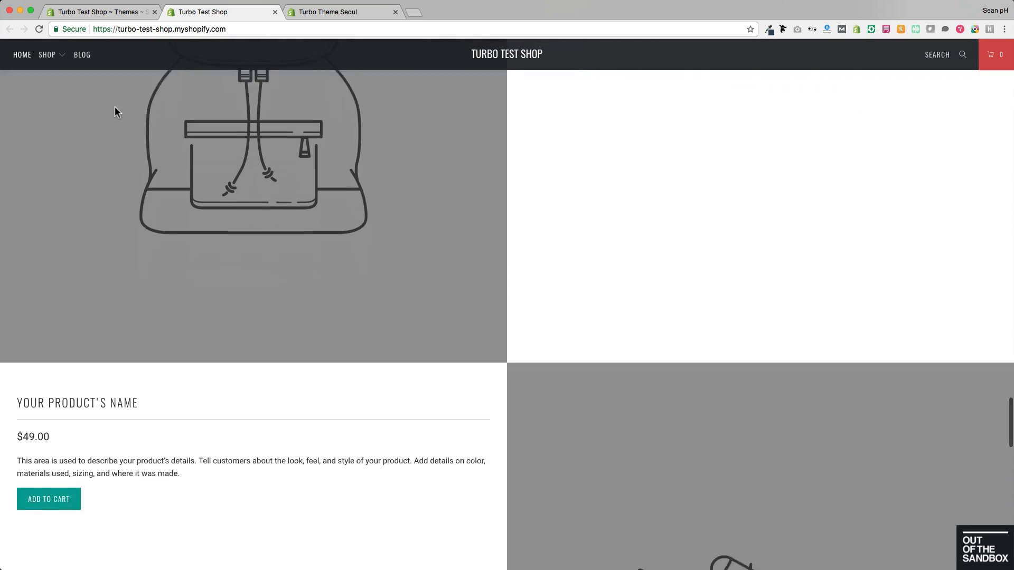
scroll(116, 112, down, 7)
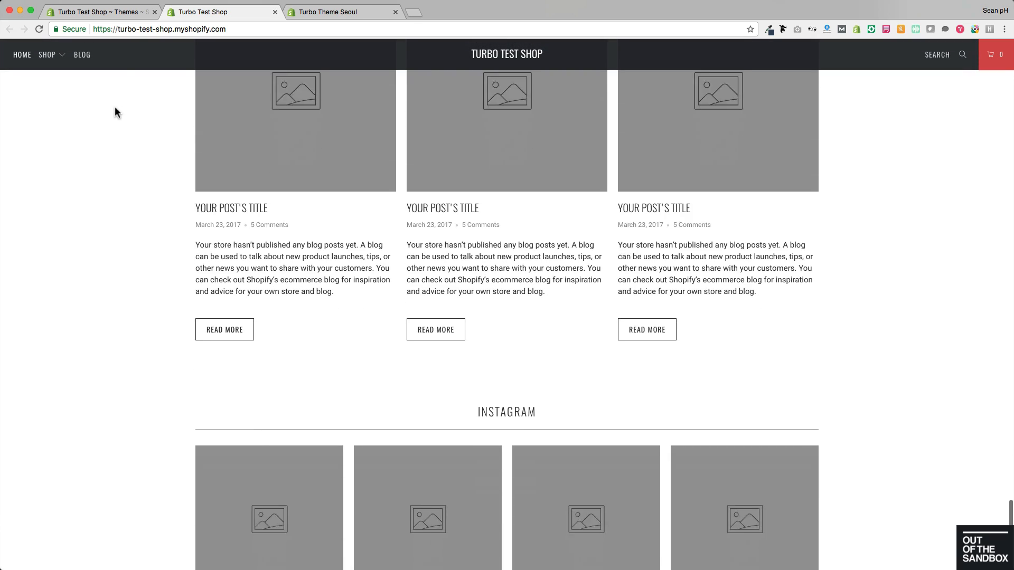
Step: Return to the store admin, open the live Turbo-2-0 theme for customization and look through the home page's section list
click(134, 14)
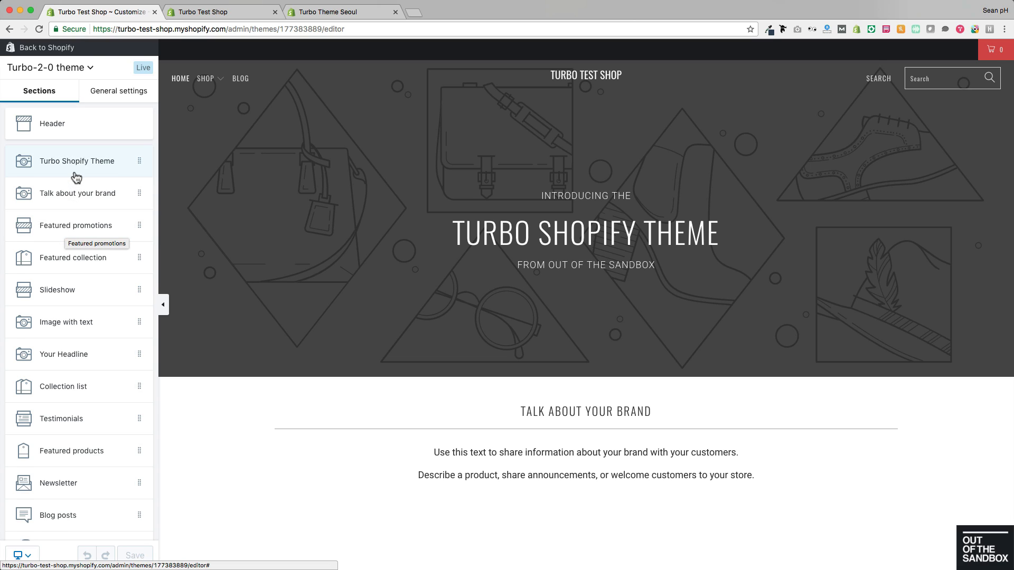
scroll(75, 177, down, 2)
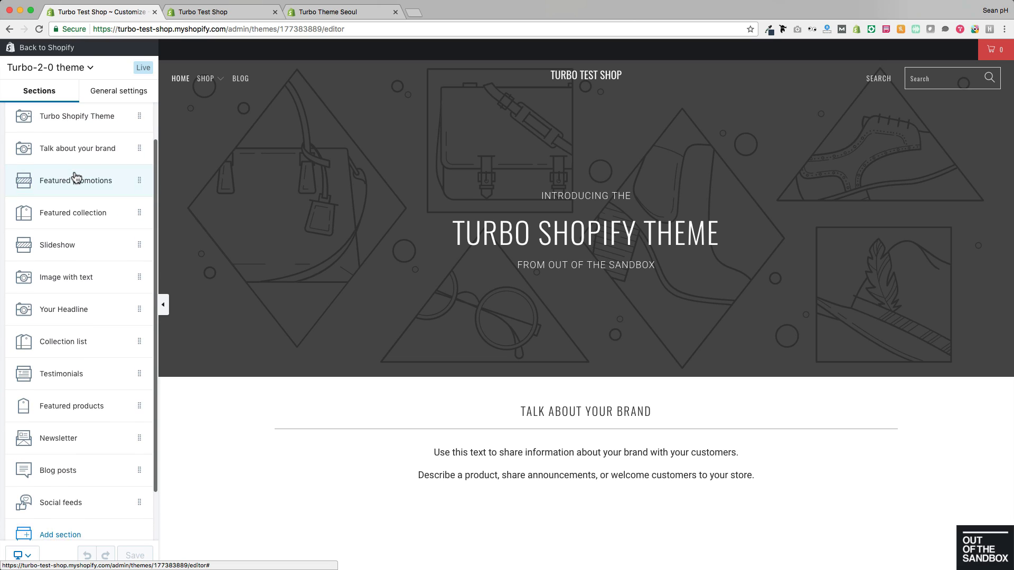
scroll(75, 177, down, 1)
scroll(75, 177, up, 3)
scroll(75, 177, down, 6)
scroll(75, 177, up, 6)
scroll(76, 177, up, 1)
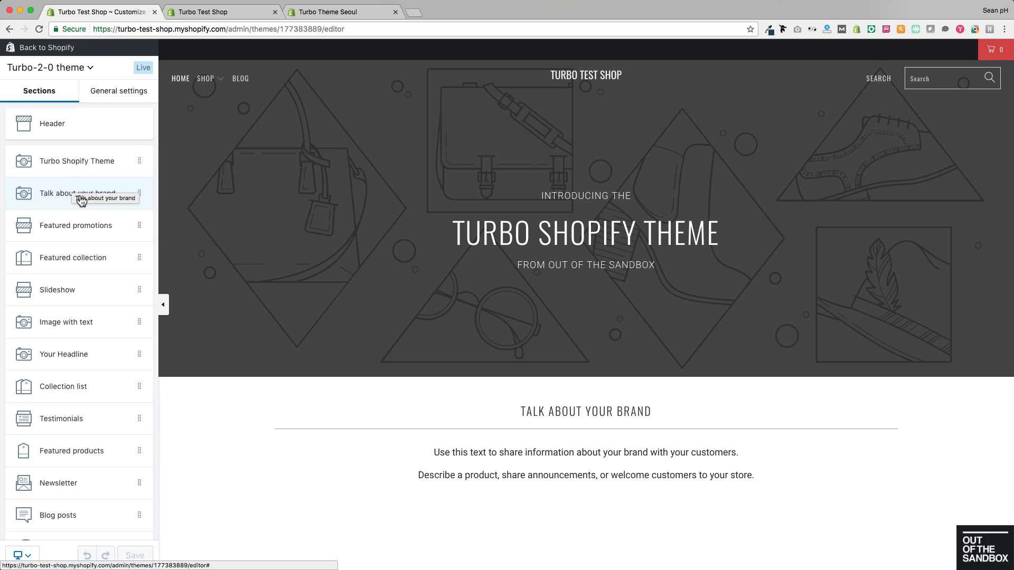
Step: Follow the Headphones link under Shop in the theme preview and open the Collection section's settings
mouse_move(207, 85)
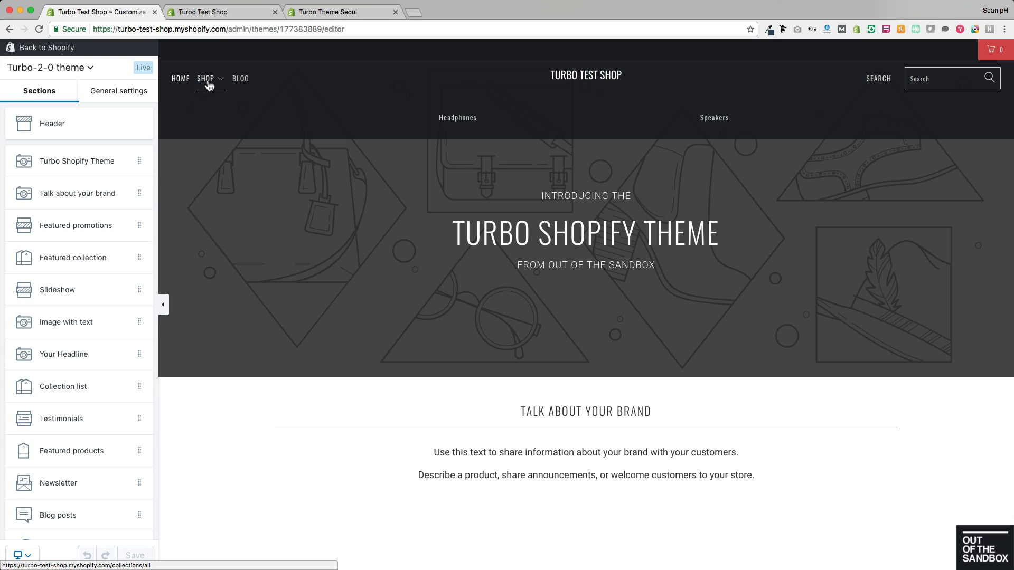
click(446, 119)
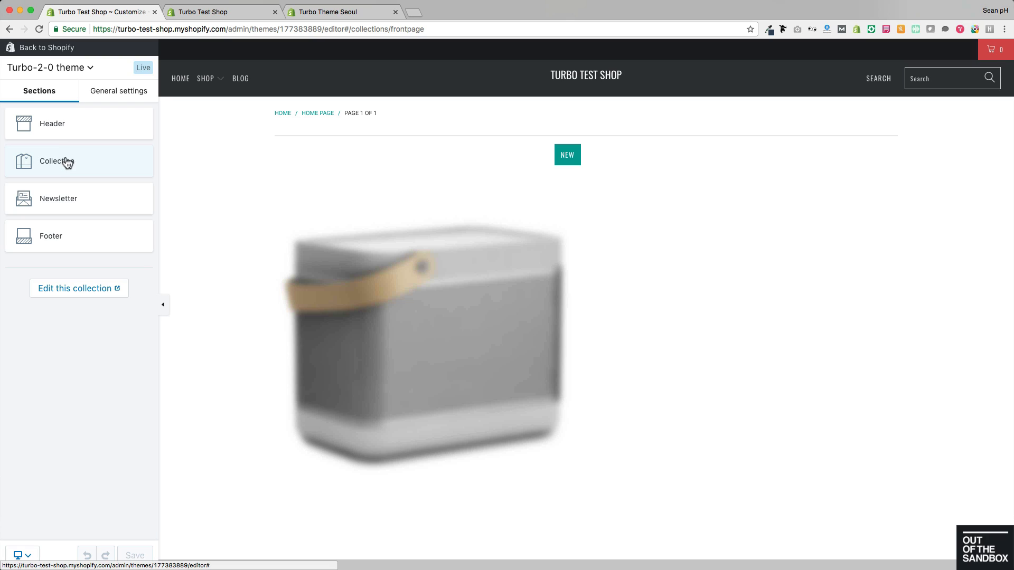
click(56, 168)
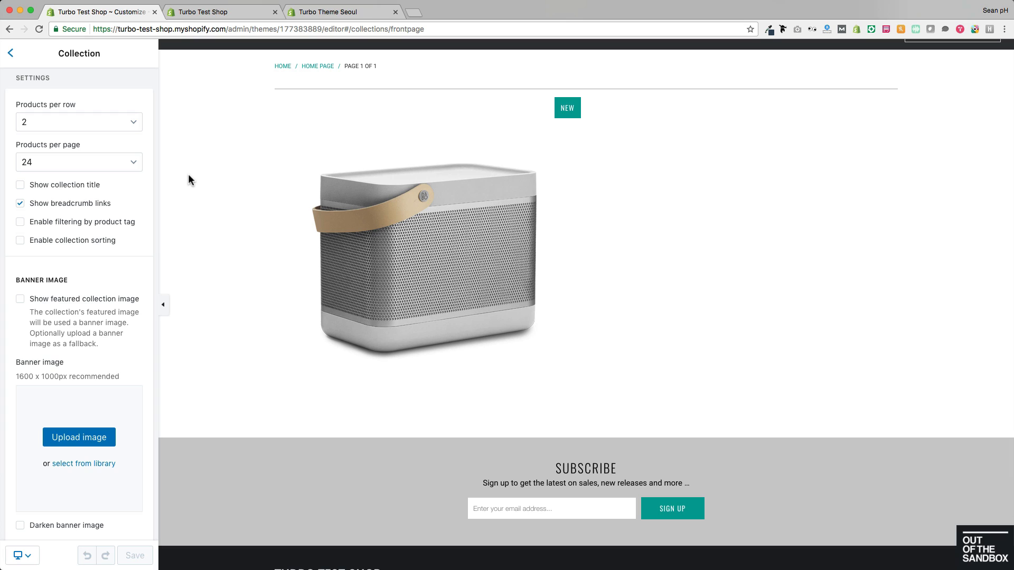
Step: Open the Beolit 17 product page in the preview and review the Product section's gallery, info and related products settings
click(463, 252)
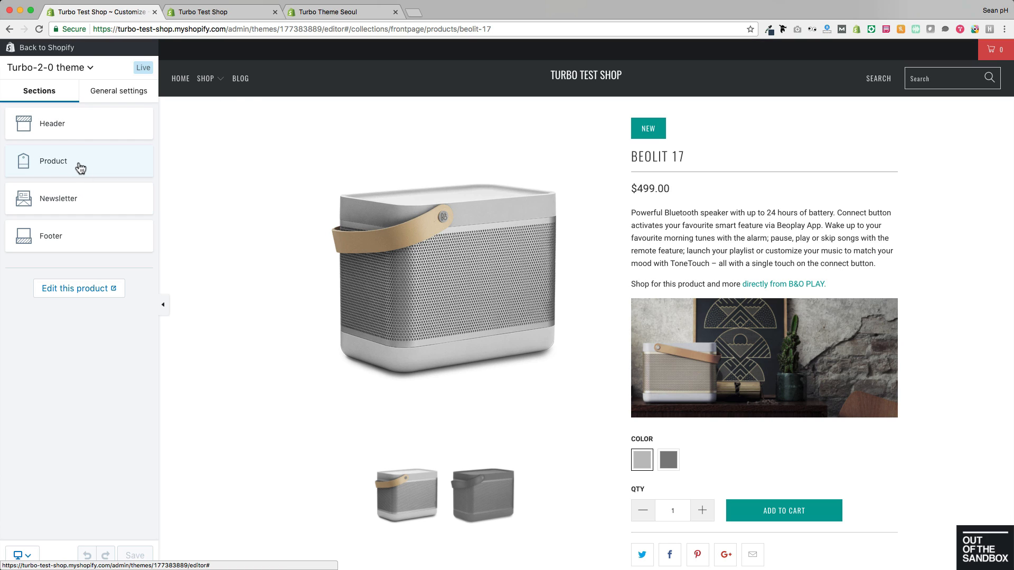
click(80, 168)
scroll(89, 128, down, 10)
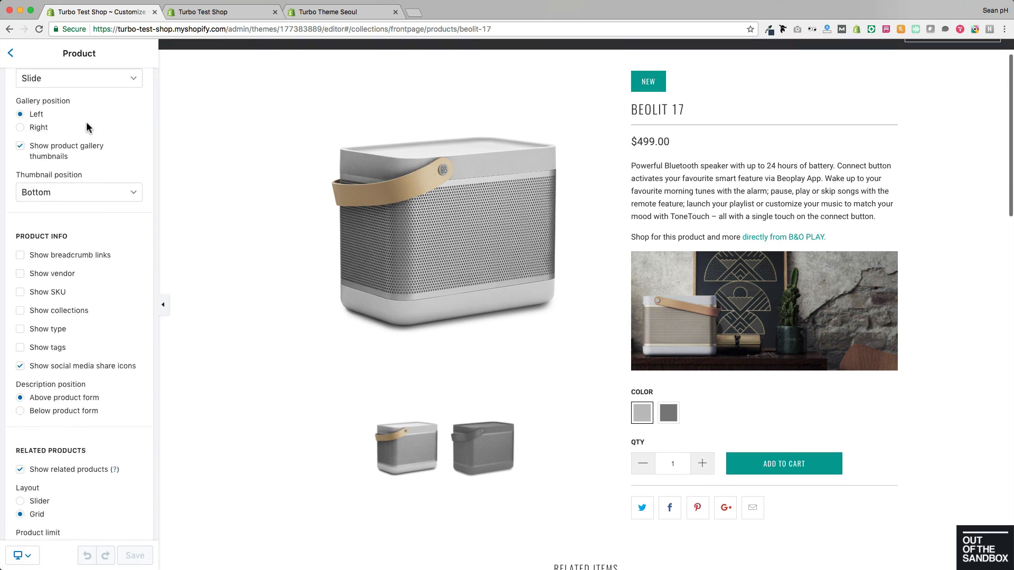
scroll(87, 127, up, 10)
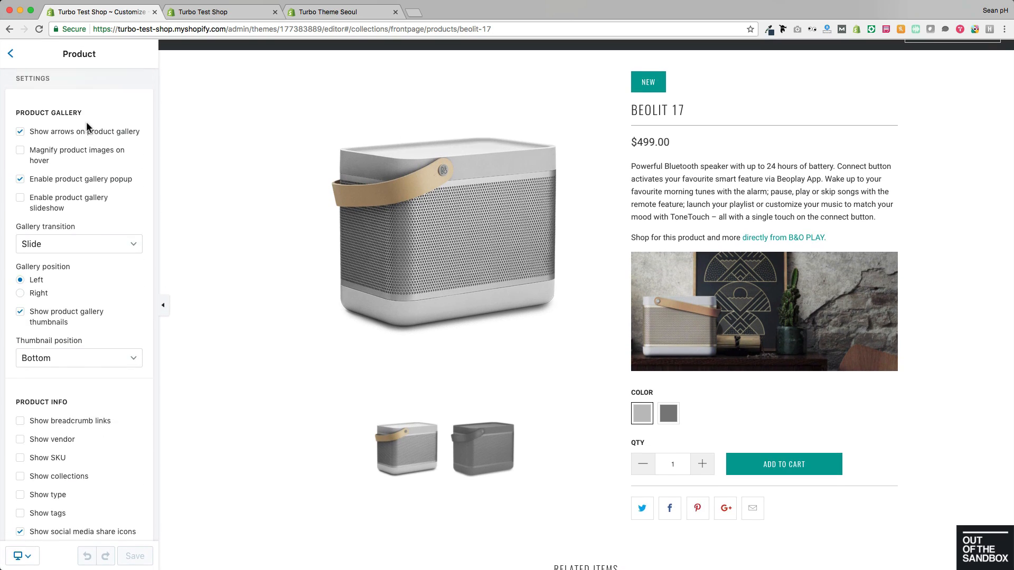
click(11, 54)
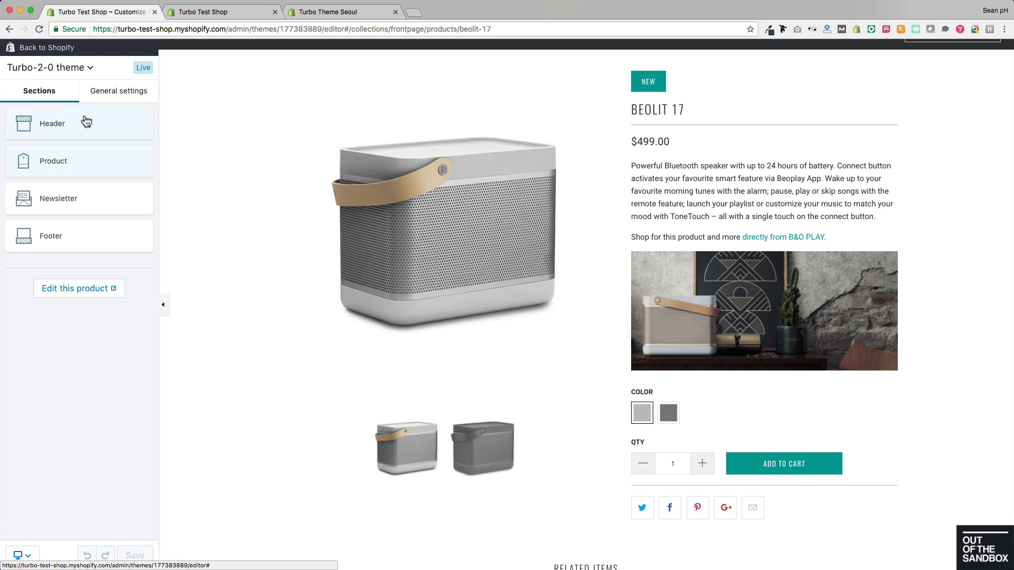
Step: Look through the theme's list of general settings and return the preview to the store's home page
click(120, 92)
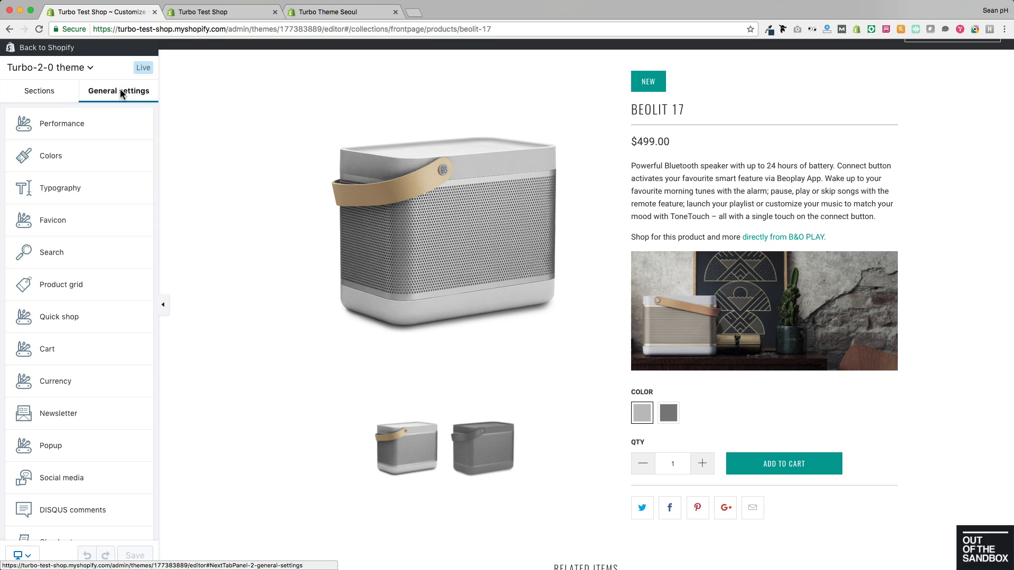
scroll(84, 136, down, 2)
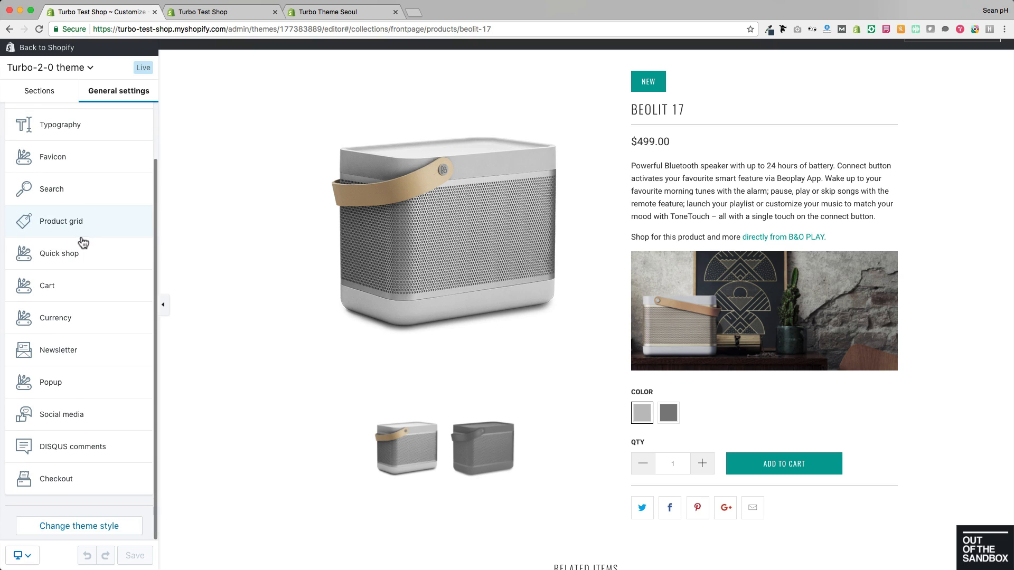
scroll(82, 232, up, 3)
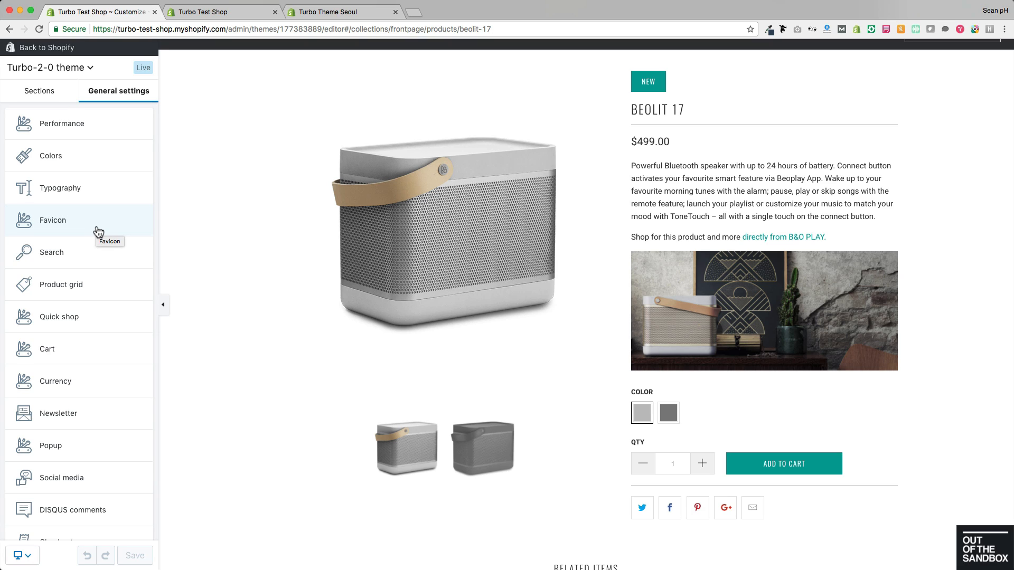
scroll(399, 234, up, 2)
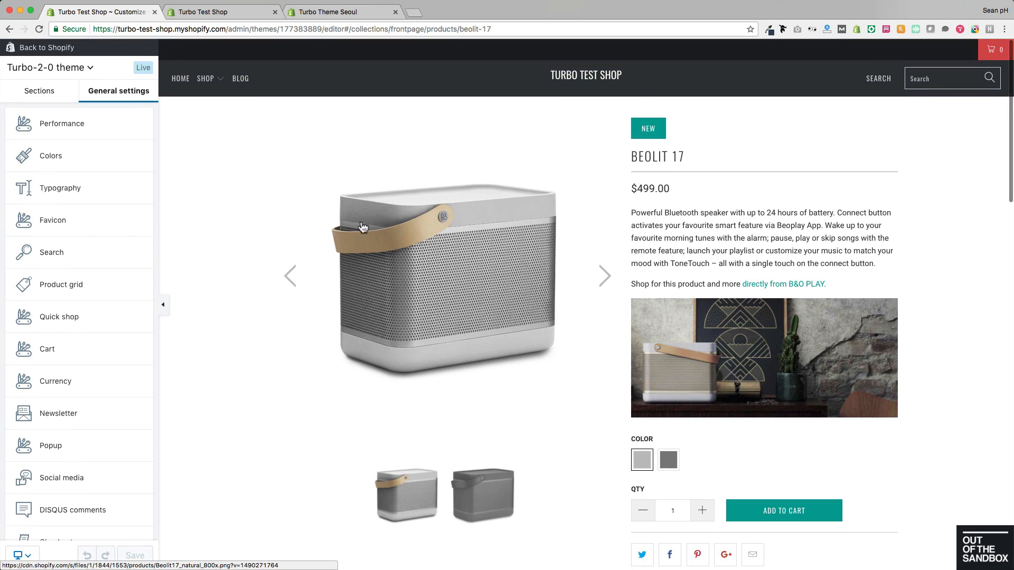
click(585, 79)
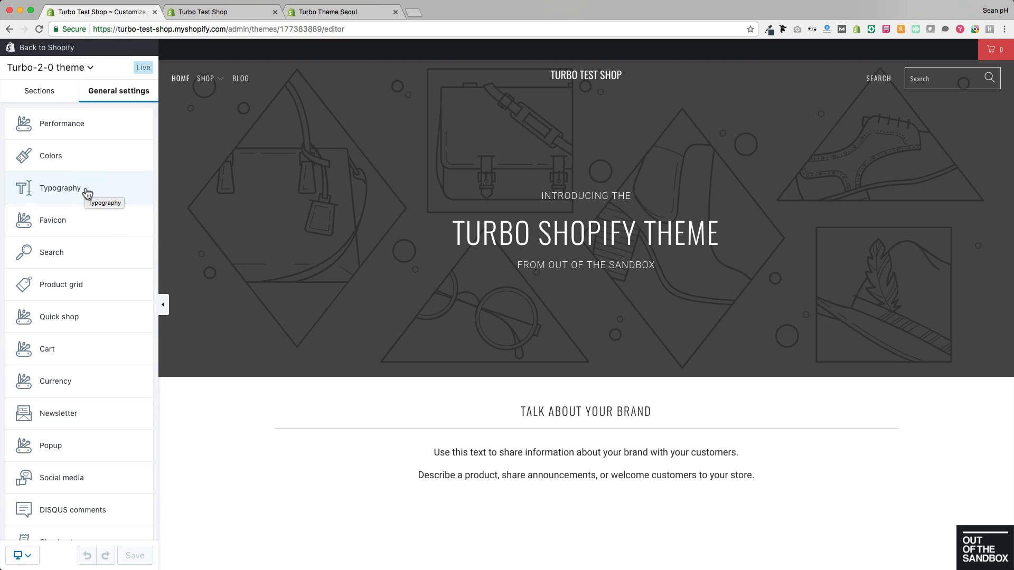
Step: Examine the Colors settings from the text and link colors down to the password page options
click(74, 157)
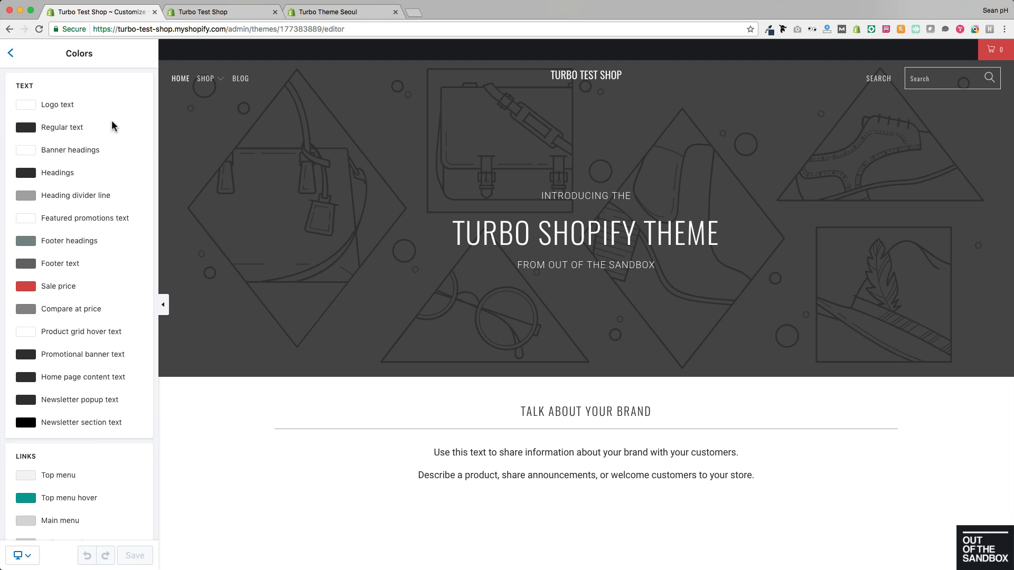
scroll(112, 122, down, 3)
scroll(111, 125, up, 3)
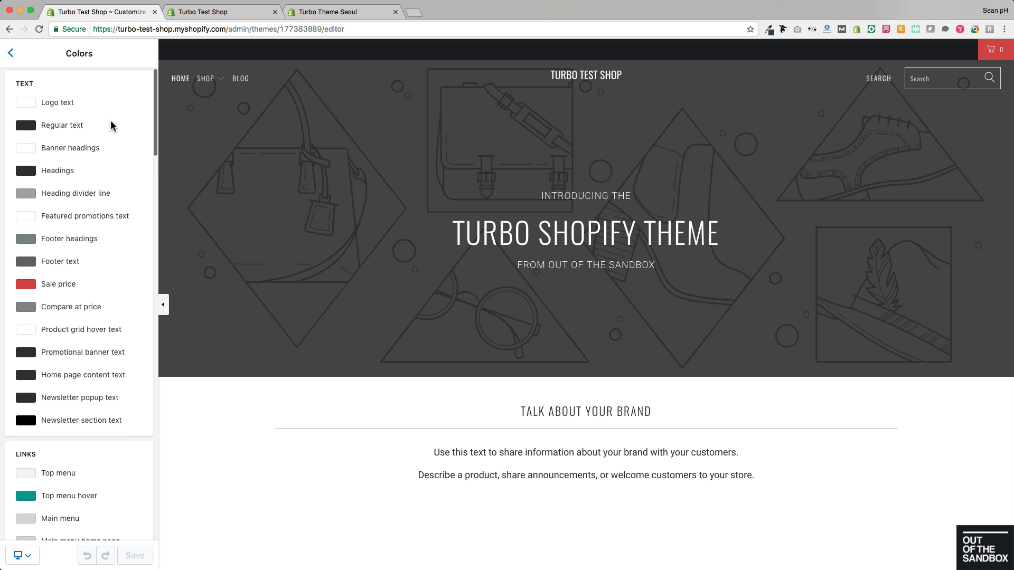
scroll(110, 126, down, 10)
scroll(111, 126, down, 20)
scroll(110, 125, down, 20)
scroll(111, 126, down, 5)
scroll(111, 126, down, 4)
scroll(111, 125, down, 3)
scroll(111, 125, down, 4)
scroll(111, 126, down, 20)
scroll(111, 125, down, 20)
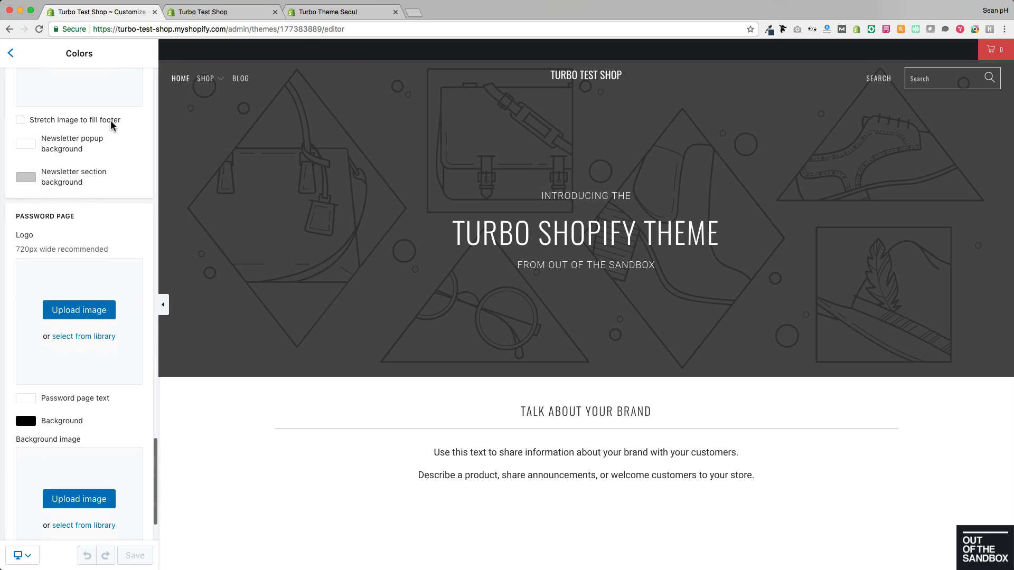
scroll(111, 125, down, 4)
click(10, 53)
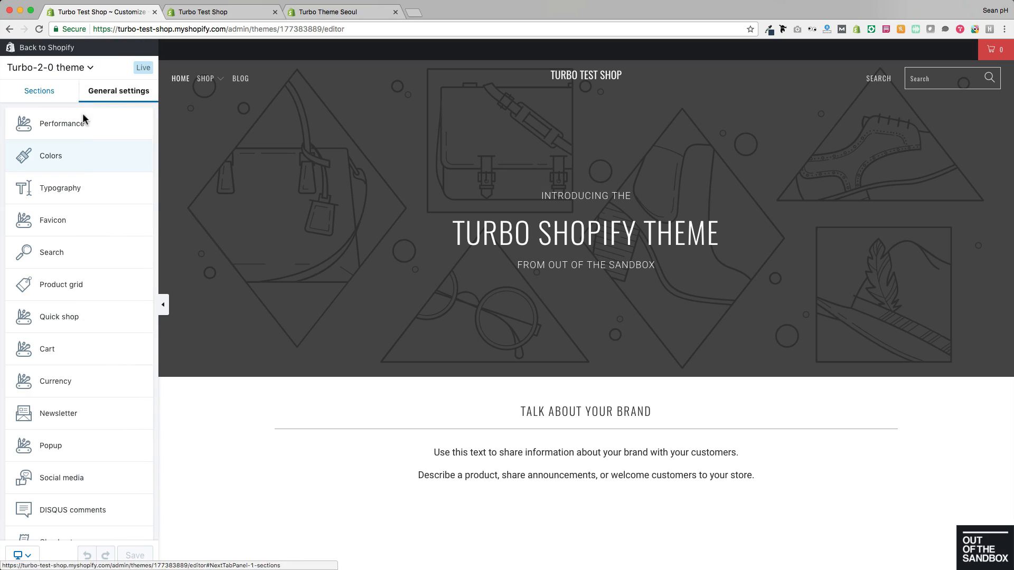
Step: Examine the Typography settings from the logo font down to the banner regular text options
click(71, 192)
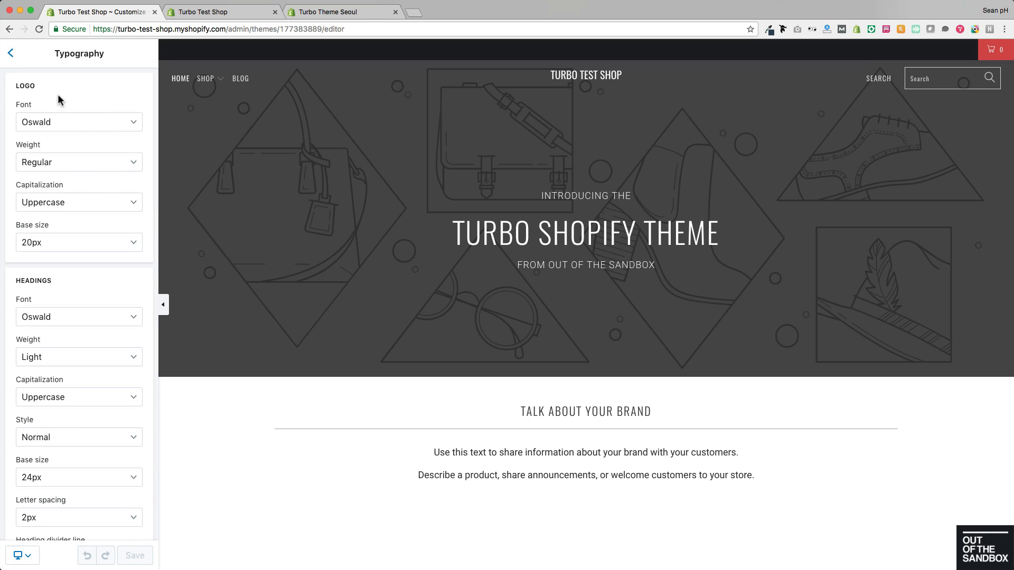
scroll(86, 126, down, 20)
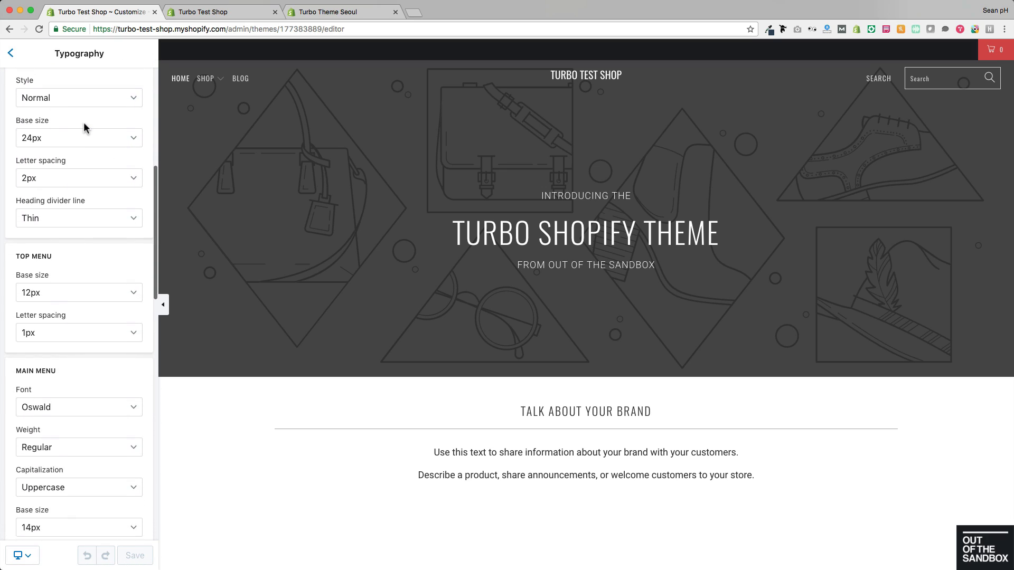
scroll(83, 122, down, 20)
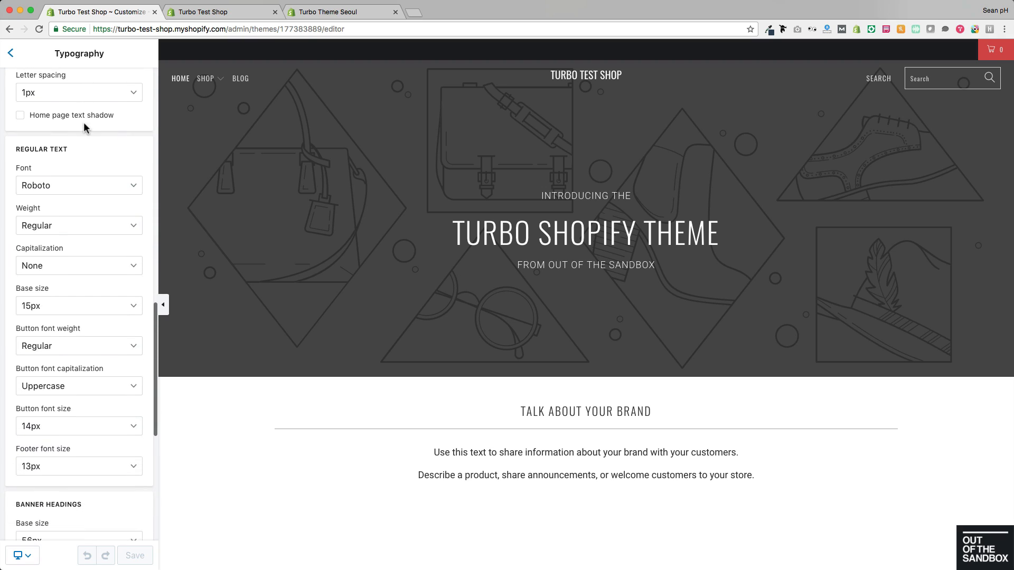
scroll(83, 123, down, 14)
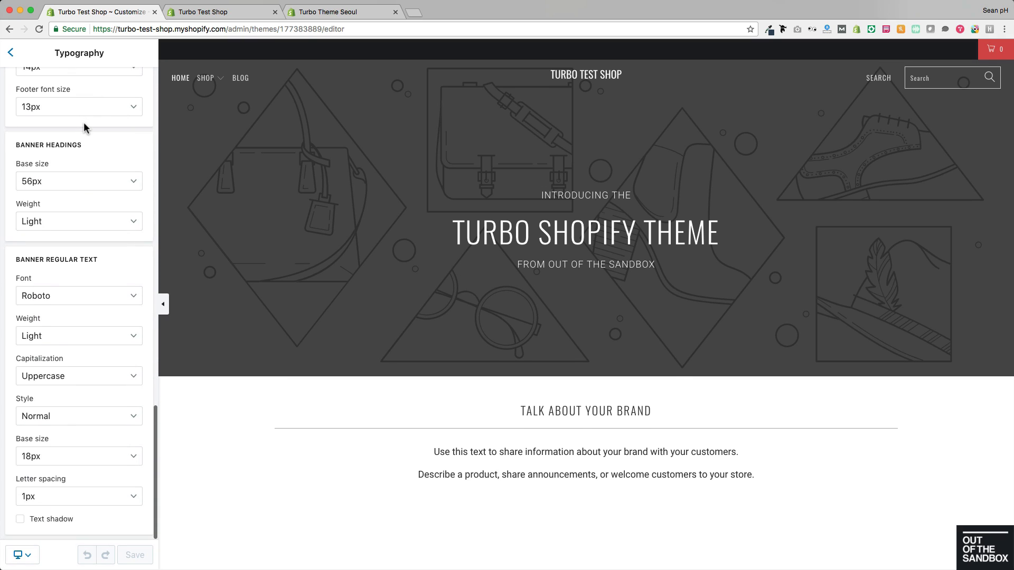
click(11, 53)
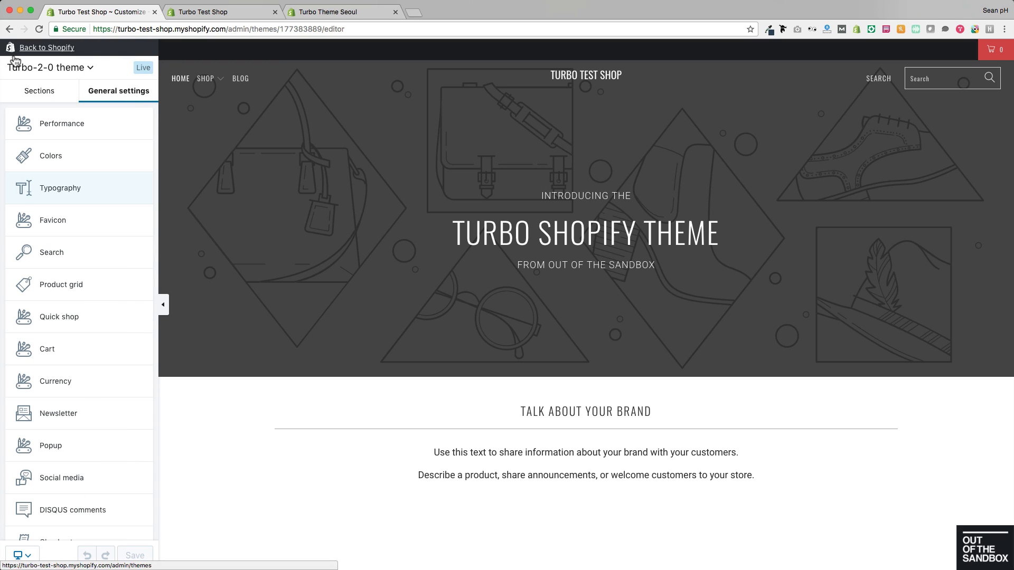
Step: Change the theme style to Seoul
scroll(79, 306, down, 3)
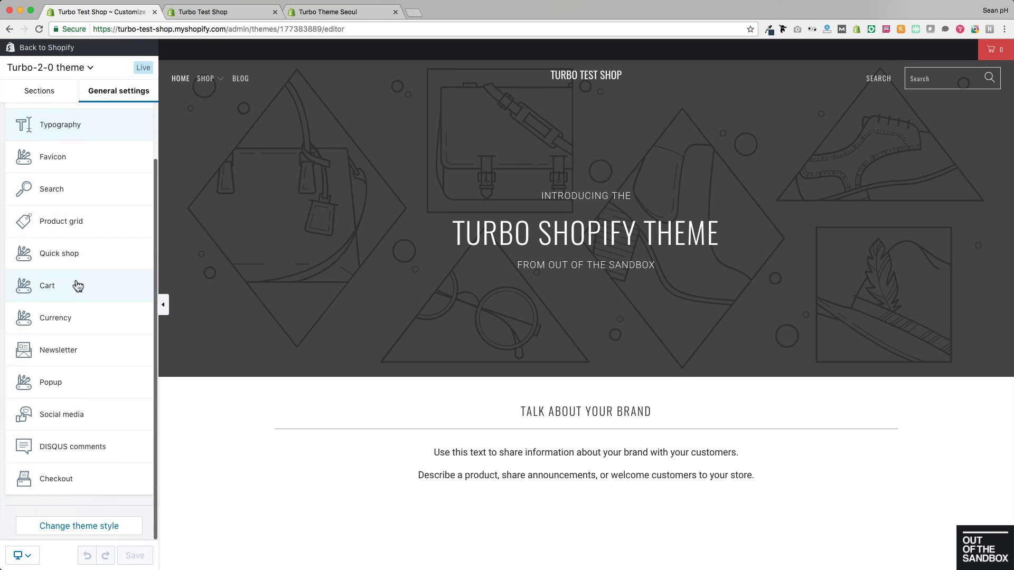
click(78, 526)
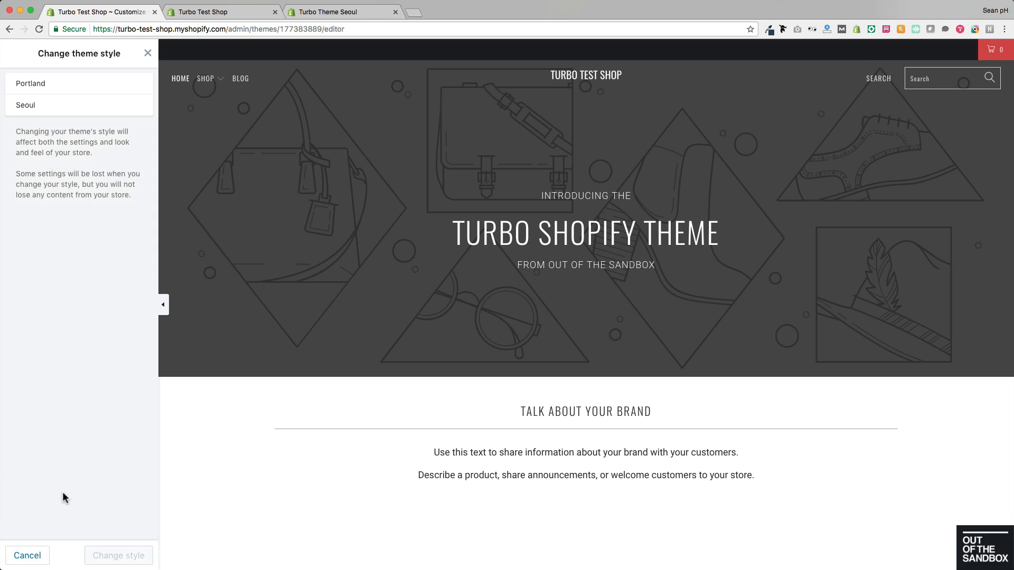
click(85, 108)
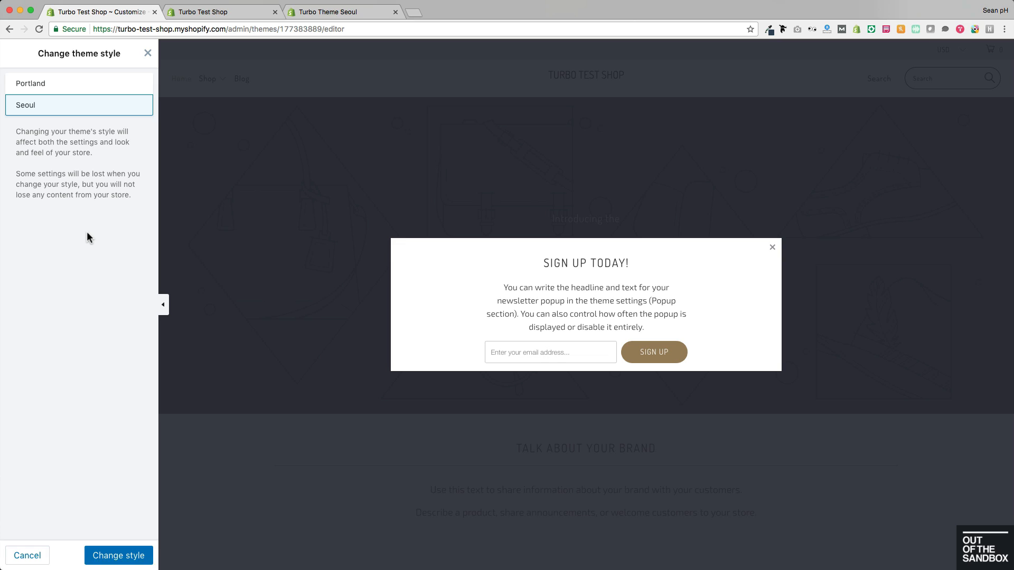
click(112, 556)
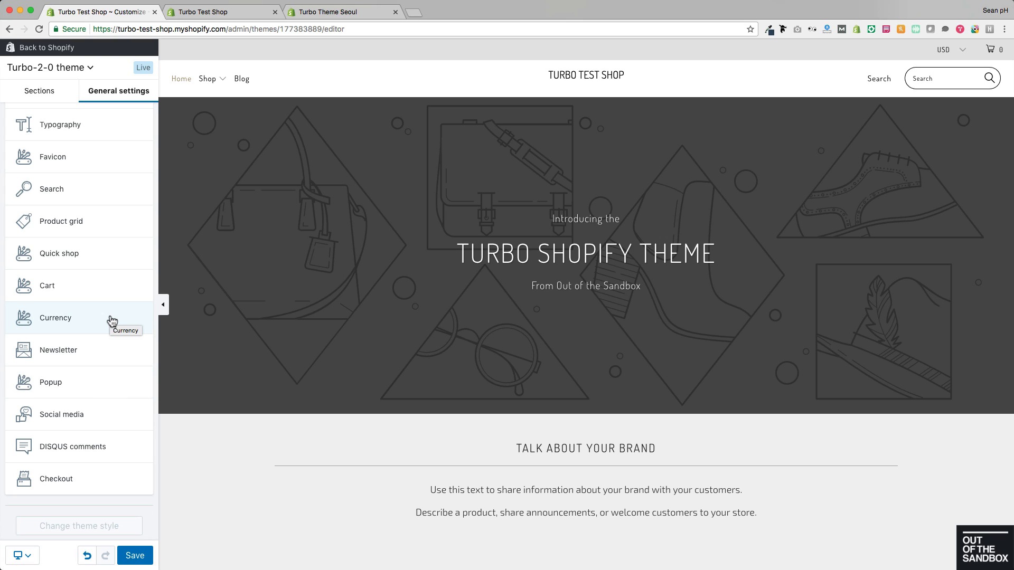
Step: Review the choices for Search results in the general Search settings, leaving Products selected
scroll(75, 256, up, 3)
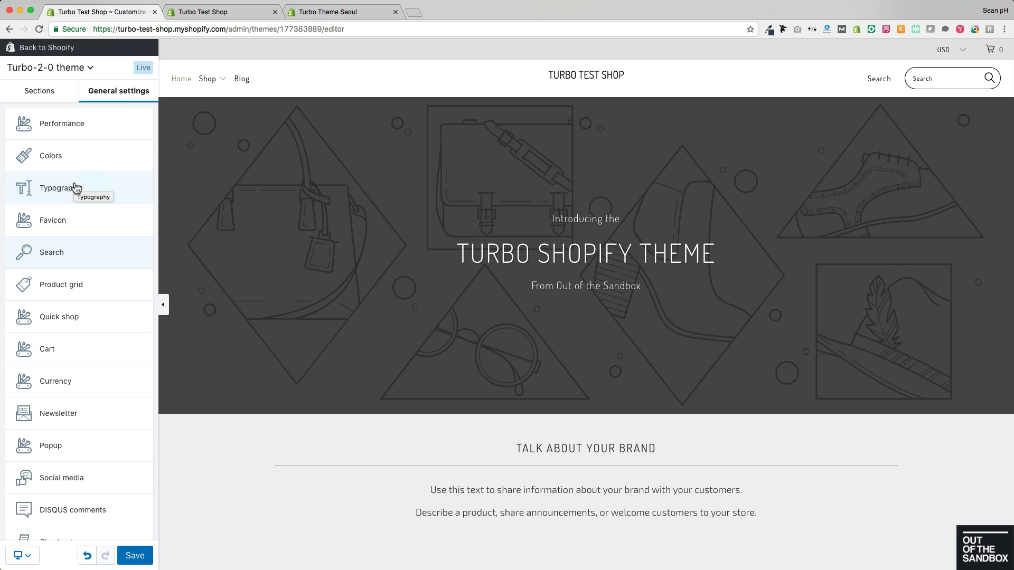
click(56, 259)
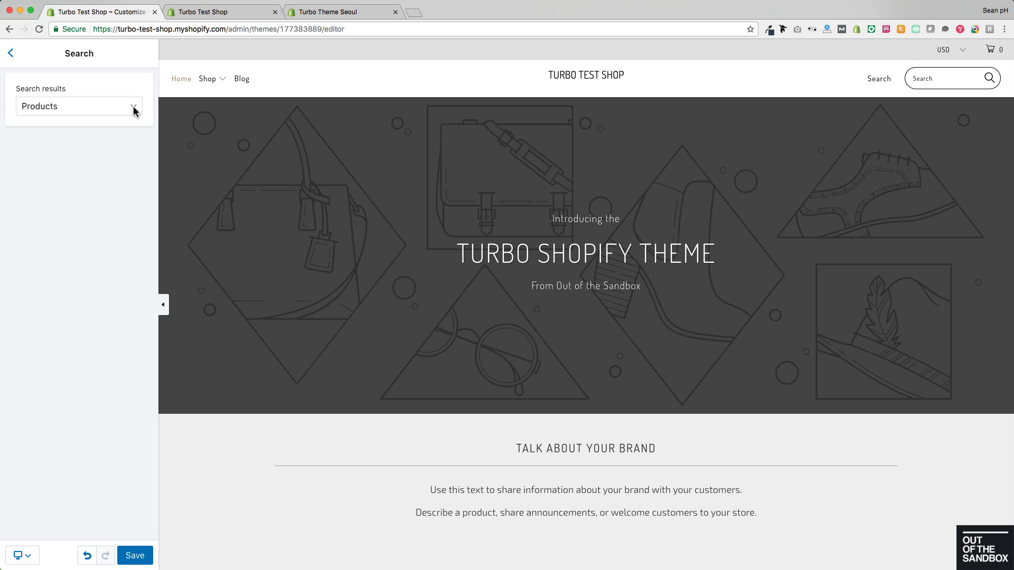
click(133, 106)
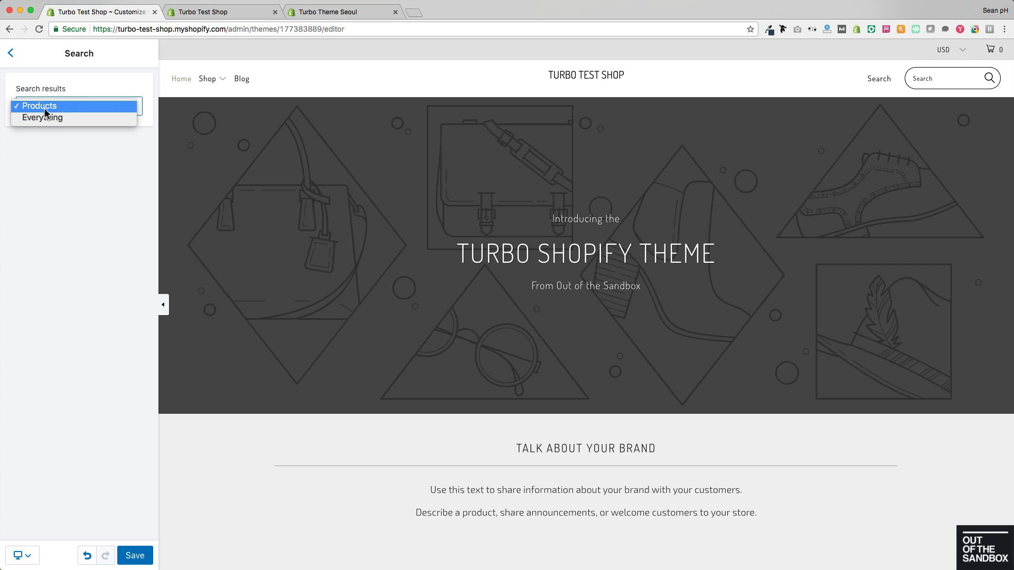
click(19, 54)
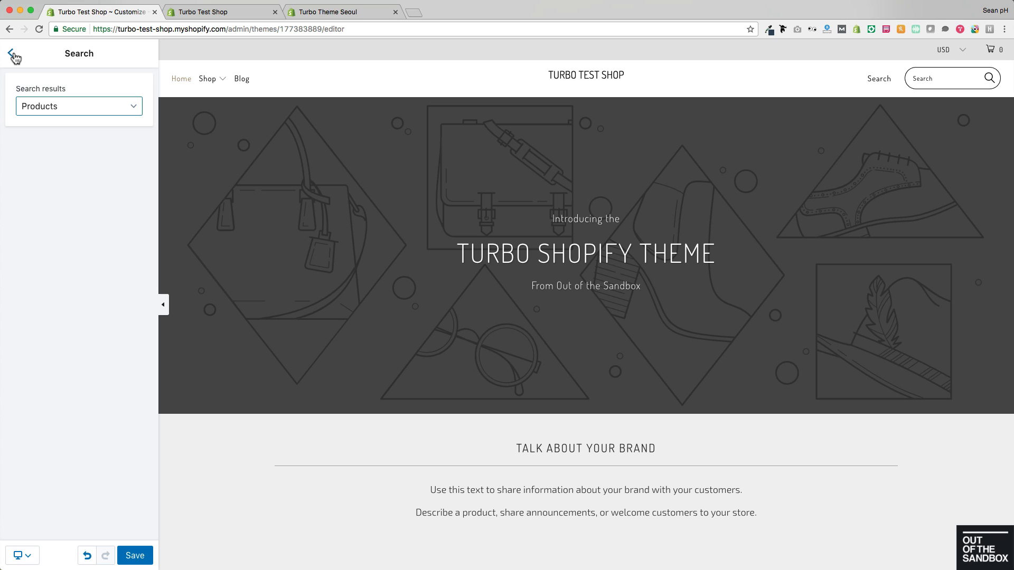
click(12, 55)
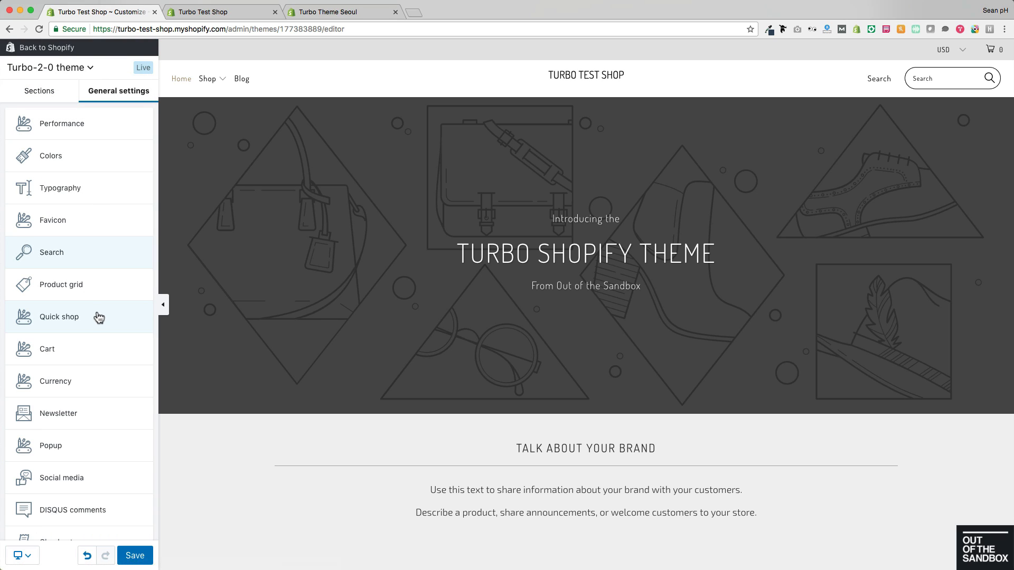
Step: Review the Currency conversion settings and the Newsletter settings with the MailChimp form action URL
click(63, 382)
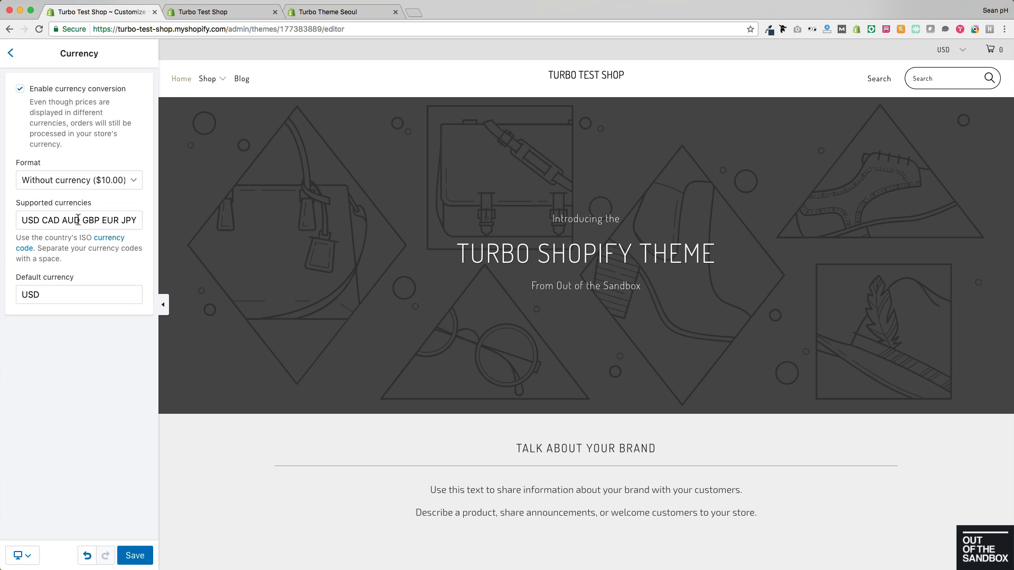
click(13, 54)
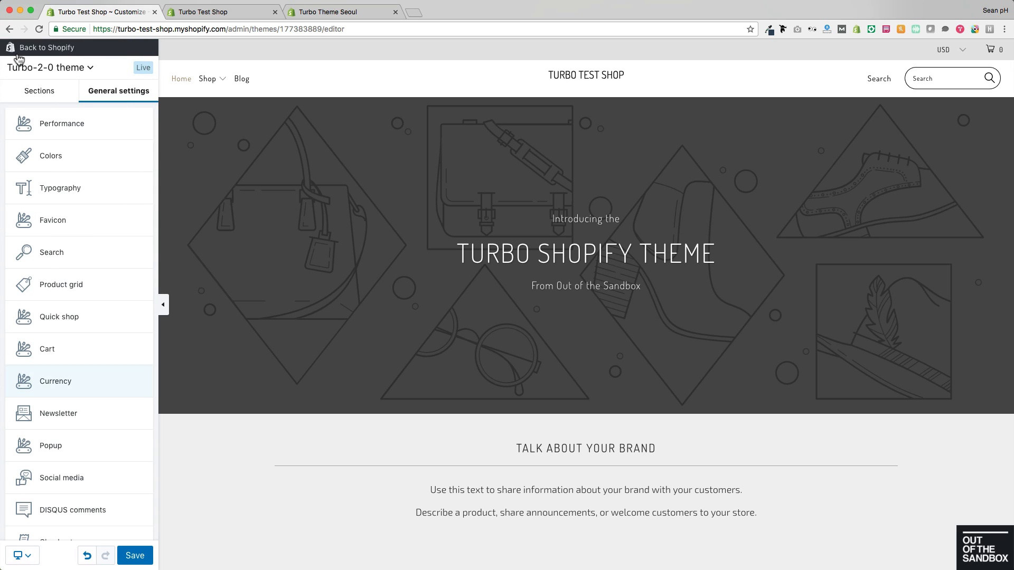
scroll(106, 249, down, 3)
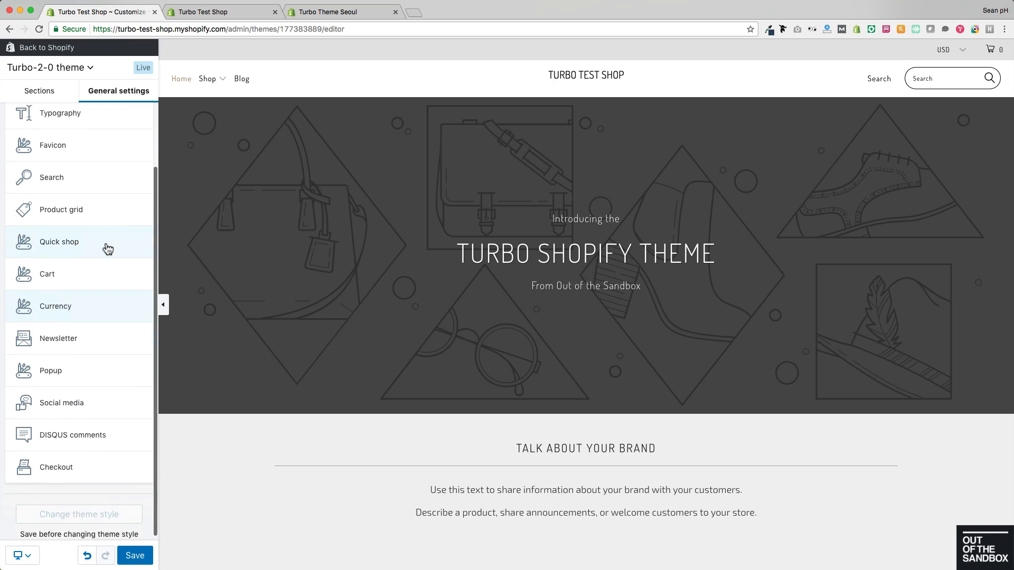
click(74, 338)
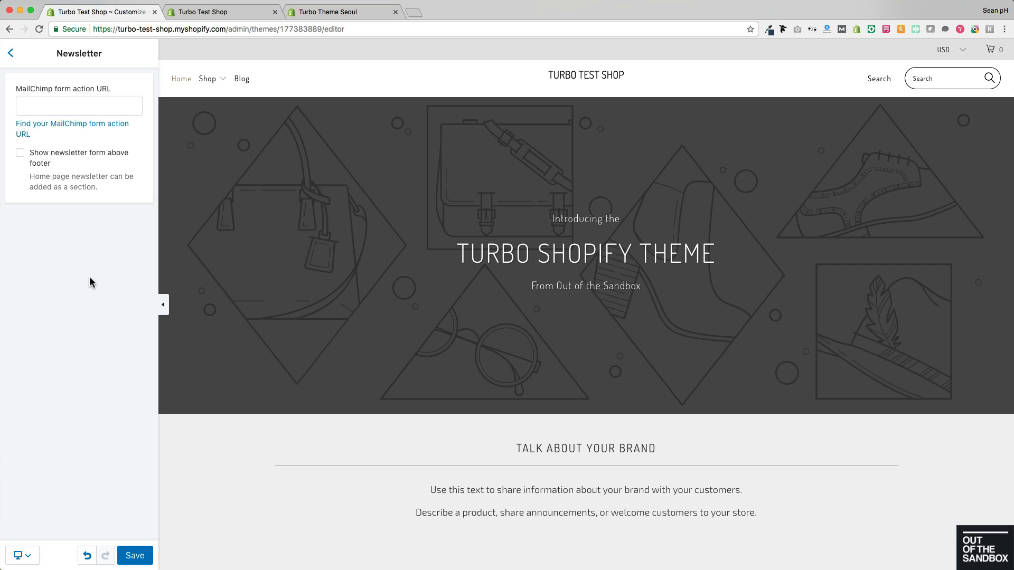
click(11, 53)
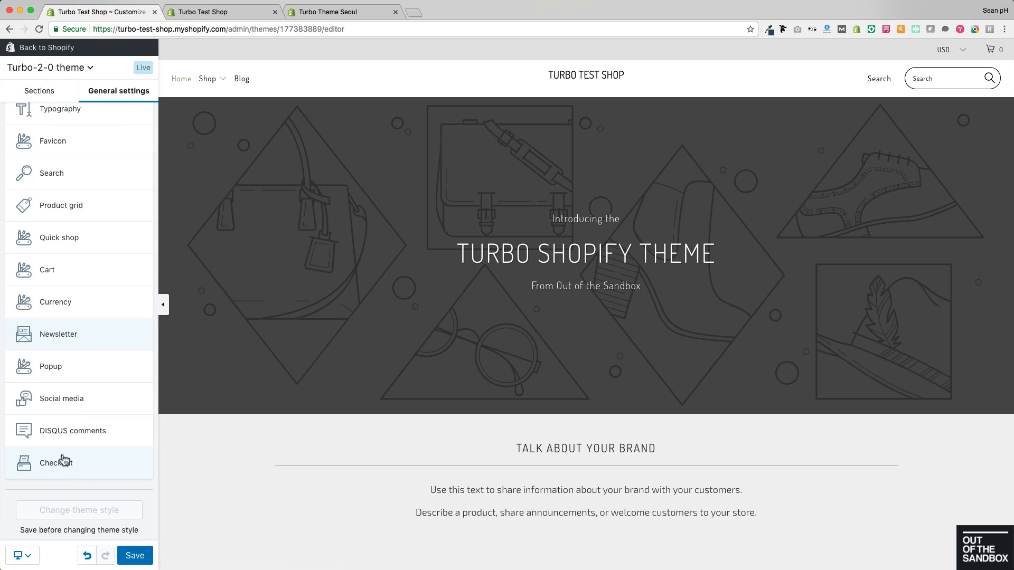
Step: In the Social media settings, enter placeholder links: "a" for Twitter, "b" for Facebook and "c" for Google+
click(63, 404)
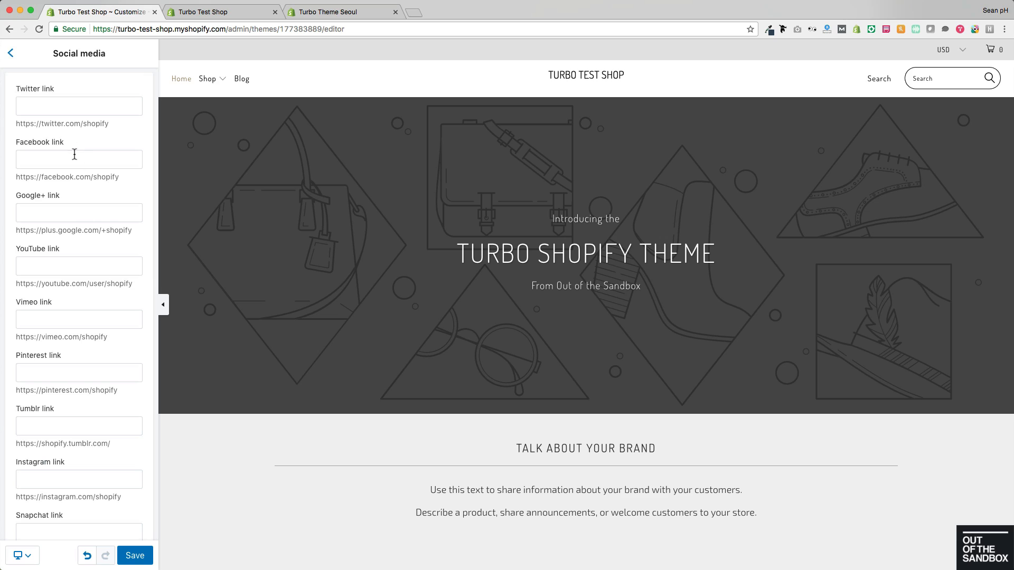
click(54, 107)
text(a)
click(56, 154)
text(b)
click(57, 211)
text(c)
Step: Enter placeholder social links "e" for YouTube, "d" for Vimeo and "f" for Pinterest
click(55, 273)
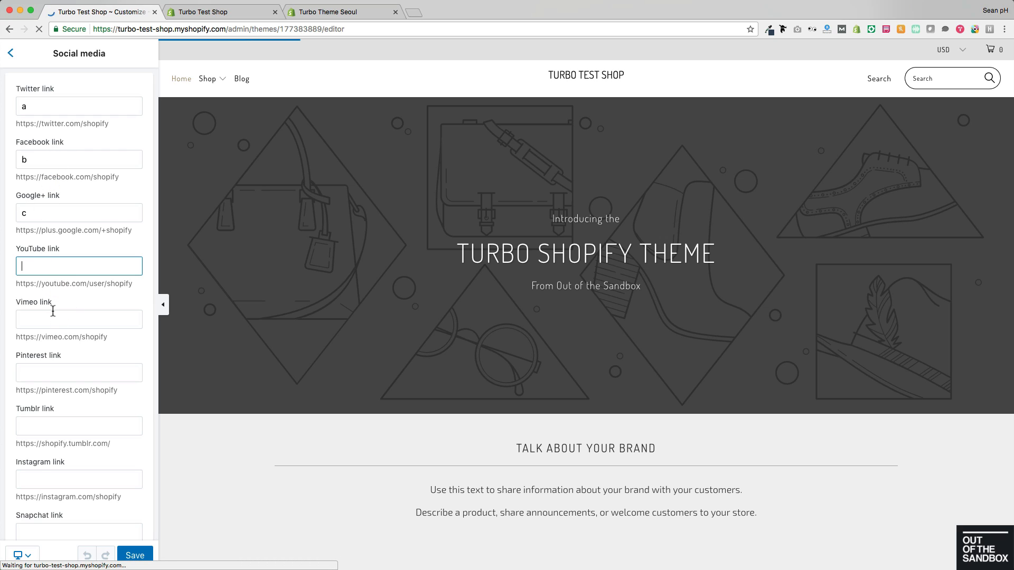
click(65, 266)
text(e)
click(53, 319)
text(d)
click(58, 373)
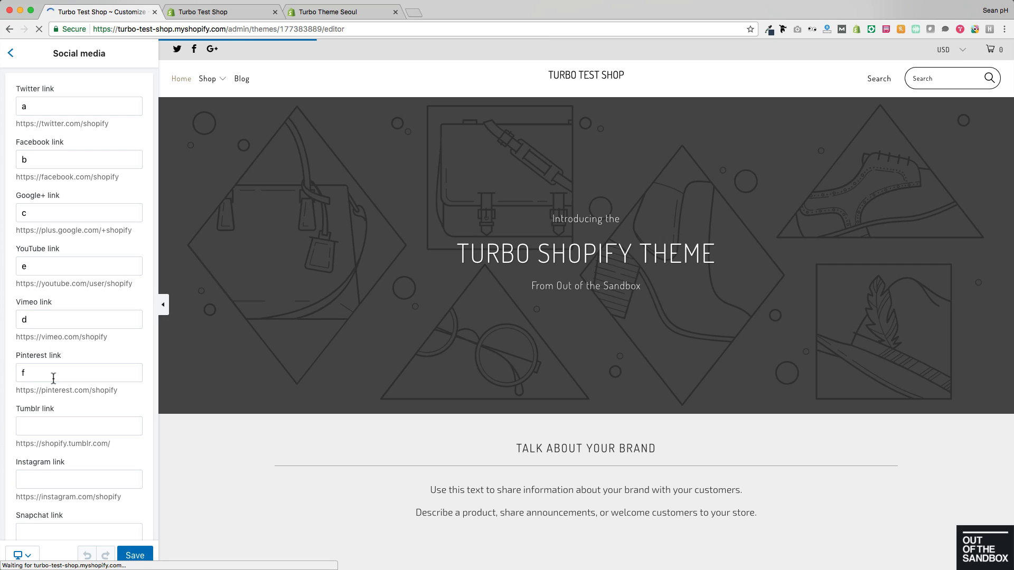
Step: Enter the placeholder "e" as the email address in the Social media settings and return to the general settings list
scroll(77, 368, down, 5)
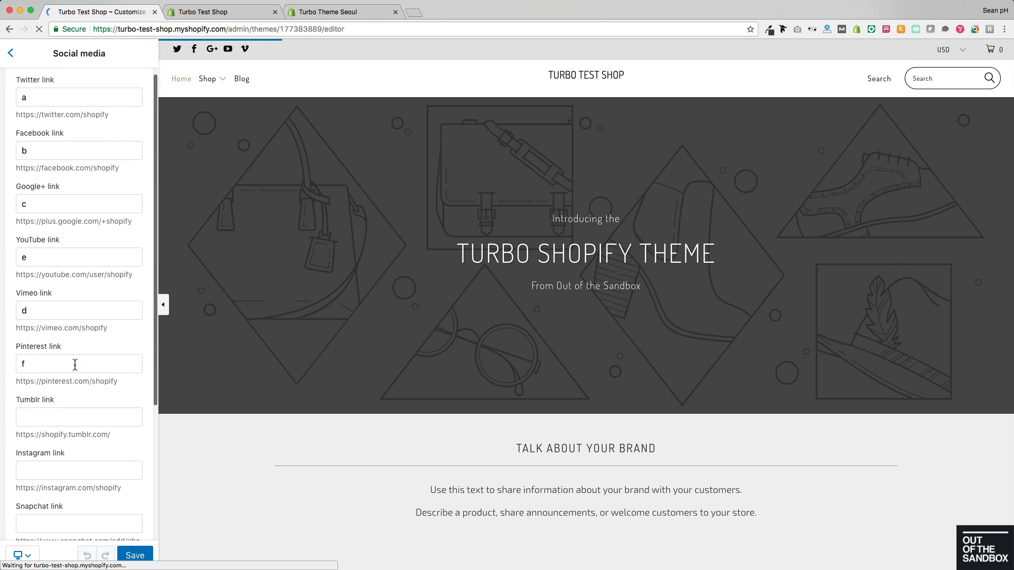
scroll(76, 368, down, 1)
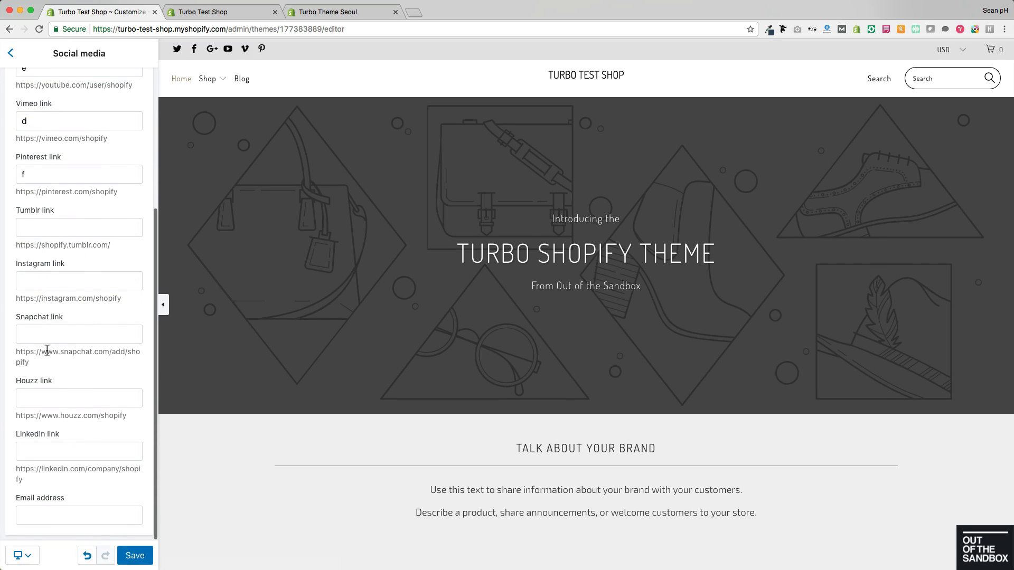
click(50, 516)
text(e)
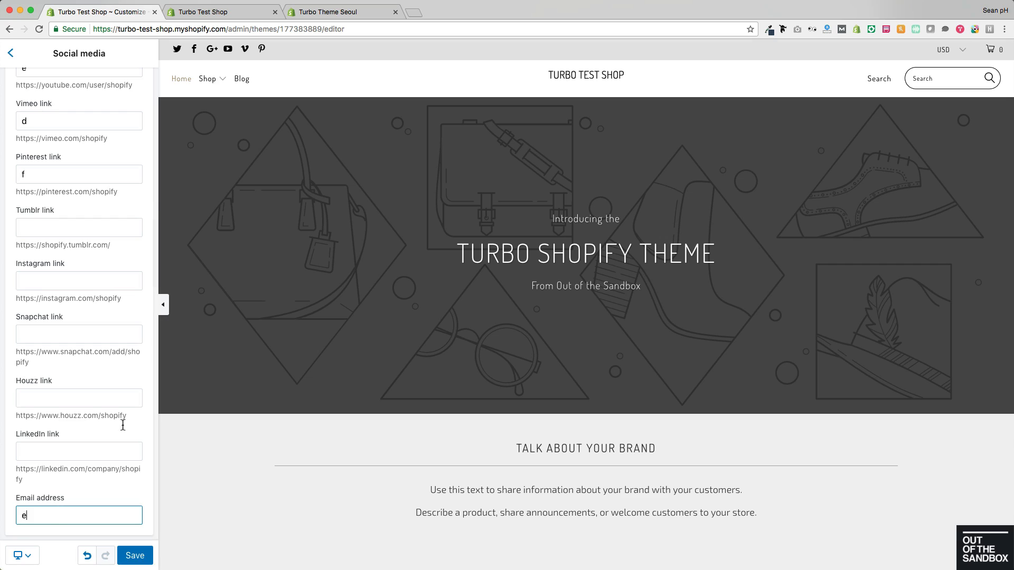
click(278, 51)
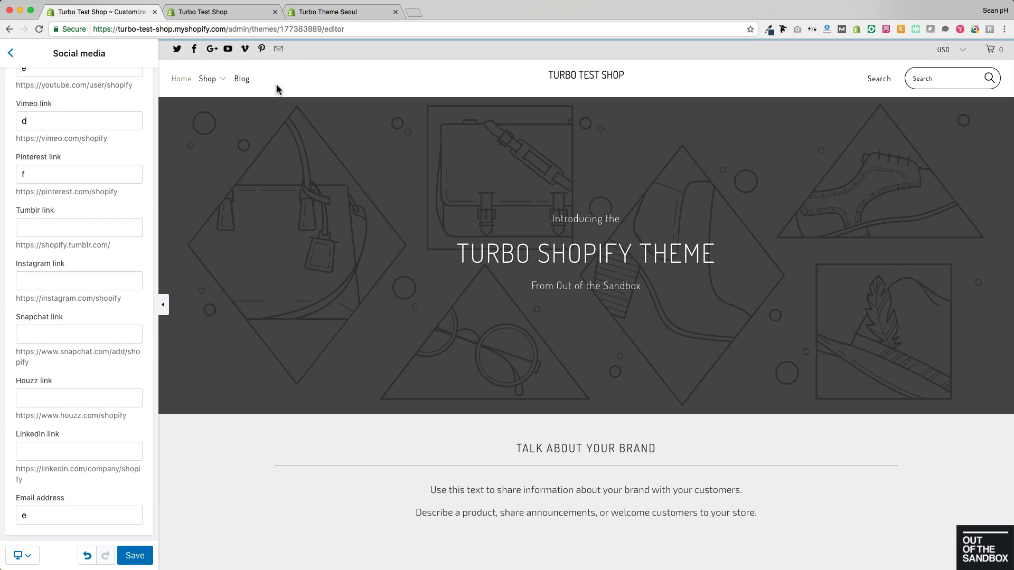
click(17, 52)
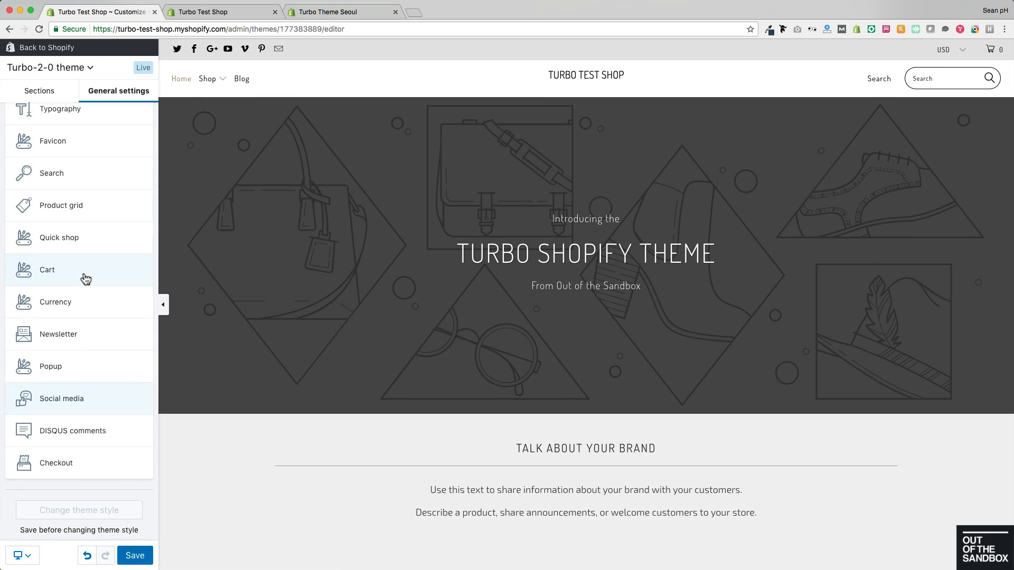
Step: Look through the list of home page sections and open the Header section's settings
scroll(83, 285, up, 3)
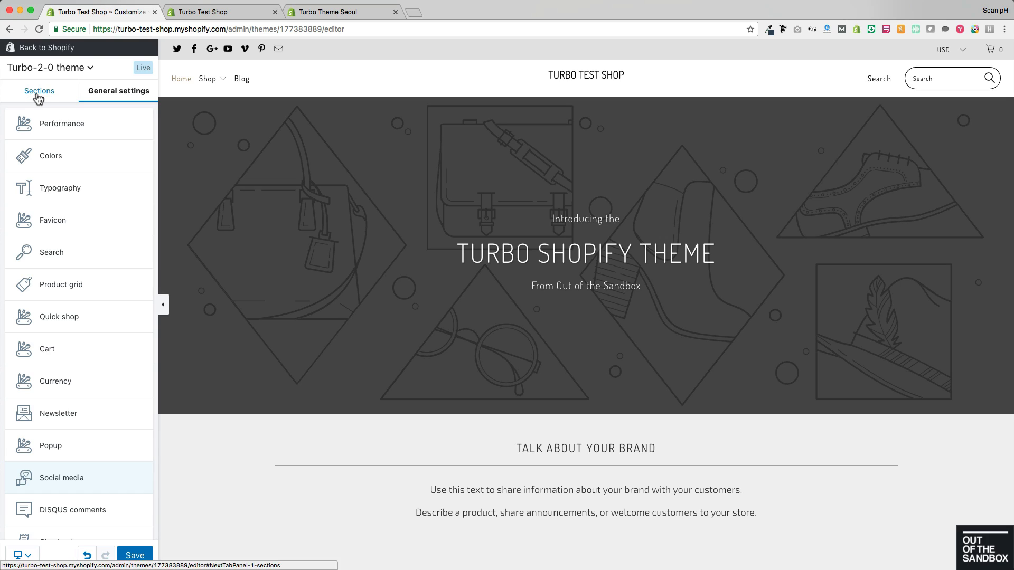
click(38, 93)
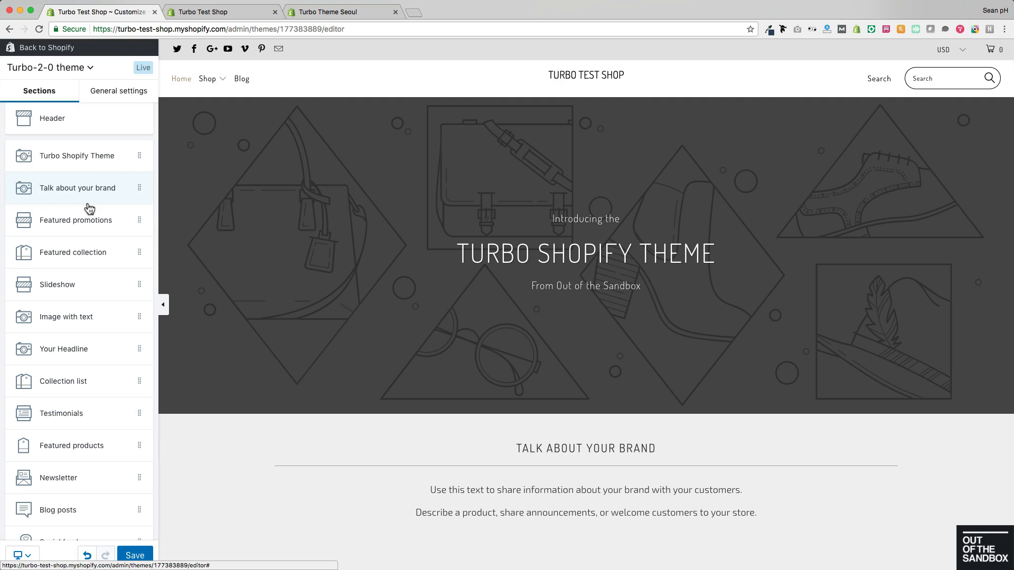
scroll(91, 158, down, 1)
scroll(91, 158, down, 3)
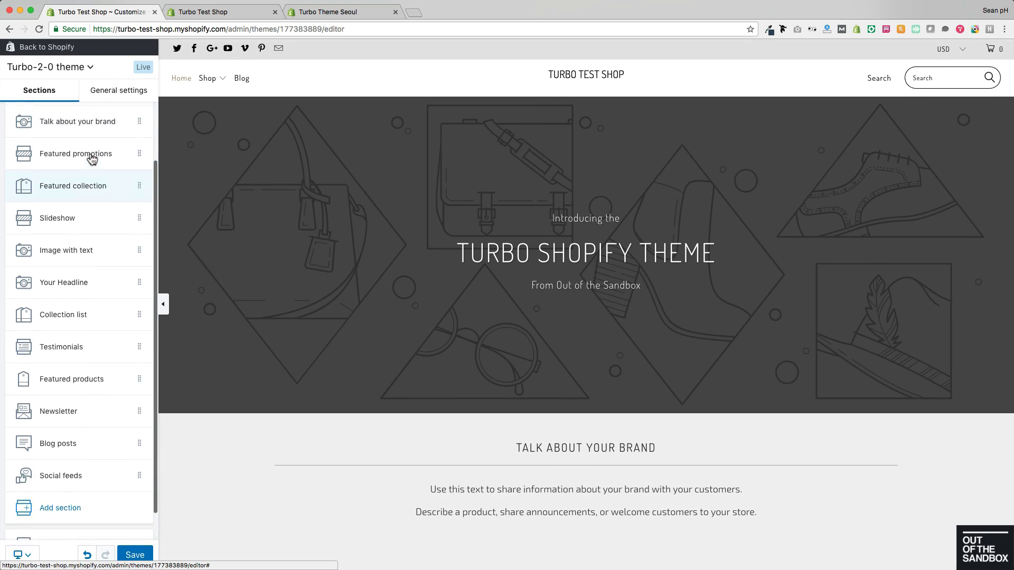
scroll(91, 159, up, 3)
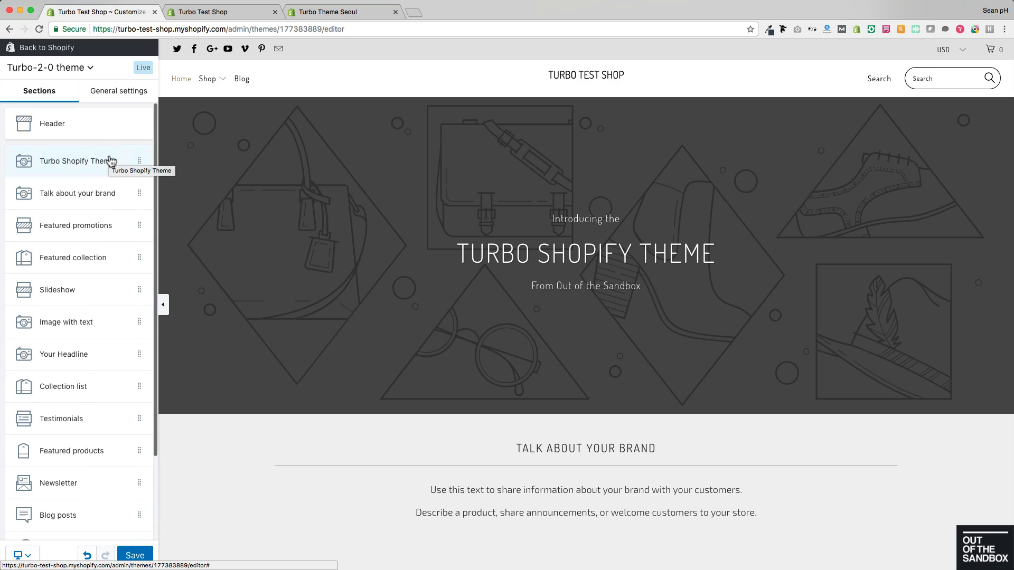
click(53, 127)
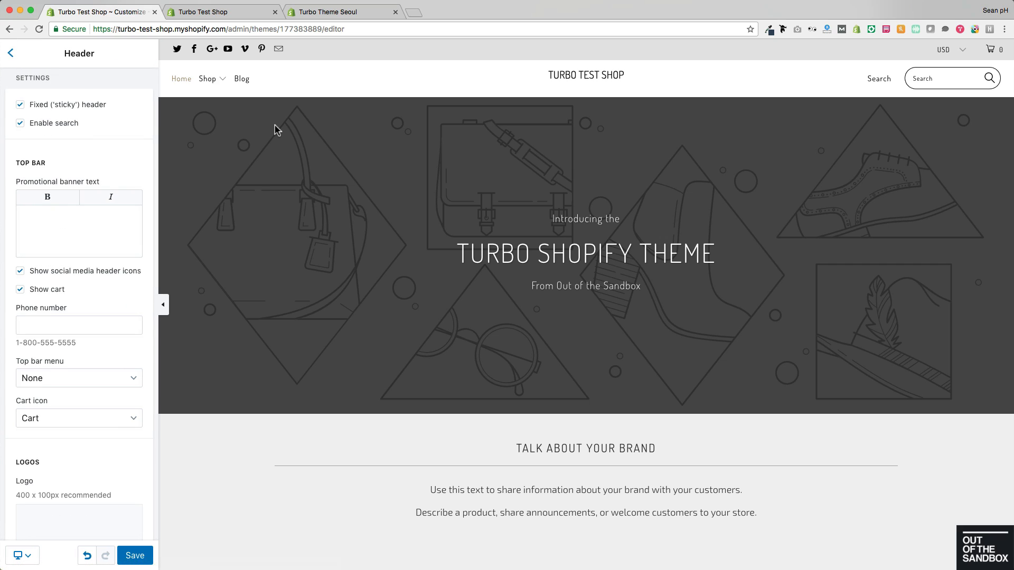
Step: Check how the fixed header behaves while moving down and back up the home page preview
scroll(275, 127, down, 7)
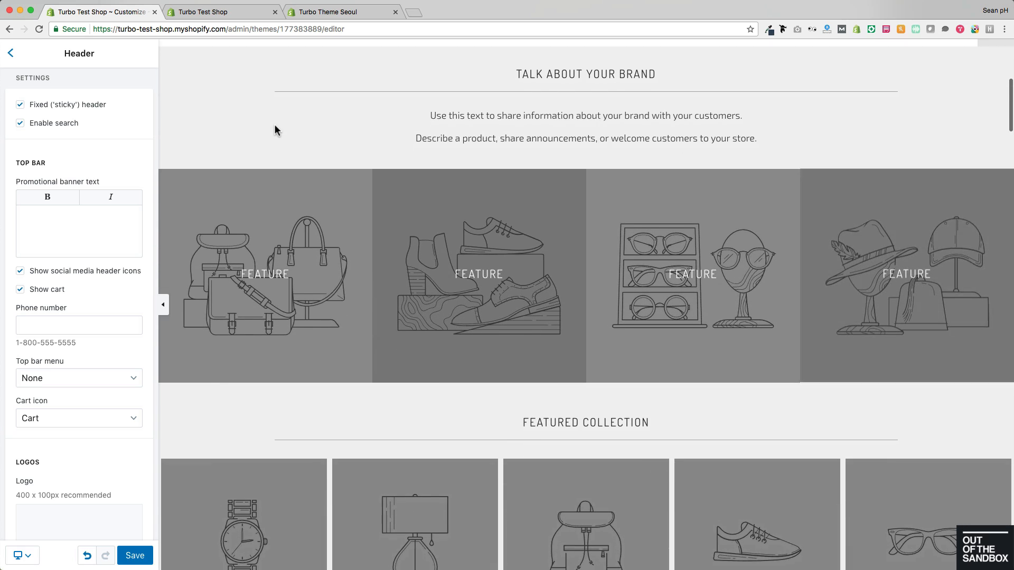
scroll(275, 125, down, 2)
scroll(274, 125, up, 2)
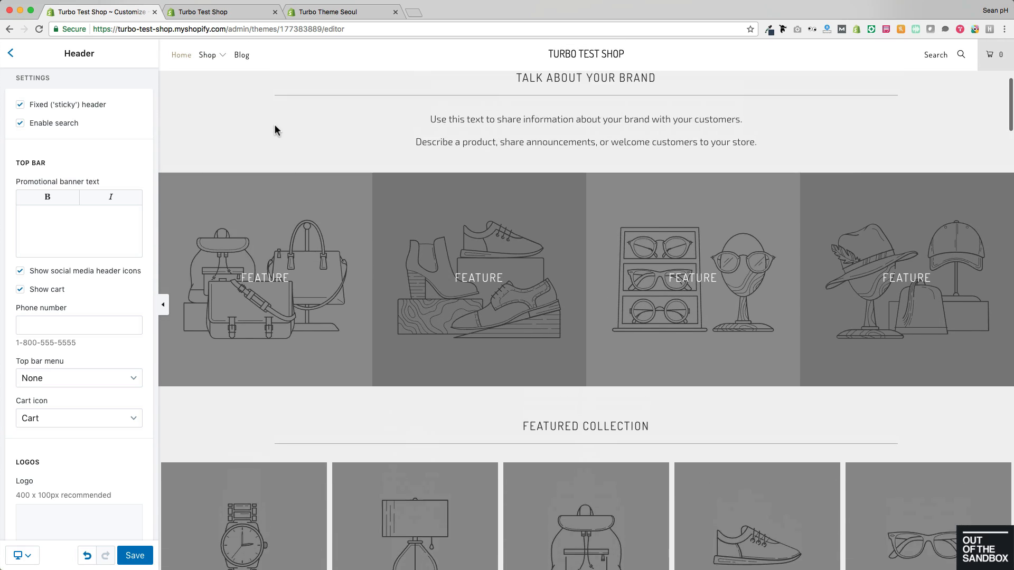
scroll(274, 124, up, 1)
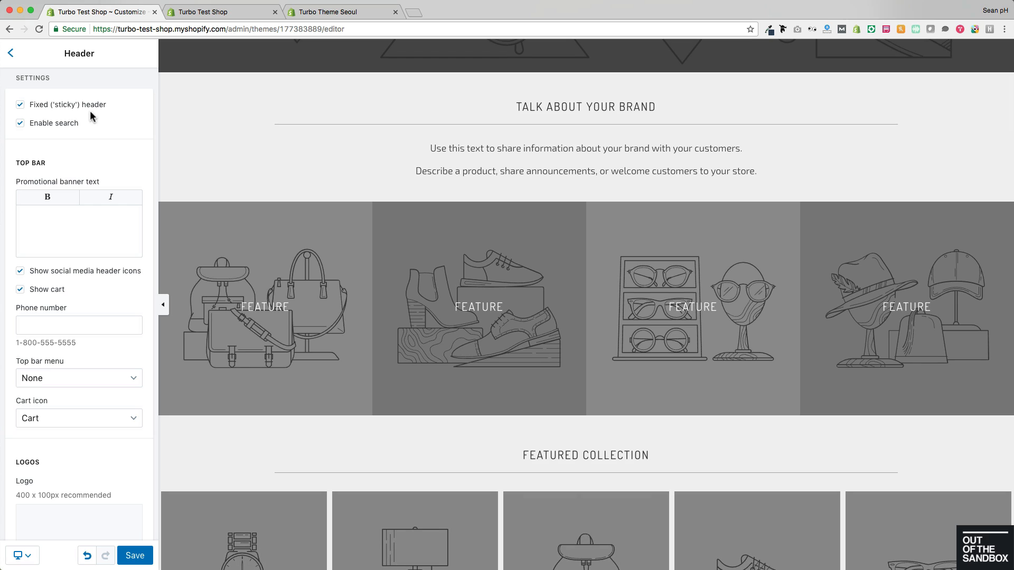
scroll(295, 150, up, 6)
scroll(295, 151, up, 1)
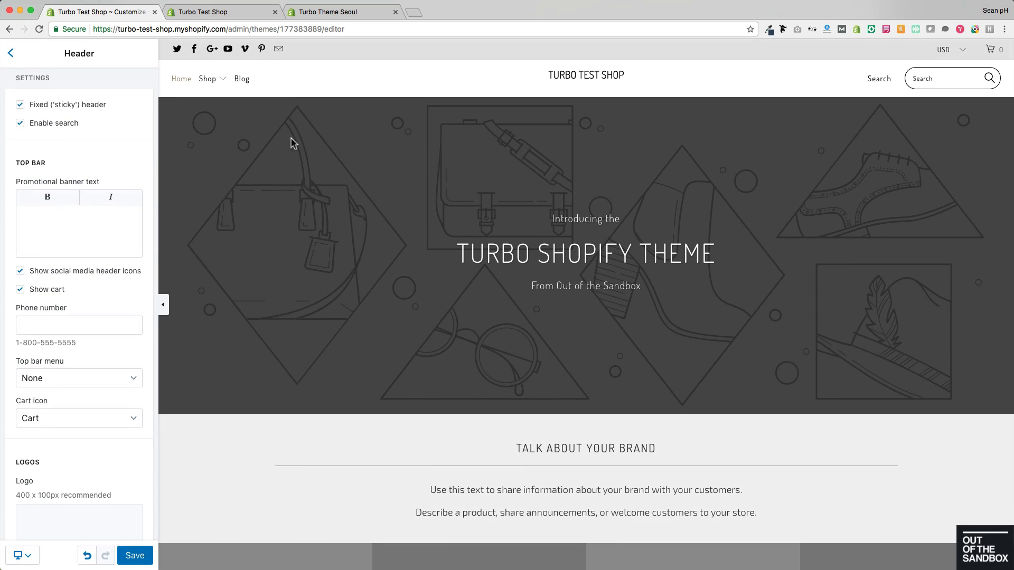
Step: Switch header search off and back on, and set the promotional banner text to "Free Shipping over $50"
click(56, 126)
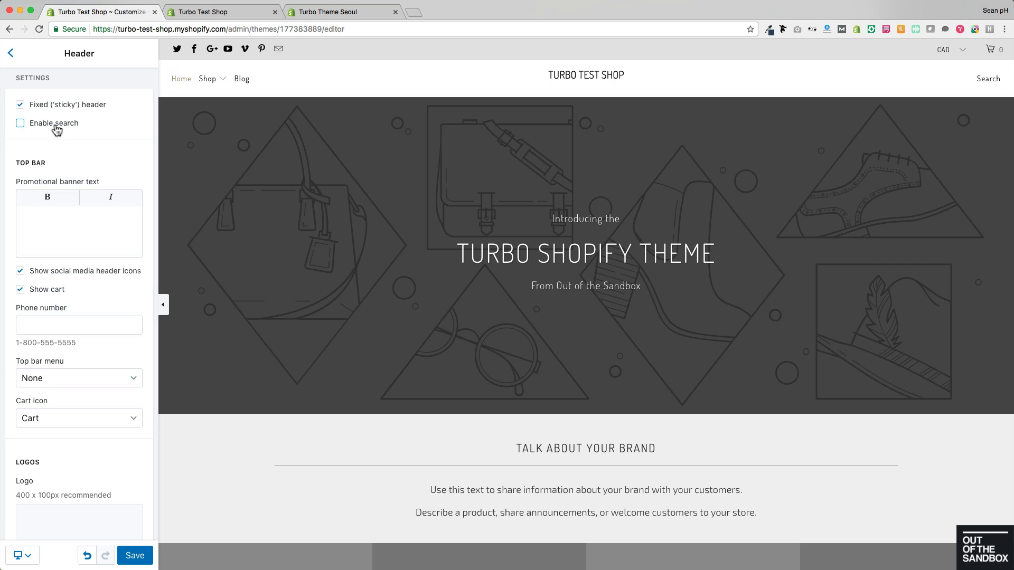
click(56, 127)
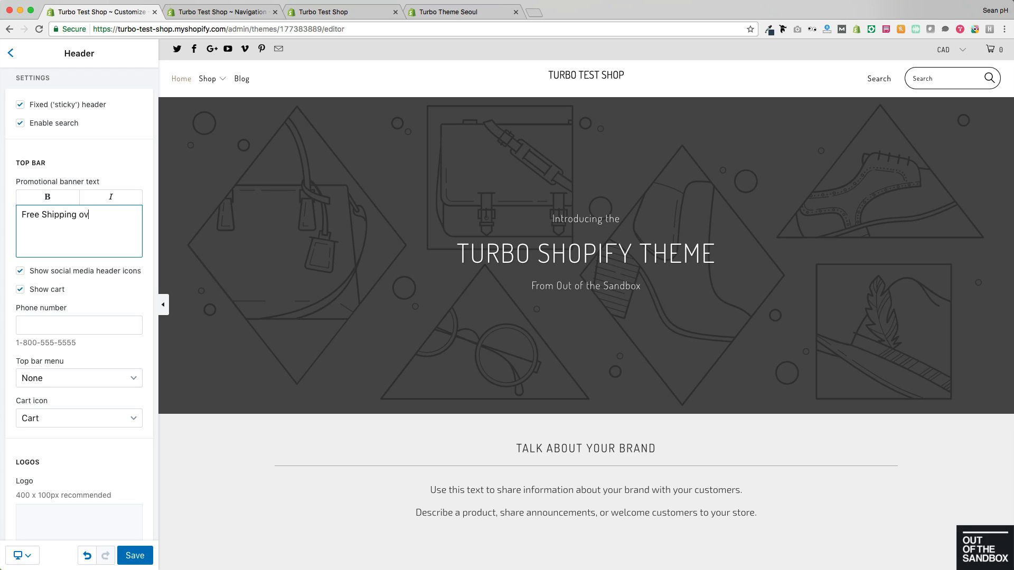
text($50)
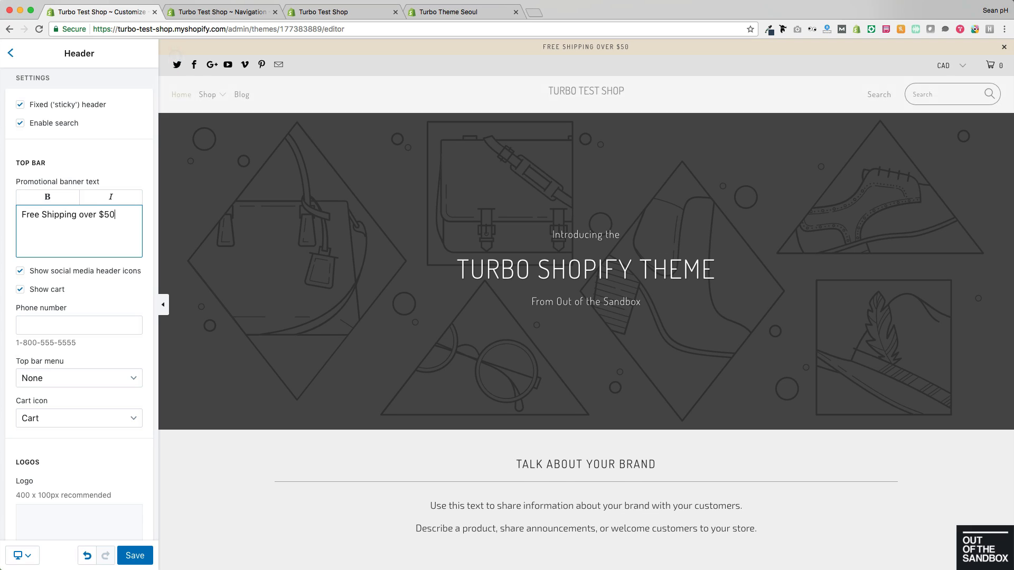
Step: Switch the social media header icons off and back on, and disable Show cart
scroll(59, 224, down, 1)
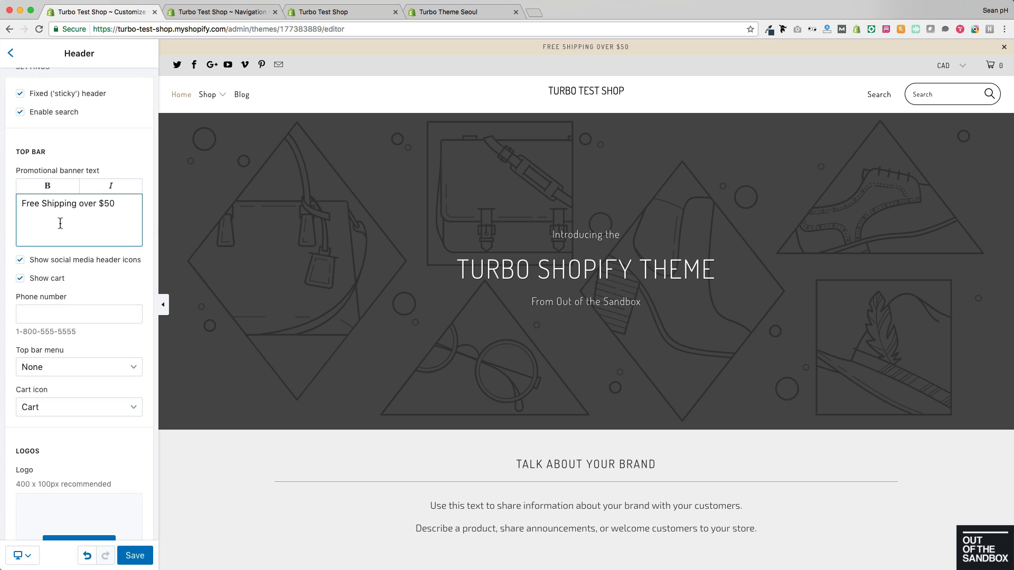
scroll(60, 224, down, 2)
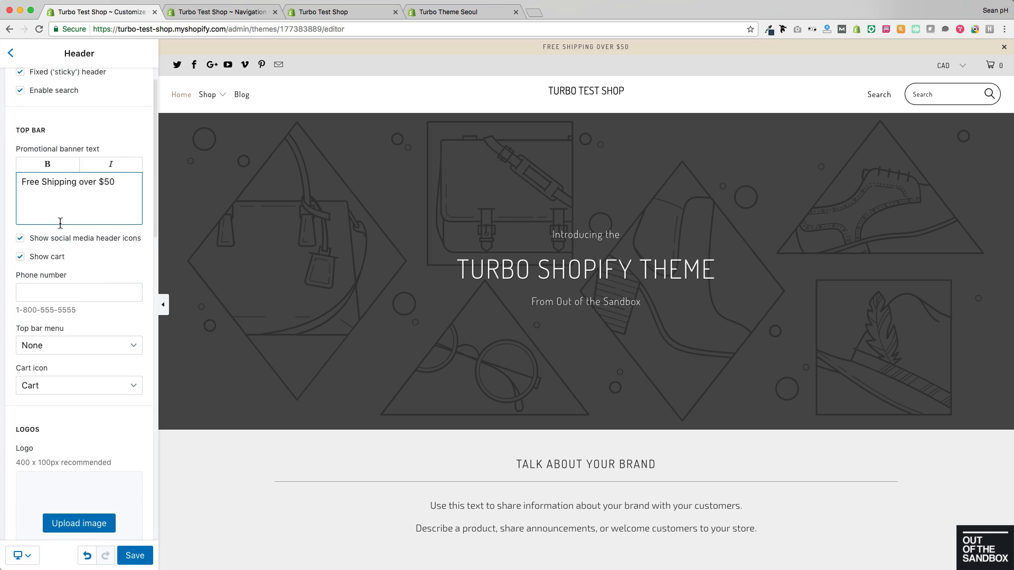
click(82, 241)
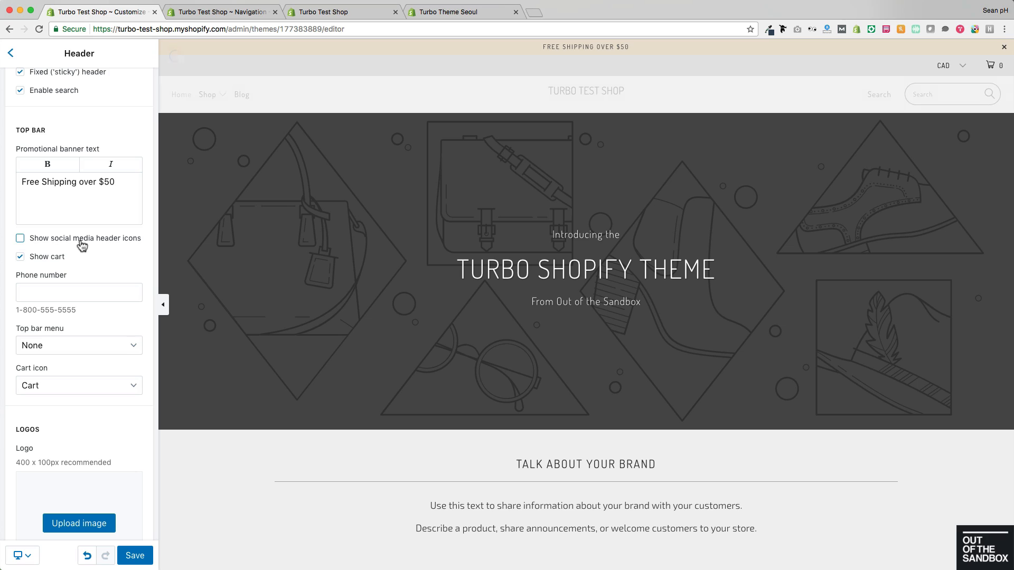
click(20, 238)
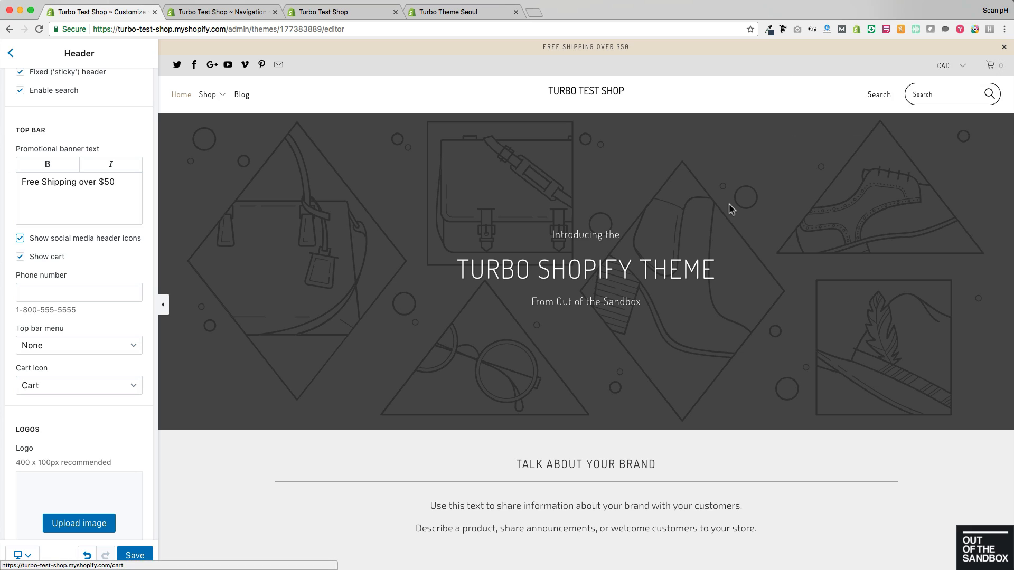
click(46, 259)
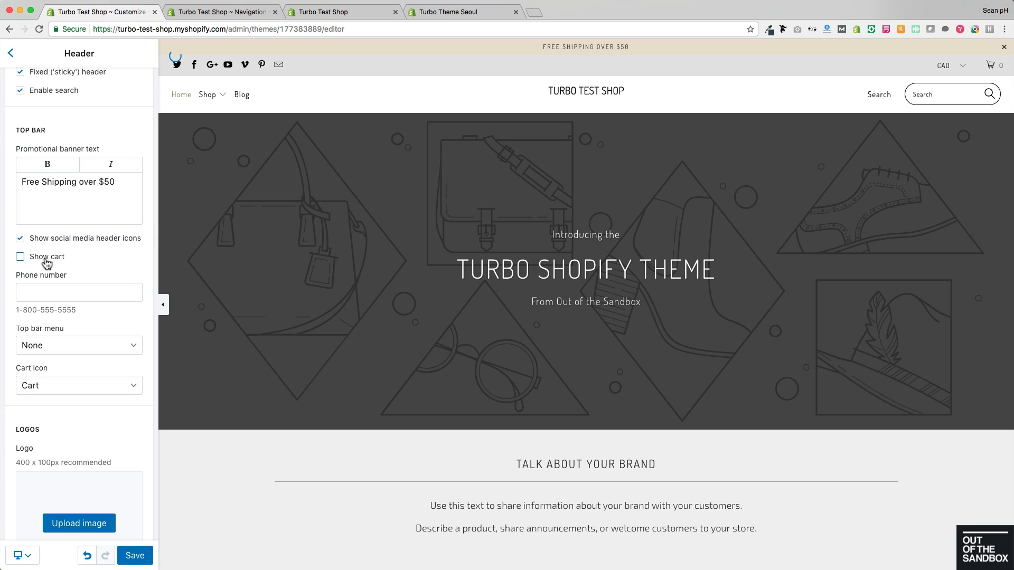
click(46, 259)
click(46, 259)
Step: Enter the store's phone number in the header's top bar settings
click(69, 293)
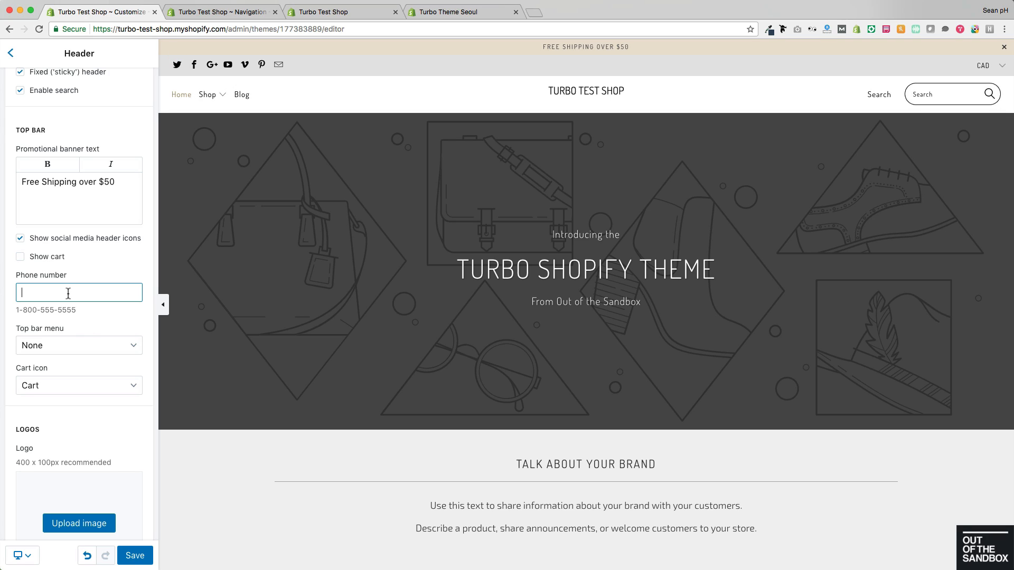
text(555-5555)
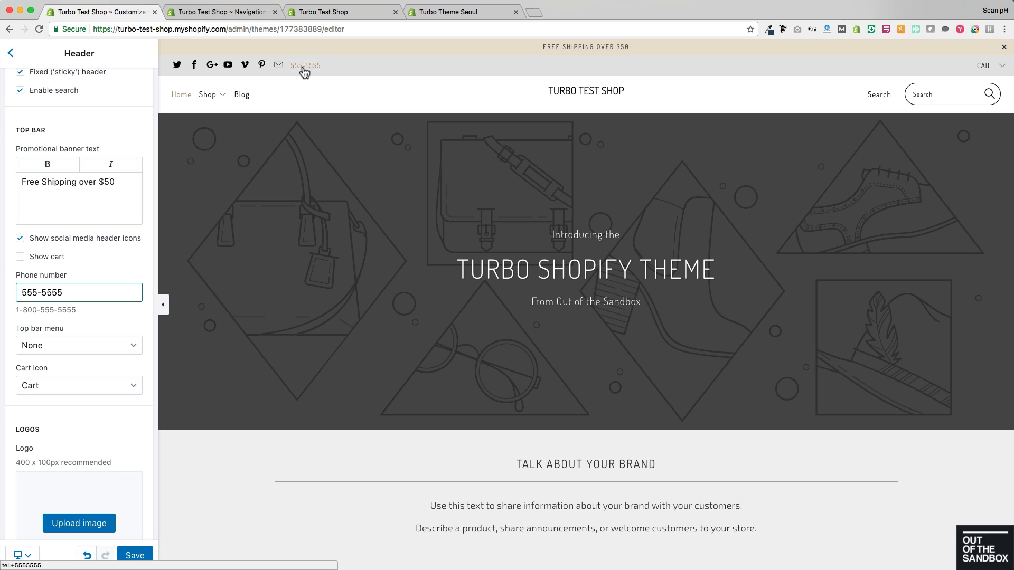
Step: Set the top bar menu to Shop and review that menu's items in the navigation editor
scroll(103, 298, down, 1)
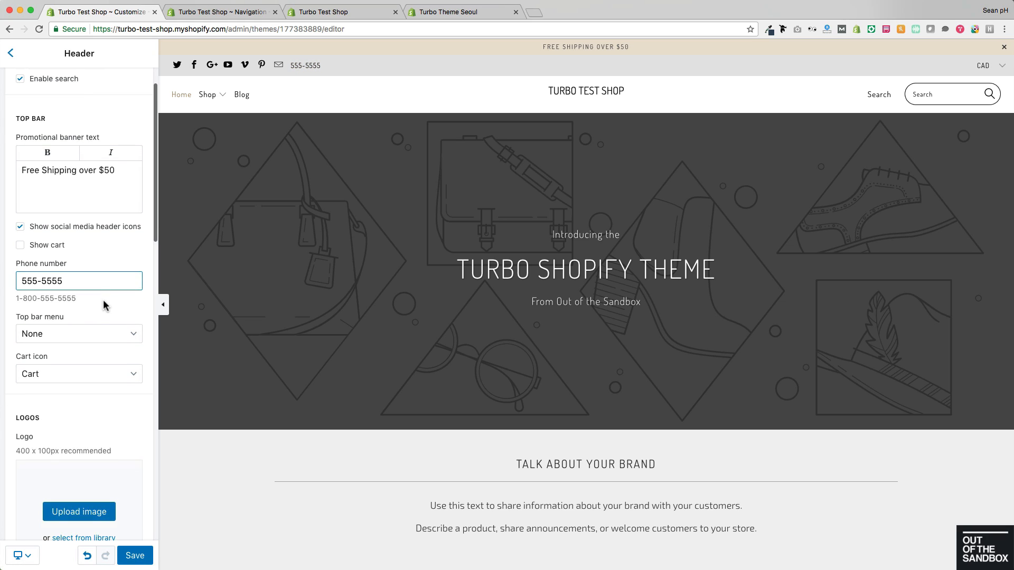
click(133, 336)
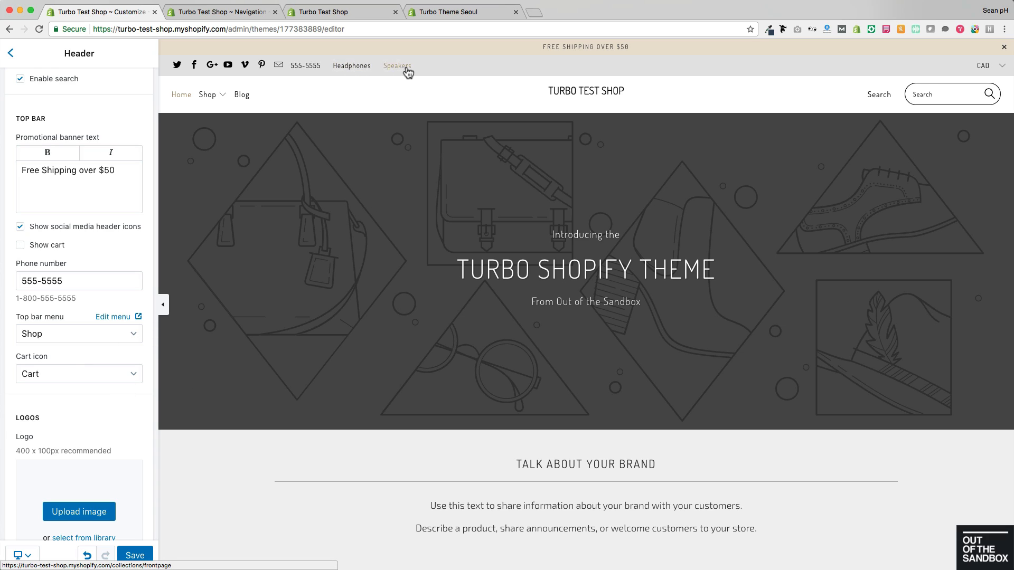
click(115, 319)
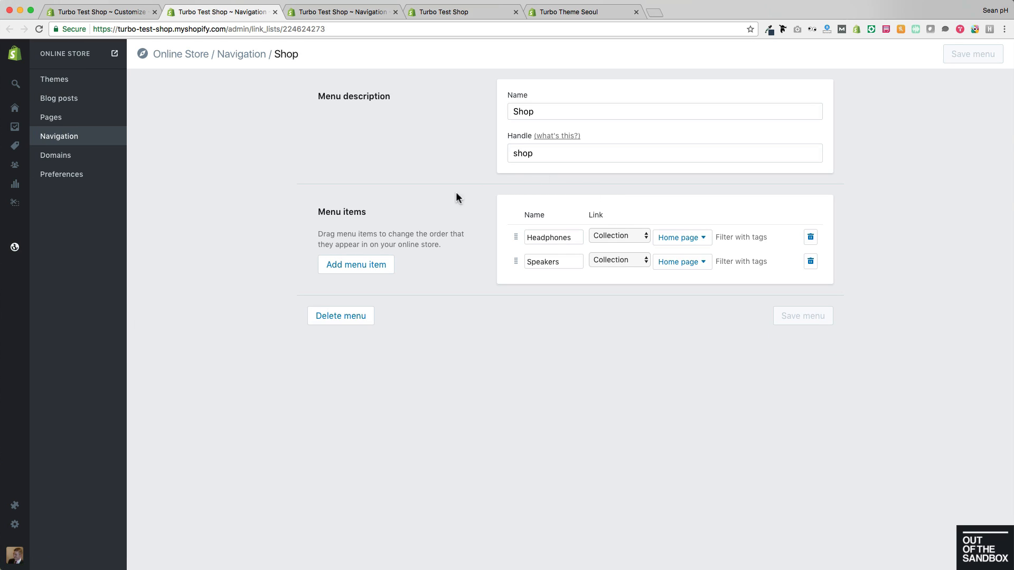
click(119, 11)
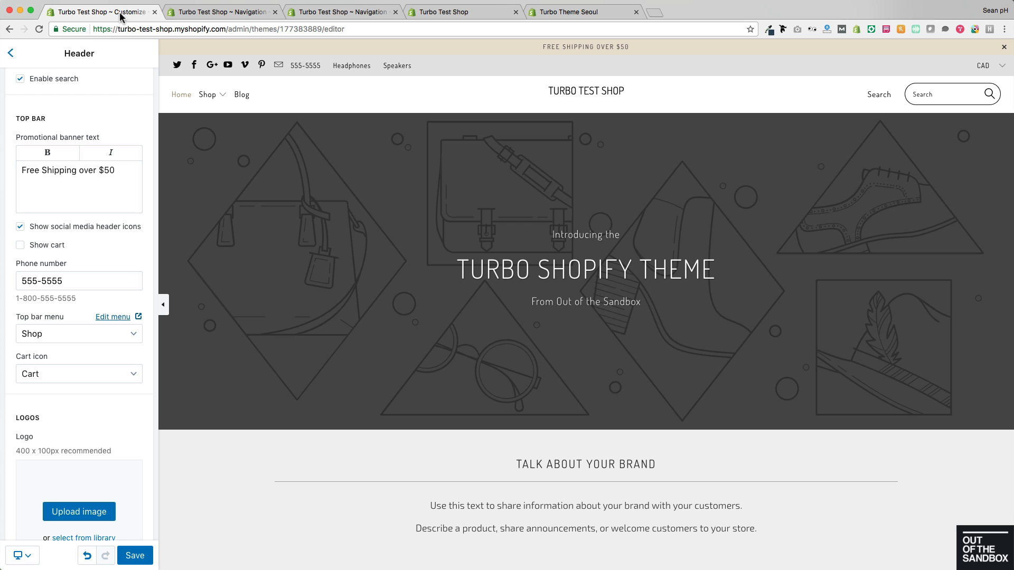
Step: Enable Show cart in the top bar and keep Cart as the cart icon
scroll(103, 264, down, 5)
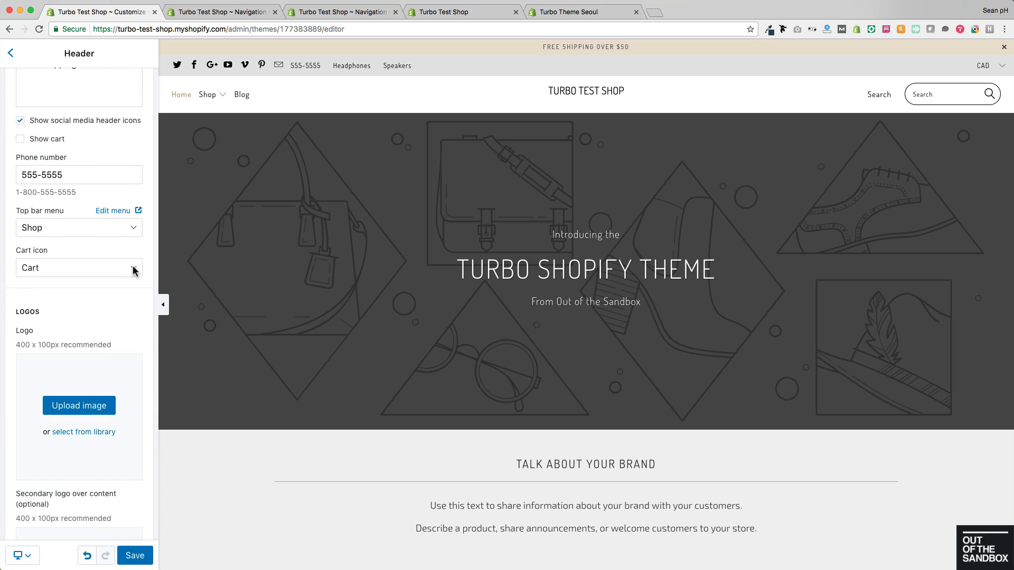
scroll(105, 266, up, 5)
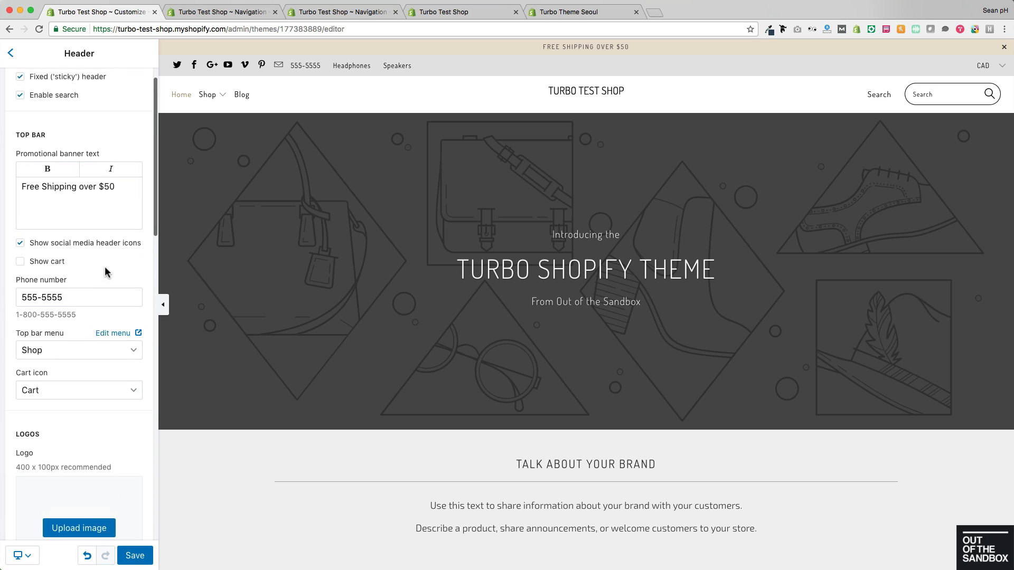
click(20, 283)
scroll(64, 311, down, 2)
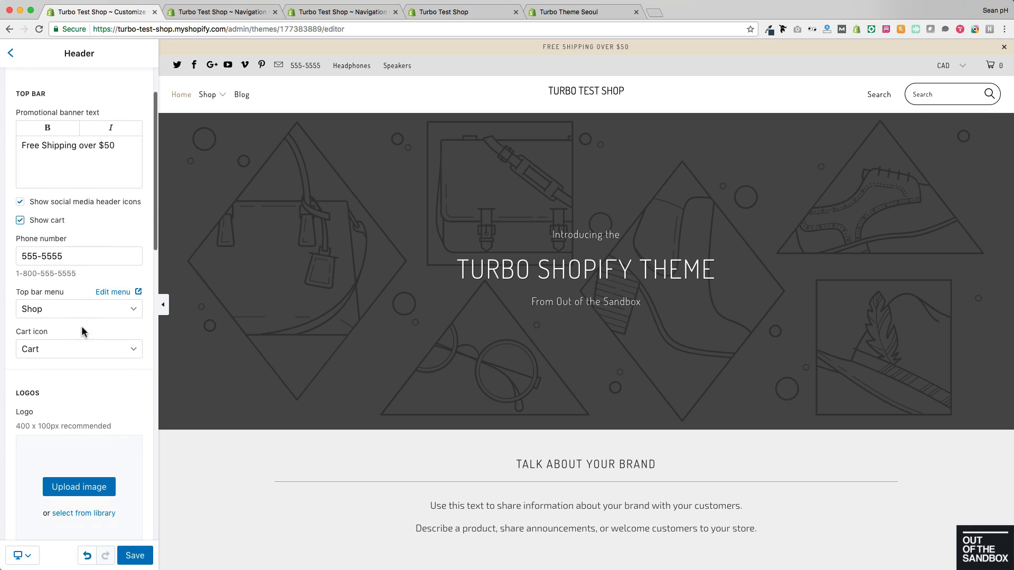
click(56, 353)
click(73, 359)
Step: Upload the Seoul logo image from the computer as the header's main logo
scroll(104, 344, down, 2)
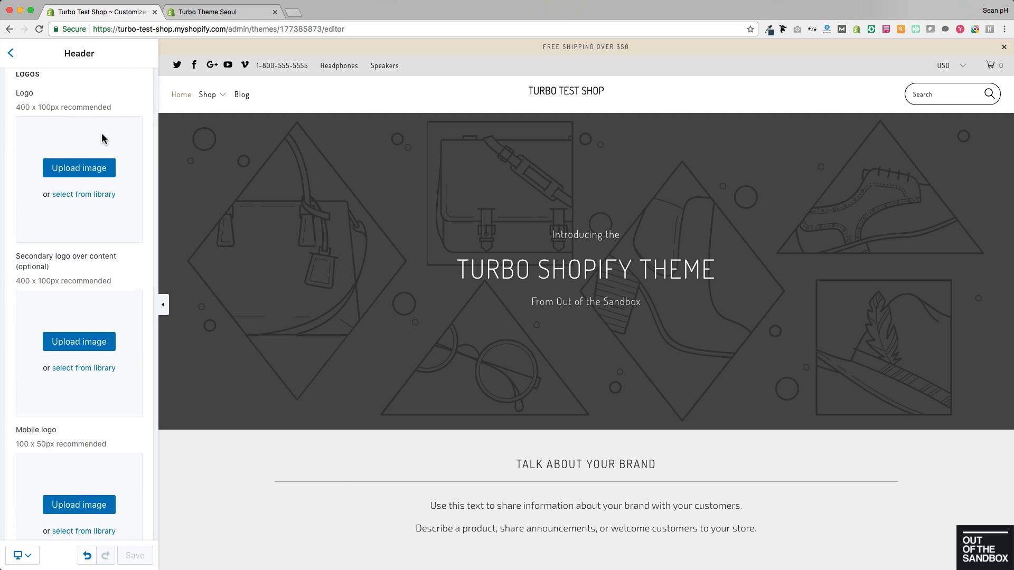
scroll(102, 136, up, 2)
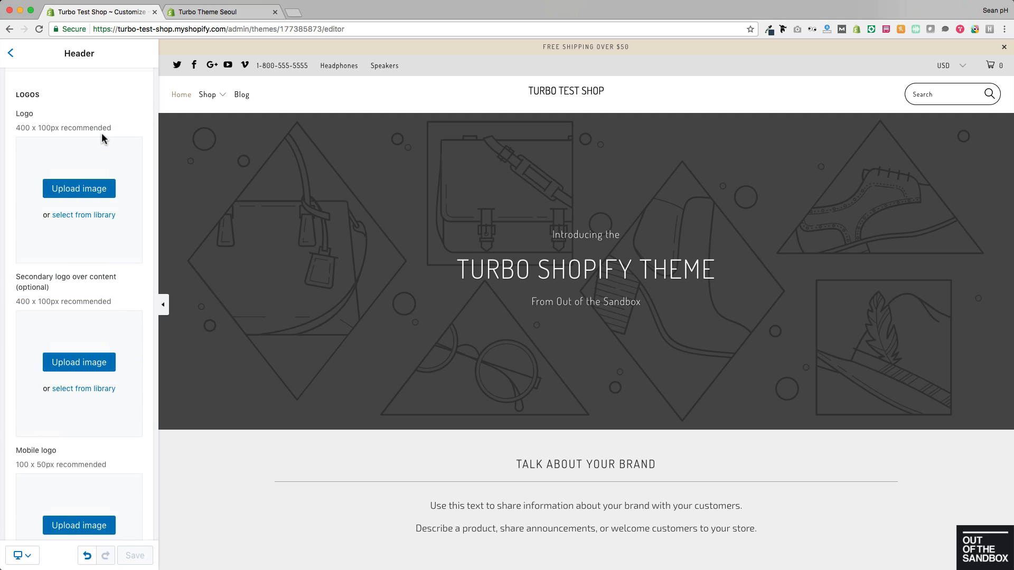
click(64, 182)
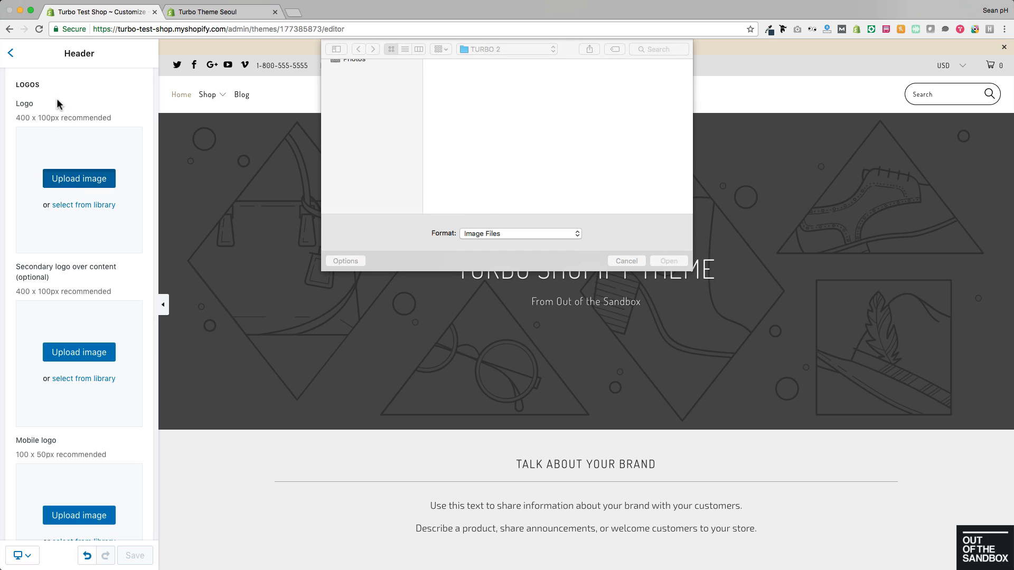
scroll(588, 123, down, 10)
click(653, 174)
click(674, 261)
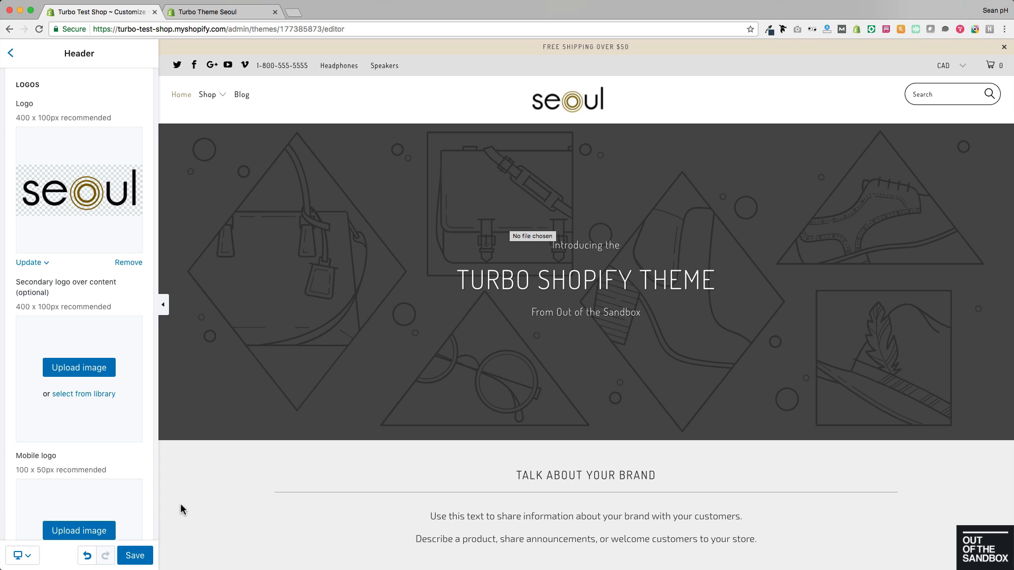
Step: Preview the store at mobile size, return to the desktop view, save the header changes and review the home page with the new logo
click(33, 557)
click(52, 531)
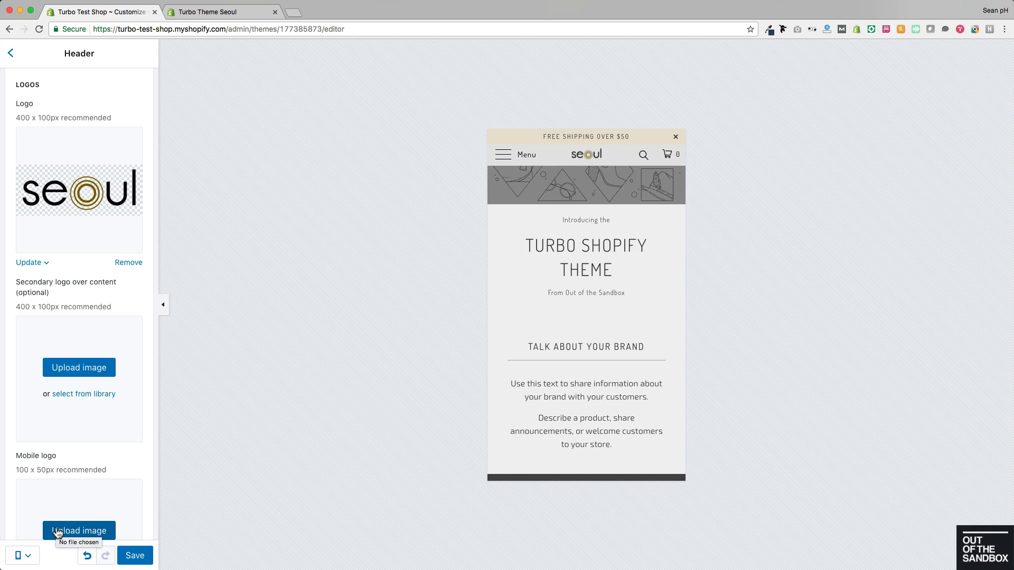
click(24, 556)
click(56, 515)
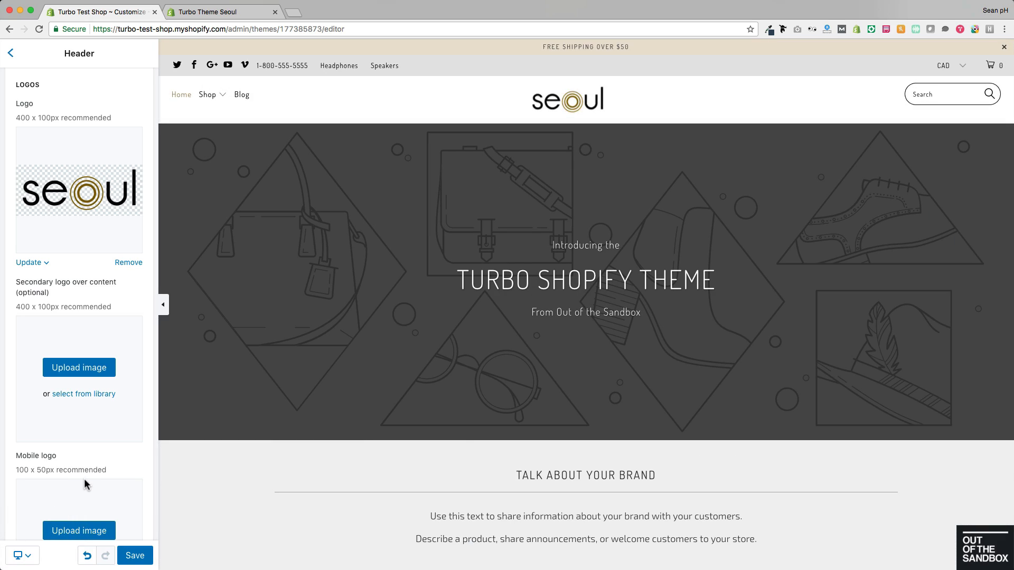
click(135, 556)
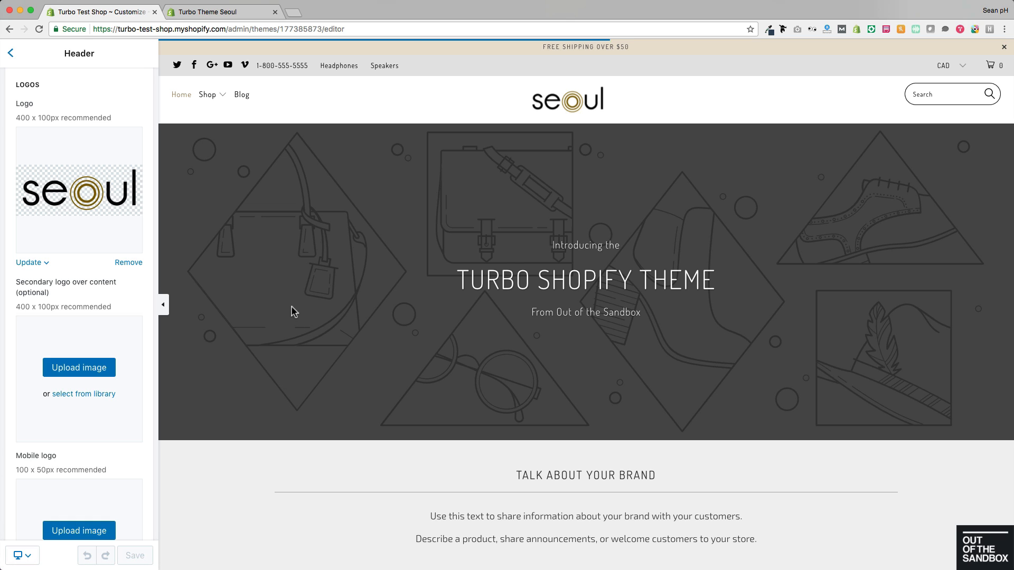
scroll(284, 297, down, 9)
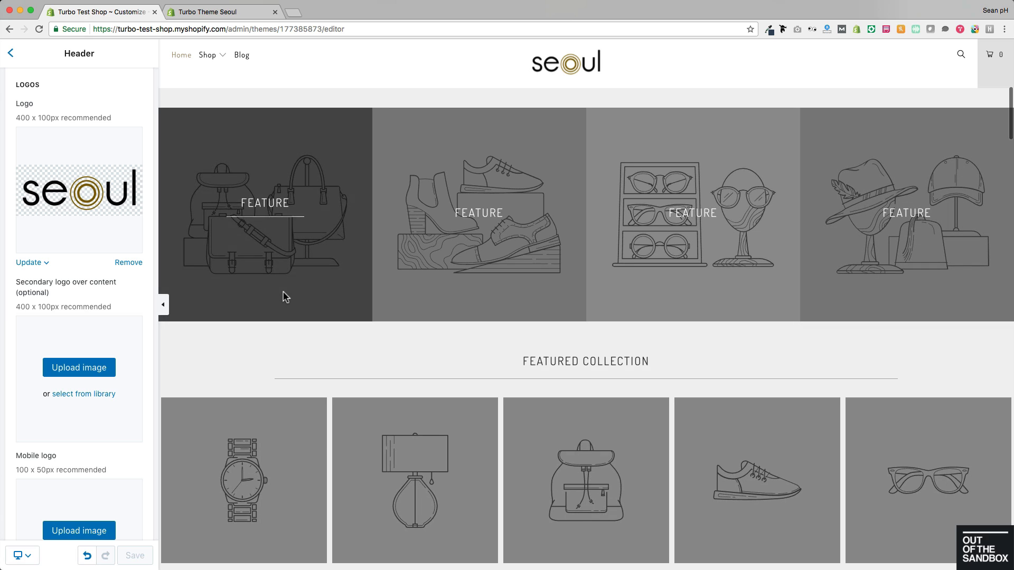
scroll(284, 297, up, 9)
Step: Disable the solid menu background color in the theme's general color settings, check the header over the banner image and save
scroll(125, 290, down, 4)
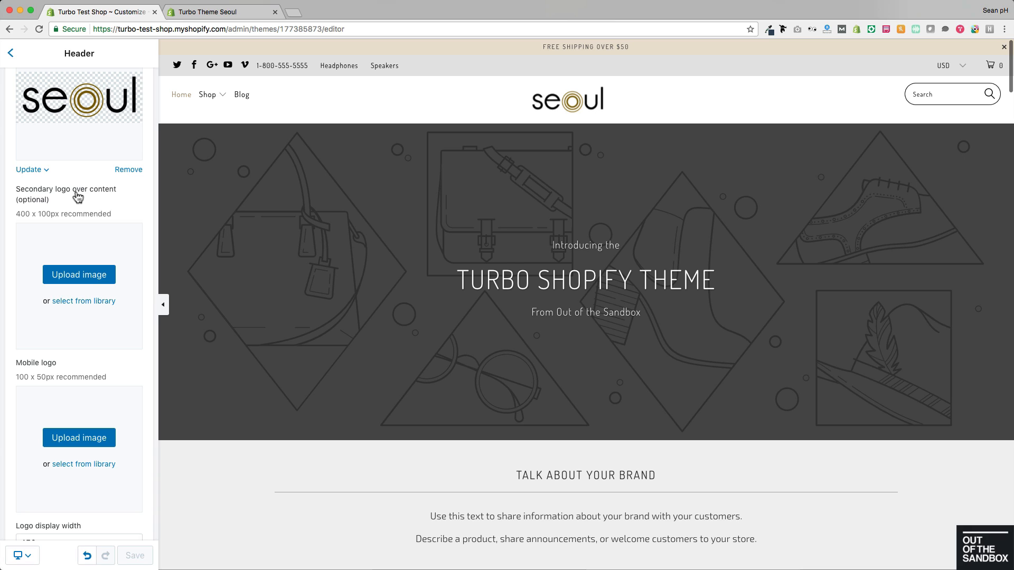
click(11, 55)
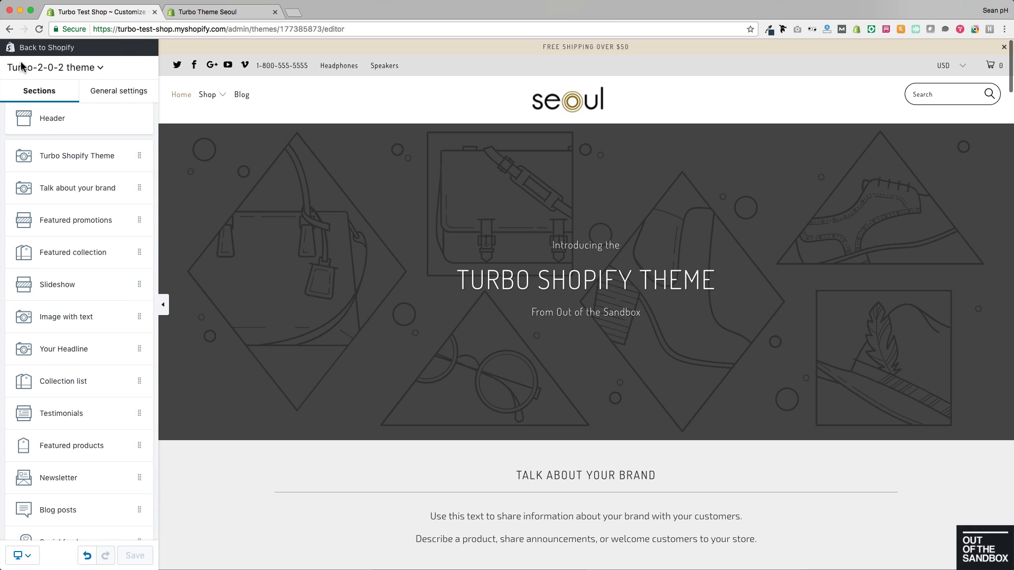
click(114, 95)
click(56, 157)
scroll(90, 204, down, 5)
scroll(92, 203, down, 15)
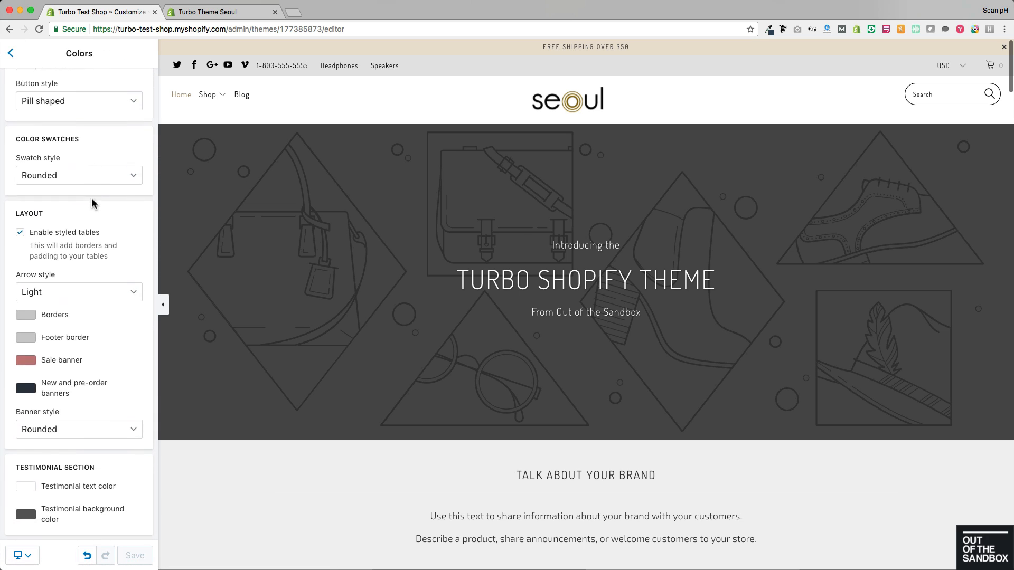
scroll(91, 198, down, 15)
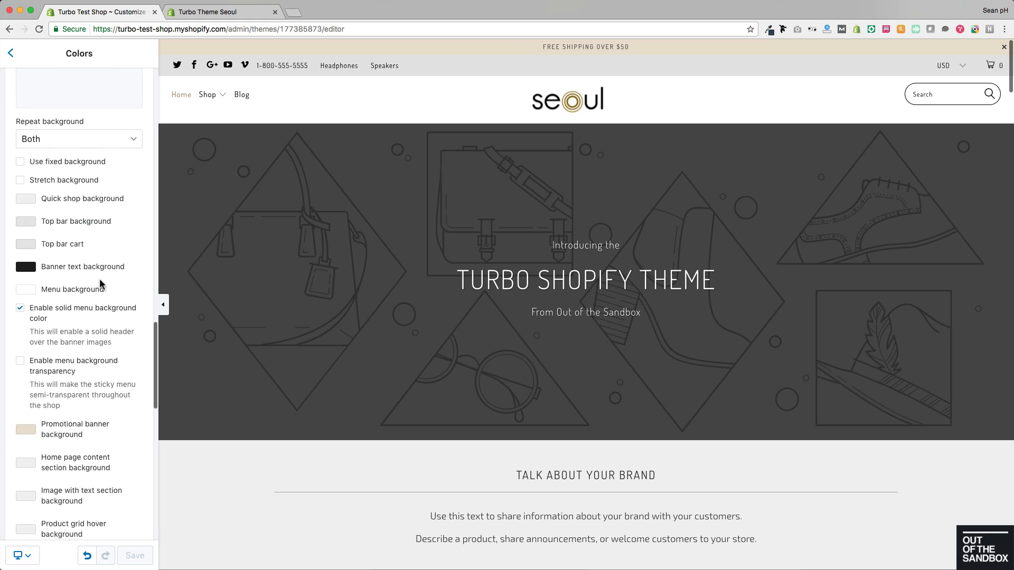
click(40, 312)
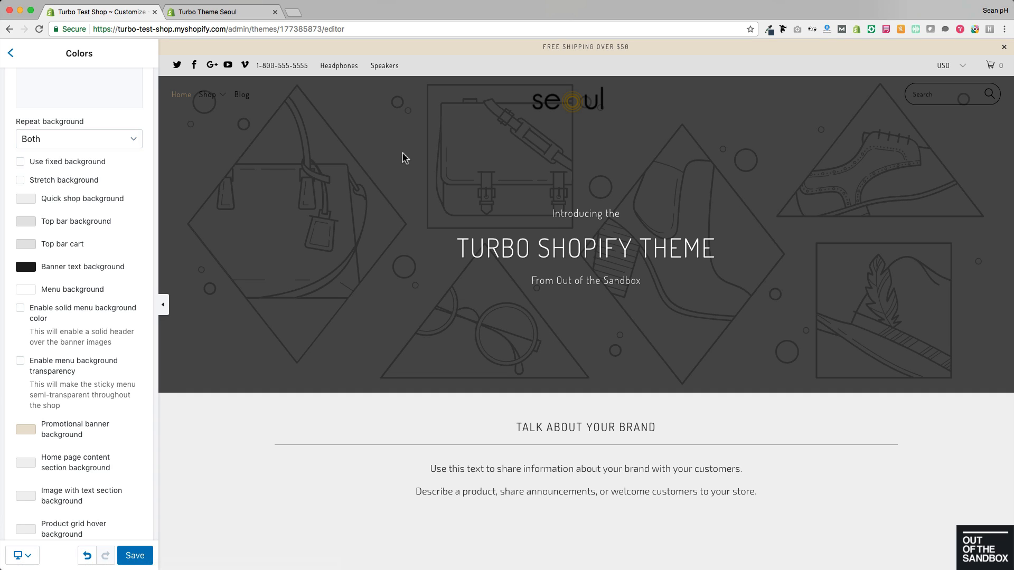
scroll(405, 158, down, 10)
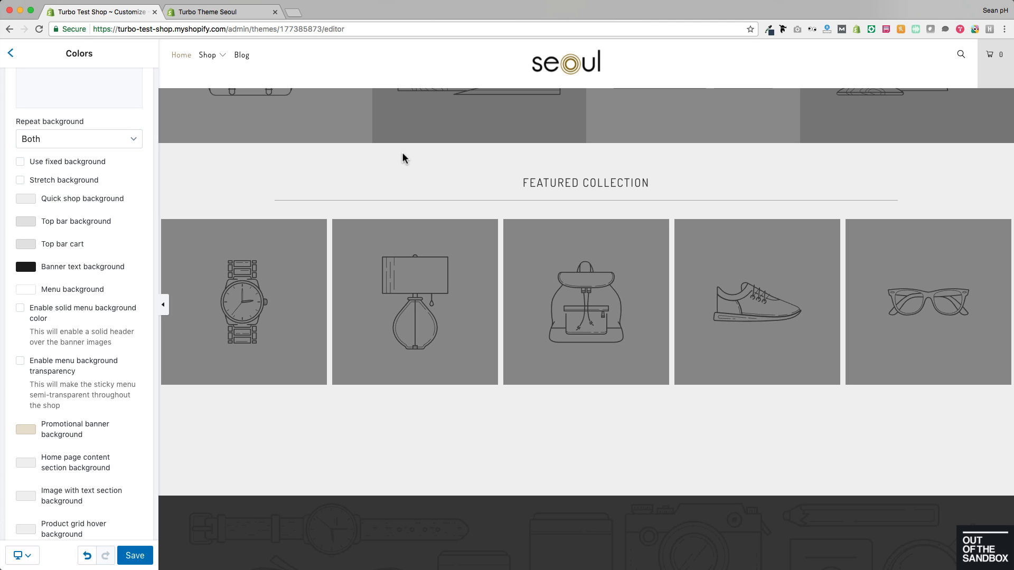
scroll(381, 197, up, 10)
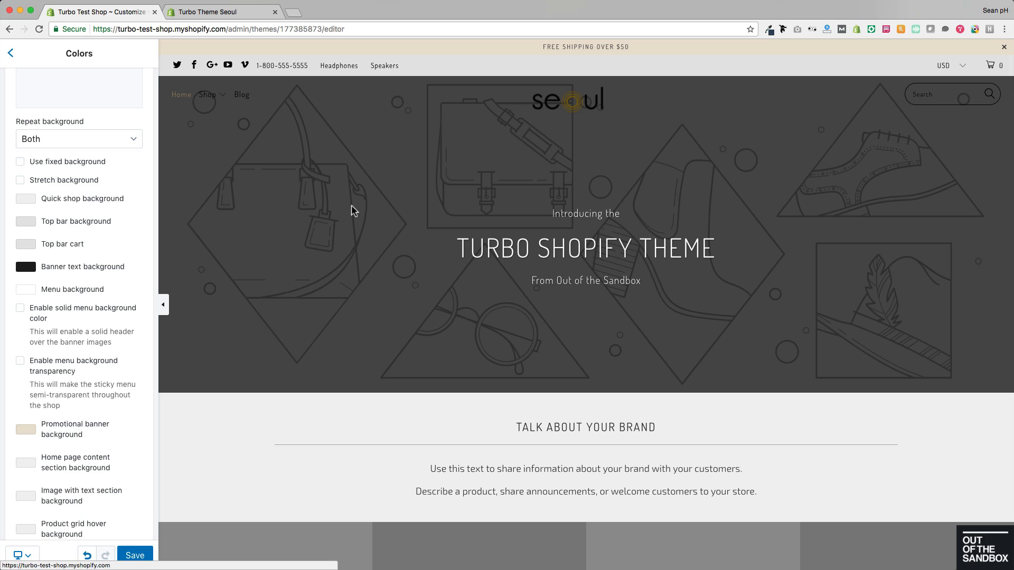
click(136, 558)
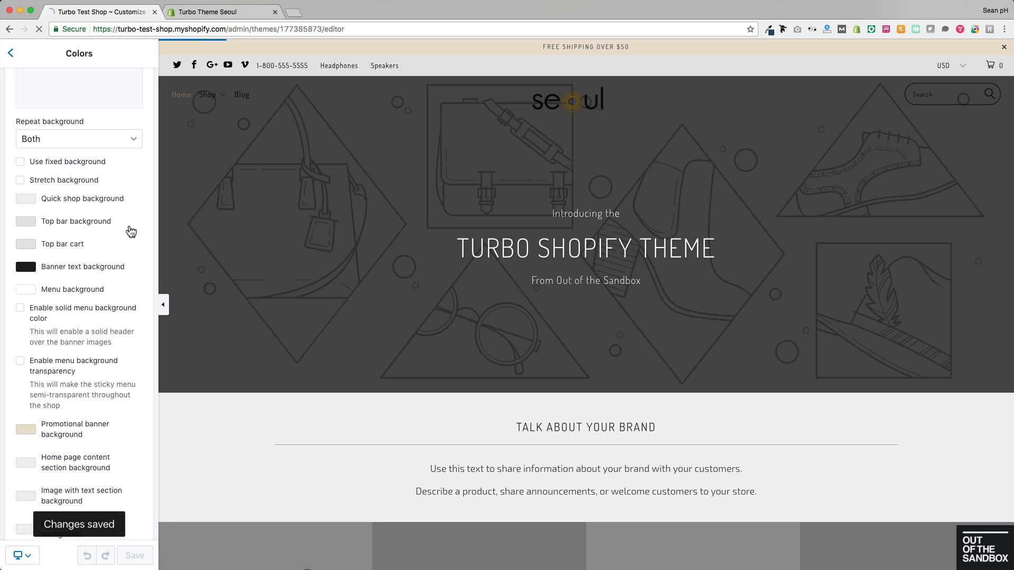
Step: Upload seoul-logo-white-gold.png as the header's secondary logo over content, save, and check the logo while moving through the home page preview
click(12, 54)
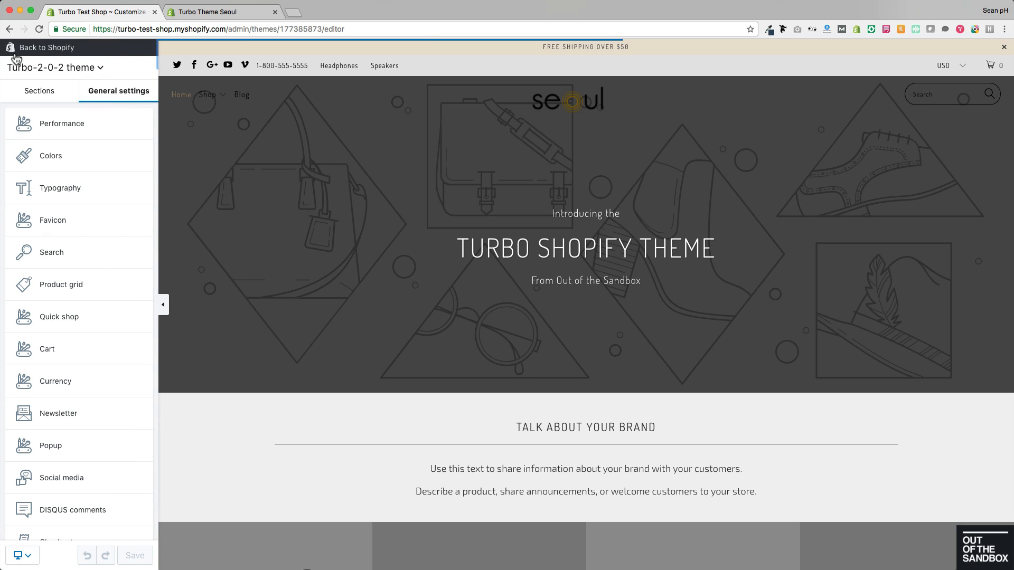
click(44, 99)
click(61, 118)
scroll(60, 183, down, 10)
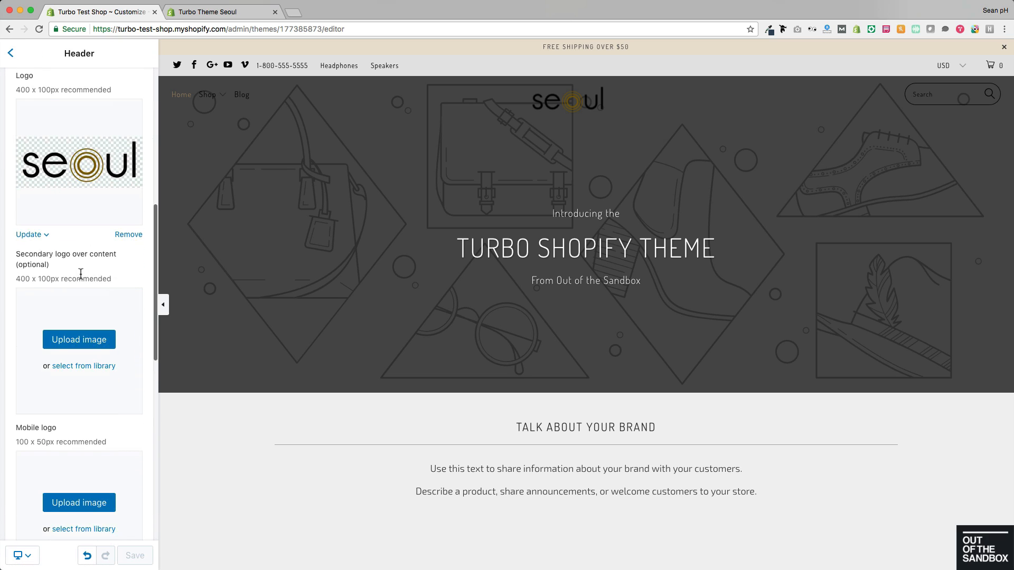
click(79, 341)
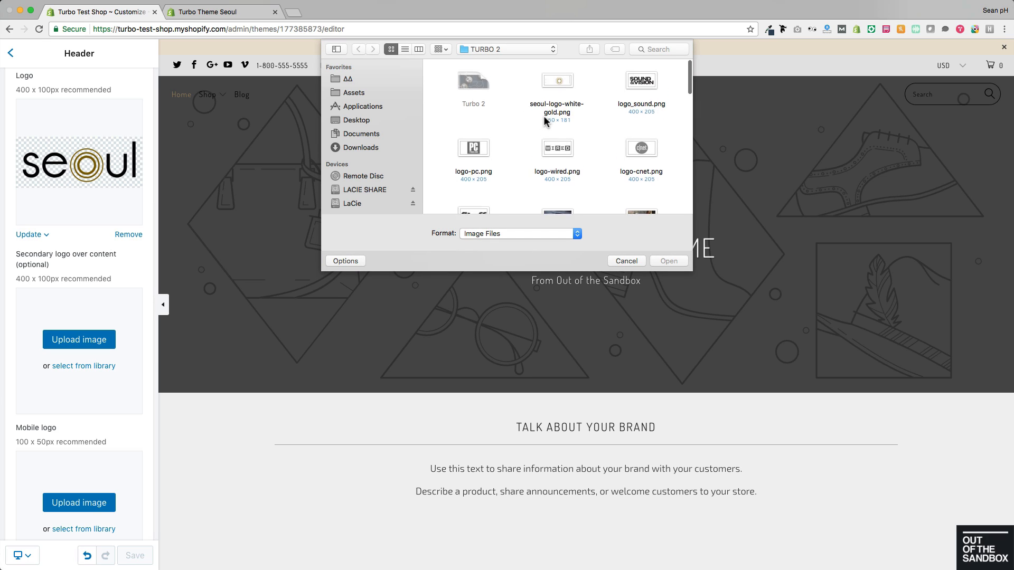
click(560, 79)
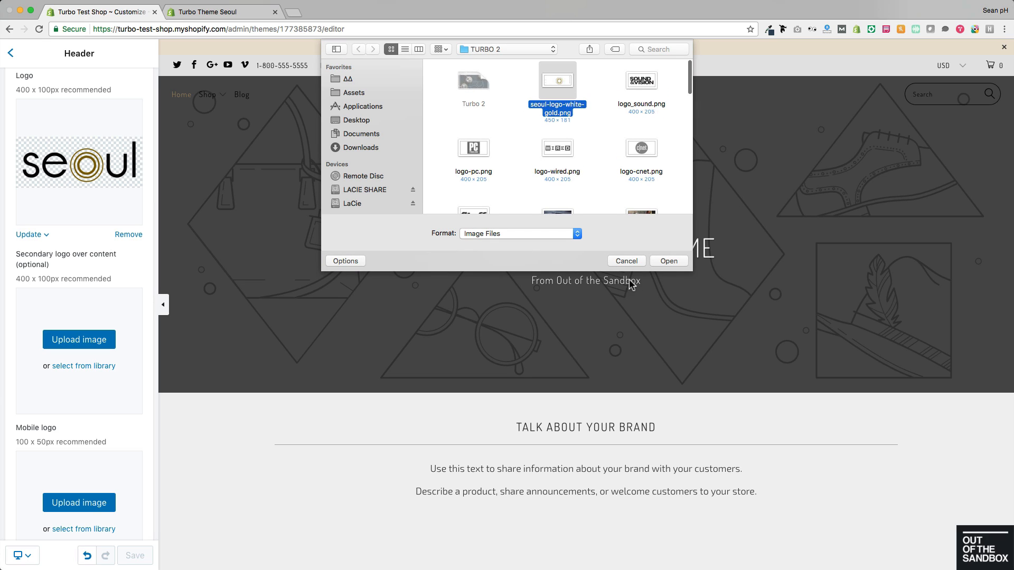
click(668, 260)
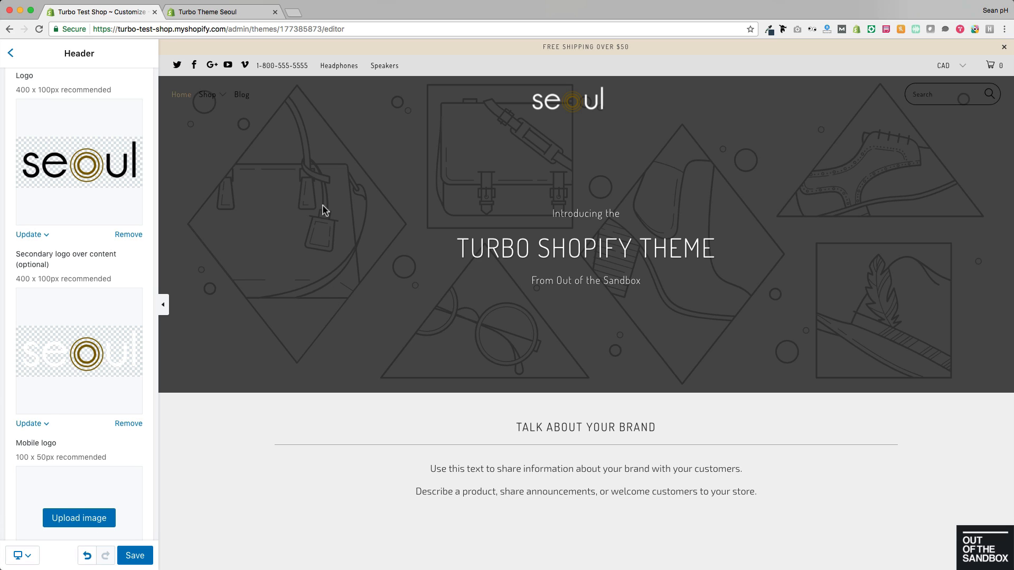
click(147, 553)
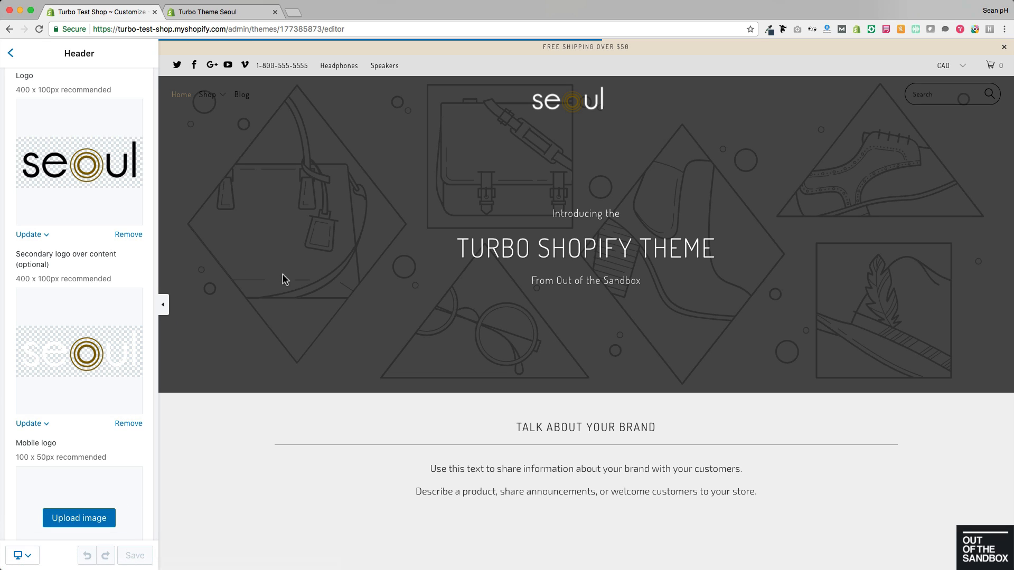
scroll(329, 221, down, 6)
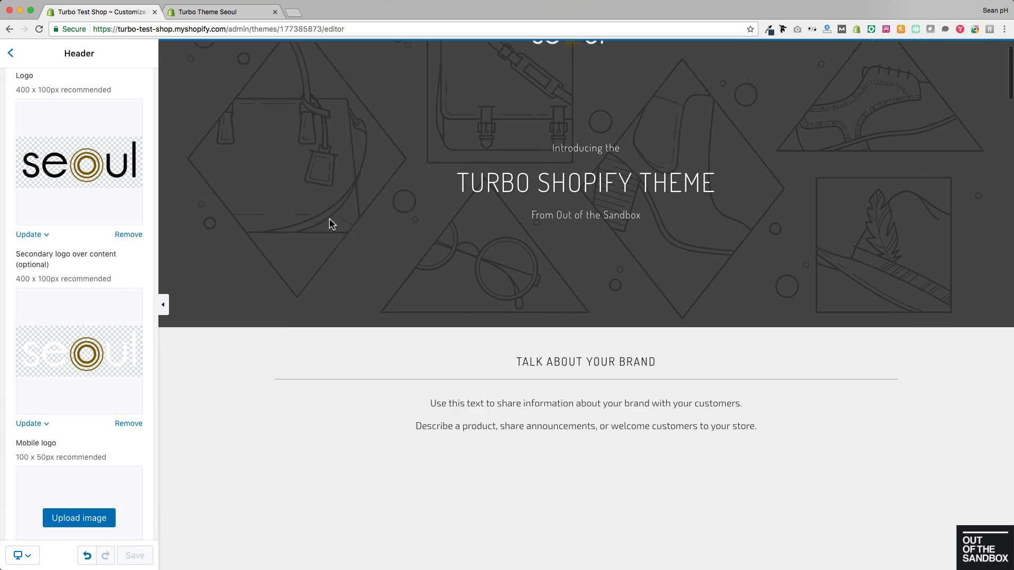
scroll(329, 218, down, 3)
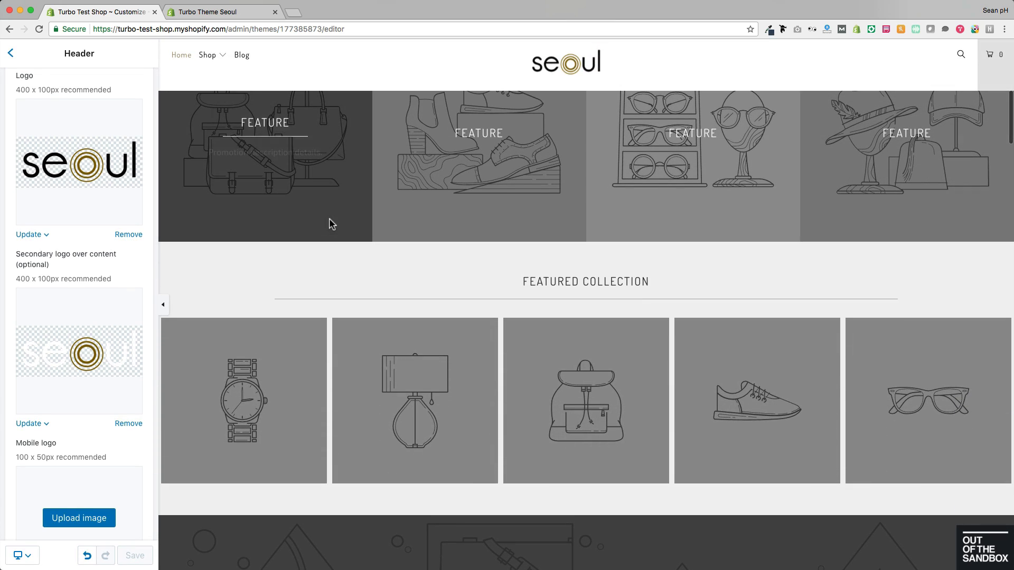
scroll(338, 262, up, 1)
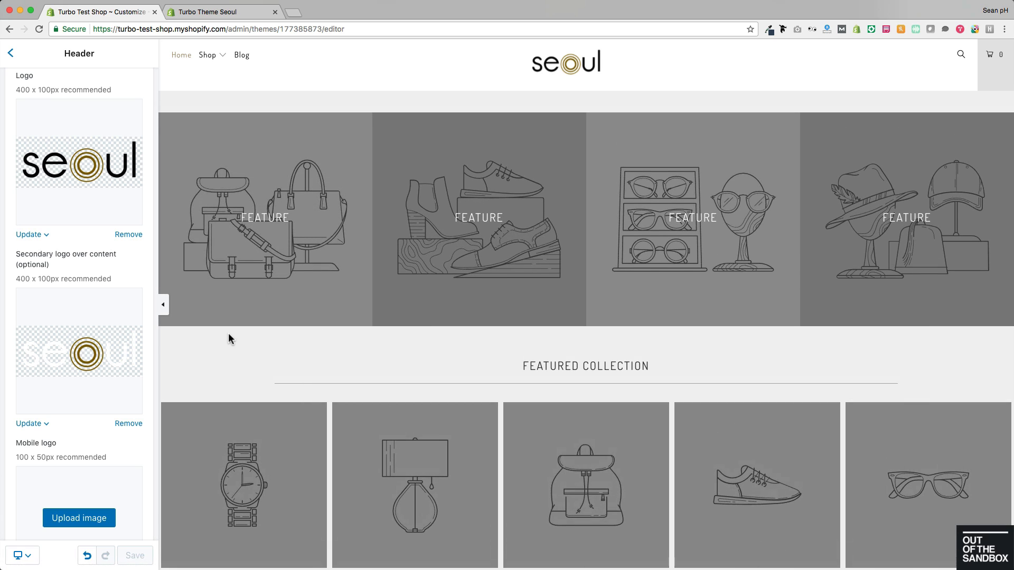
scroll(229, 335, up, 3)
scroll(228, 333, up, 5)
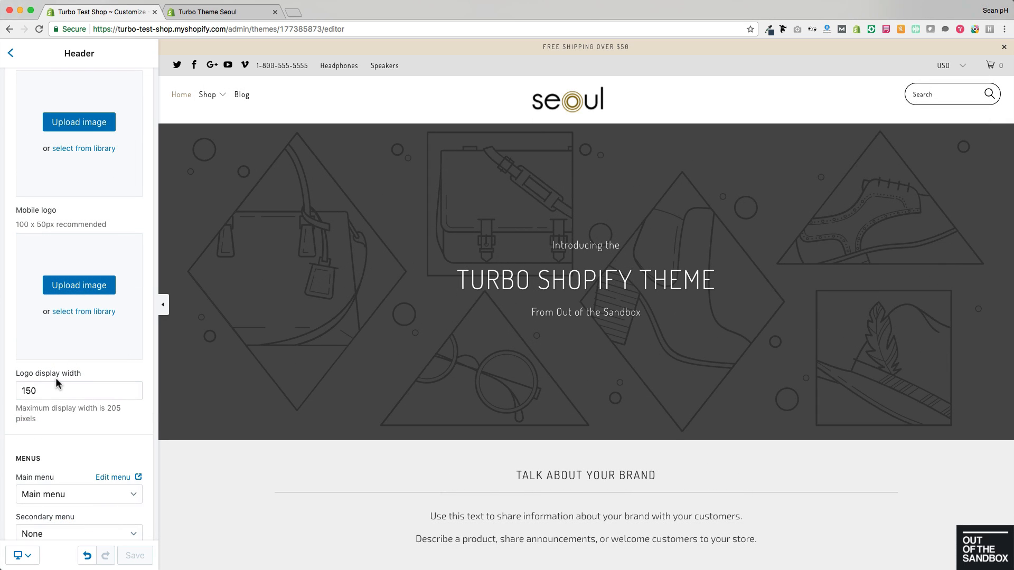
Step: Set the header's logo display width to 120 pixels
drag(48, 395, 23, 390)
text(120)
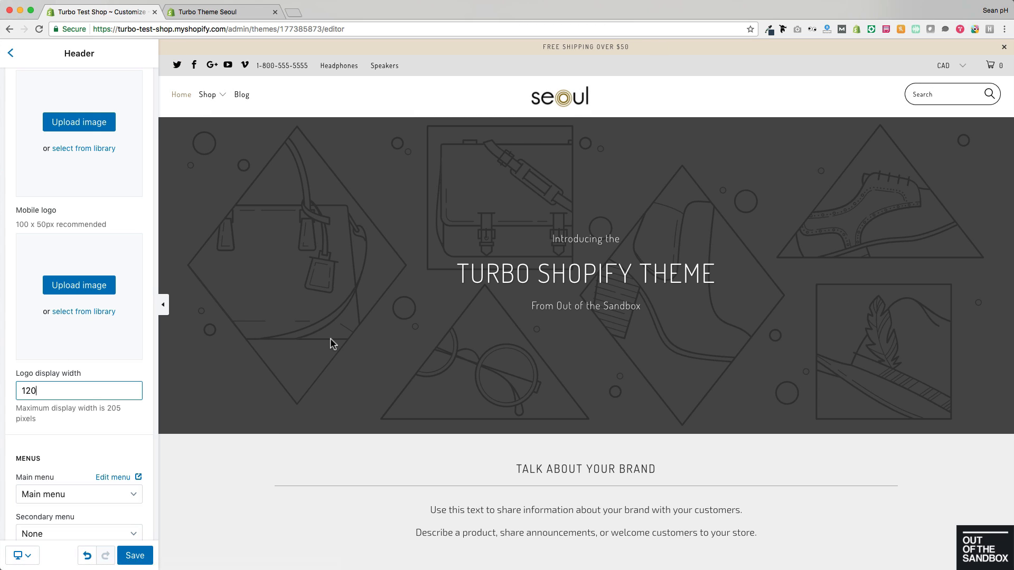
scroll(279, 317, down, 1)
Step: Try Footer menu as the header's secondary menu, and set it back to None
scroll(86, 315, down, 5)
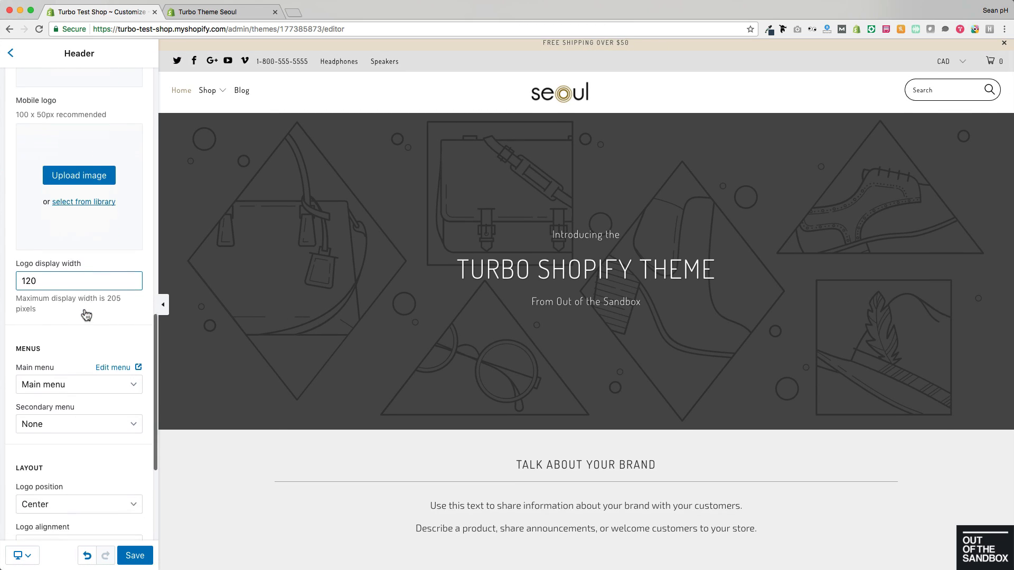
click(67, 325)
click(58, 229)
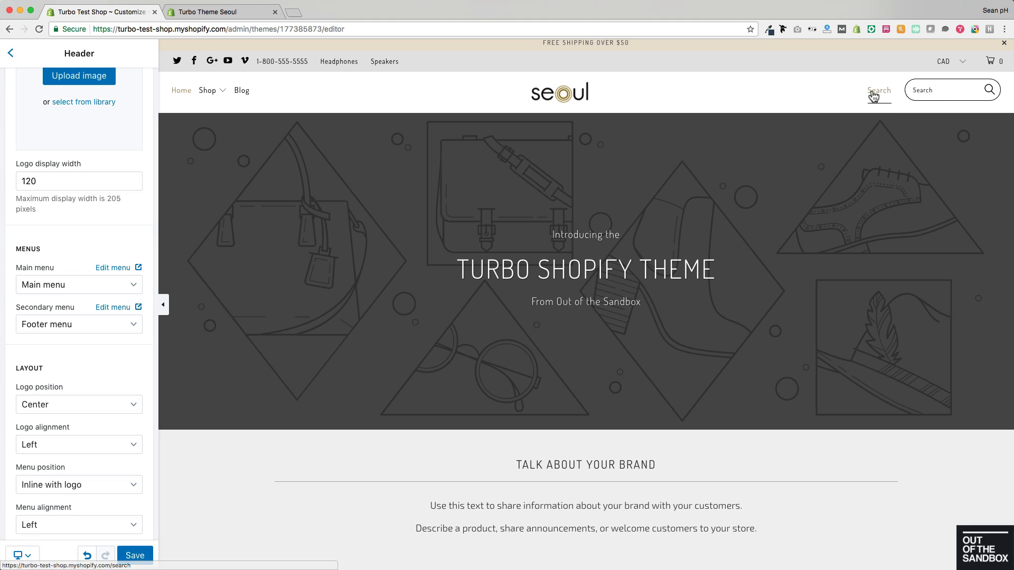
click(35, 325)
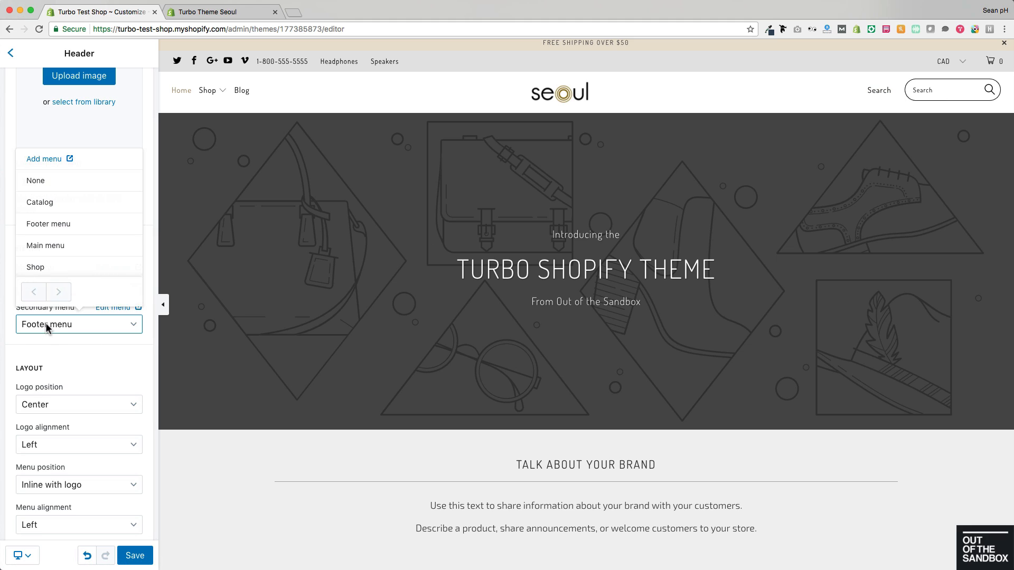
click(78, 185)
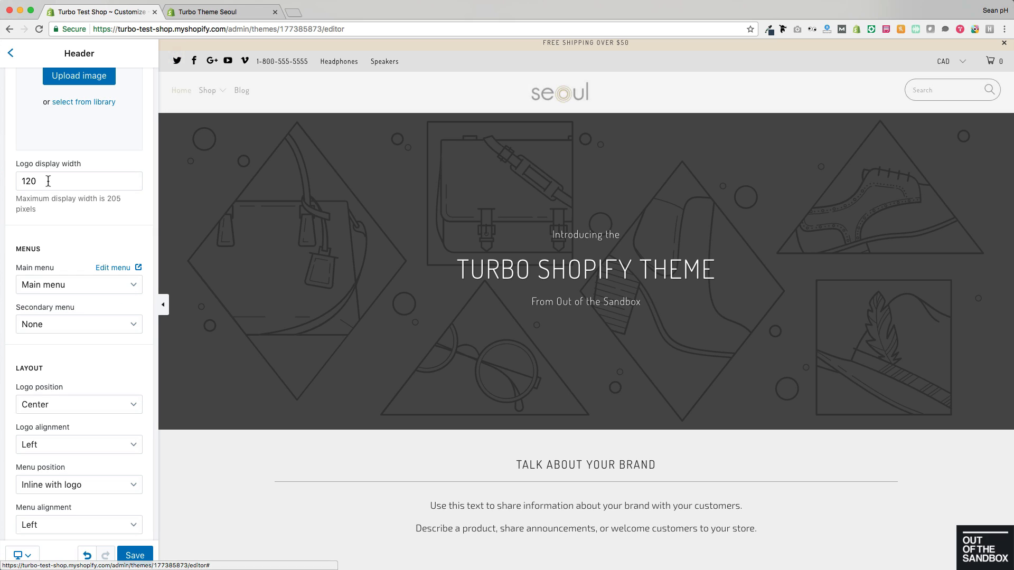
Step: Check the header layout on the Seoul demo store and set the logo position to Left, keeping the logo alignment at Left
scroll(82, 233, down, 1)
scroll(75, 228, down, 3)
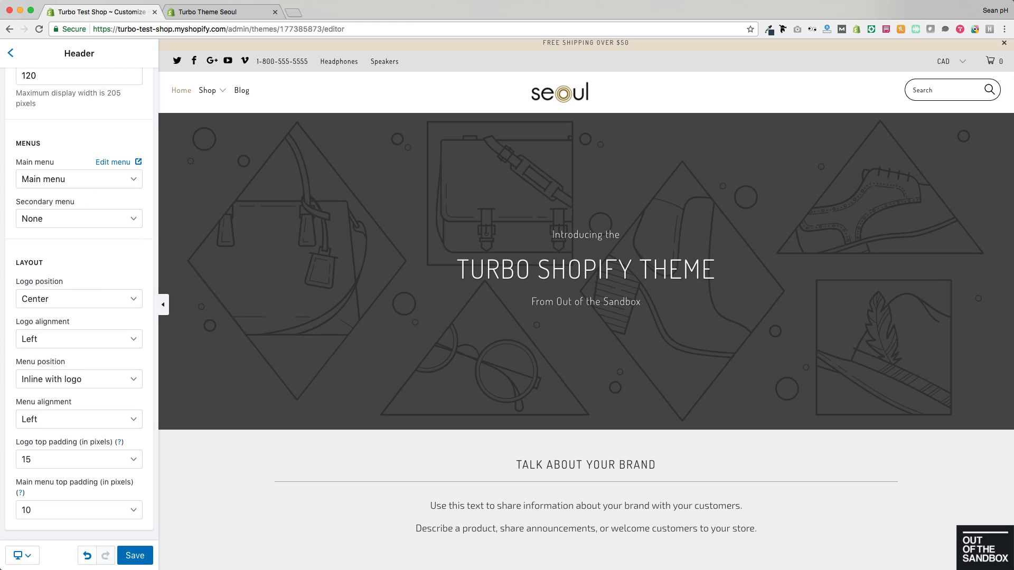
click(209, 12)
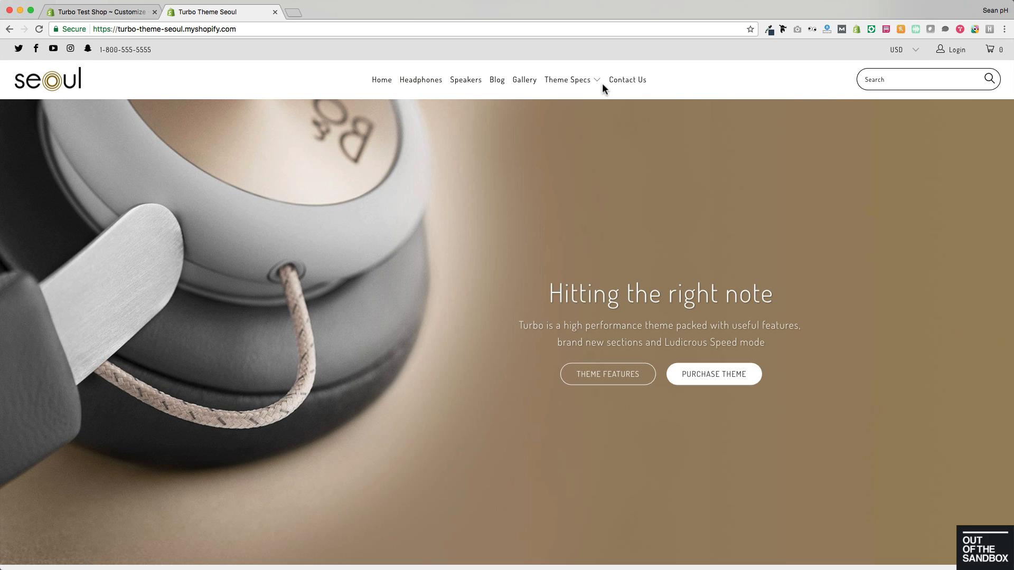
click(114, 15)
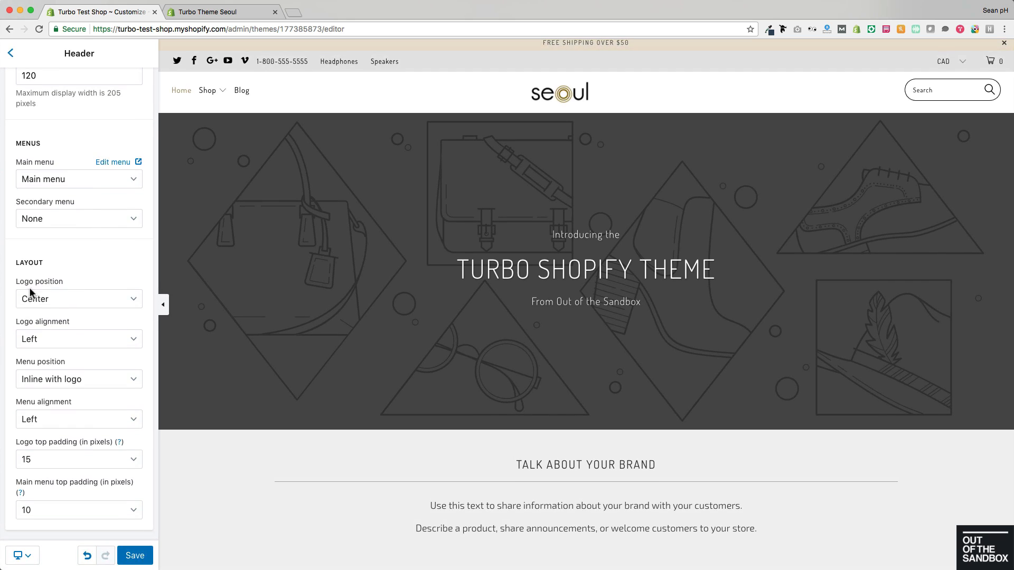
click(80, 299)
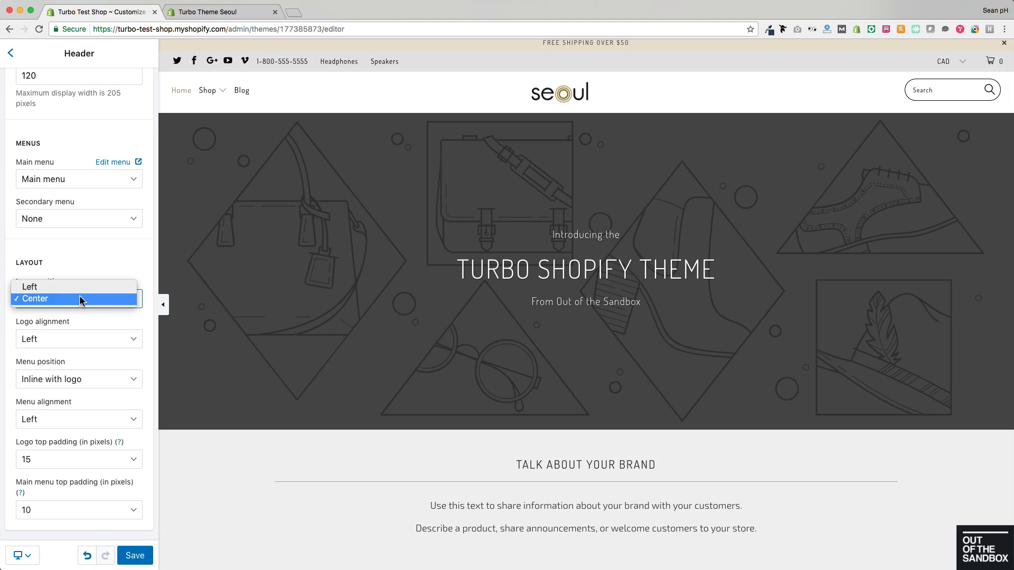
click(41, 286)
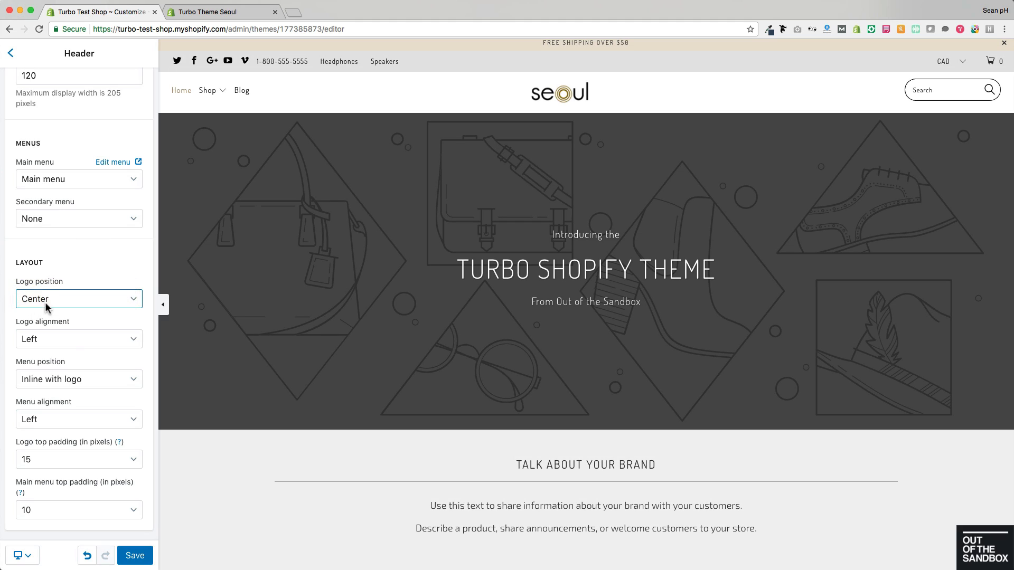
click(60, 340)
click(41, 338)
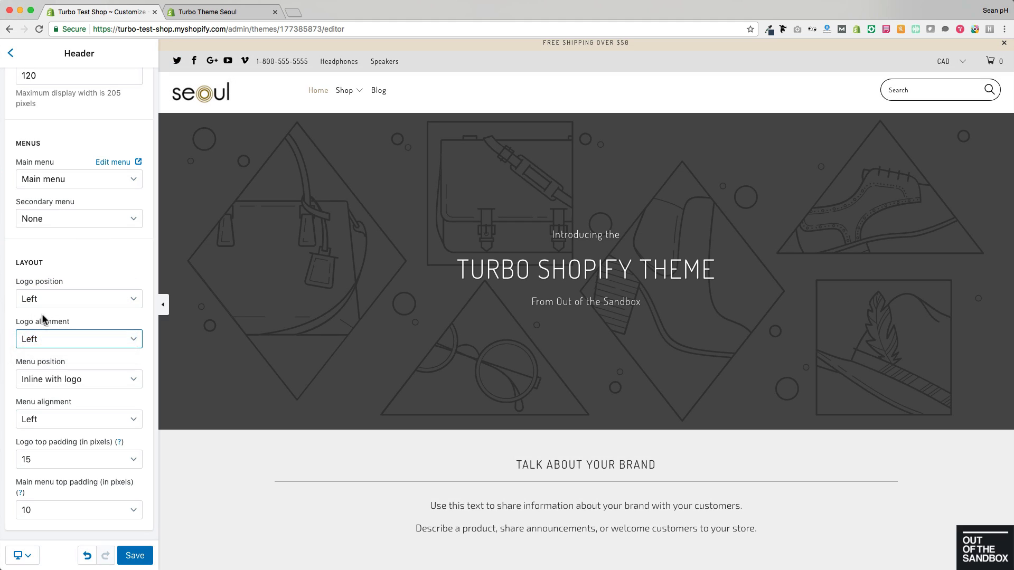
Step: Keep the header's menu position at Inline with logo and set the menu alignment to Center
click(70, 378)
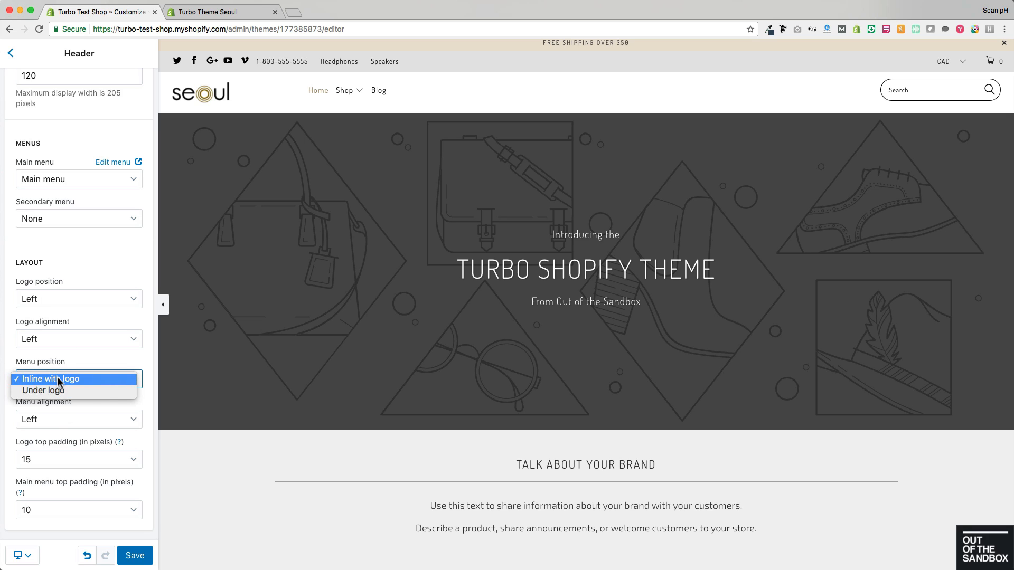
click(59, 381)
click(61, 420)
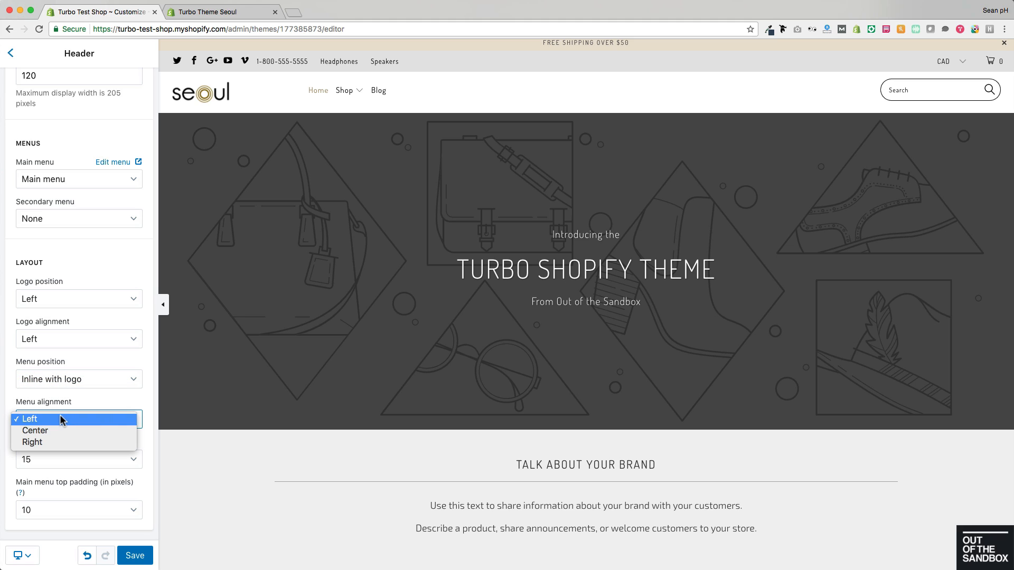
click(55, 428)
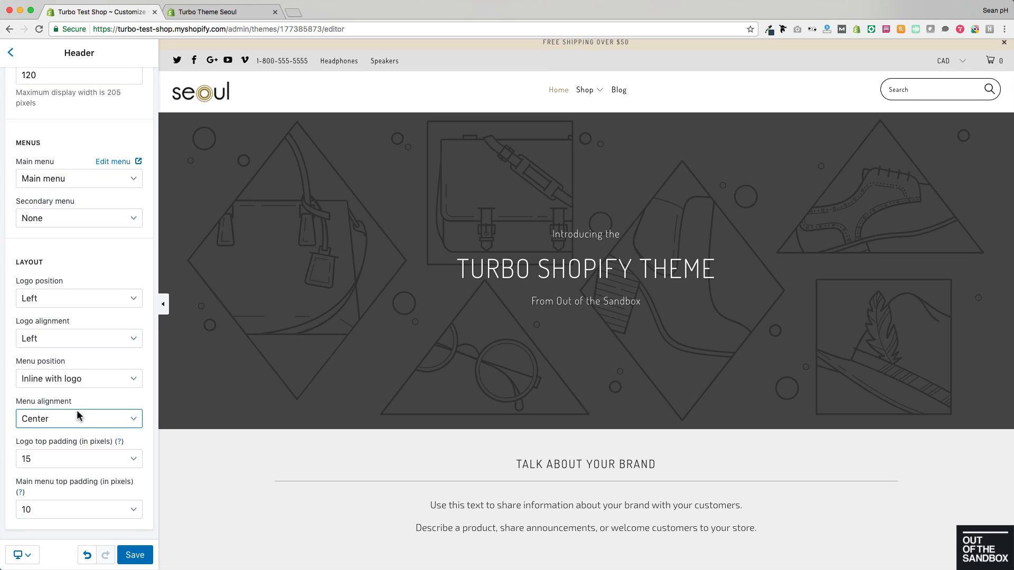
Step: Set the header's logo top padding to 18 and main menu top padding to 15, checking the result in the preview
click(58, 457)
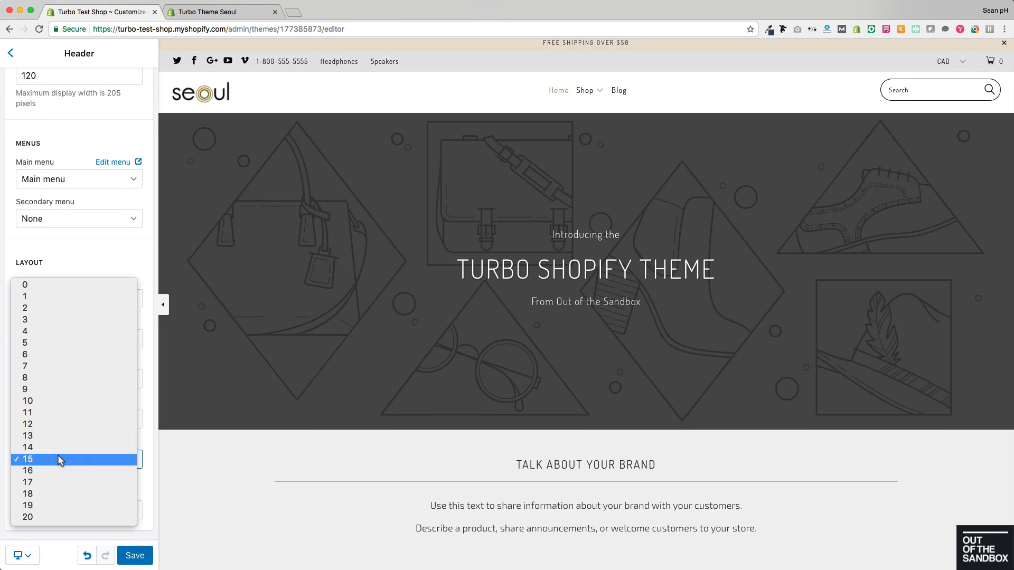
click(149, 448)
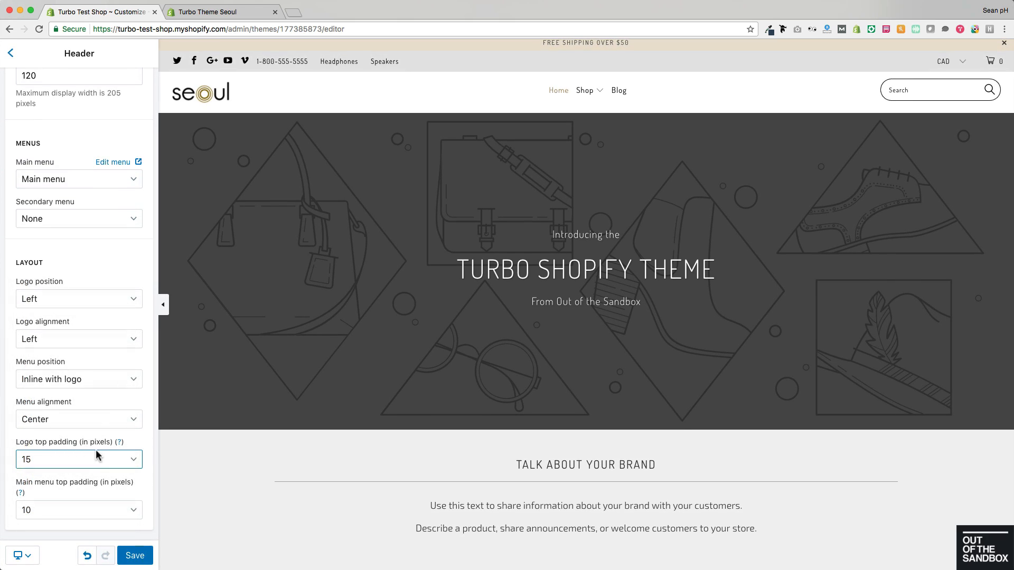
click(91, 459)
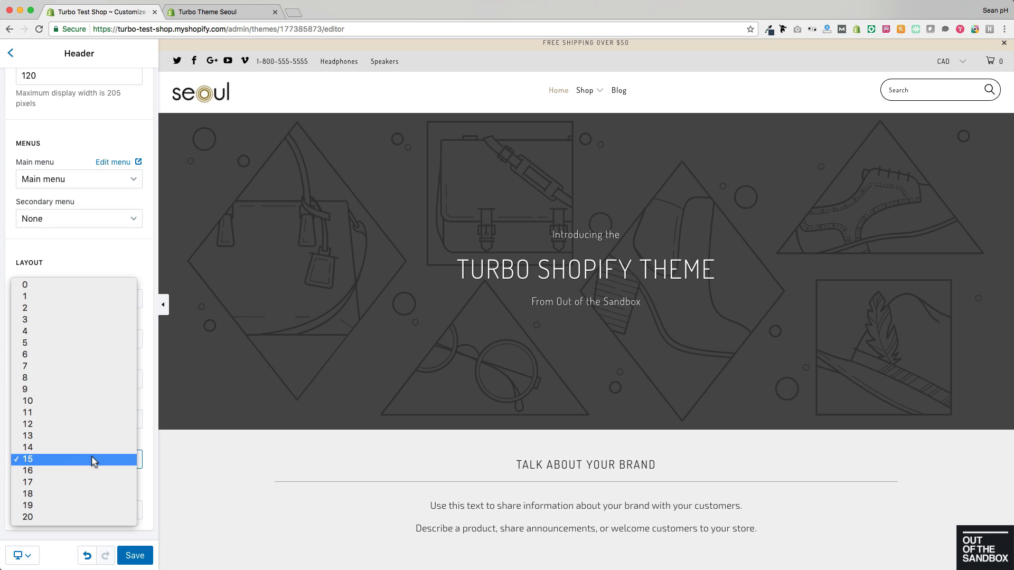
click(68, 495)
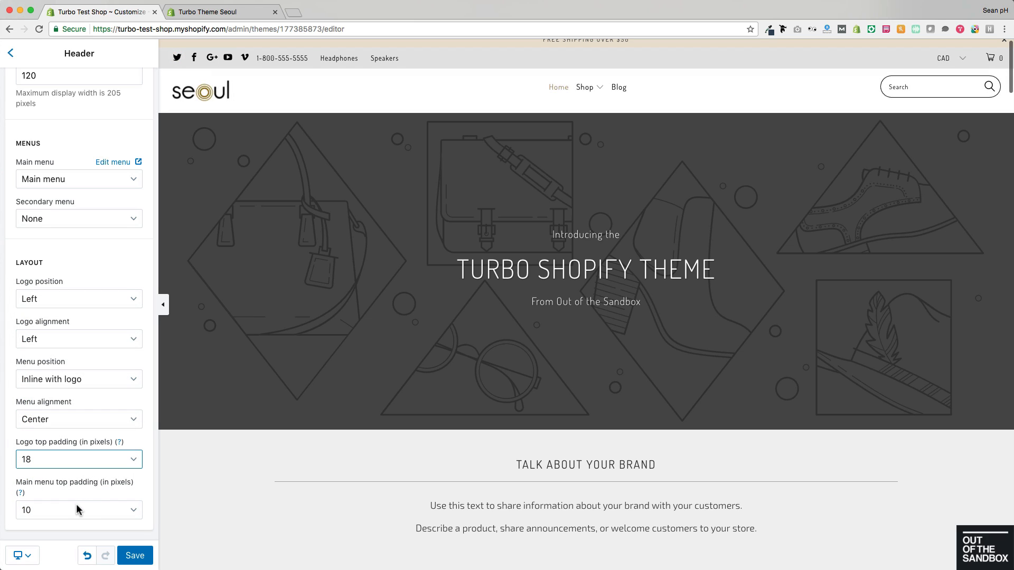
click(79, 504)
click(59, 559)
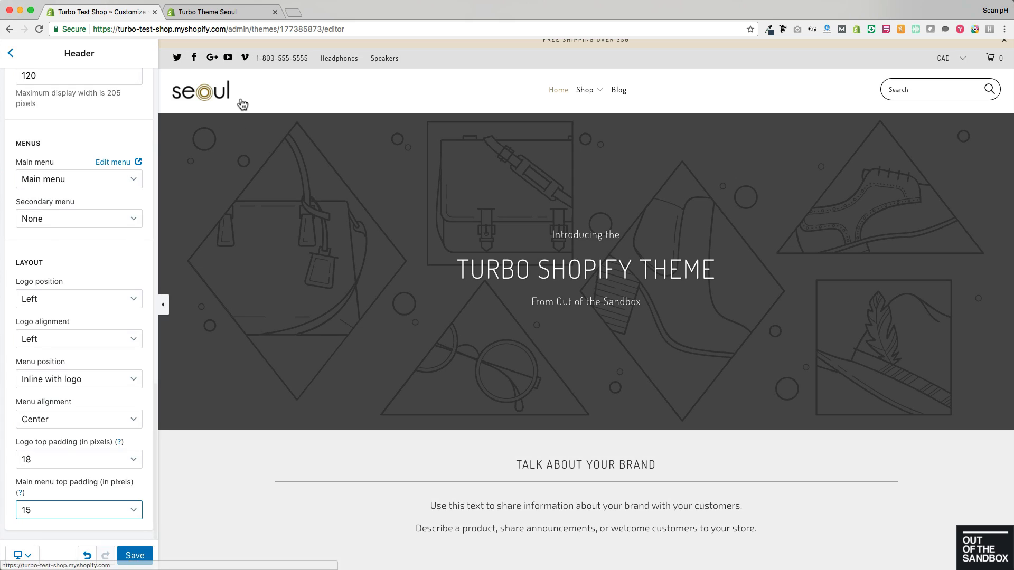
scroll(493, 92, up, 1)
mouse_move(584, 93)
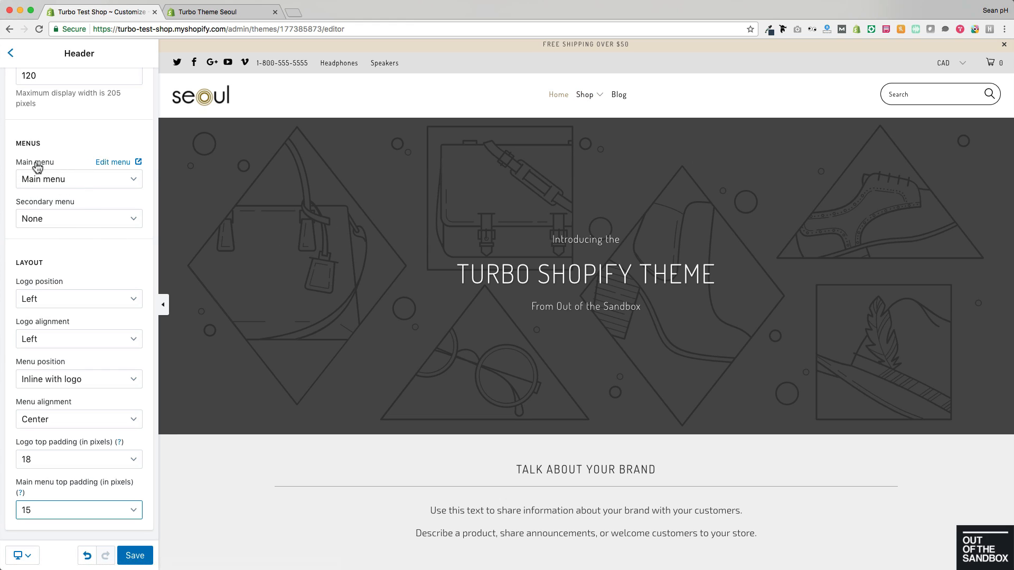
Step: Open the Main menu for editing and examine how its Shop item relates to the Shop menu in the store's navigation
click(112, 162)
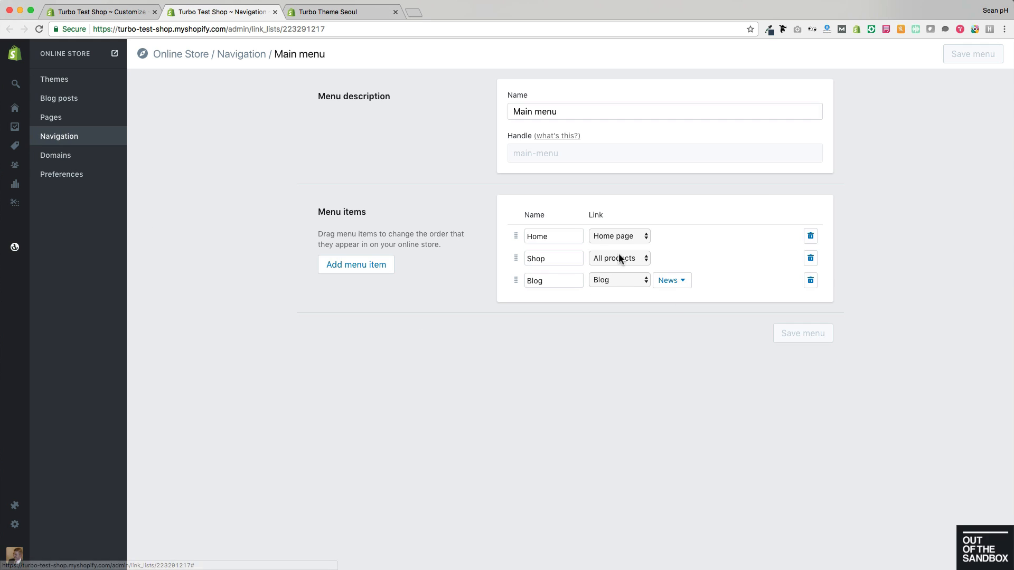
drag(547, 259, 509, 257)
click(431, 167)
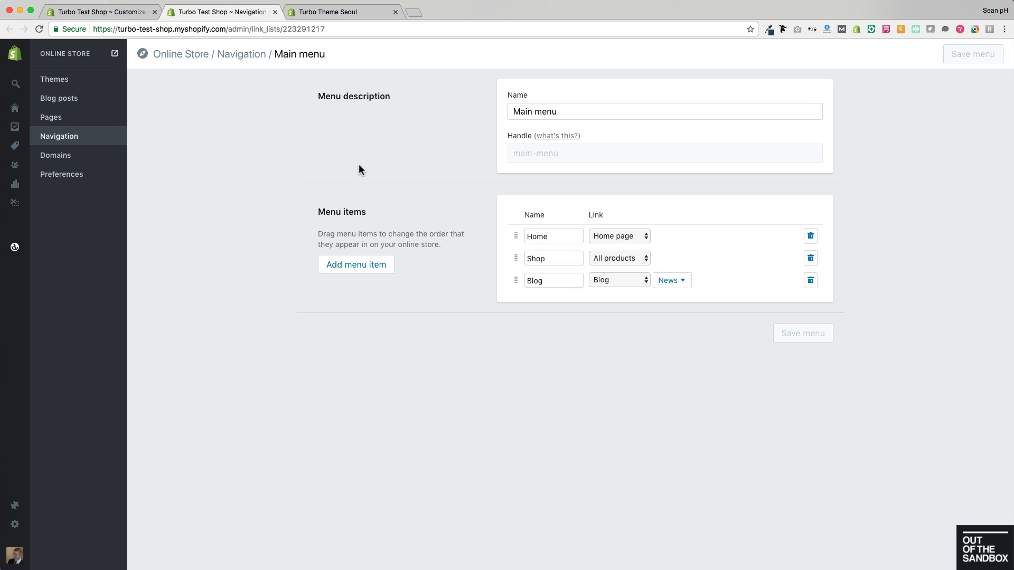
click(75, 141)
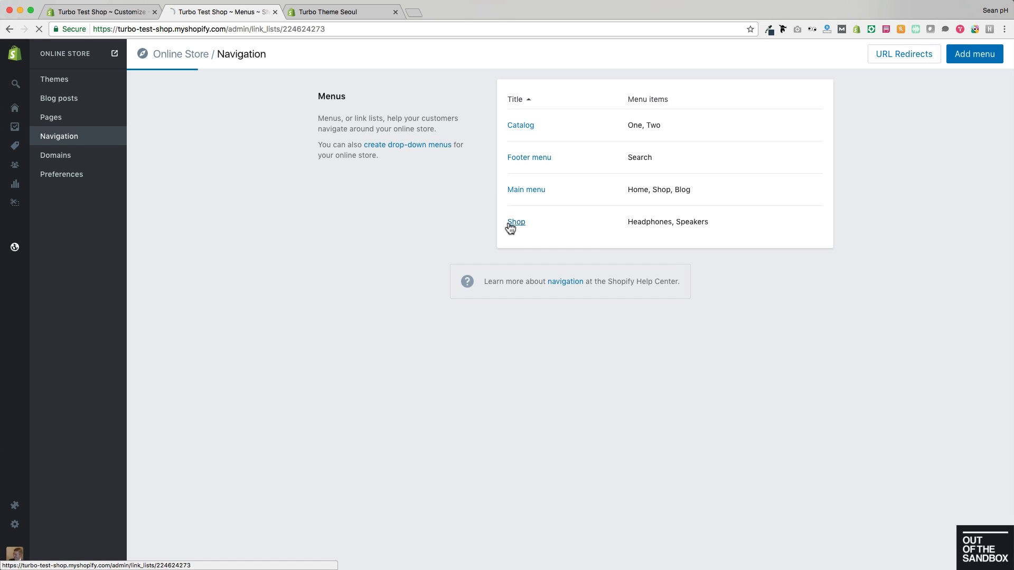
click(509, 227)
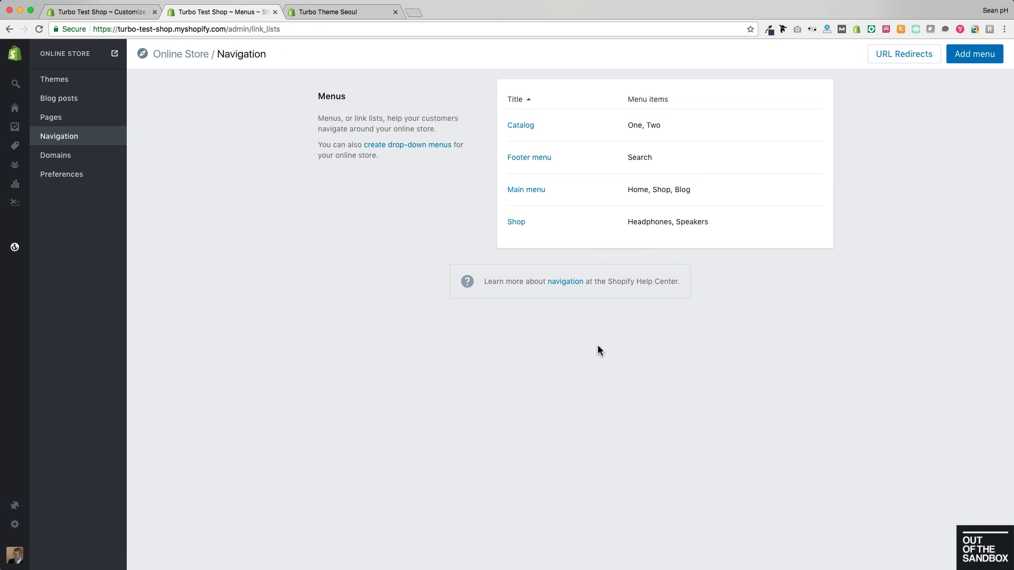
Step: Start a new navigation menu named Headphones, copying the name from the Shop menu's item
drag(669, 221, 627, 221)
key(cmd+c)
click(964, 54)
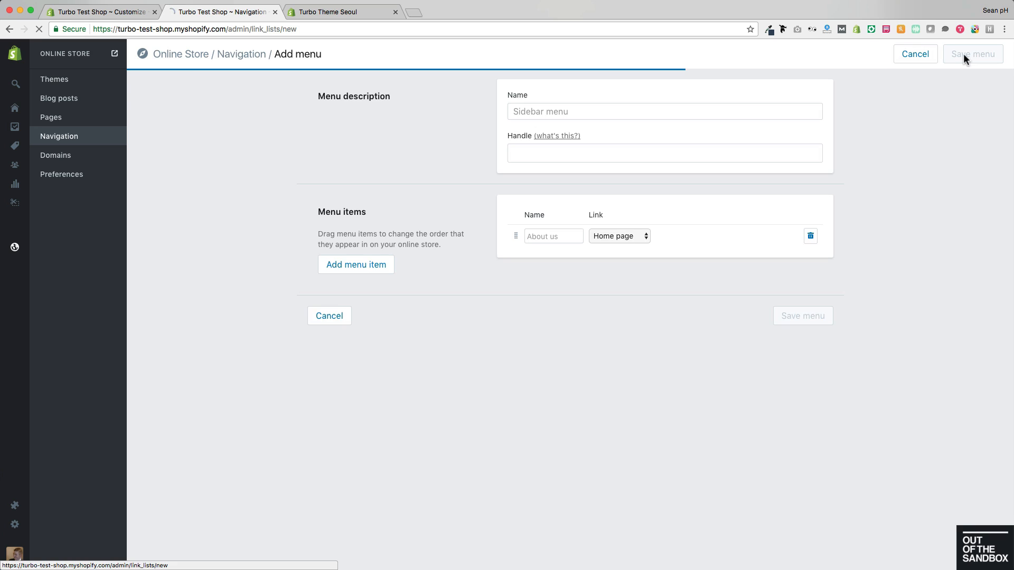
click(547, 112)
key(cmd+v)
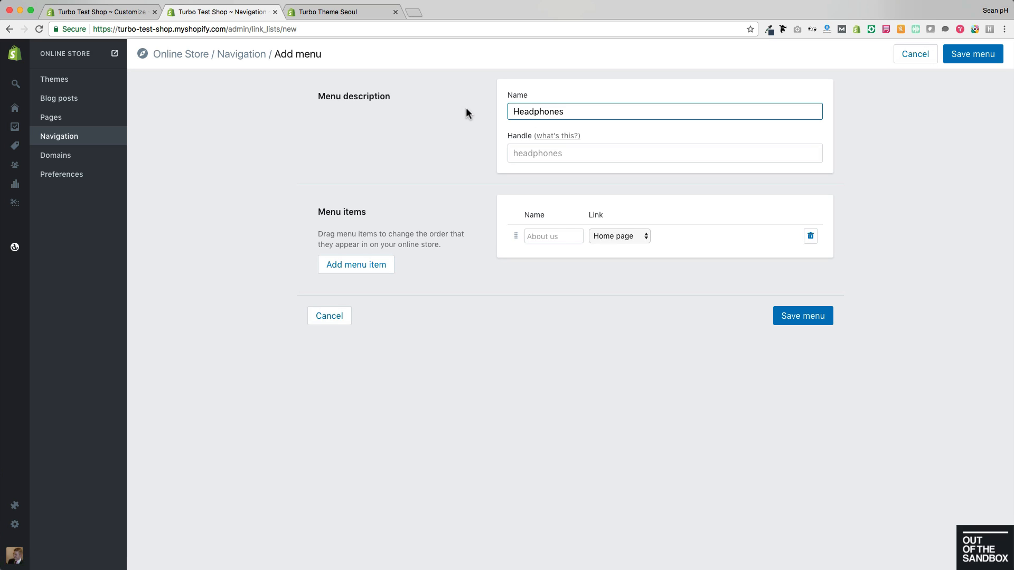
Step: Enter three menu items named Demo 1, Demo 2 and Demo 3 in the Headphones menu
click(554, 236)
text(Demo 1)
click(381, 267)
click(557, 258)
text(Demo 2)
click(382, 268)
click(564, 283)
text(Demo 3)
Step: Set the link type of all three Headphones menu items to Product
click(626, 249)
click(612, 231)
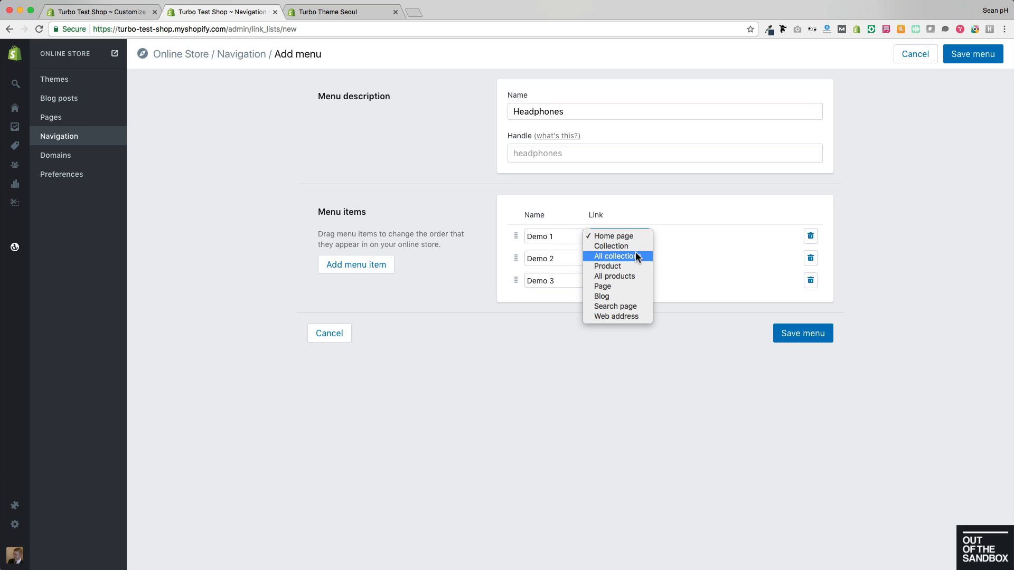
click(619, 266)
click(616, 254)
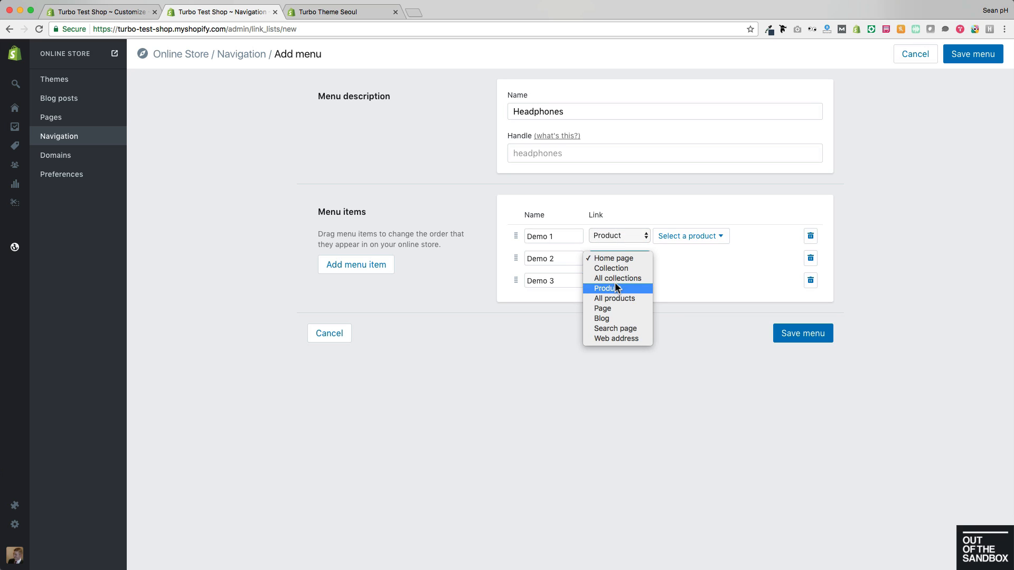
click(618, 288)
click(615, 281)
click(618, 310)
Step: Link Demo 1 to BEOLIT 17, Demo 2 to BEOPLAY A1 and Demo 3 to BEOPLAY A2 Active, and save the menu
click(690, 236)
click(676, 274)
click(689, 258)
click(681, 308)
click(689, 280)
click(703, 356)
click(803, 333)
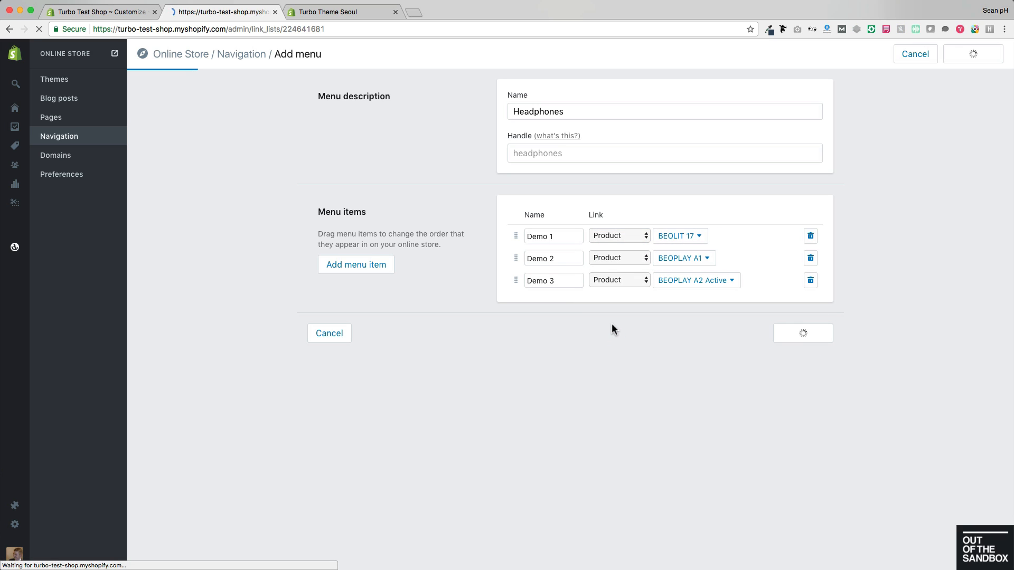
Step: Return to the menu list and start a new menu named Speakers, copying the name from the Shop menu's item
click(84, 136)
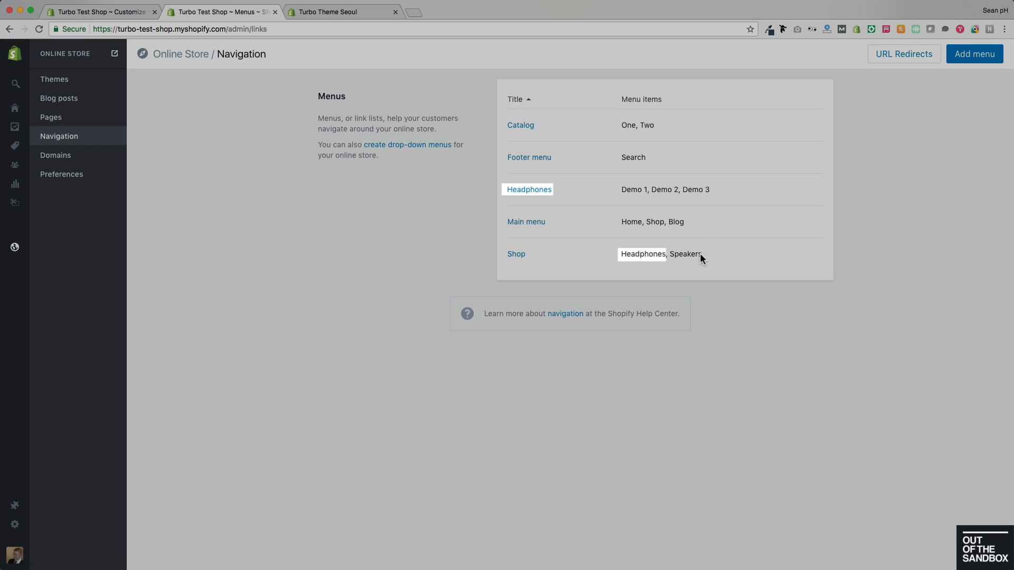
drag(695, 254, 669, 256)
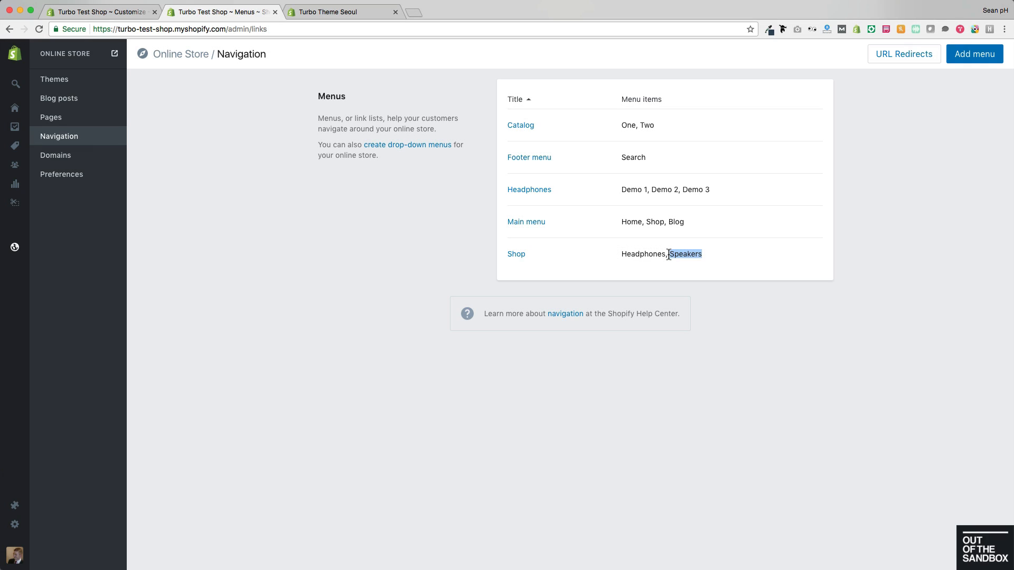
key(super+c)
click(974, 53)
click(546, 111)
key(super+v)
Step: Enter three menu items named Link 1, Link 2 and Link 3 in the Speakers menu
click(555, 236)
text(Link 1)
key(Return)
text(Link 2)
key(Return)
text(Link 3)
Step: Set the link type of all three Speakers menu items to Product
click(619, 236)
click(615, 267)
click(605, 258)
click(613, 288)
click(610, 281)
click(616, 303)
Step: Link Link 1 to BEOPLAY A6, Link 2 to BEOPLAY H2 and Link 3 to BEOPLAY H3, and save the menu
click(692, 236)
click(707, 270)
click(692, 259)
click(710, 361)
click(692, 281)
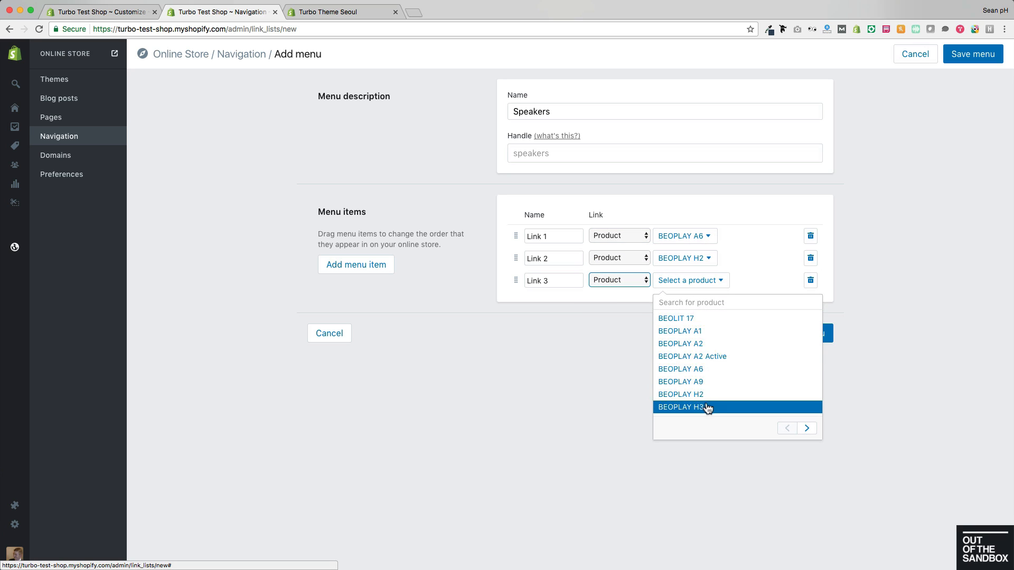
click(737, 411)
click(790, 341)
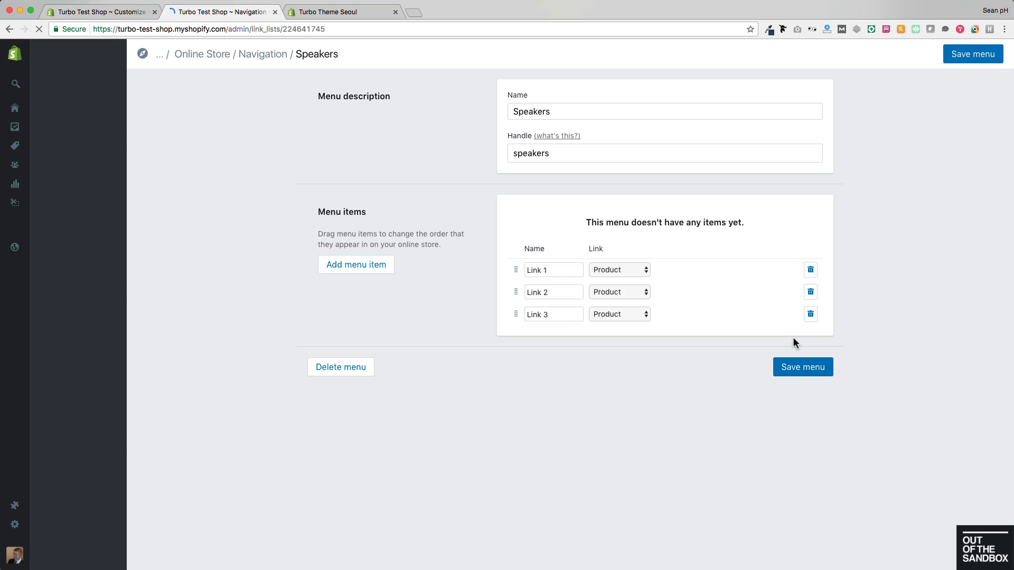
Step: Return to the theme editor, reload it, and check the Shop drop-down menu in the store header
click(103, 12)
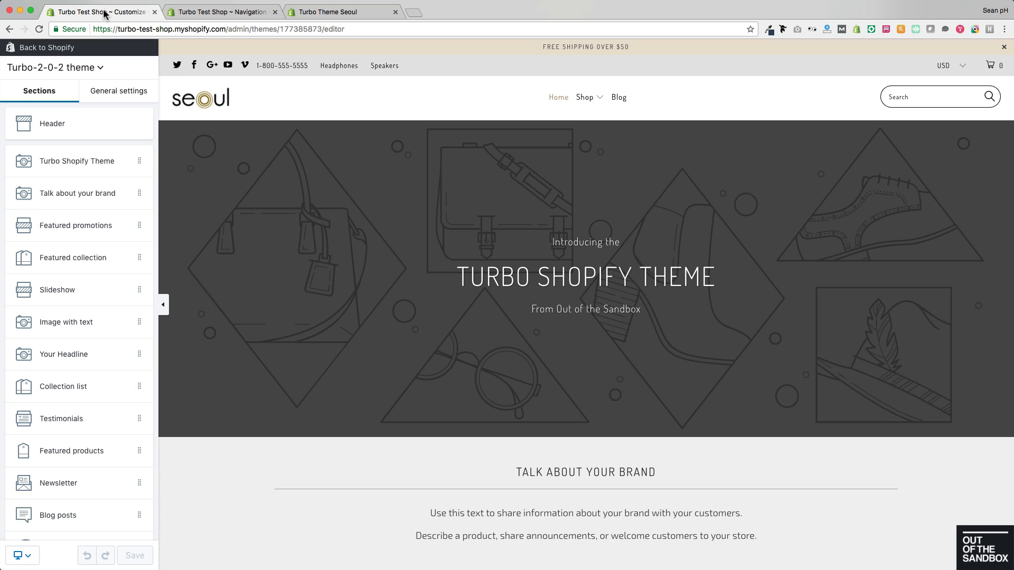
click(40, 29)
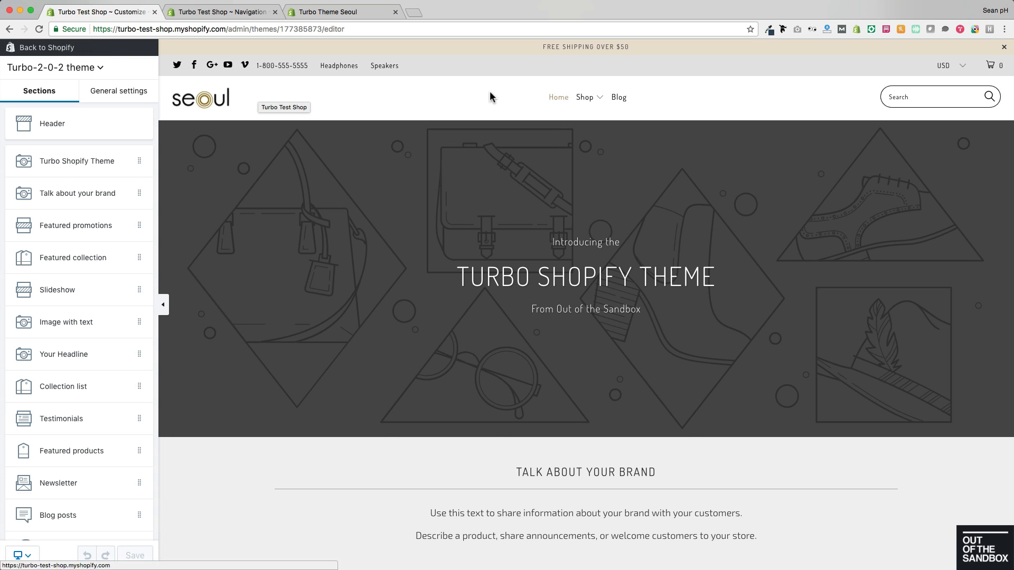
mouse_move(583, 97)
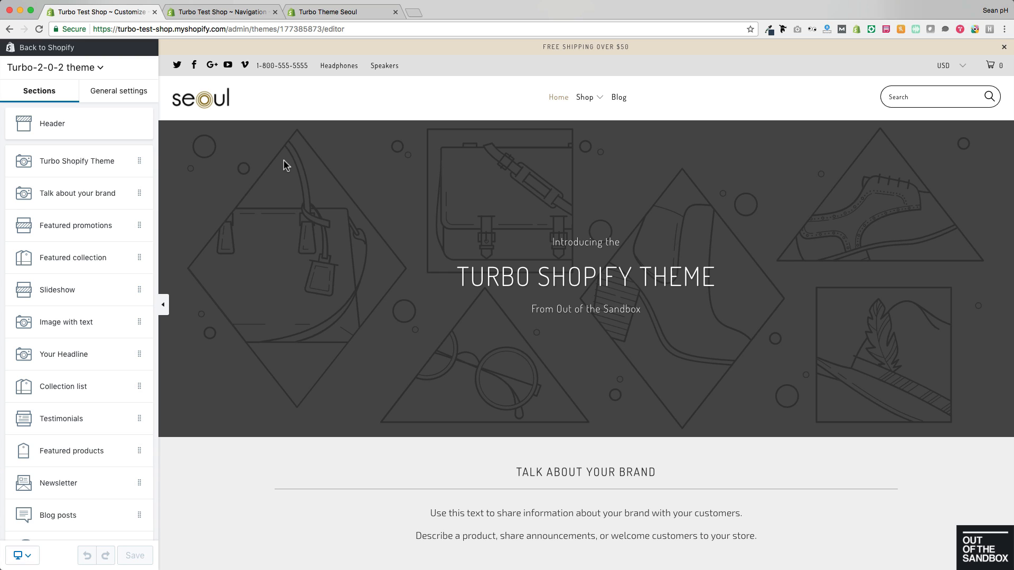
Step: In the Footer section, set the copyright text to "Copyright text", hide the theme designer credits, and keep payment method icons shown
scroll(284, 166, down, 20)
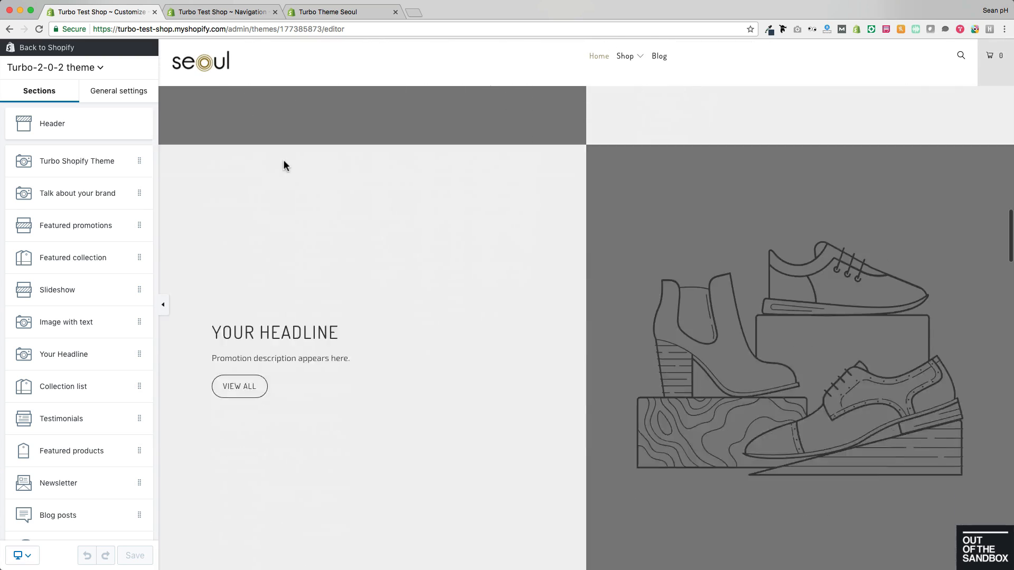
scroll(283, 166, down, 20)
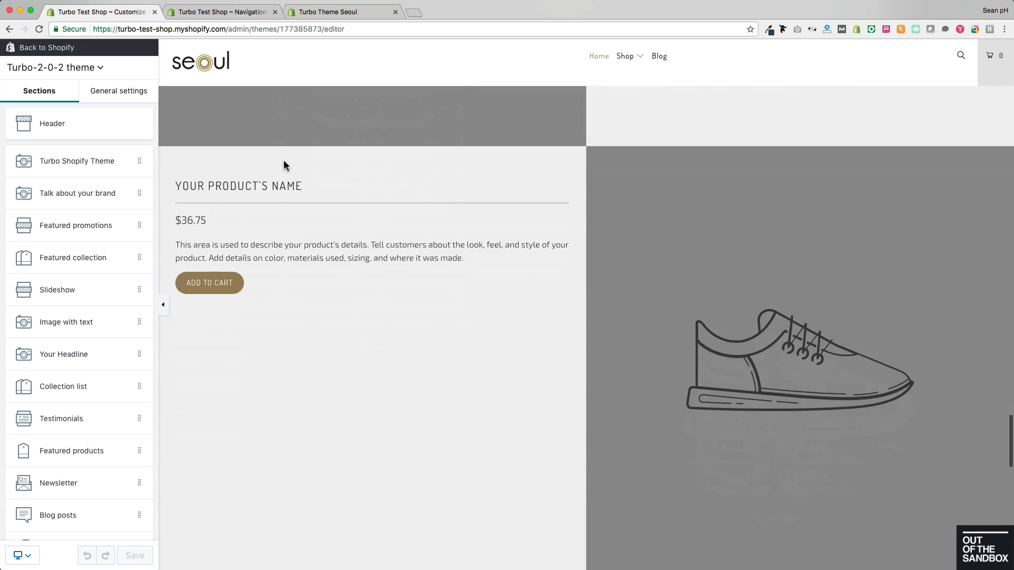
scroll(284, 165, down, 10)
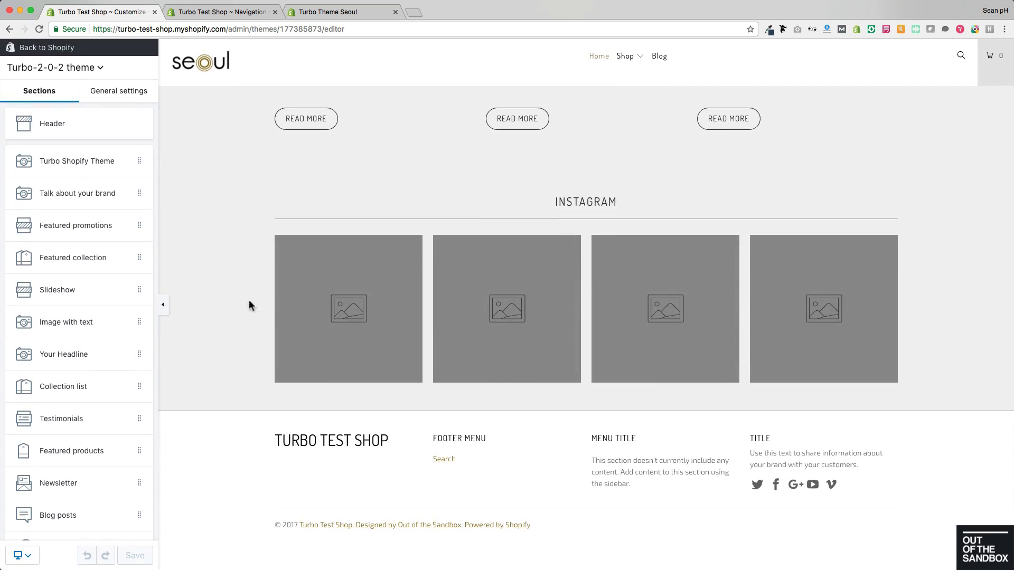
scroll(105, 233, down, 1)
scroll(106, 254, down, 4)
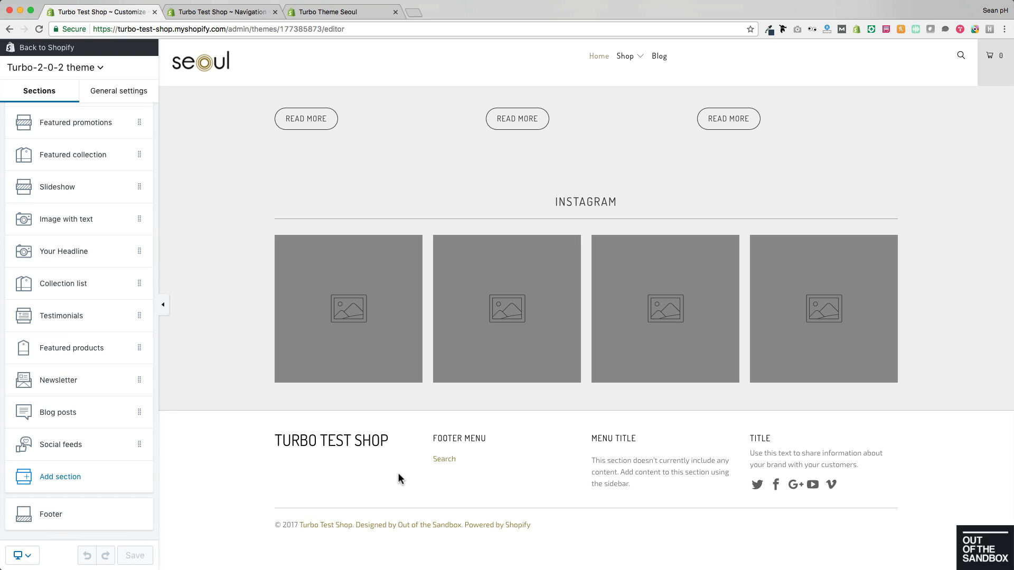
click(59, 521)
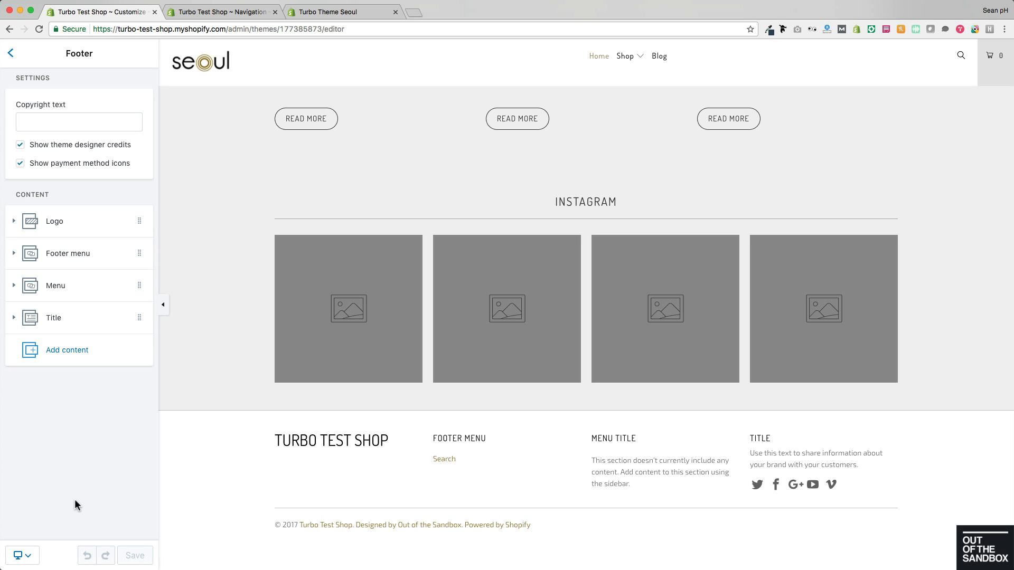
click(67, 123)
text(Copyright text)
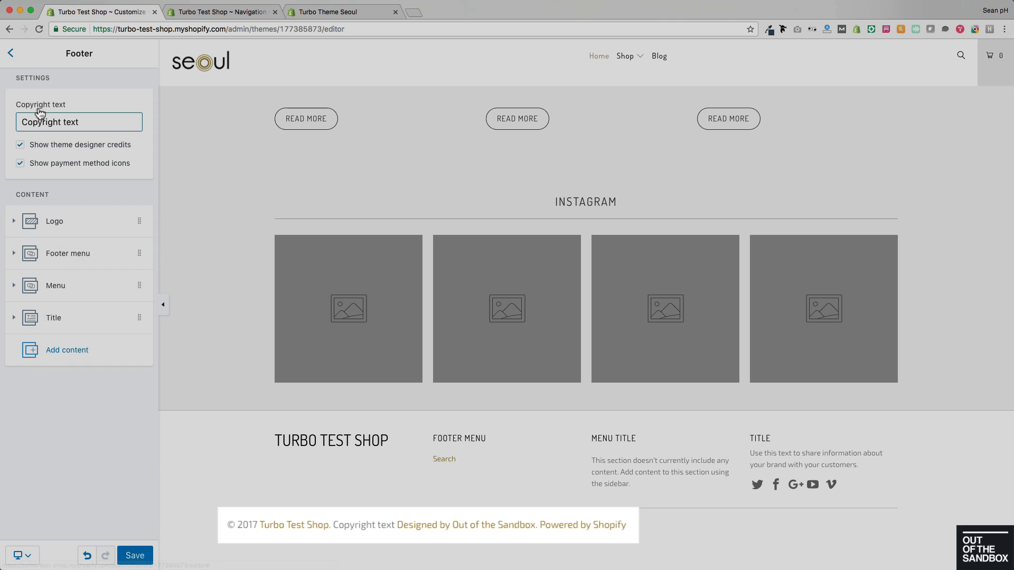
click(60, 148)
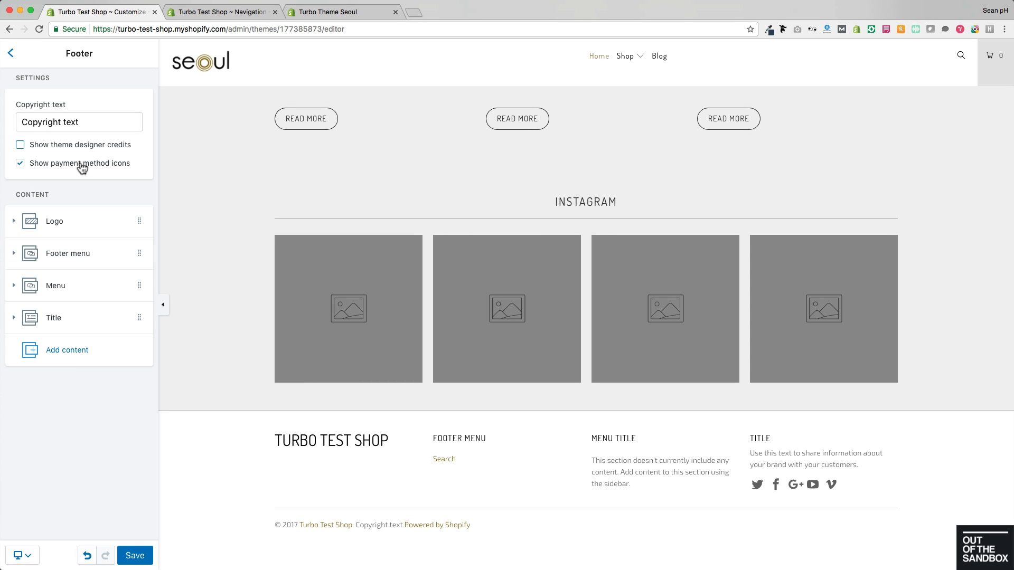
click(48, 167)
Step: Examine the footer Logo block's settings and the content types that can be added to the footer
click(13, 222)
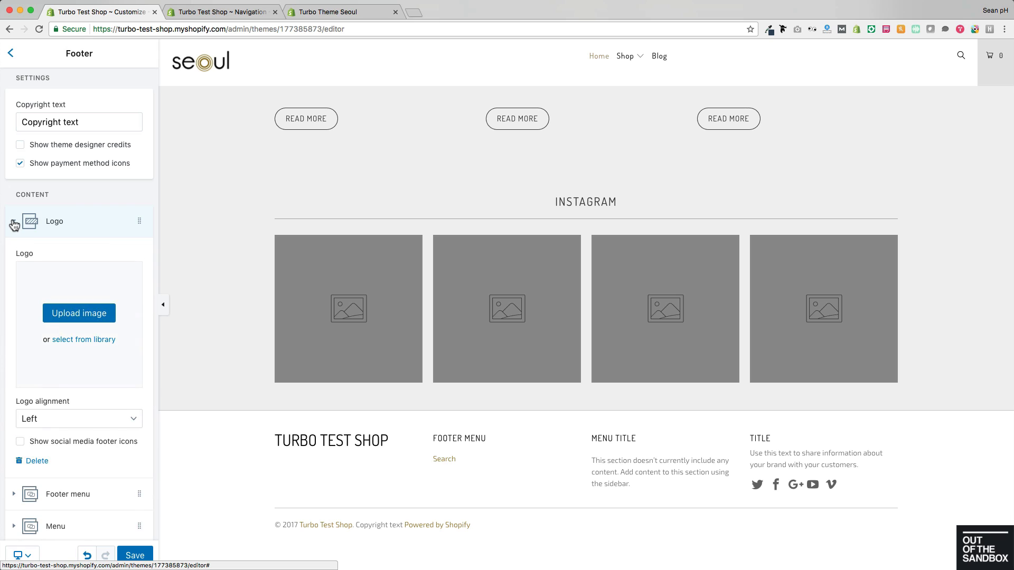
click(13, 223)
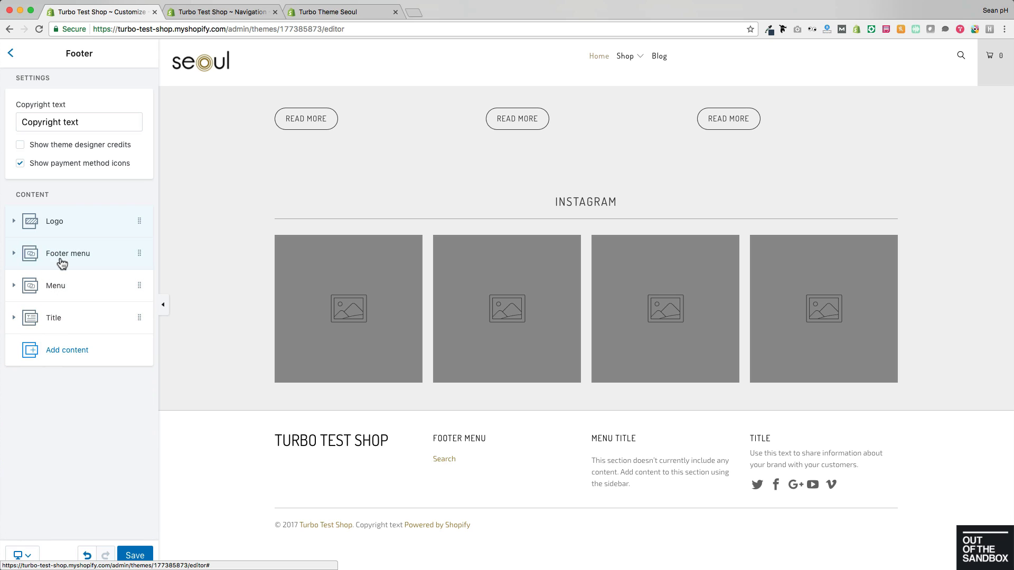
click(79, 358)
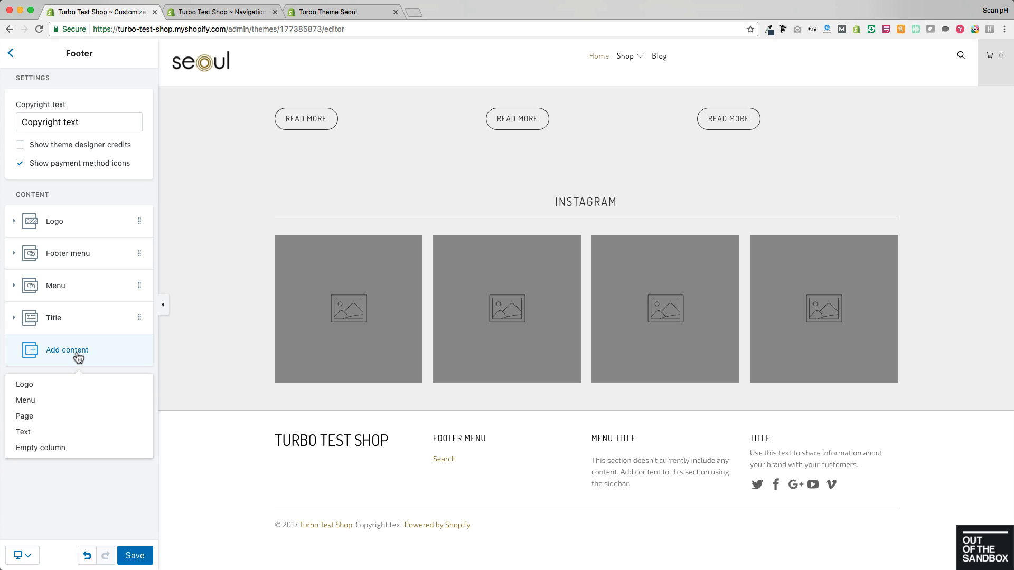
Step: Try placing the Title block first in the footer content order, then restore the original block order
click(127, 473)
drag(139, 317, 134, 226)
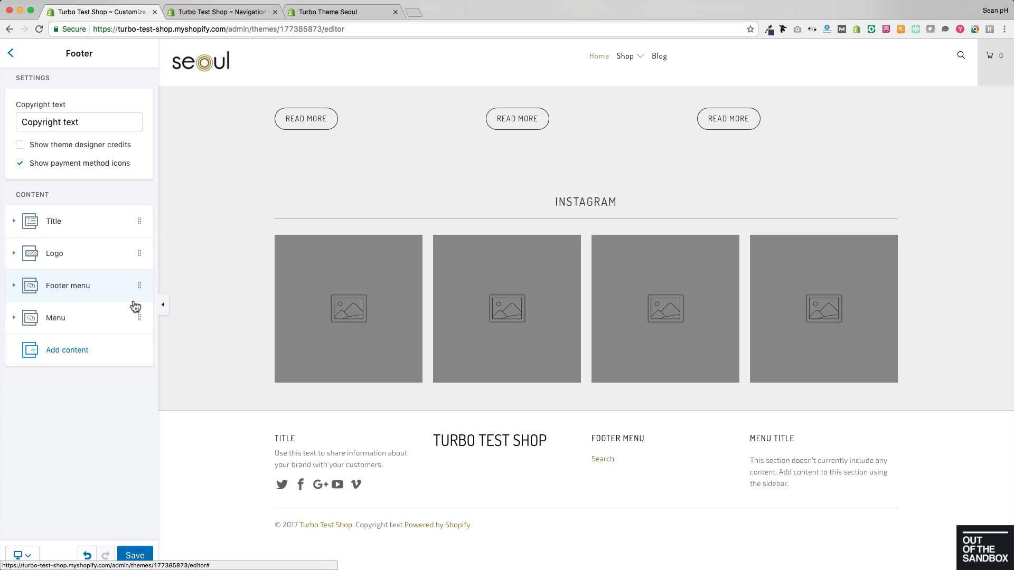
drag(80, 229, 81, 256)
drag(86, 328, 88, 289)
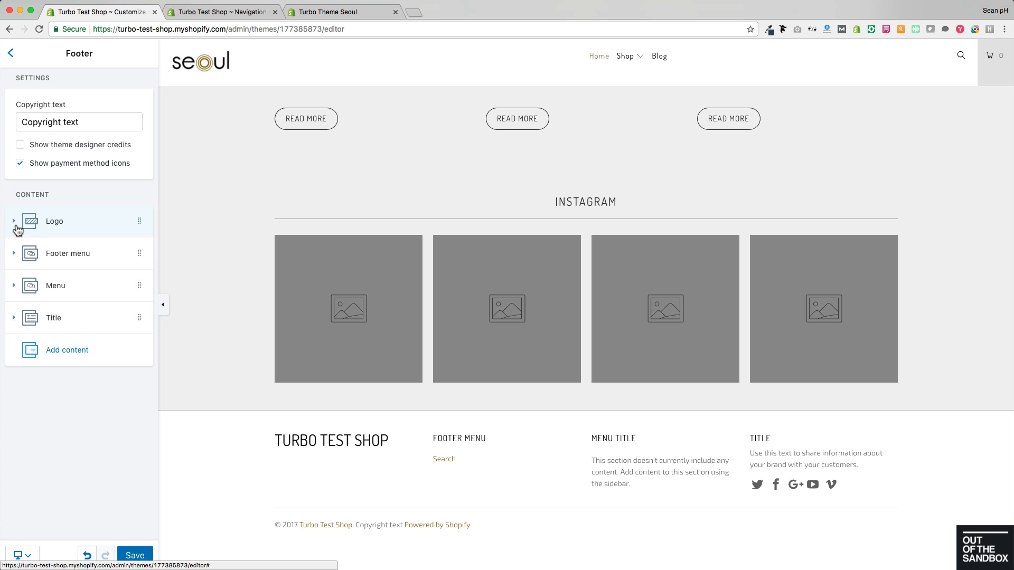
Step: Delete all the existing footer content blocks: Logo, Footer menu, Menu and Title
click(15, 222)
scroll(68, 422, down, 3)
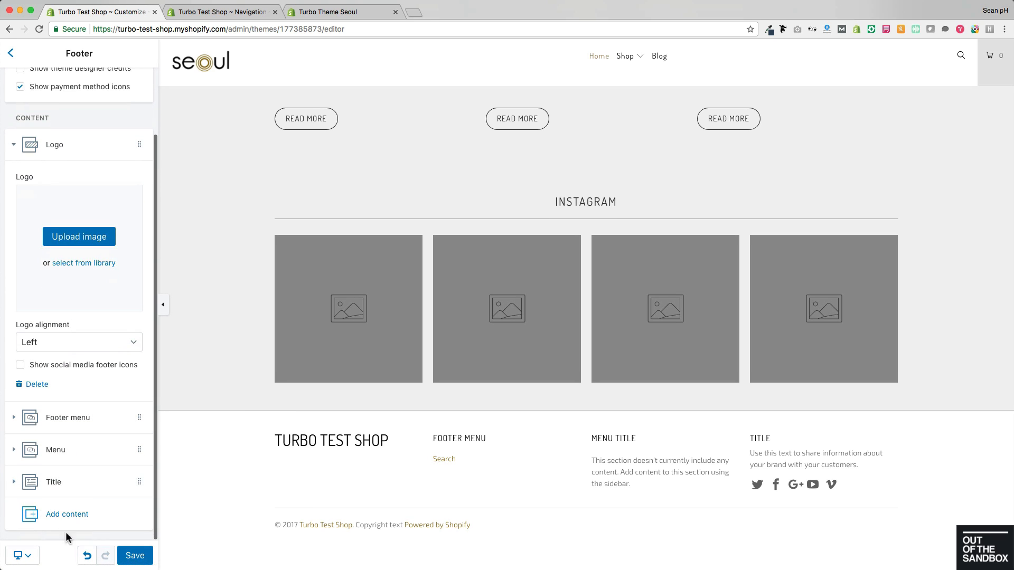
click(33, 390)
click(37, 311)
click(13, 220)
click(37, 312)
click(14, 220)
click(37, 403)
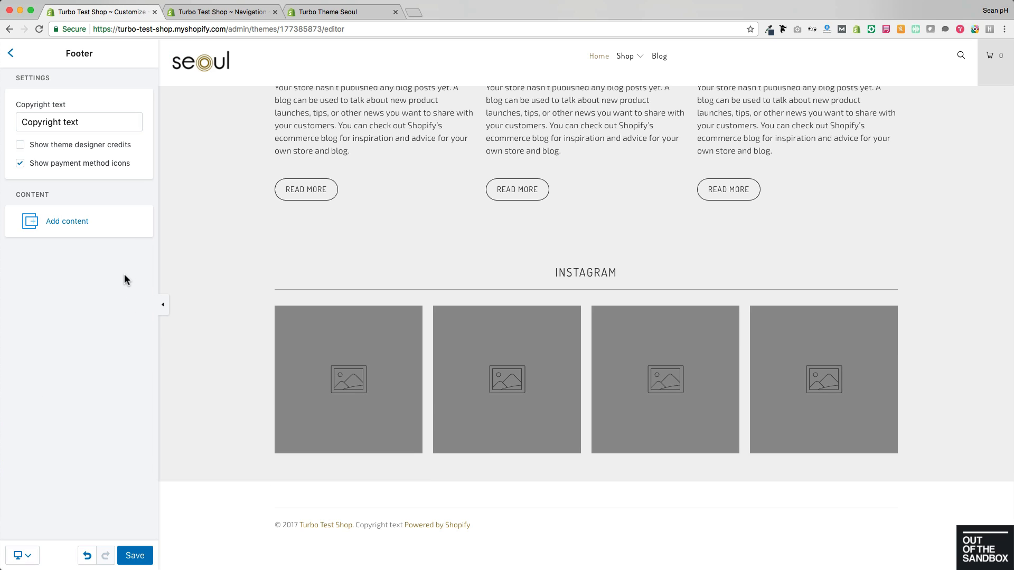
Step: Add a Logo block to the footer and upload seoul-logo1-gold.png as its image
click(72, 223)
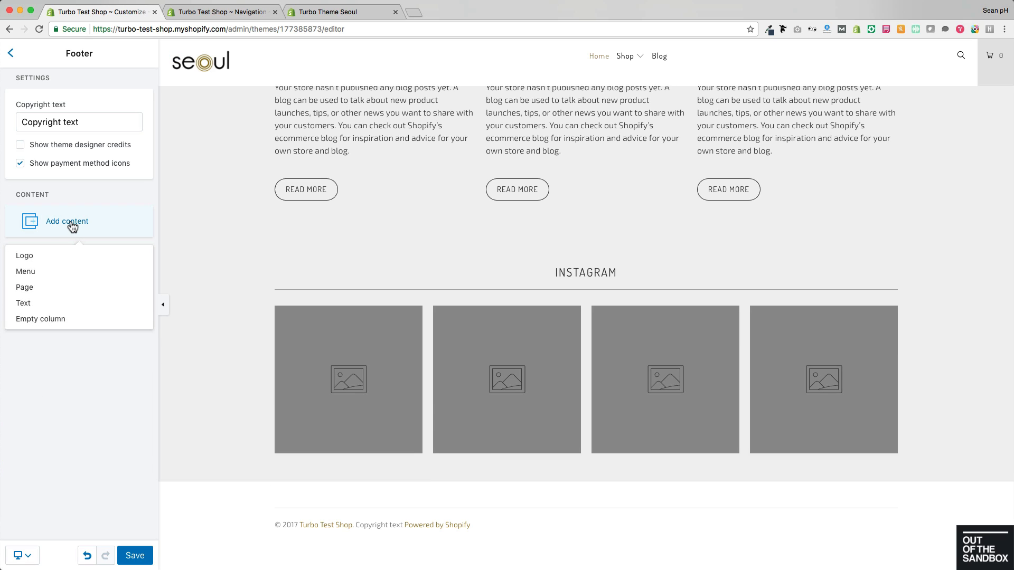
click(27, 256)
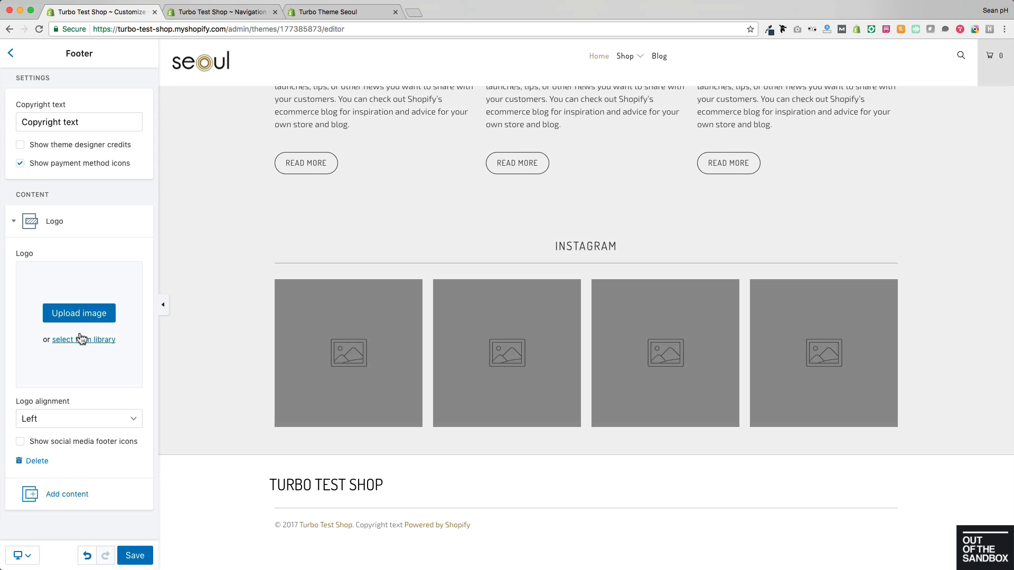
click(88, 317)
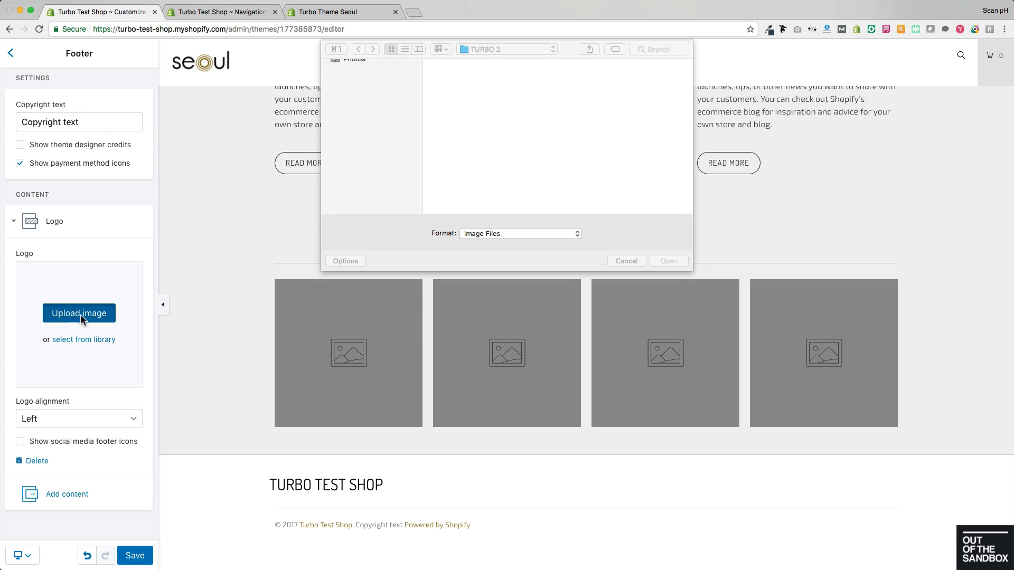
scroll(547, 130, down, 10)
click(640, 170)
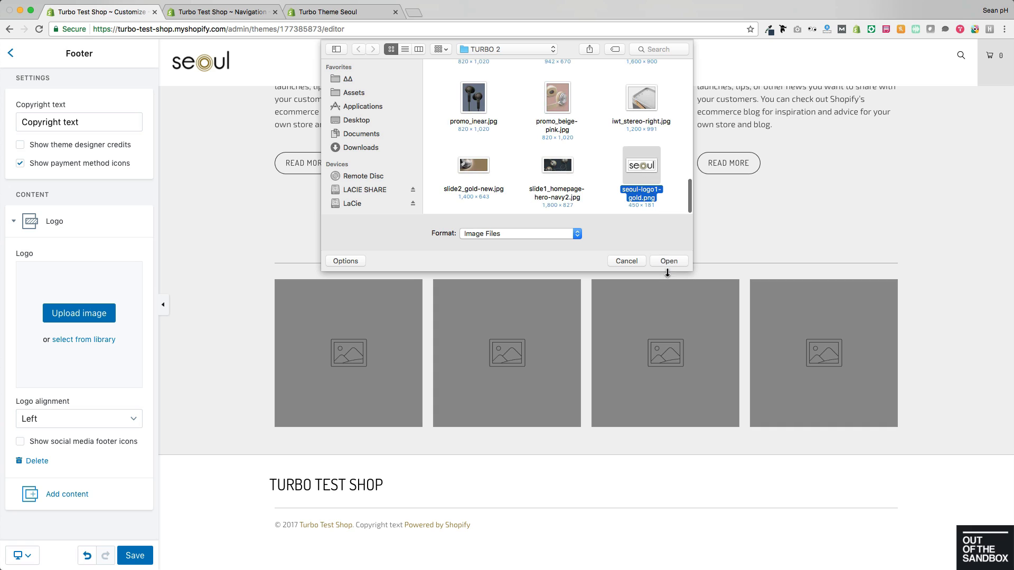
click(668, 262)
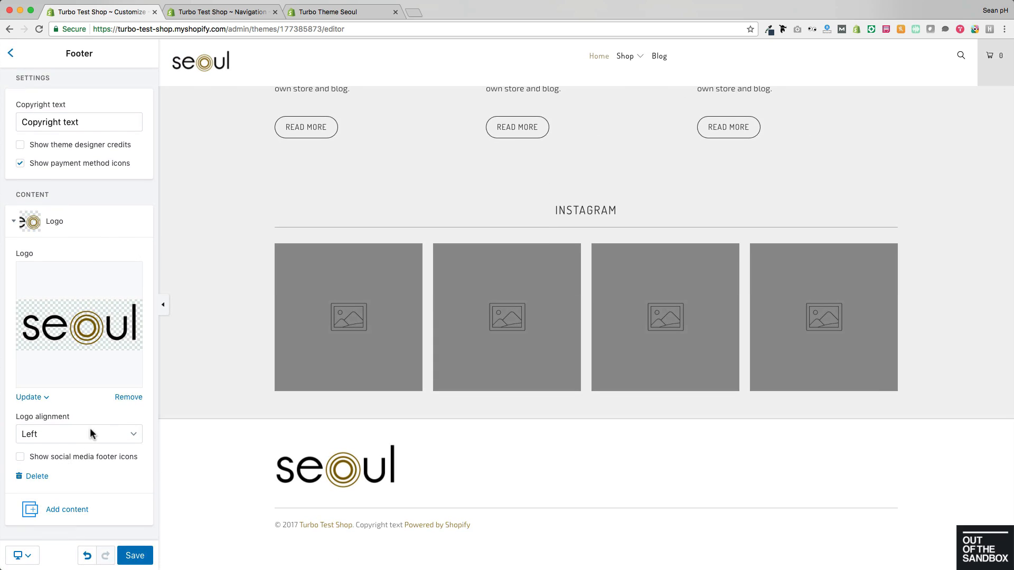
Step: Try the Center and Right alignments and the social media icons on the footer logo, then restore Left alignment without icons
click(107, 437)
click(94, 443)
click(93, 433)
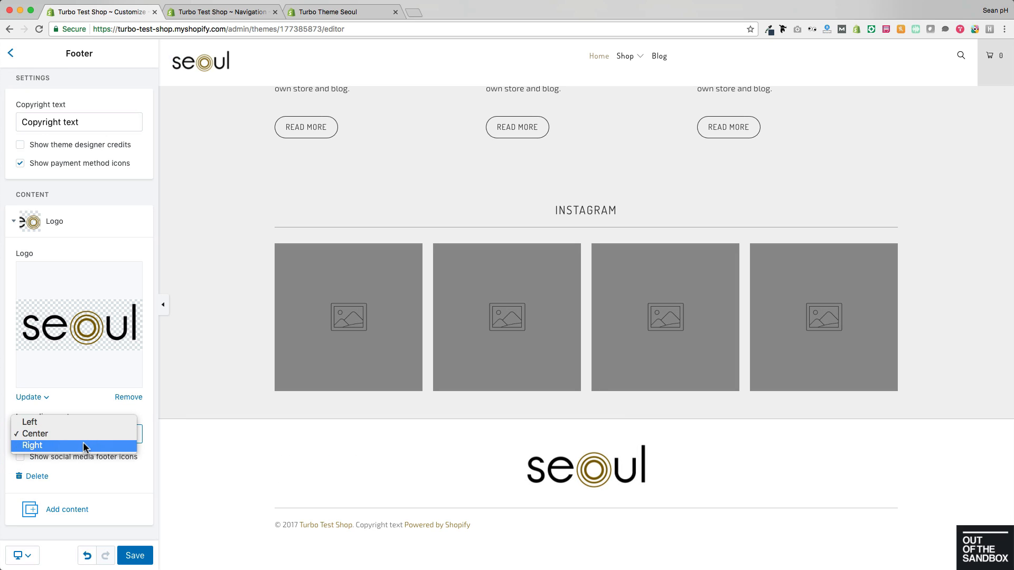
click(83, 444)
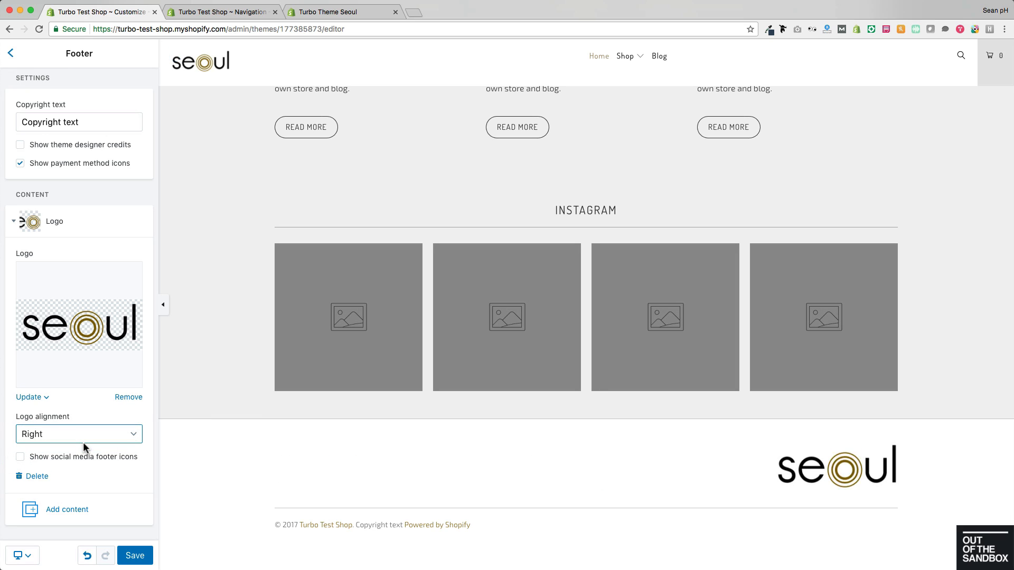
click(84, 436)
click(78, 410)
click(48, 462)
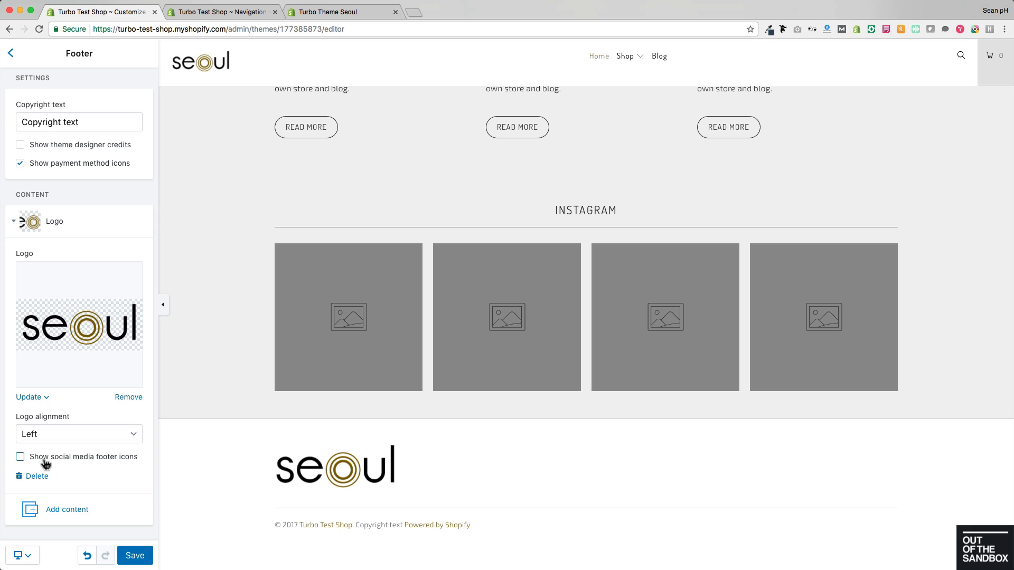
click(48, 463)
Step: Add a Menu block to the footer and assign the Headphones menu to it
click(64, 511)
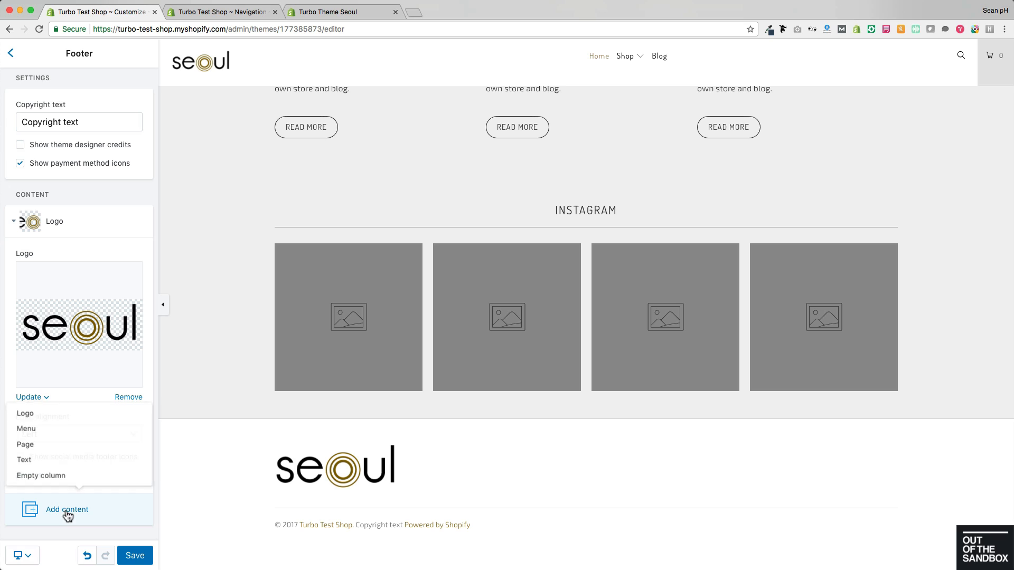
click(55, 432)
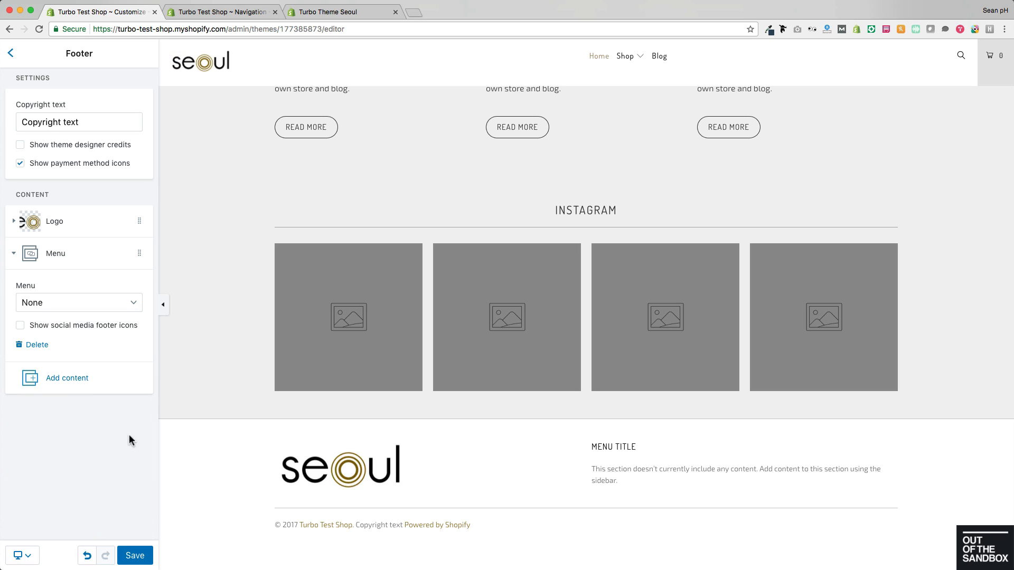
click(132, 304)
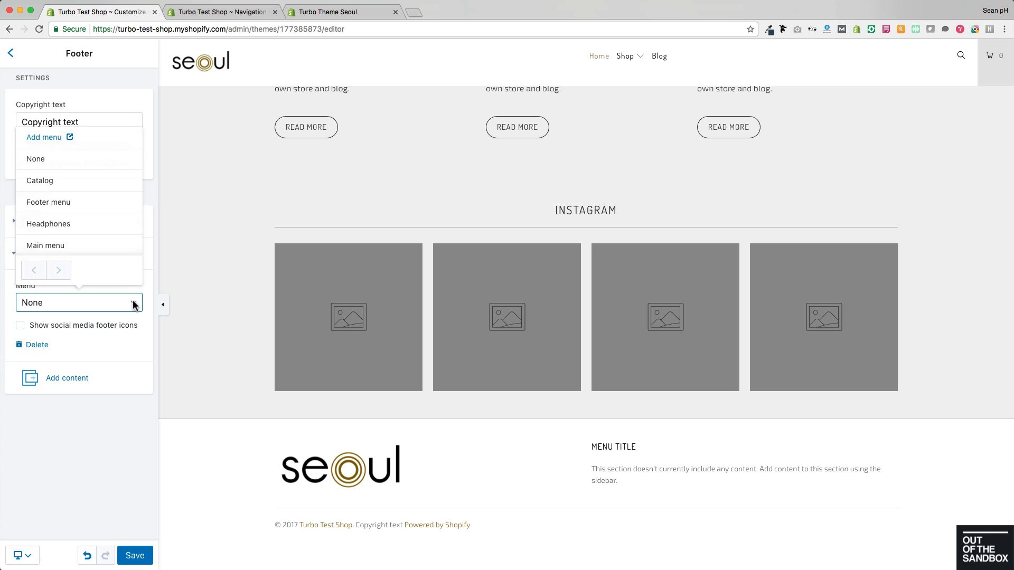
scroll(108, 216, down, 2)
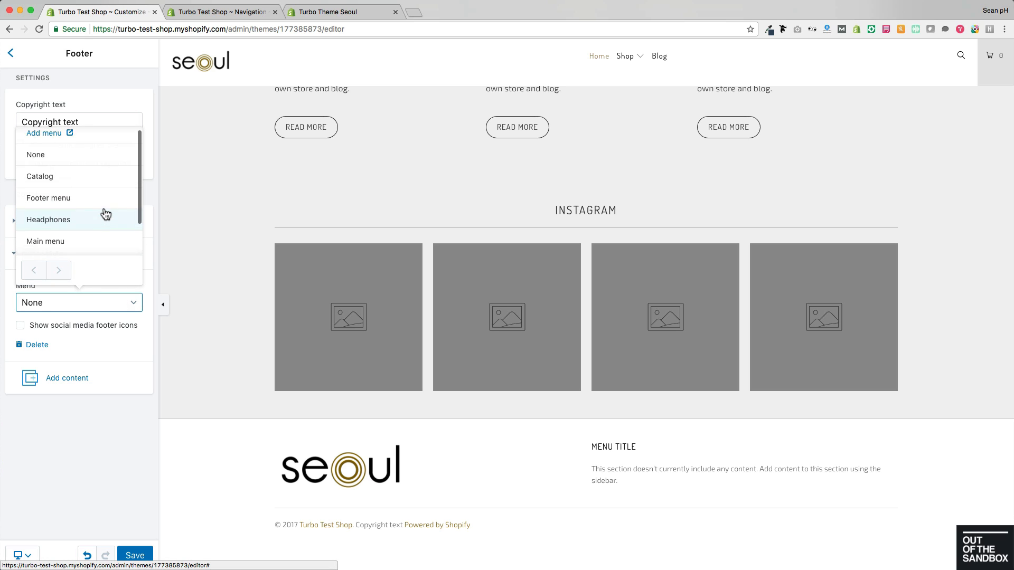
click(76, 179)
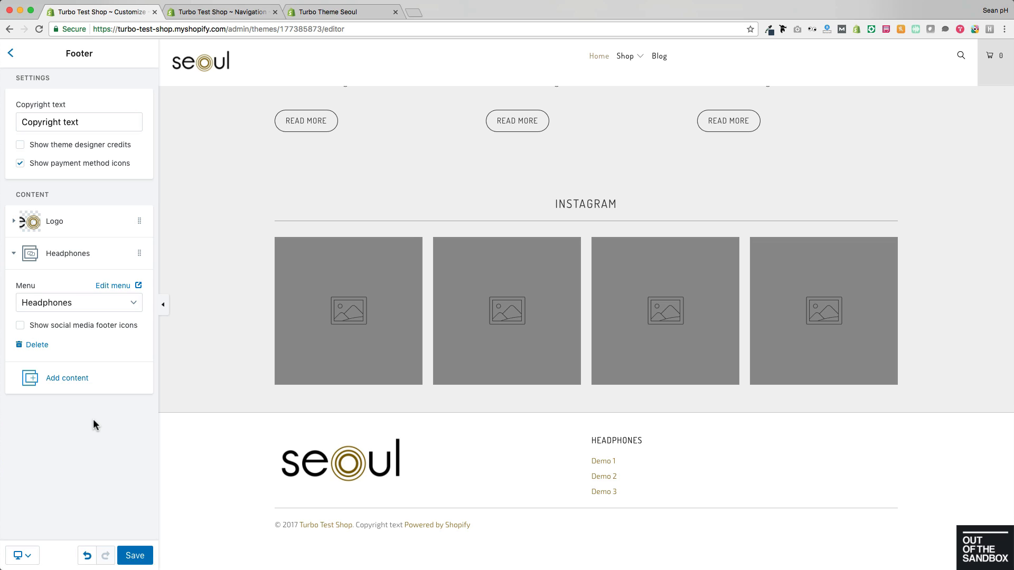
Step: Try Center alignment for the logo within its footer column, then set it back to Left
click(64, 223)
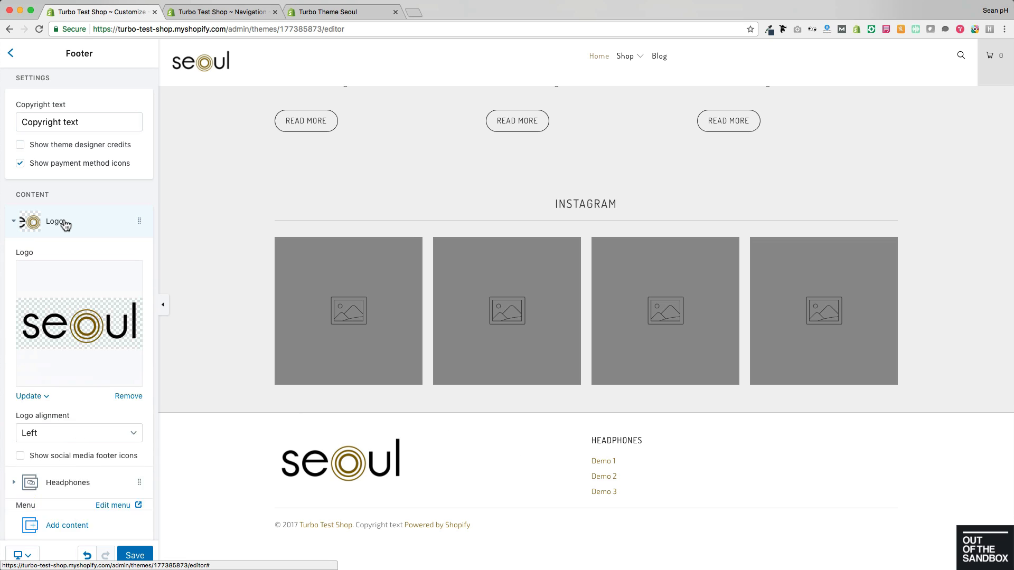
click(69, 435)
click(63, 445)
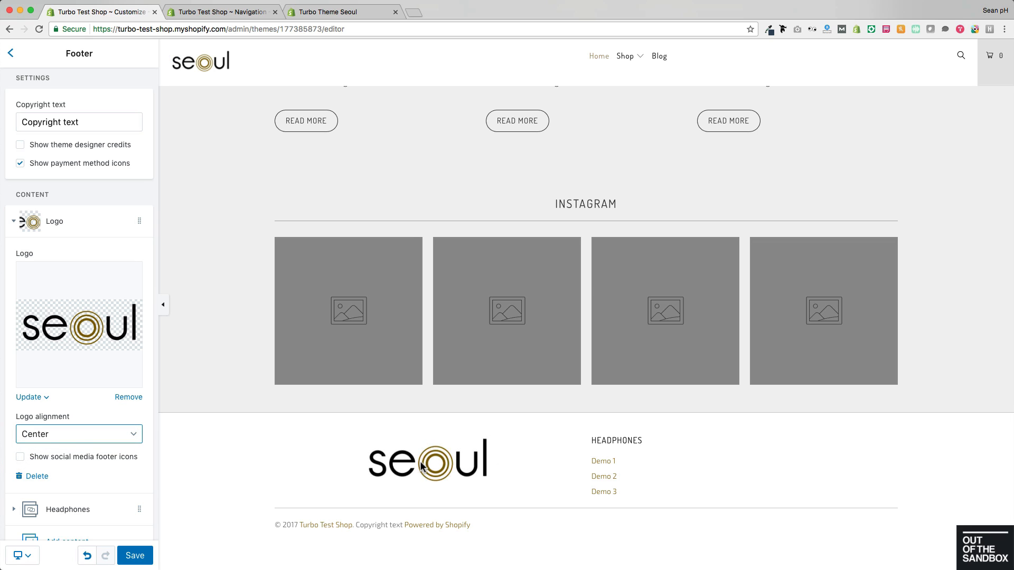
click(128, 441)
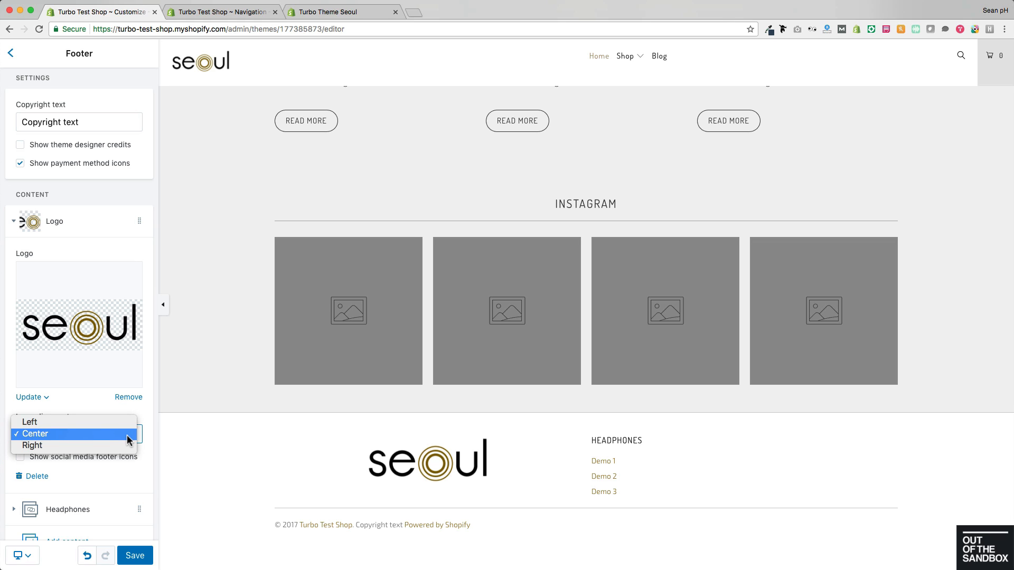
click(116, 422)
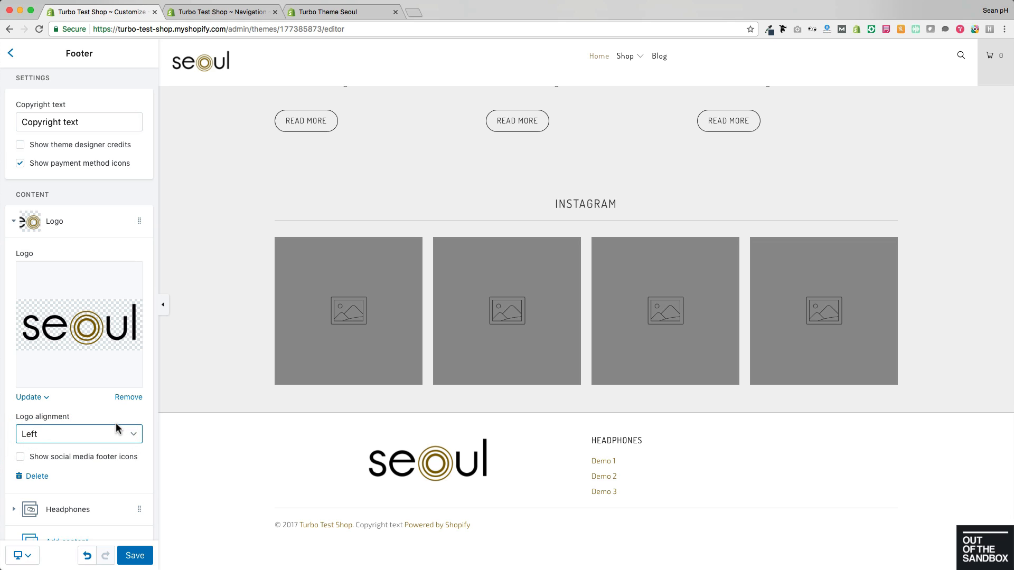
Step: Try showing the social media footer icons under the Headphones menu, then hide them again
scroll(119, 438, down, 1)
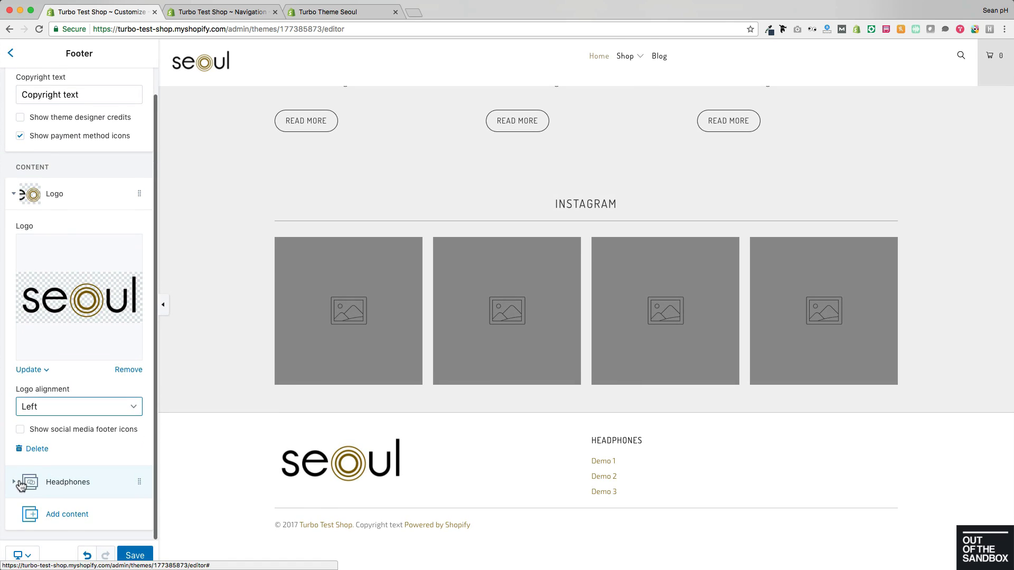
click(67, 481)
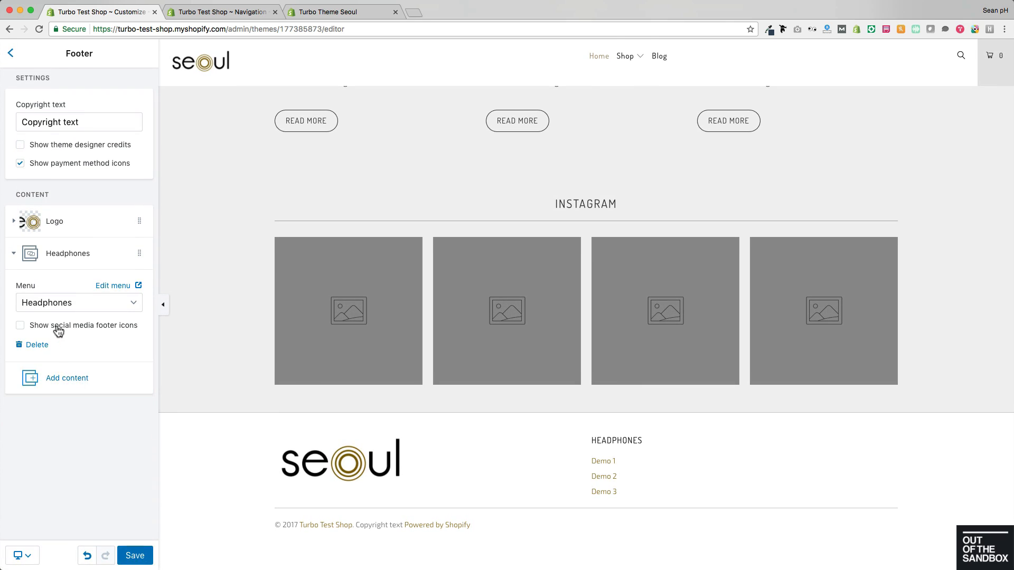
click(91, 327)
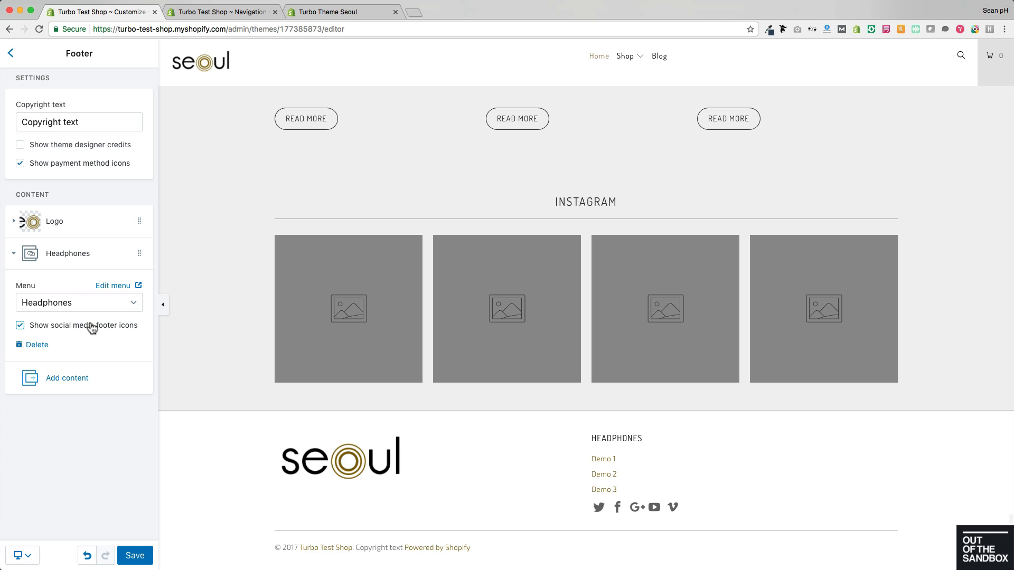
click(91, 327)
Step: Add a Page block to the footer and choose Products as its content page
click(84, 387)
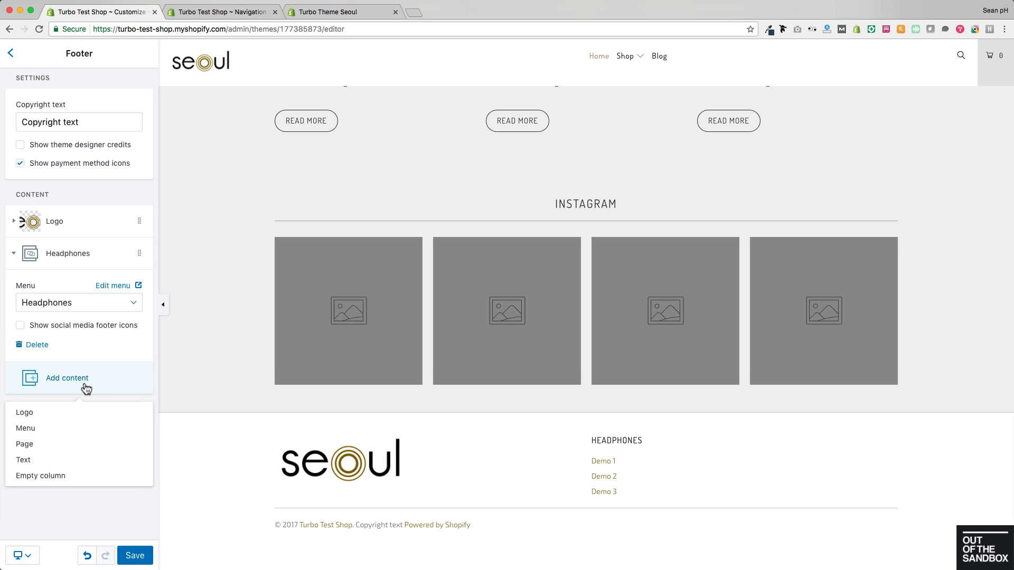
click(57, 443)
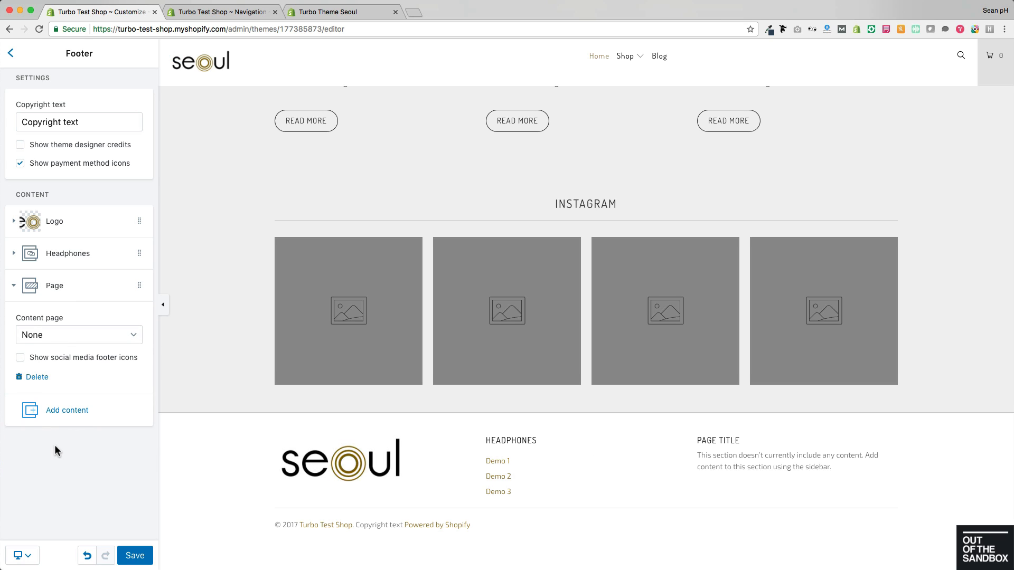
click(119, 332)
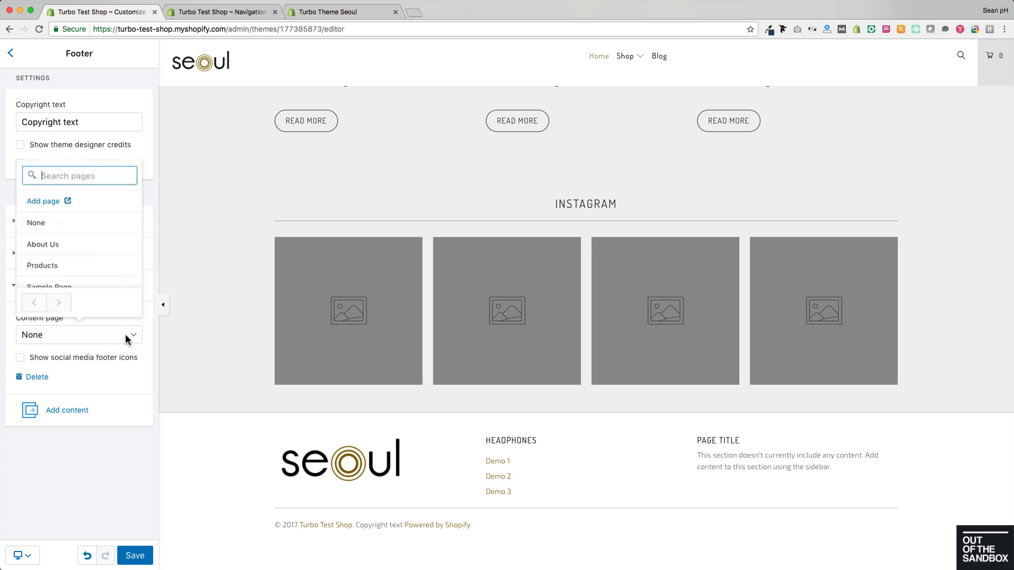
click(94, 264)
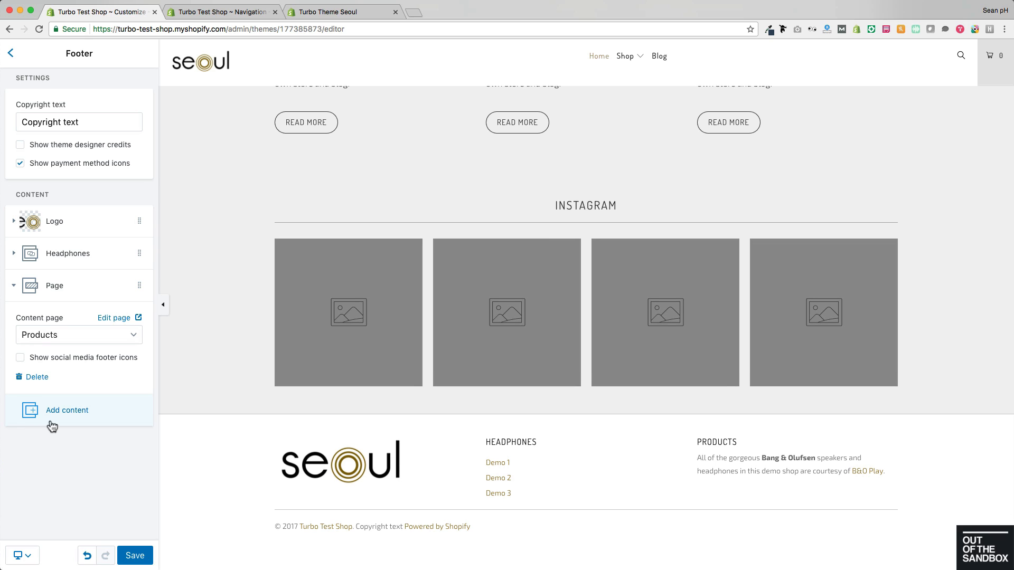
Step: Add a Text block to the footer content after the Page block
click(76, 419)
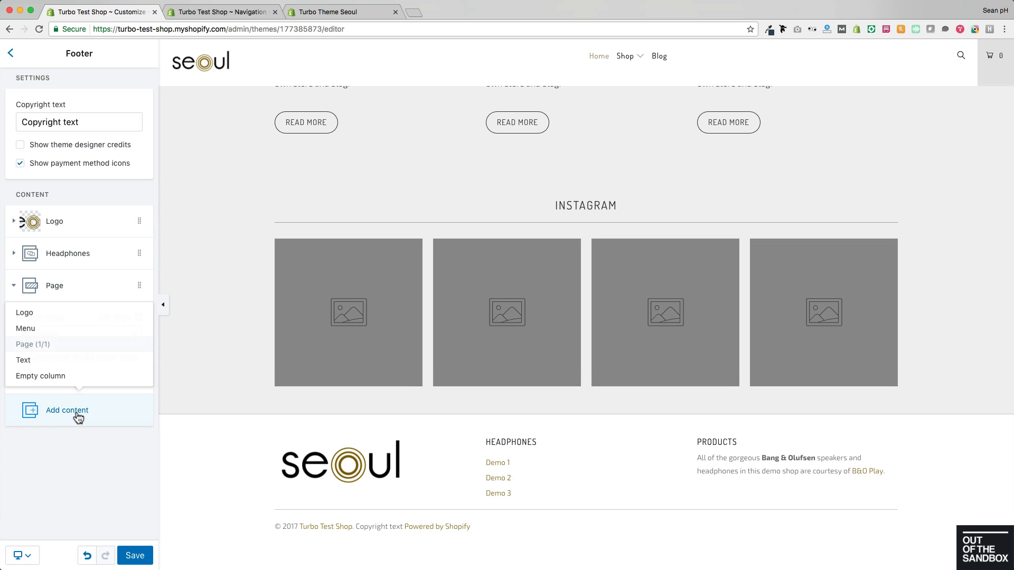
click(43, 361)
scroll(58, 368, down, 3)
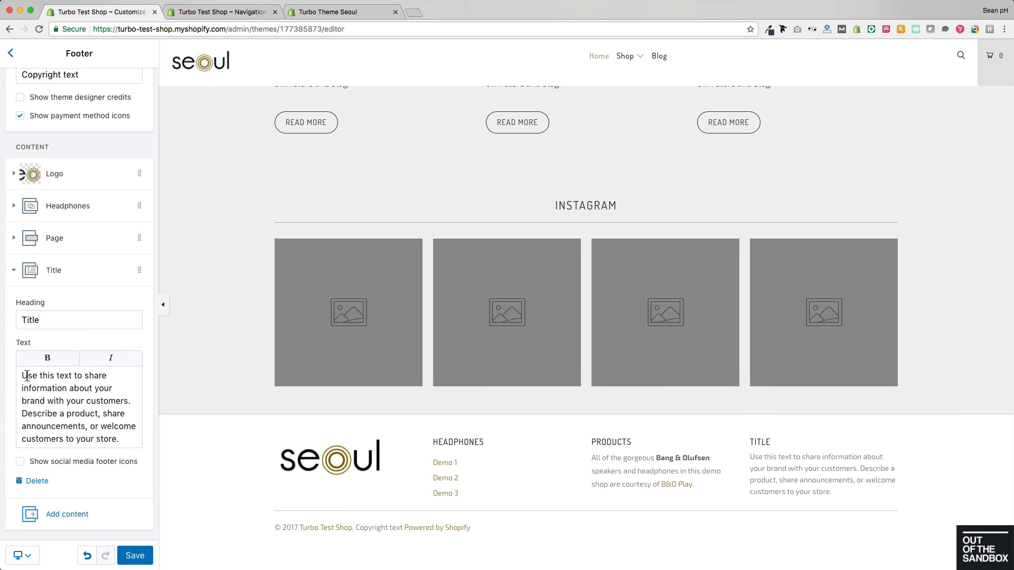
Step: In the footer text block, make "Use this" bold and "your customers" italic
drag(24, 375, 52, 376)
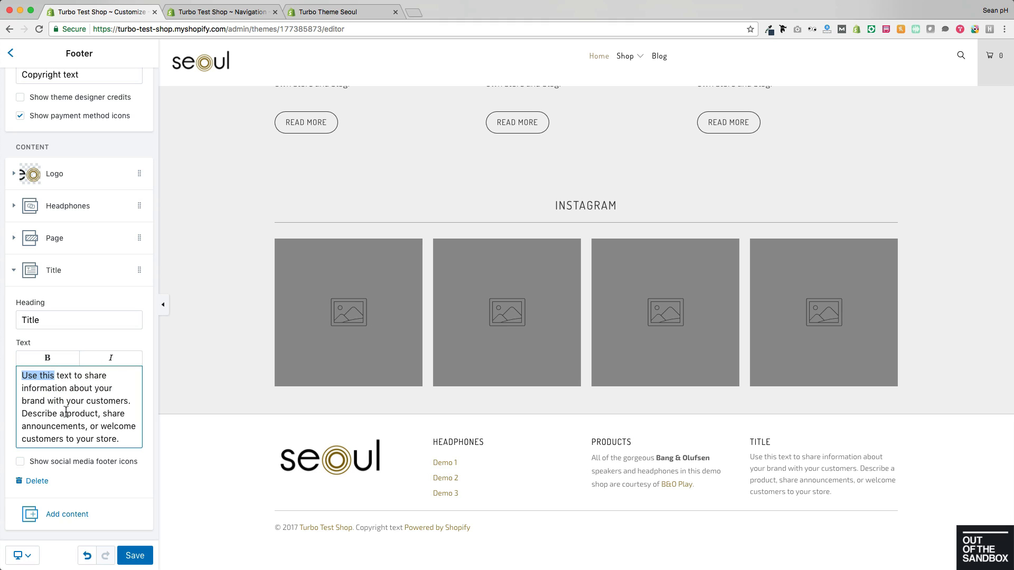
click(48, 357)
drag(66, 401, 125, 398)
click(111, 358)
Step: Insert line breaks in the footer text before "Describe a product" and before "or welcome customers"
click(93, 425)
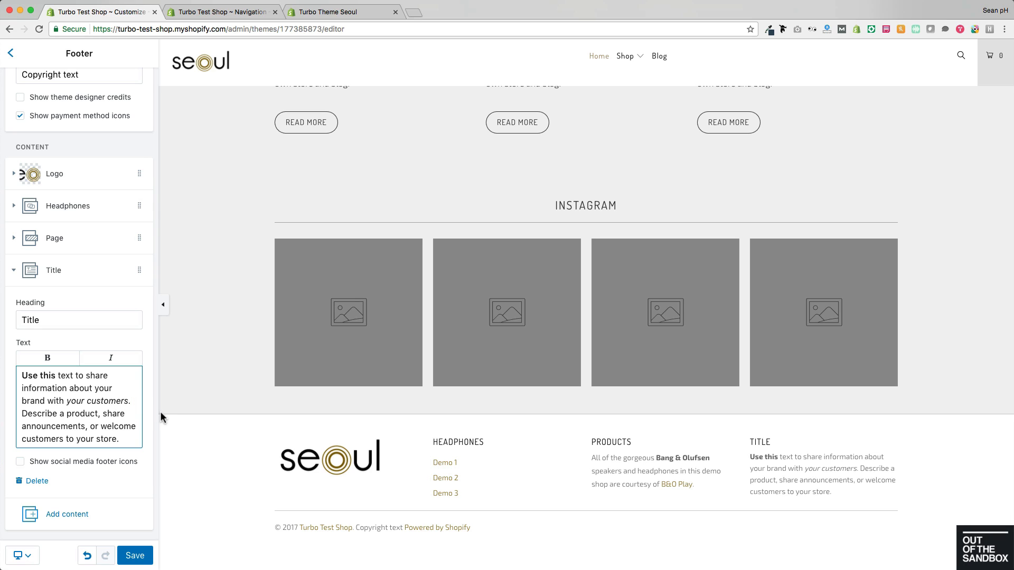
key(Return)
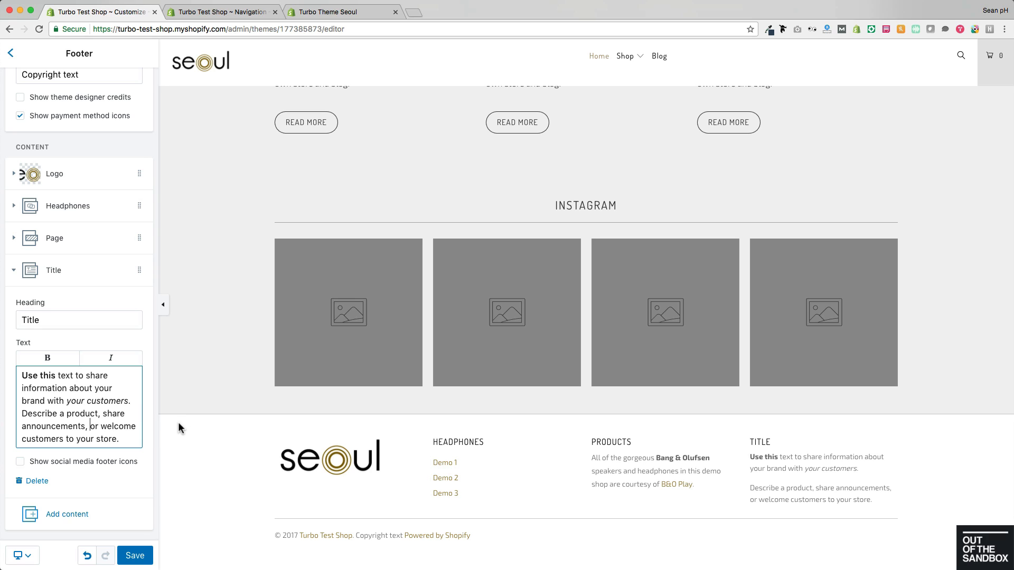
key(Return)
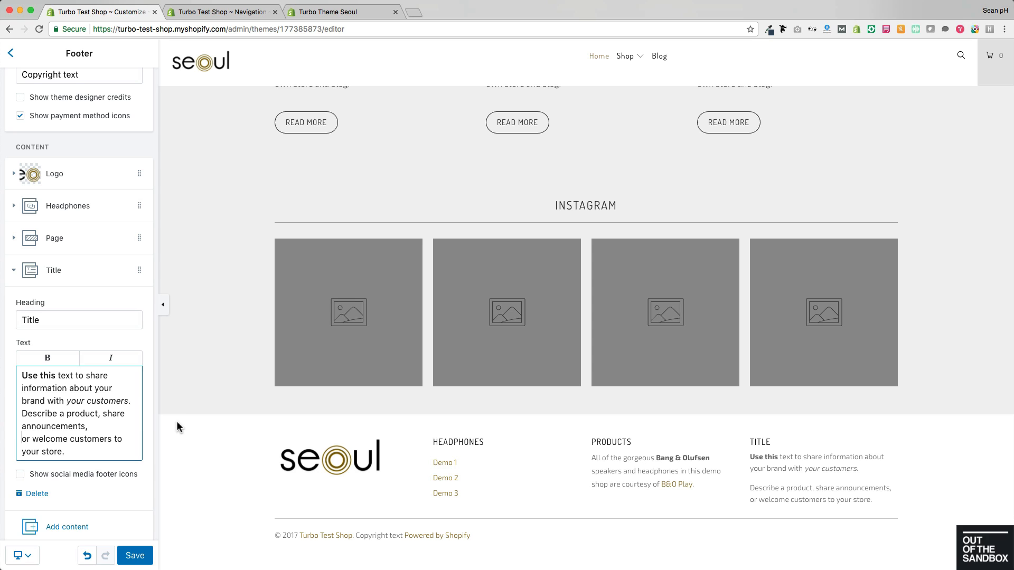
scroll(73, 528, down, 1)
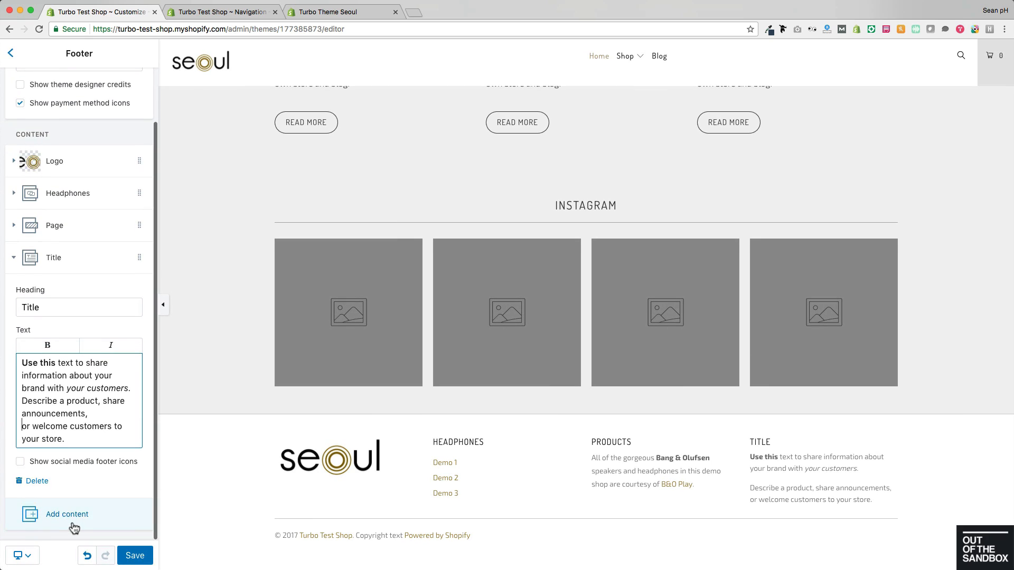
Step: Add an empty column to the footer content, then move the text block above the Page block and the empty column above Headphones
click(71, 519)
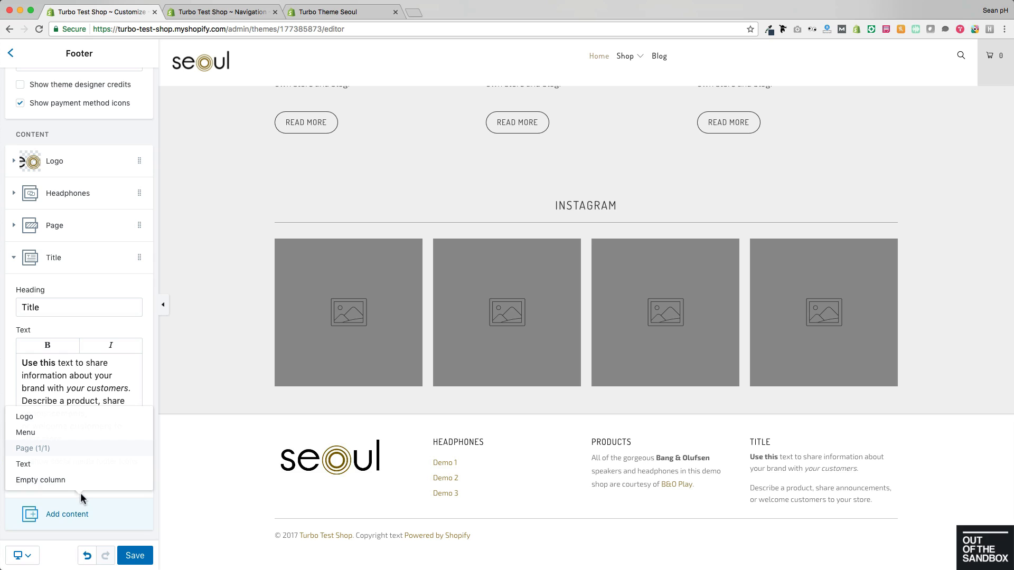
click(48, 480)
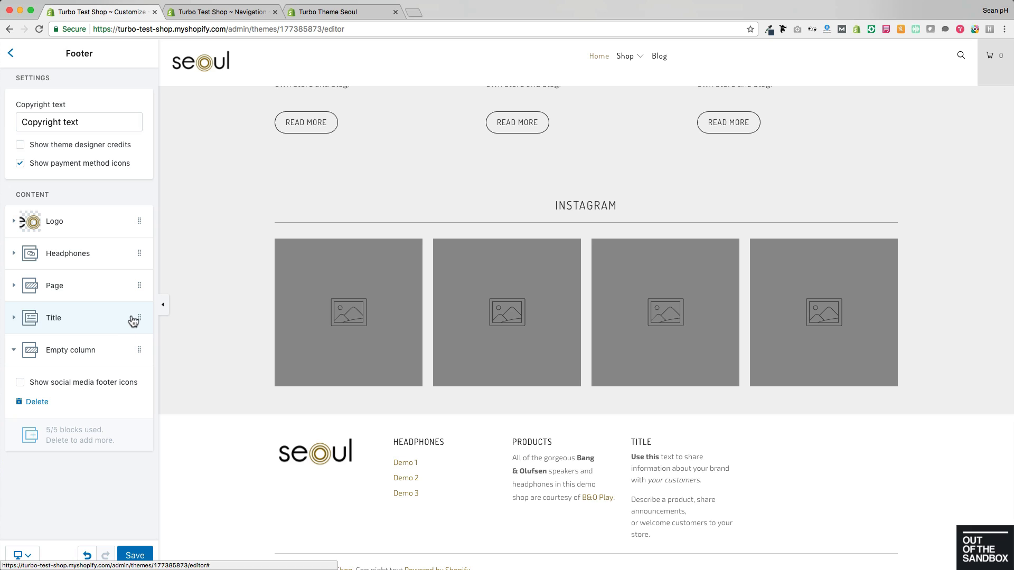
drag(132, 321, 132, 281)
drag(133, 348, 129, 255)
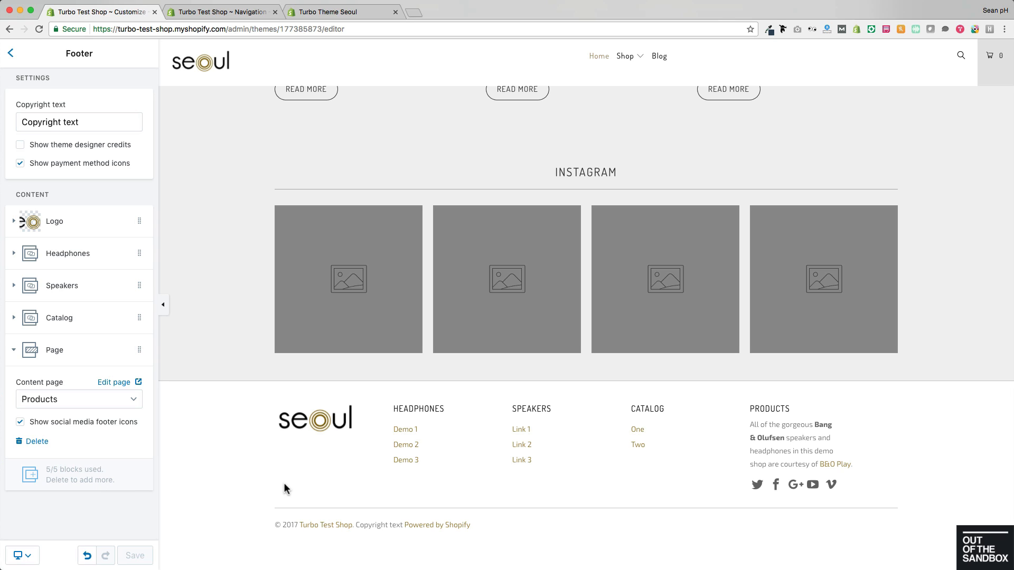
Step: Return to the theme's sections list and review the existing home page sections in the preview, up to the header
click(12, 54)
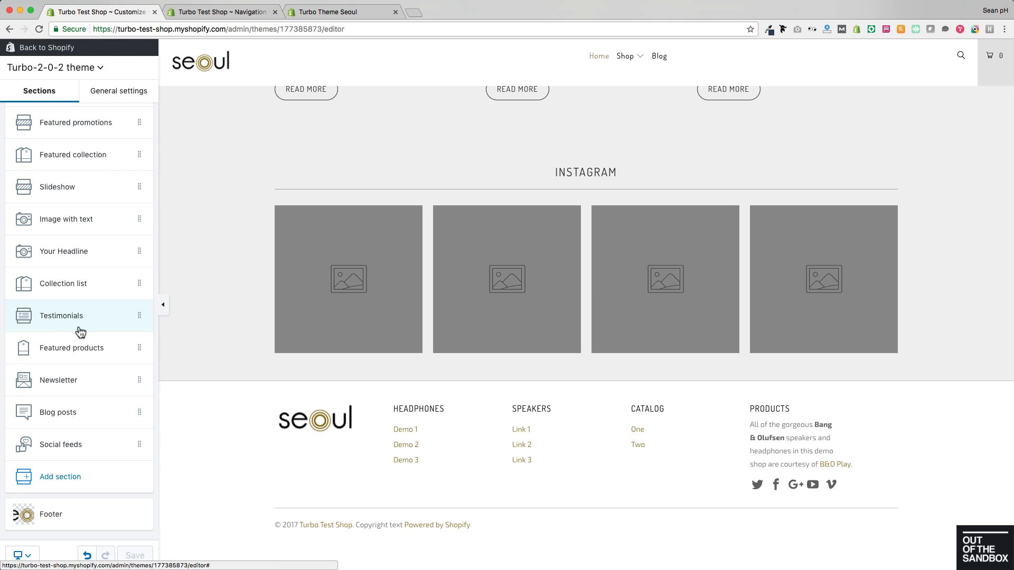
scroll(80, 331, up, 3)
scroll(82, 296, down, 2)
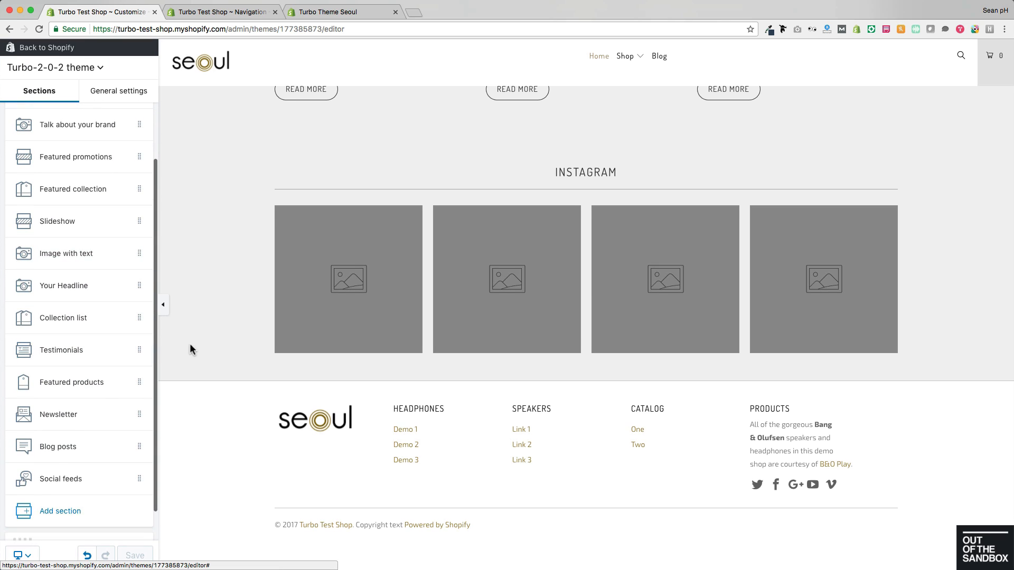
scroll(210, 349, up, 15)
scroll(210, 345, up, 15)
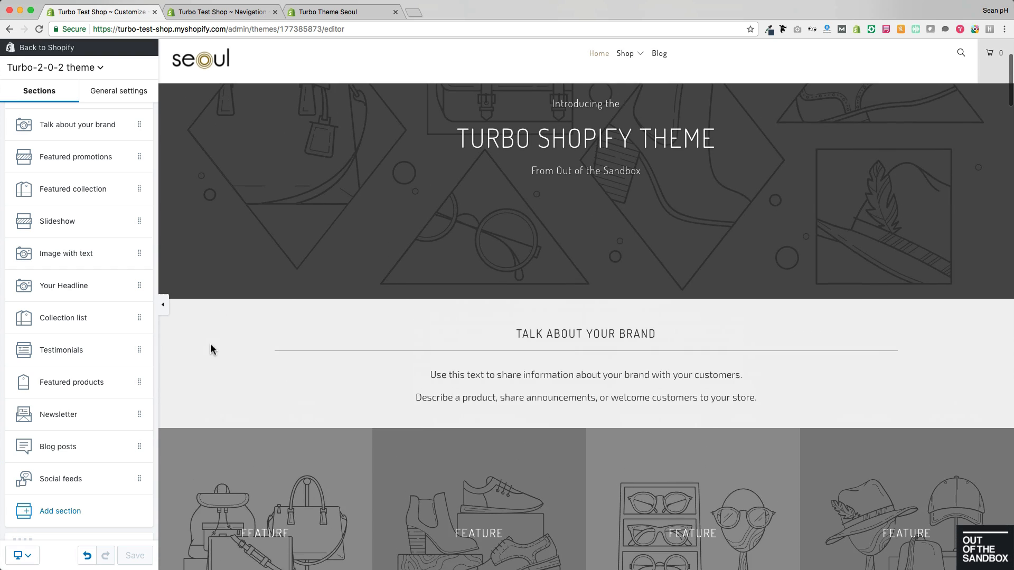
scroll(210, 343, up, 3)
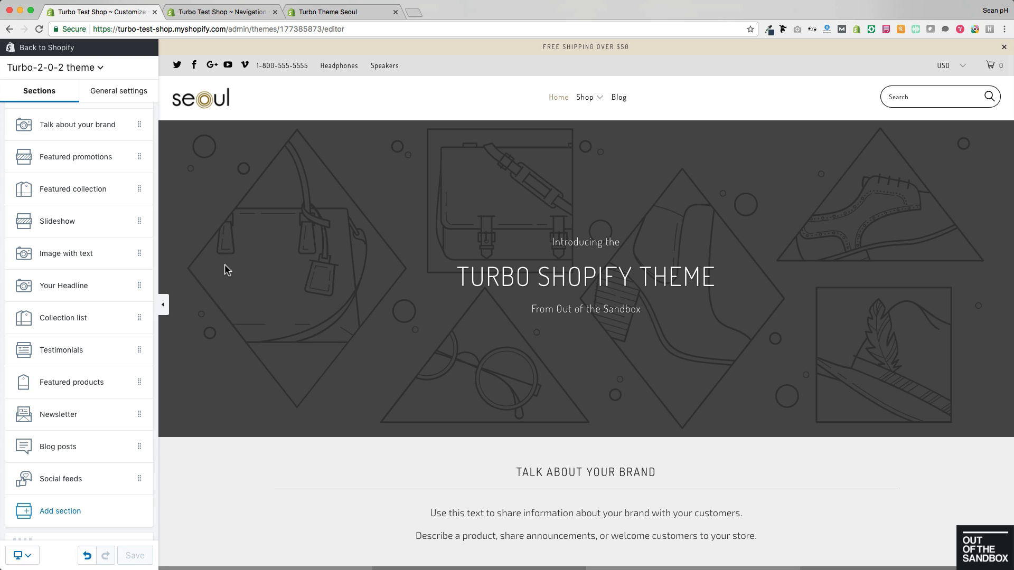
scroll(226, 269, down, 3)
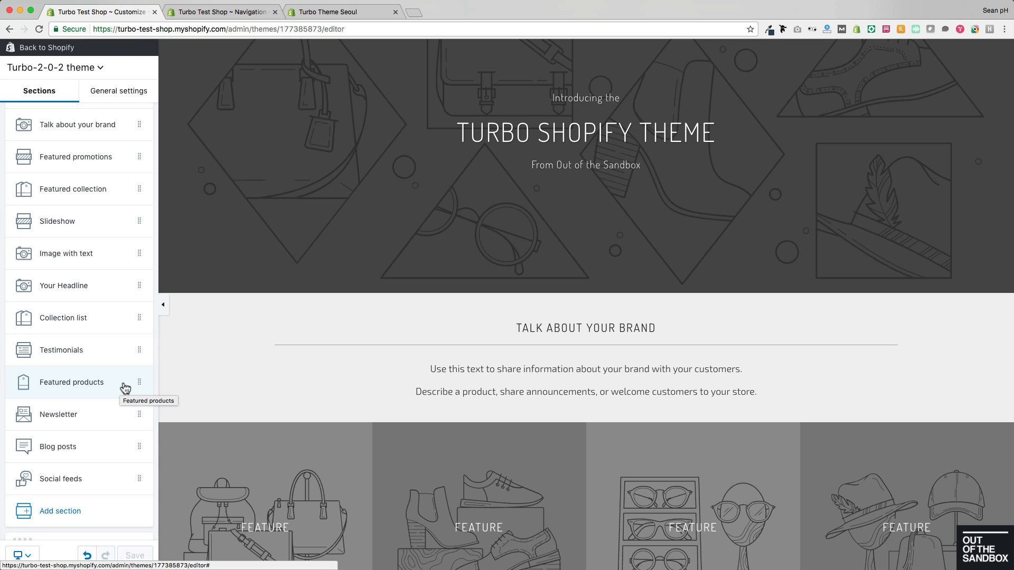
scroll(125, 388, up, 2)
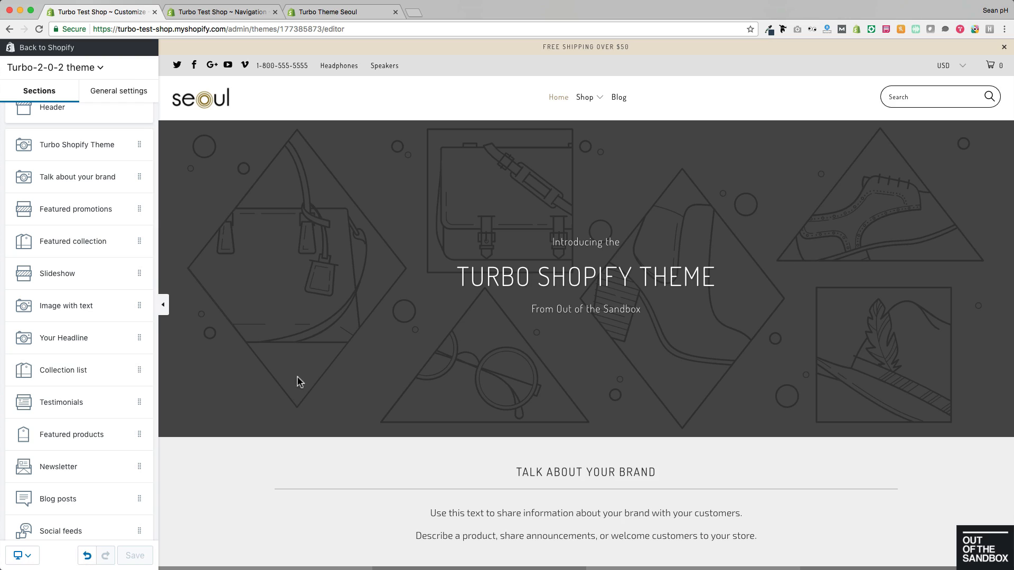
Step: Delete the Turbo Shopify Theme and Talk about your brand sections from the home page
click(59, 145)
scroll(91, 441, down, 7)
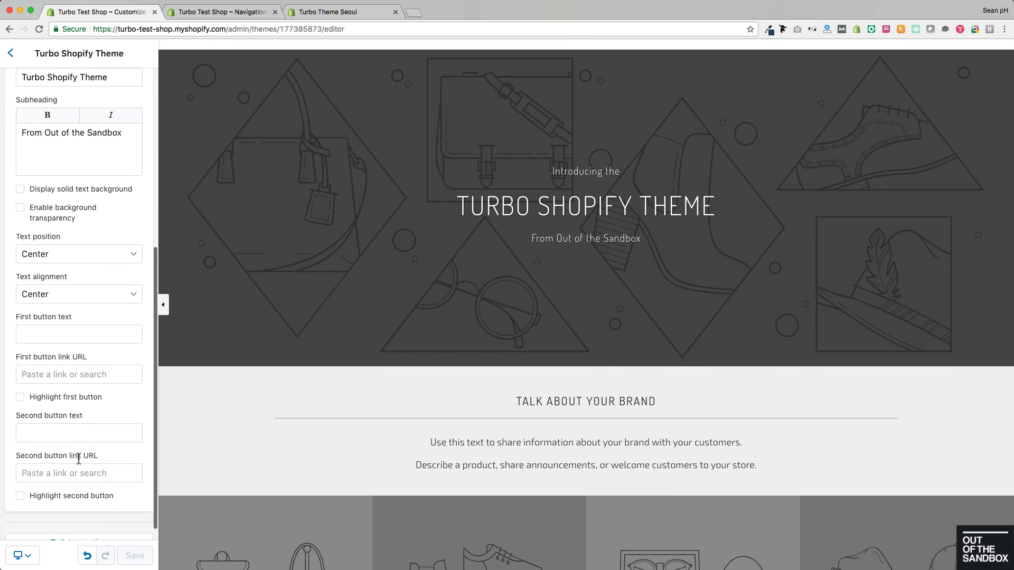
click(78, 523)
scroll(95, 286, down, 5)
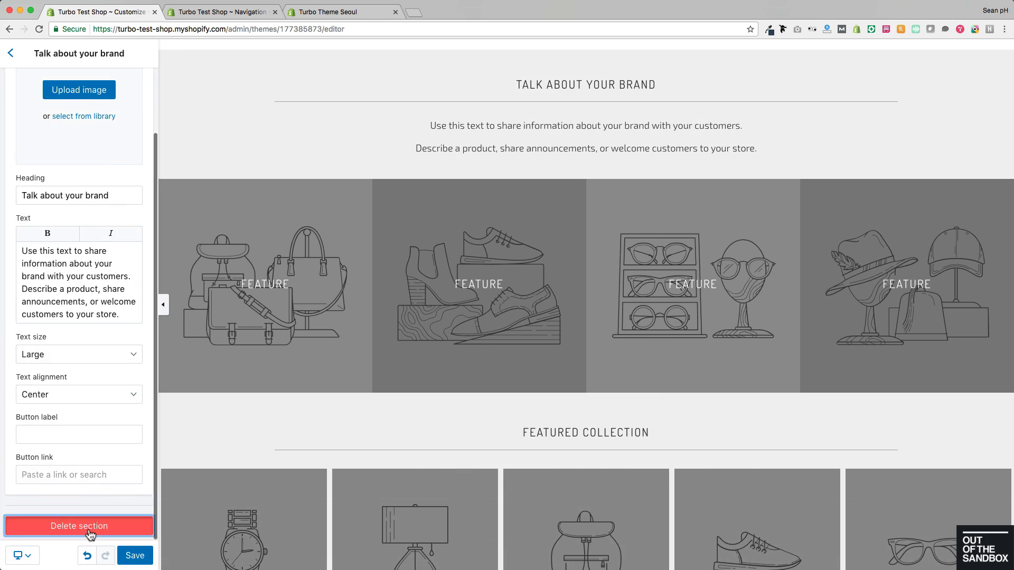
click(79, 525)
Step: Delete the Featured promotions, Featured collection, Slideshow and Image with text sections from the home page
click(79, 495)
click(79, 335)
click(86, 435)
click(68, 159)
click(89, 401)
click(69, 159)
scroll(90, 489, down, 5)
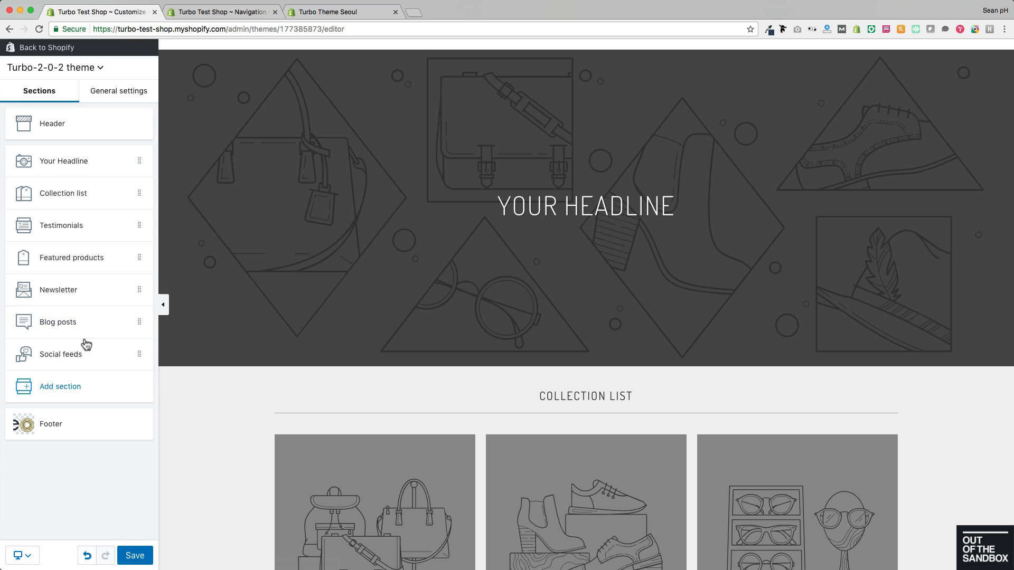
Step: Delete all remaining home page sections, from Your Headline through Social feeds, keeping only the header and footer
click(85, 525)
click(69, 161)
click(79, 312)
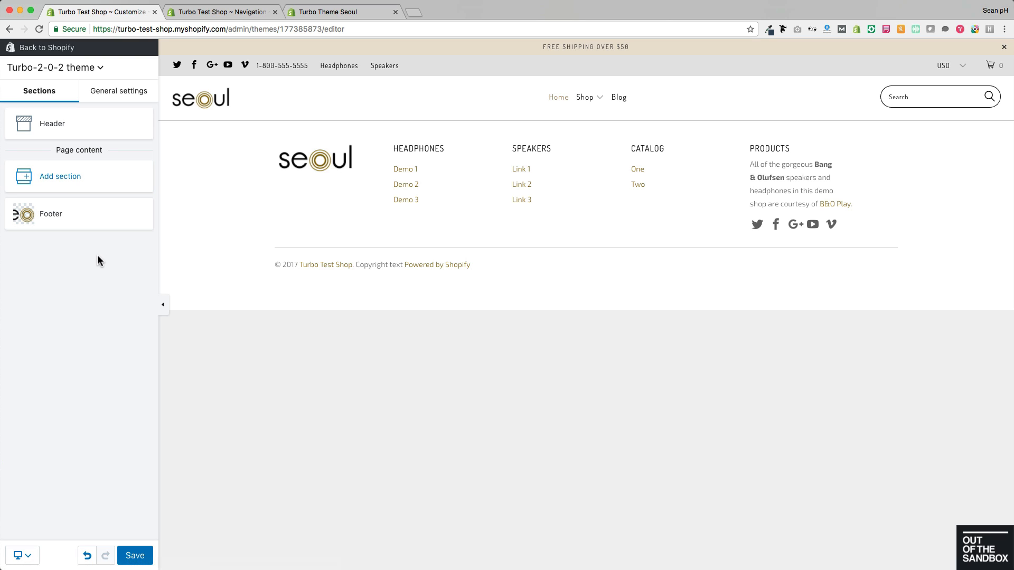
Step: Preview the available blog, collection and image sections for the home page, including Blog posts, Collection list, Featured collection, Featured promotions and Slideshow
click(67, 182)
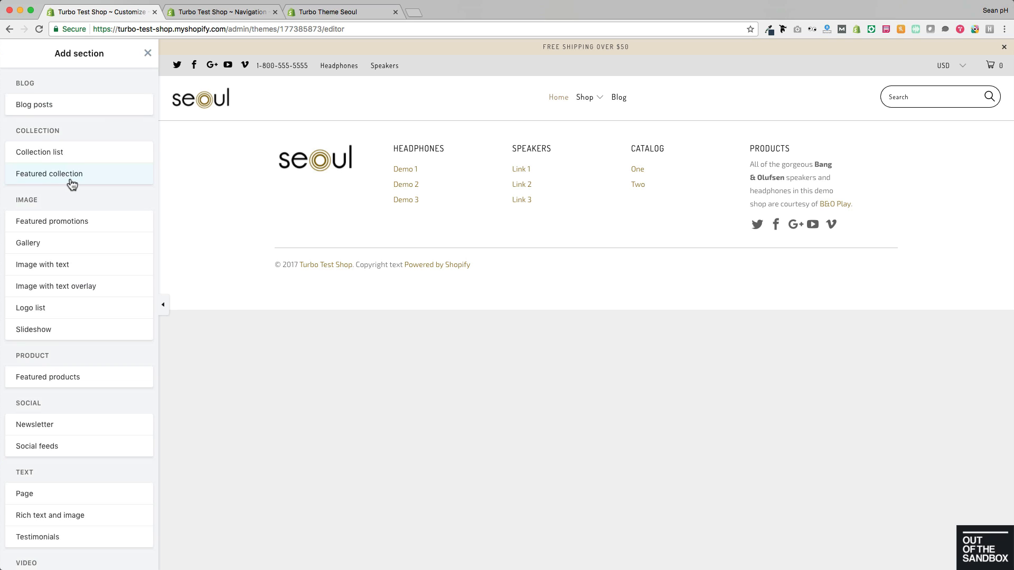
click(87, 106)
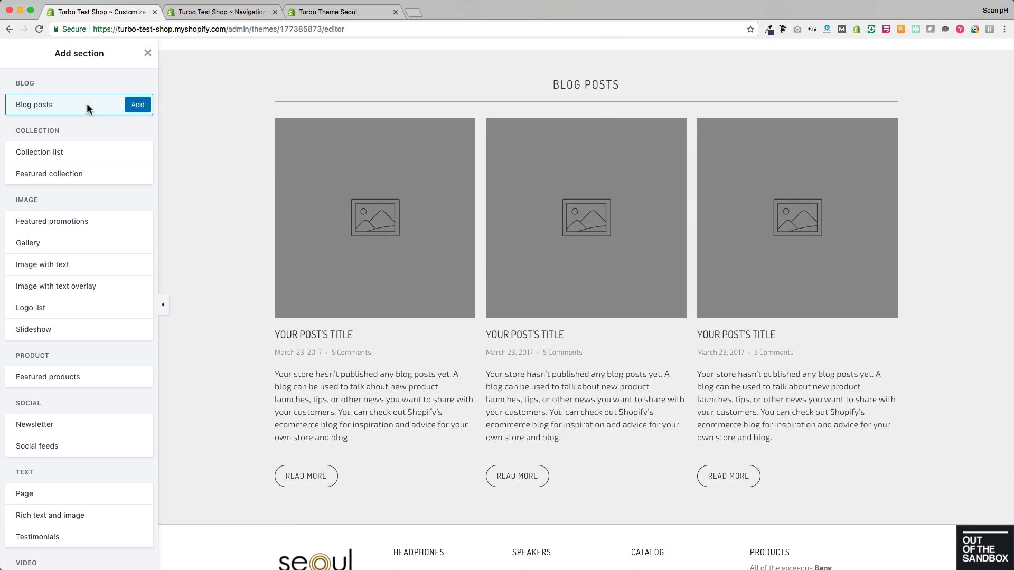
click(80, 153)
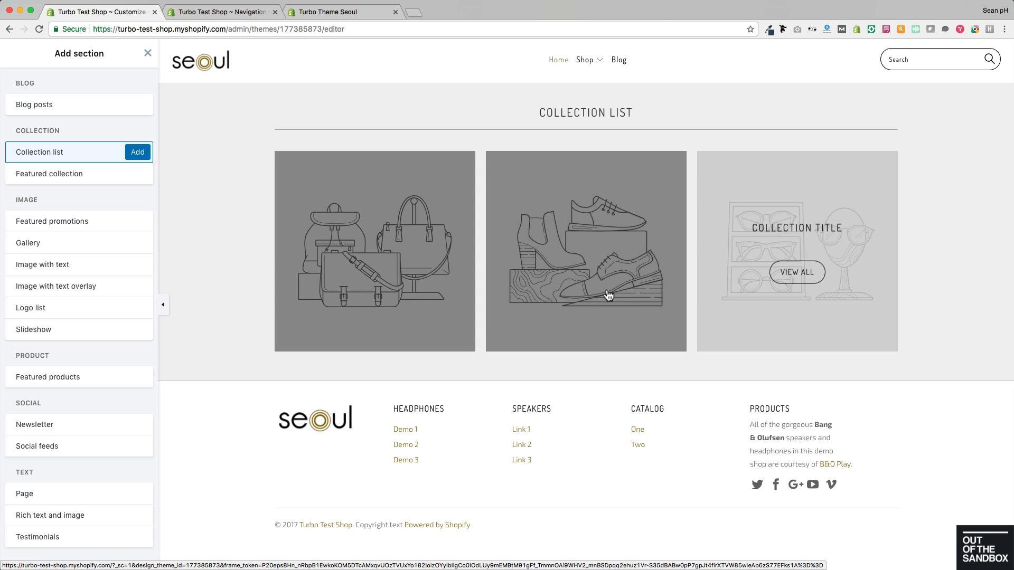
click(67, 177)
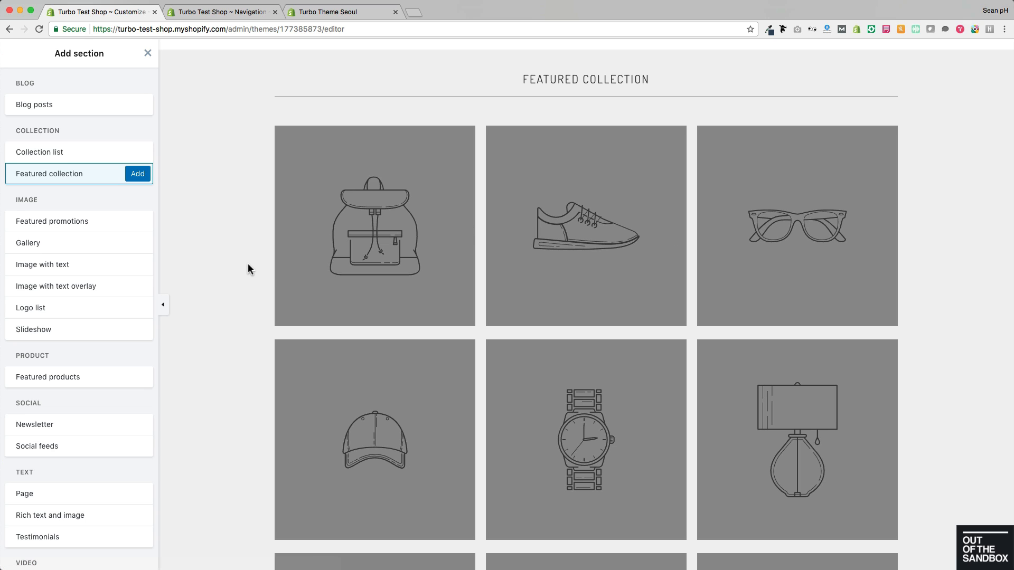
click(77, 226)
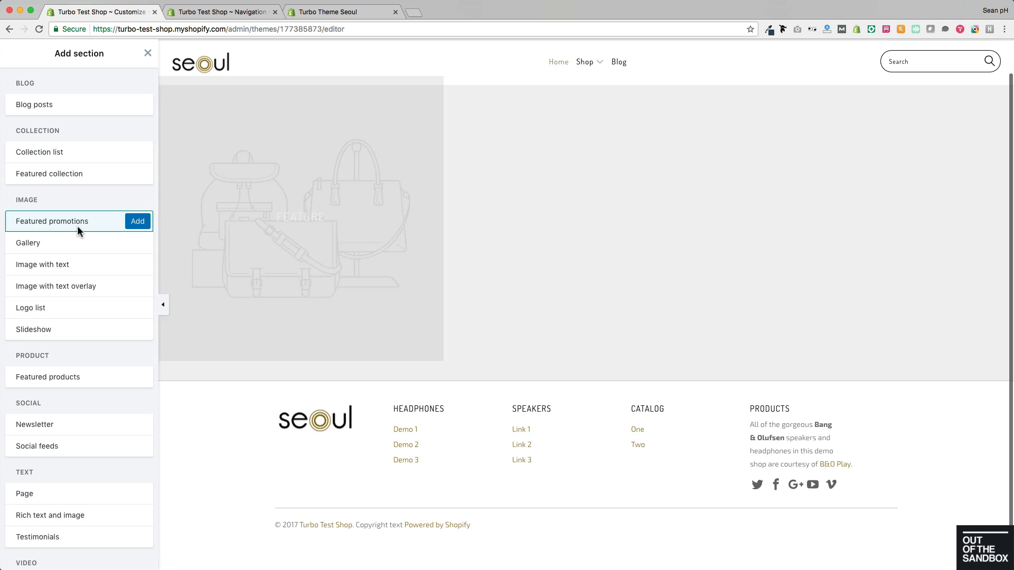
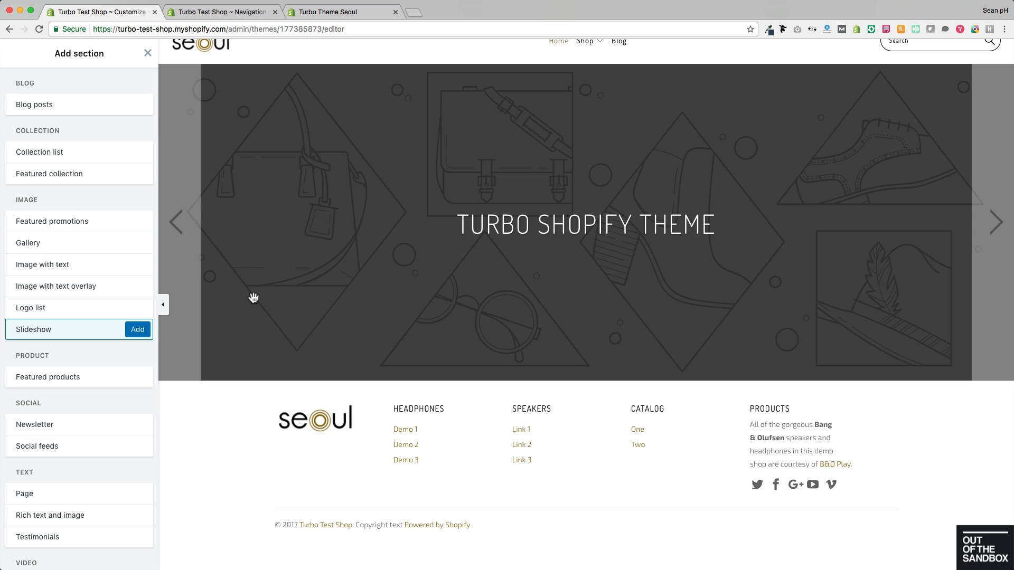
click(191, 221)
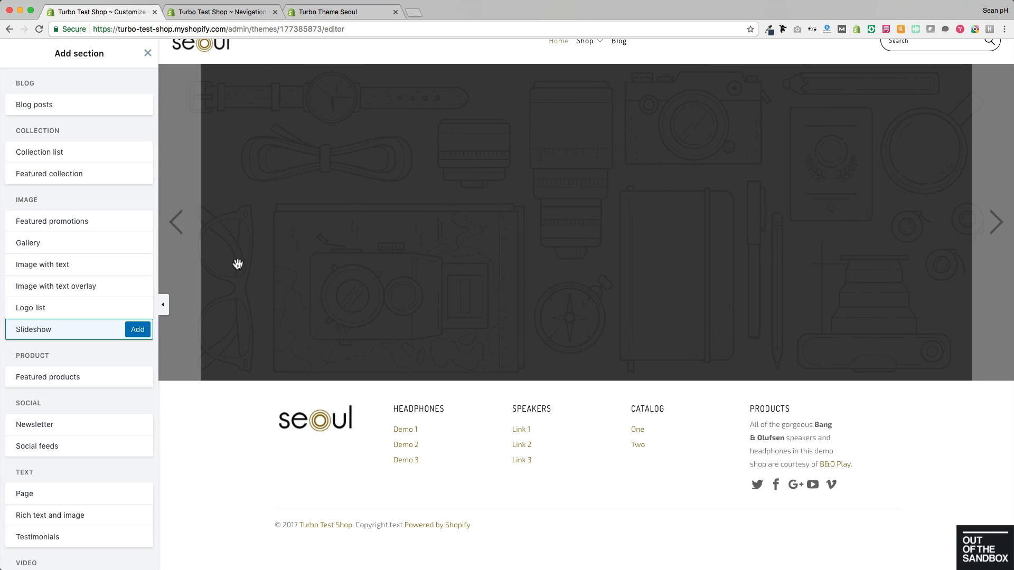
Step: Preview the Featured products, Newsletter, Social feeds, Page, and Rich text and image sections without adding them
scroll(77, 299, down, 2)
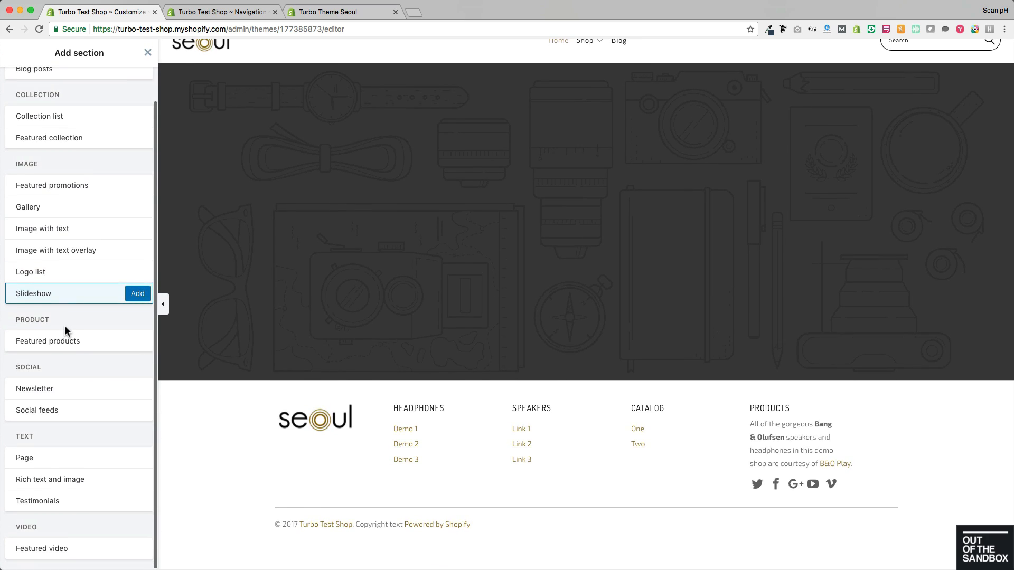
click(34, 343)
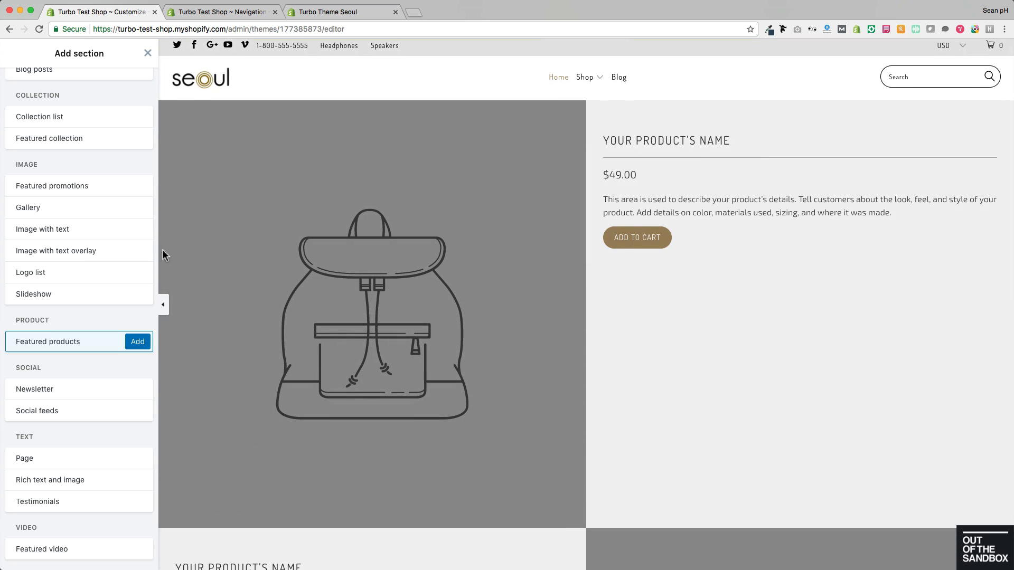
click(93, 394)
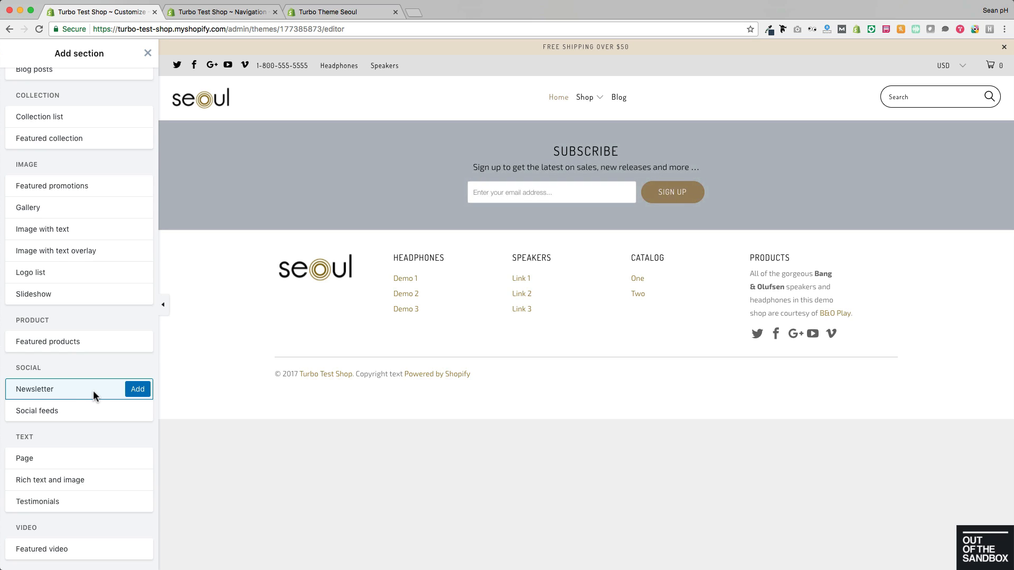
click(39, 411)
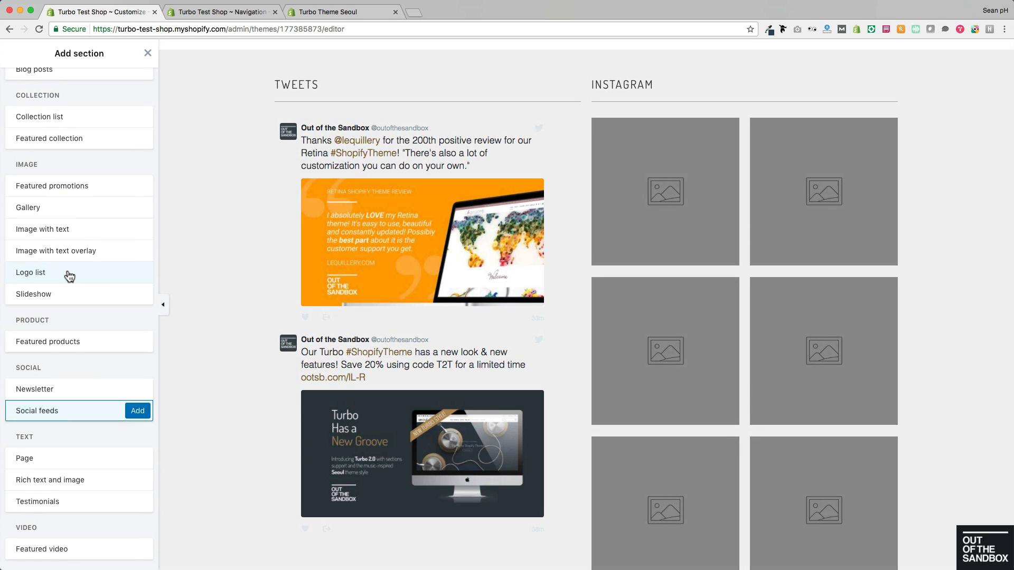
click(46, 459)
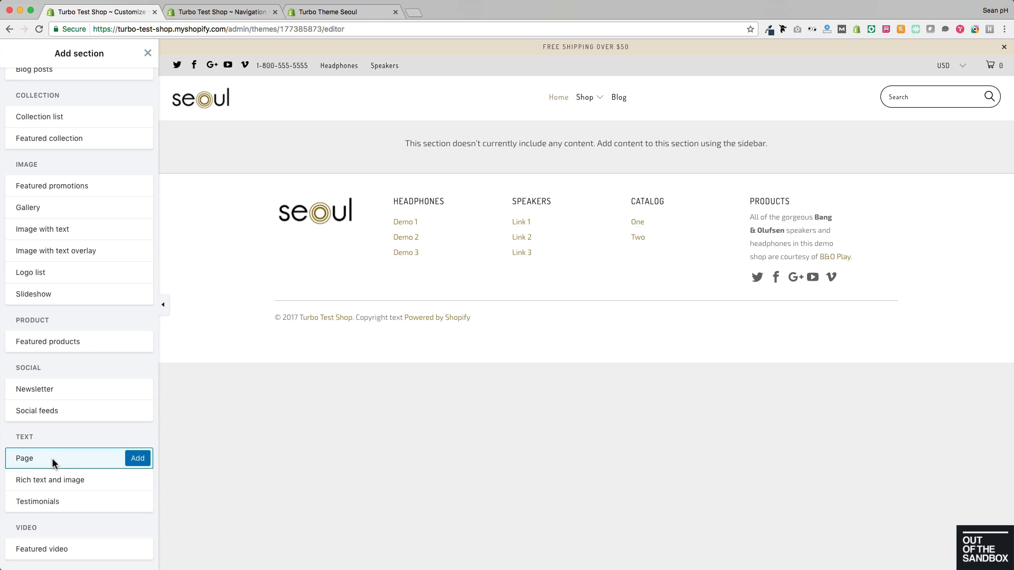
click(72, 483)
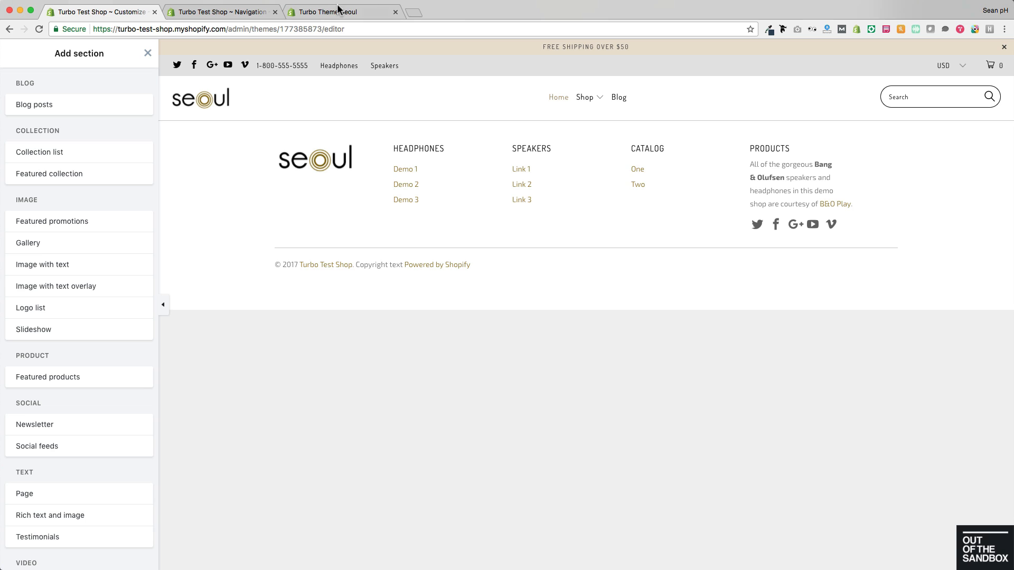
Step: Switch to the Turbo Theme Seoul demo store and review its home page from the slideshow through the featured promotions
click(338, 9)
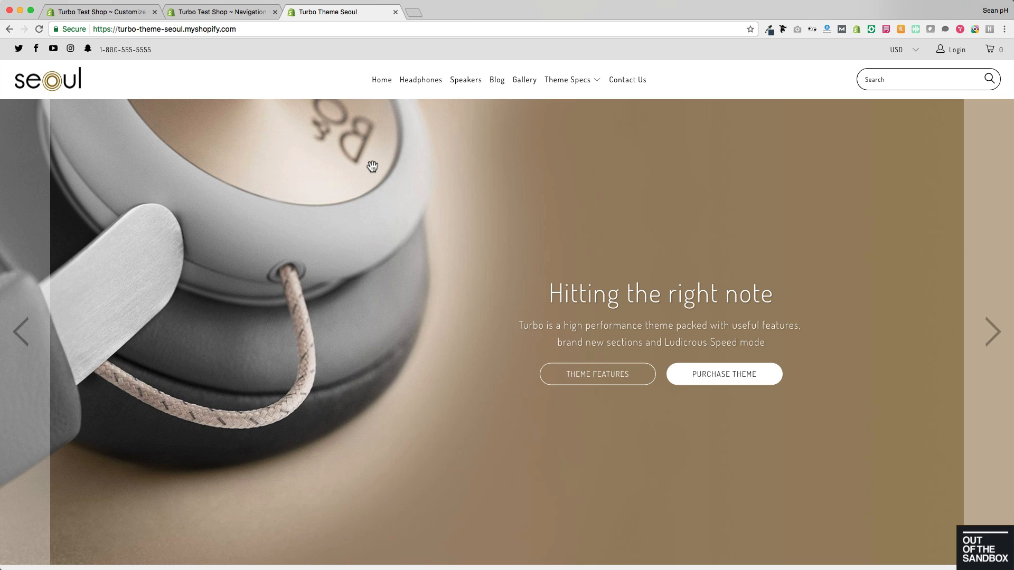
scroll(368, 163, down, 1)
scroll(367, 161, up, 1)
scroll(358, 156, down, 5)
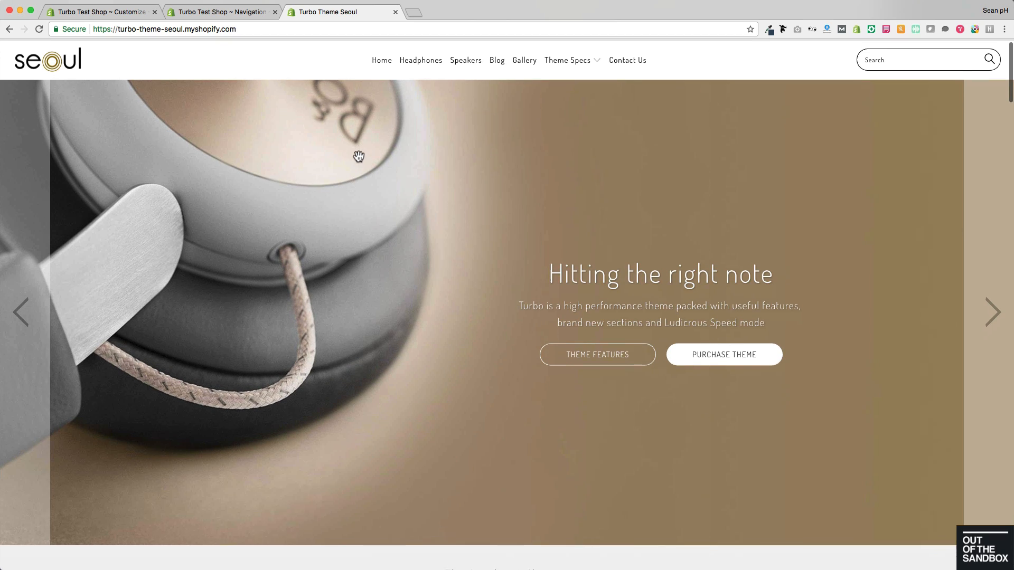
scroll(359, 157, down, 10)
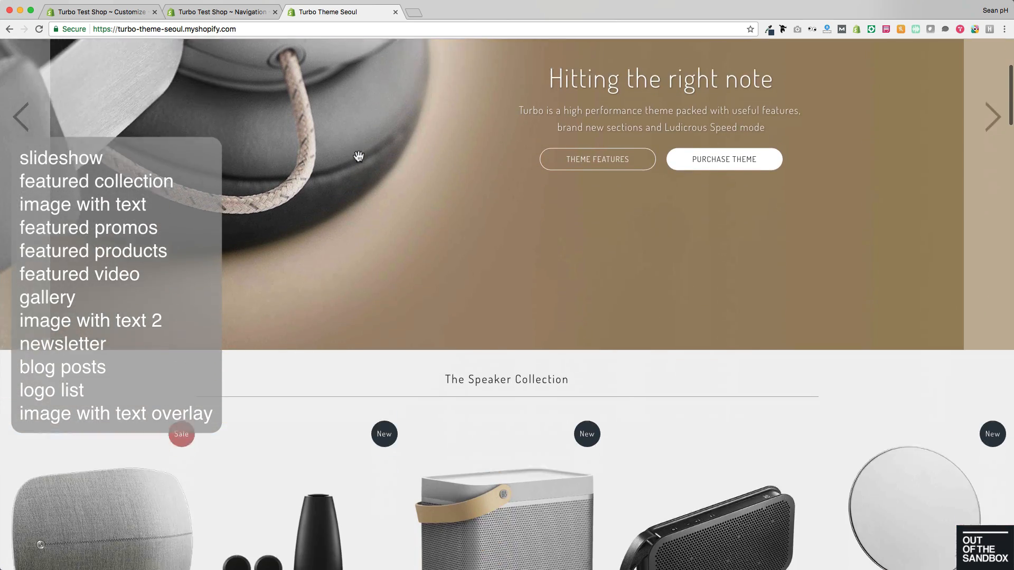
scroll(358, 156, down, 8)
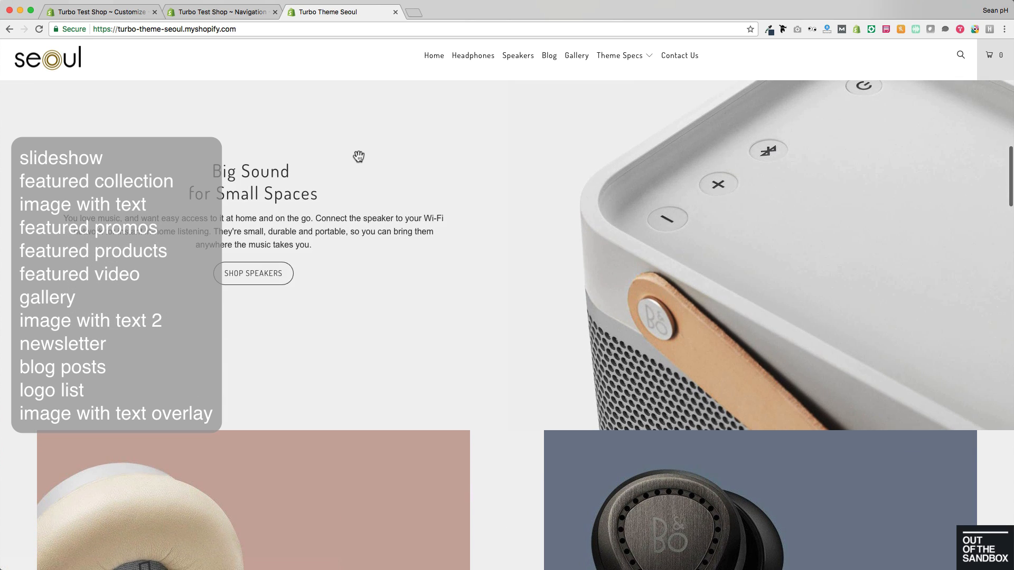
scroll(359, 156, down, 7)
scroll(359, 156, down, 5)
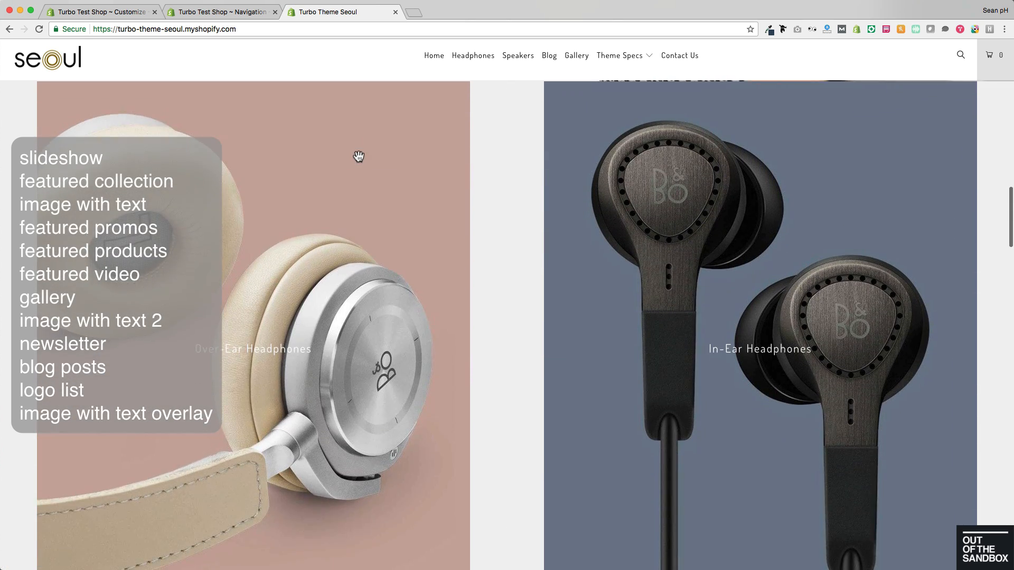
scroll(359, 157, down, 12)
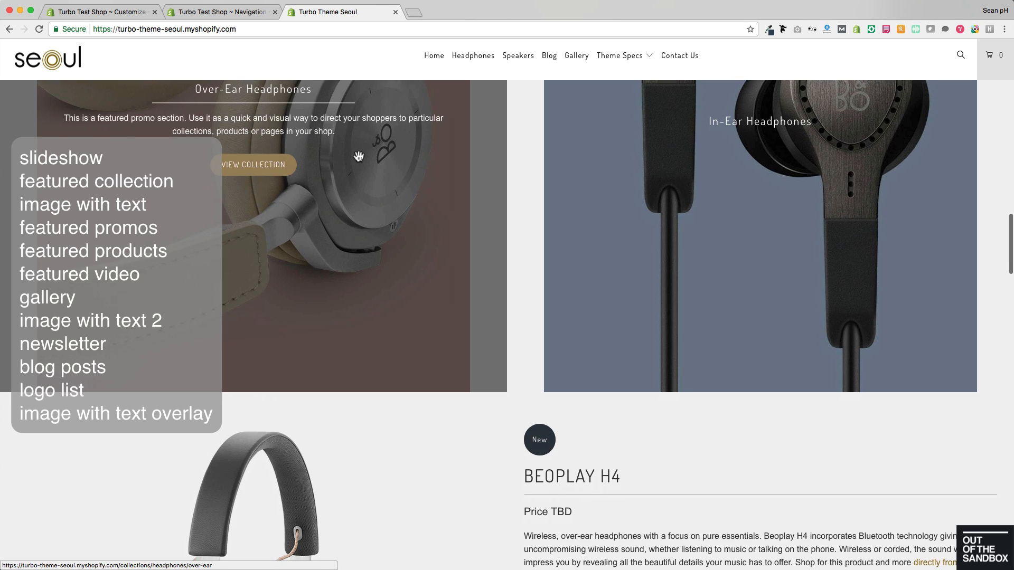
Step: Review the rest of the demo home page, from the featured products and video through the logo list, image with text overlay and footer
scroll(359, 156, down, 12)
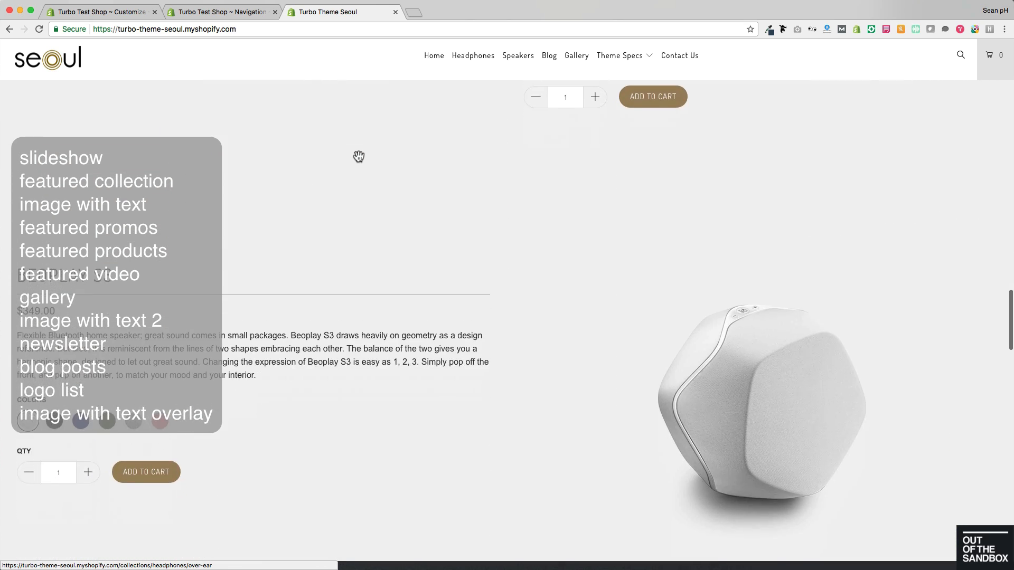
scroll(358, 156, down, 6)
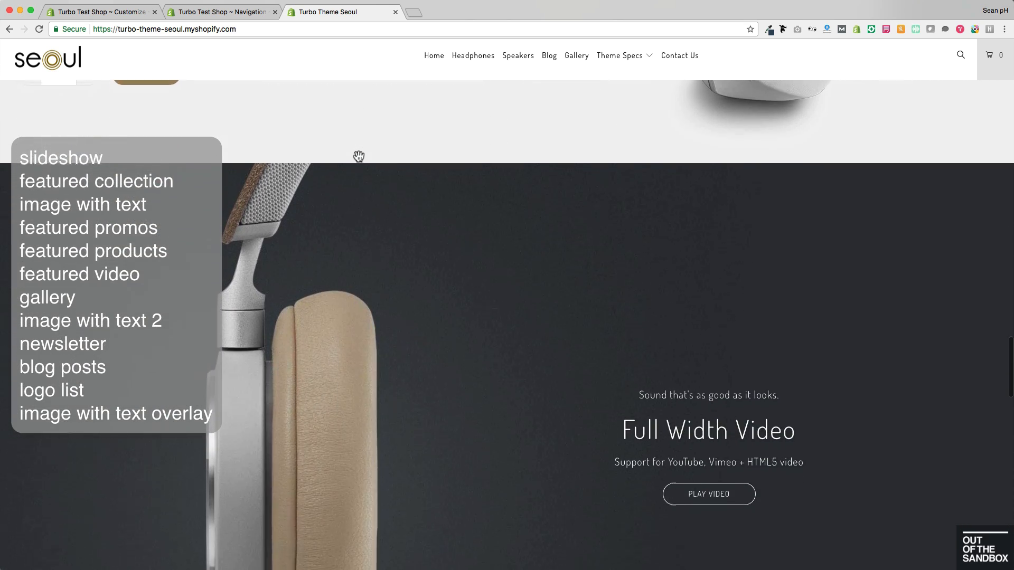
scroll(358, 156, down, 5)
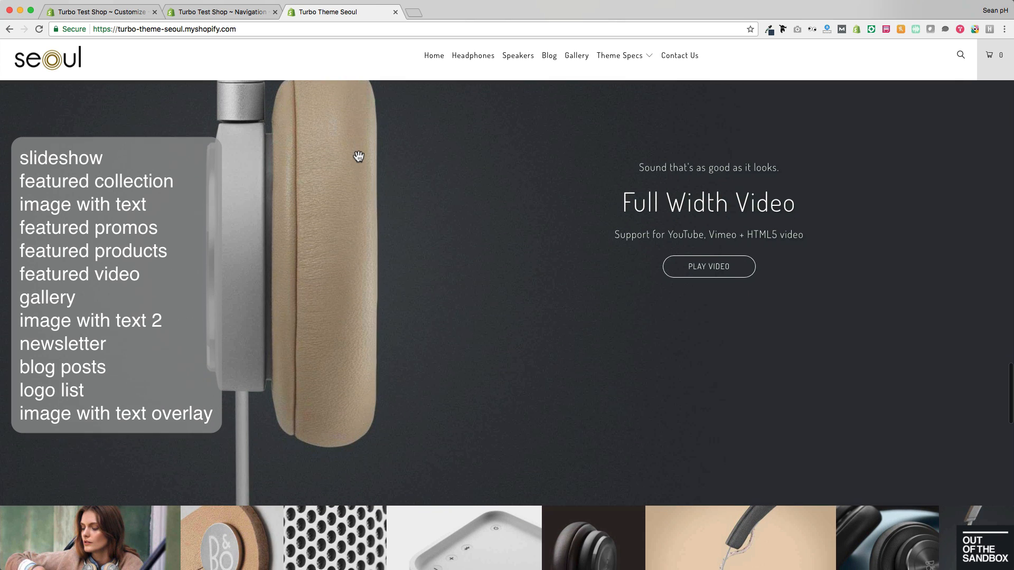
scroll(359, 156, down, 6)
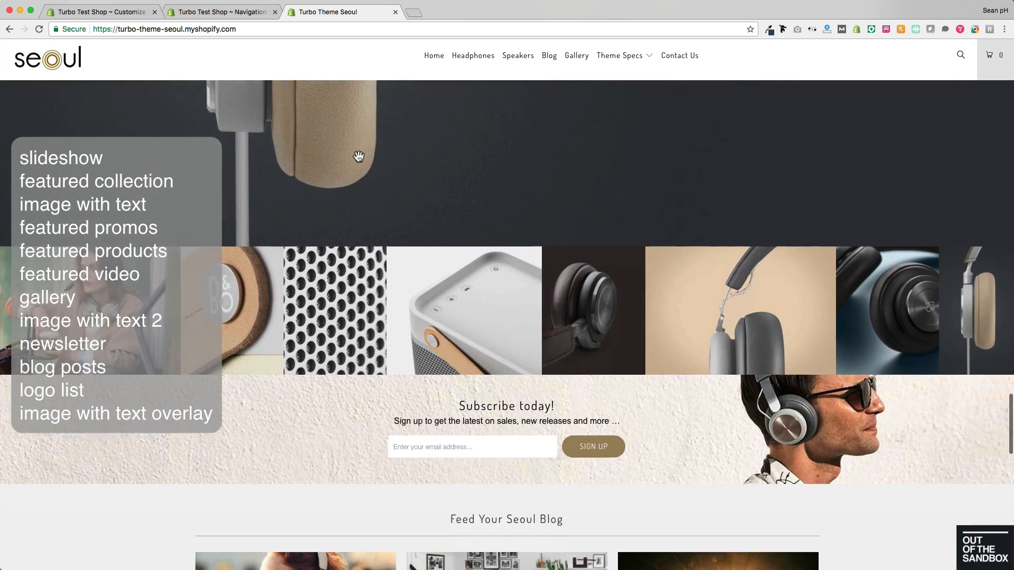
scroll(359, 156, down, 7)
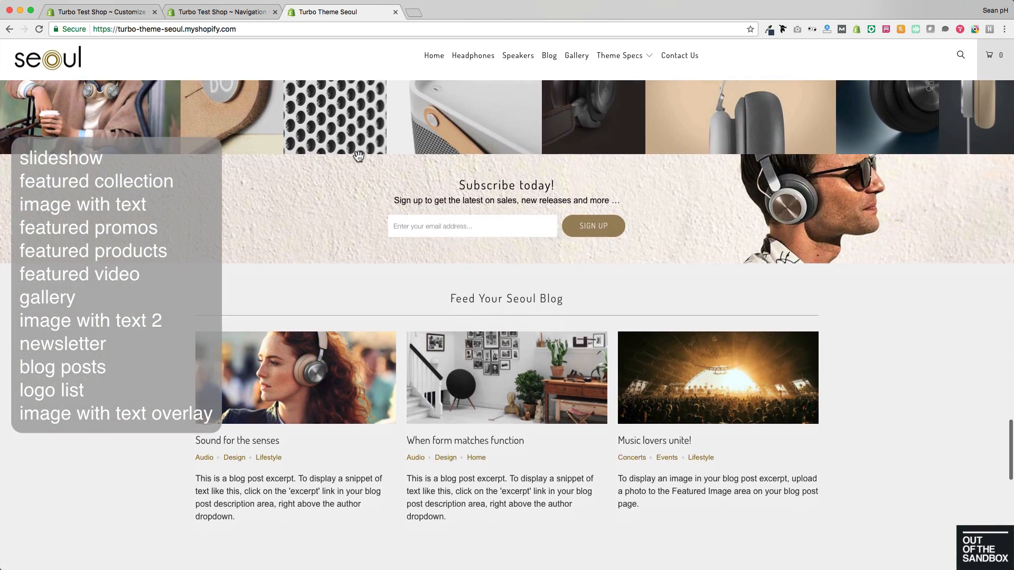
scroll(359, 157, down, 3)
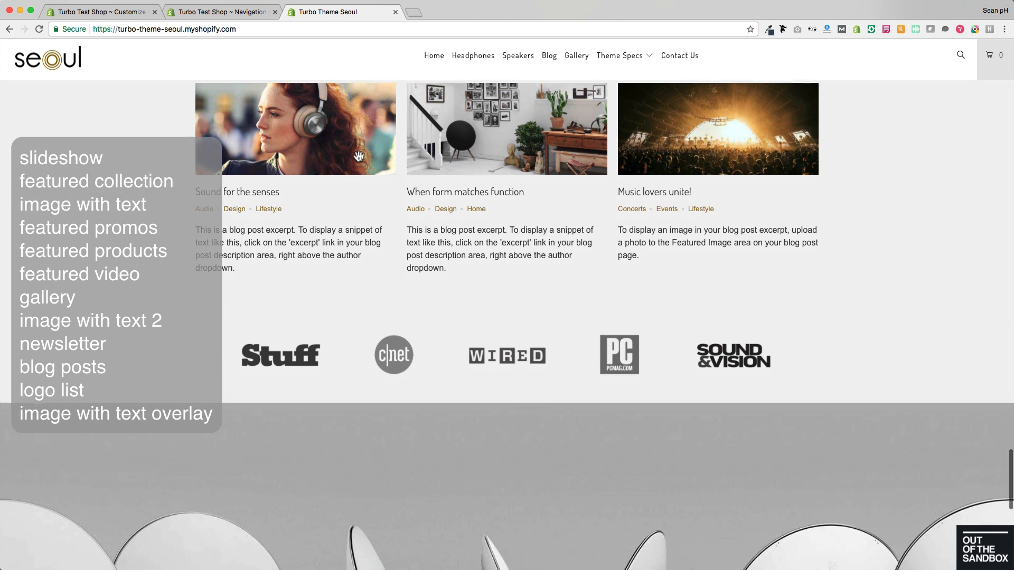
scroll(359, 157, down, 6)
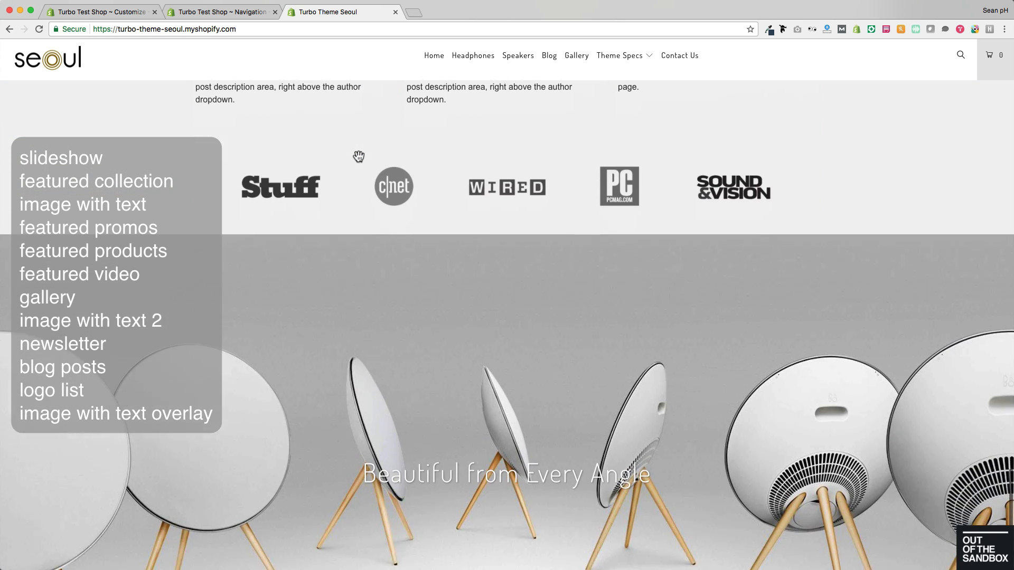
scroll(358, 156, down, 4)
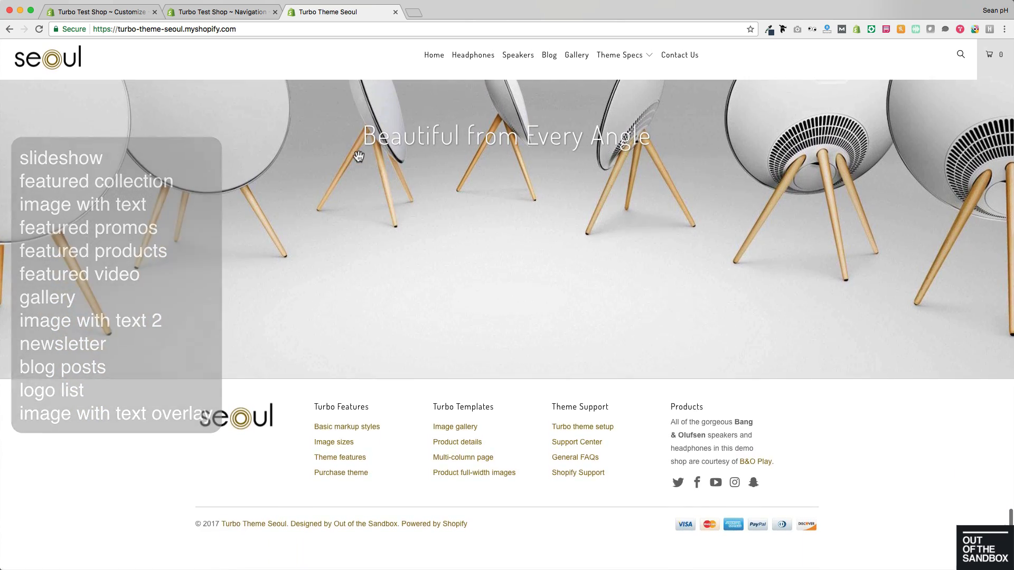
Step: Return to the test shop's theme editor and add a Slideshow section to the home page
click(125, 13)
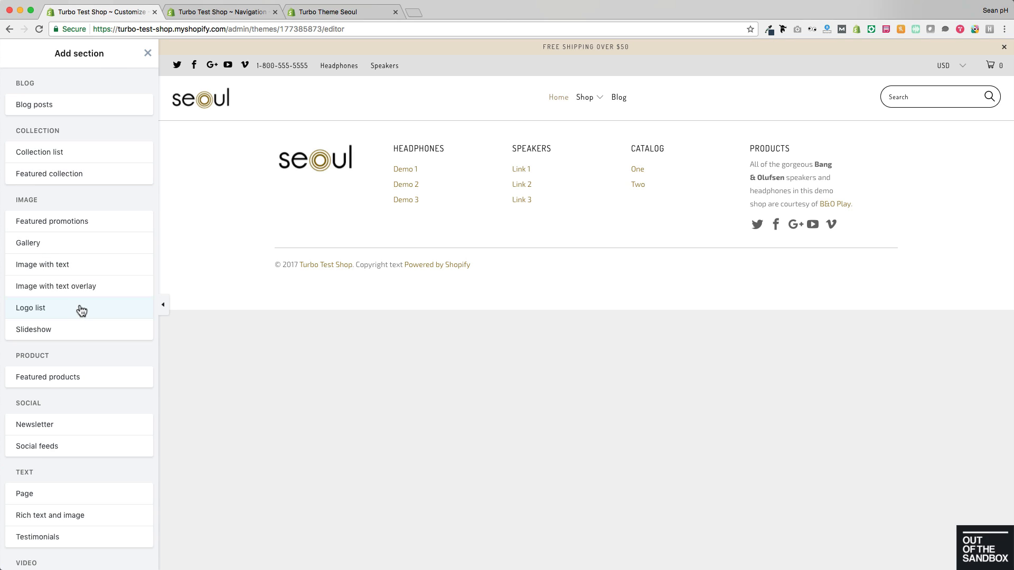
scroll(86, 294, down, 2)
scroll(87, 299, down, 1)
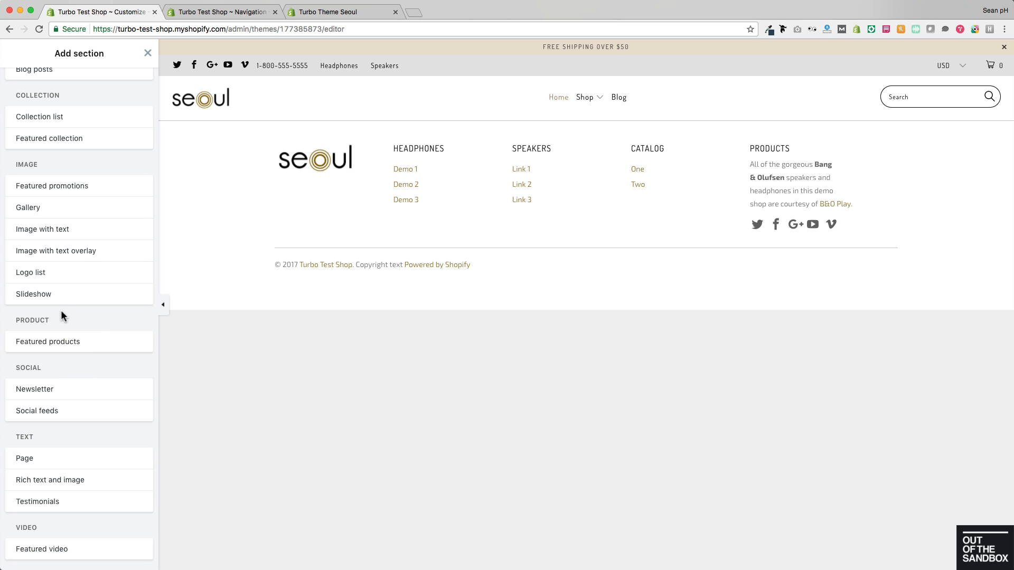
click(32, 299)
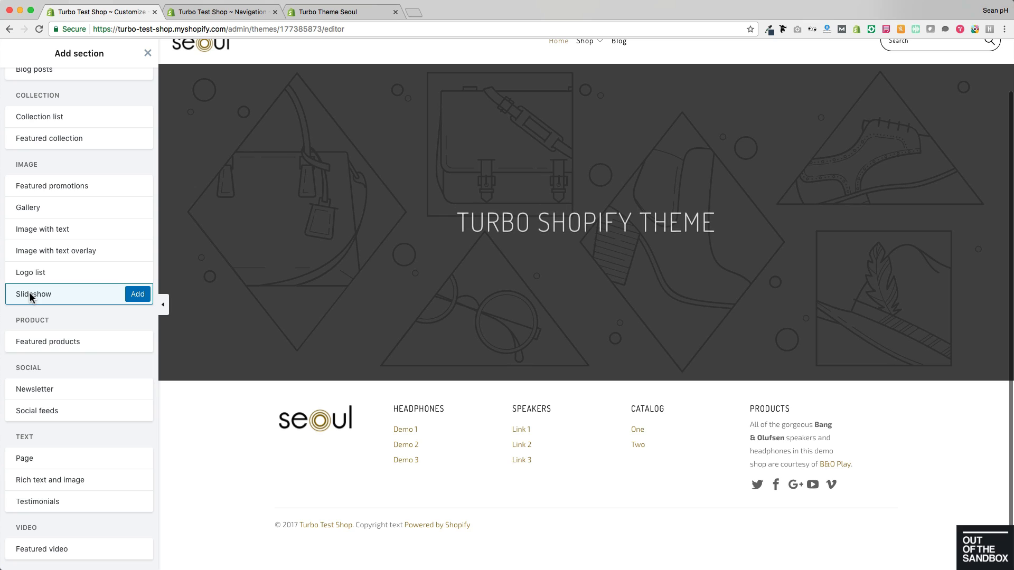
click(137, 295)
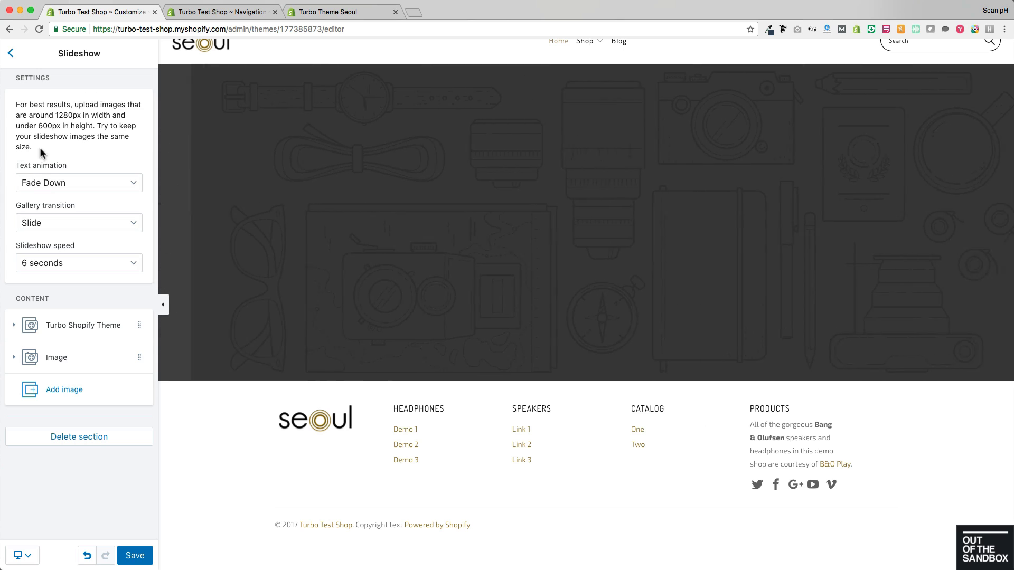
Step: Review the slideshow's text animation, gallery transition and speed options without changing them, and look over its image blocks
click(72, 184)
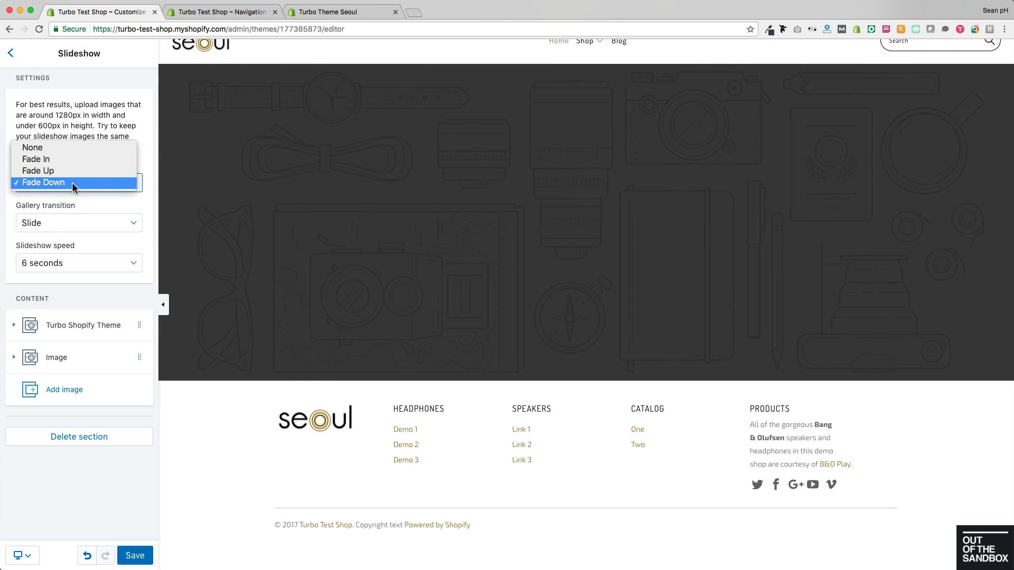
click(94, 231)
click(94, 223)
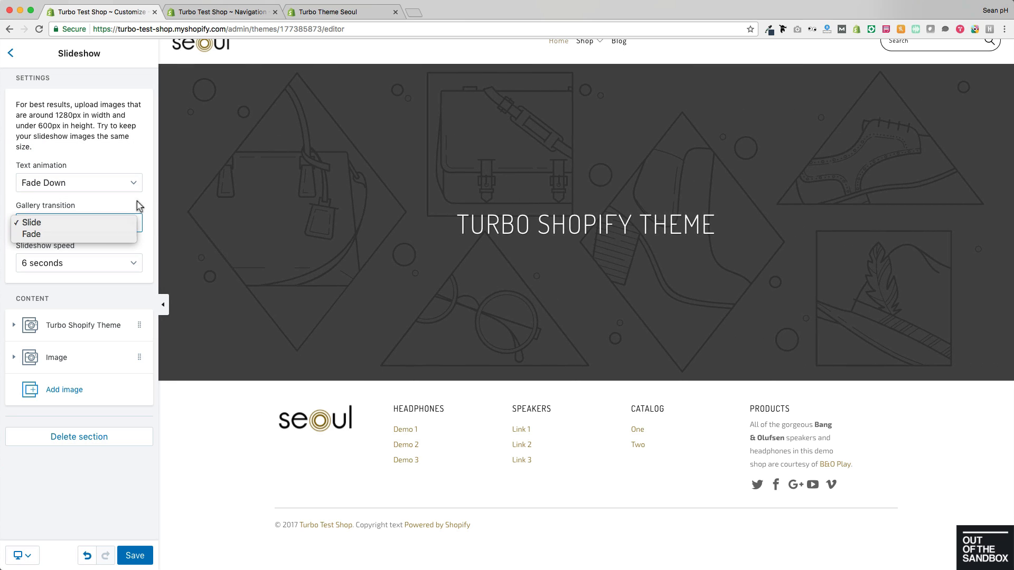
click(139, 206)
click(116, 270)
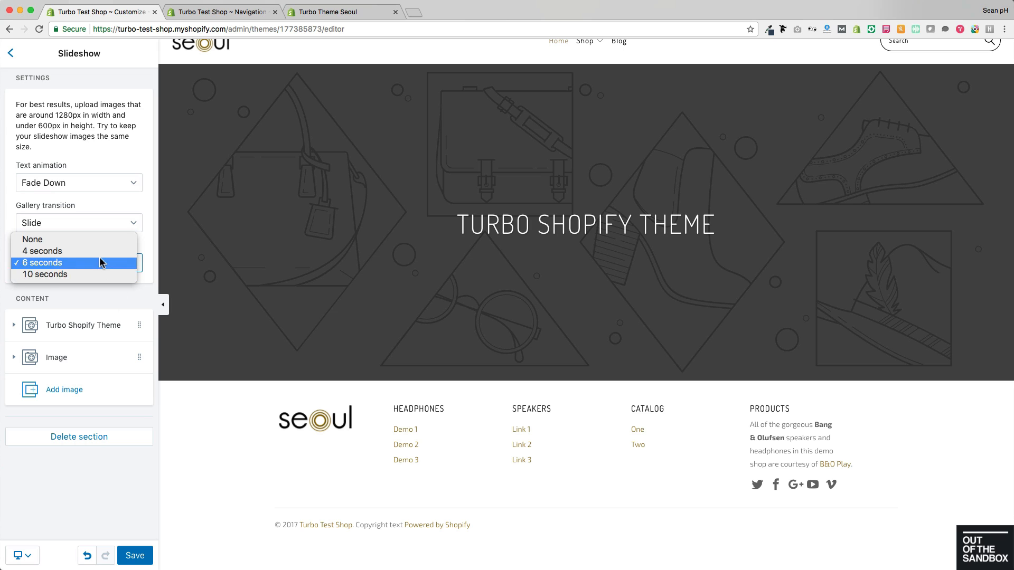
click(118, 299)
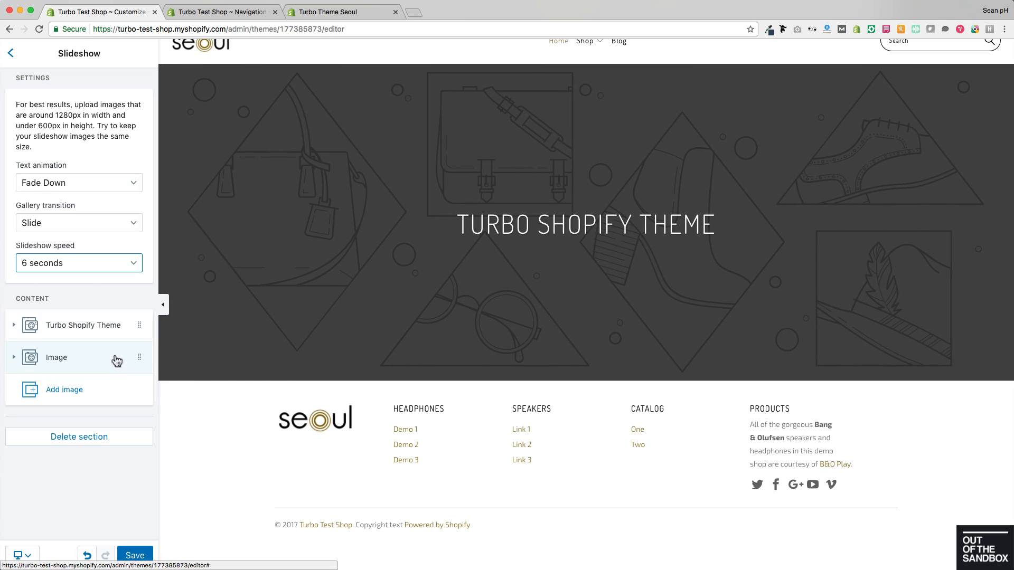
mouse_move(137, 363)
mouse_down()
mouse_move(138, 321)
mouse_move(134, 358)
mouse_up()
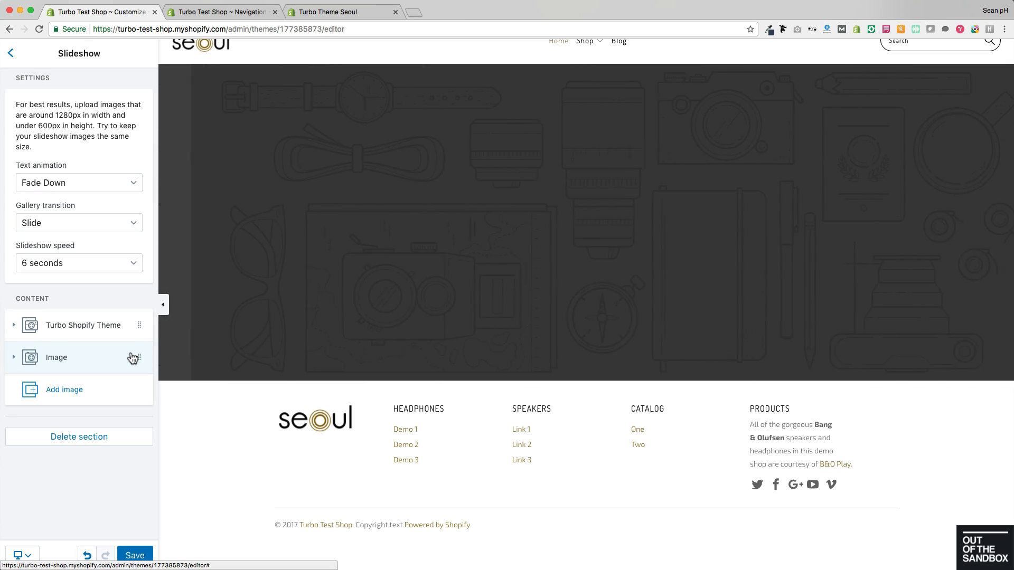
Step: Open the slideshow's Turbo Shopify Theme slide and upload slide1_homepage-hero-navy2.jpg as its image
click(31, 327)
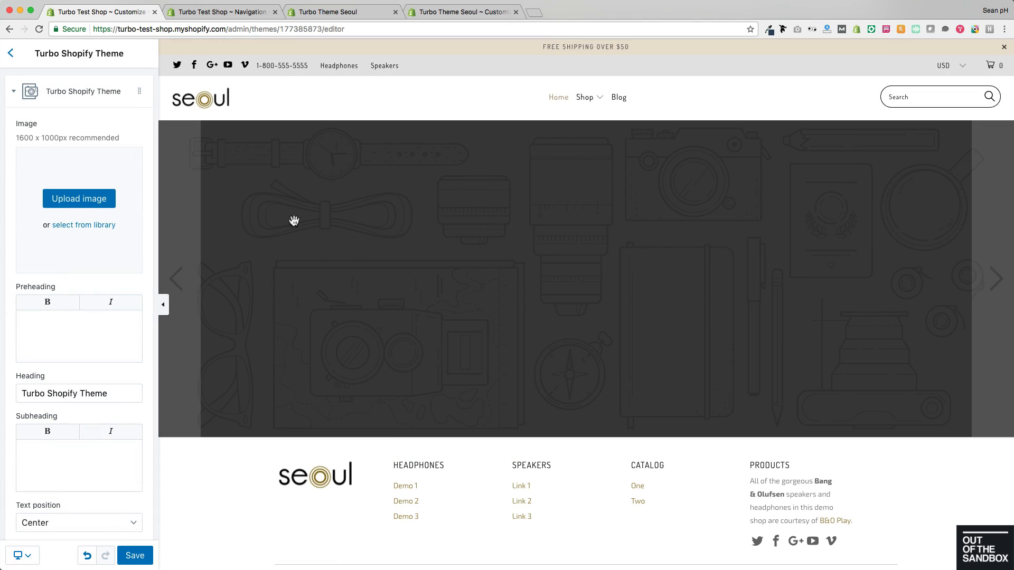
click(87, 200)
scroll(520, 142, down, 10)
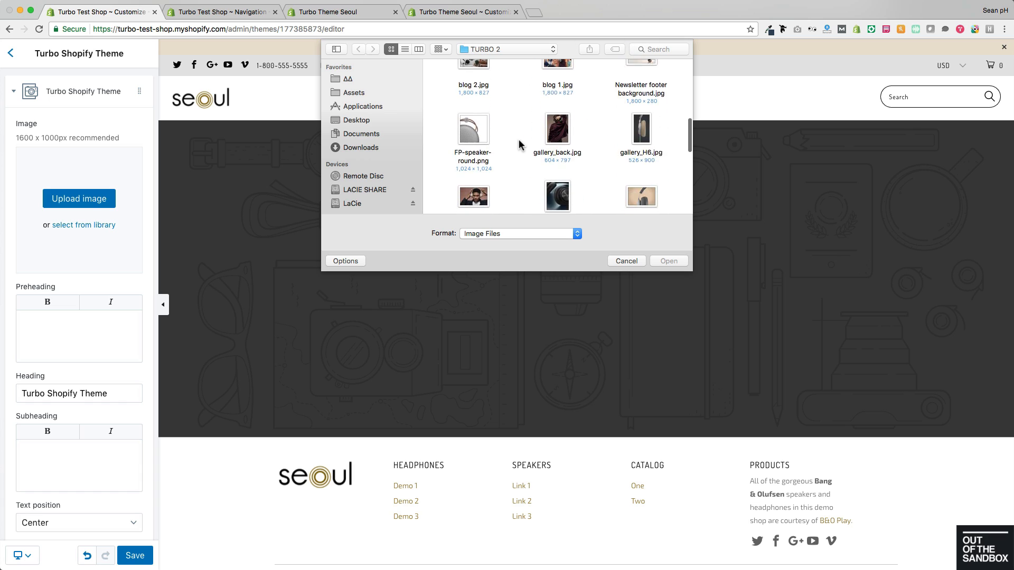
scroll(520, 145, down, 2)
click(560, 168)
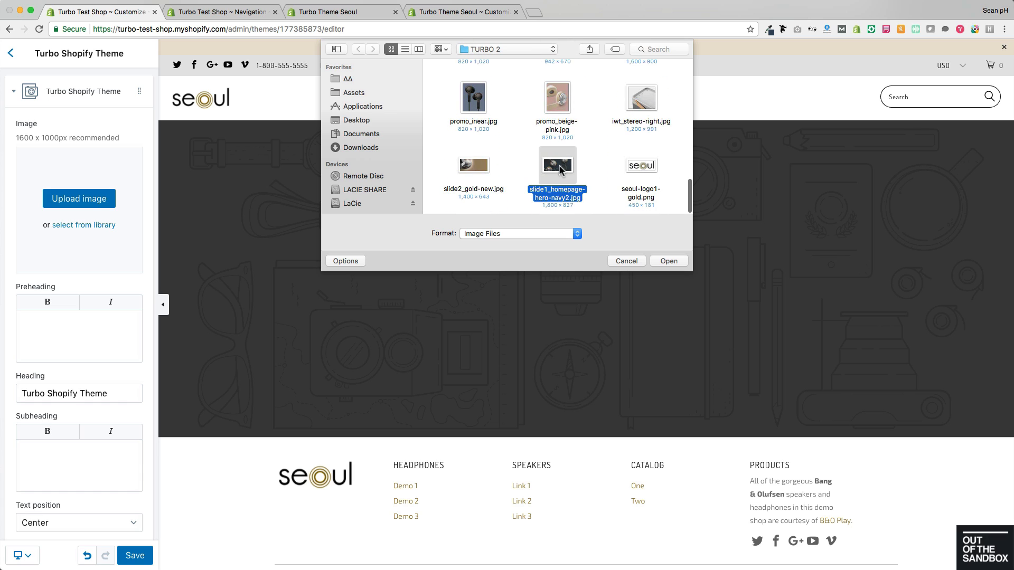
click(658, 262)
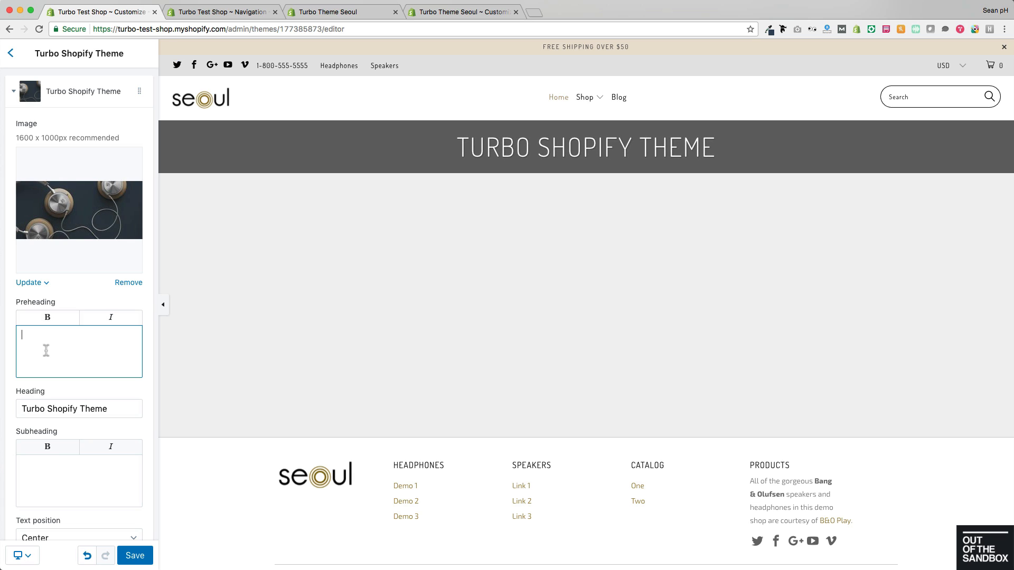
Step: Set the slide's preheading to "Exclusively from Out of the Sandbox" and its heading to "The Turbo Shopify Theme"
click(47, 349)
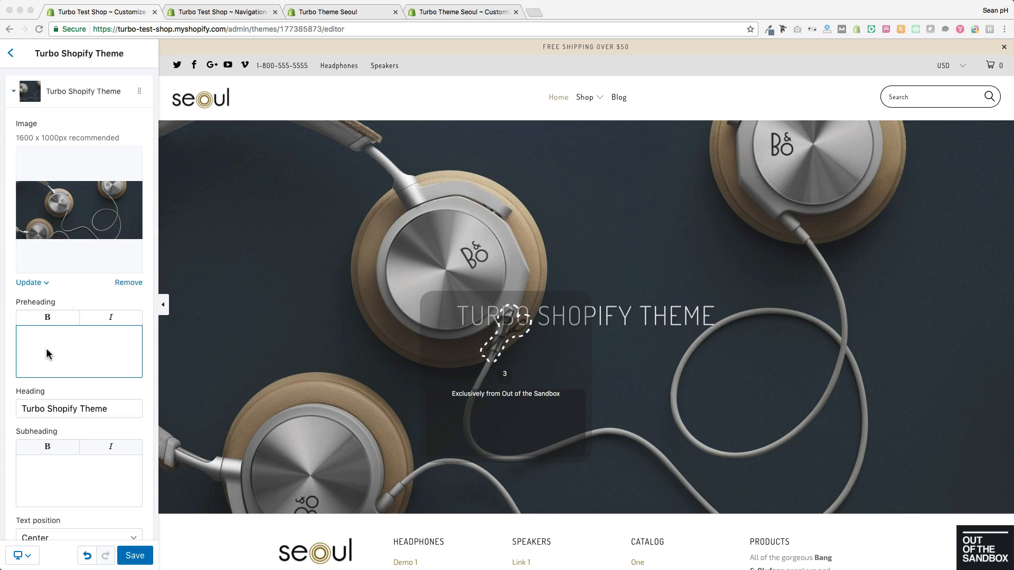
text(Exclusively from Out of the Sandbox)
key(Tab)
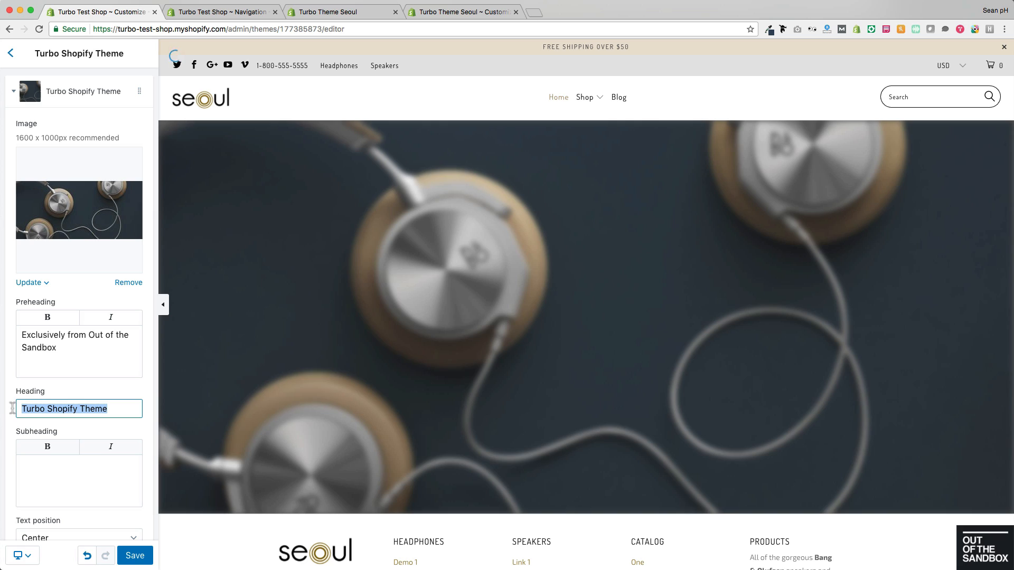
key(super+shift+v)
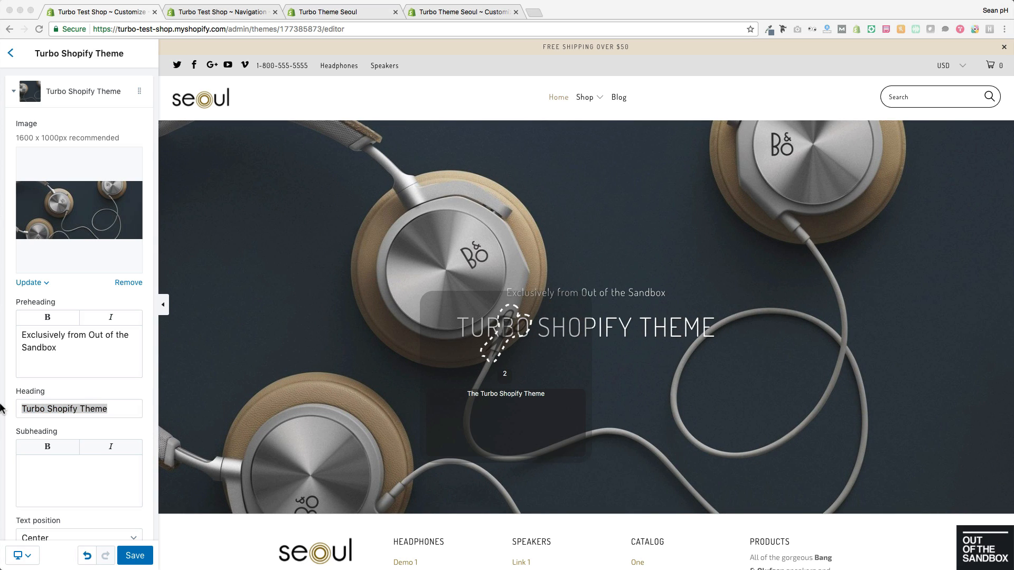
key(Return)
Step: Set the slide's first button label to "Find out more"
scroll(45, 401, down, 5)
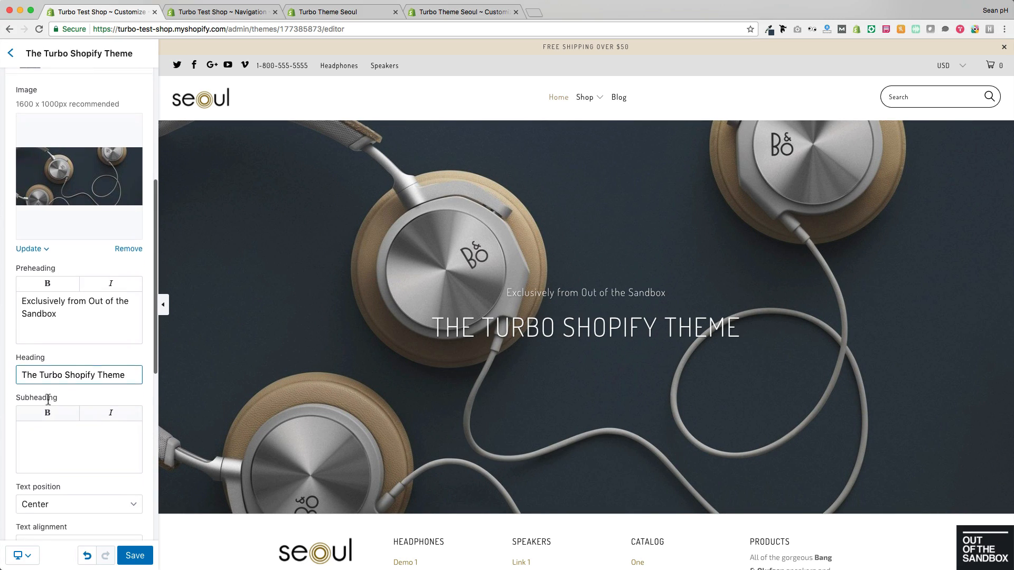
scroll(55, 347, down, 2)
scroll(55, 347, down, 7)
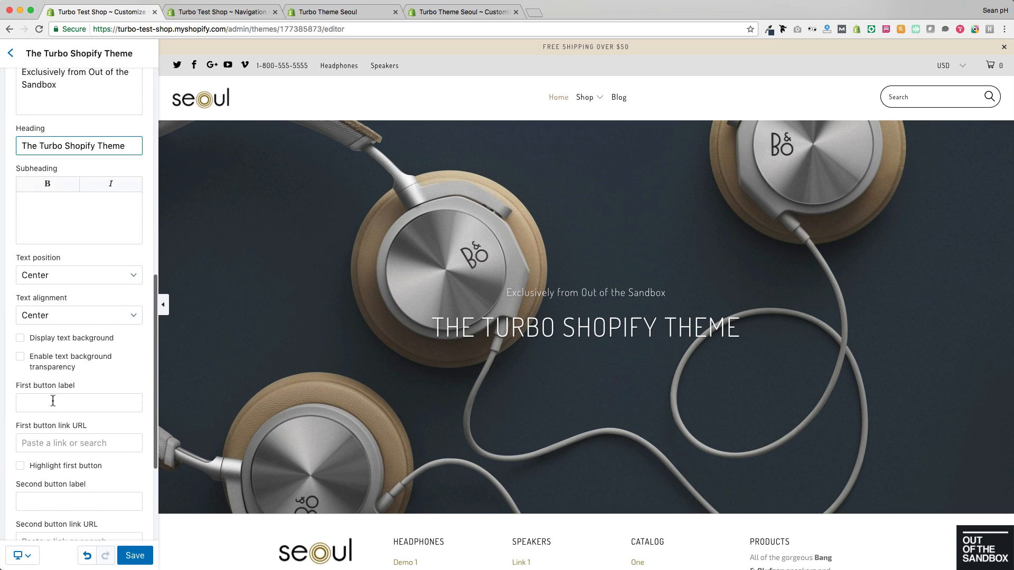
click(73, 403)
text(Find out more)
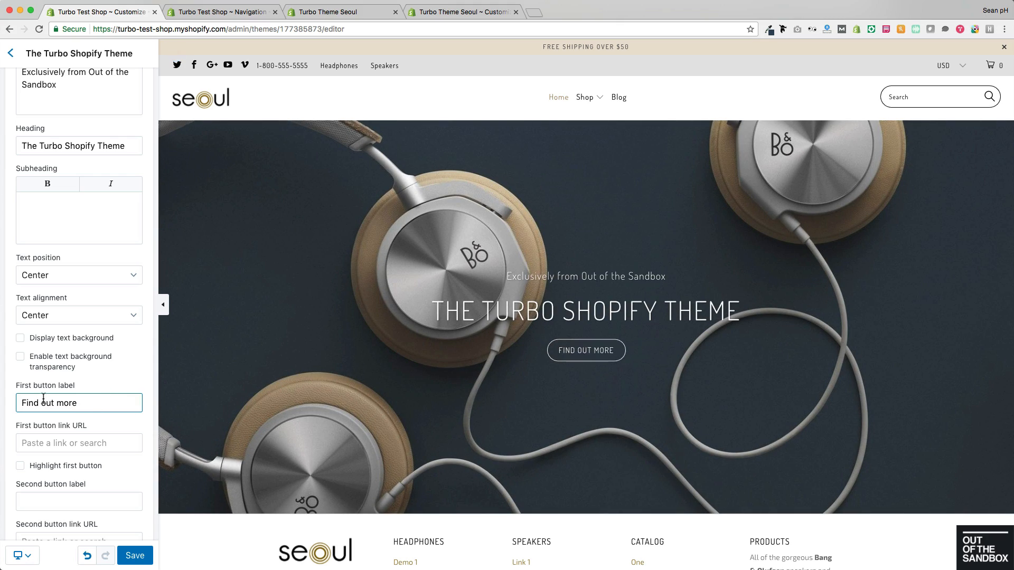
scroll(89, 432, up, 5)
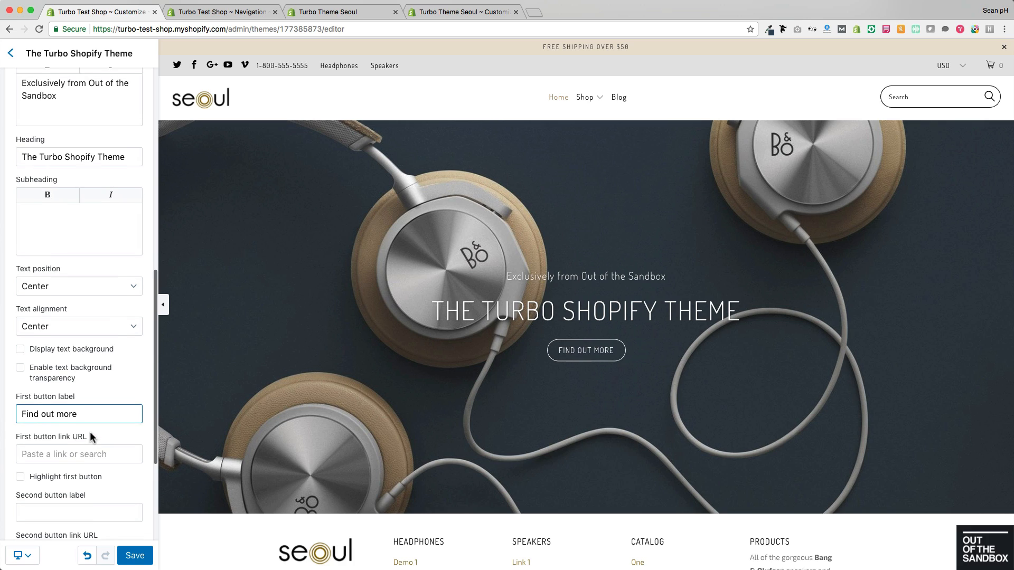
scroll(89, 306, down, 1)
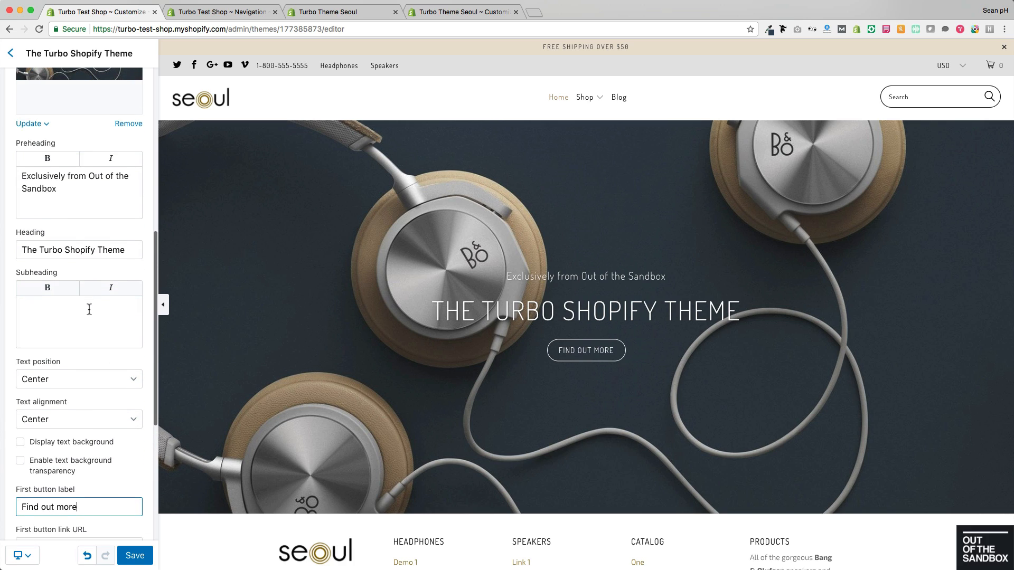
Step: Try the slide's text position at Left and set it to Right
click(94, 369)
click(90, 356)
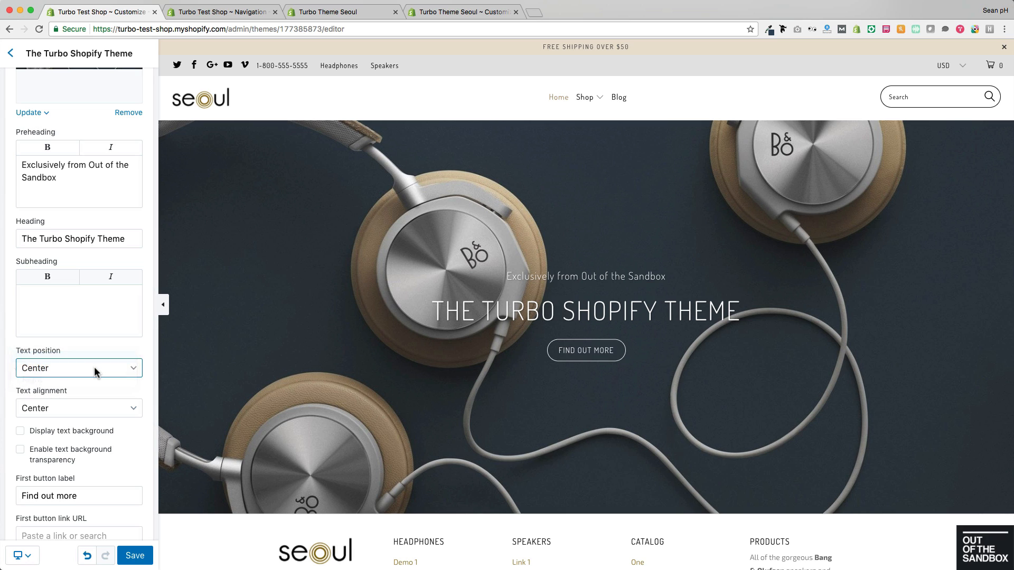
click(95, 374)
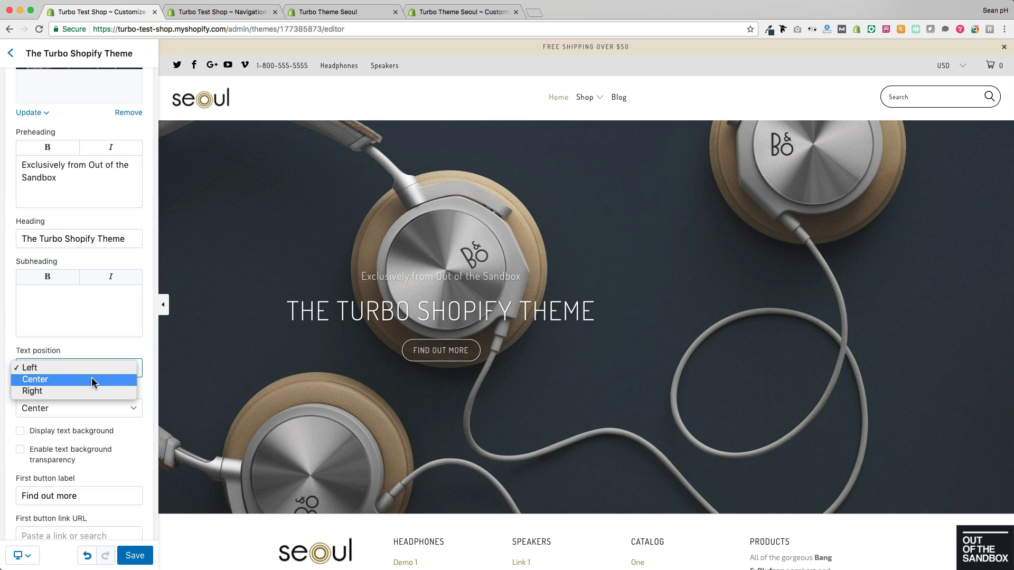
click(88, 388)
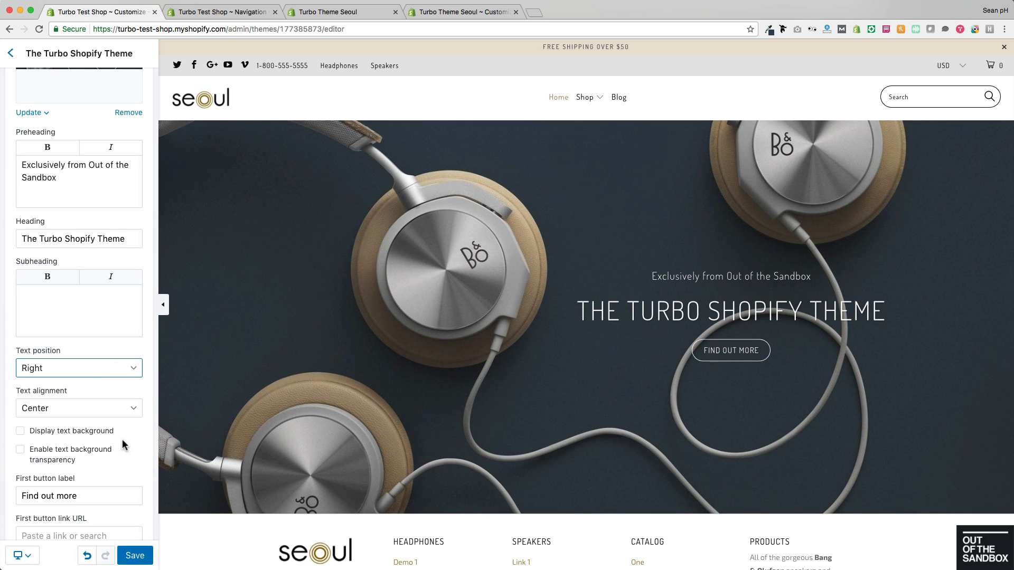
Step: Set the slide's text alignment to Right and display its text background with transparency enabled
click(127, 409)
click(100, 410)
key(Up)
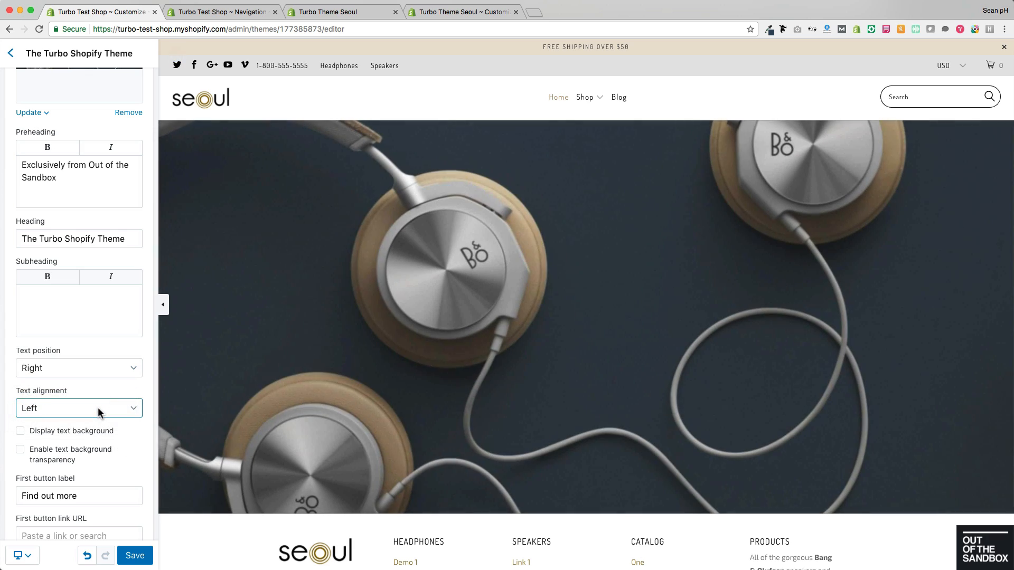
click(99, 414)
click(100, 432)
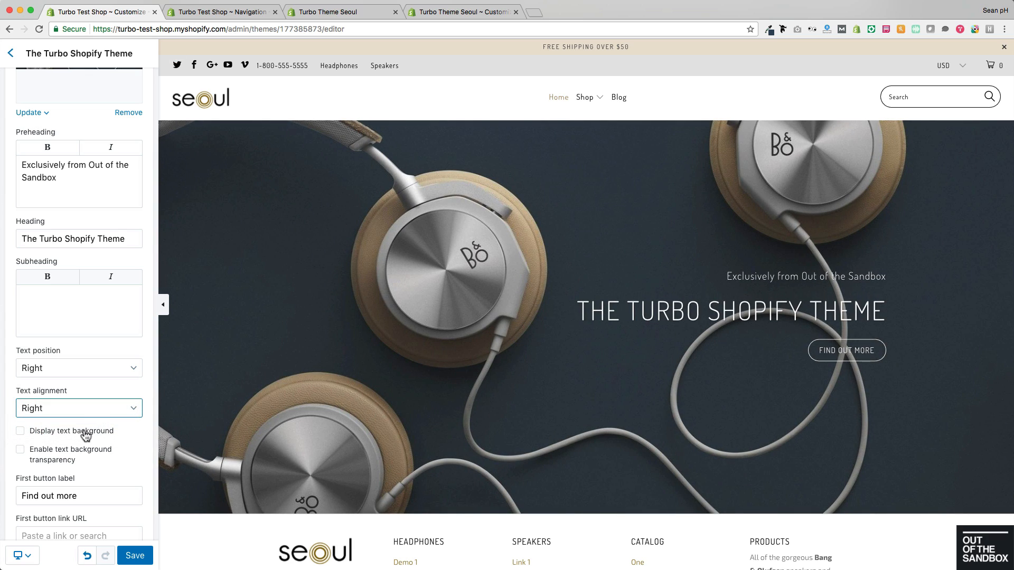
click(85, 436)
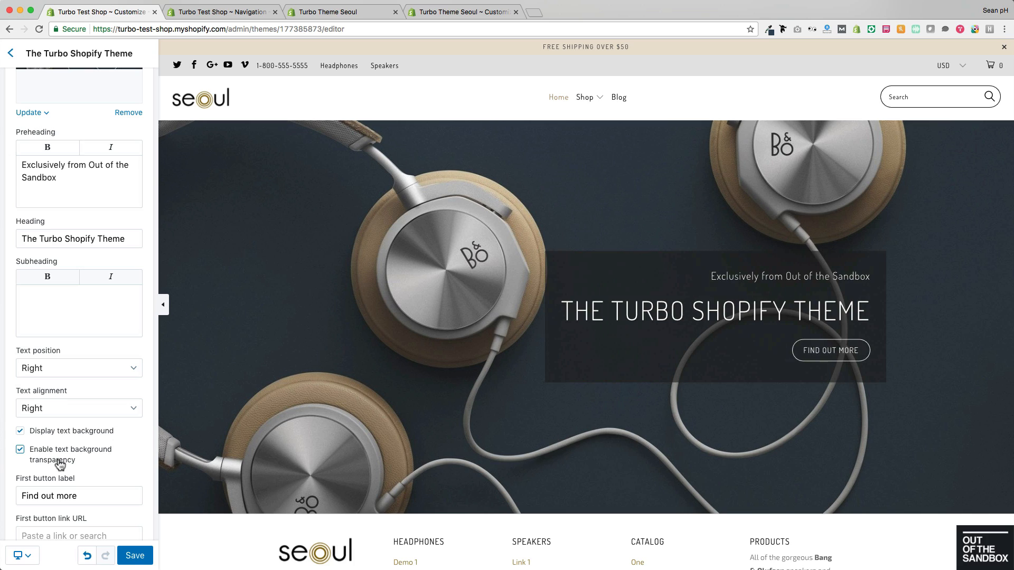
Step: Link the slide's first button to the About Us page
scroll(64, 463, down, 3)
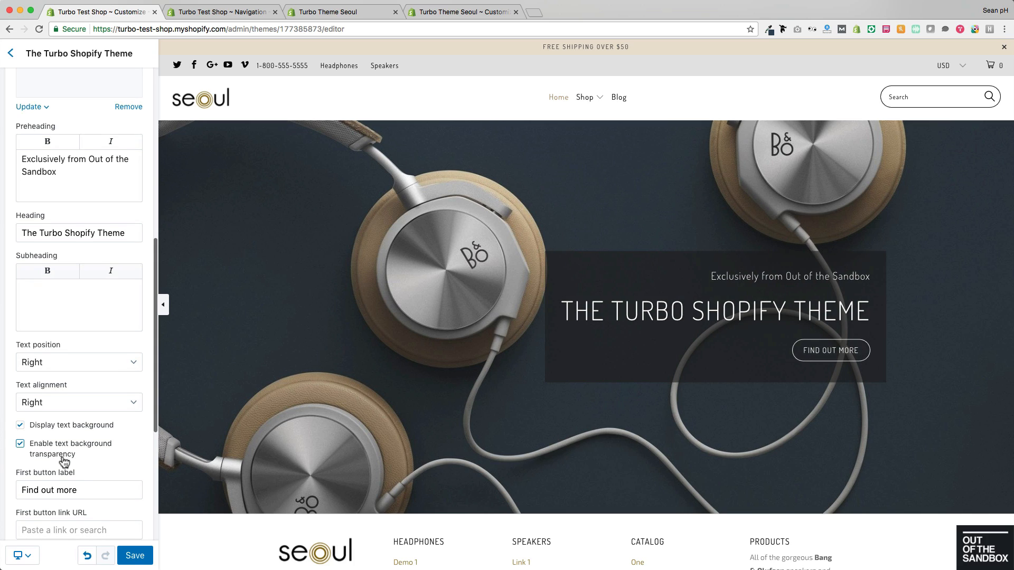
scroll(64, 462, down, 1)
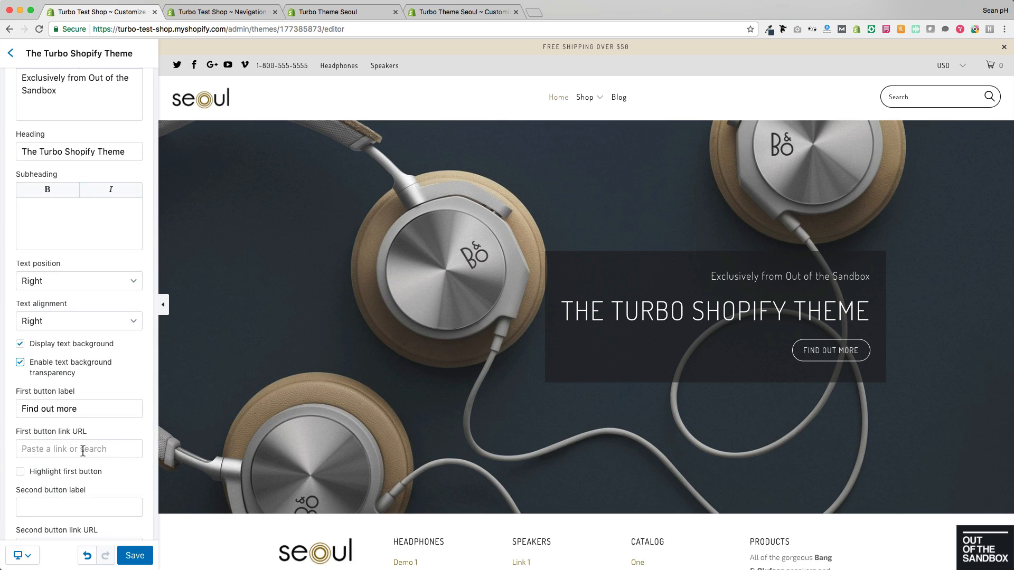
click(83, 449)
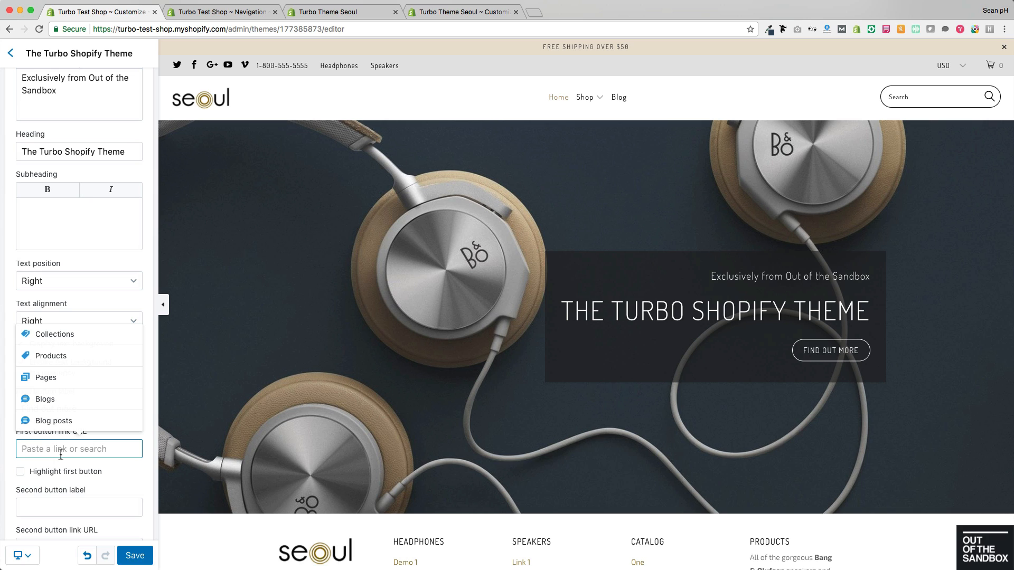
click(58, 377)
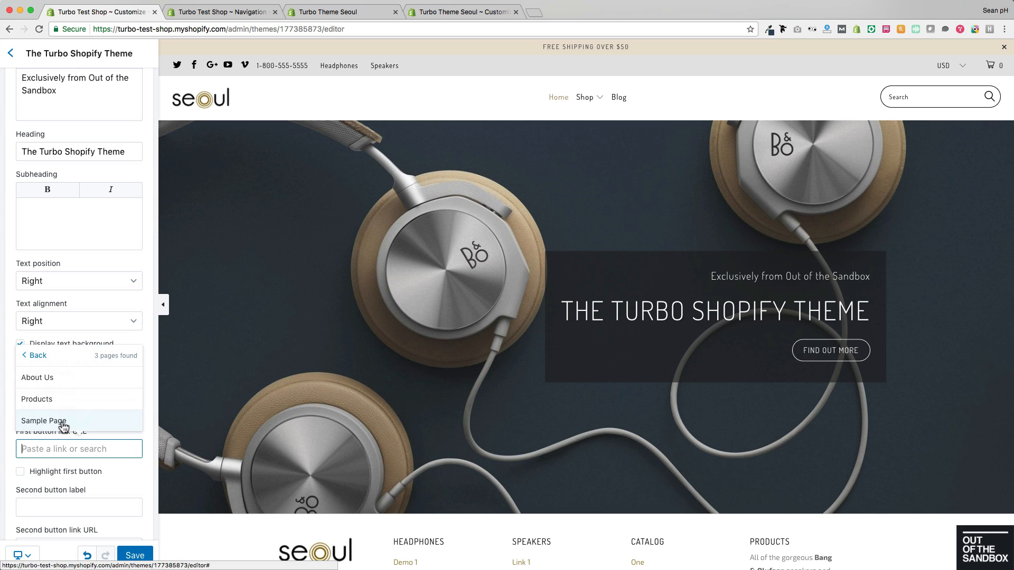
click(52, 399)
Step: Highlight the slide's first button and label the second button "Second Button", leaving its link empty
scroll(110, 481, down, 3)
scroll(106, 482, down, 1)
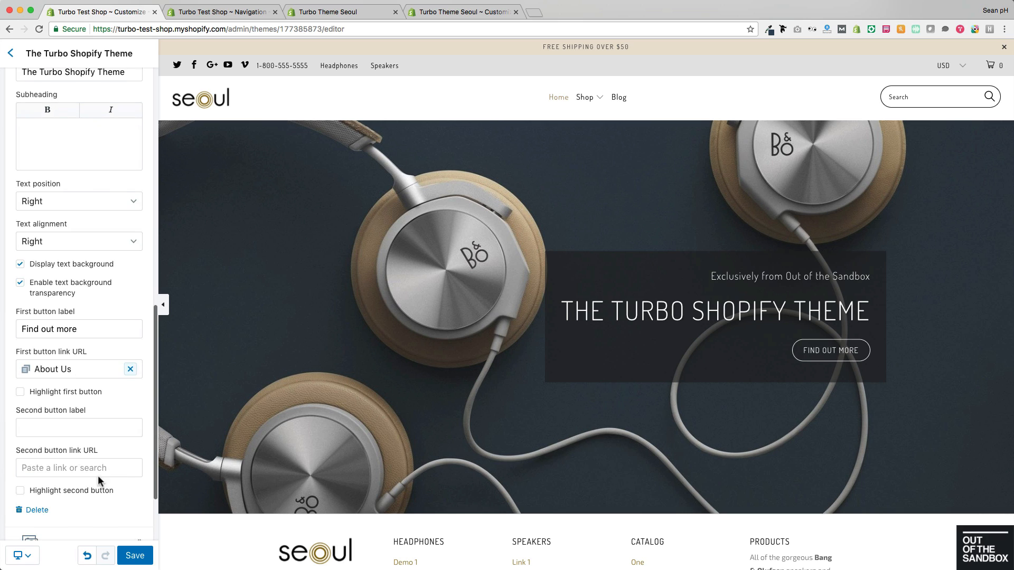
click(21, 393)
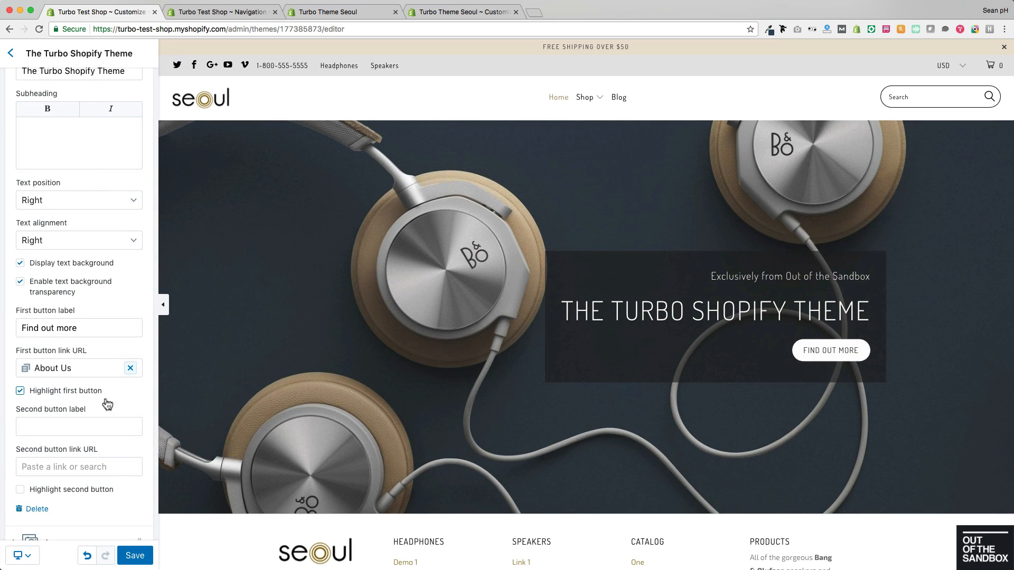
click(91, 427)
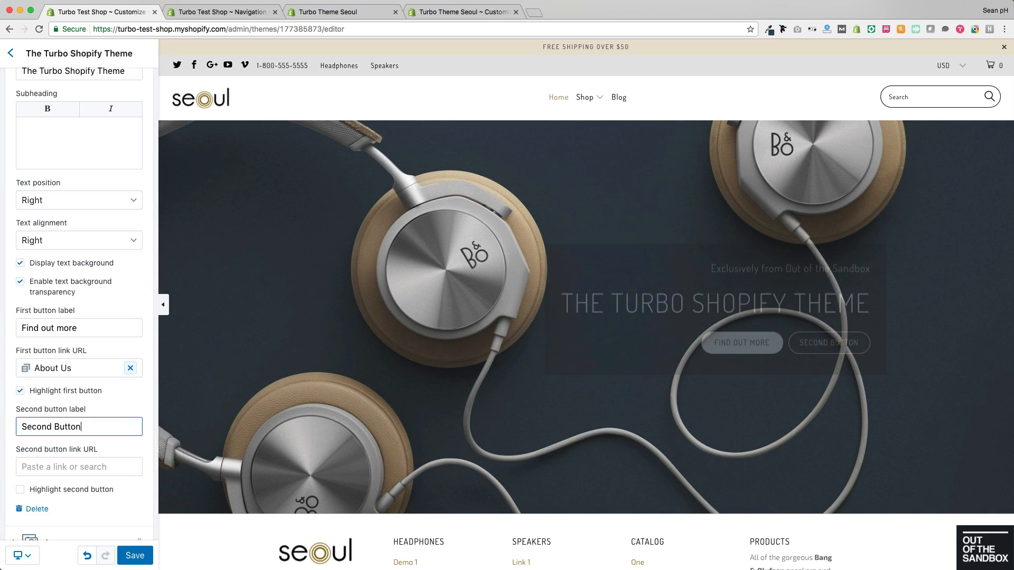
scroll(82, 439, down, 2)
click(84, 438)
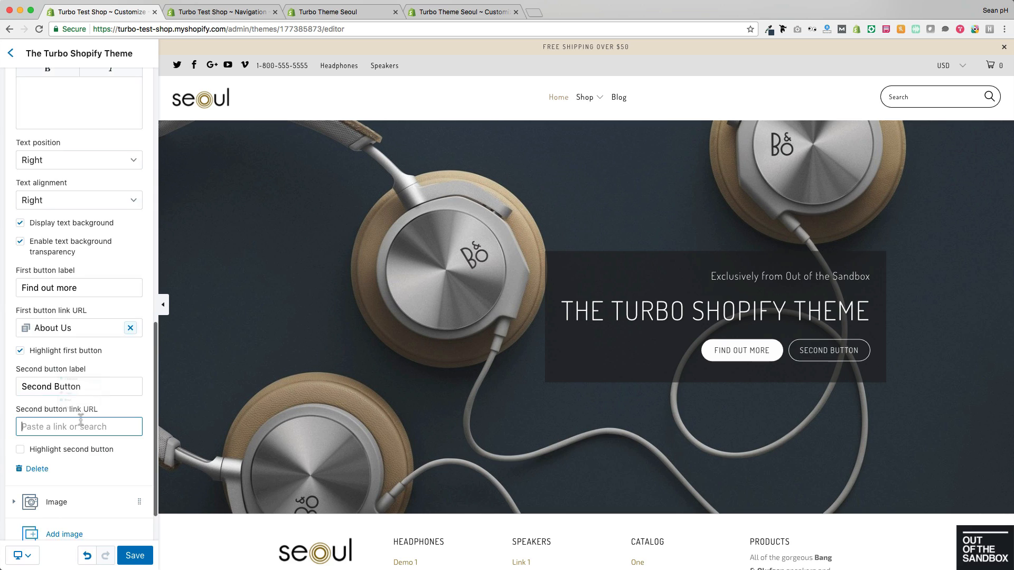
click(127, 448)
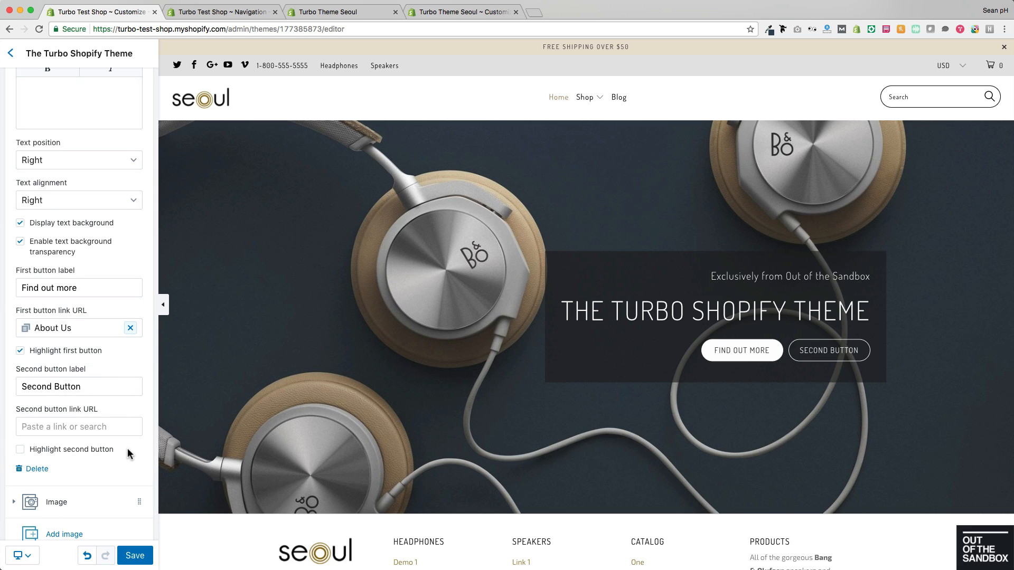
Step: Open the slideshow's second image slide and review its heading, subheading, text placement and button settings
scroll(126, 448, down, 1)
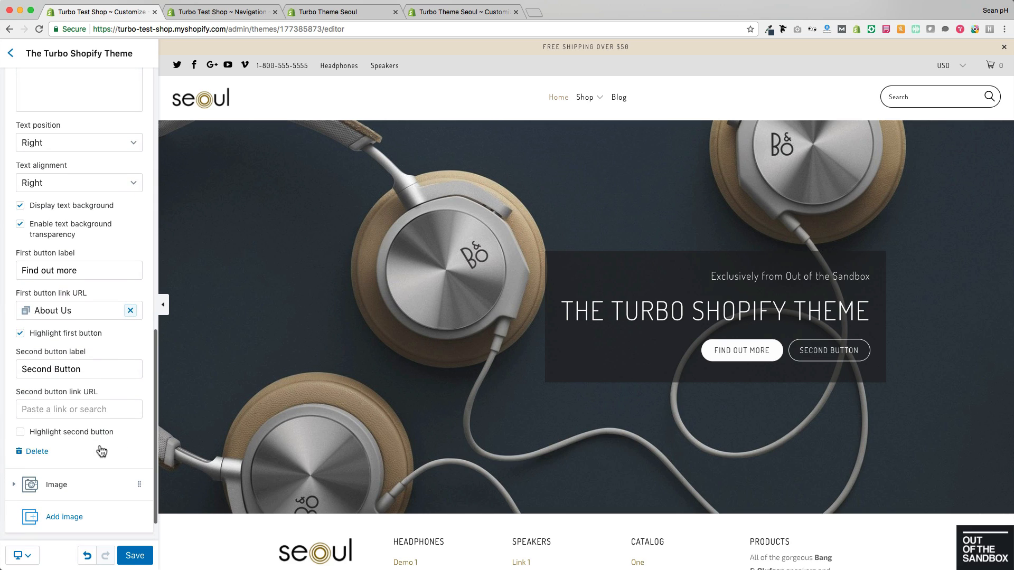
click(67, 483)
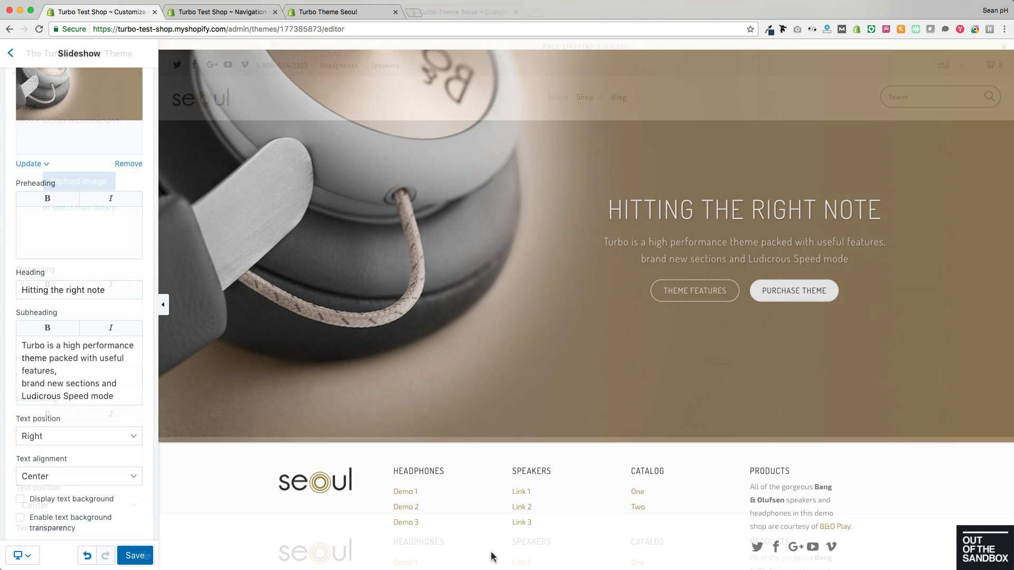
scroll(87, 152, down, 5)
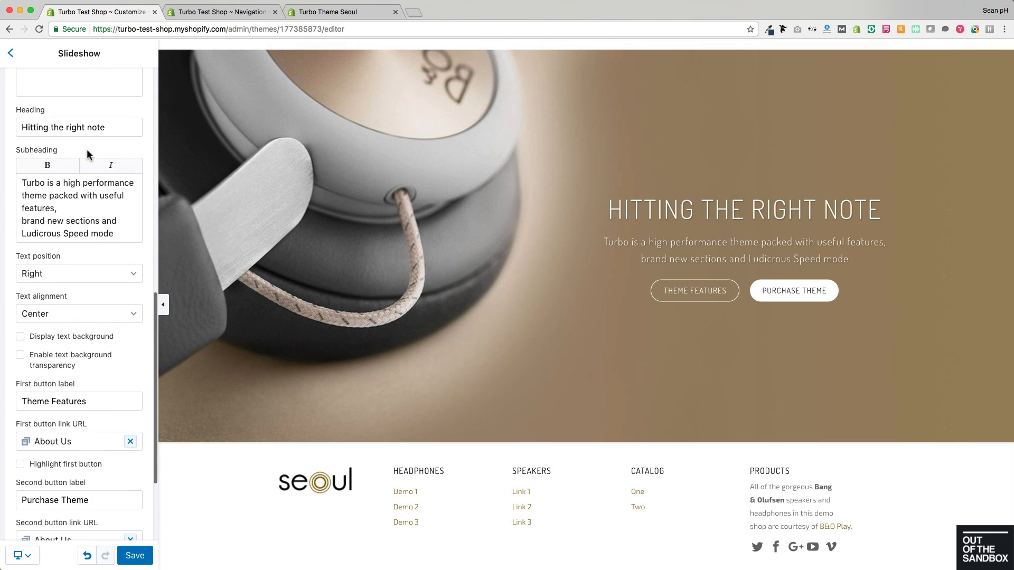
scroll(89, 151, up, 2)
scroll(87, 149, up, 3)
scroll(749, 197, up, 1)
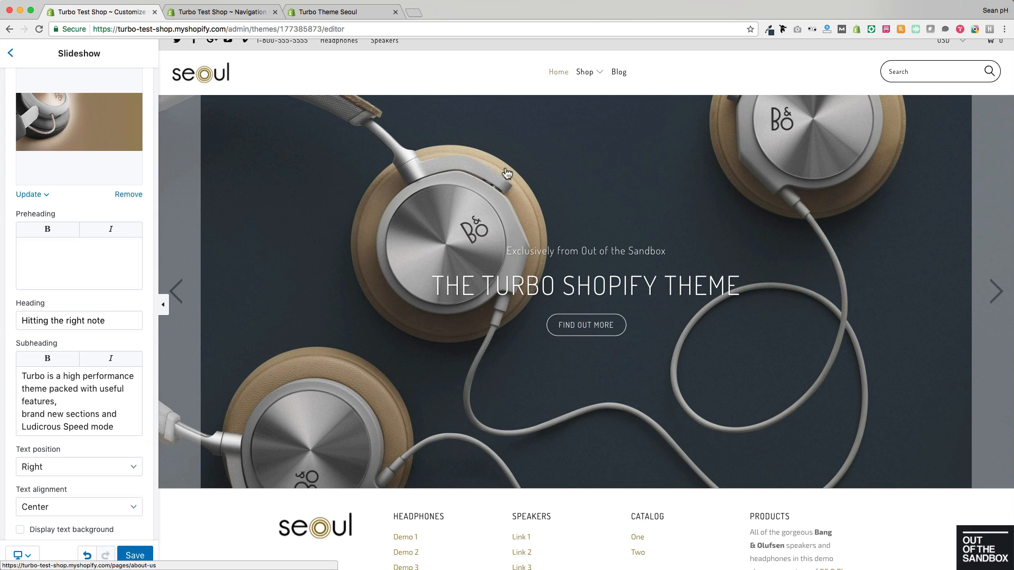
Step: Leave the slideshow settings and add a Featured collection section to the home page
click(11, 53)
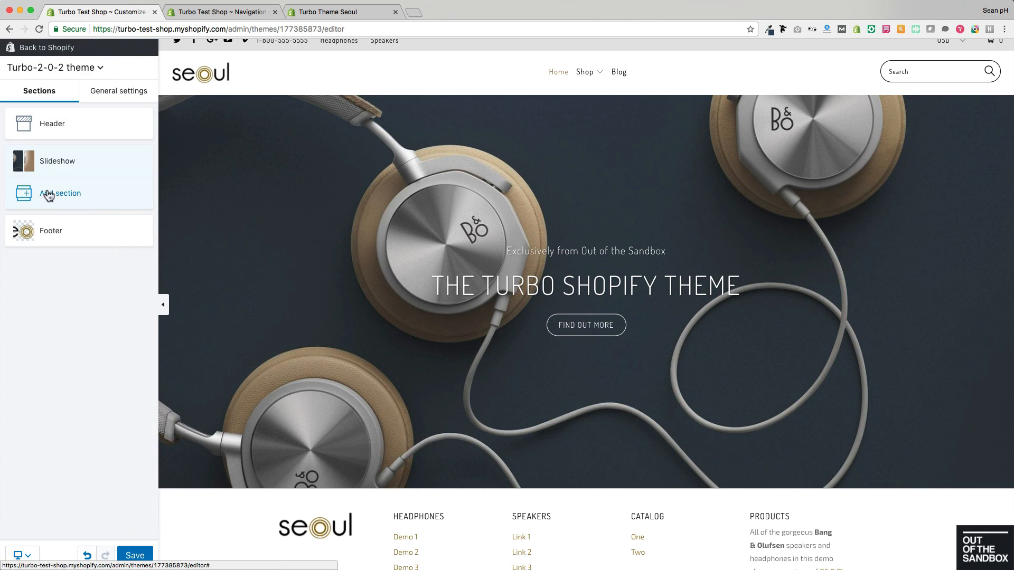
click(68, 196)
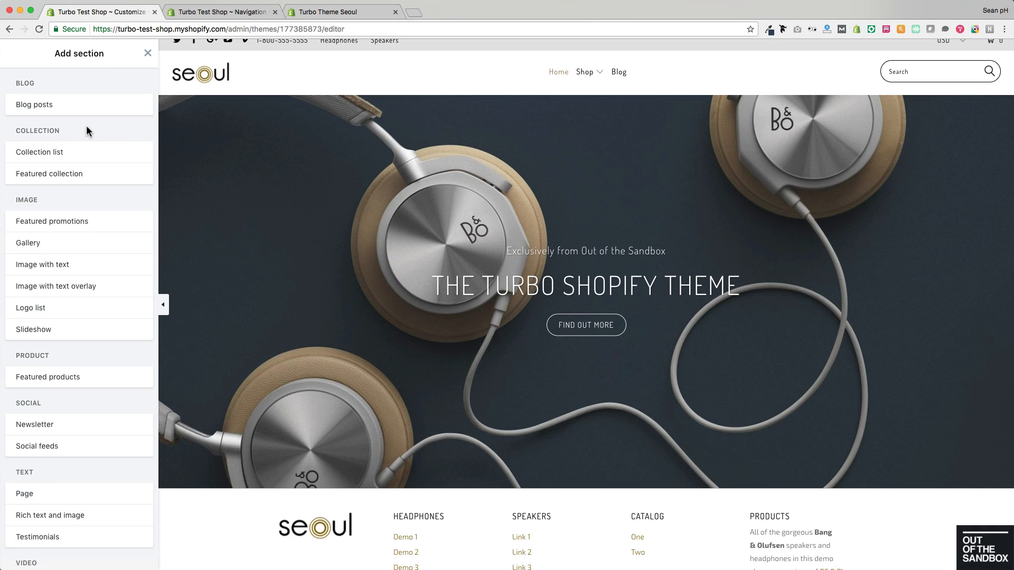
click(44, 176)
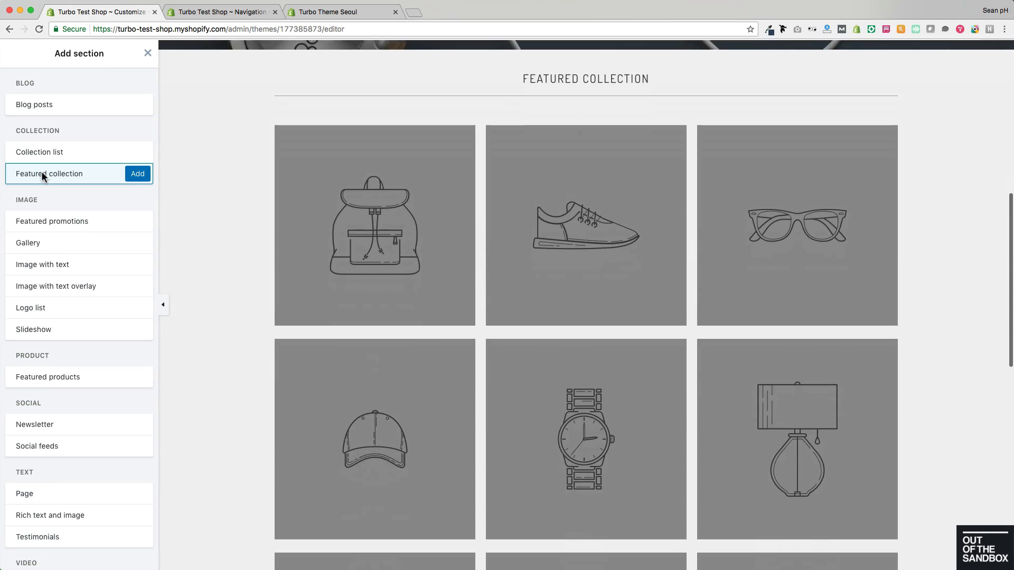
click(138, 174)
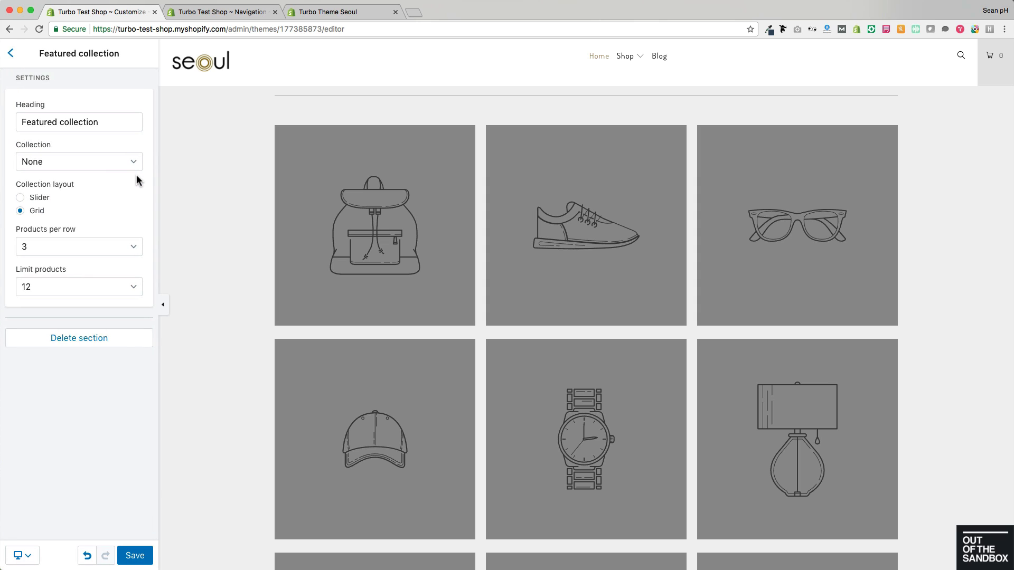
Step: Assign the Speakers collection to the featured collection section and set its heading to "The Speaker Collection"
click(99, 165)
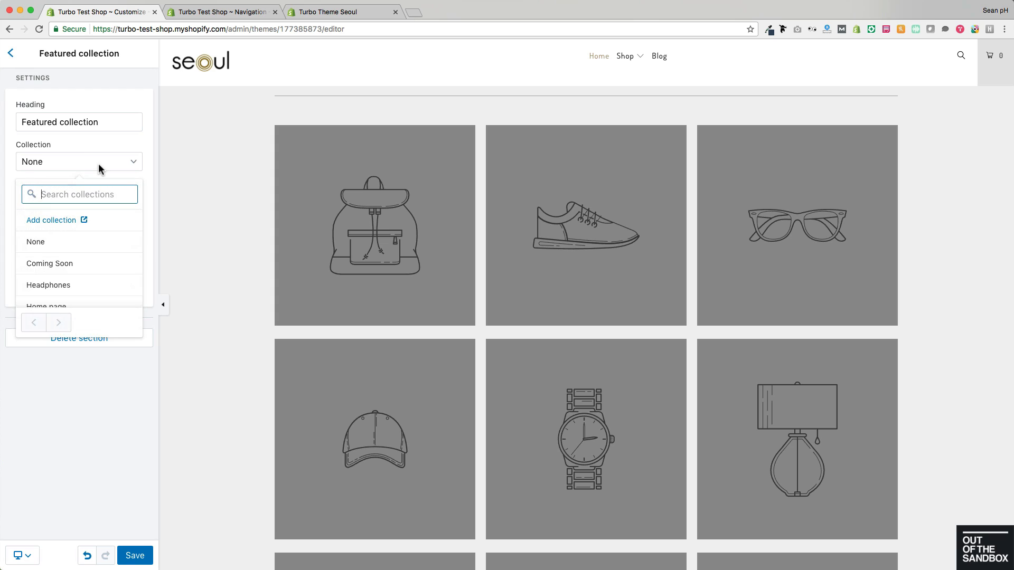
scroll(102, 264, down, 2)
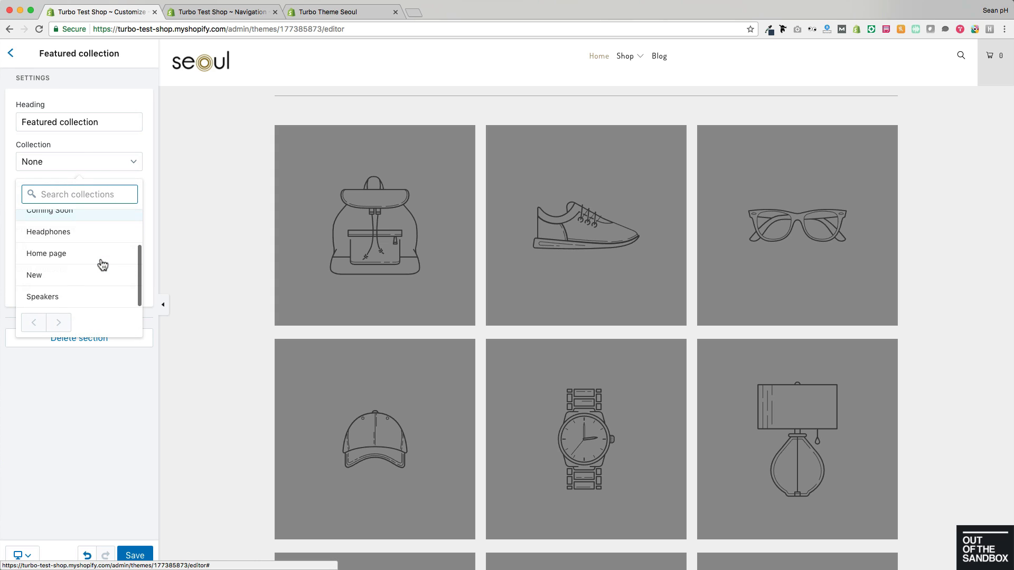
click(54, 295)
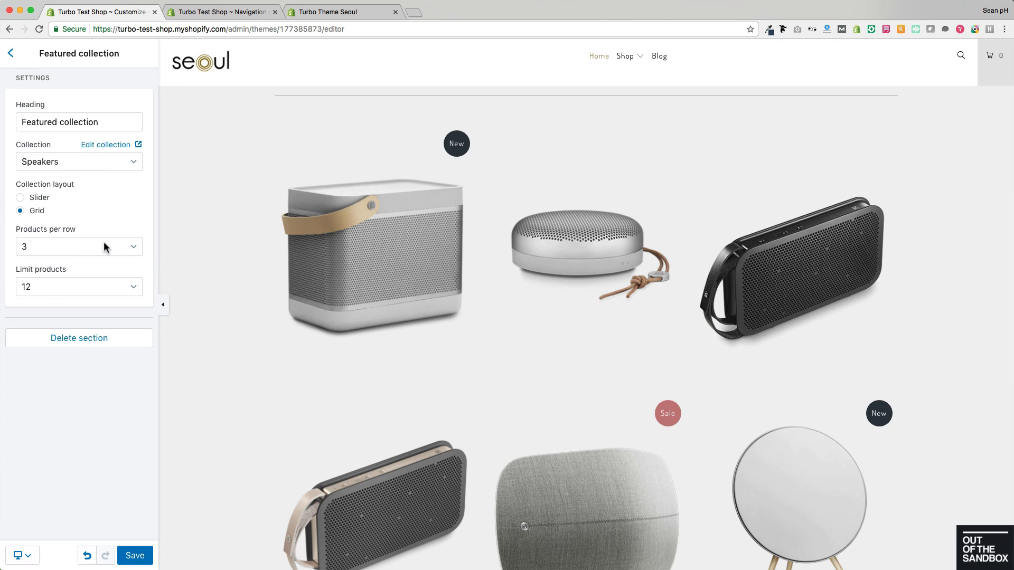
scroll(265, 298, up, 3)
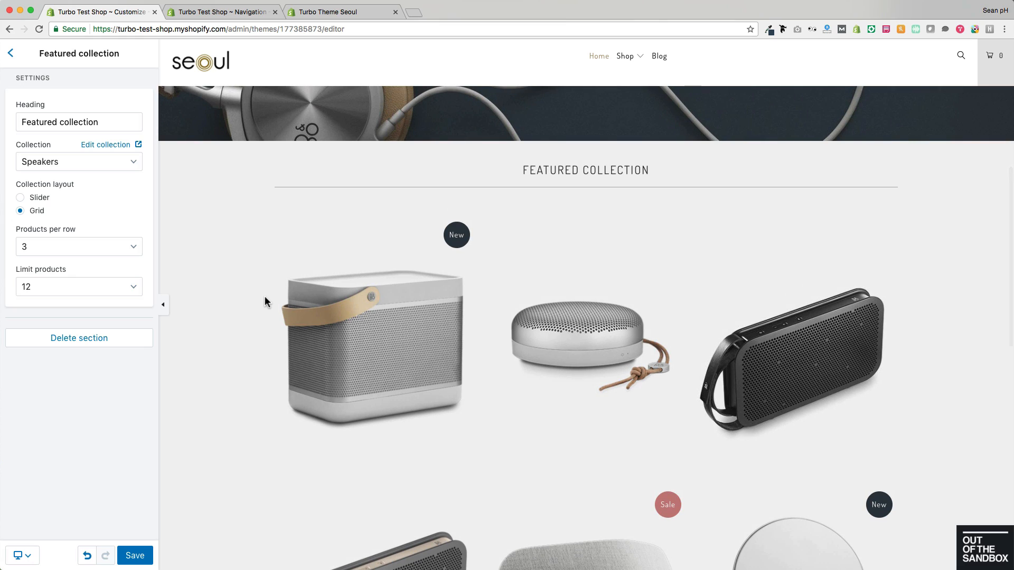
click(112, 121)
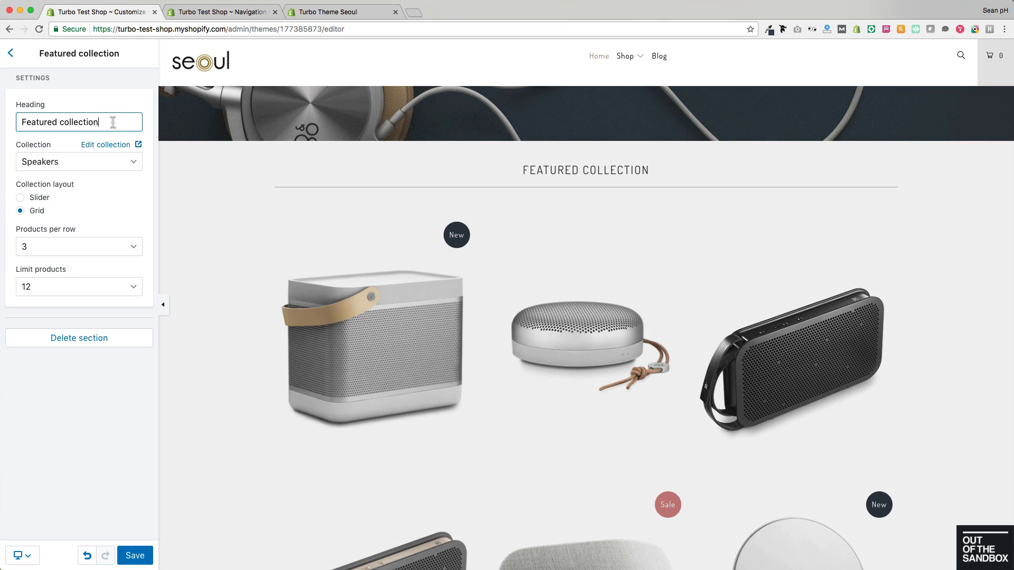
key(super+a)
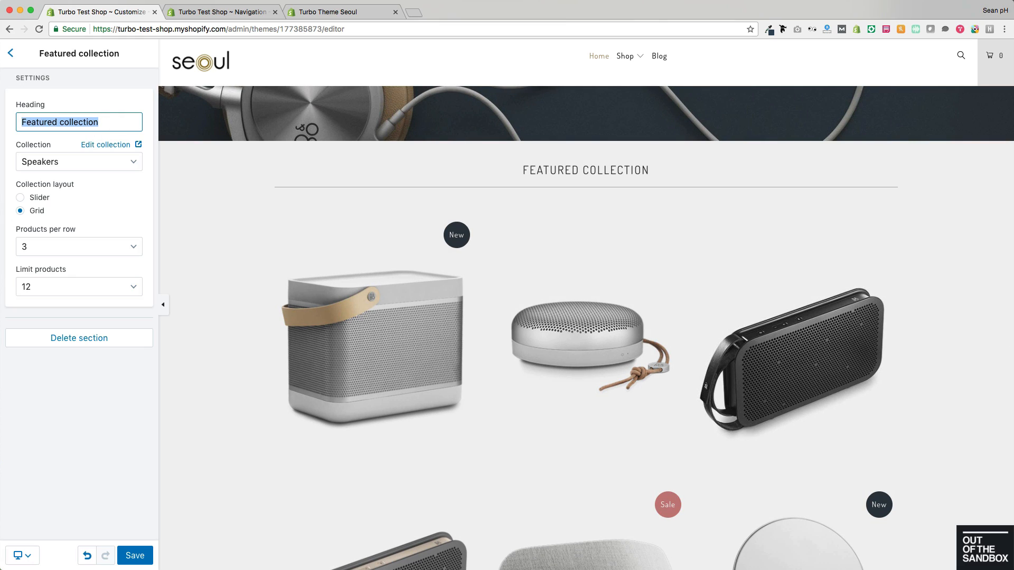
text(The Speaker Collection)
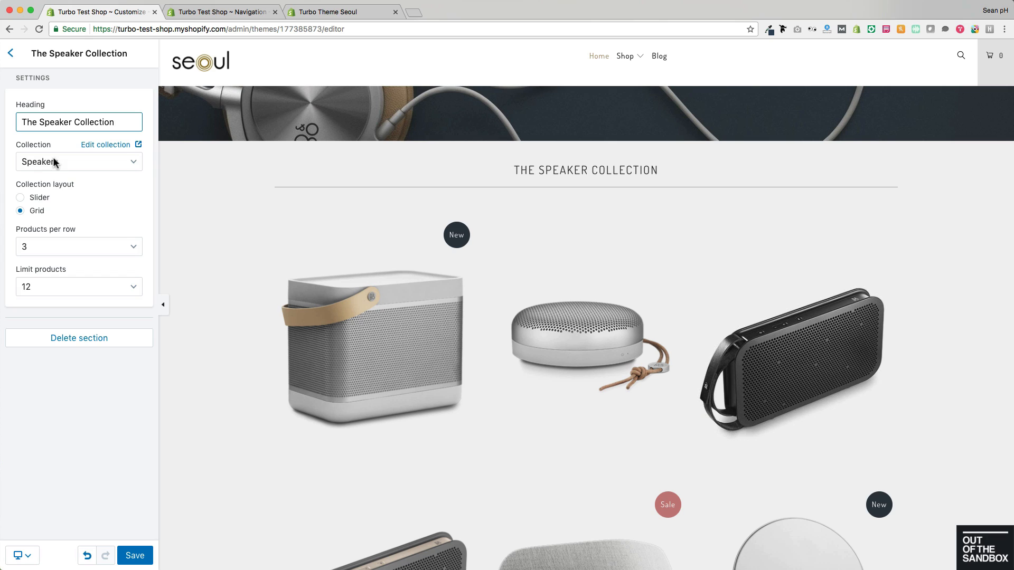
Step: Change the speaker section's collection layout to Slider and advance through its products in the preview
click(83, 218)
scroll(370, 233, down, 2)
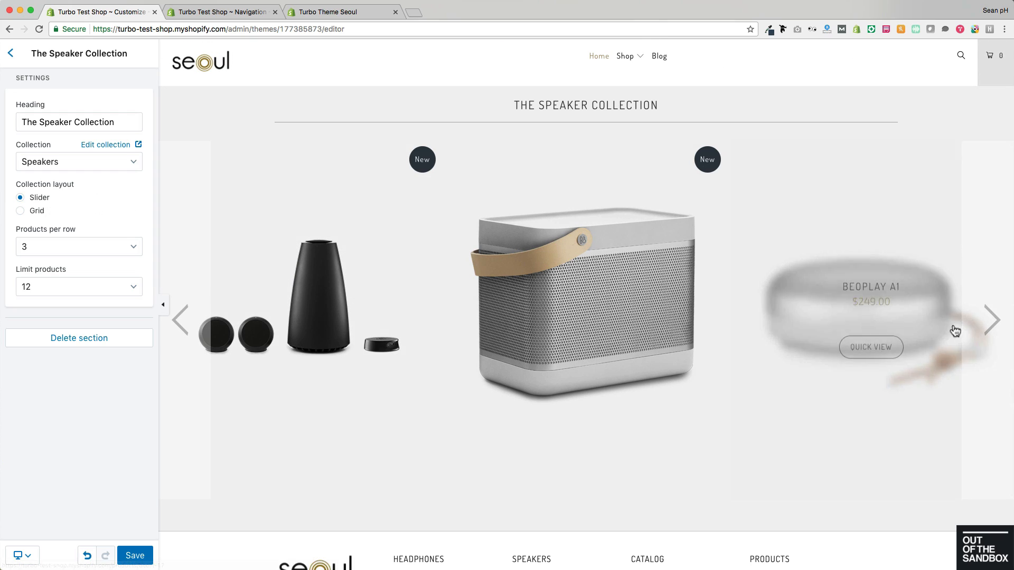
click(978, 295)
click(977, 295)
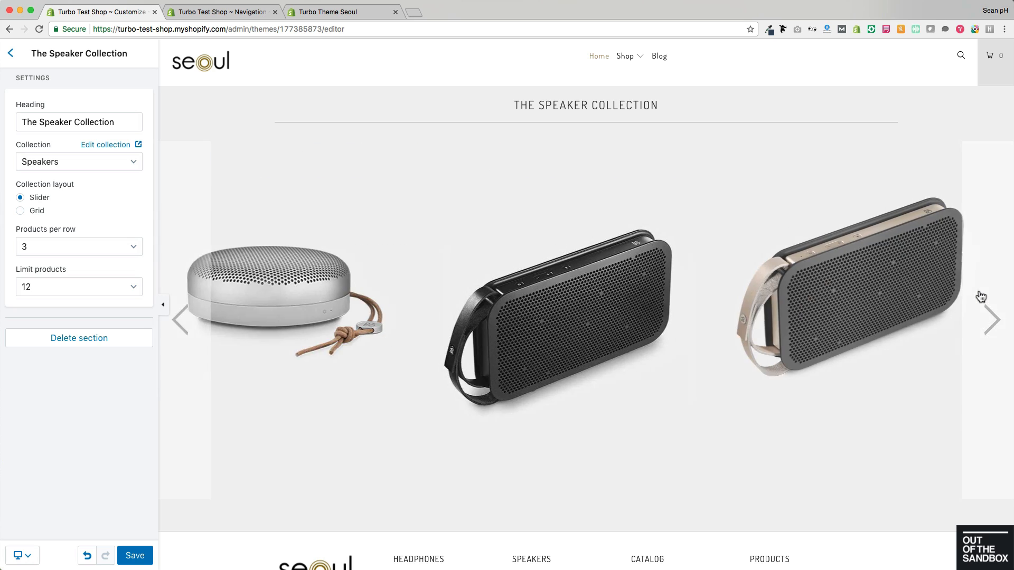
click(981, 297)
click(981, 296)
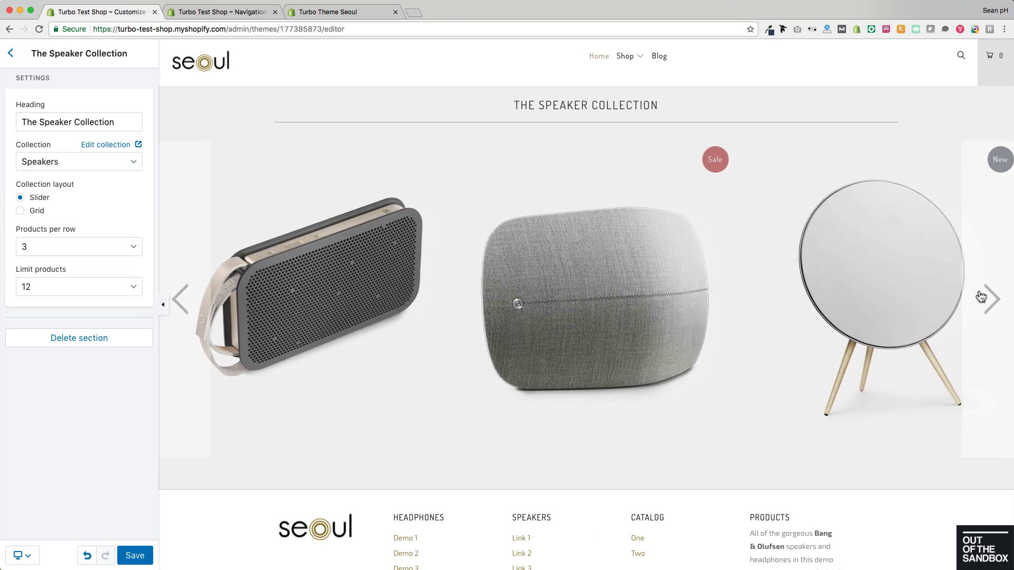
click(983, 297)
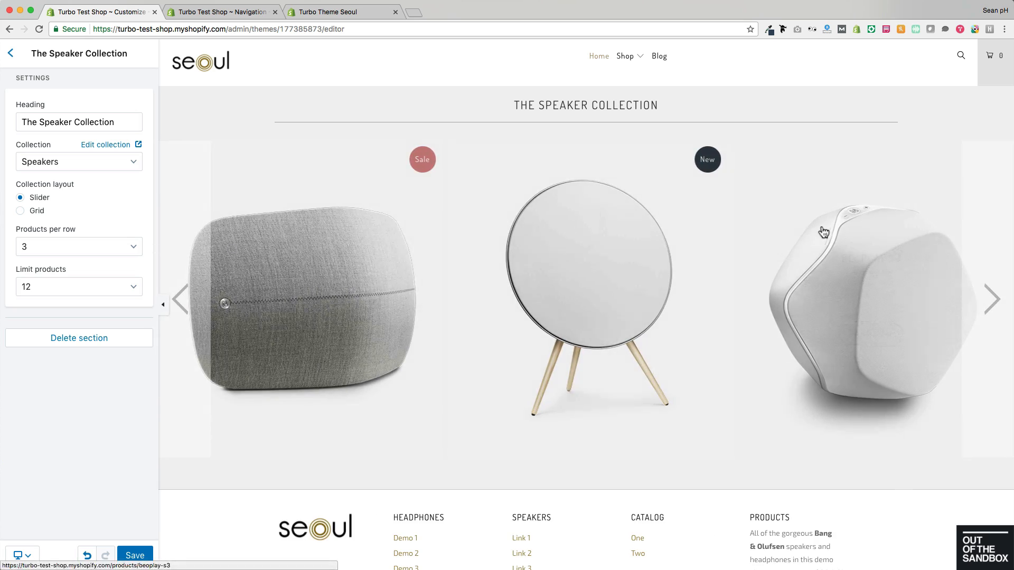
Step: Try the speaker section as a slider with 5 products per row and as a Grid with 4 per row
click(84, 246)
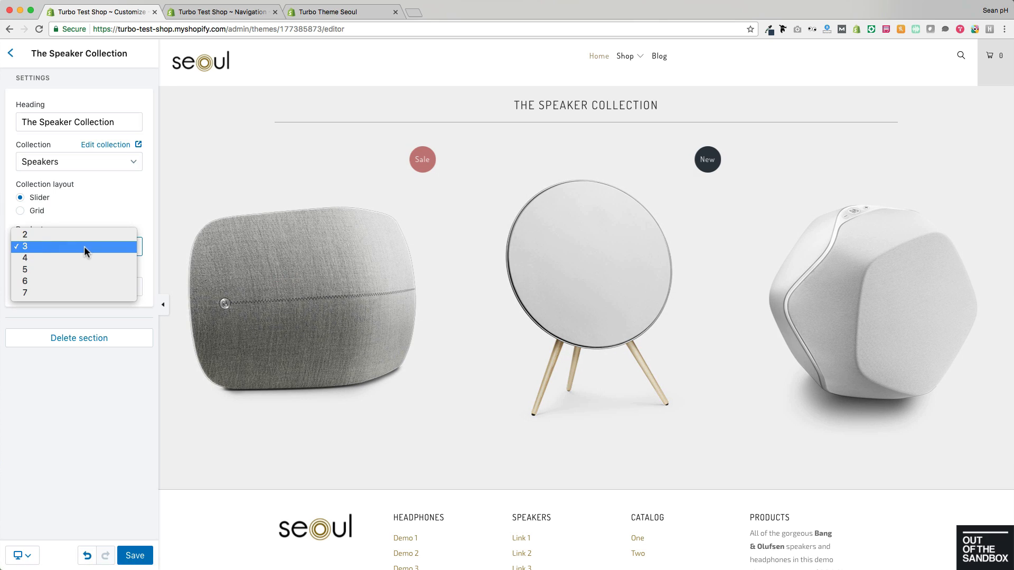
click(76, 268)
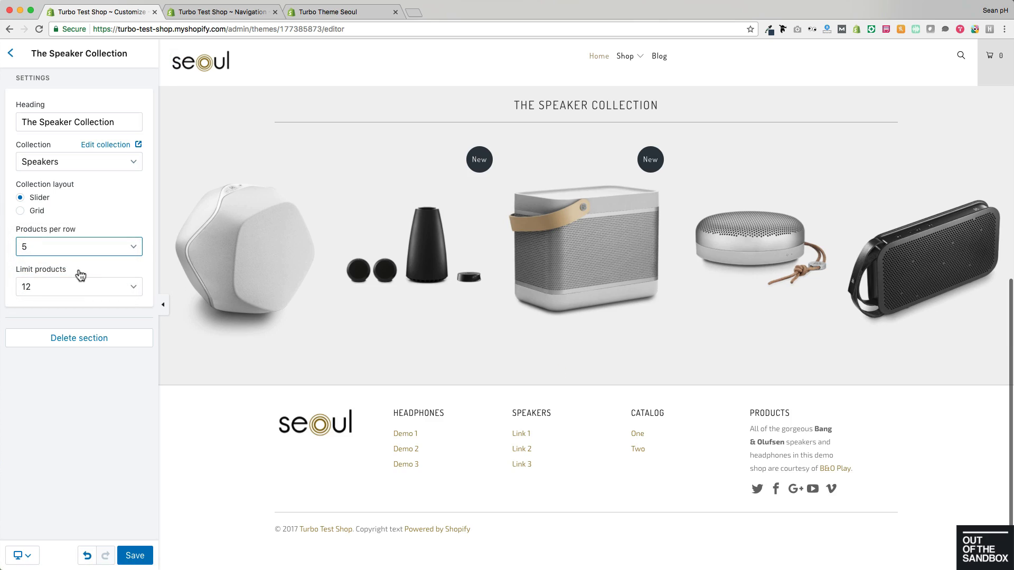
click(39, 212)
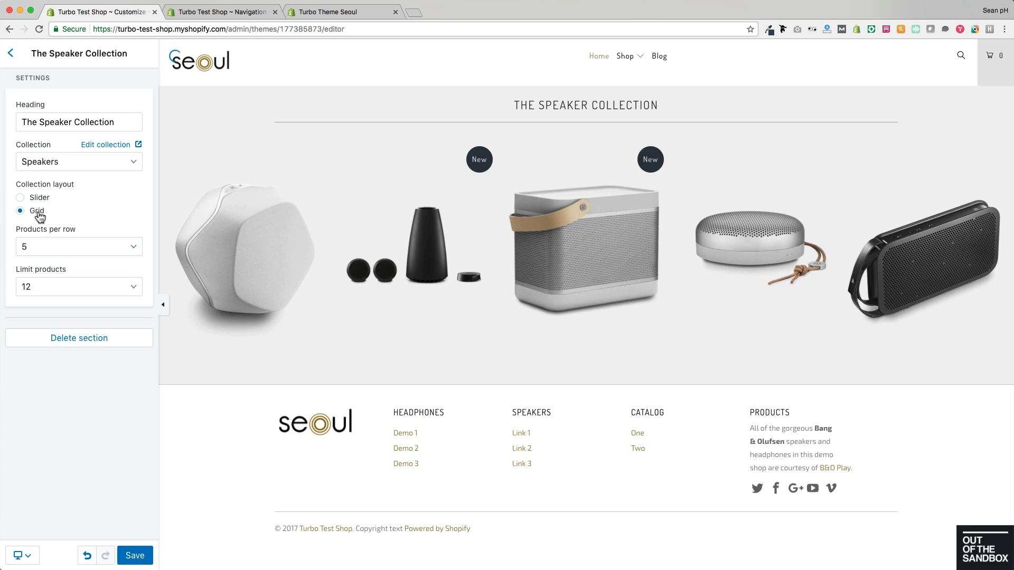
click(42, 238)
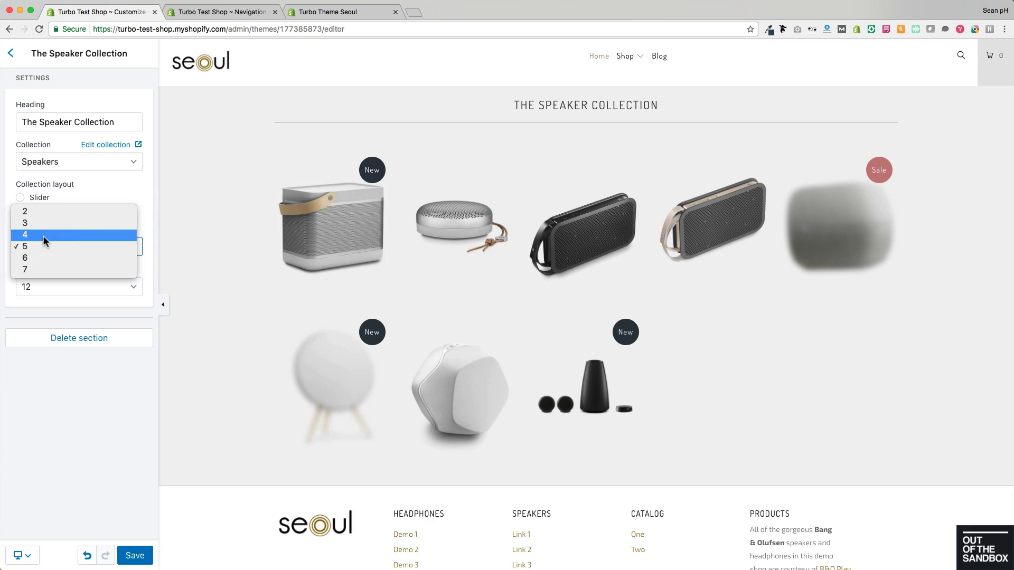
click(43, 234)
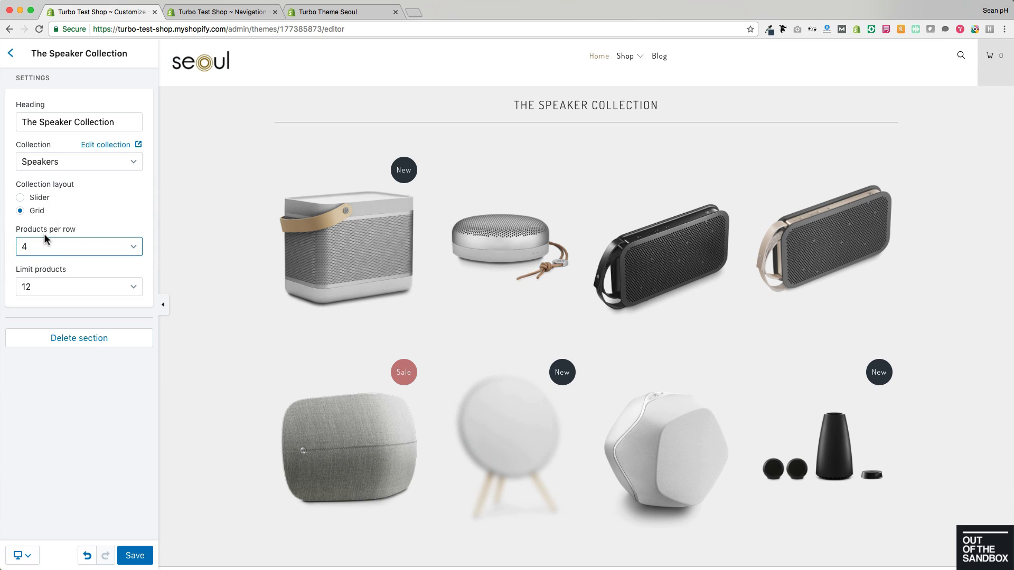
Step: Set the speaker section to the Slider layout with 5 products per row and a limit of 12 products, and save it
click(55, 284)
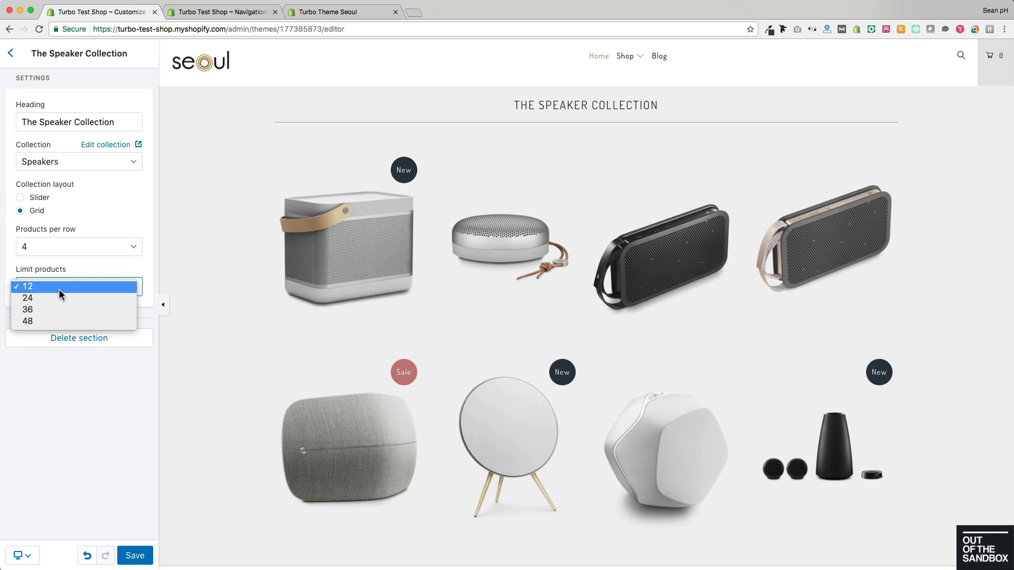
click(97, 374)
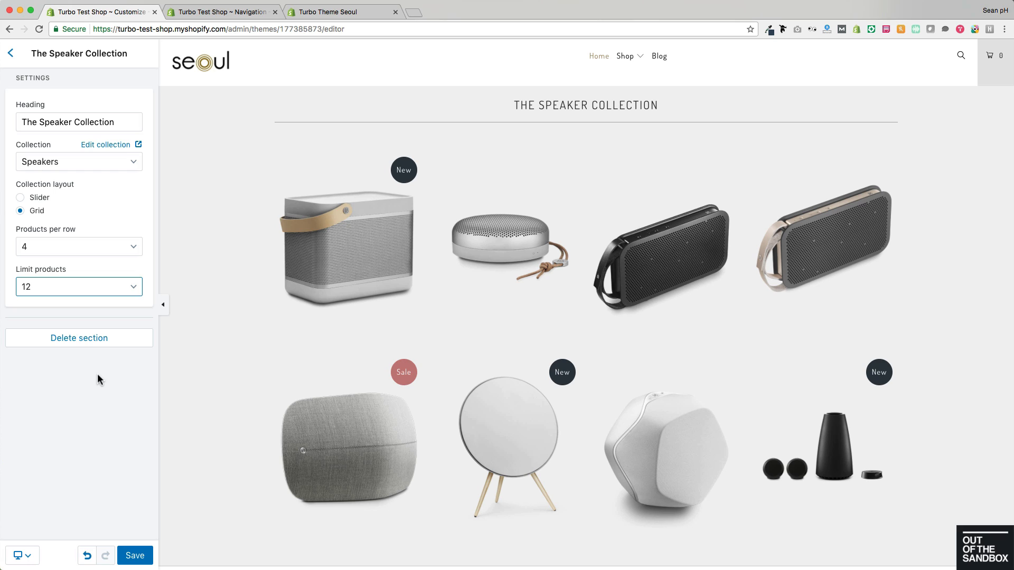
click(36, 200)
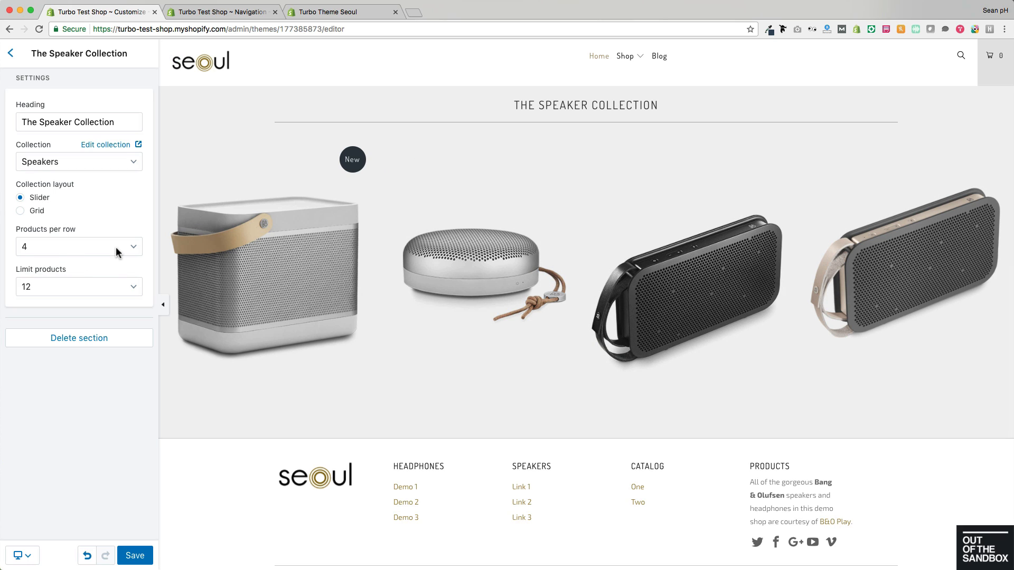
click(117, 248)
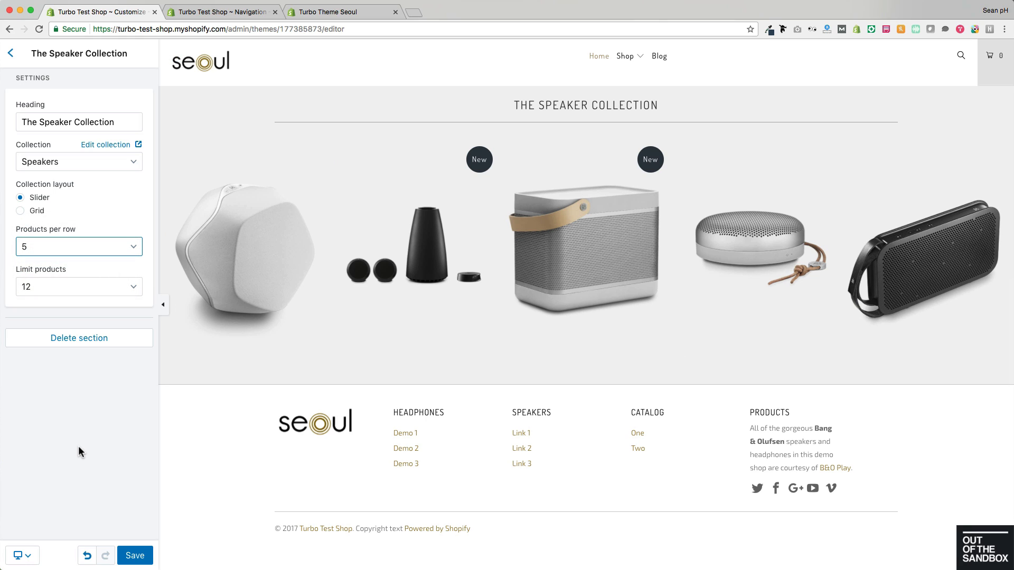
click(135, 556)
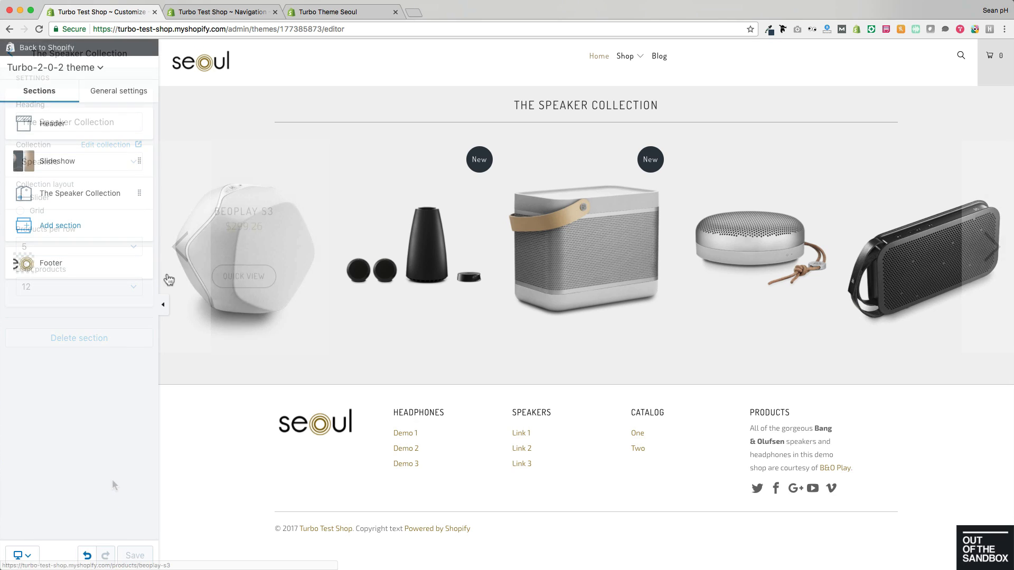
Step: Return to the home page sections and add an Image with text section below the speaker collection
click(75, 236)
scroll(81, 219, down, 1)
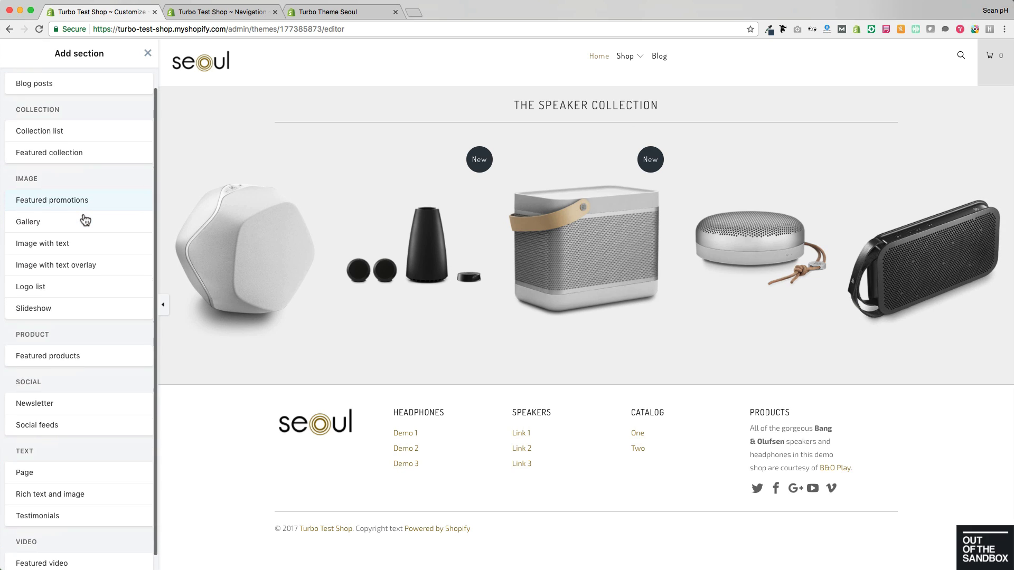
click(33, 239)
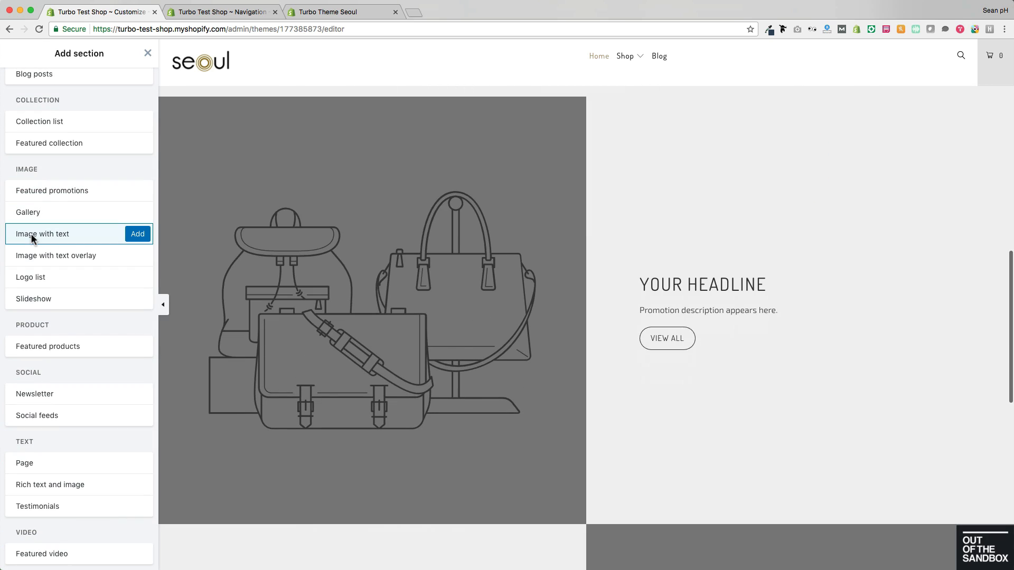
click(137, 234)
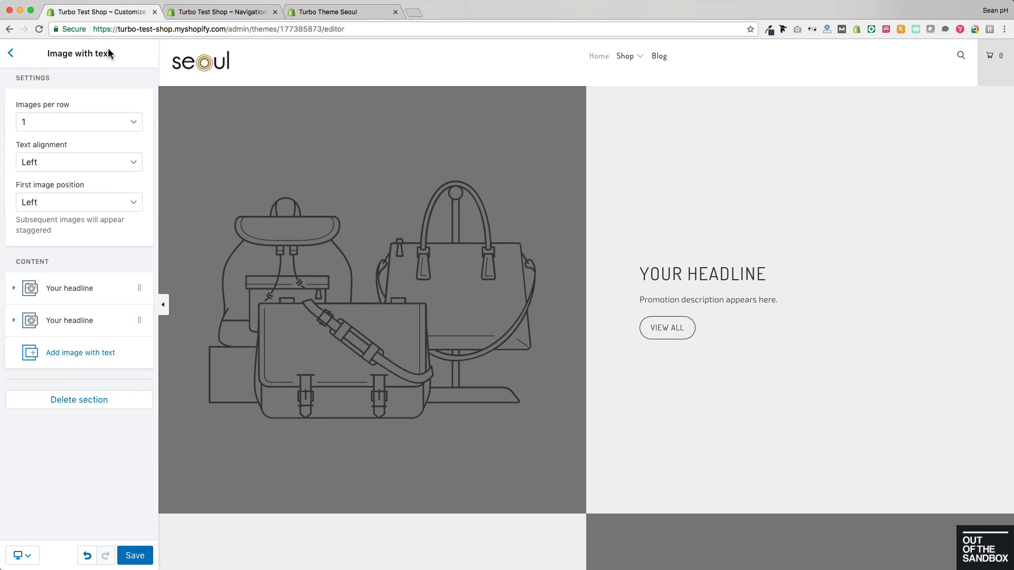
Step: Try 2 images per row in the Image with text section and return it to 1
click(85, 124)
click(85, 134)
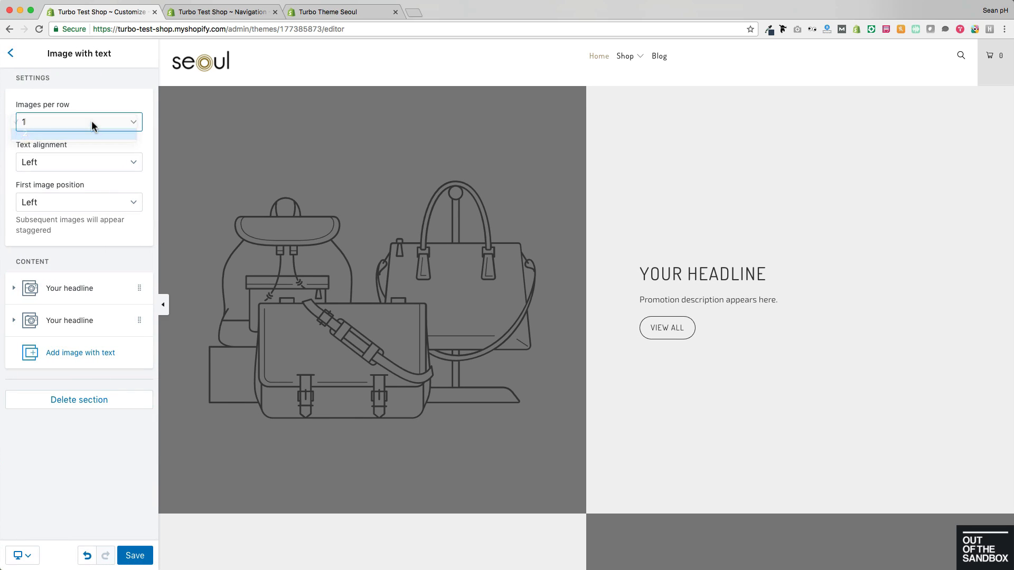
click(93, 118)
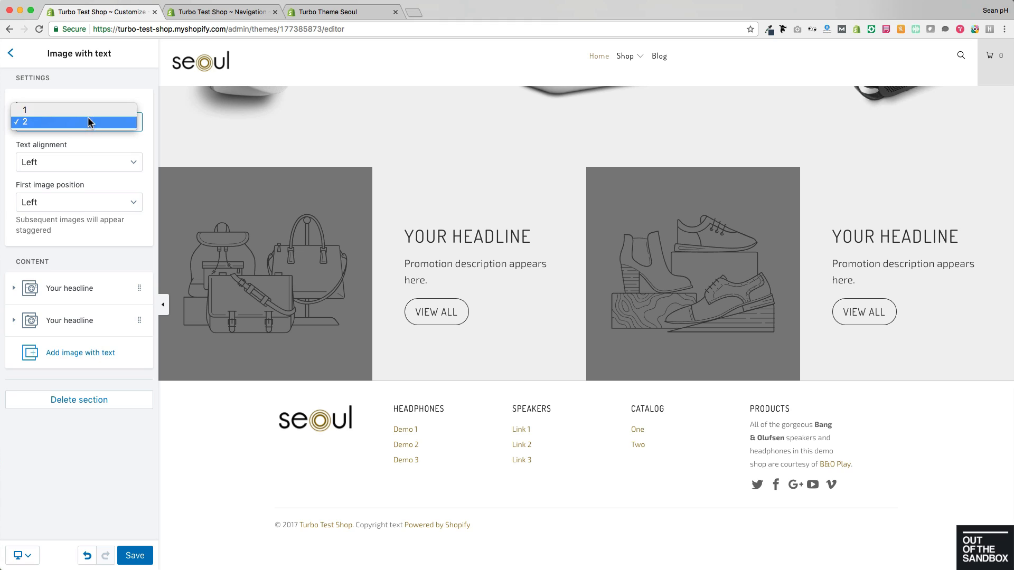
click(87, 109)
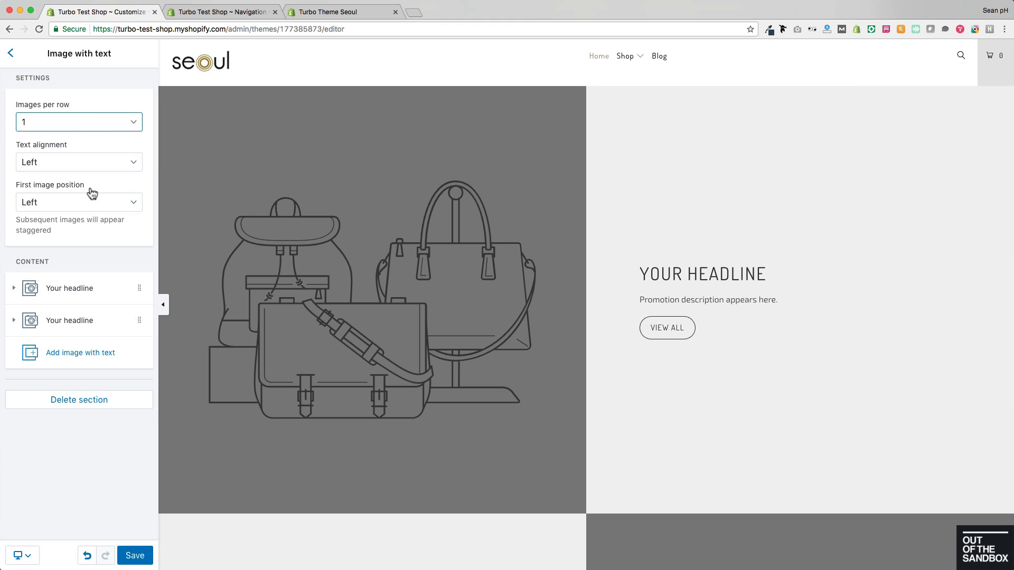
Step: Try the text alignment options of the Image with text section, ending with Right
click(105, 161)
click(94, 170)
click(100, 162)
click(95, 172)
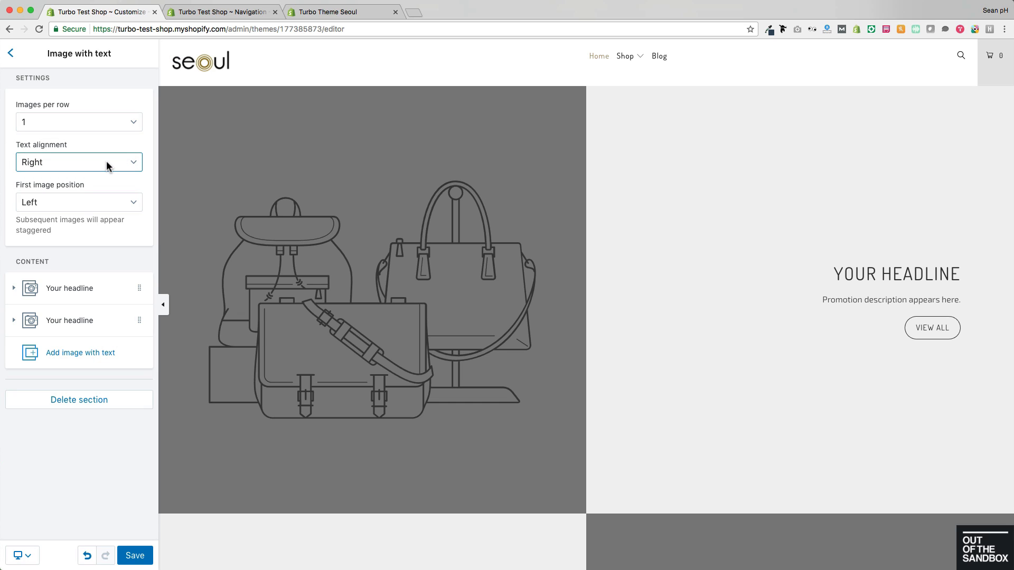
Step: Try the first image position at Right, return it to Left, and compare the layouts in the preview
scroll(400, 204, up, 3)
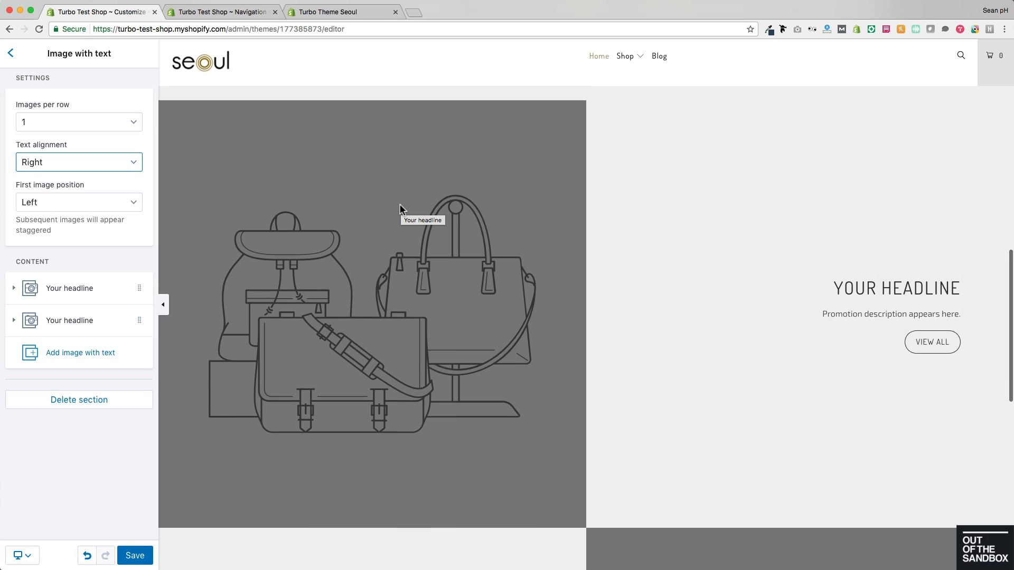
scroll(400, 204, down, 3)
click(96, 202)
click(87, 214)
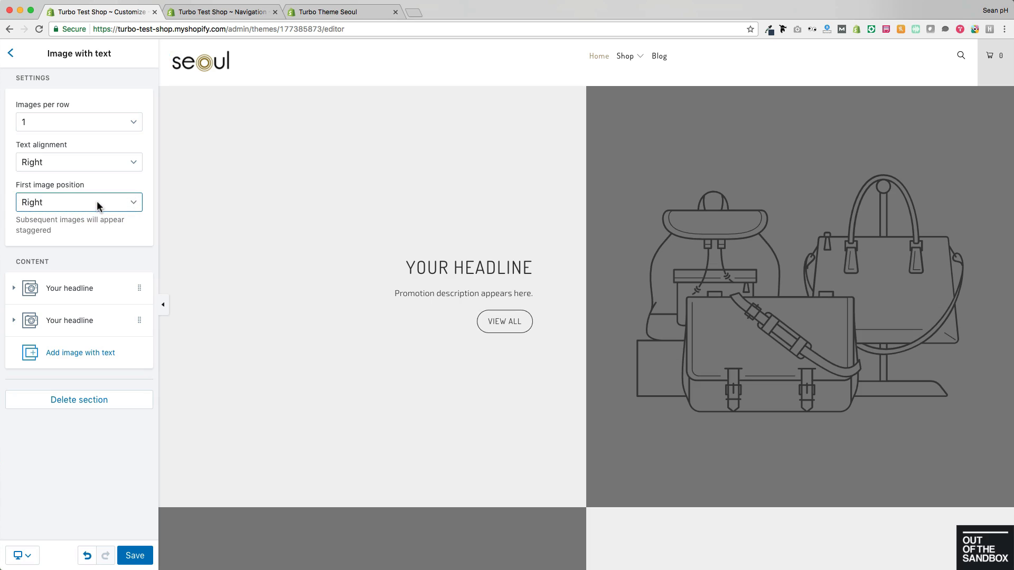
click(97, 205)
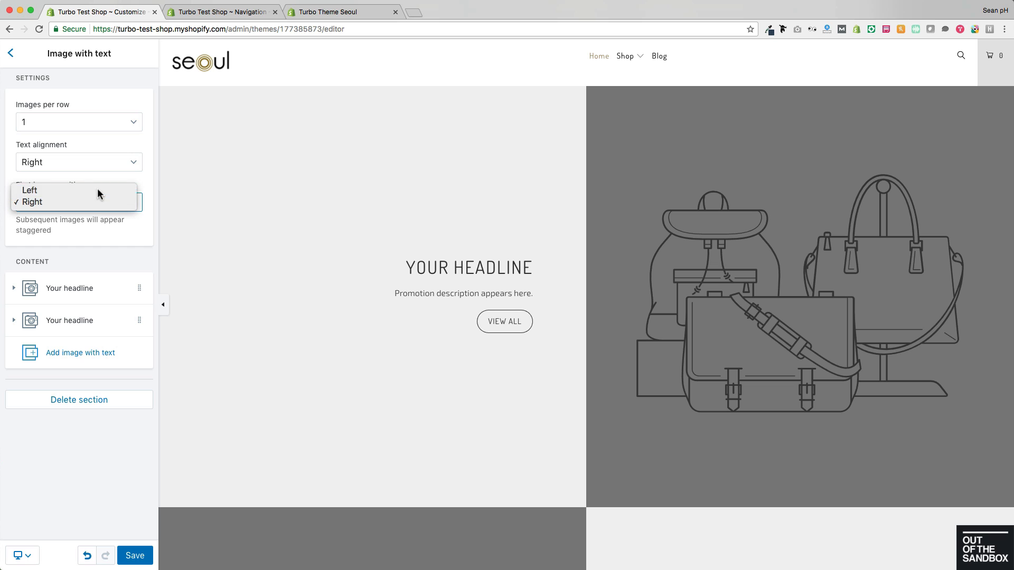
click(98, 188)
scroll(378, 201, down, 5)
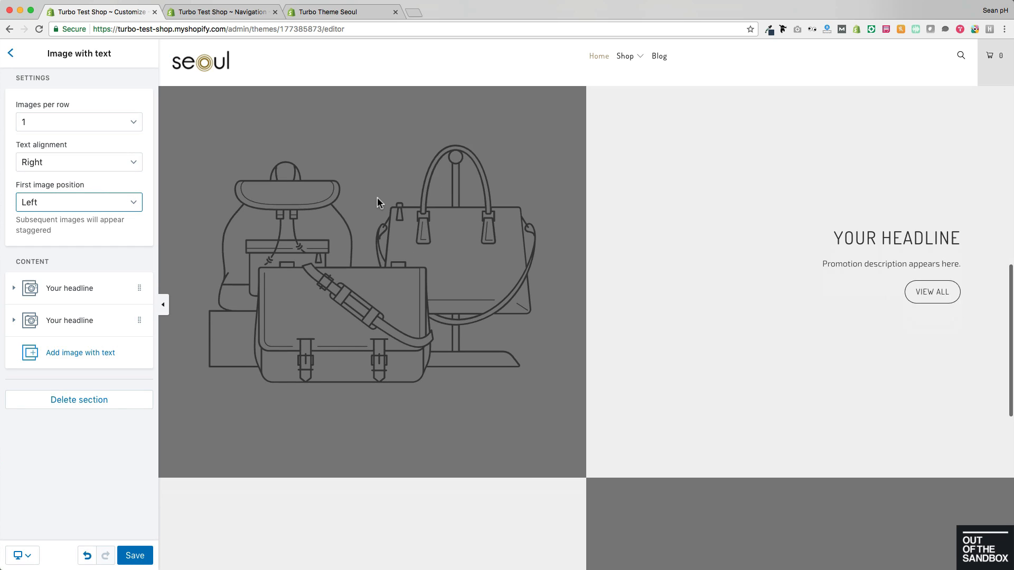
scroll(434, 273, up, 5)
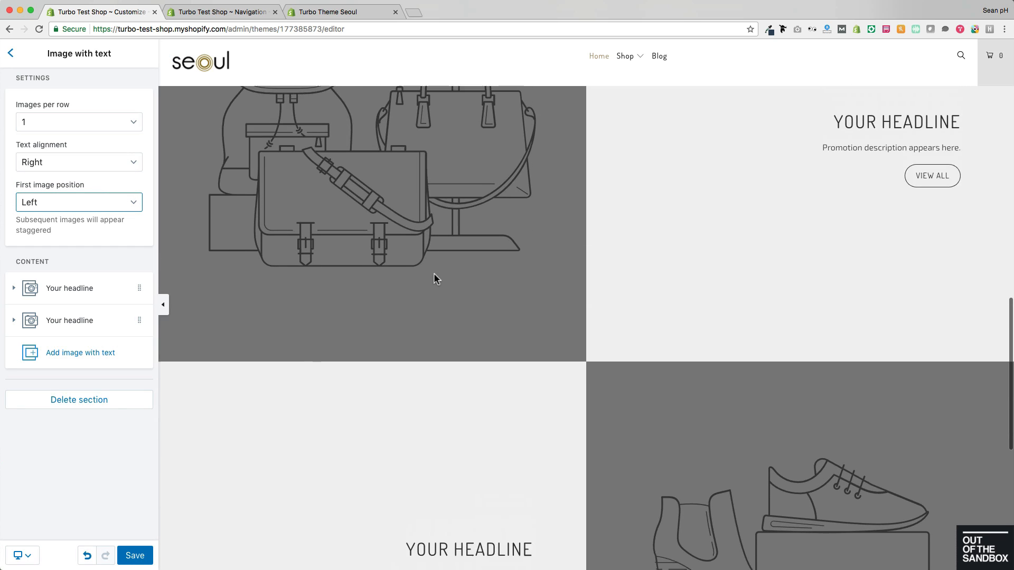
Step: Upload iwt_stereo-right.jpg from the TURBO 2 folder as the image of the first "Your headline" block
click(72, 290)
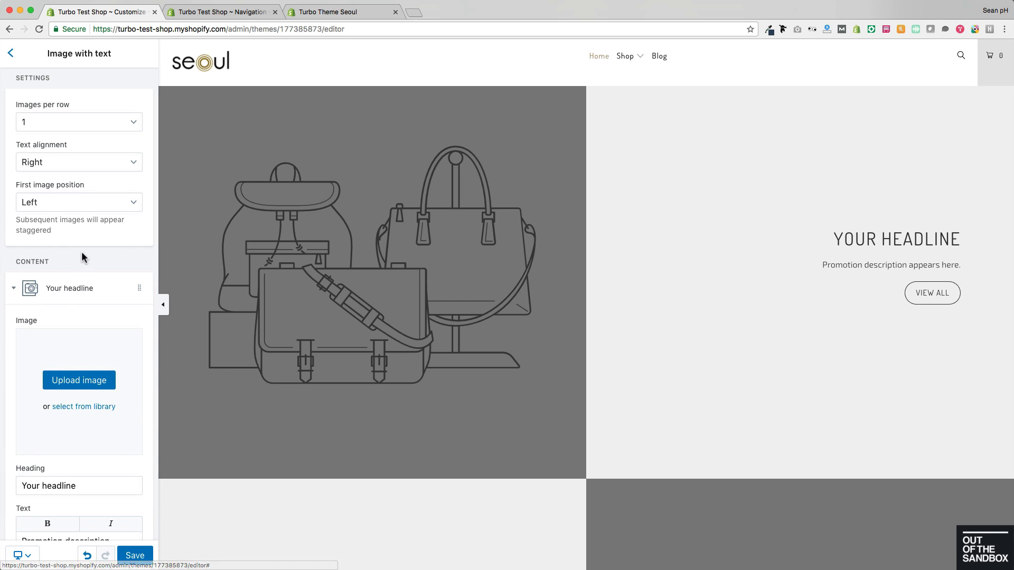
scroll(82, 253, down, 1)
scroll(82, 251, down, 6)
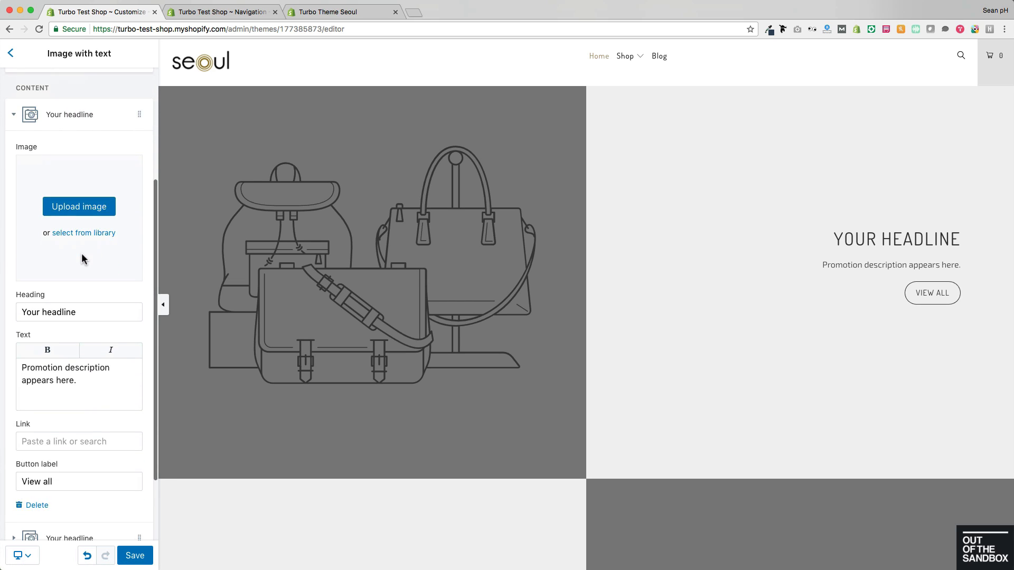
click(74, 213)
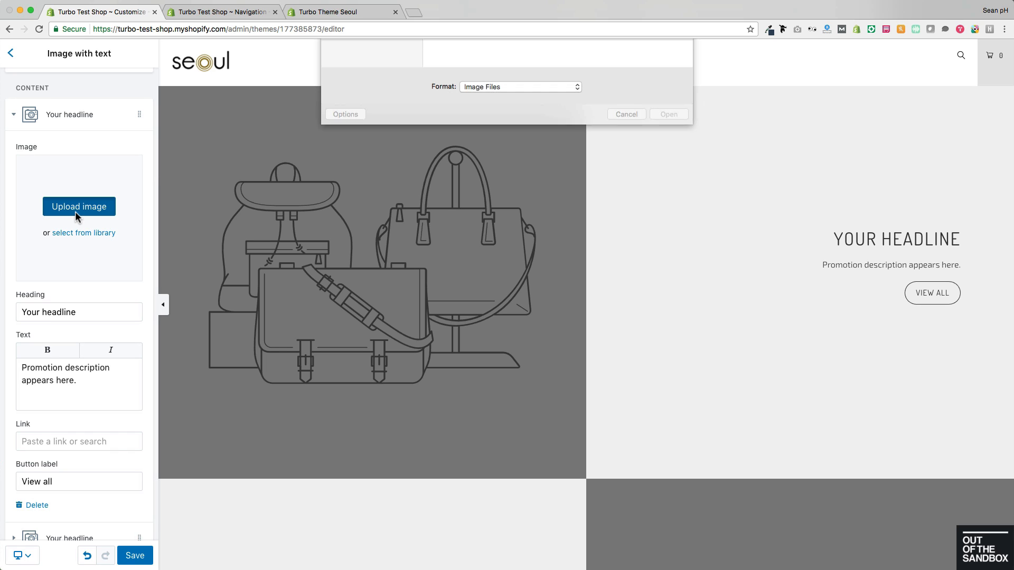
scroll(593, 141, down, 5)
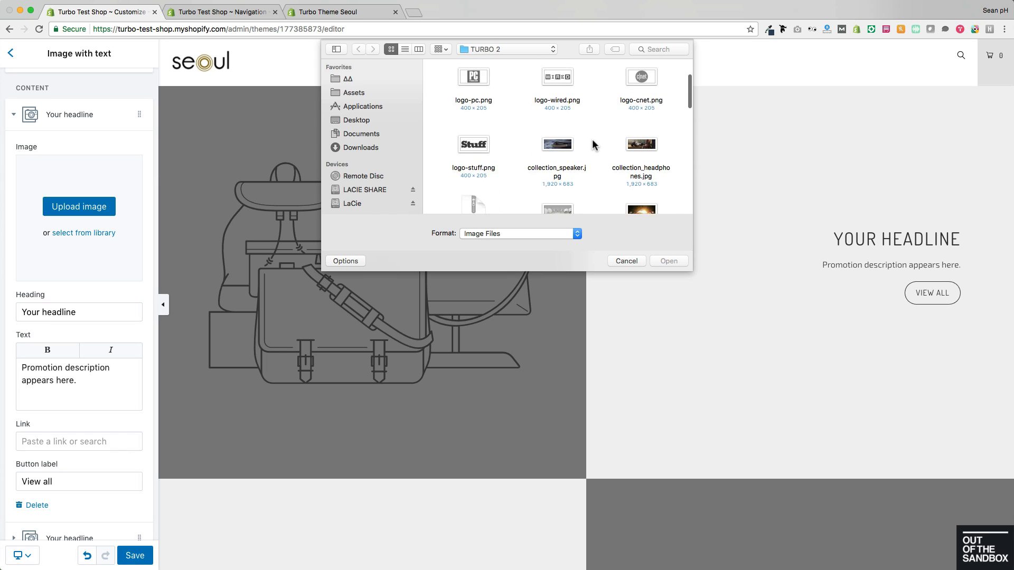
scroll(592, 145, down, 10)
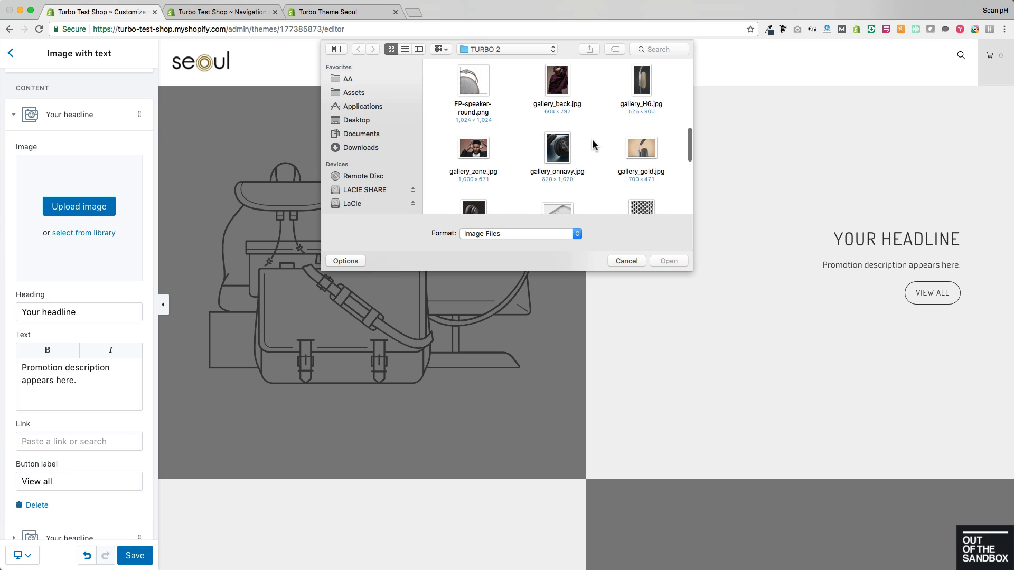
scroll(593, 144, down, 3)
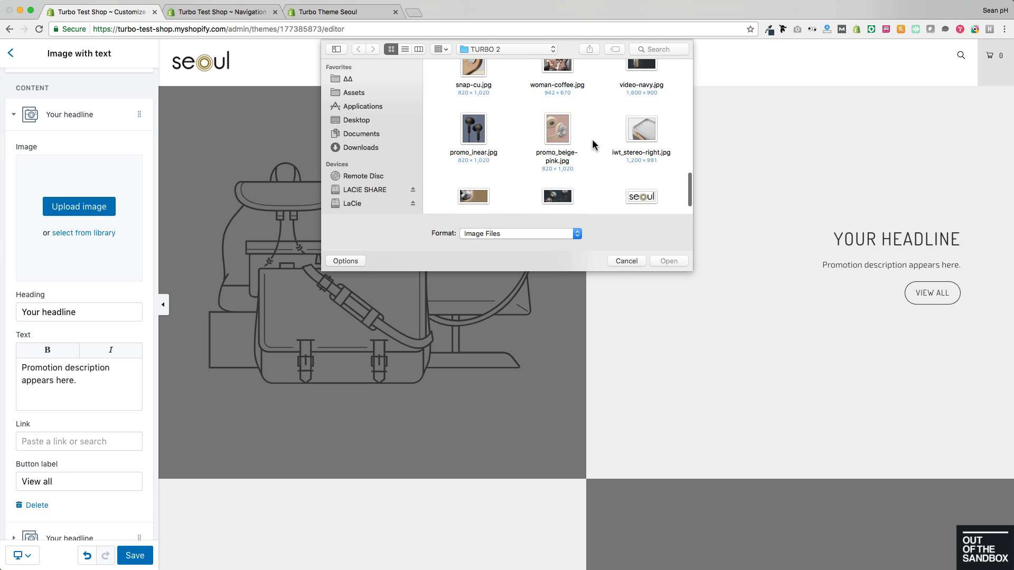
click(625, 137)
click(674, 262)
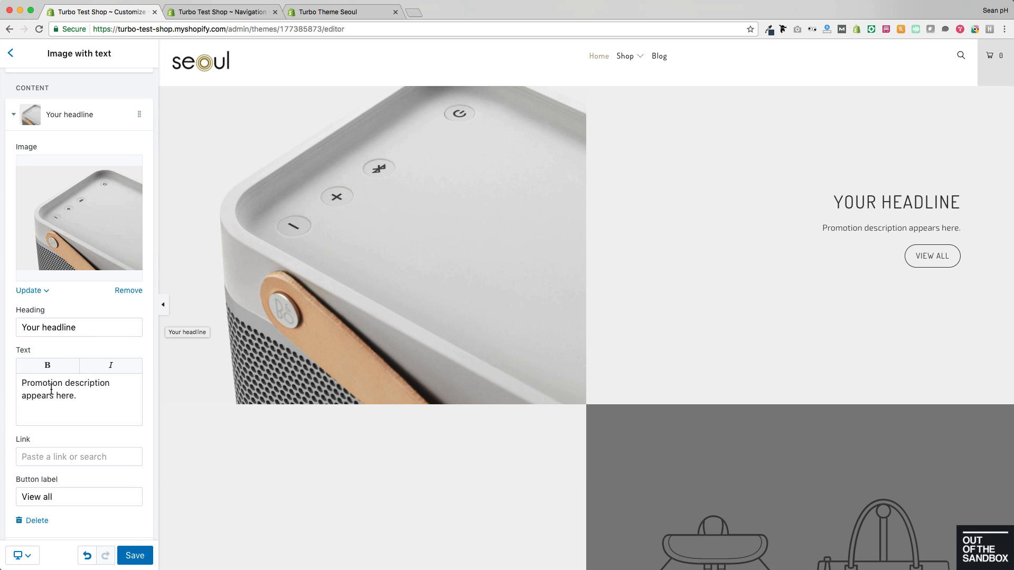
Step: Replace the block's heading with "Big Sound<br> for Small Spaces" and its text with the copied "You love music..." speaker description
click(85, 328)
key(super+a)
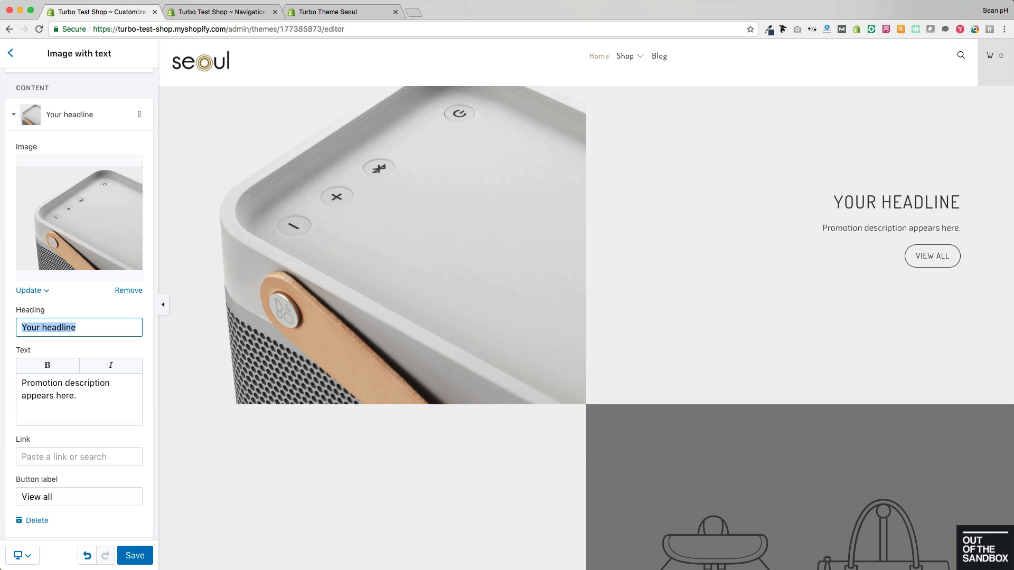
key(shift+super+v)
key(Up)
key(Return)
key(Tab)
key(super+a)
key(shift+super+v)
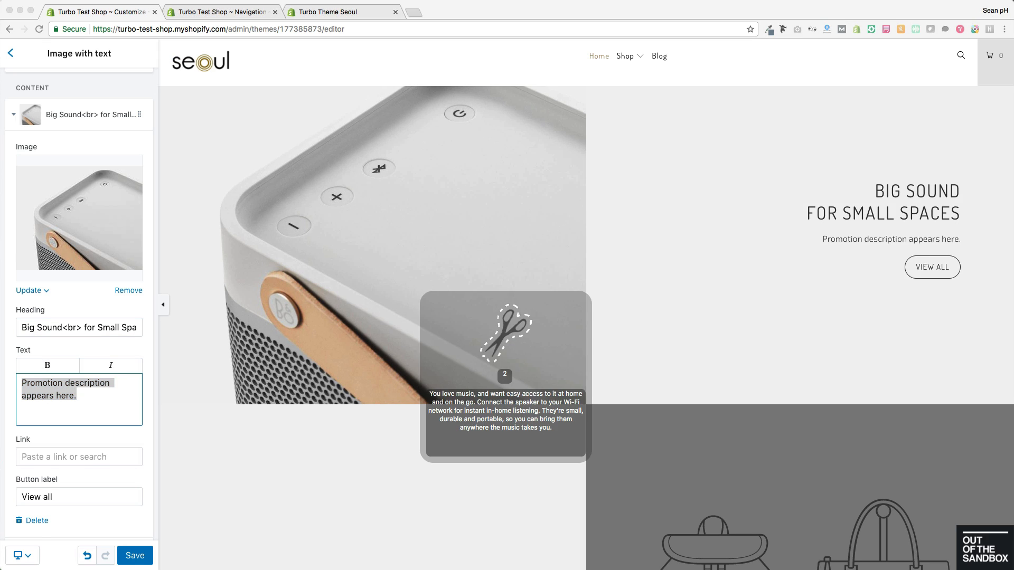
key(Return)
Step: Set the block's button label to "Shop Speakers" and link it to the Speakers collection
key(Tab)
key(Tab)
key(shift+super+v)
key(Return)
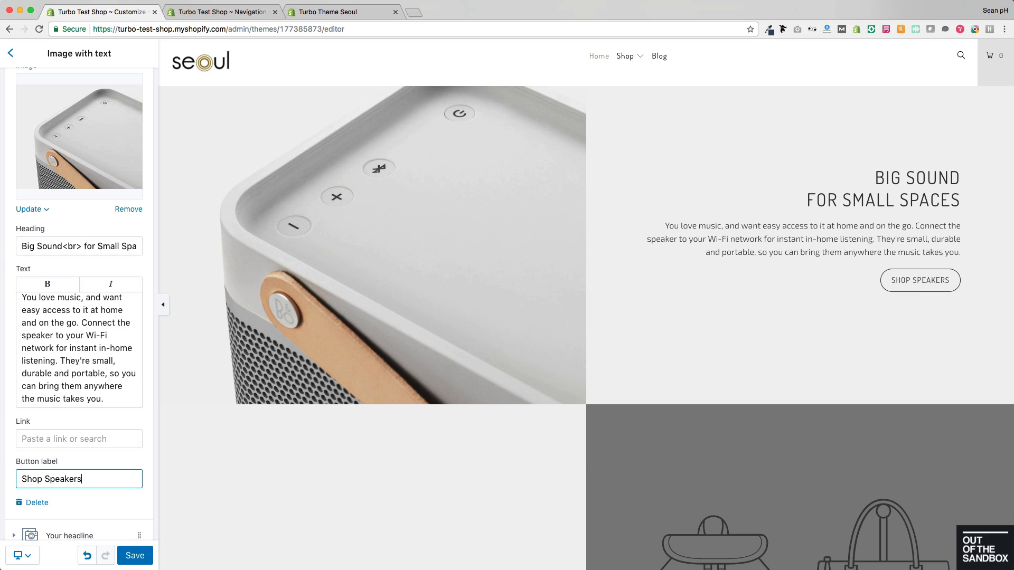
click(108, 442)
click(75, 323)
click(74, 415)
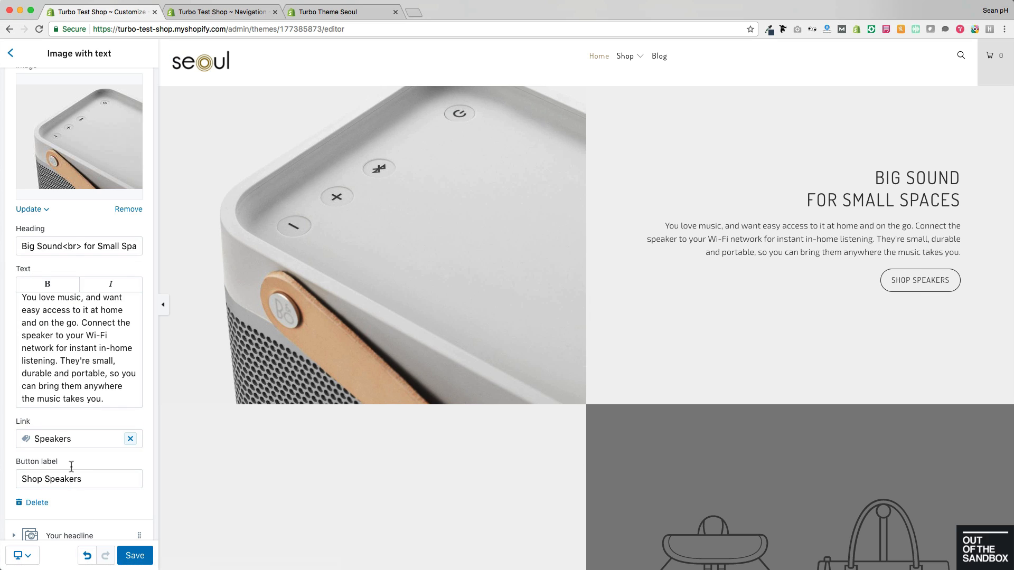
Step: Check the heading's <br> line break and the description text of the speaker block, and save the changes
scroll(75, 482, up, 5)
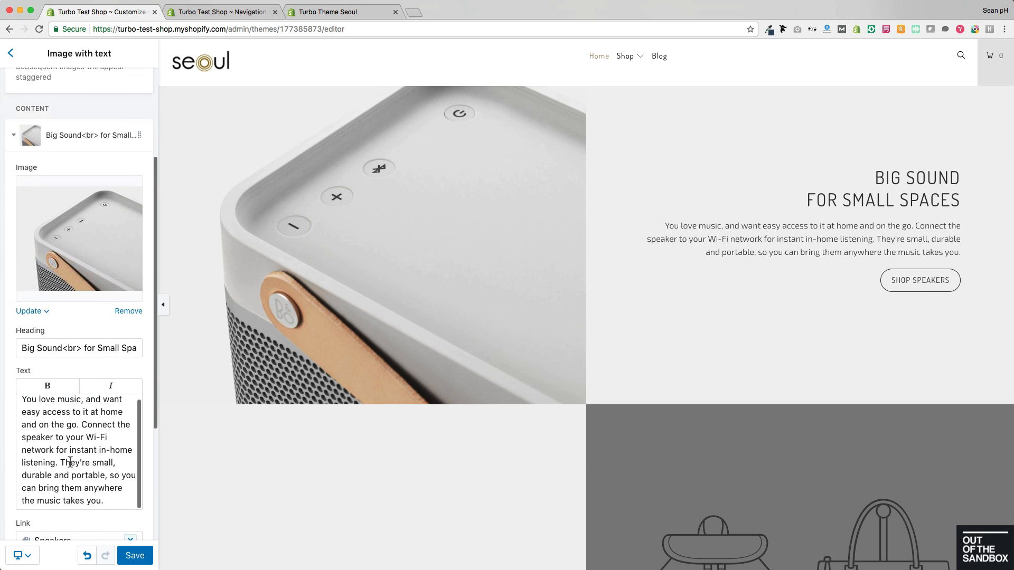
scroll(70, 463, down, 3)
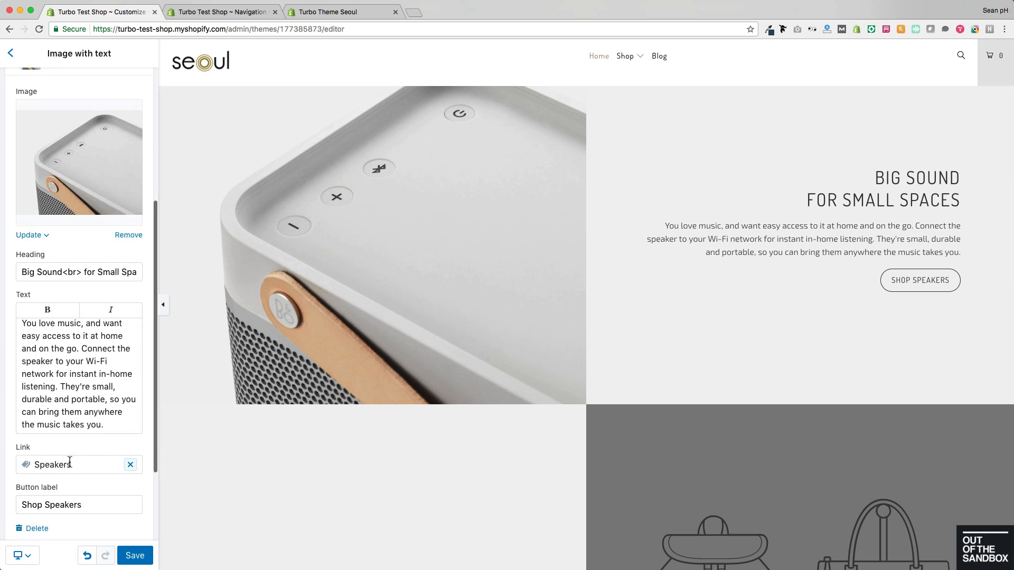
drag(63, 272, 85, 272)
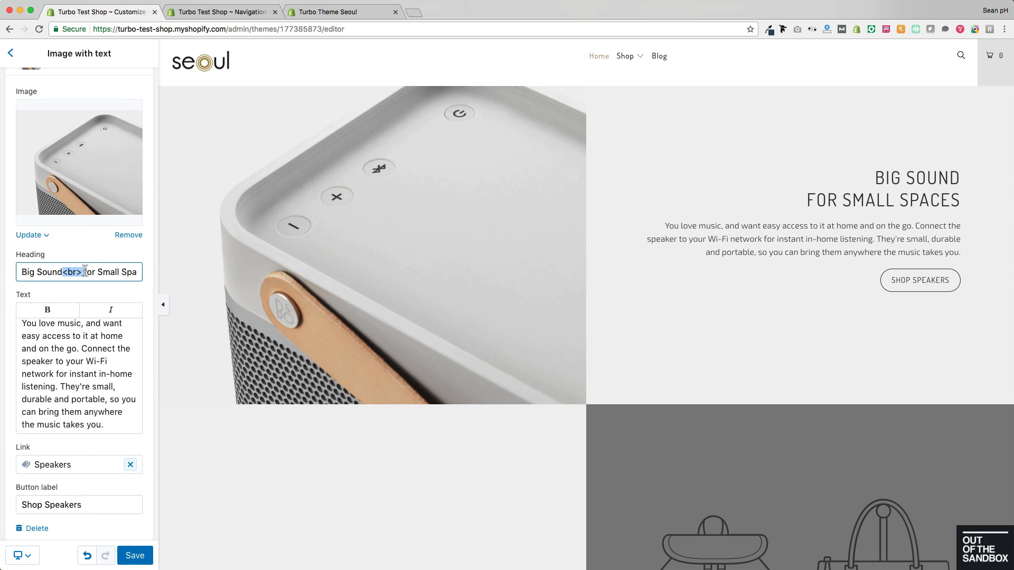
click(80, 272)
scroll(72, 364, down, 2)
drag(21, 285, 108, 373)
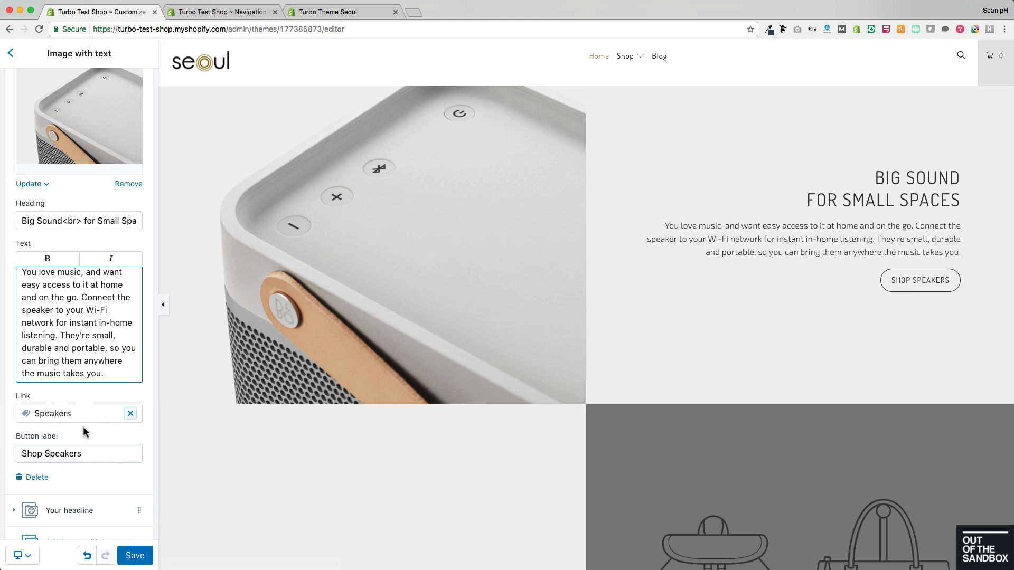
scroll(83, 426, up, 3)
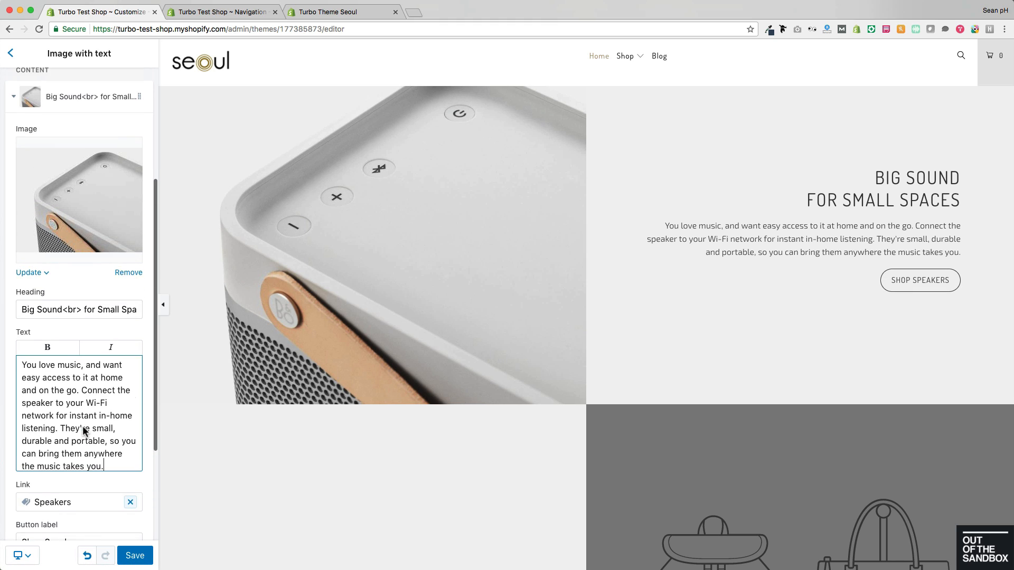
click(135, 555)
Step: Delete the remaining "Your headline" block from the image with text section
scroll(91, 393, down, 5)
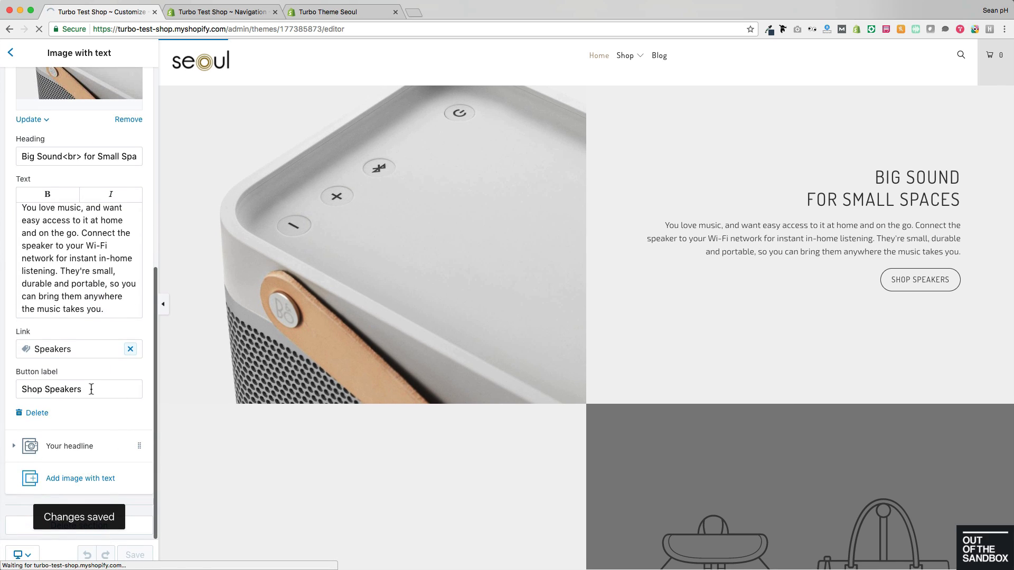
click(58, 454)
click(33, 448)
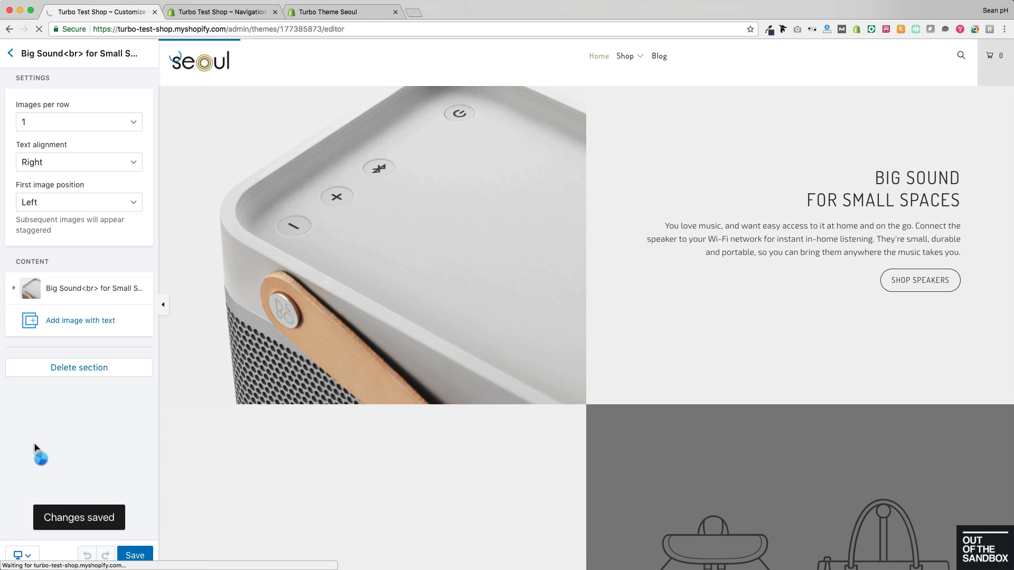
Step: Set the section's first image position to Right and save the change
click(66, 201)
click(48, 213)
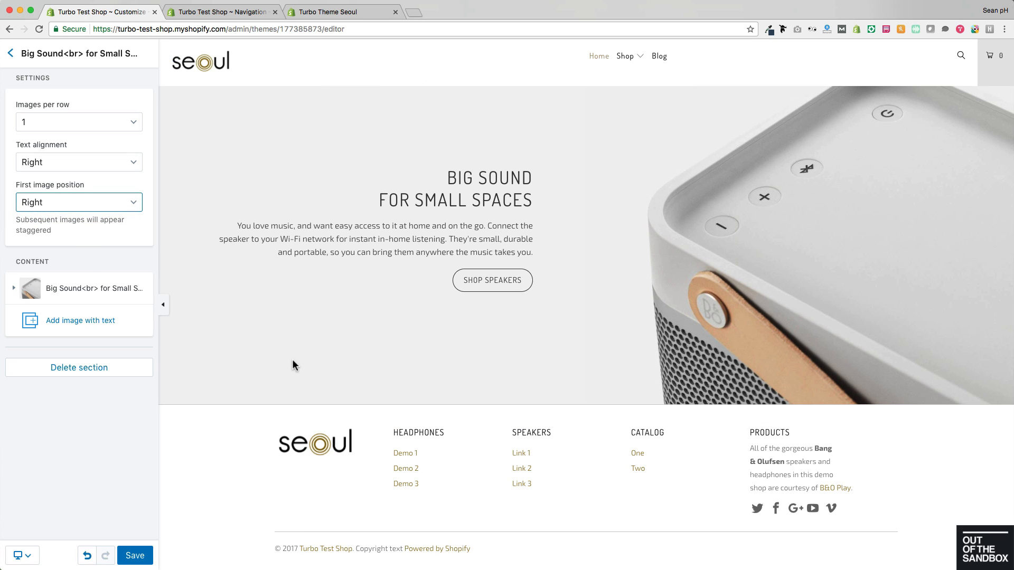
scroll(286, 348, up, 5)
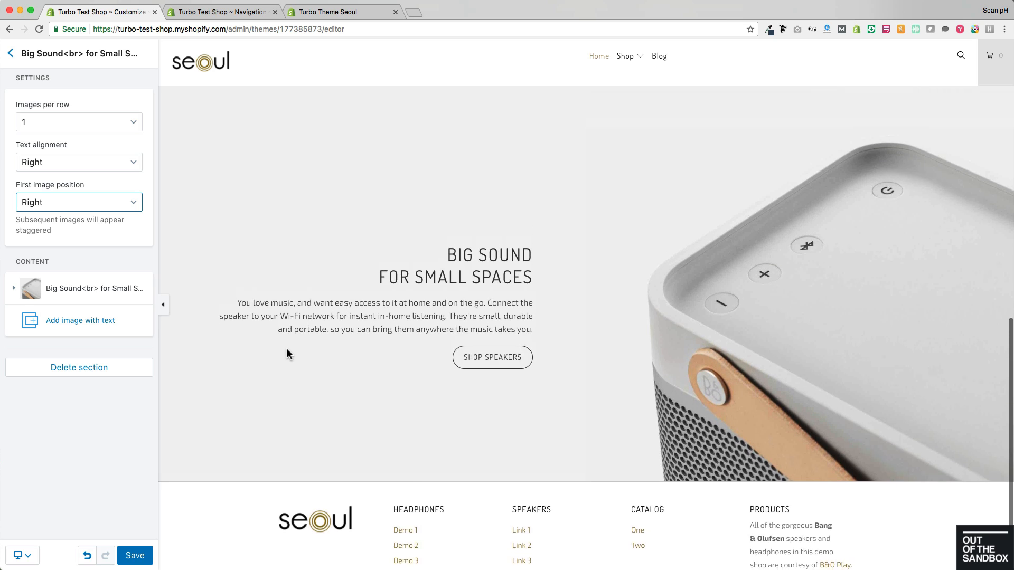
scroll(287, 353, down, 4)
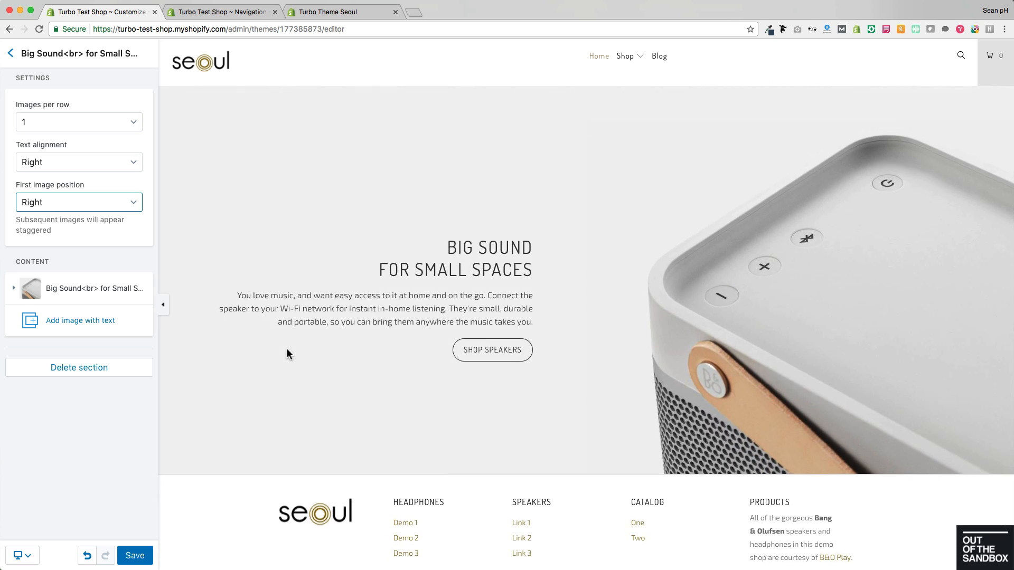
drag(236, 294, 528, 311)
click(562, 391)
scroll(562, 392, down, 1)
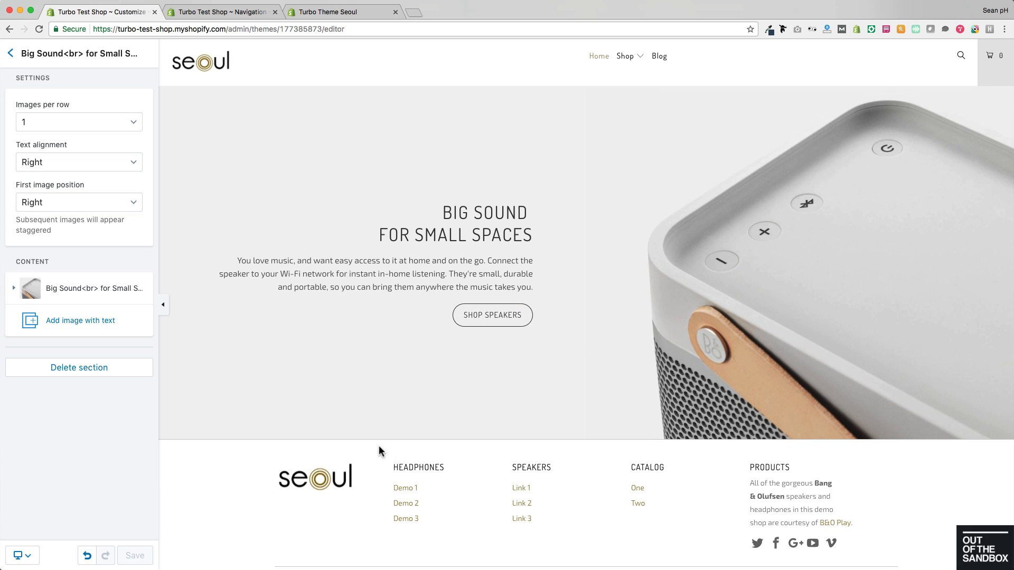
Step: Add a Featured promotions section to the home page and set it to 2 promotions per row
click(10, 53)
click(77, 266)
scroll(85, 248, down, 1)
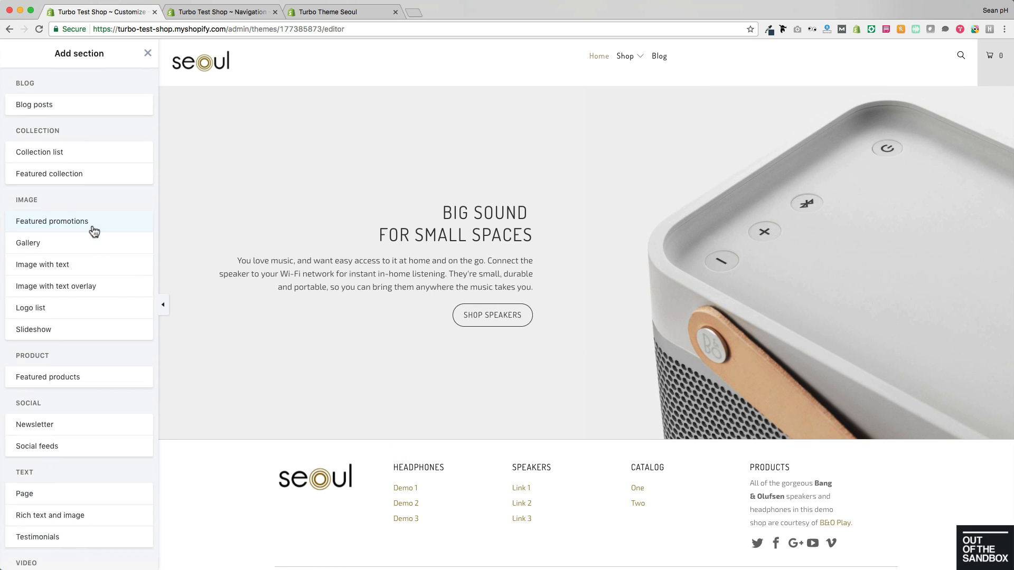
click(62, 222)
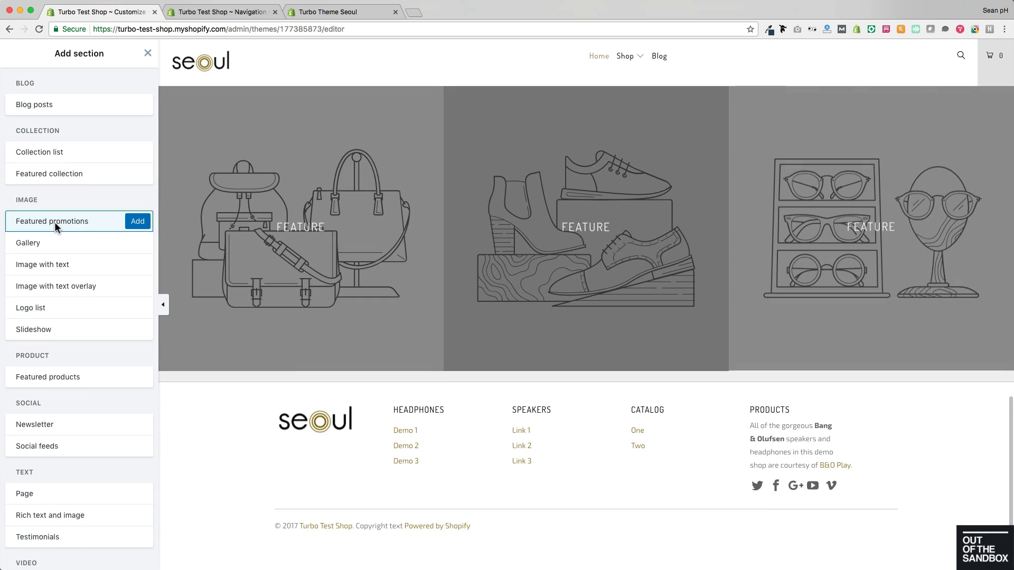
click(150, 221)
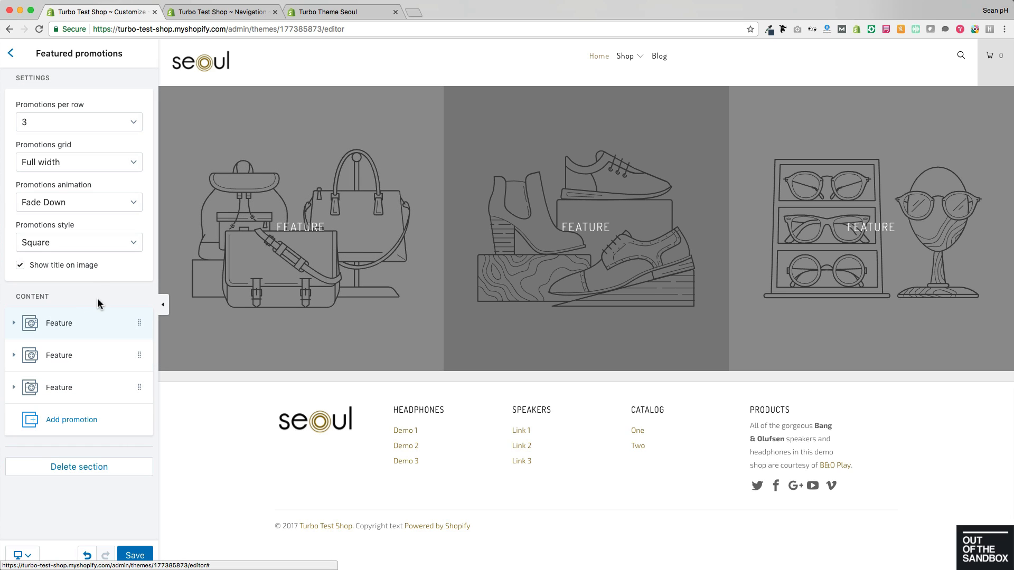
click(91, 119)
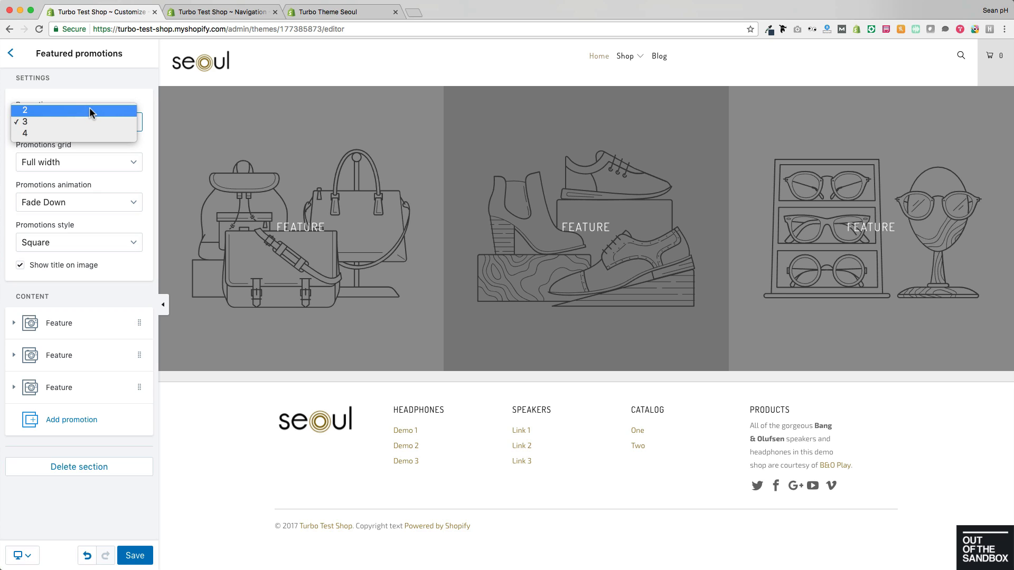
click(90, 110)
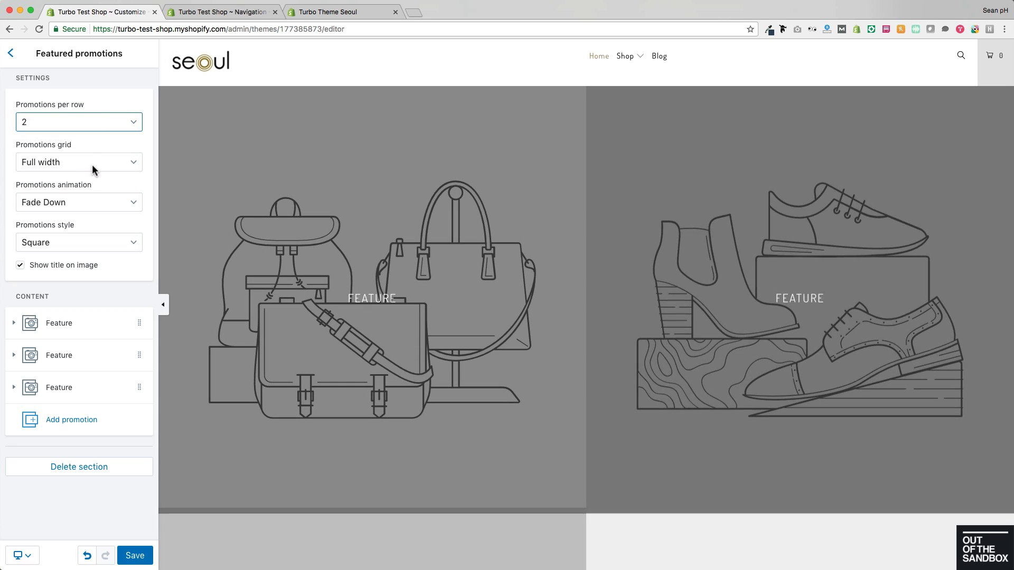
Step: Try the Standard promotions grid and return the grid to Full width
click(92, 164)
click(72, 152)
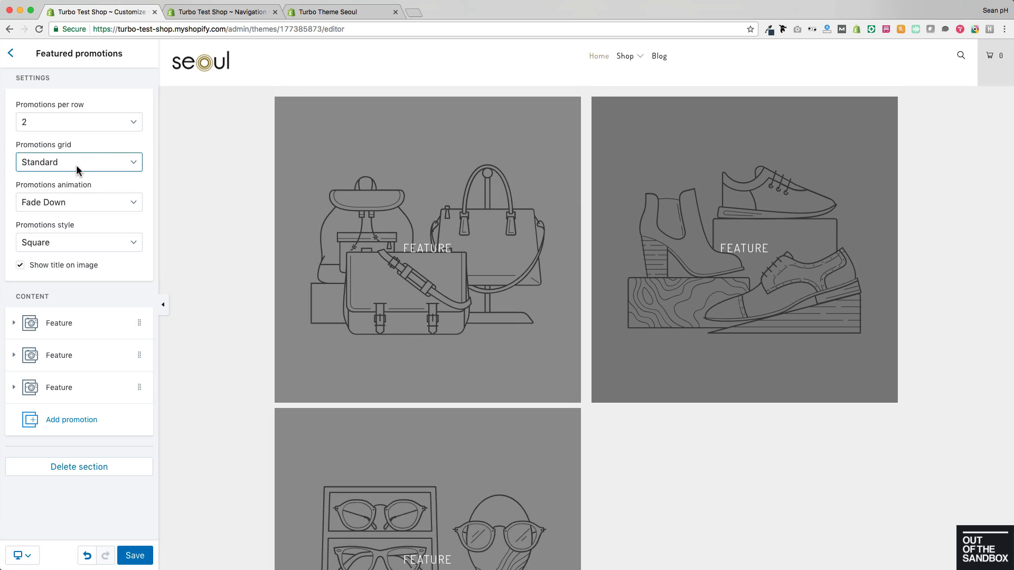
click(76, 166)
click(72, 173)
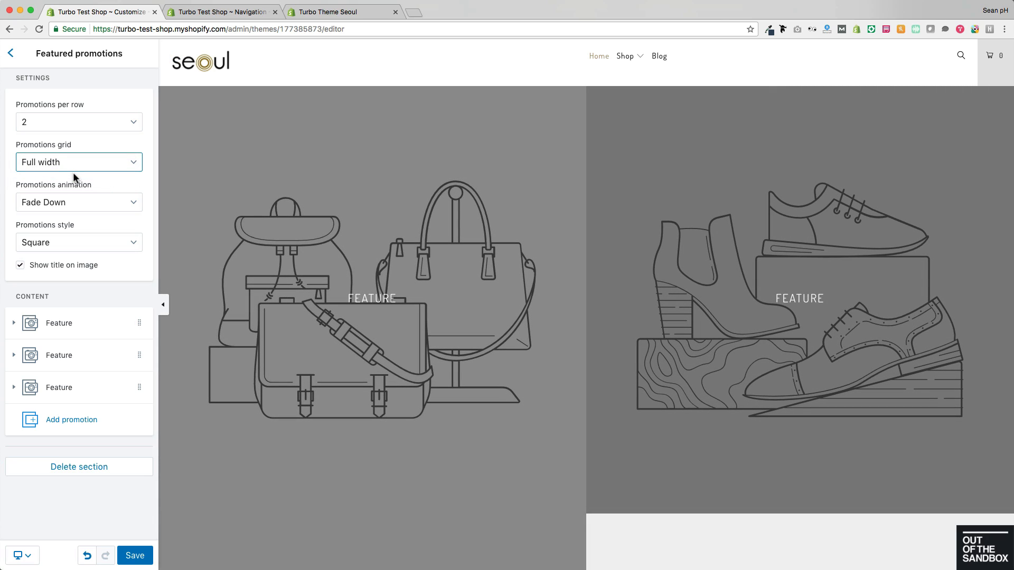
Step: Try the Fade In and Fade Up promotions animations and return the animation to Fade Down
click(108, 205)
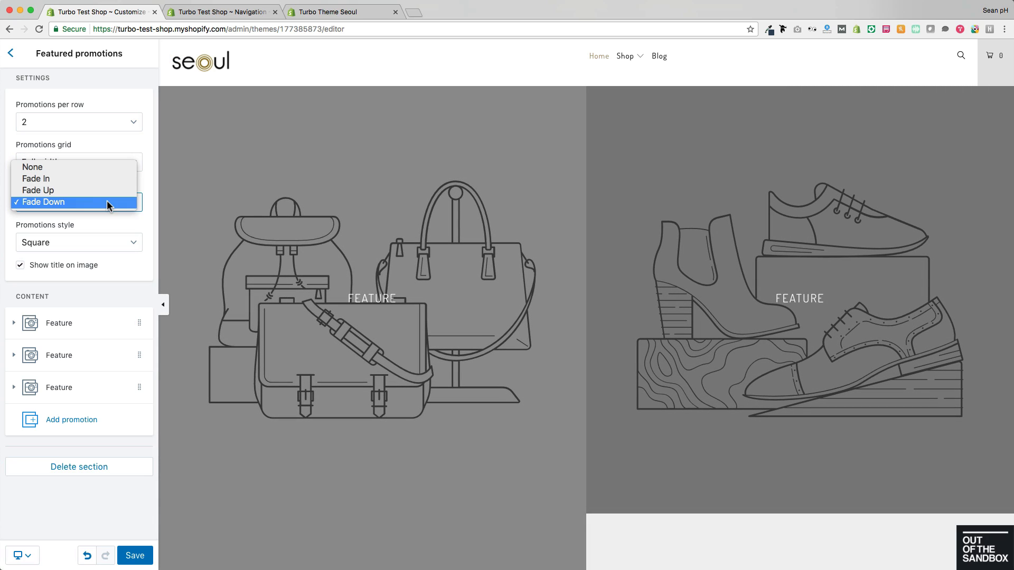
click(68, 179)
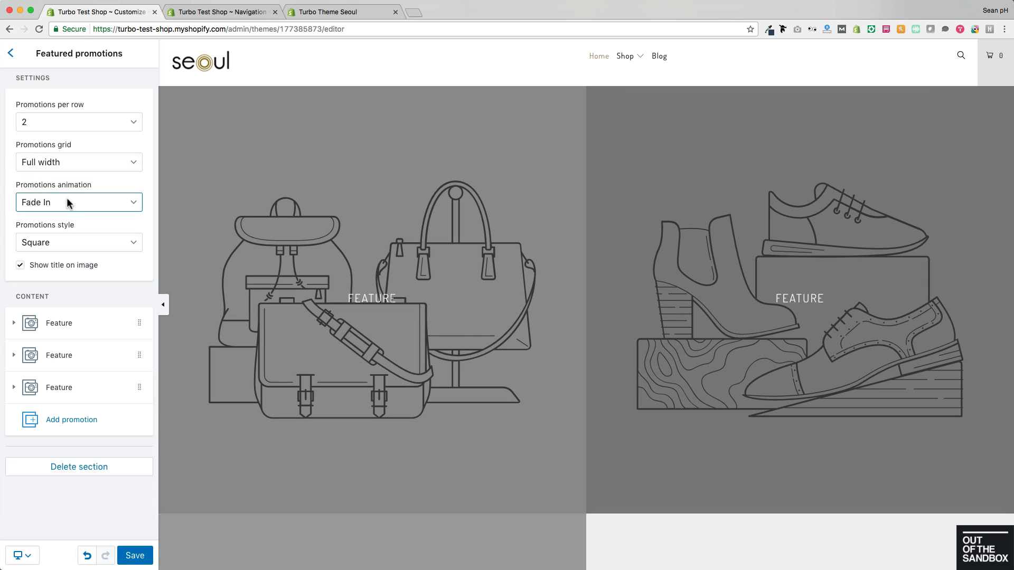
click(67, 199)
click(62, 209)
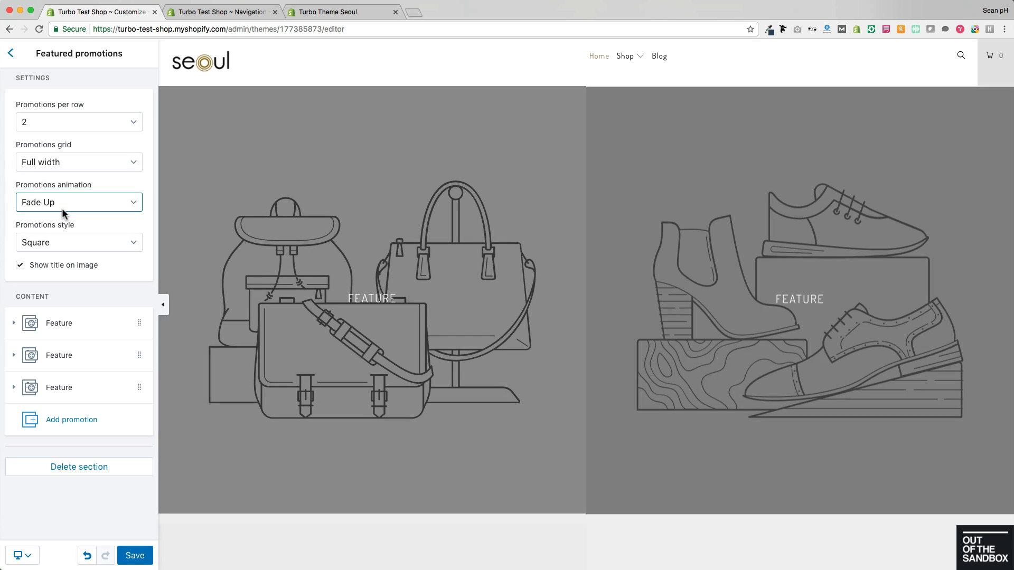
click(62, 208)
click(67, 207)
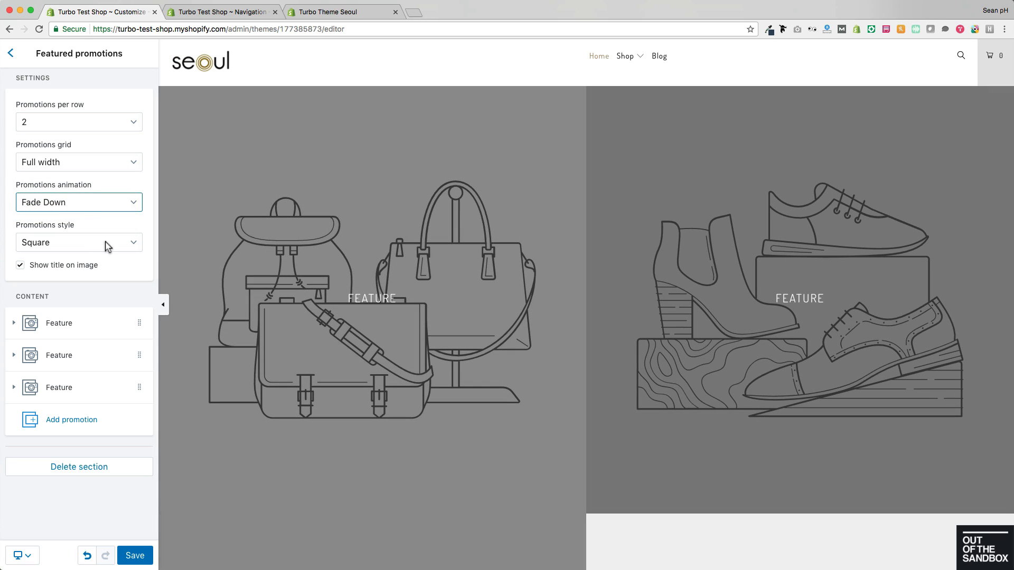
Step: Try the Circle and Rounded promotions styles and return the style to Square
click(108, 244)
click(61, 229)
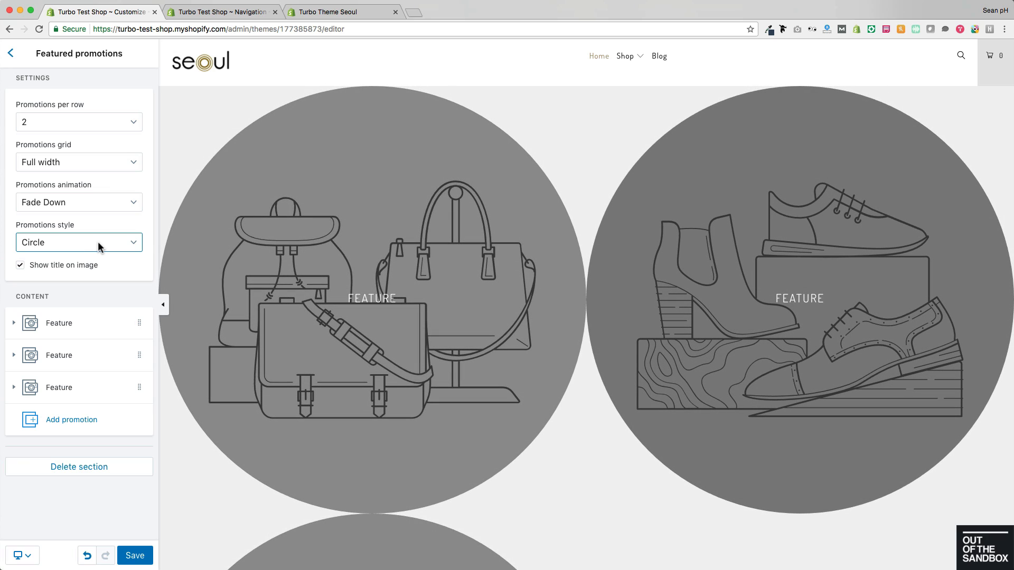
click(98, 242)
click(91, 263)
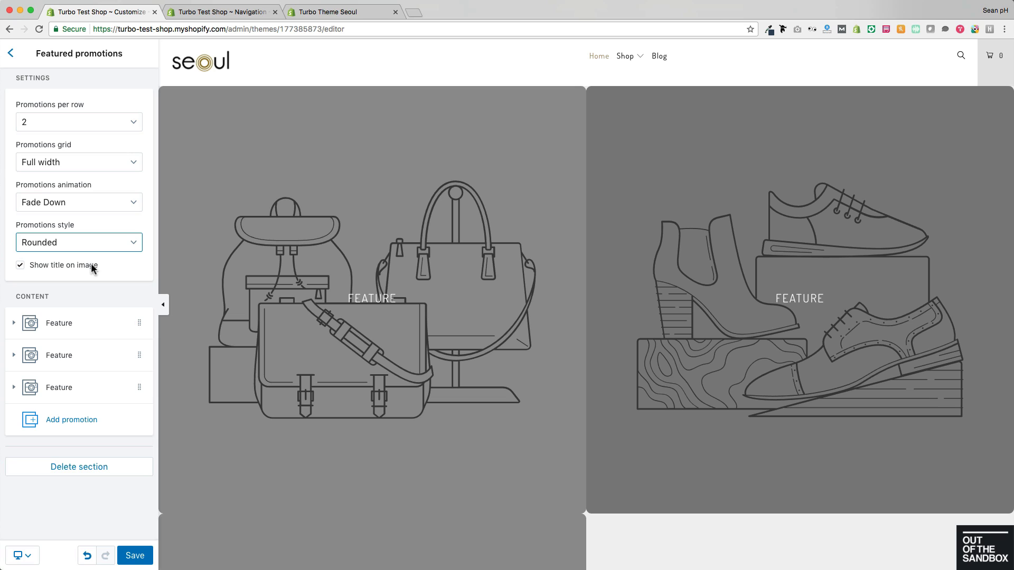
click(74, 242)
click(71, 231)
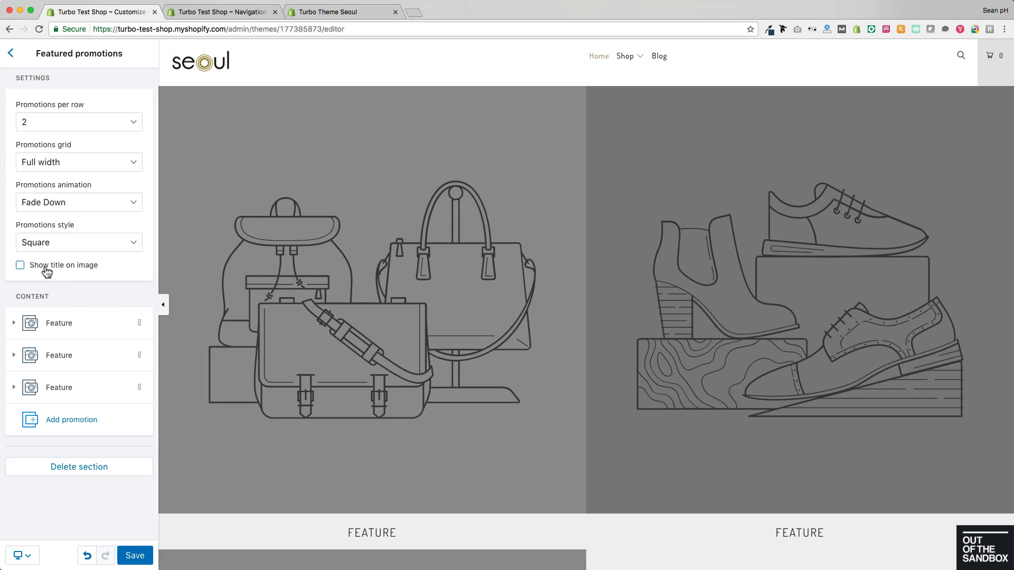
Step: Delete the third Feature block from the Featured promotions section
scroll(414, 280, down, 10)
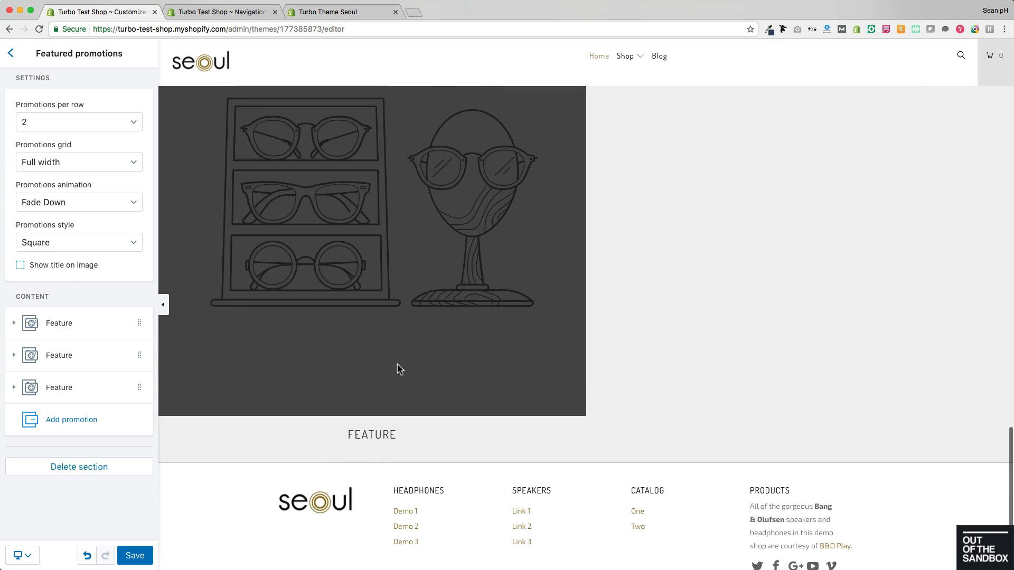
scroll(400, 369, up, 10)
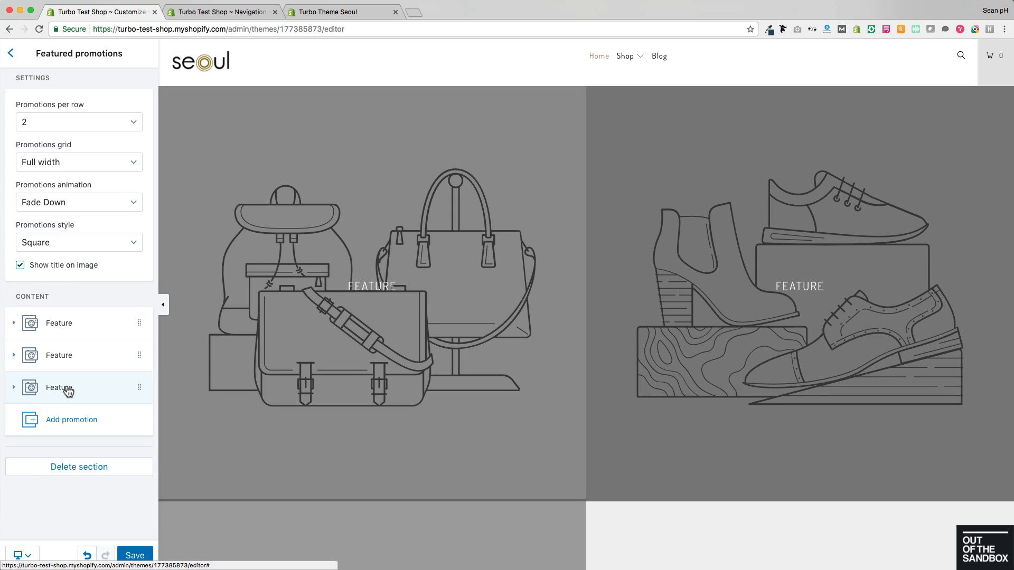
click(68, 388)
click(36, 445)
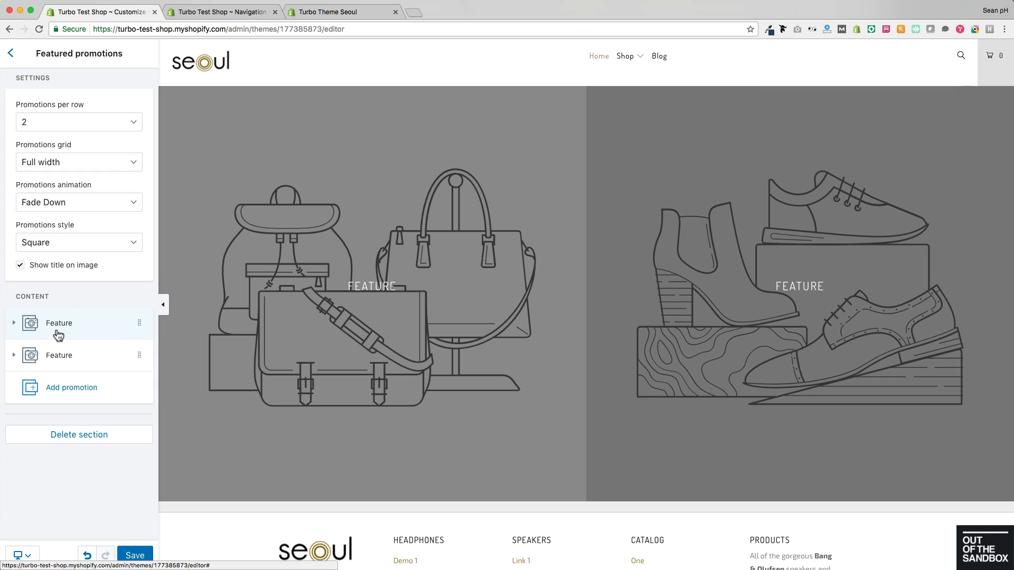
Step: Upload promo_beige-pink.jpg as the image of the first Feature promotion
click(69, 330)
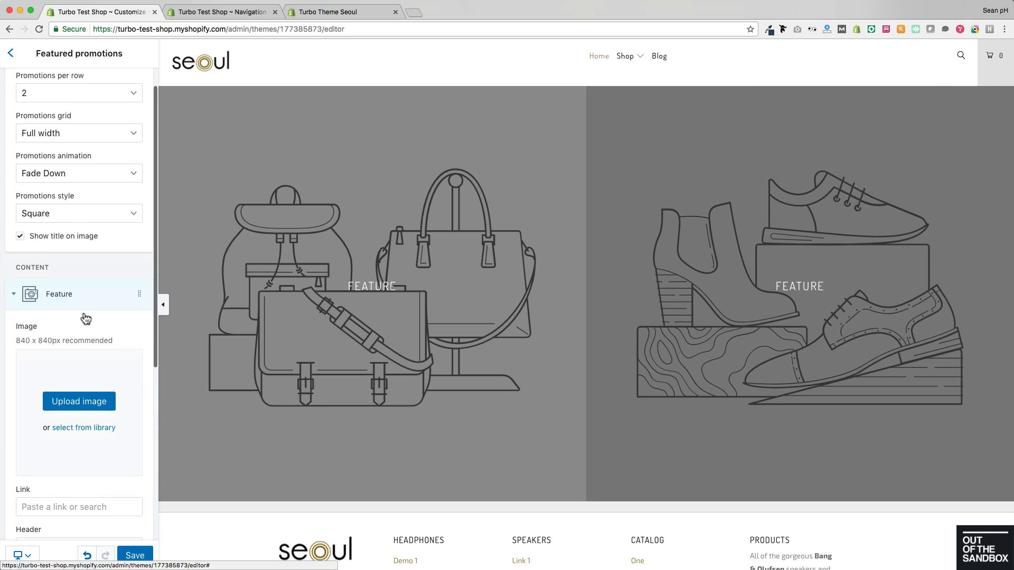
scroll(84, 317, down, 4)
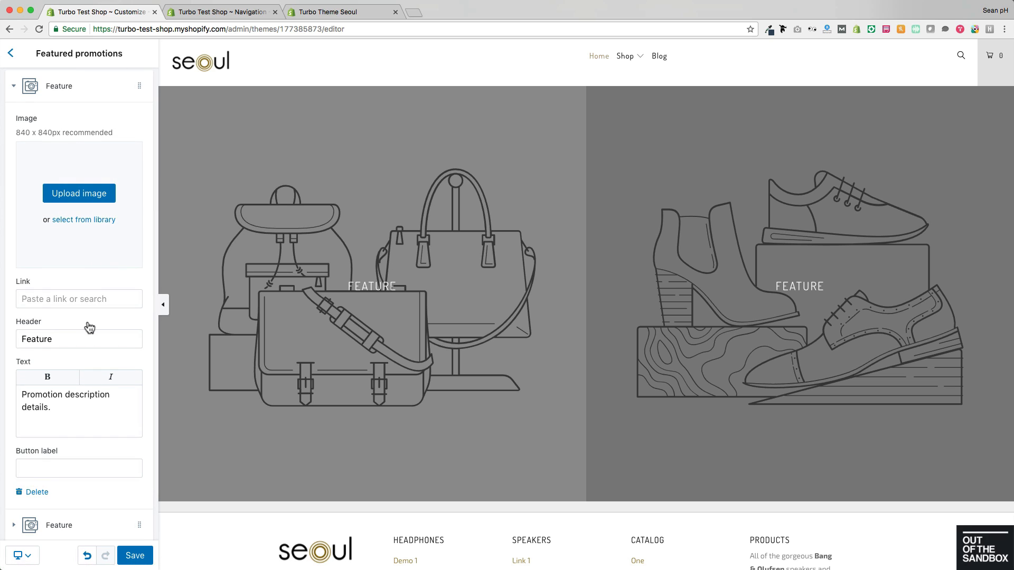
click(74, 194)
scroll(499, 103, down, 3)
scroll(499, 103, down, 10)
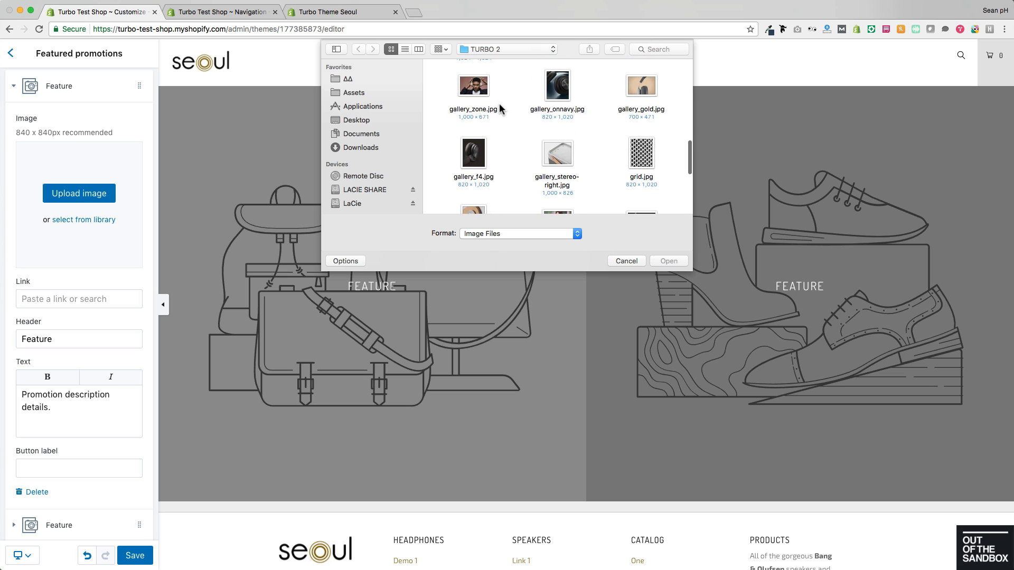
click(558, 148)
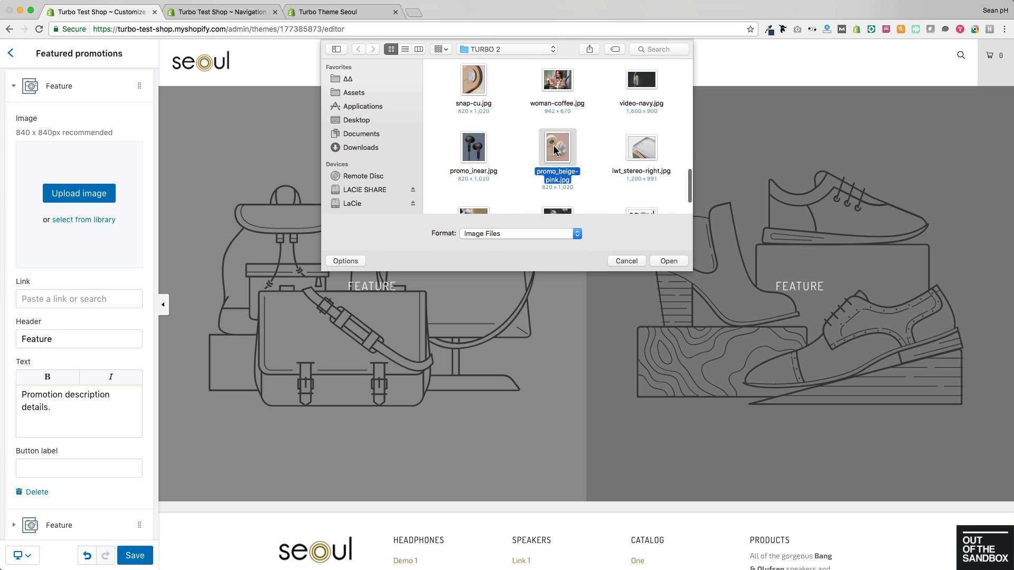
click(672, 261)
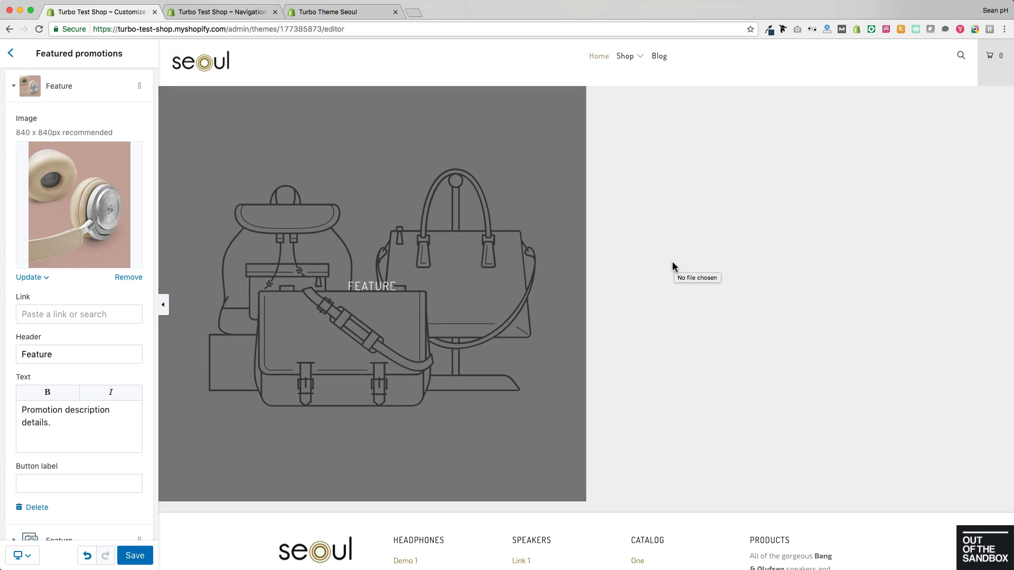
Step: Link the first Feature promotion to the BEOPLAY H8 product
scroll(66, 316, down, 2)
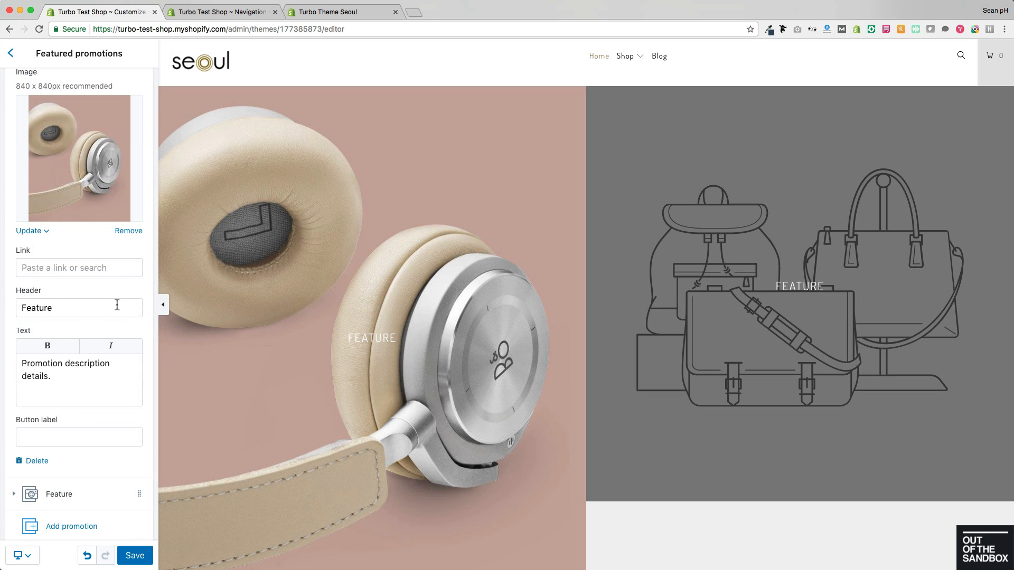
click(84, 269)
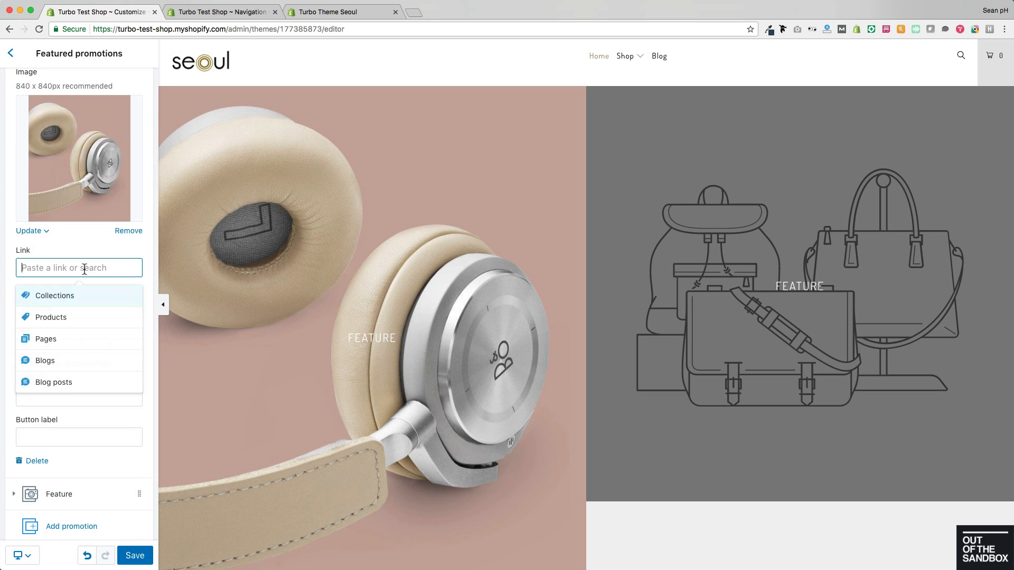
click(68, 318)
scroll(96, 330, down, 2)
scroll(96, 330, down, 10)
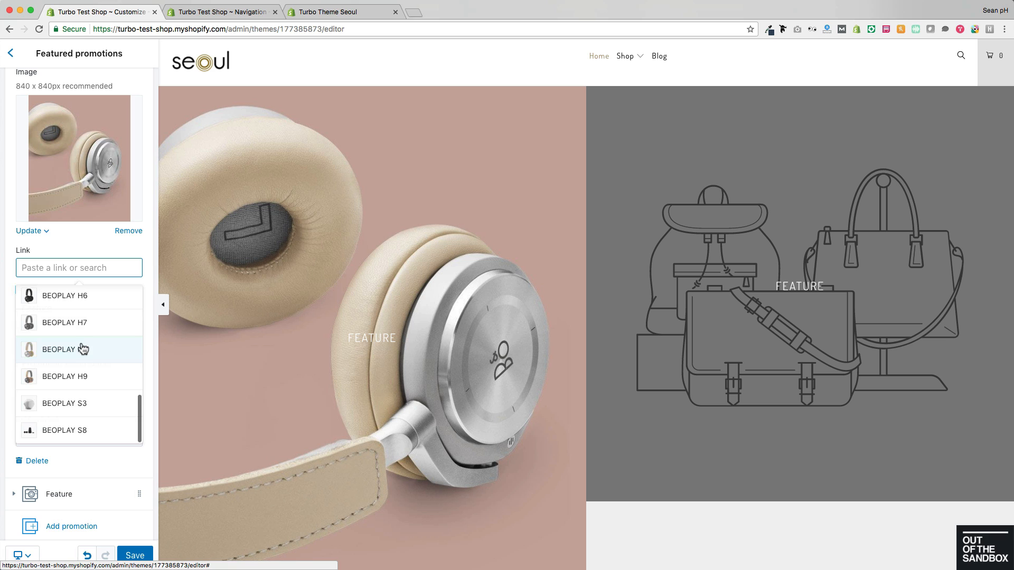
click(83, 349)
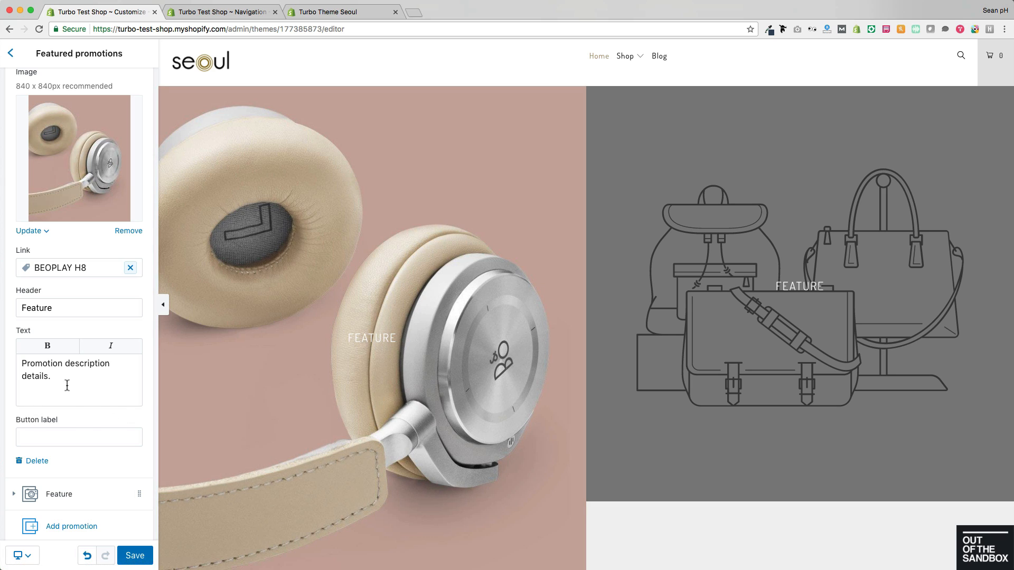
Step: Set the first promotion's button label to "Button", keeping its default description text
drag(67, 385, 4, 359)
click(66, 385)
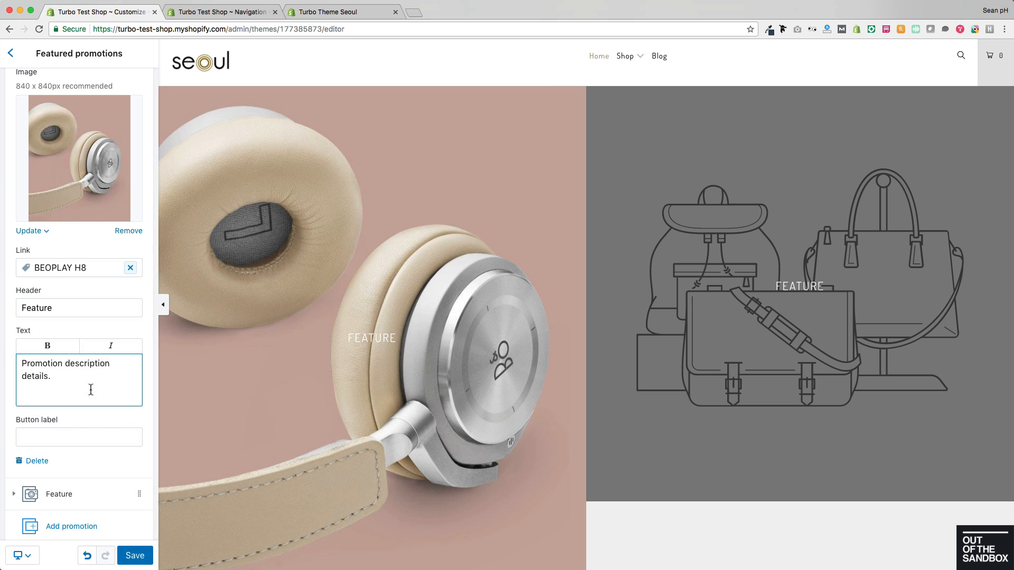
scroll(86, 359, down, 2)
click(84, 407)
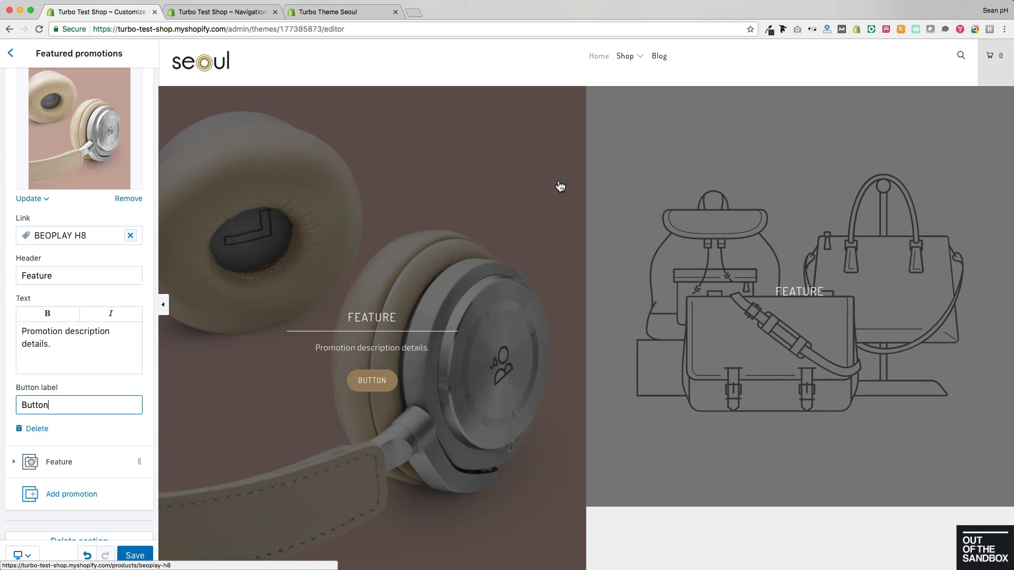
Step: Examine the headphone promotions in the preview together with their block settings and the section's overall options
scroll(664, 176, down, 3)
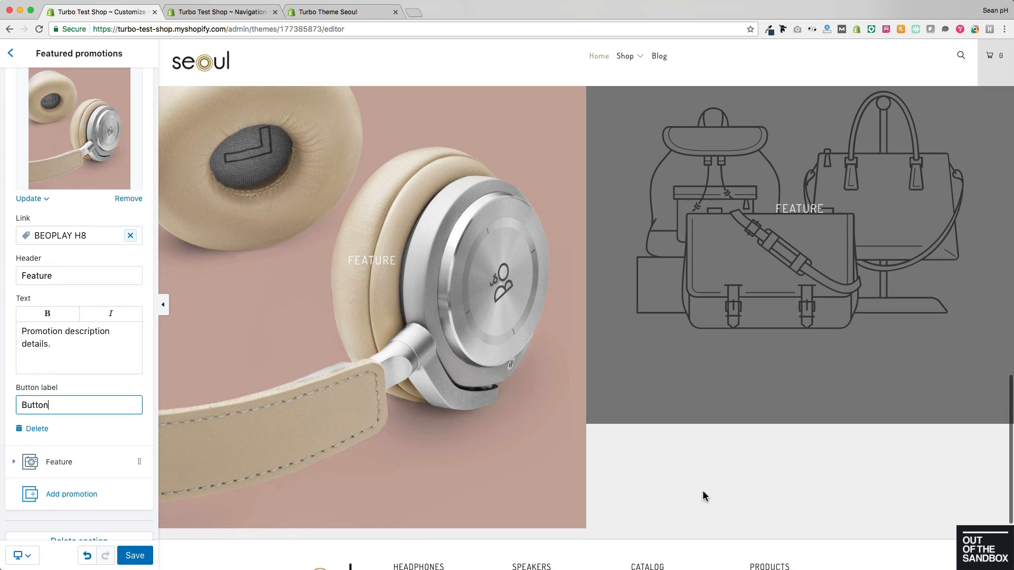
scroll(742, 463, up, 1)
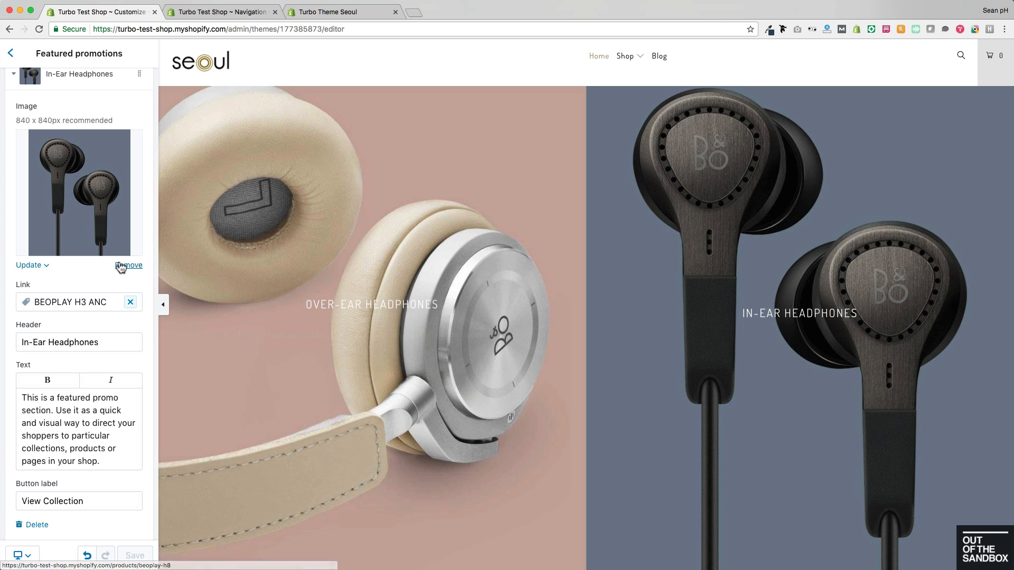
scroll(120, 261, down, 2)
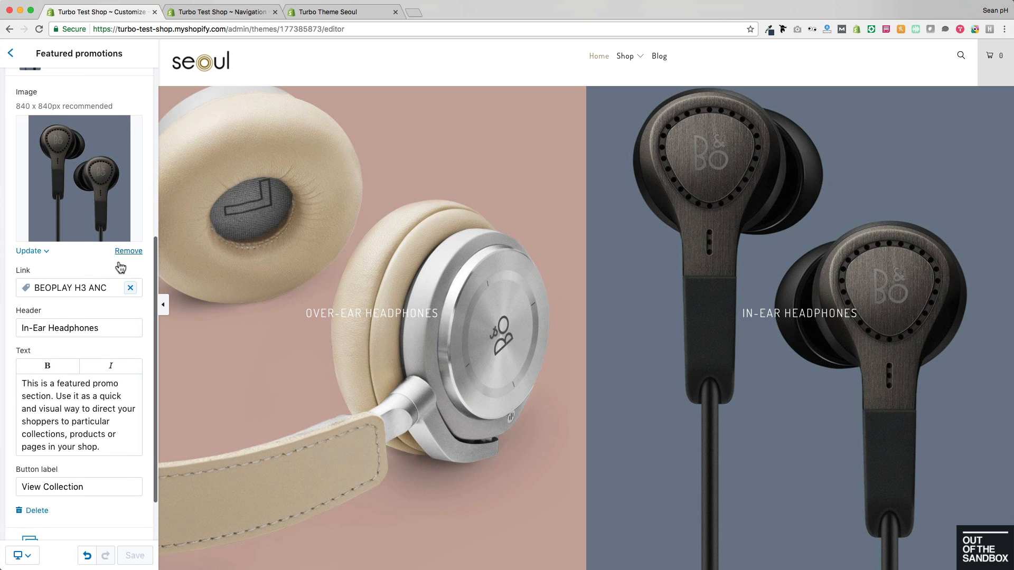
scroll(120, 262, up, 4)
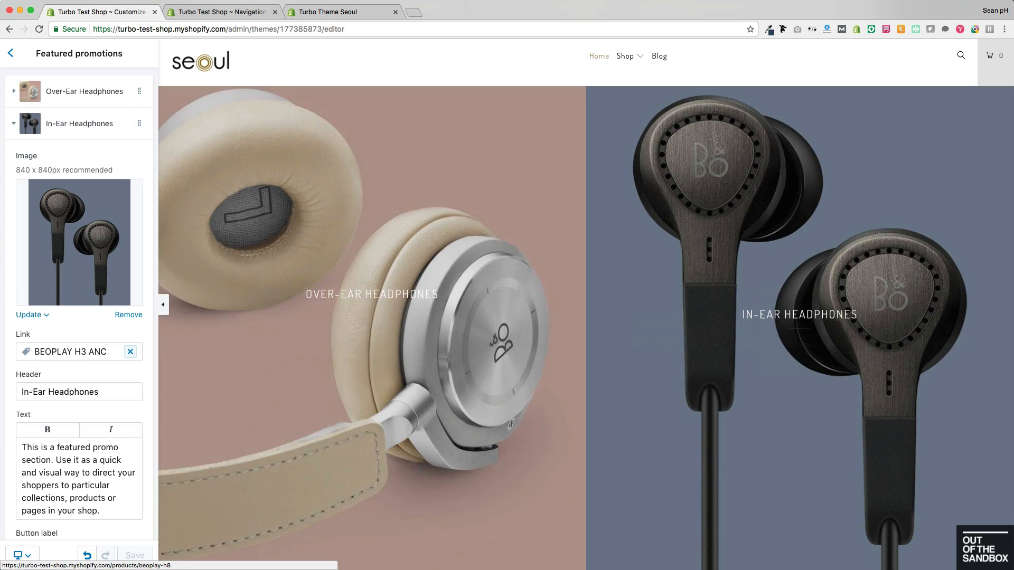
scroll(55, 226, up, 3)
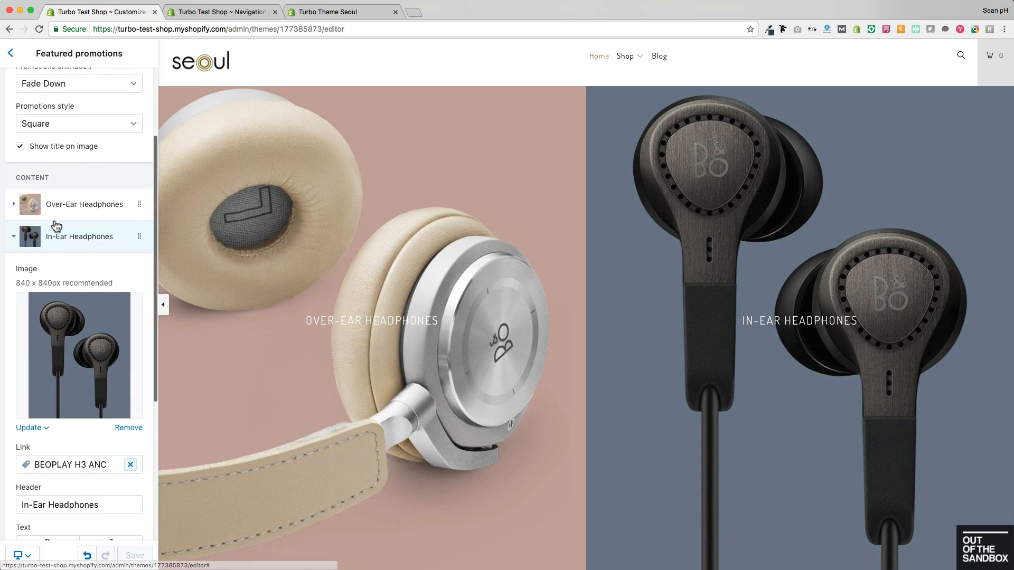
scroll(58, 233, up, 2)
scroll(68, 251, down, 9)
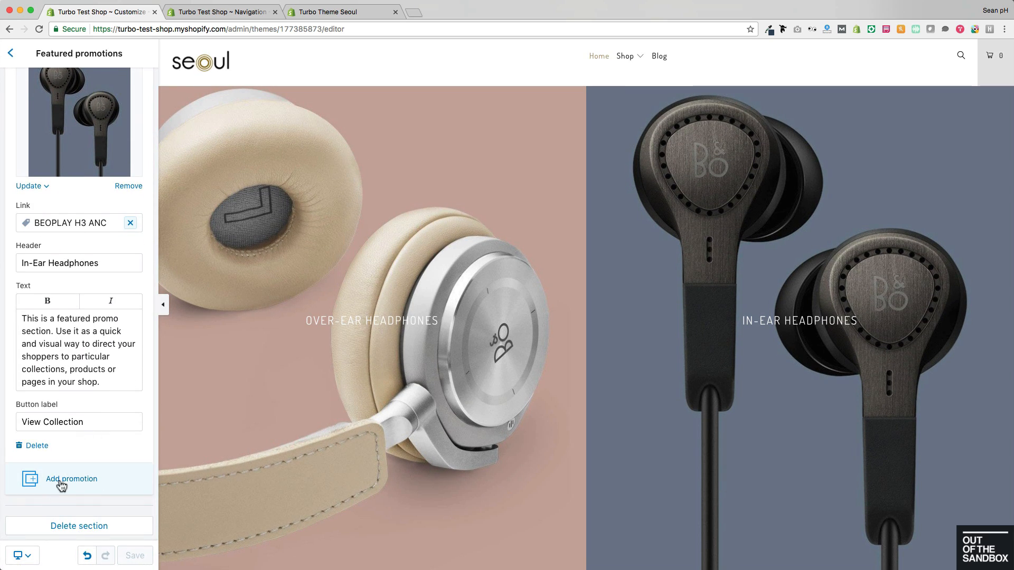
scroll(96, 491, up, 11)
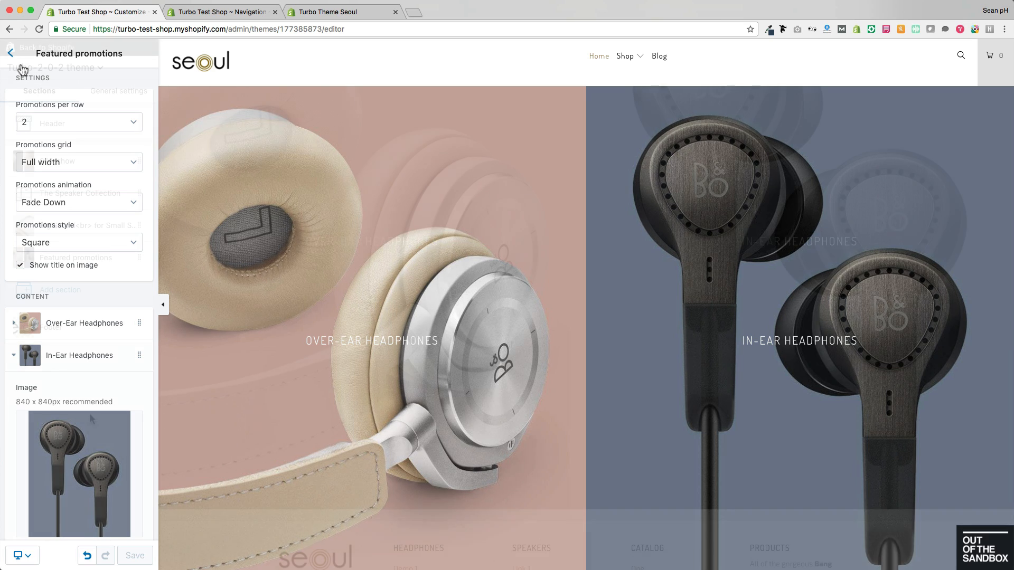
Step: Return to the home page's section list and add a Featured products section
click(10, 54)
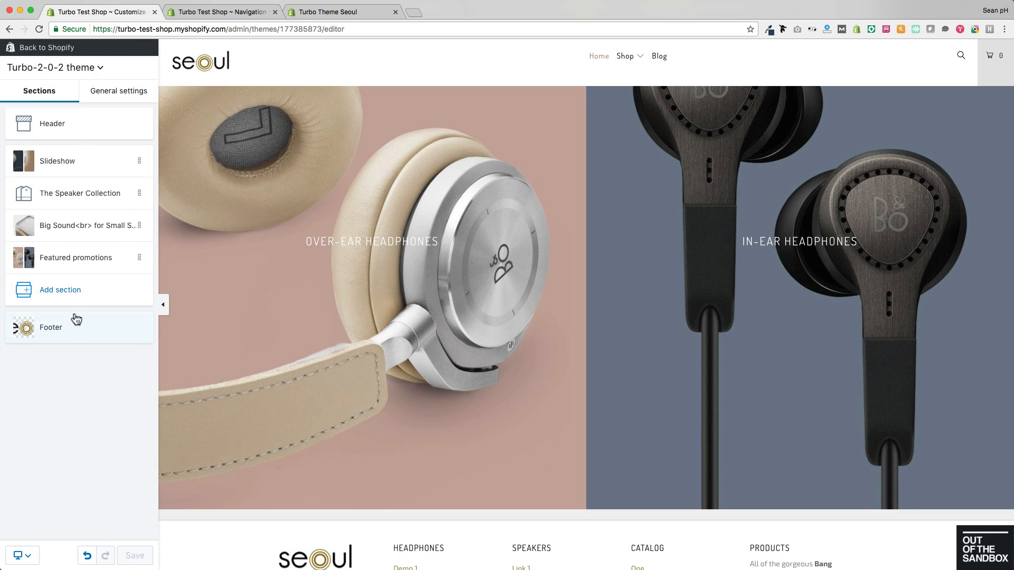
click(61, 295)
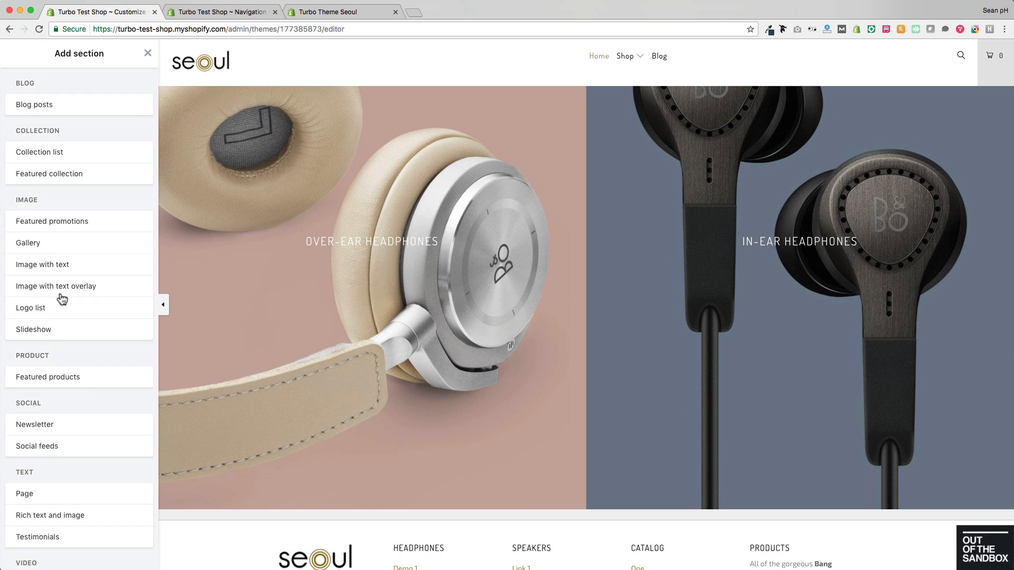
scroll(62, 299, down, 1)
mouse_move(59, 355)
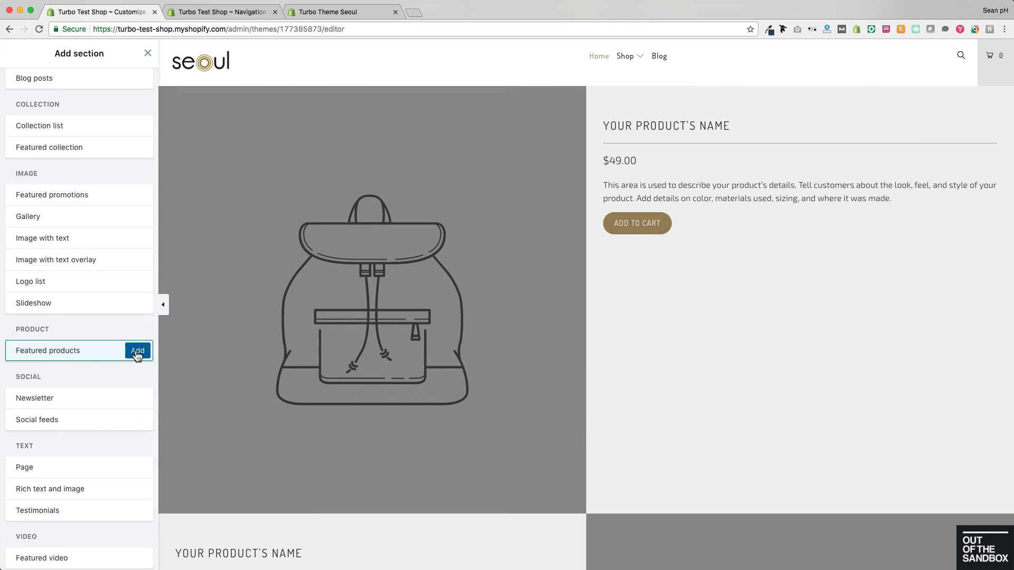
click(137, 353)
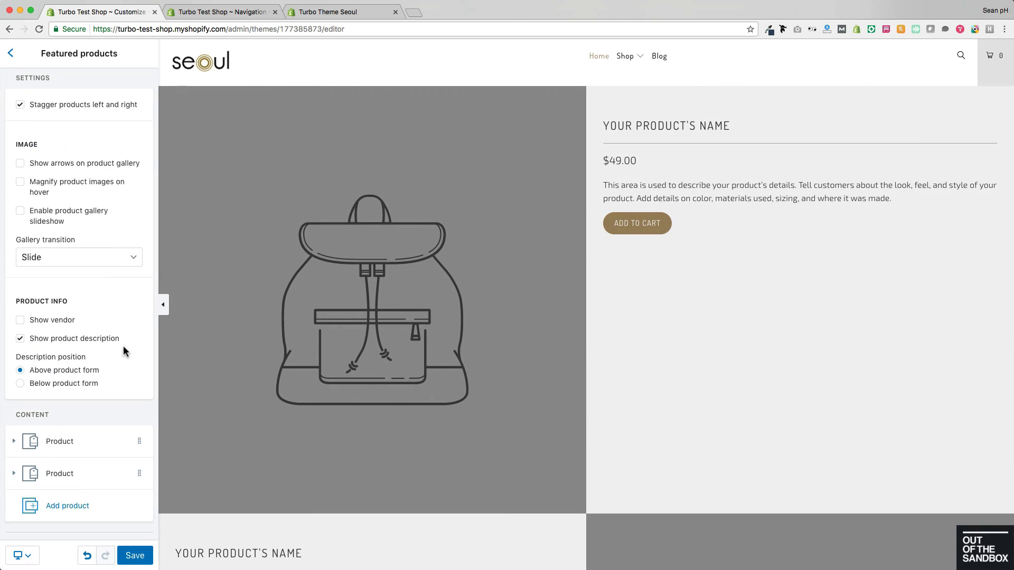
Step: Assign the BEOPLAY H4 product to the first product block of the Featured products section
scroll(122, 338, down, 1)
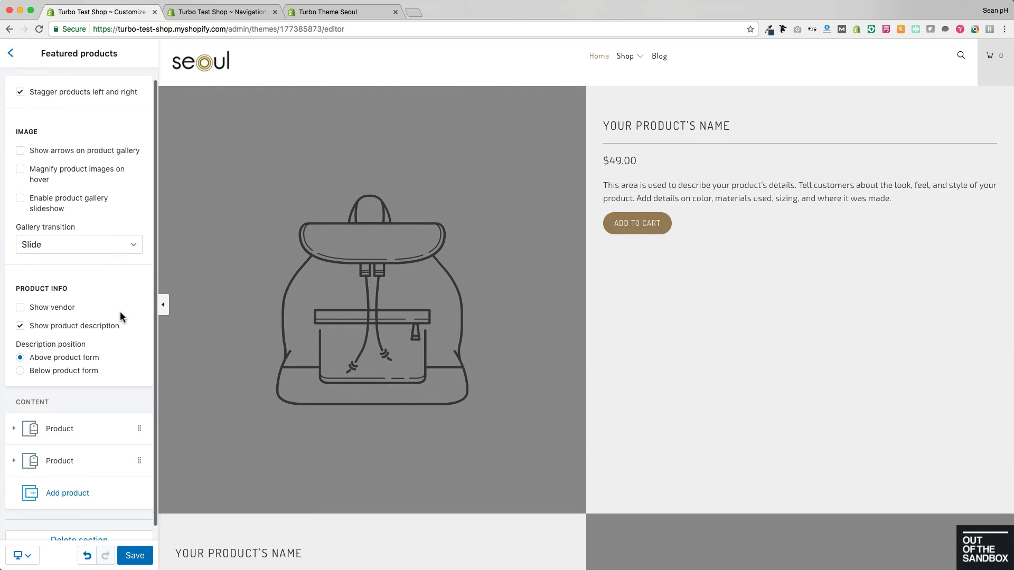
click(69, 425)
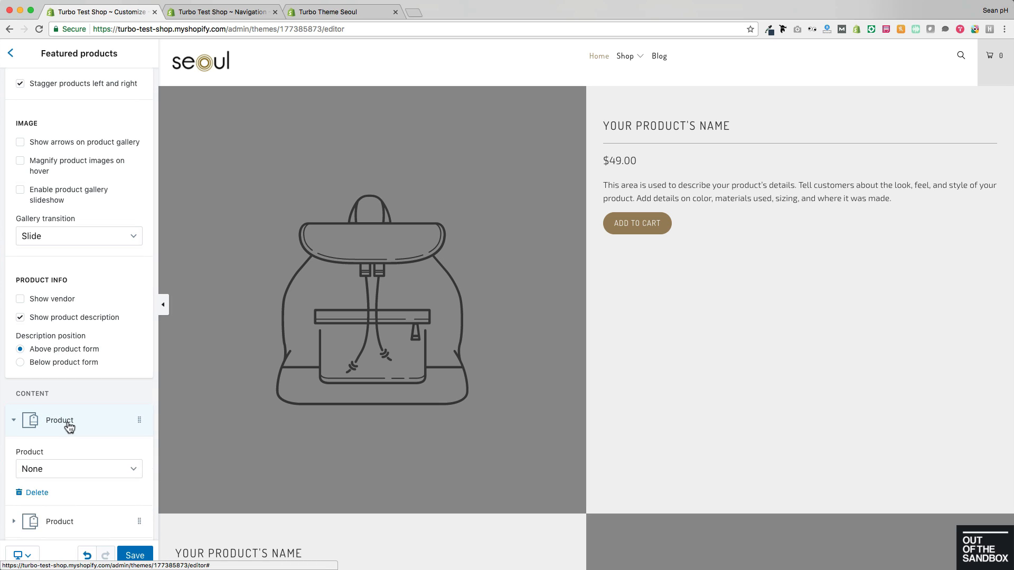
click(121, 462)
scroll(92, 391, down, 4)
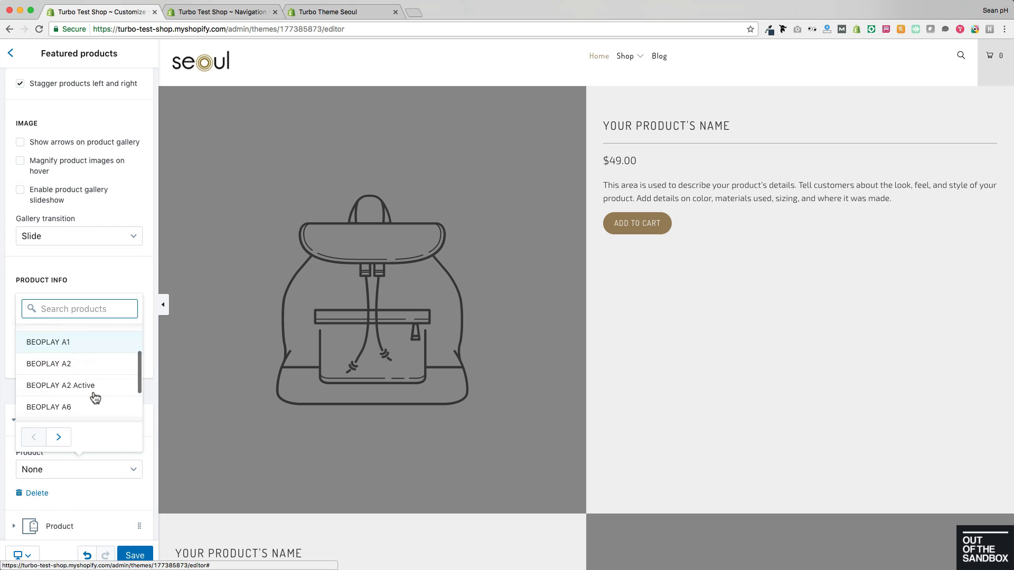
click(67, 436)
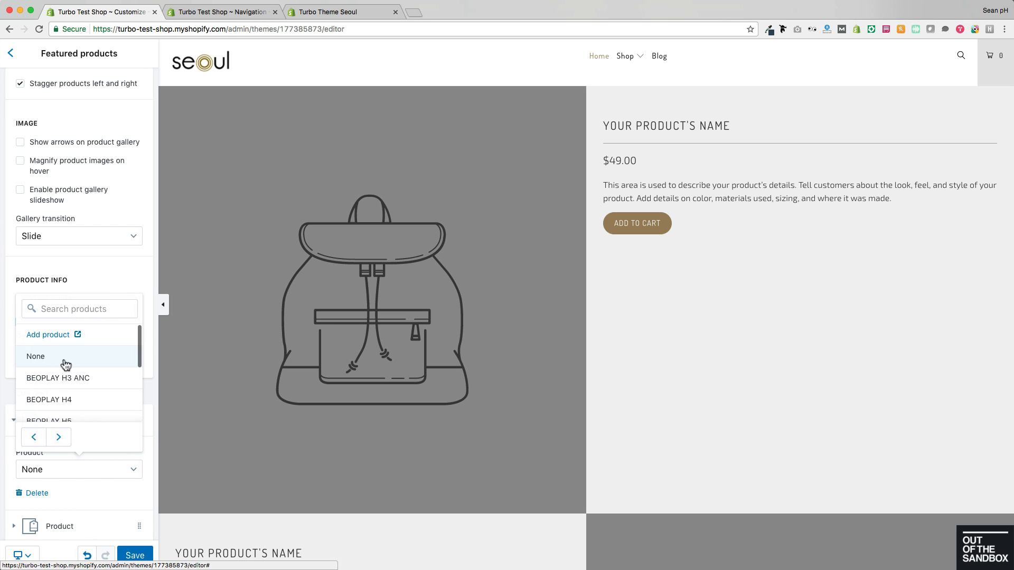
click(71, 400)
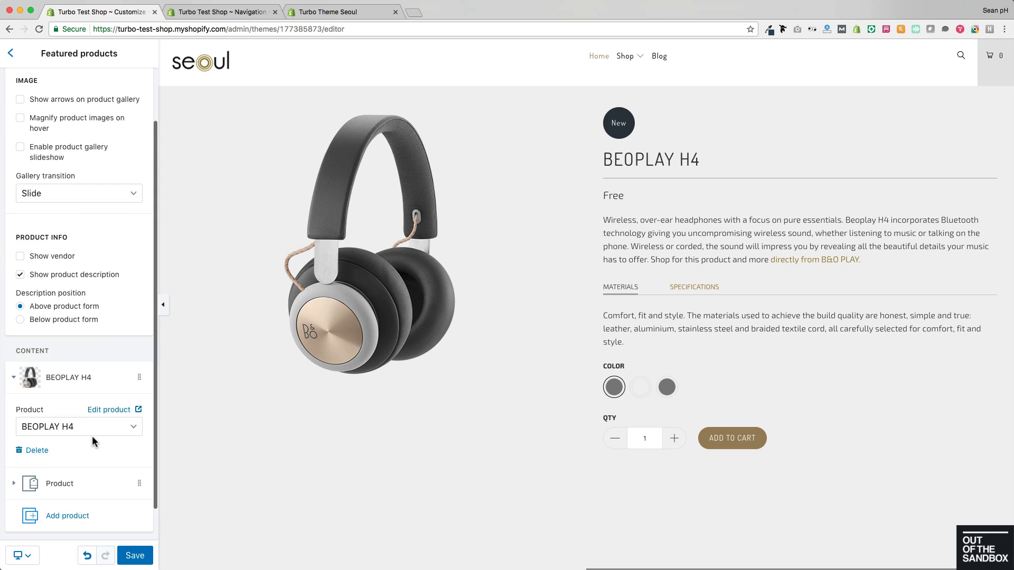
Step: Assign the BEOPLAY S3 product to the second product block of the Featured products section
scroll(92, 435, down, 1)
click(70, 386)
click(73, 426)
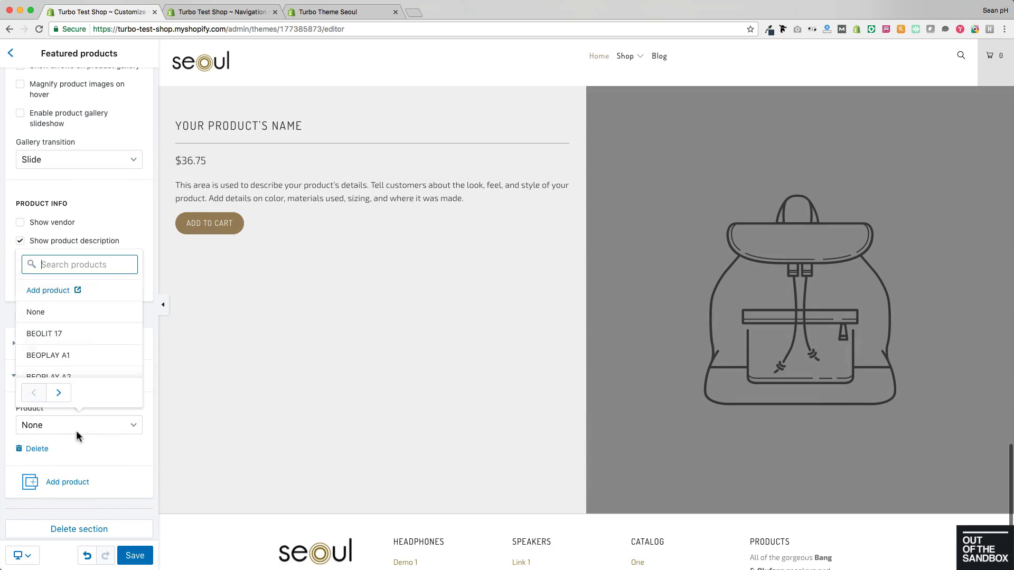
click(60, 394)
click(62, 395)
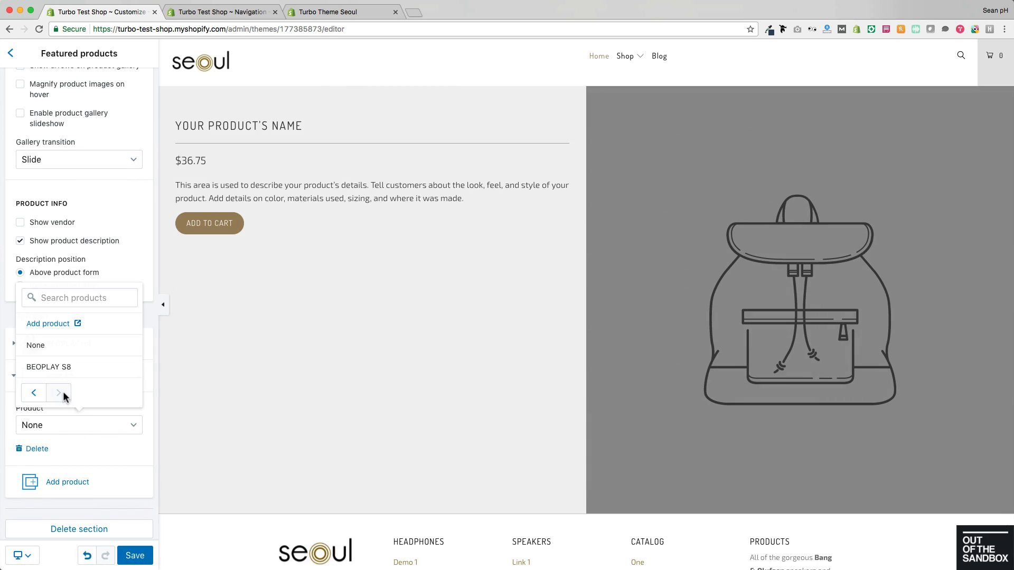
click(40, 393)
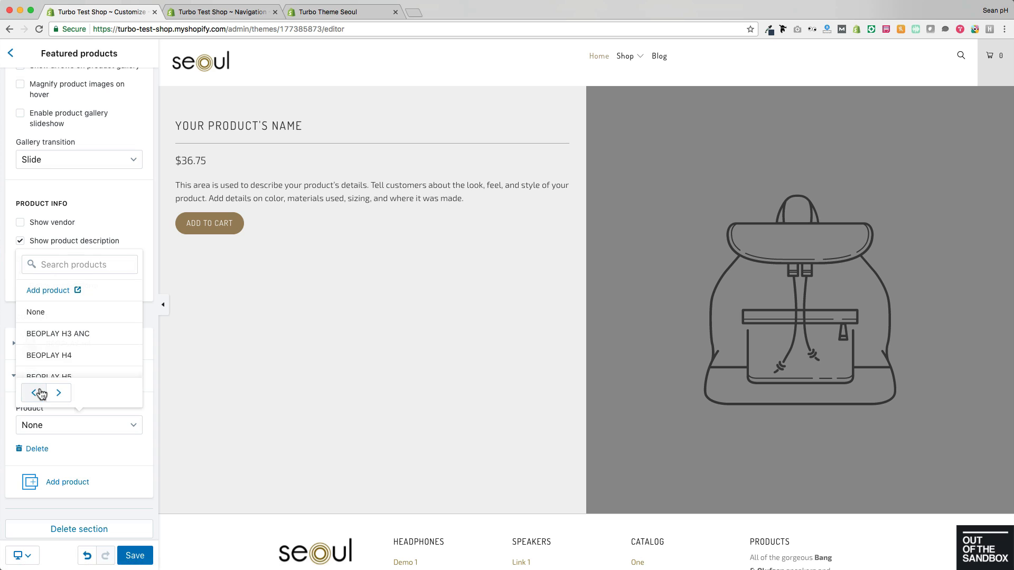
scroll(79, 359, down, 3)
click(65, 371)
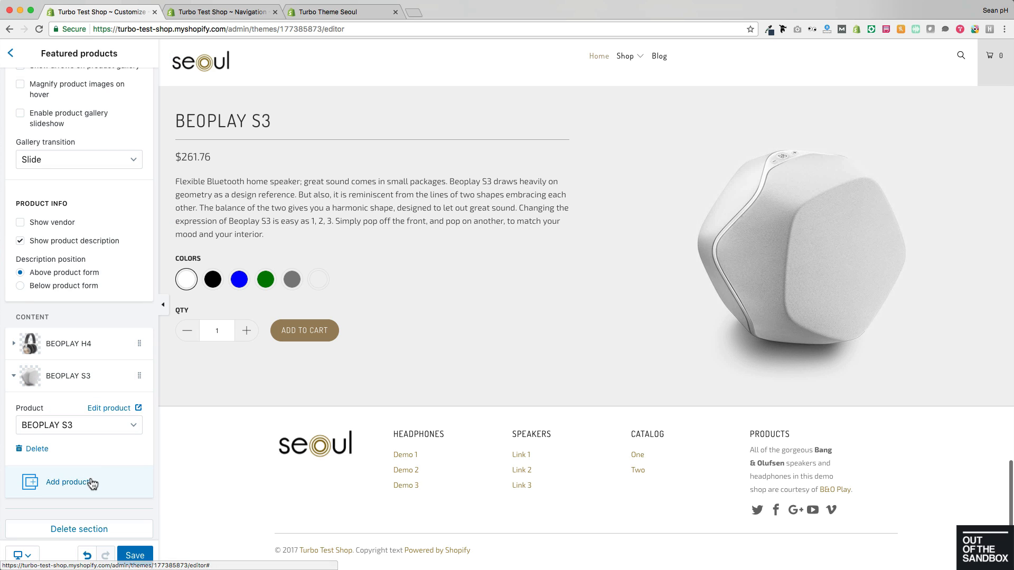
Step: Review both featured products in the preview, try turning off left and right staggering, and turn it back on
scroll(231, 329, up, 3)
scroll(231, 329, up, 6)
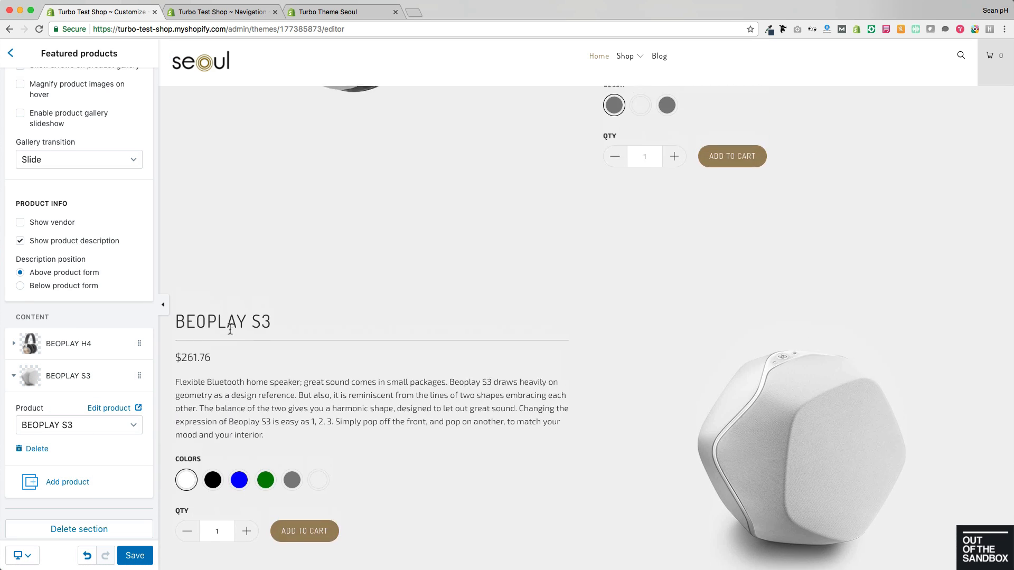
scroll(228, 335, up, 2)
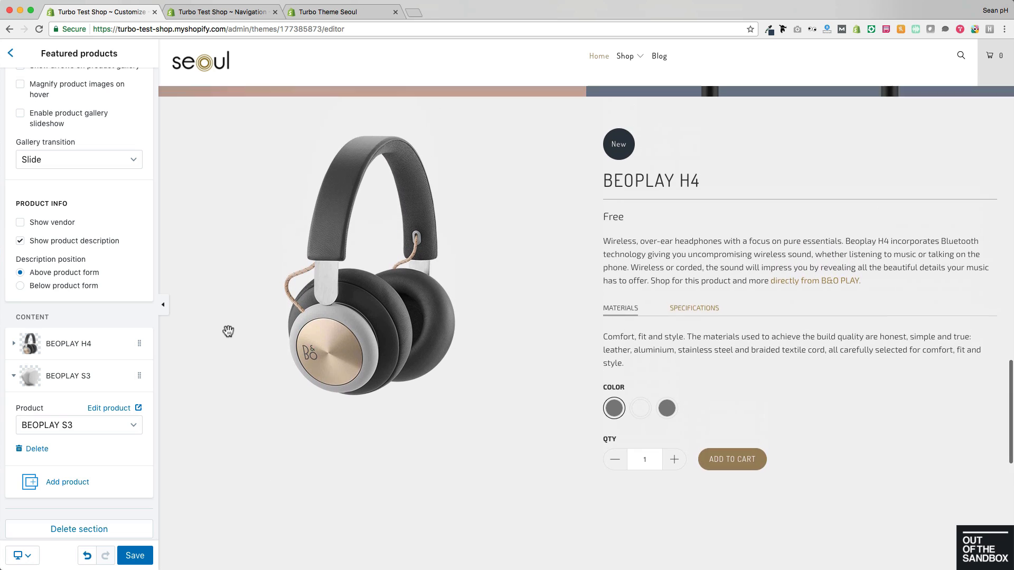
scroll(72, 305, up, 4)
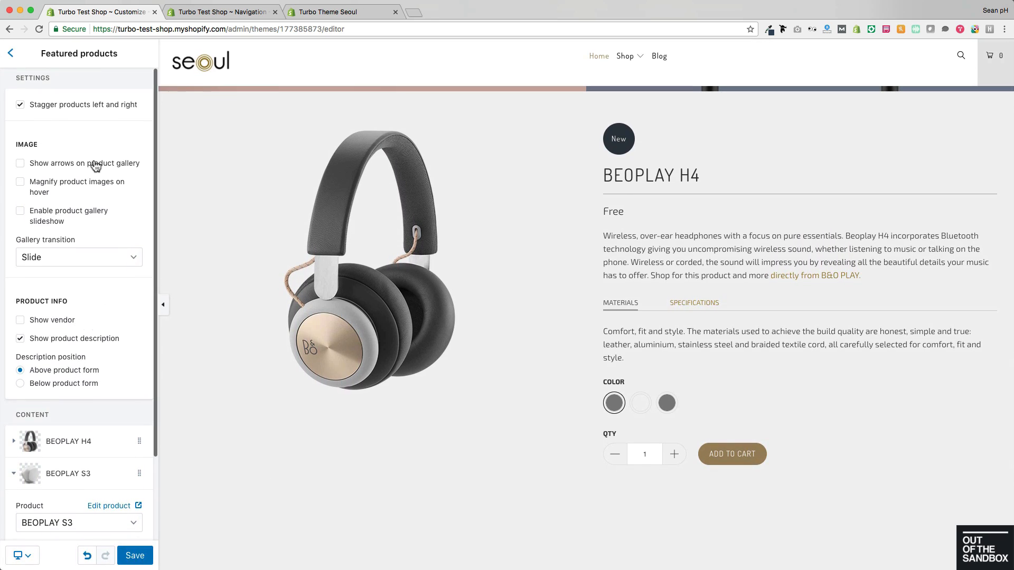
click(48, 105)
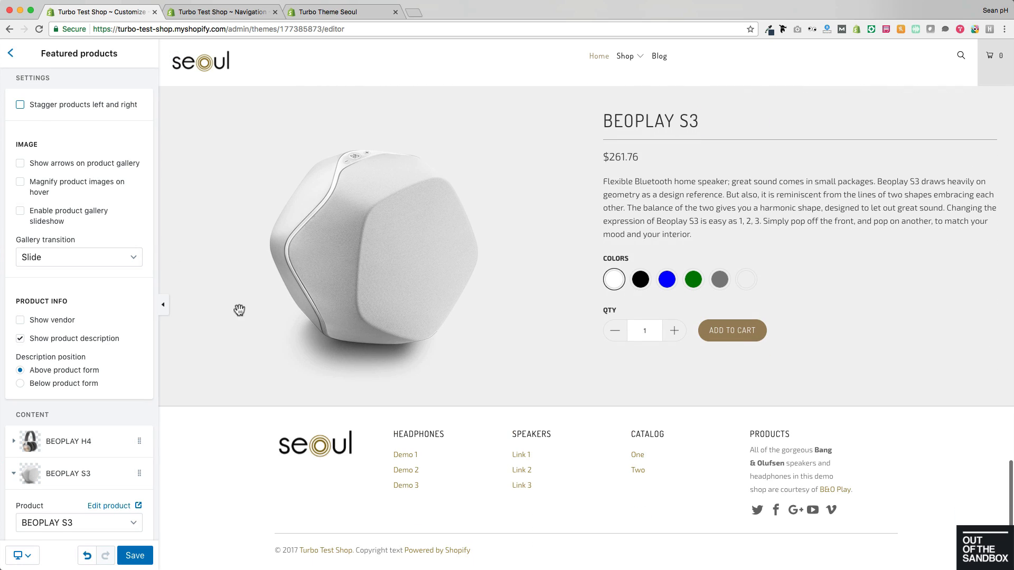
scroll(278, 324, up, 10)
click(58, 105)
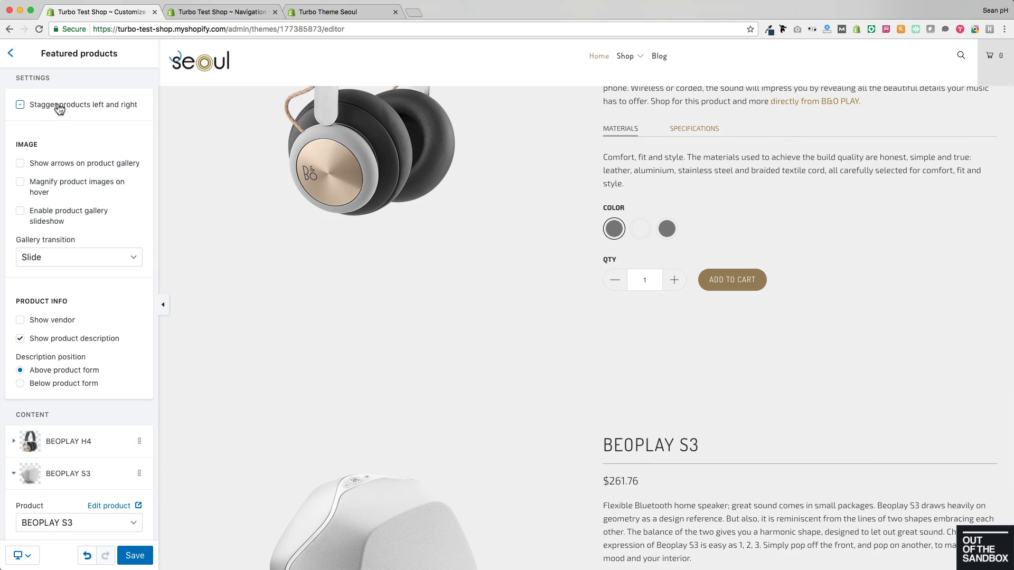
Step: Show arrows on the product gallery and enable the gallery slideshow, keeping the Slide transition
click(47, 164)
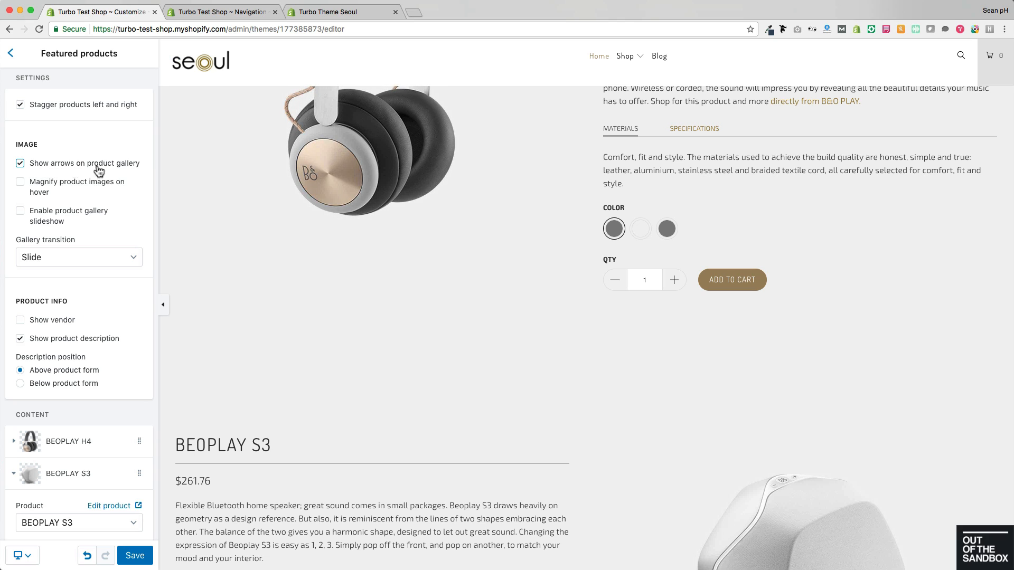
scroll(217, 343, up, 3)
scroll(217, 342, up, 1)
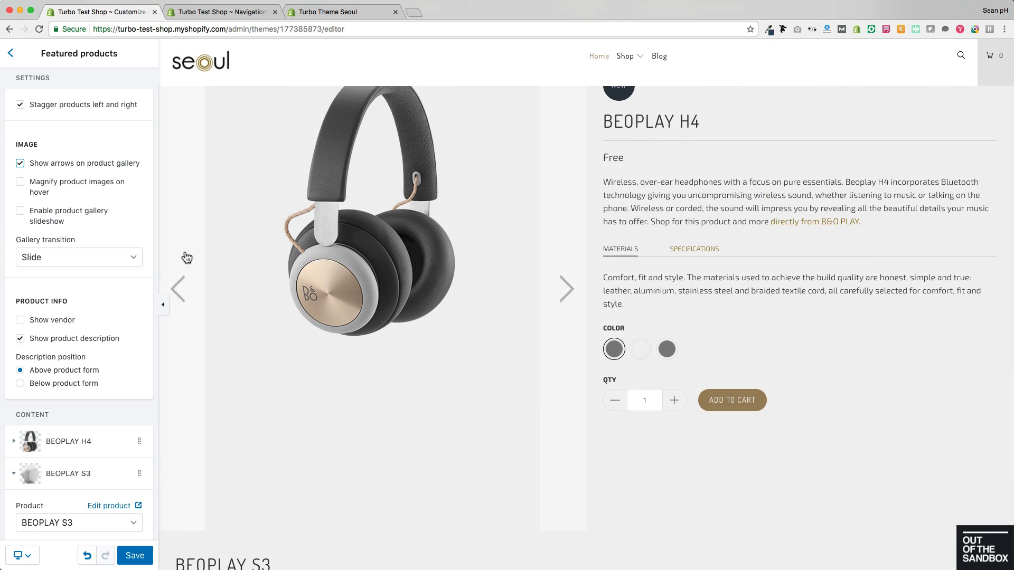
click(565, 257)
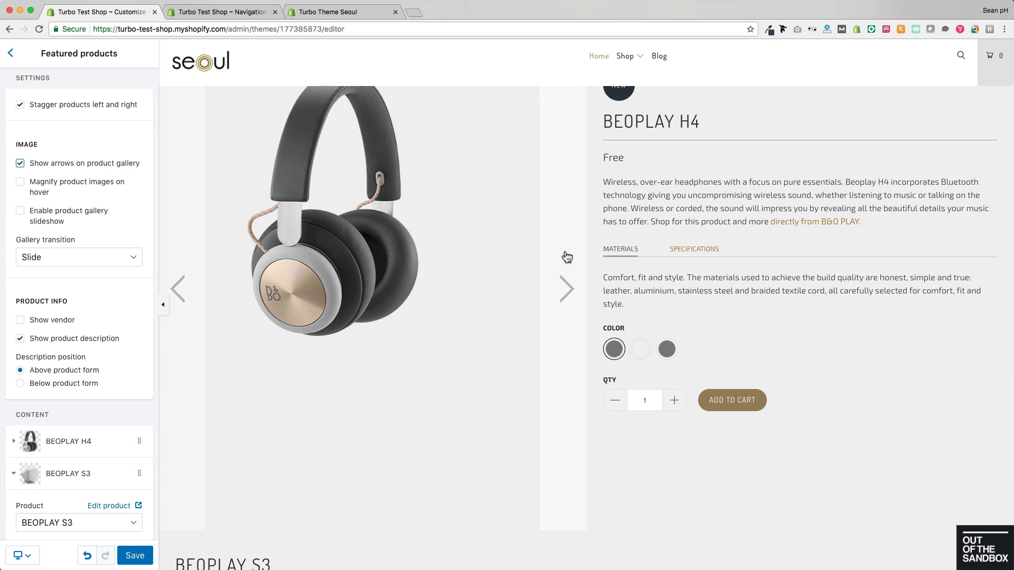
click(566, 257)
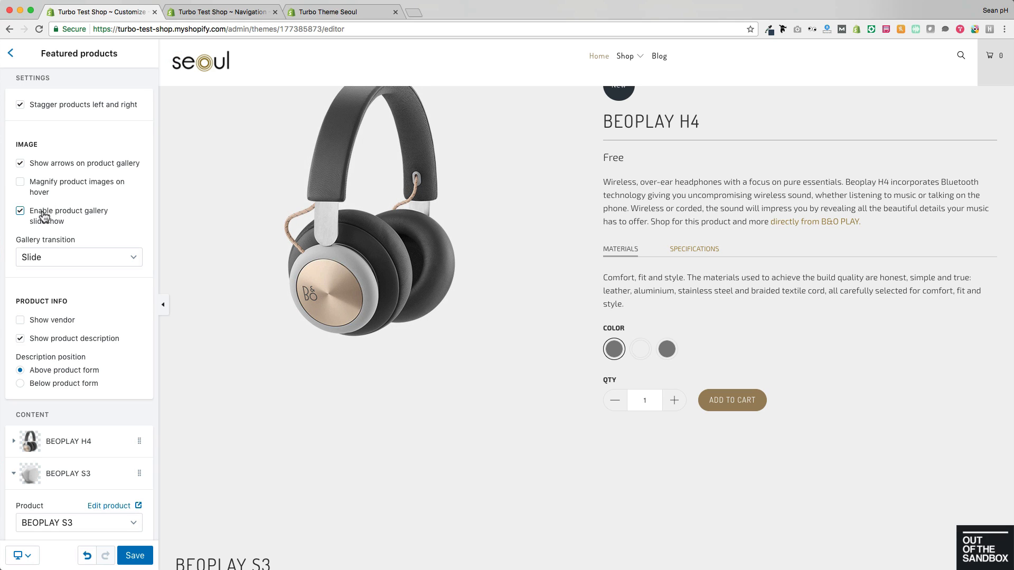
mouse_move(349, 263)
click(107, 256)
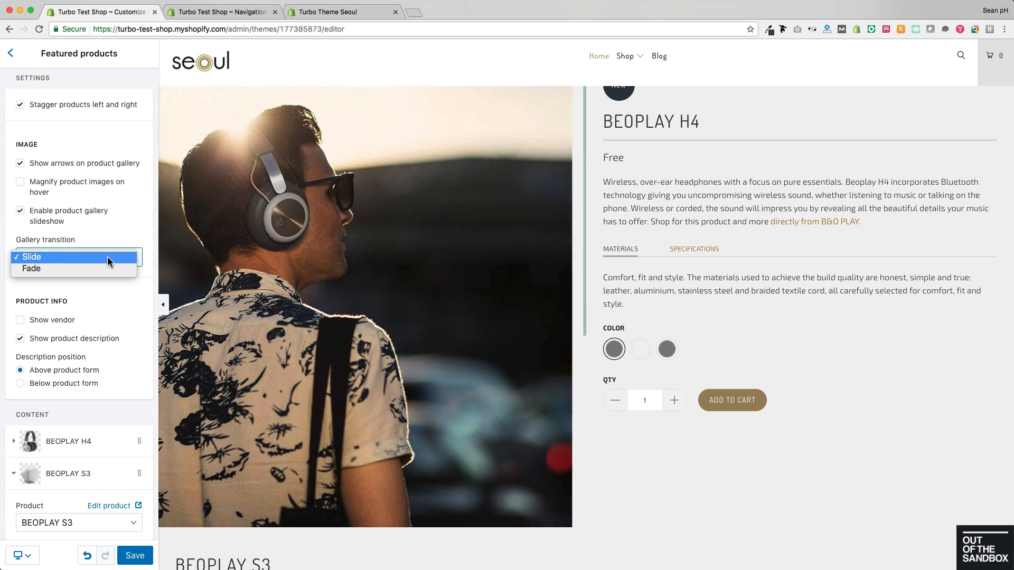
click(107, 229)
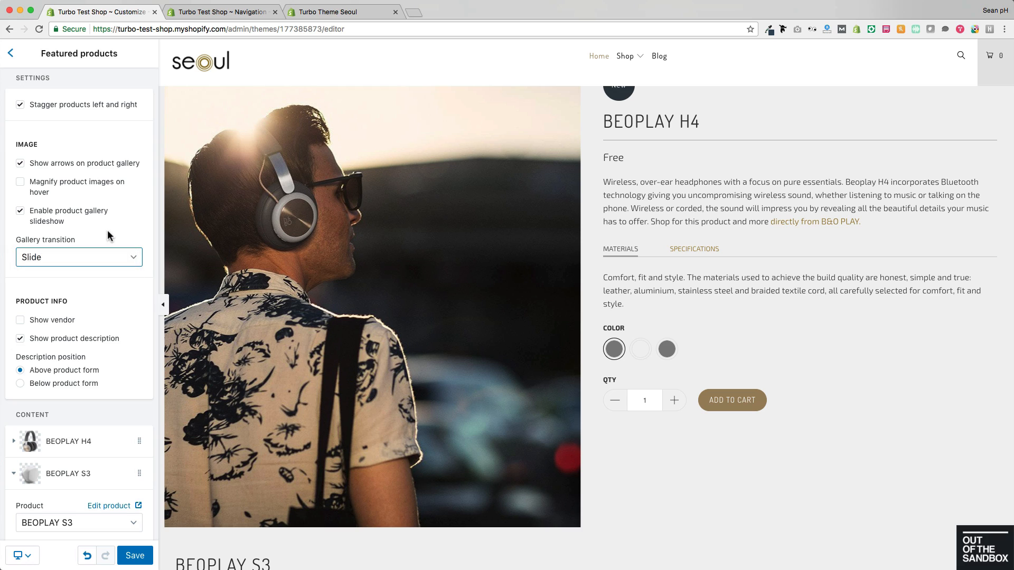
Step: Show the vendor in the product info of the featured products
scroll(106, 322, down, 1)
click(38, 297)
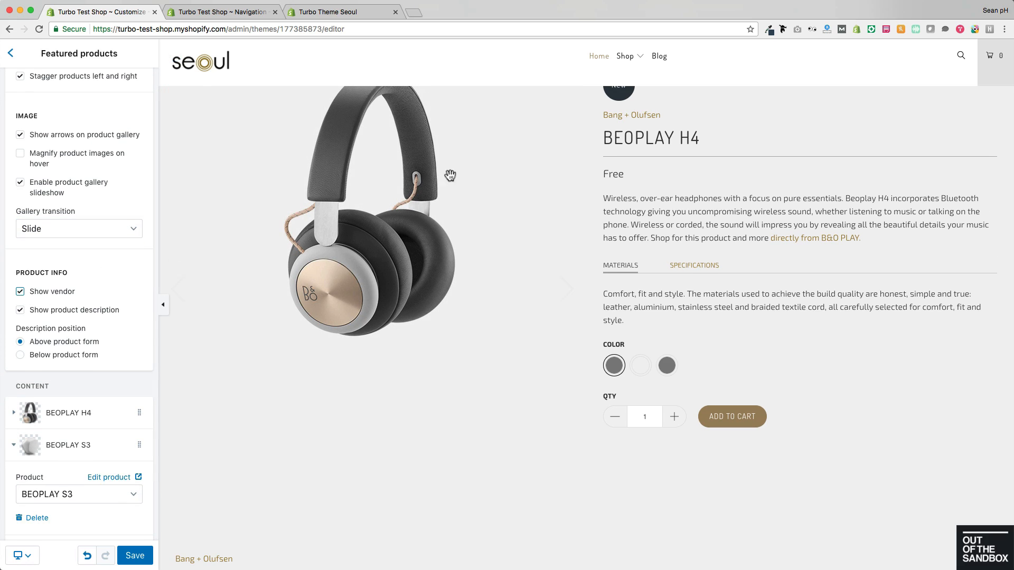
Step: Try hiding the product description and placing it below the product form, restoring the visible description above the form
click(76, 316)
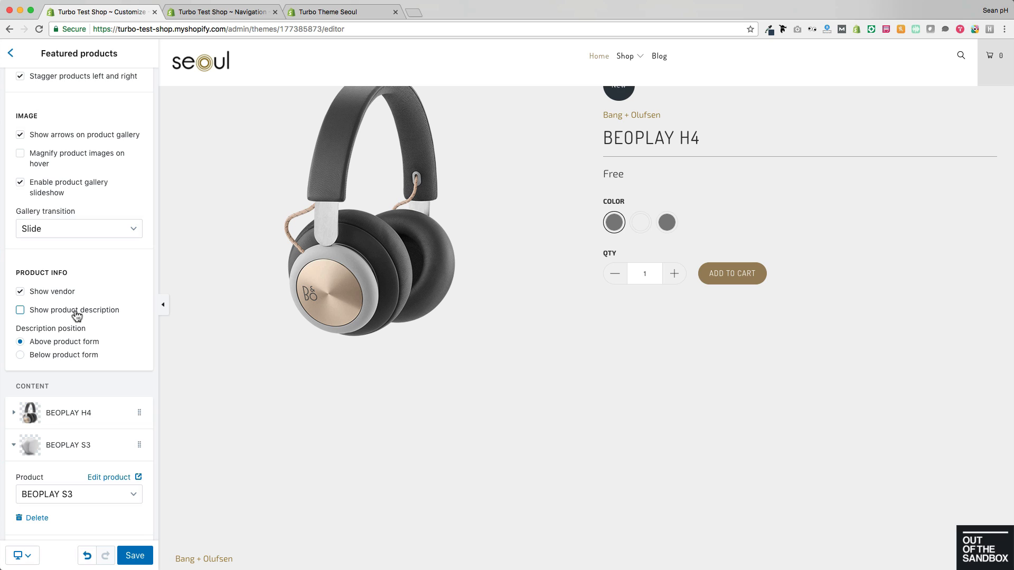
click(76, 315)
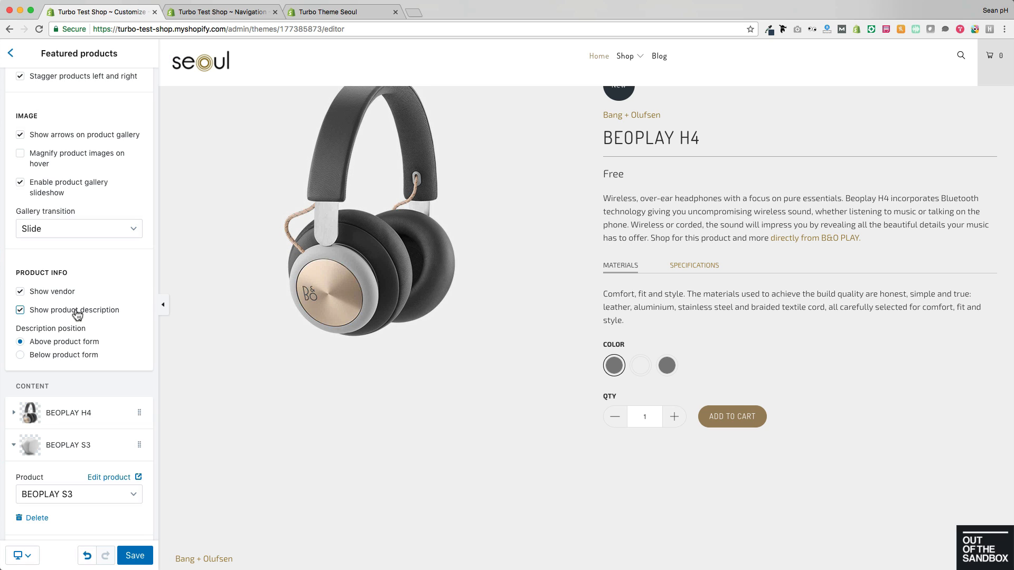
scroll(77, 315, down, 1)
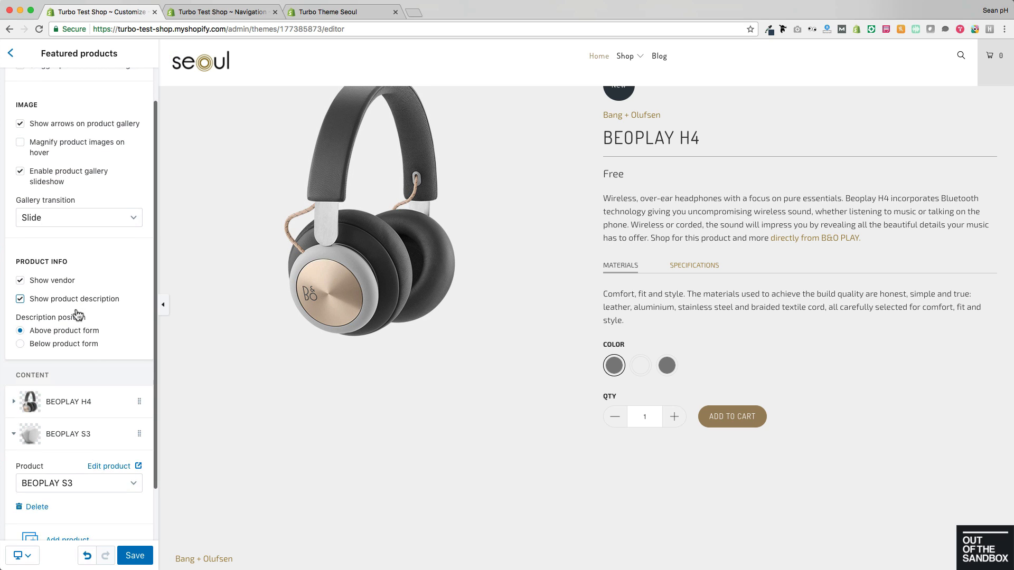
click(64, 344)
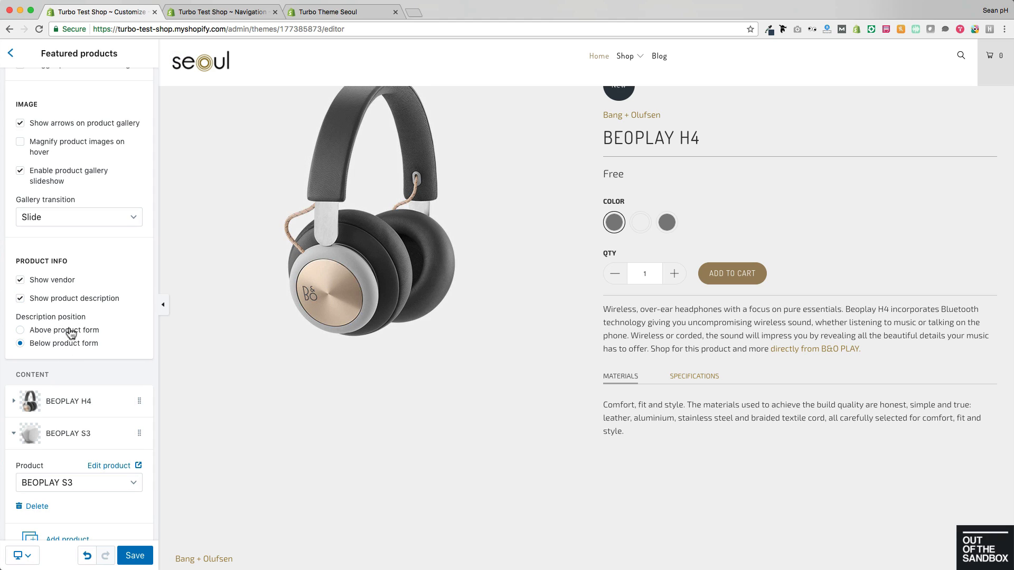
click(70, 330)
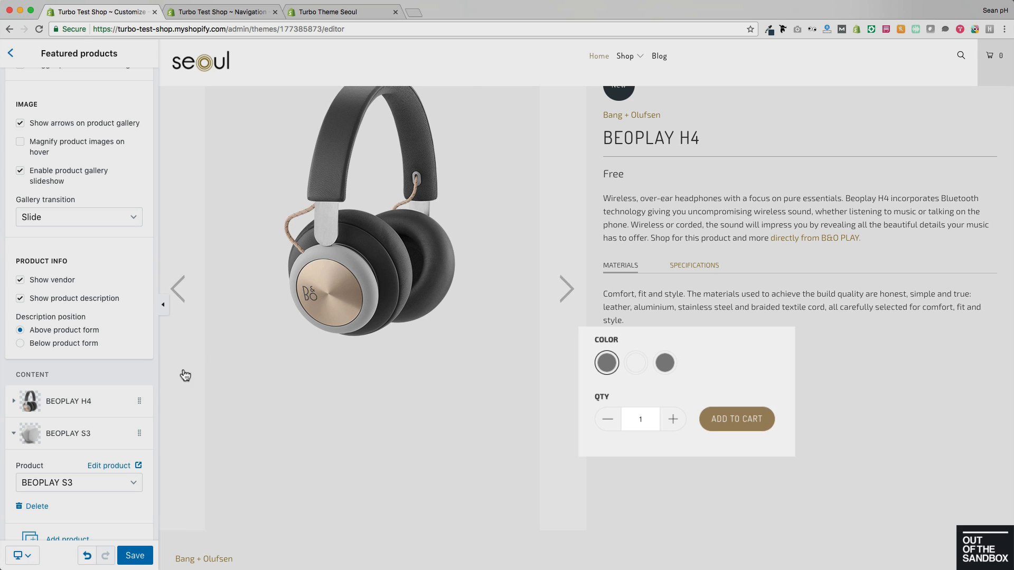
Step: Compare the Featured products section with the same products on the Turbo Theme Seoul demo store and return to the theme editor
scroll(58, 309, down, 1)
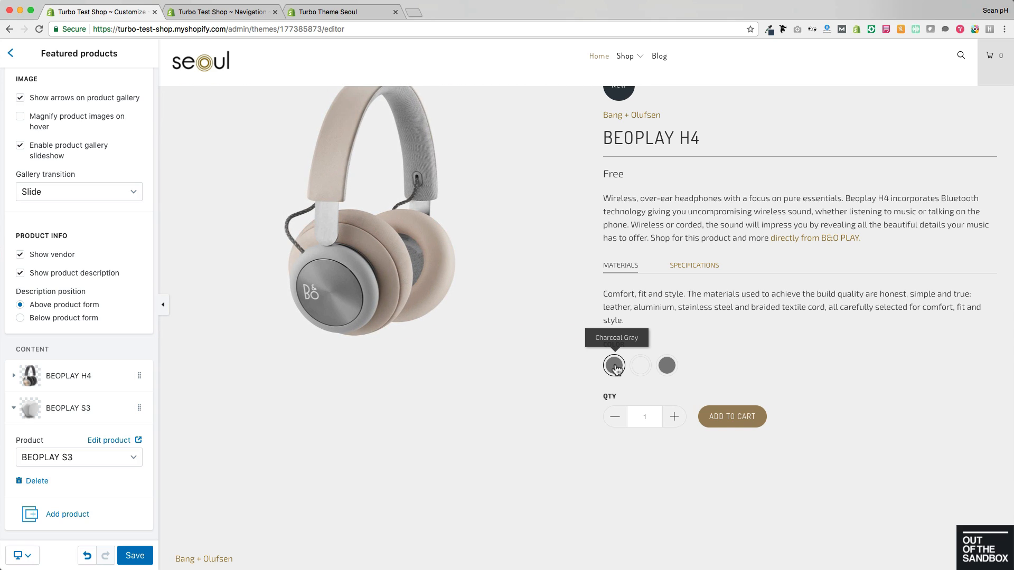
scroll(616, 370, down, 1)
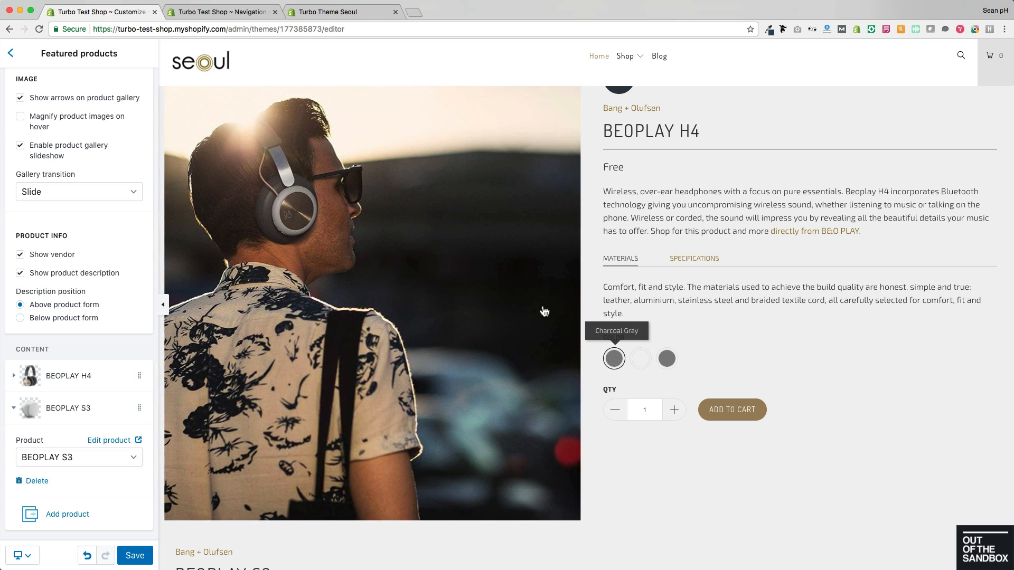
click(319, 11)
scroll(369, 354, down, 6)
scroll(352, 340, down, 10)
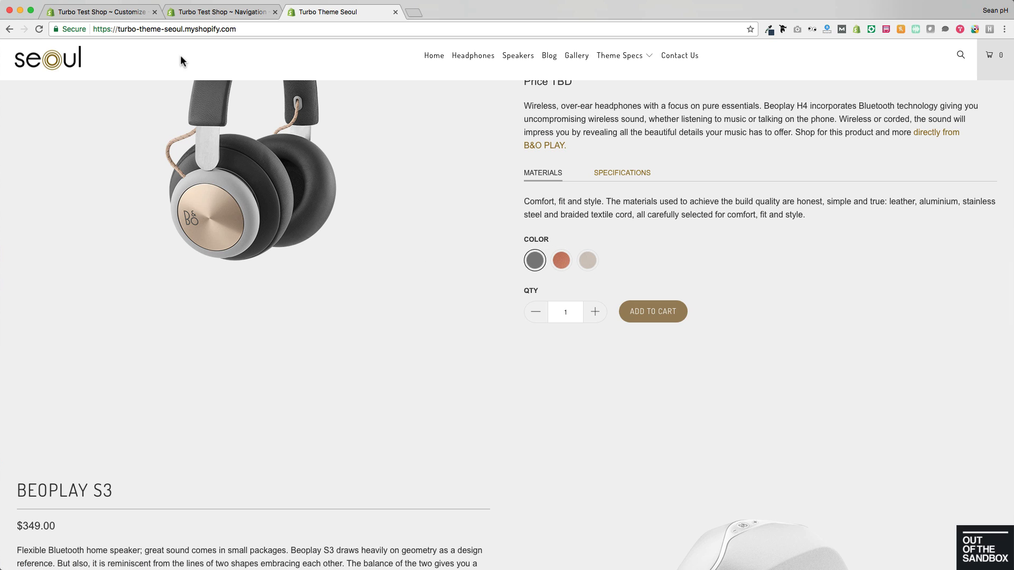
click(120, 15)
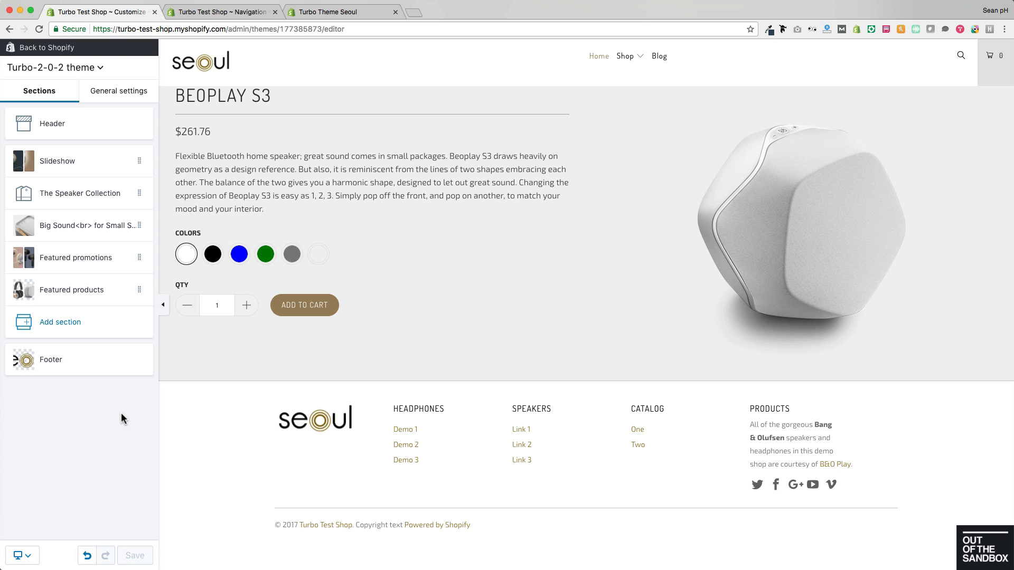
Step: Add a Featured video section to the home page
click(64, 330)
scroll(68, 327, down, 2)
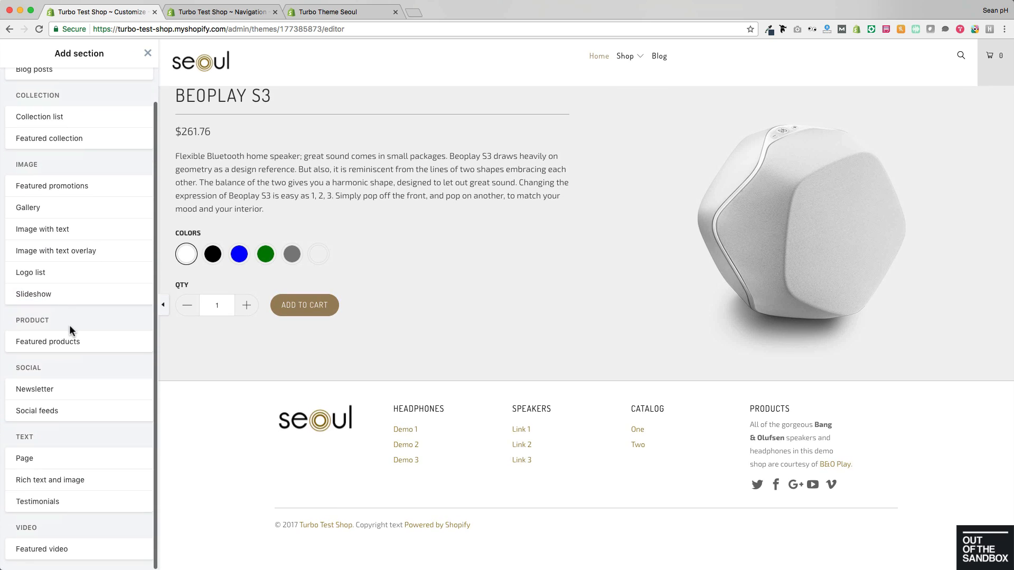
click(58, 556)
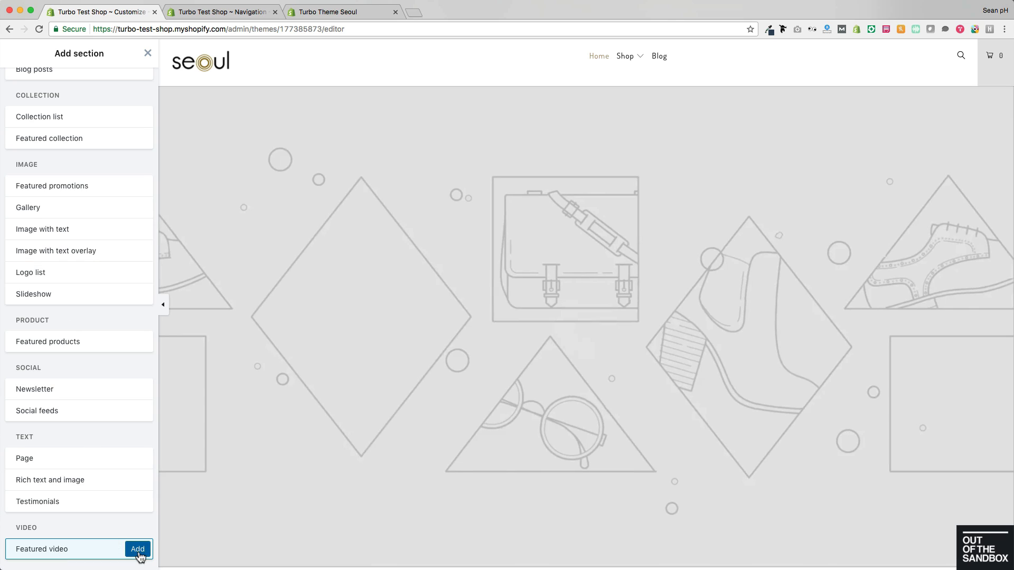
click(137, 550)
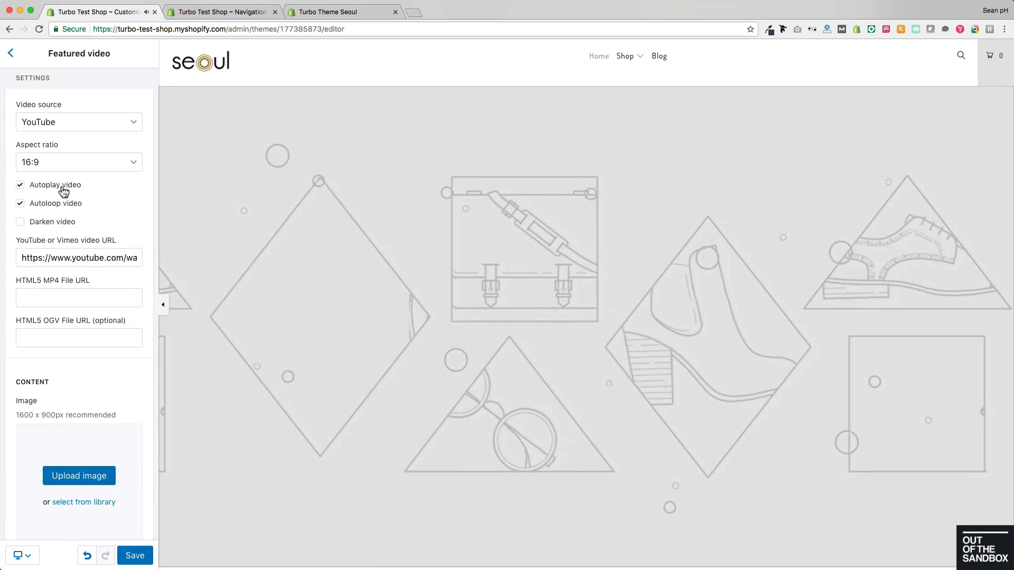
Step: Turn off autoplay and enable darkening for the featured video, keeping YouTube as source, the 16:9 aspect ratio and the existing video URL
click(43, 186)
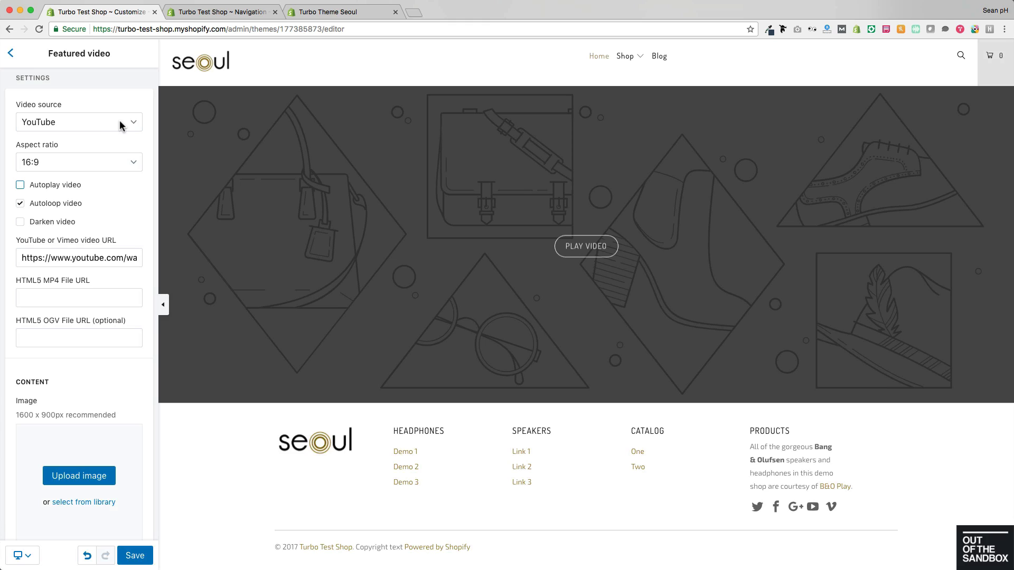
click(104, 124)
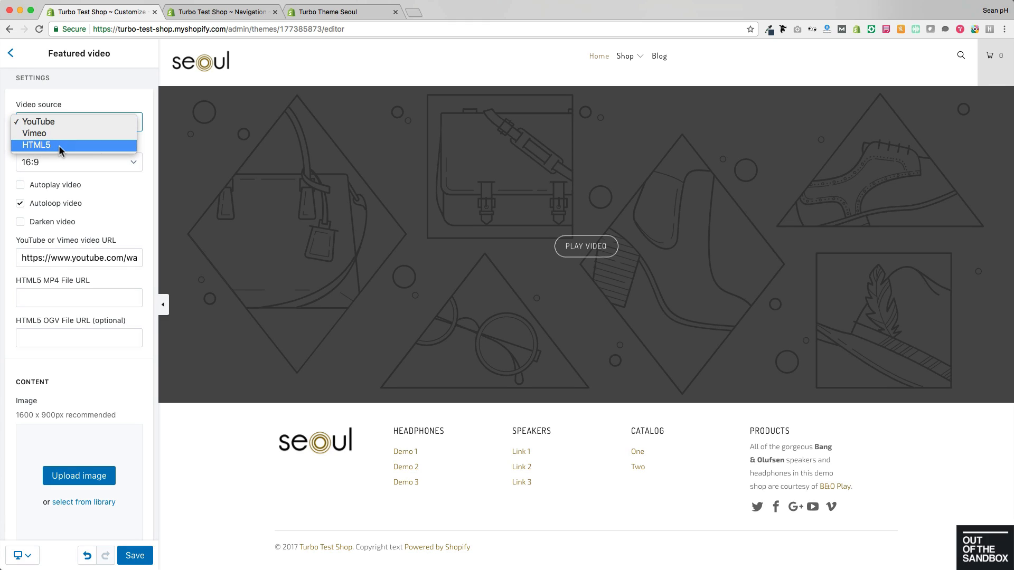
click(117, 91)
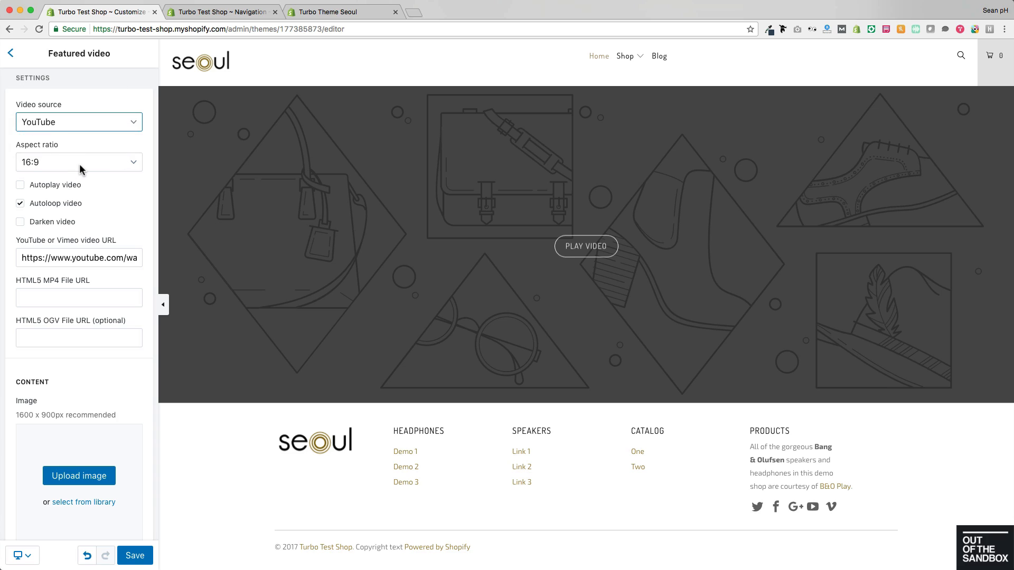
click(80, 166)
click(80, 166)
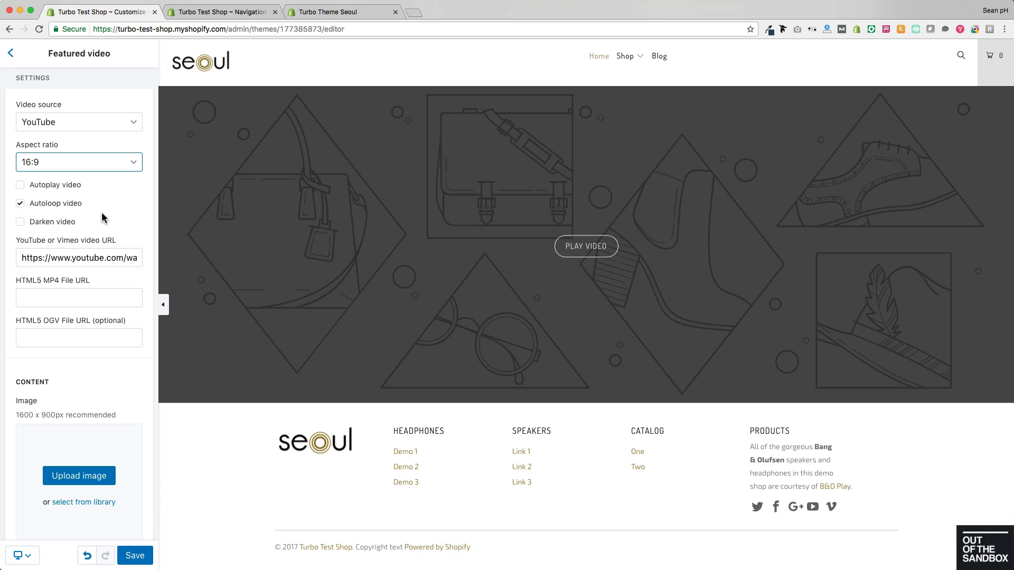
click(59, 225)
click(64, 258)
key(super+a)
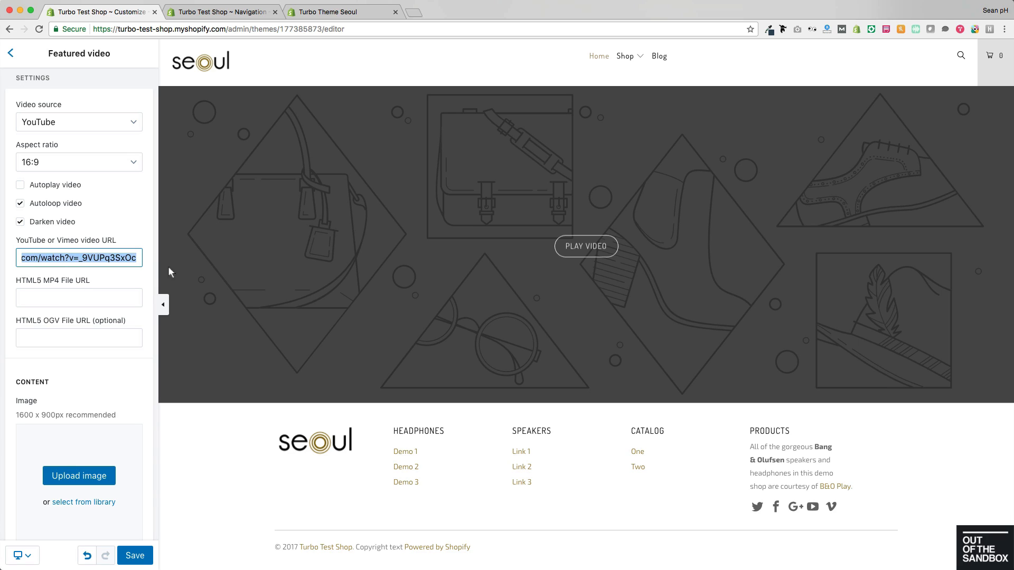
click(104, 258)
scroll(99, 258, left, 3)
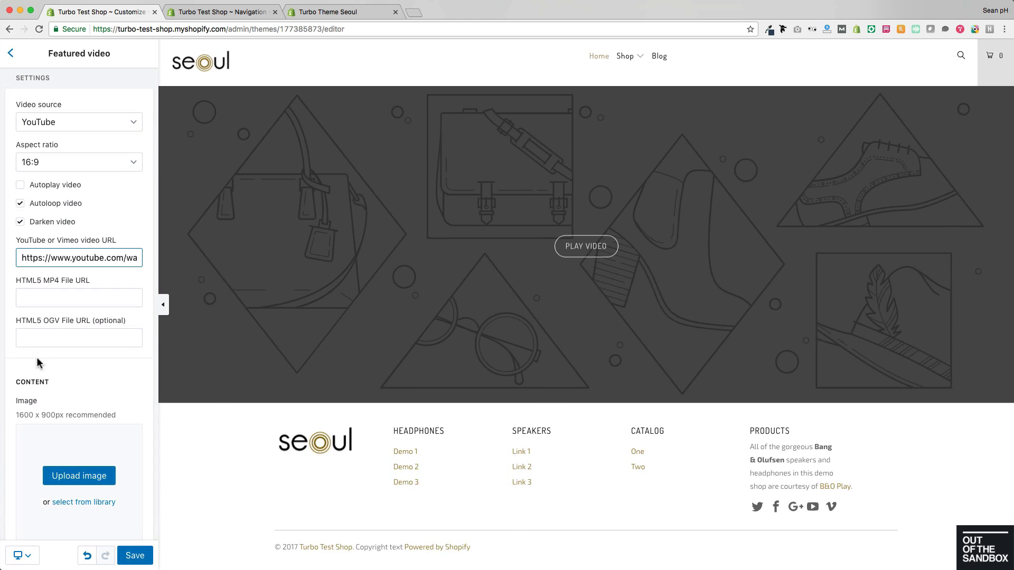
click(32, 294)
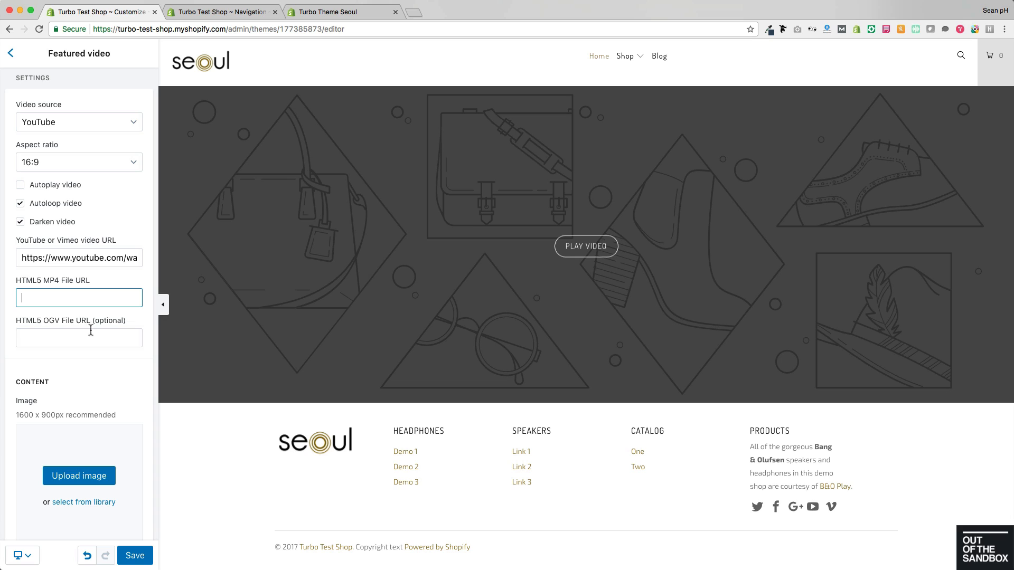
Step: Upload video-navy.jpg from the TURBO 2 folder as the featured video section's image
scroll(94, 330, down, 1)
scroll(70, 326, down, 5)
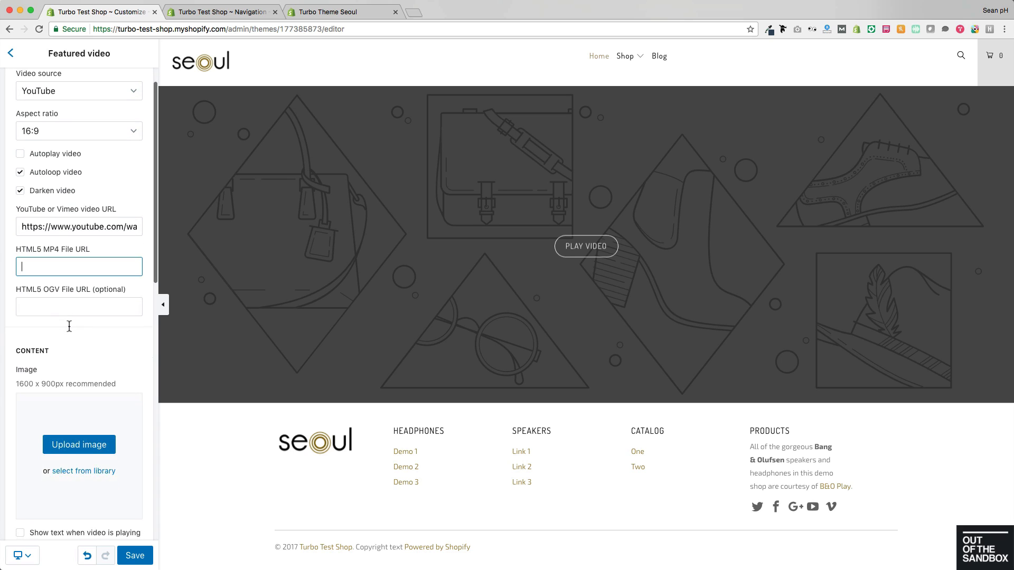
scroll(69, 326, down, 7)
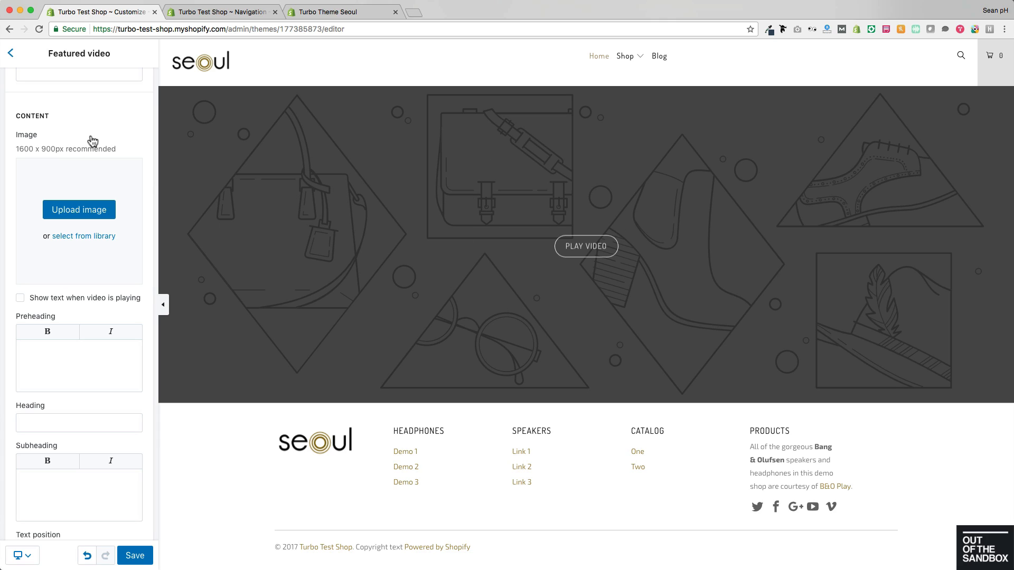
click(85, 211)
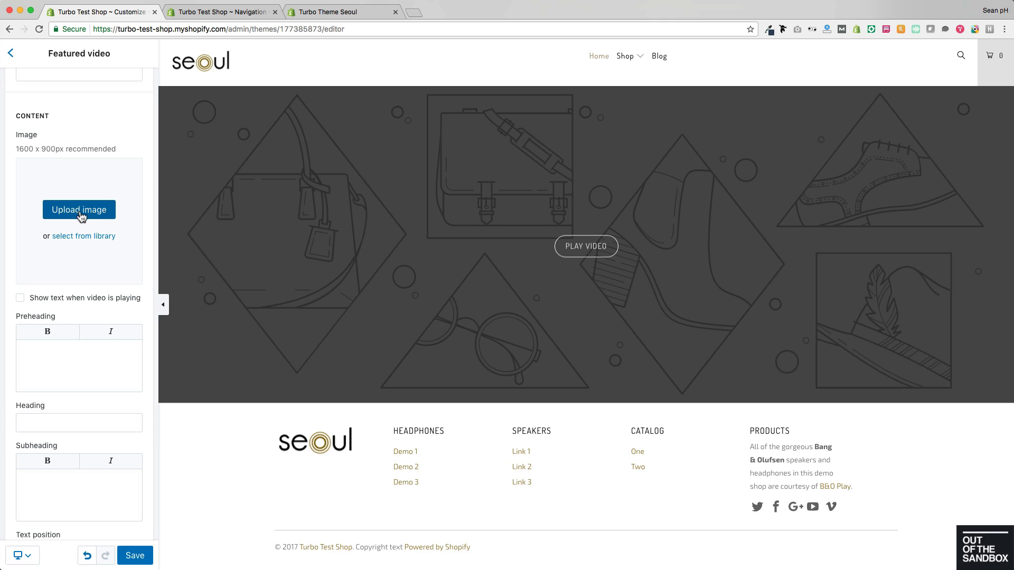
scroll(568, 121, up, 1)
scroll(568, 122, down, 5)
scroll(567, 121, down, 10)
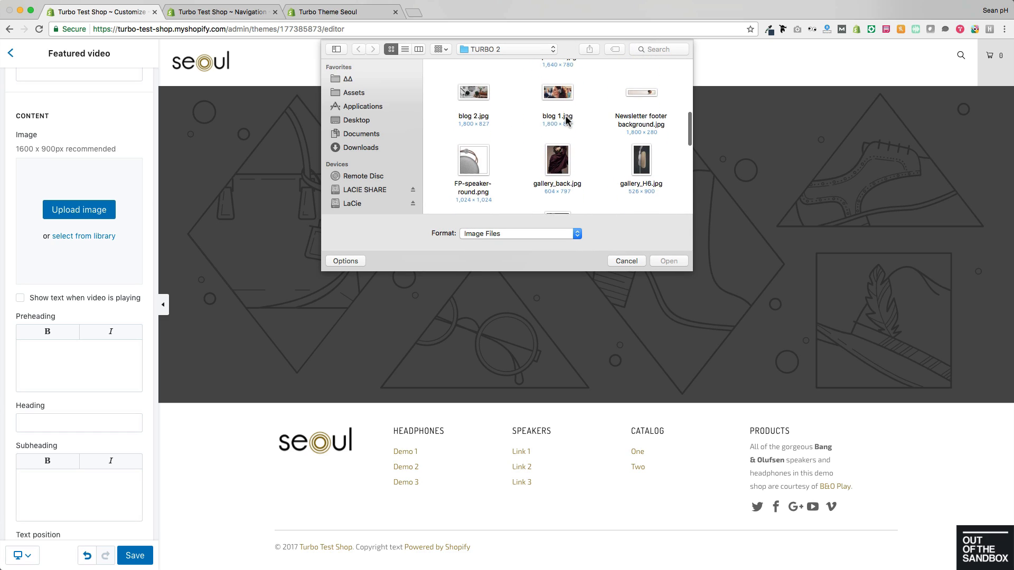
click(643, 142)
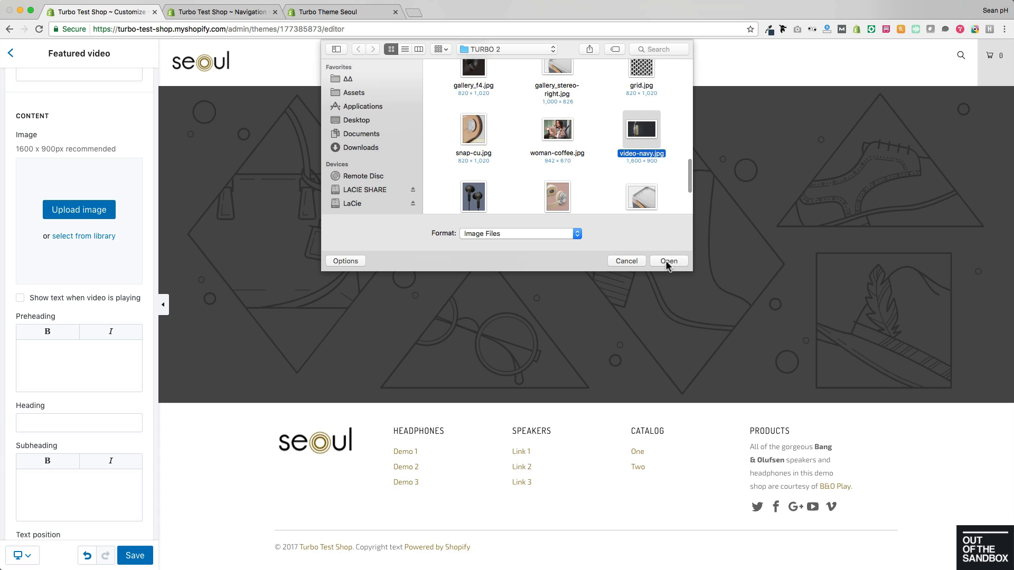
click(669, 261)
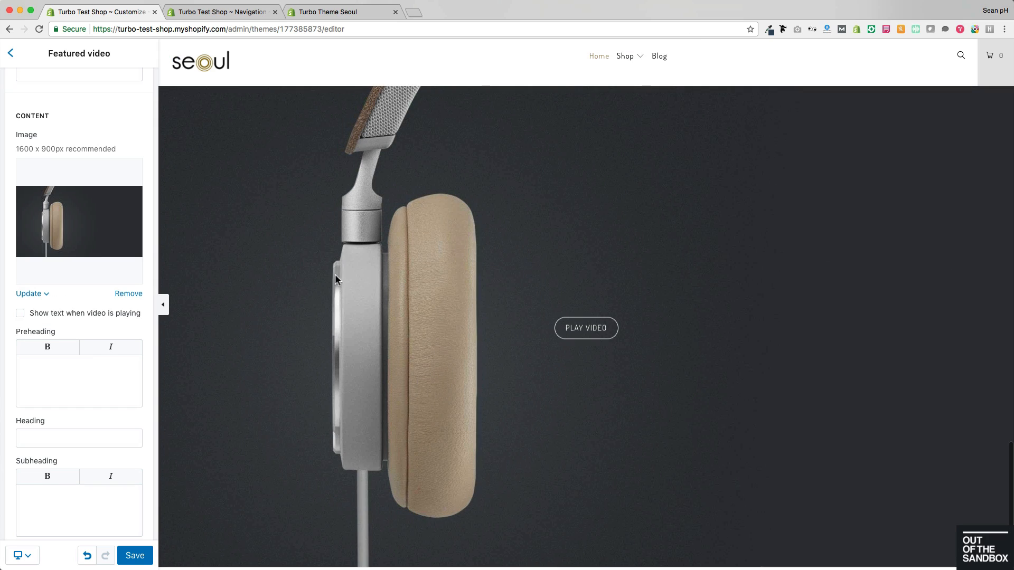
Step: Enter preheading "Sound that's as good as it looks.", heading "Full Width Video" and subheading "Support for YouTube, Vimeo + HTML5 video"
scroll(64, 296, down, 3)
click(53, 287)
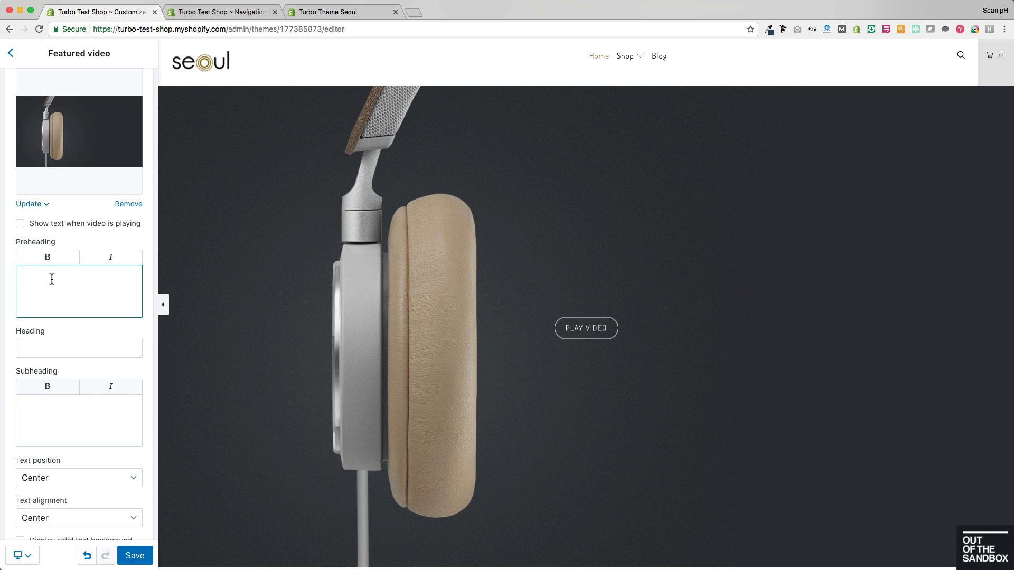
key(super+shift+v)
text(Sound that's as good as it looks.)
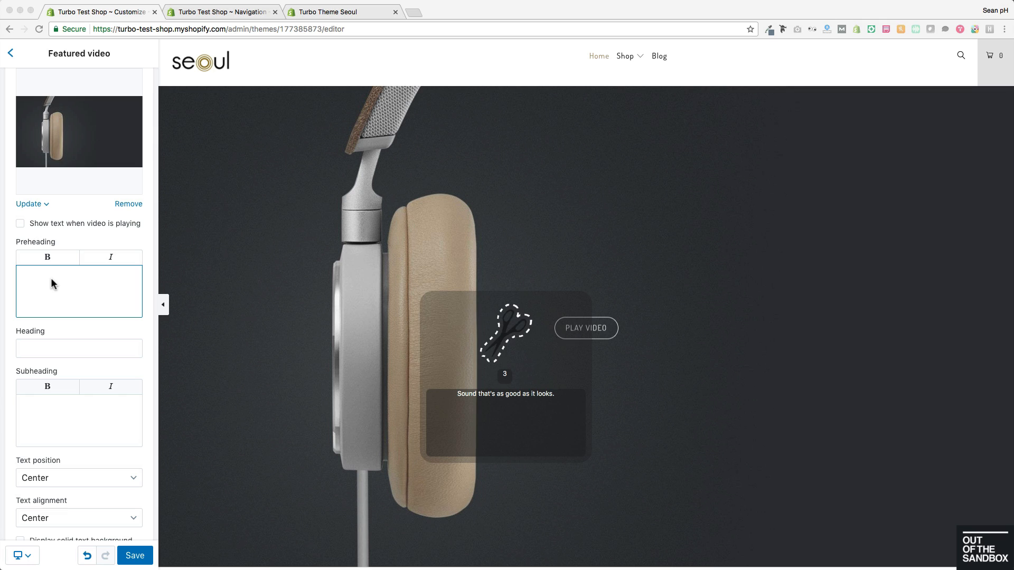
click(59, 348)
key(super+shift+v)
click(97, 422)
key(super+shift+v)
Step: Set the video section's text position to Right
scroll(107, 407, down, 1)
scroll(103, 404, down, 2)
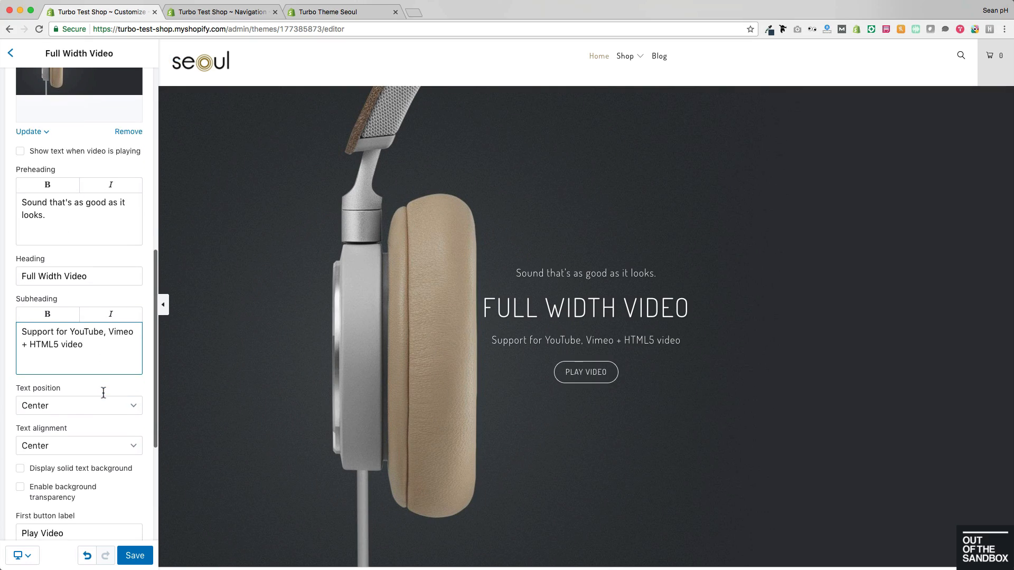
click(97, 401)
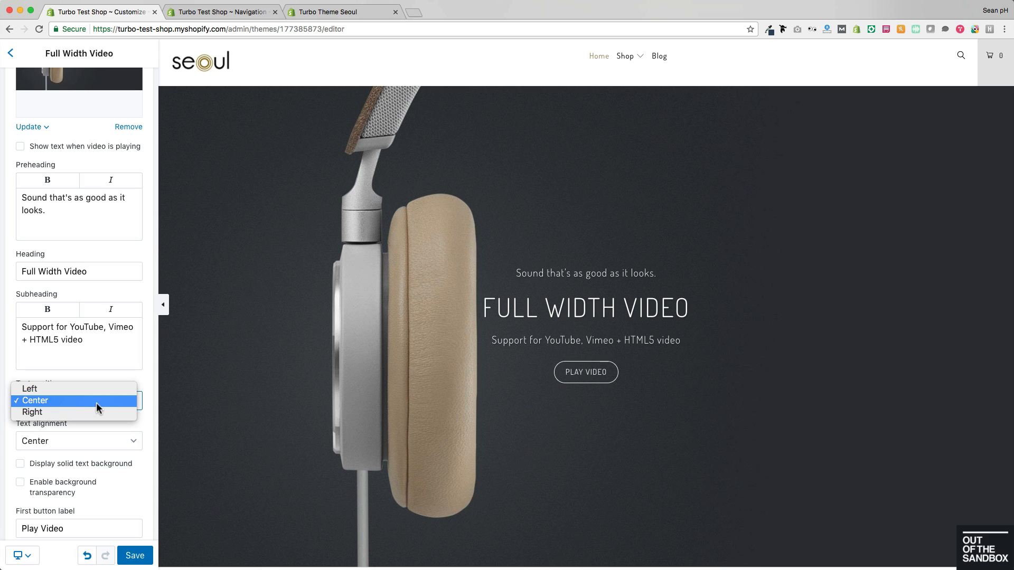
click(83, 412)
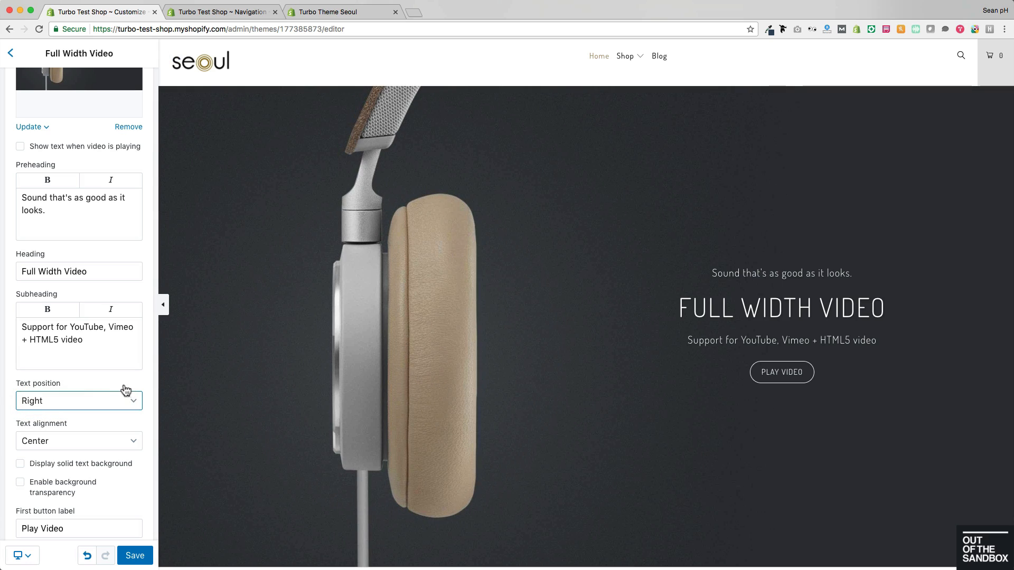
Step: Try displaying a solid background behind the video text, turn it off again, and review the button settings
scroll(124, 390, down, 2)
scroll(123, 390, down, 3)
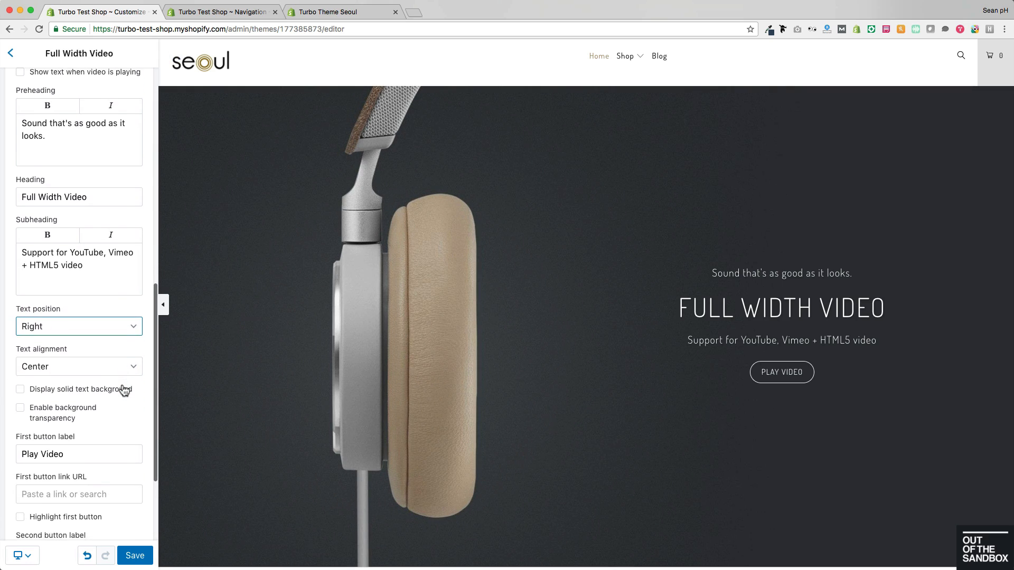
click(20, 355)
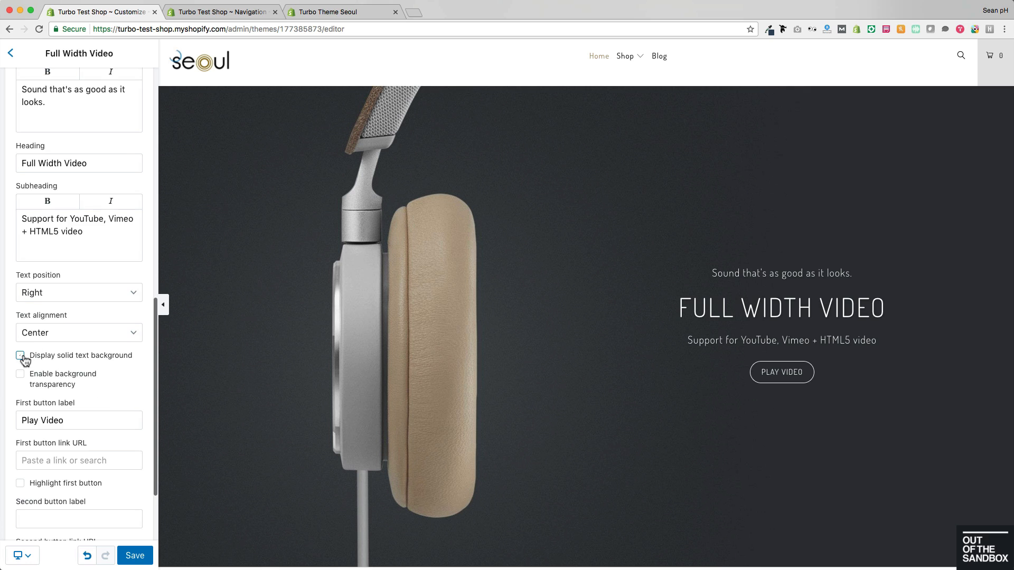
click(20, 356)
scroll(58, 357, down, 2)
scroll(59, 358, down, 2)
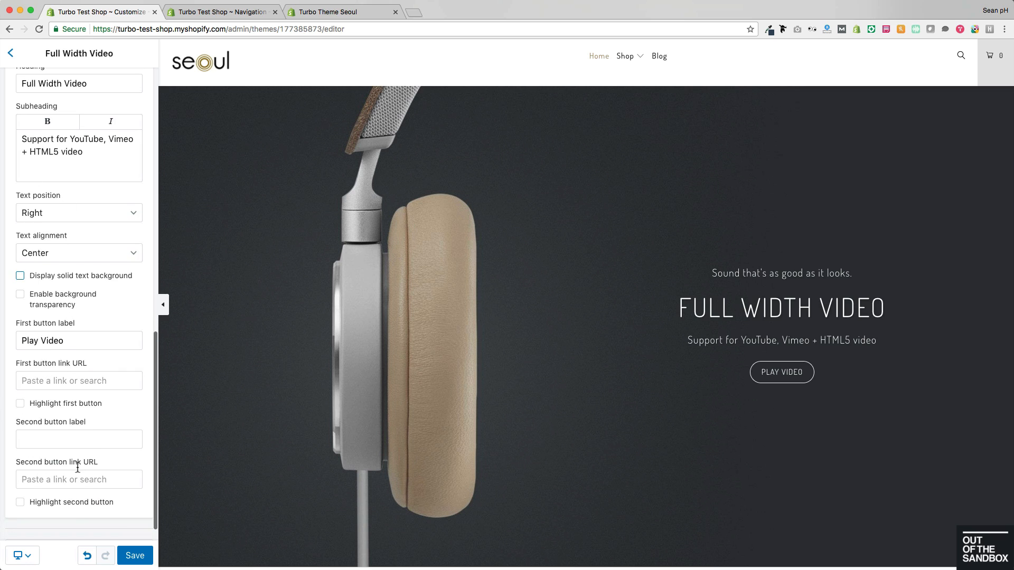
scroll(67, 344, down, 1)
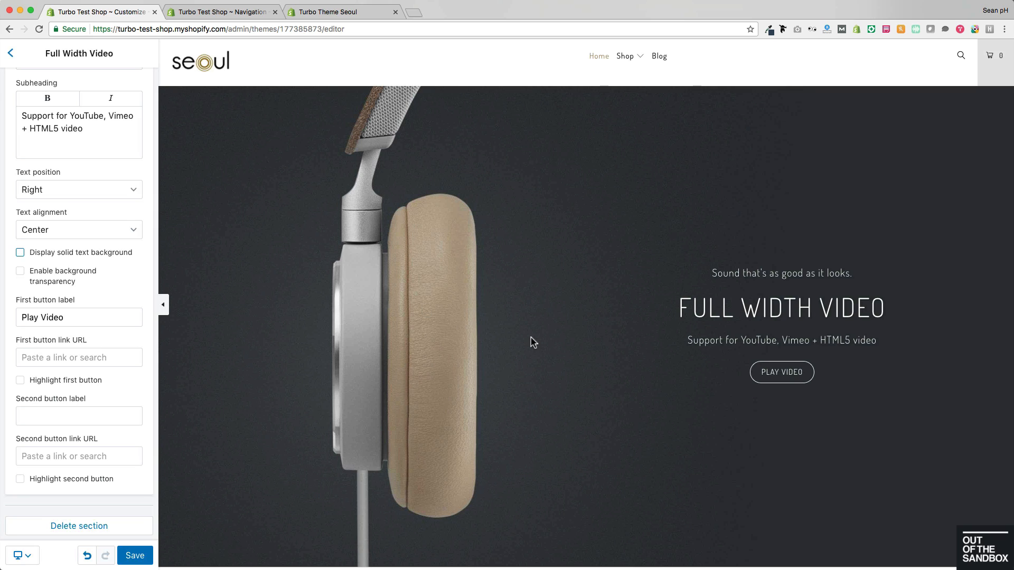
Step: Review the video section's settings and play the video in the preview to test it
scroll(107, 285, up, 8)
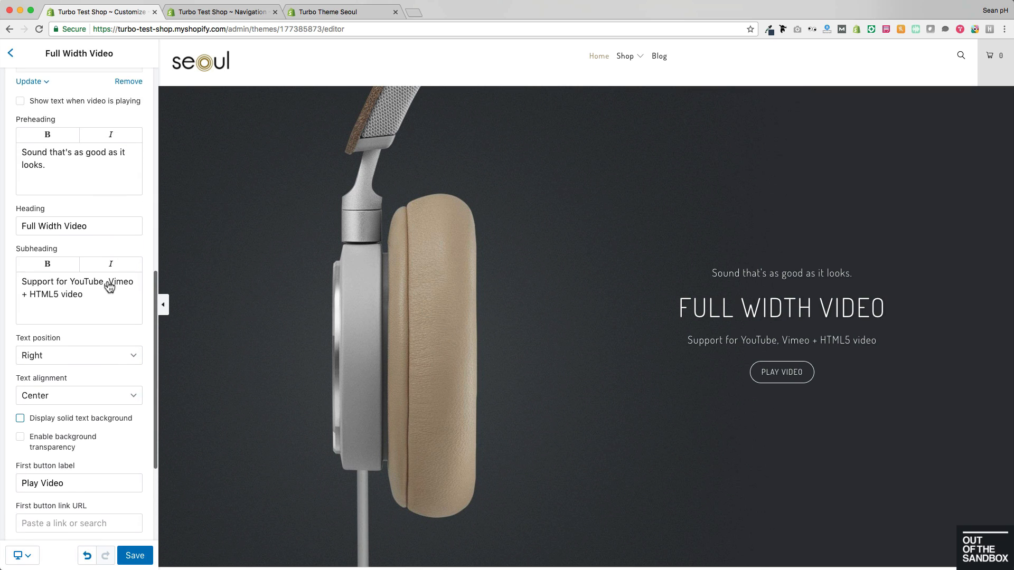
scroll(106, 281, up, 8)
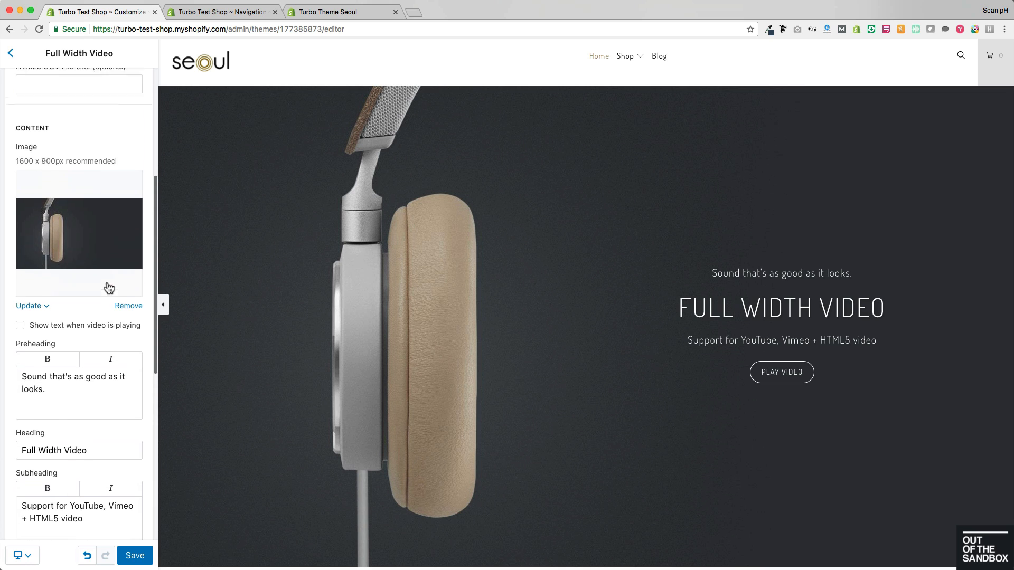
scroll(108, 286, up, 5)
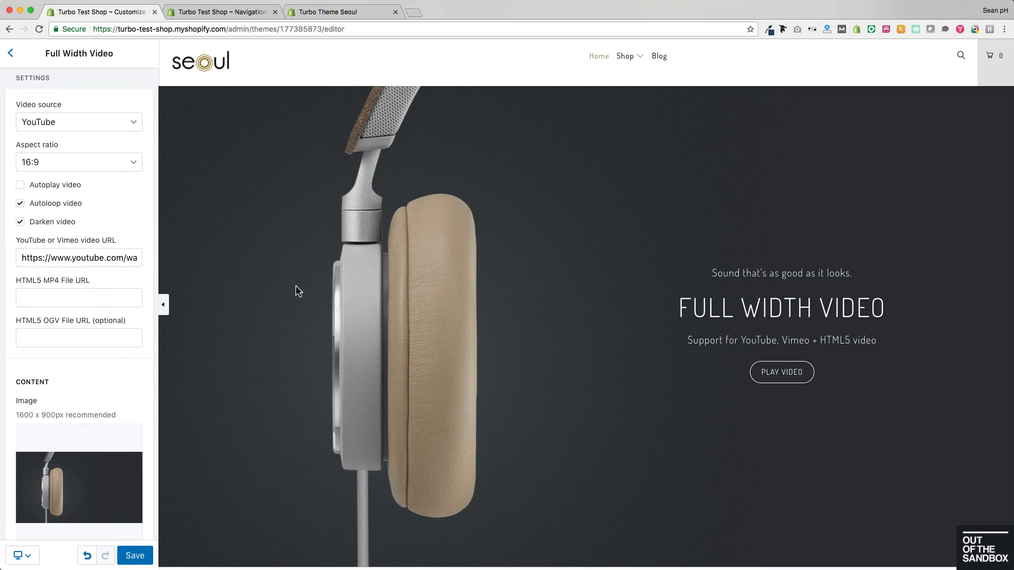
click(790, 382)
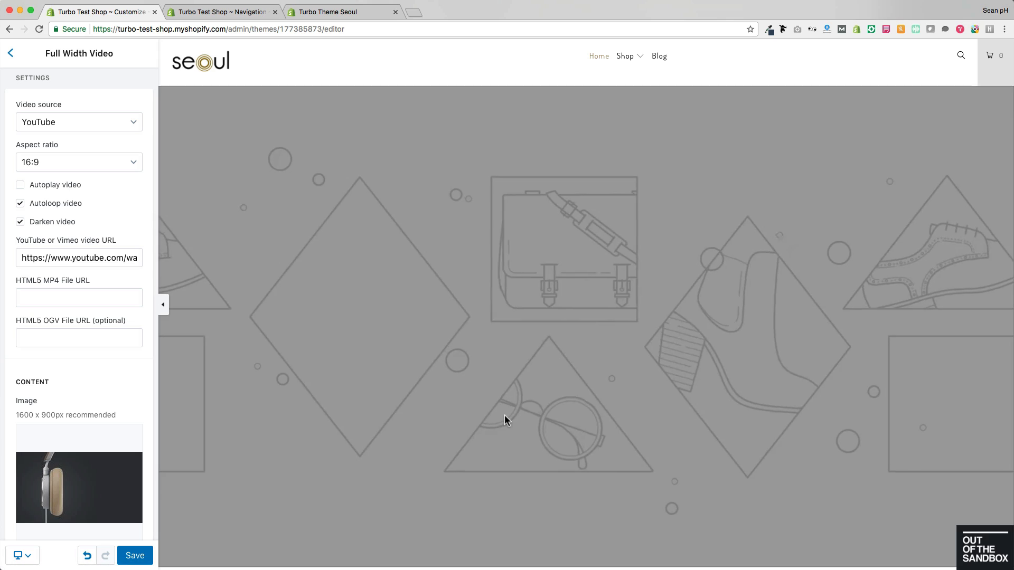
click(505, 416)
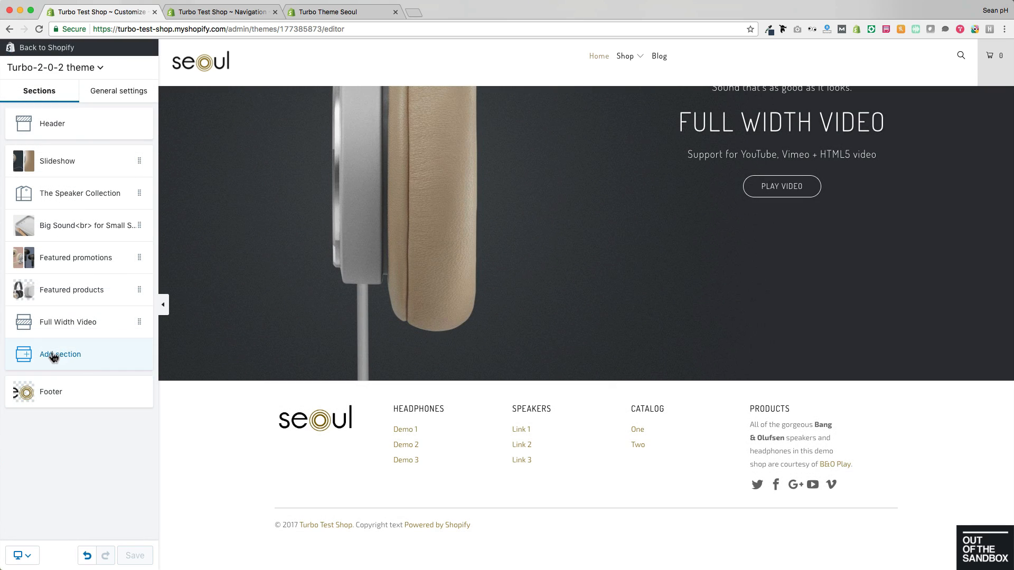
Step: Add a Gallery section to the home page
click(48, 357)
scroll(53, 357, down, 1)
click(41, 226)
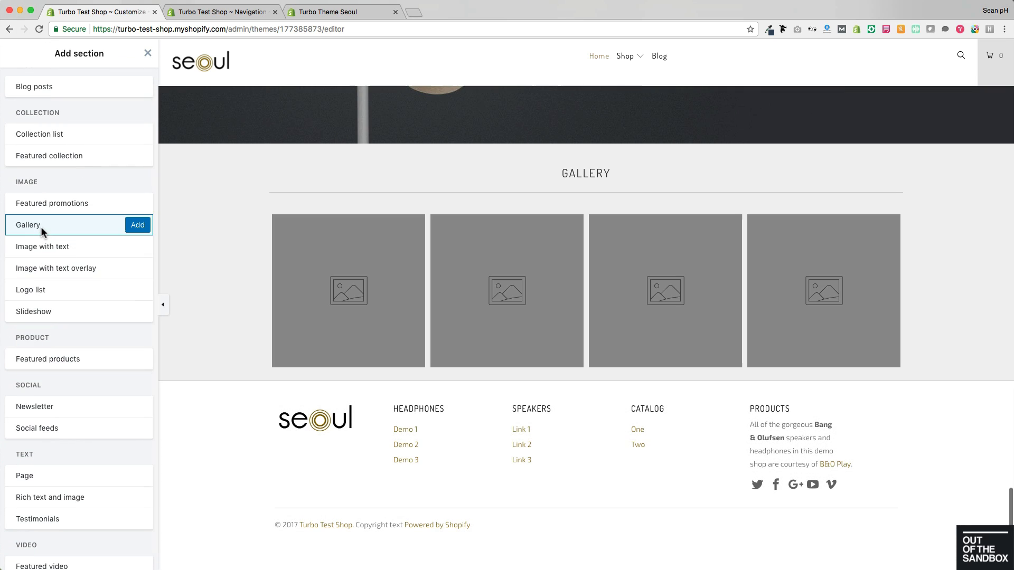
click(136, 225)
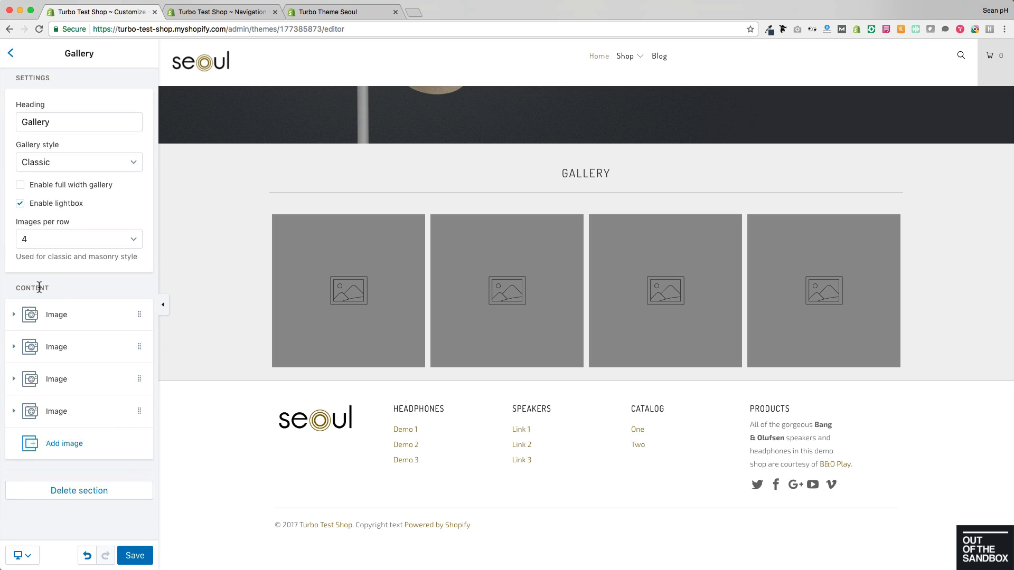
Step: Expand the gallery's first image block and review its image upload options alongside the section settings
click(67, 315)
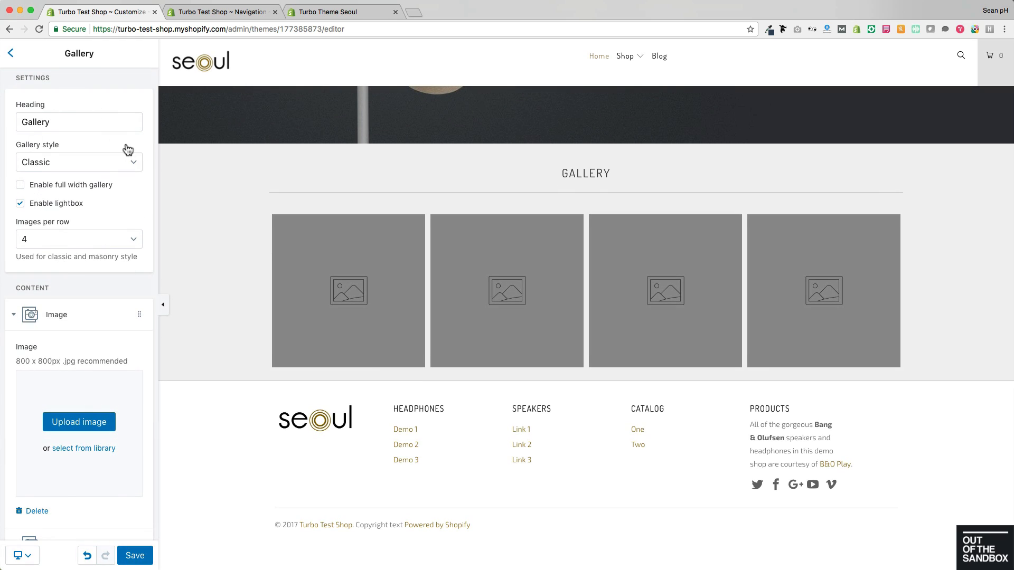
scroll(82, 383, down, 2)
scroll(82, 379, down, 2)
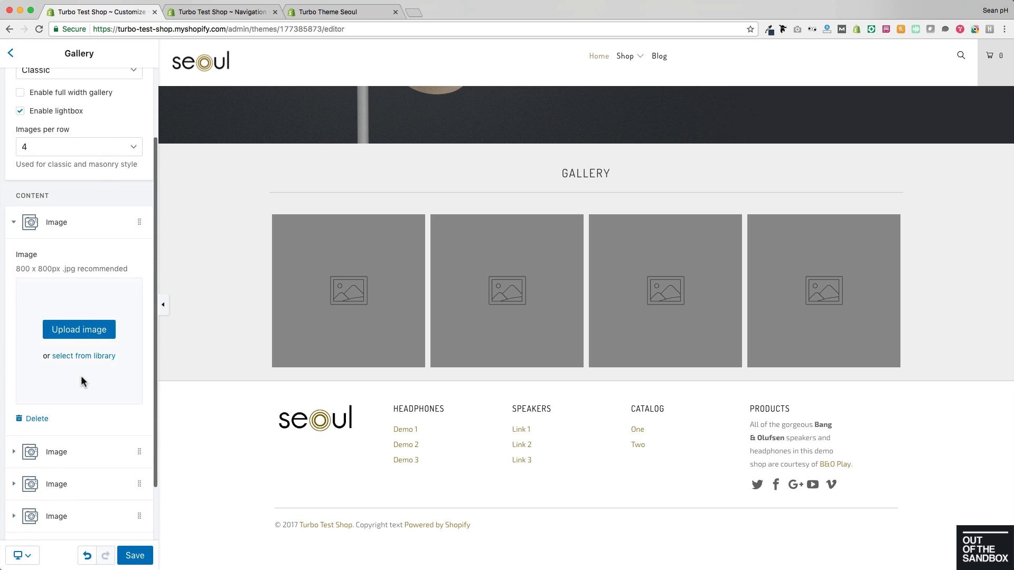
scroll(82, 379, up, 2)
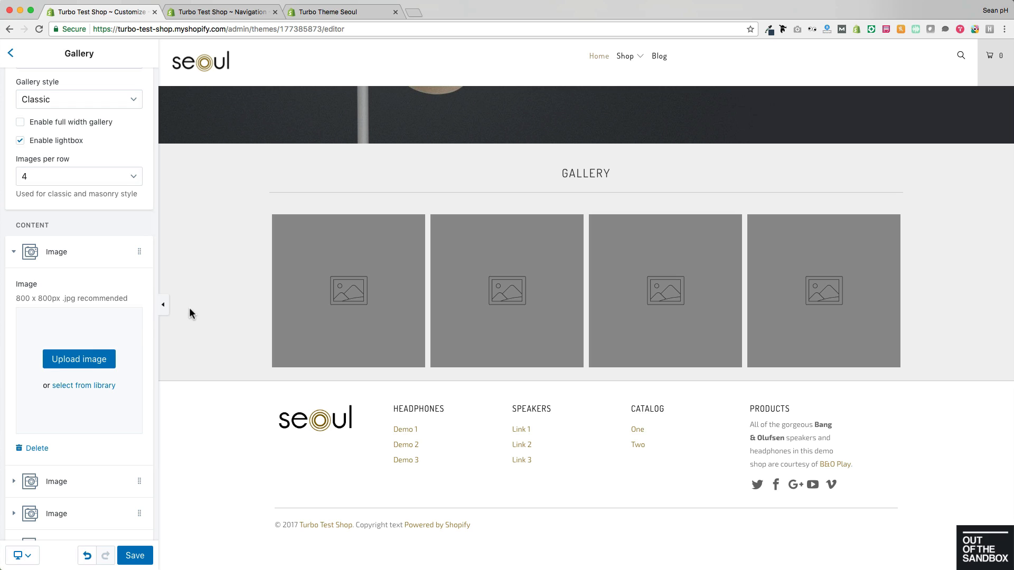
scroll(105, 285, down, 2)
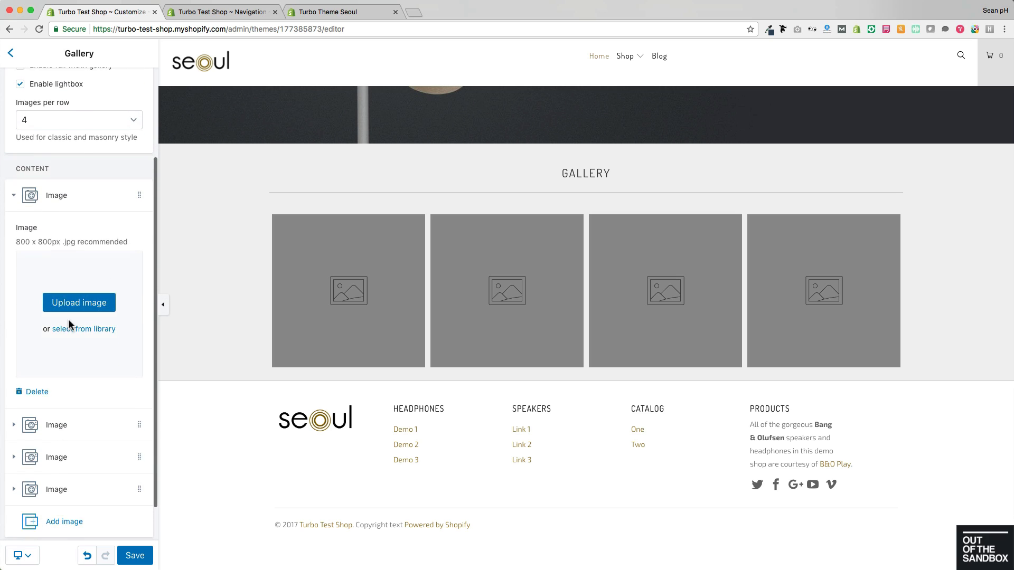
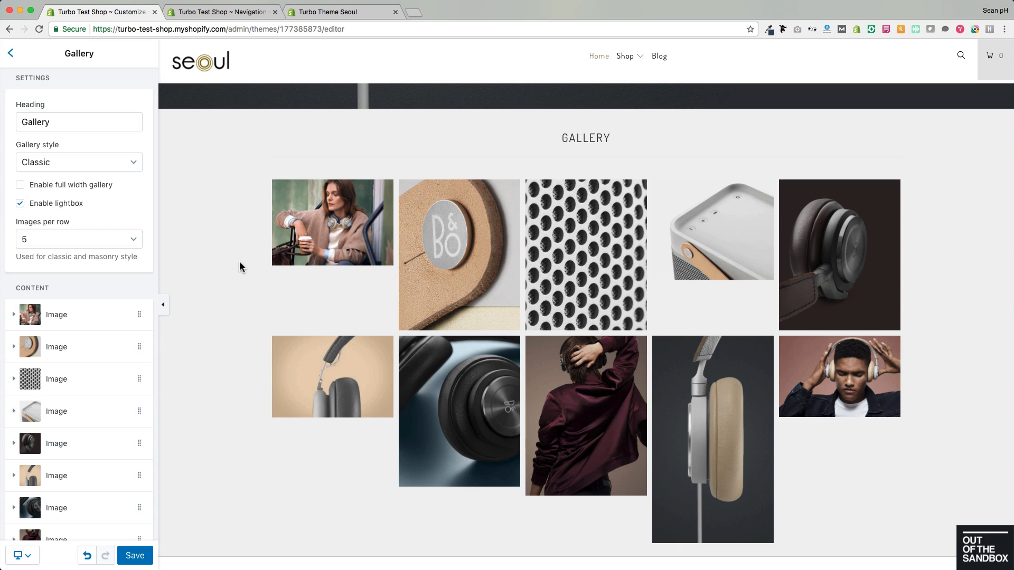
Step: Remove the heading text from the Gallery section
double_click(41, 122)
key(BackSpace)
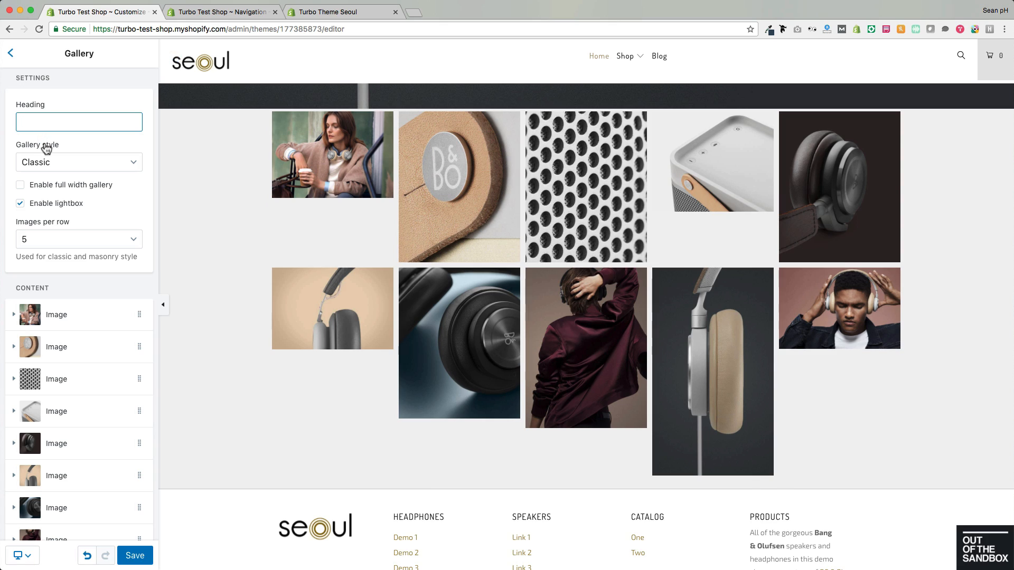
Step: Set the Gallery section's style to Horizontal and enable the full width gallery
click(104, 165)
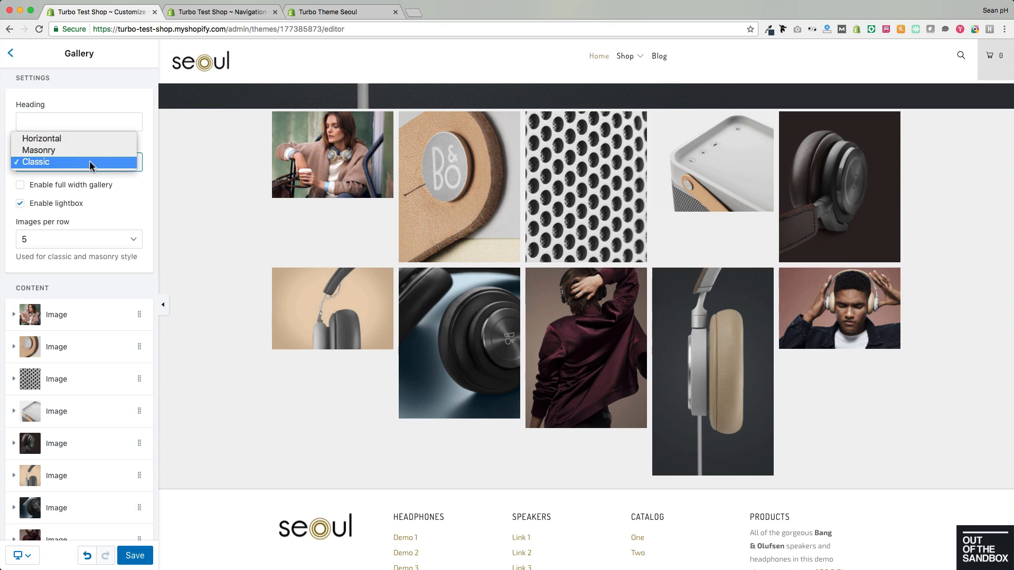
click(80, 150)
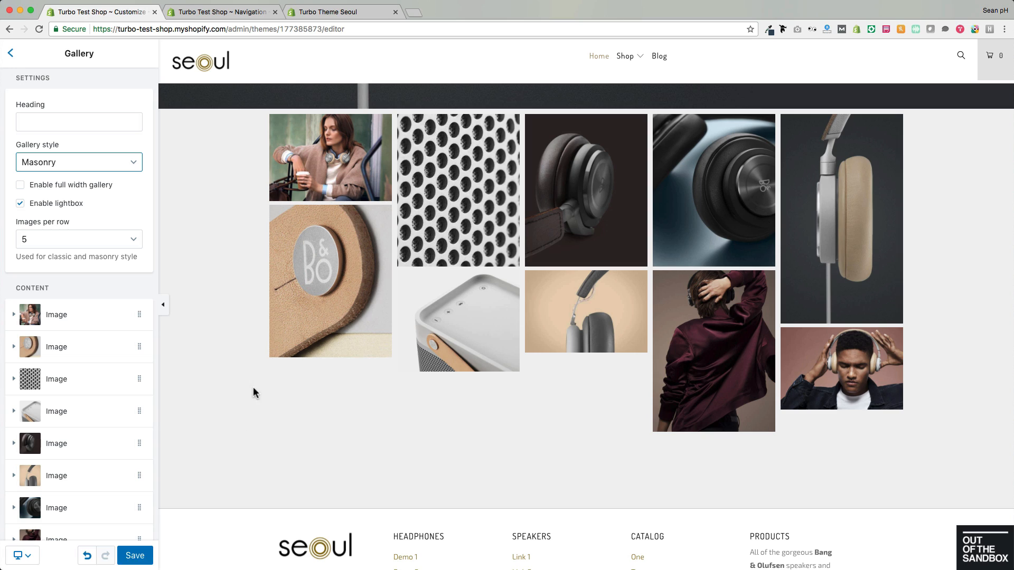
click(120, 163)
click(93, 151)
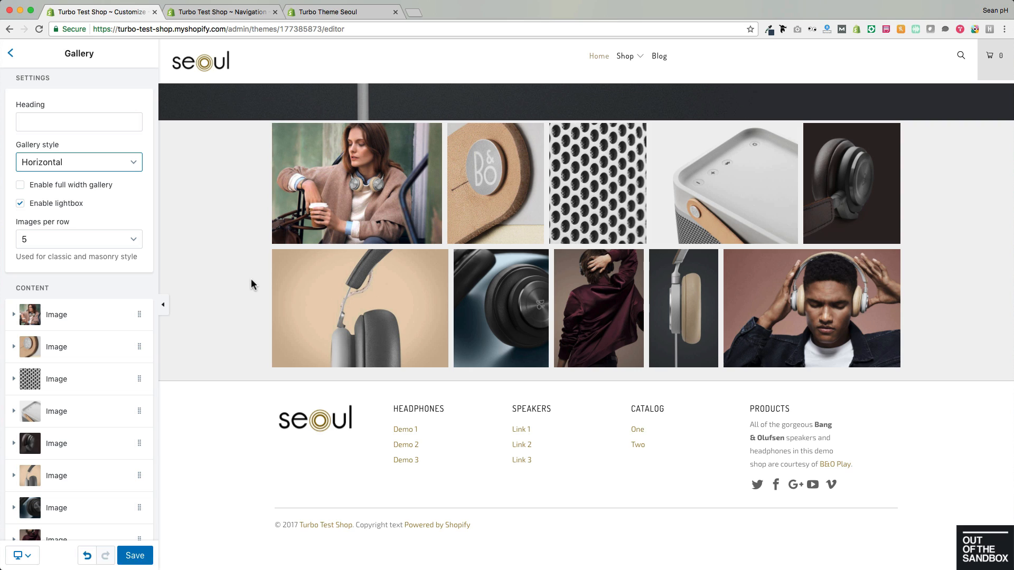
click(94, 191)
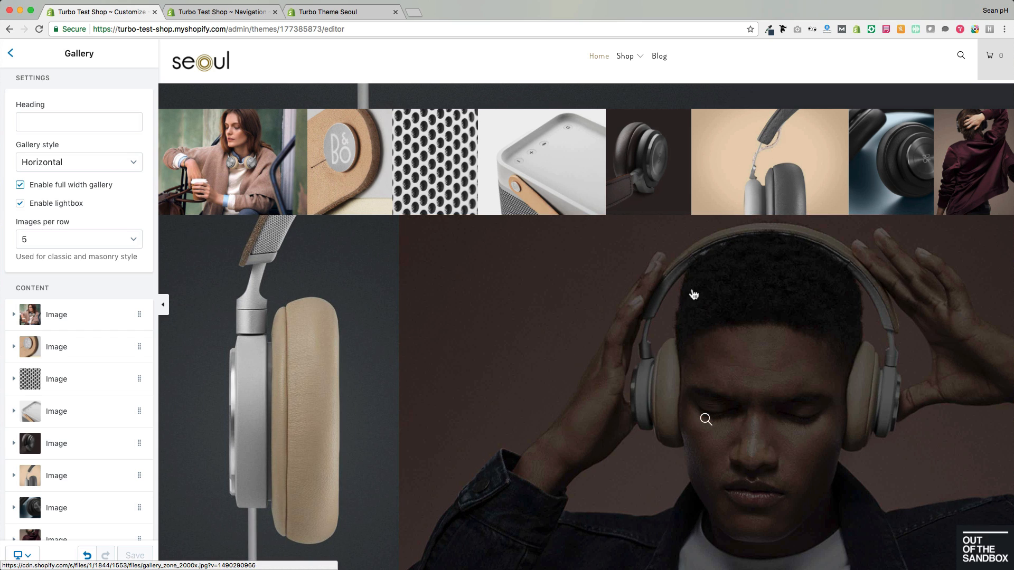
Step: Examine how the full width gallery adapts when the browser window is narrowed, widened and restored, and check the images per row choices
scroll(695, 294, up, 2)
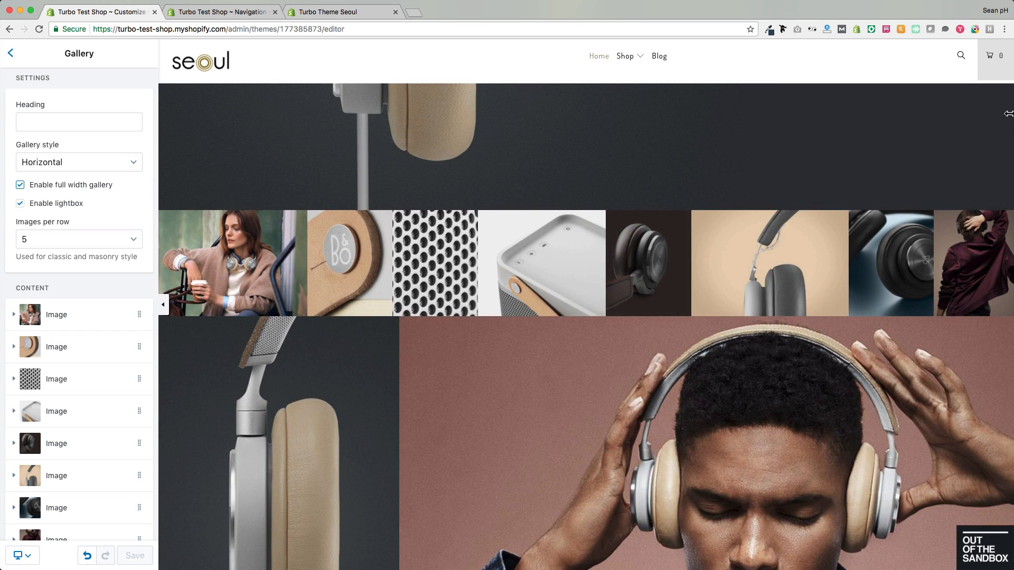
drag(1009, 114, 975, 114)
drag(972, 114, 687, 111)
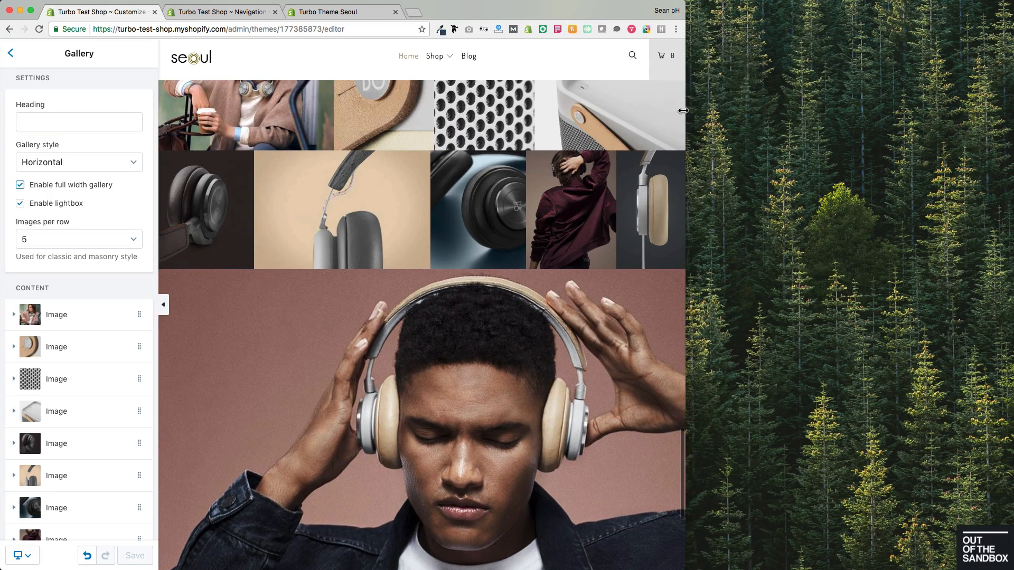
scroll(650, 124, down, 3)
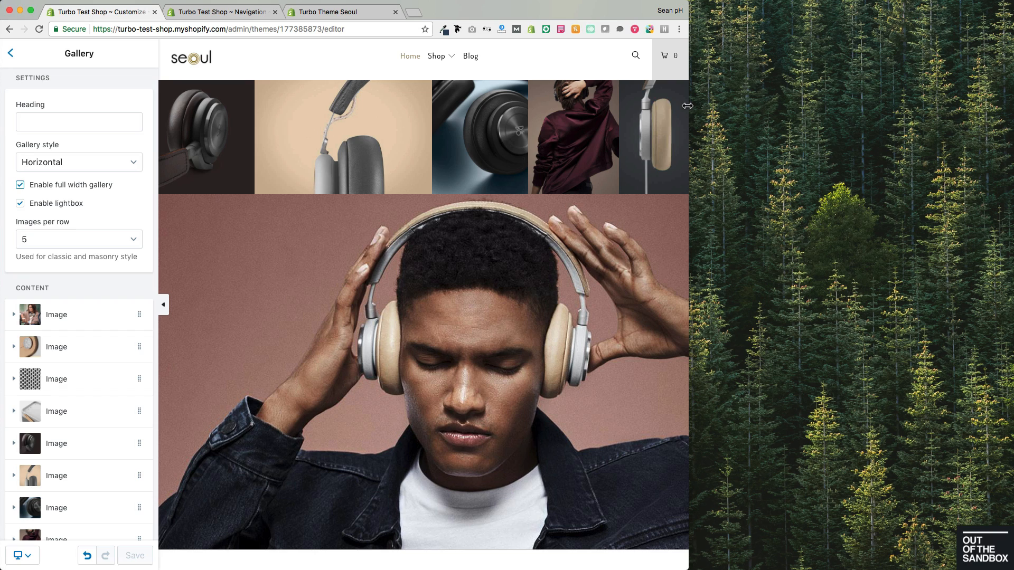
drag(687, 106, 754, 109)
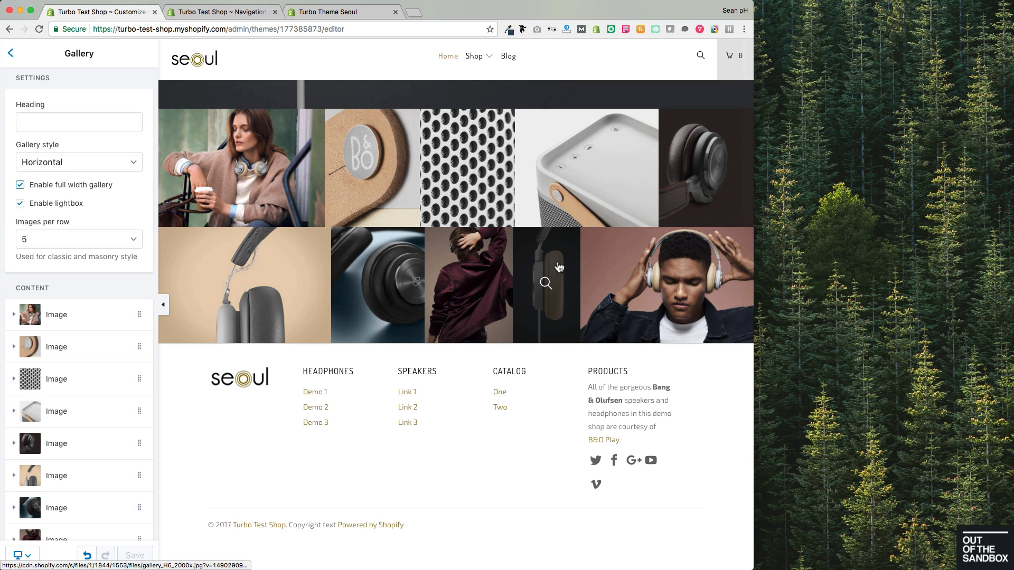
key(super+alt+c)
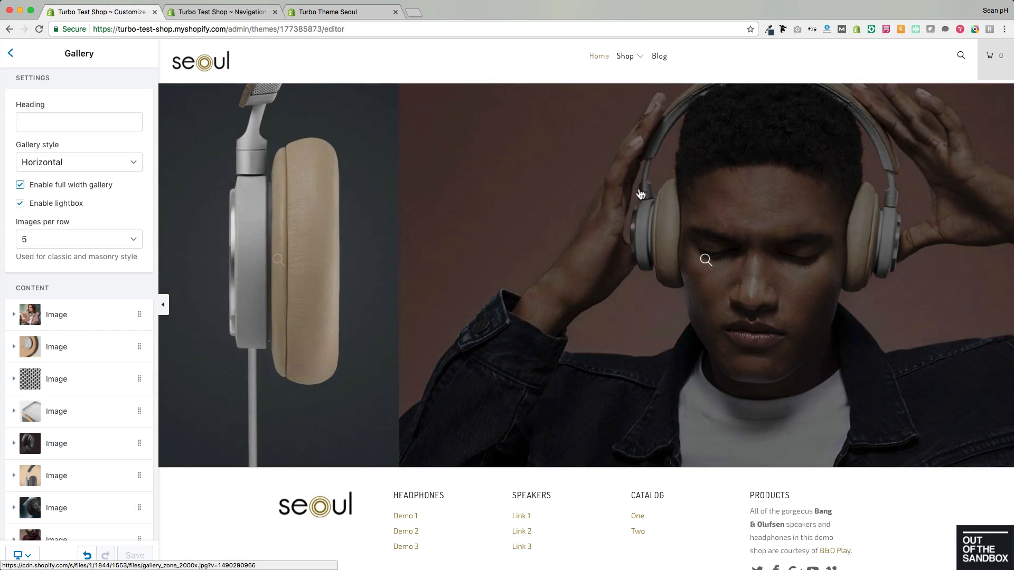
scroll(526, 359, up, 1)
scroll(526, 359, down, 3)
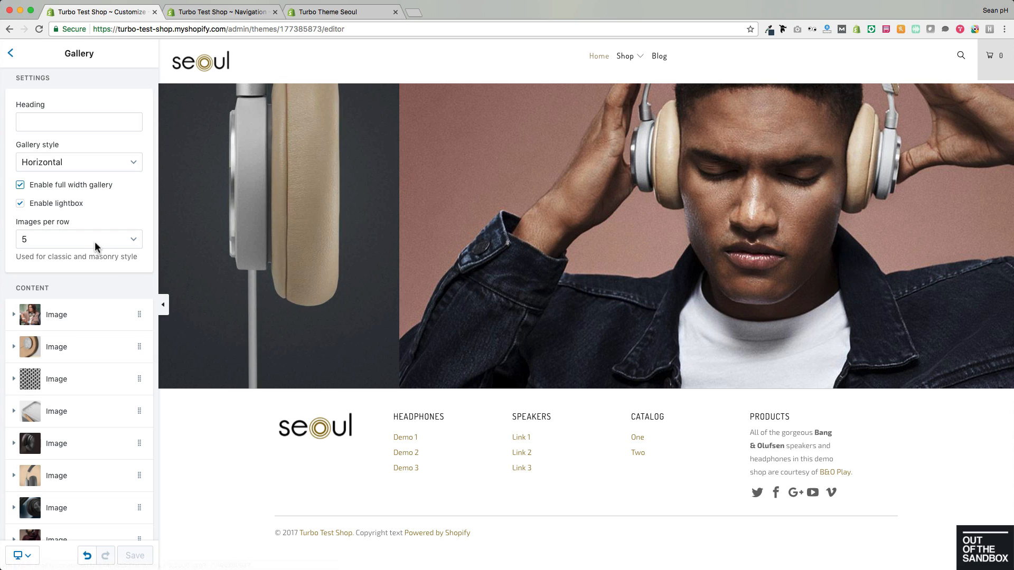
click(74, 240)
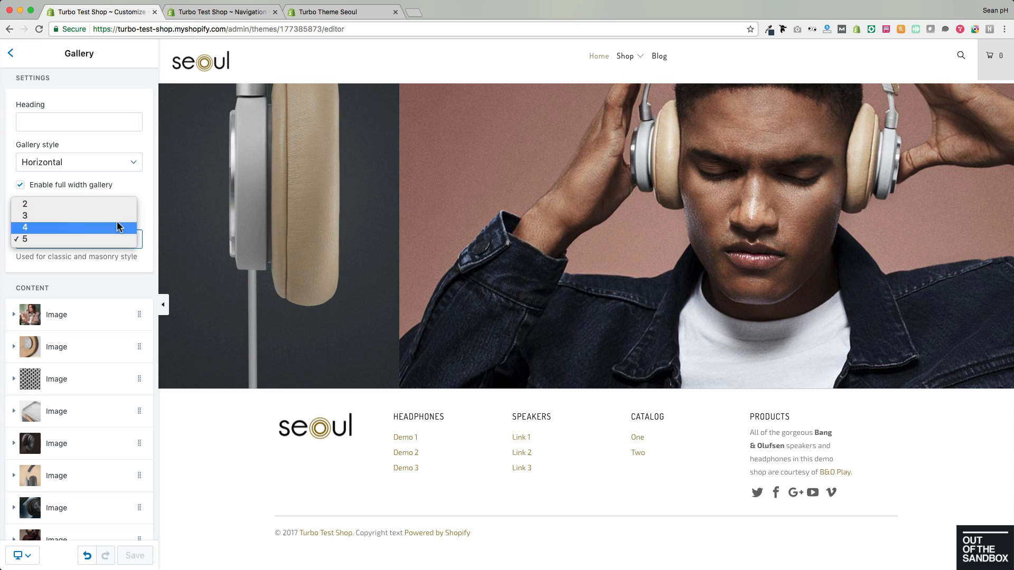
click(131, 190)
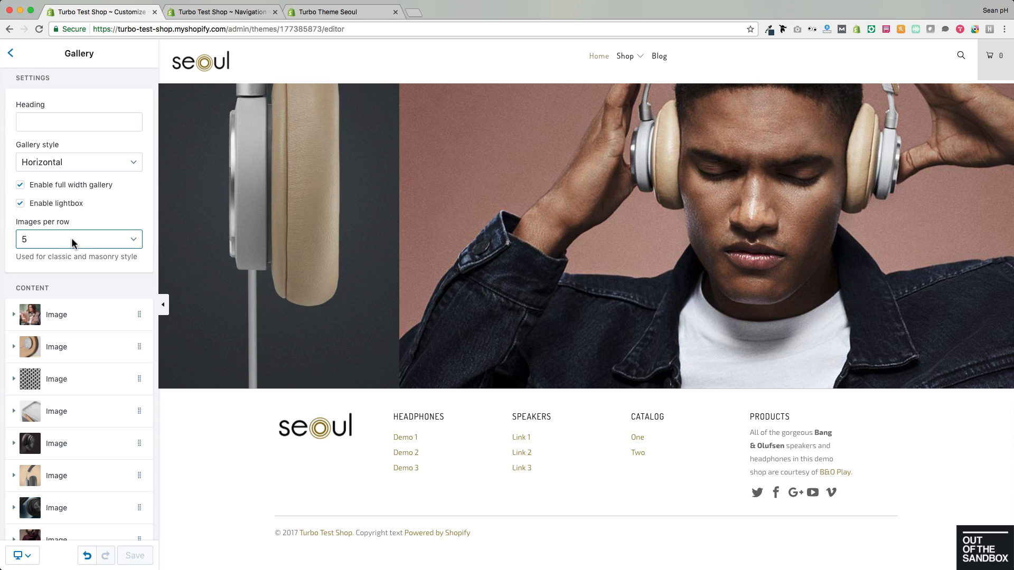
Step: Add an Image with text section below the gallery and review its image, text, link and button label settings
click(11, 53)
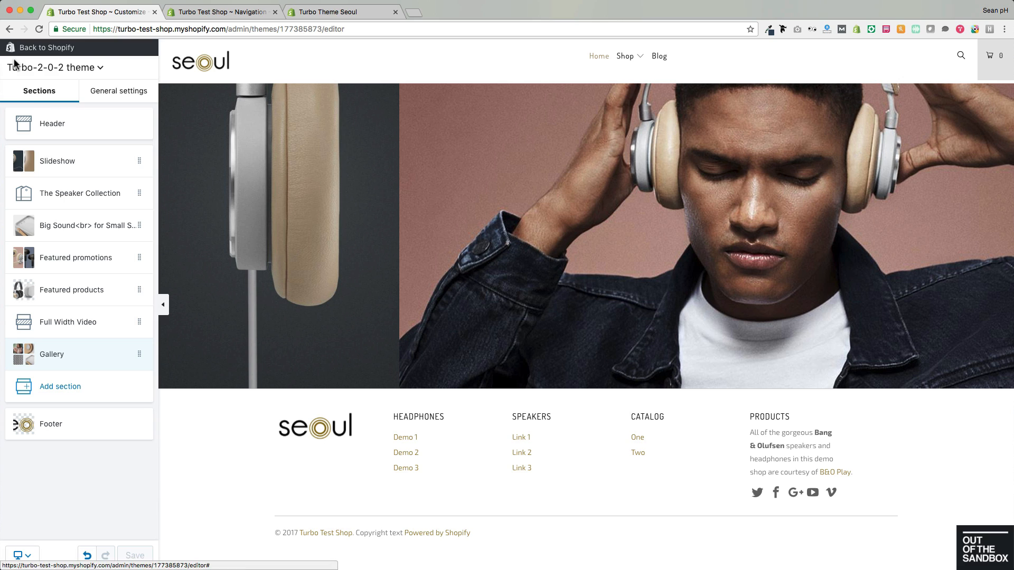
click(66, 387)
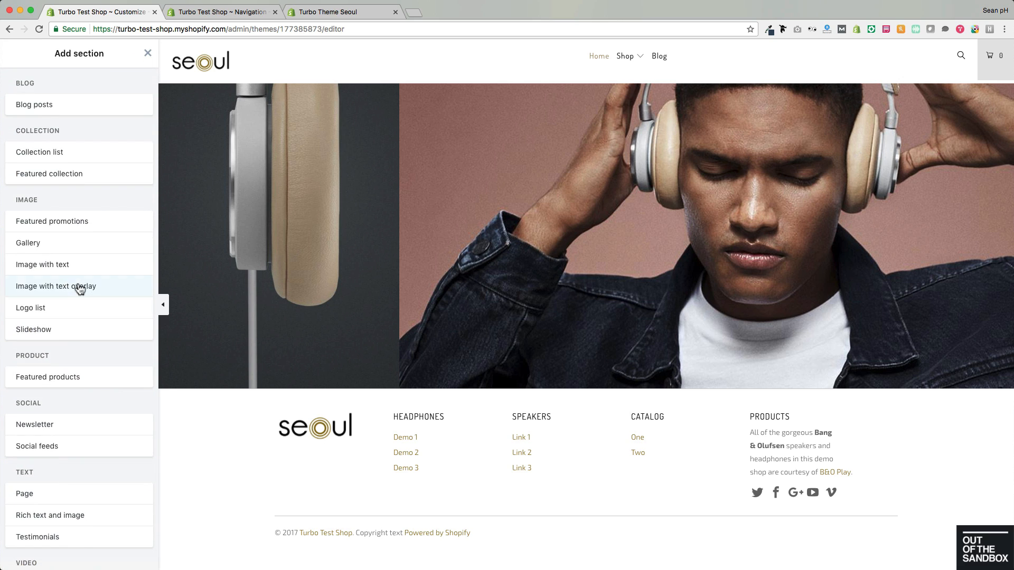
click(47, 266)
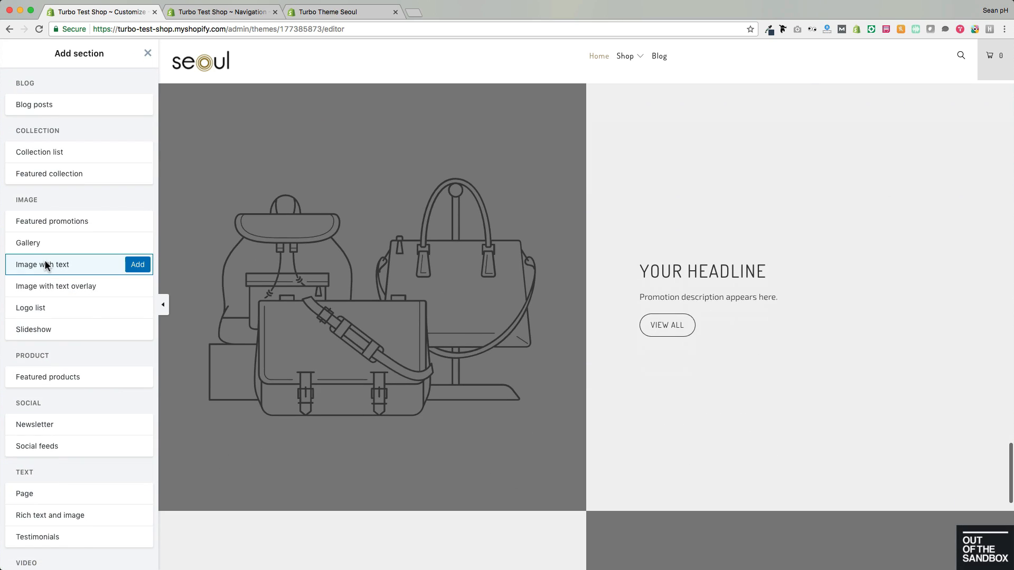
click(139, 266)
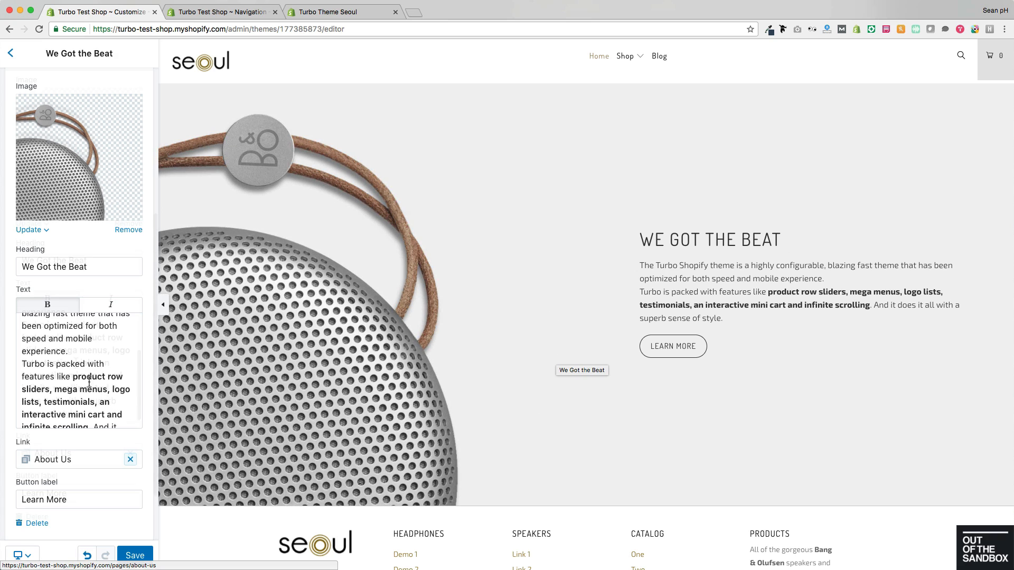
scroll(64, 346, down, 3)
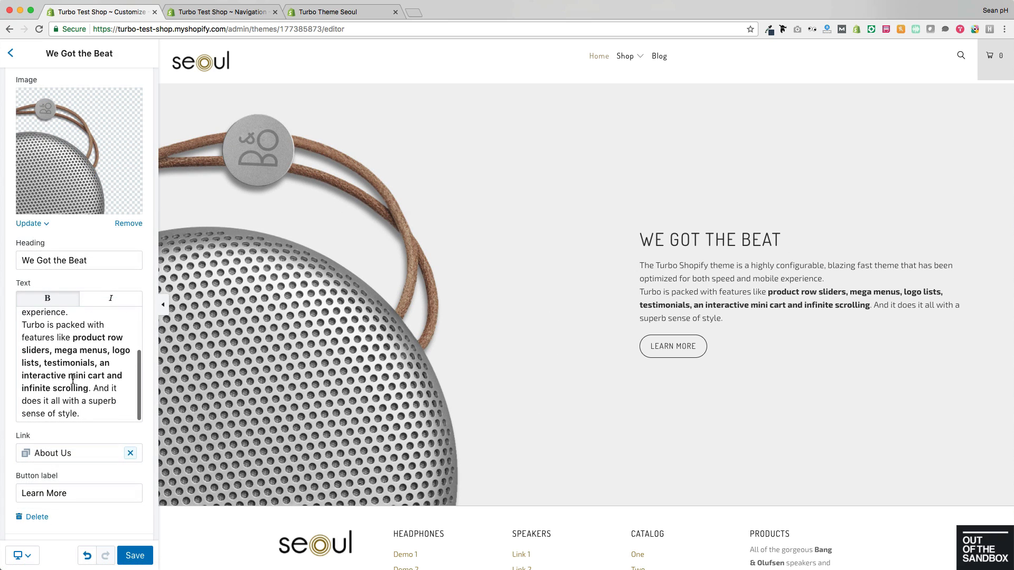
Step: Add a Newsletter section to the home page below the We Got the Beat section
click(10, 53)
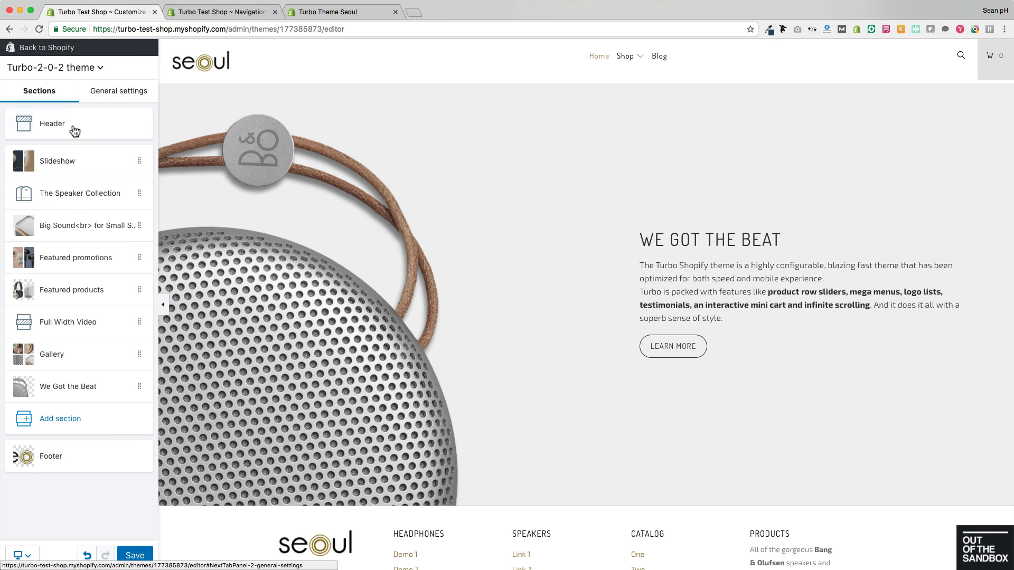
click(80, 428)
scroll(71, 344, down, 2)
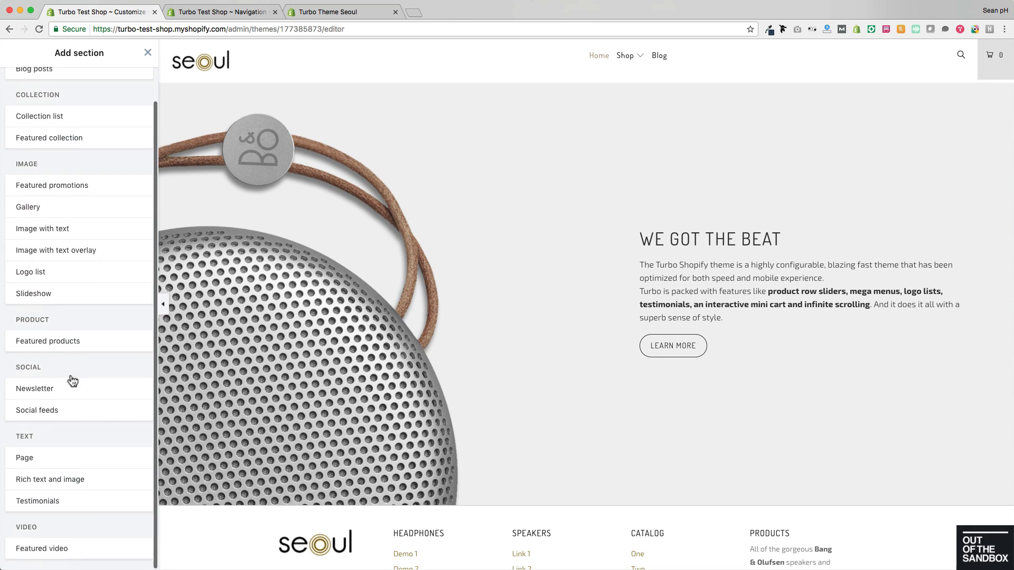
click(37, 390)
click(138, 387)
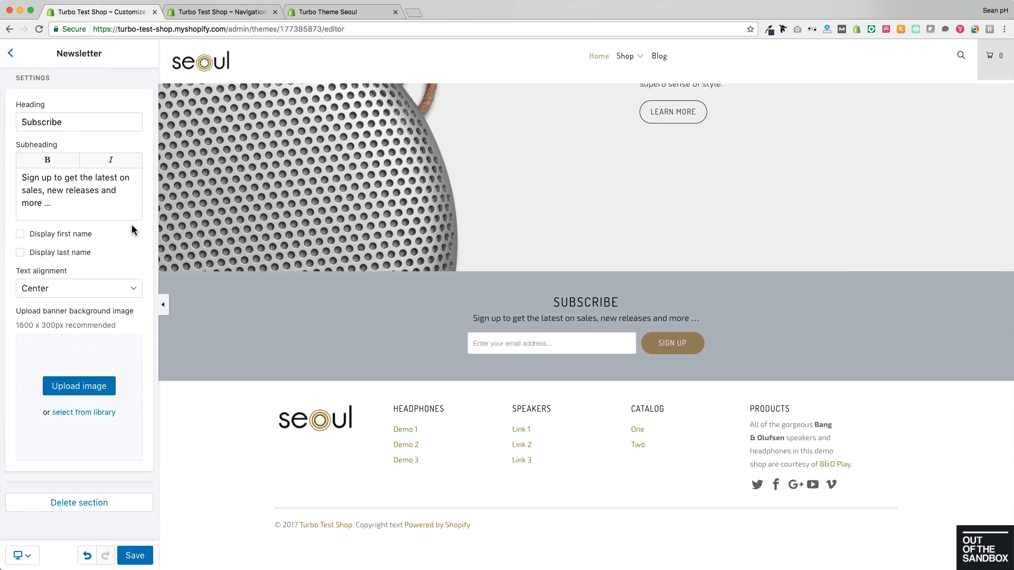
Step: Change the newsletter heading to "Subscribe today" and enable the first name and last name fields
click(99, 122)
text(today)
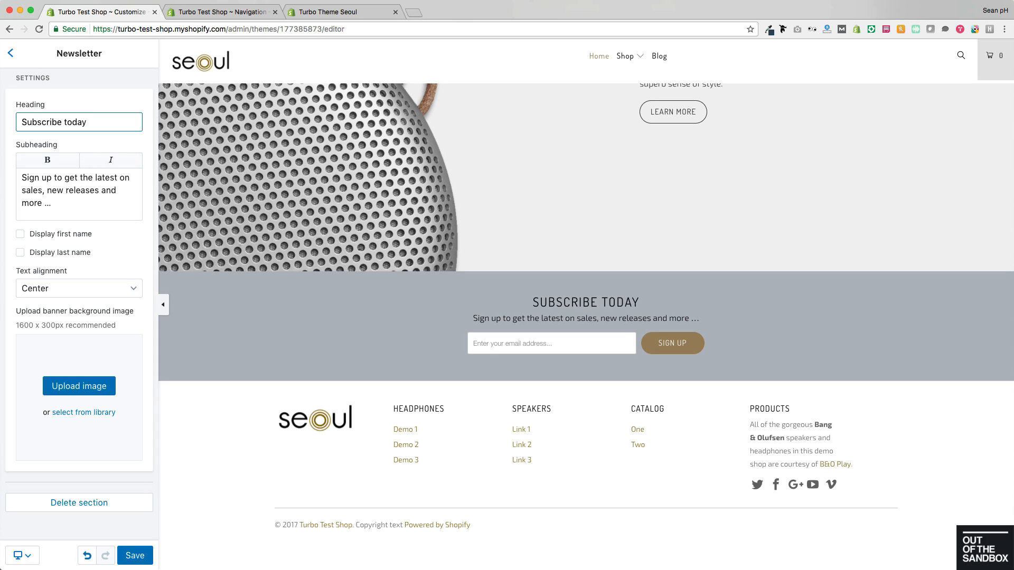
click(69, 200)
triple_click(69, 200)
click(58, 211)
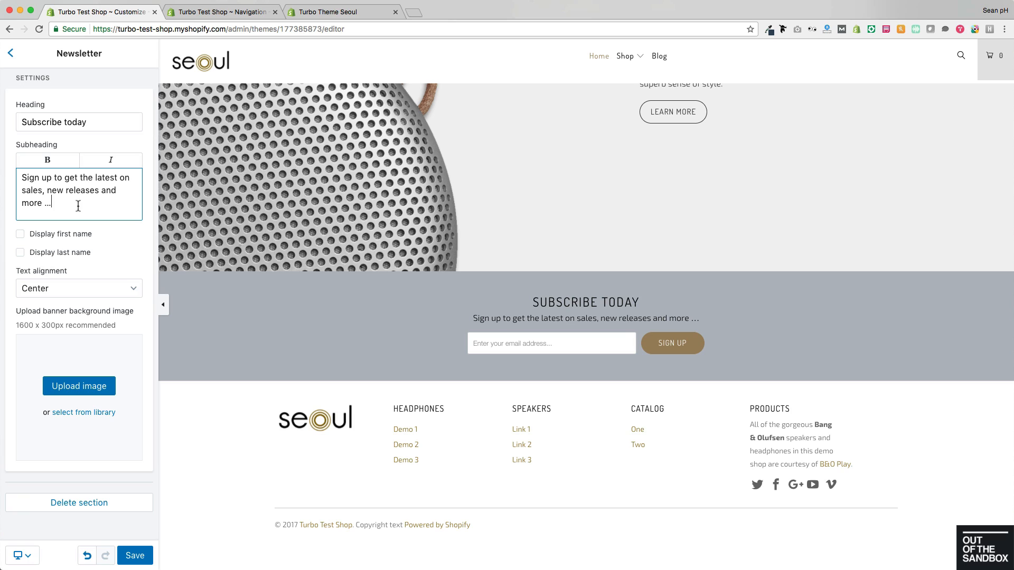
click(62, 236)
click(46, 254)
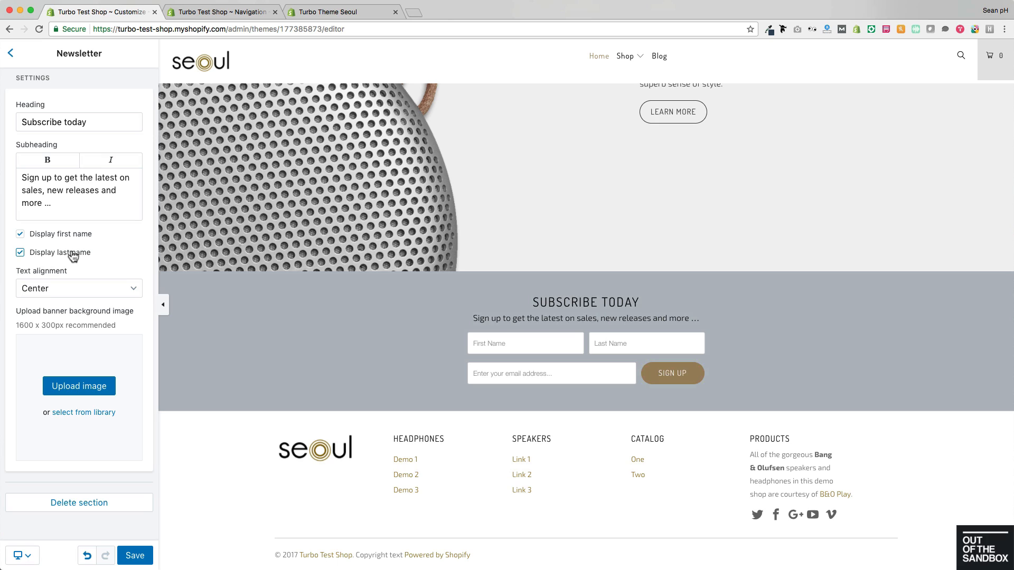
Step: Try the Left and Right text alignments for the newsletter and return the alignment to Center
click(84, 291)
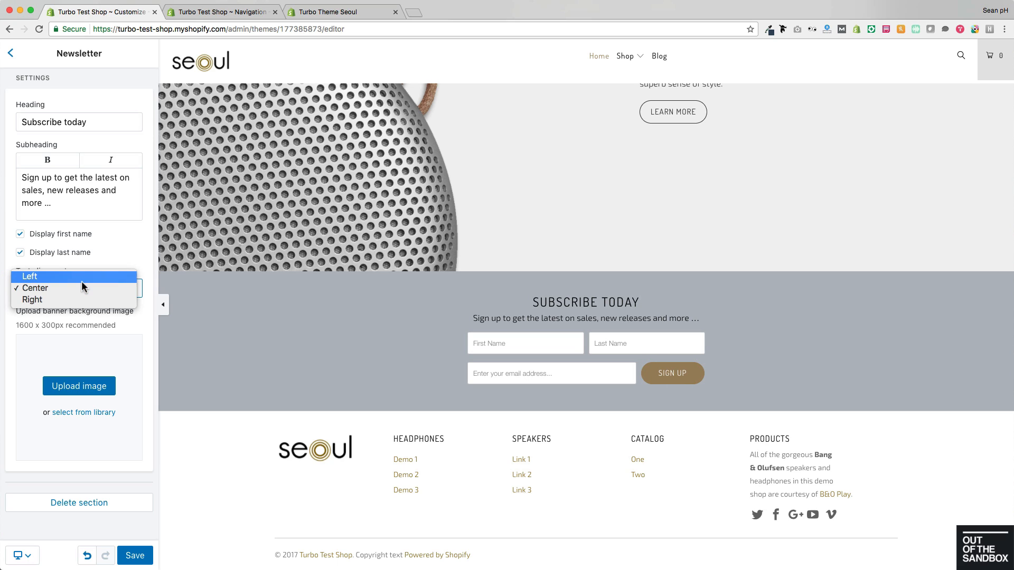
click(83, 277)
click(92, 289)
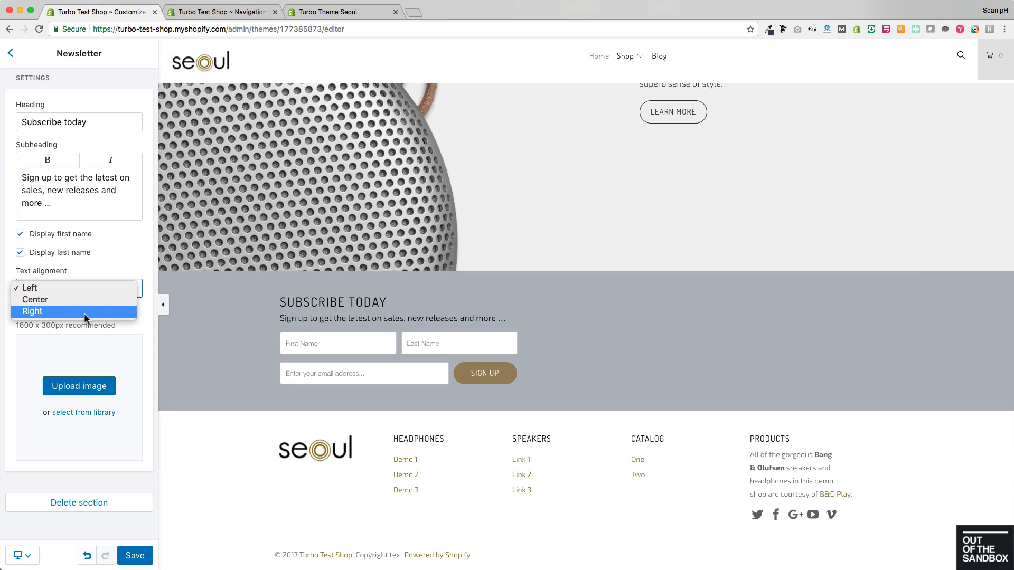
click(93, 311)
click(101, 288)
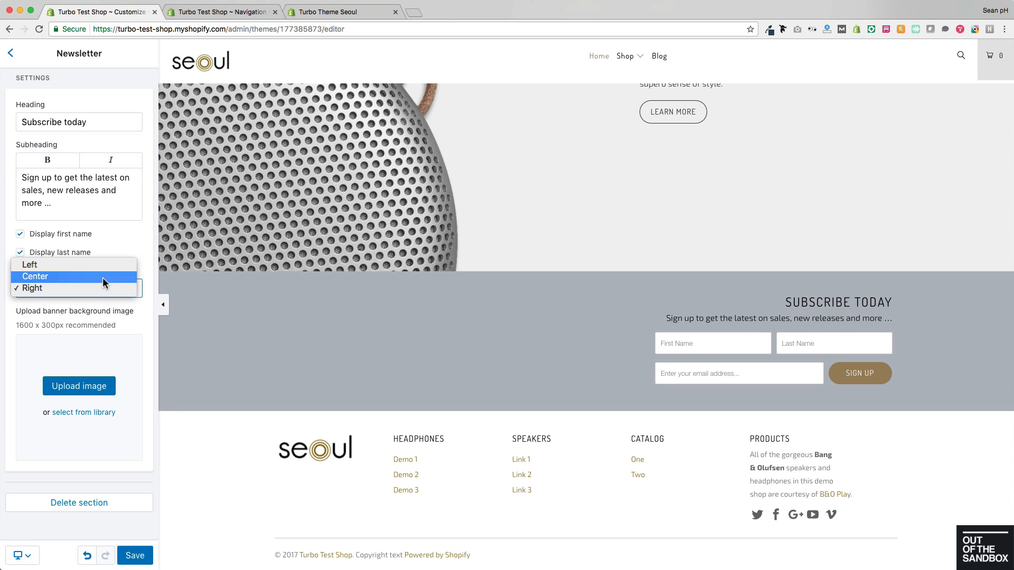
click(103, 276)
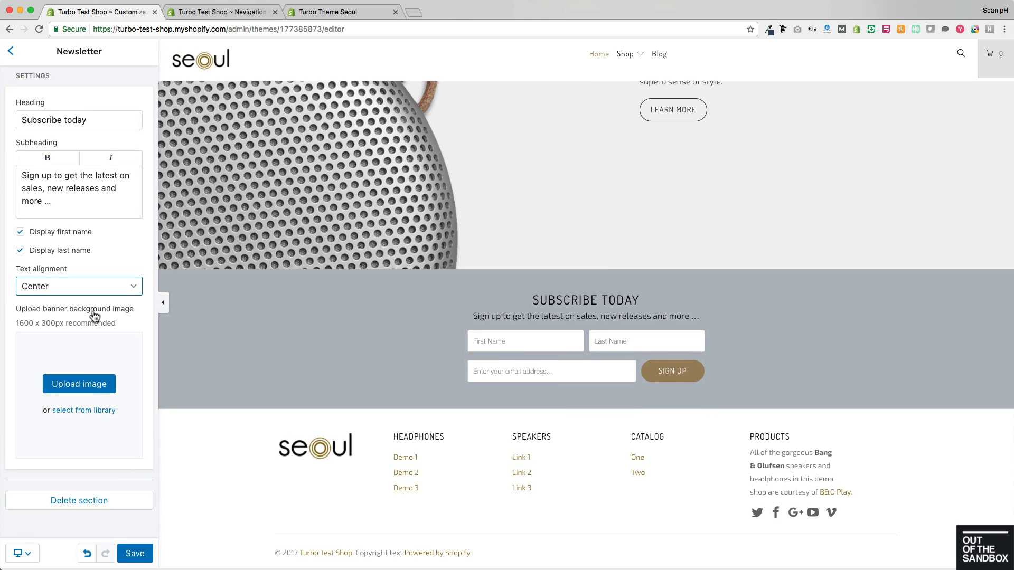
Step: Upload "Newsletter footer background.jpg" as the newsletter's banner background image and save the theme changes
click(74, 386)
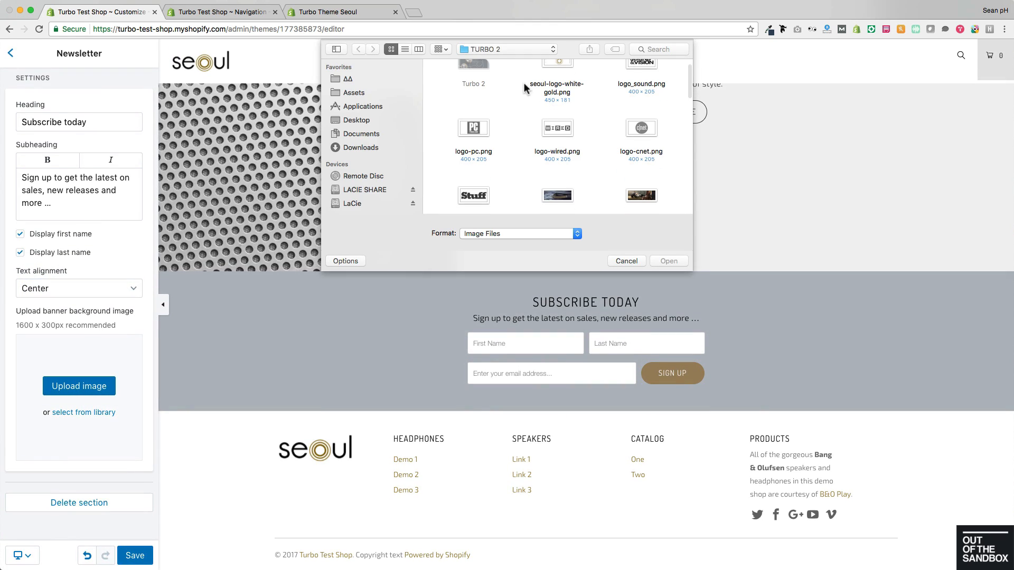
scroll(561, 115, down, 6)
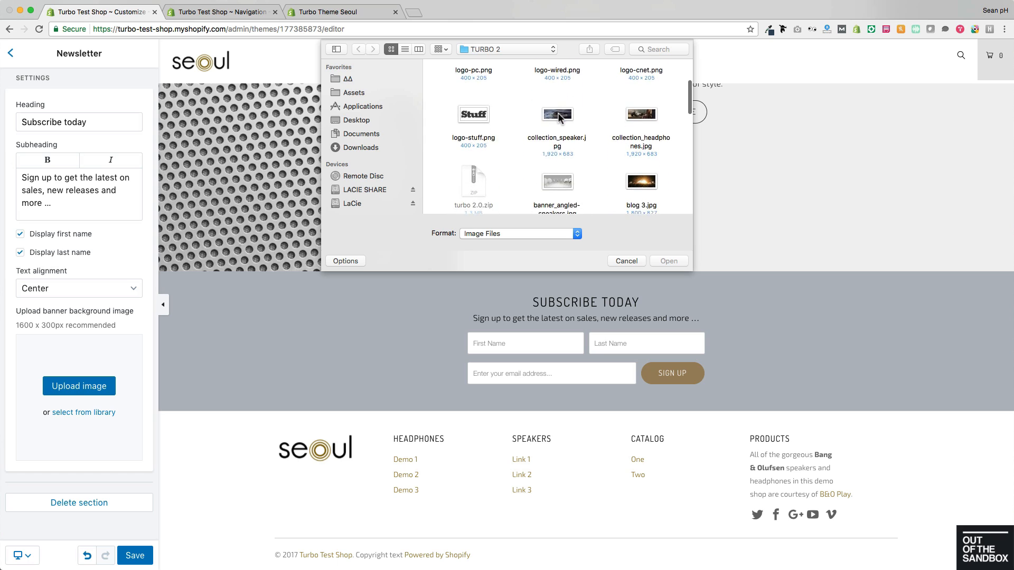
scroll(560, 116, down, 3)
click(636, 72)
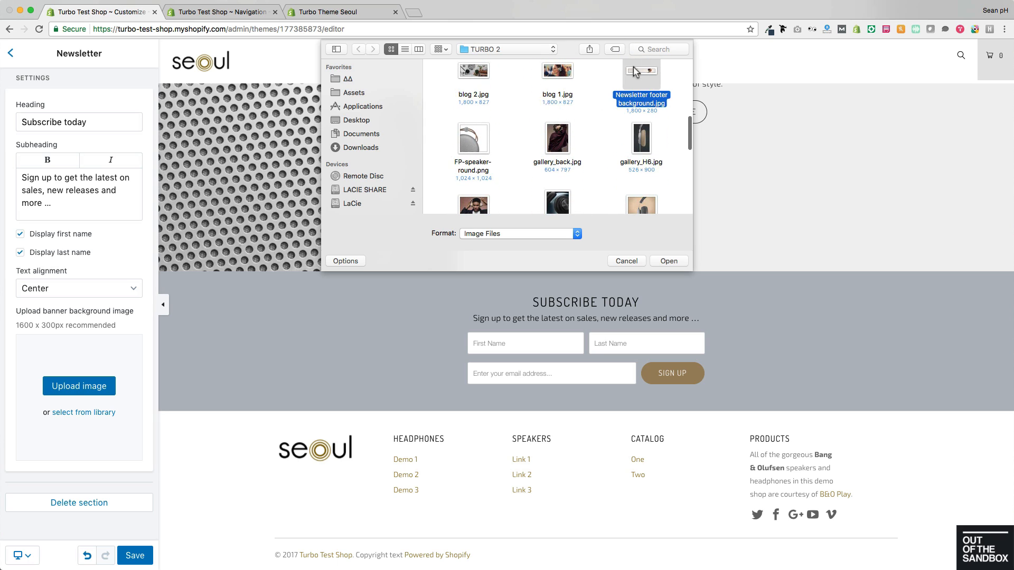
click(669, 260)
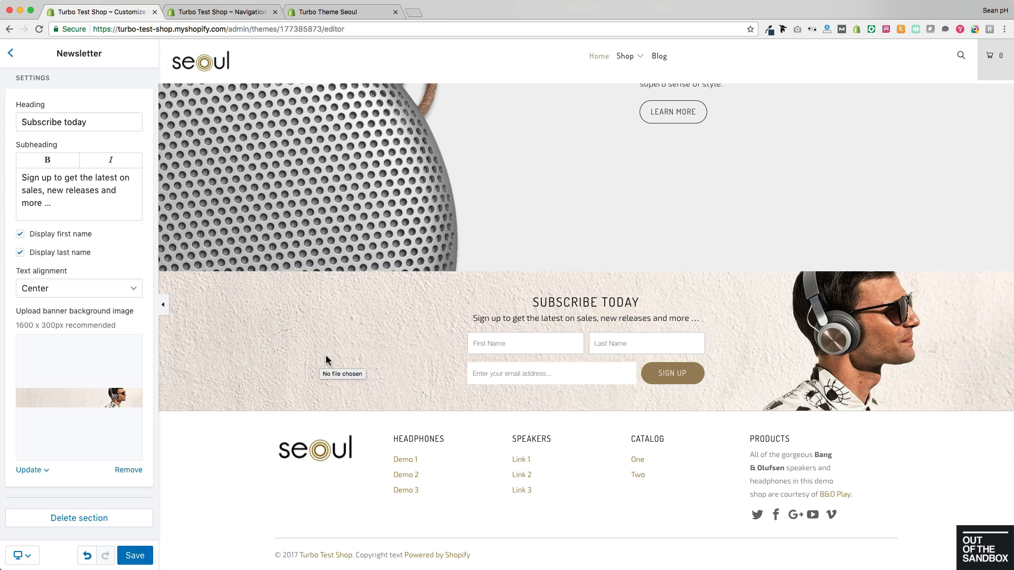
click(136, 556)
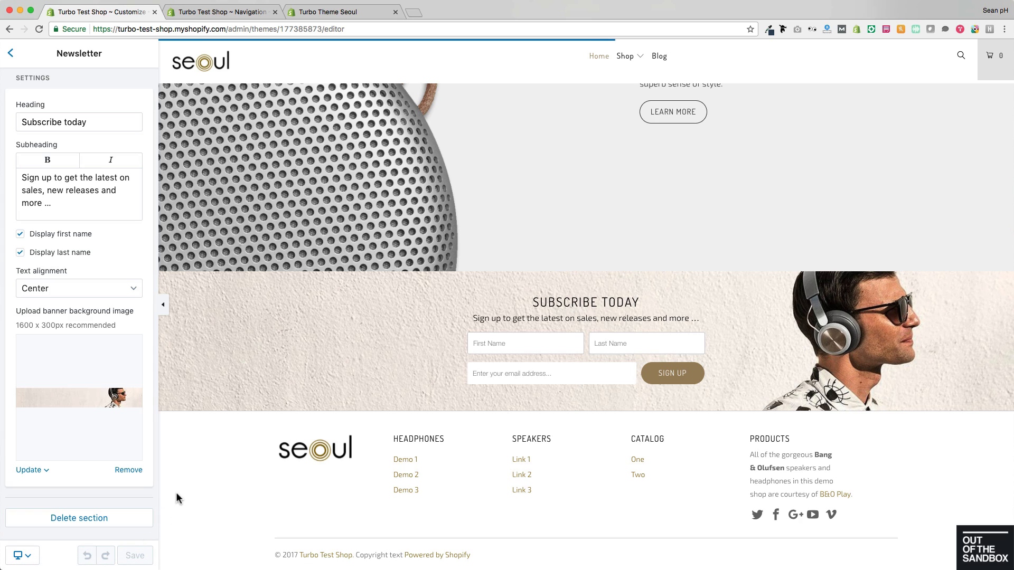
scroll(561, 389, down, 2)
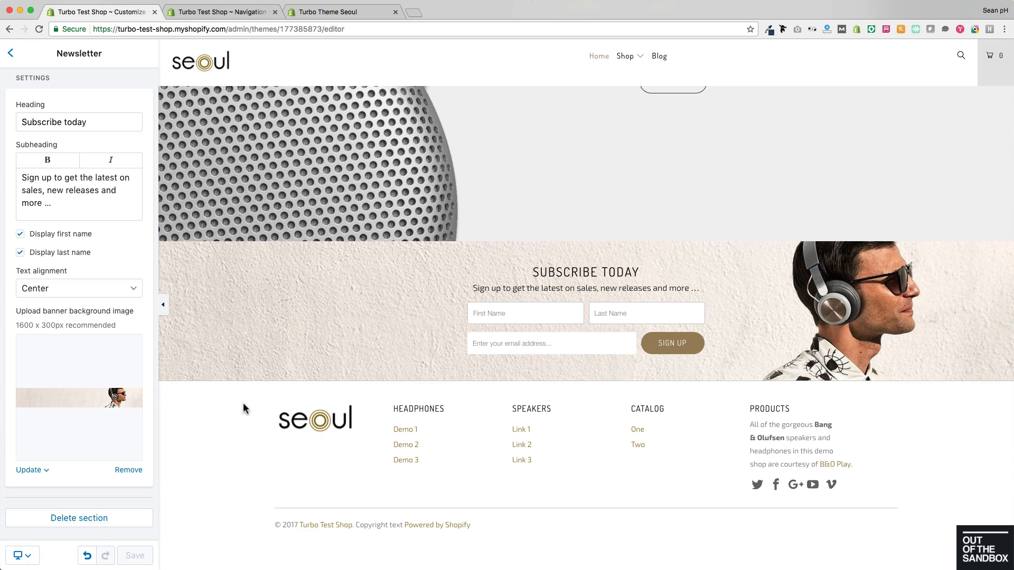
Step: Add a Blog posts section to the home page below the Newsletter section and select the News blog as its source
click(11, 55)
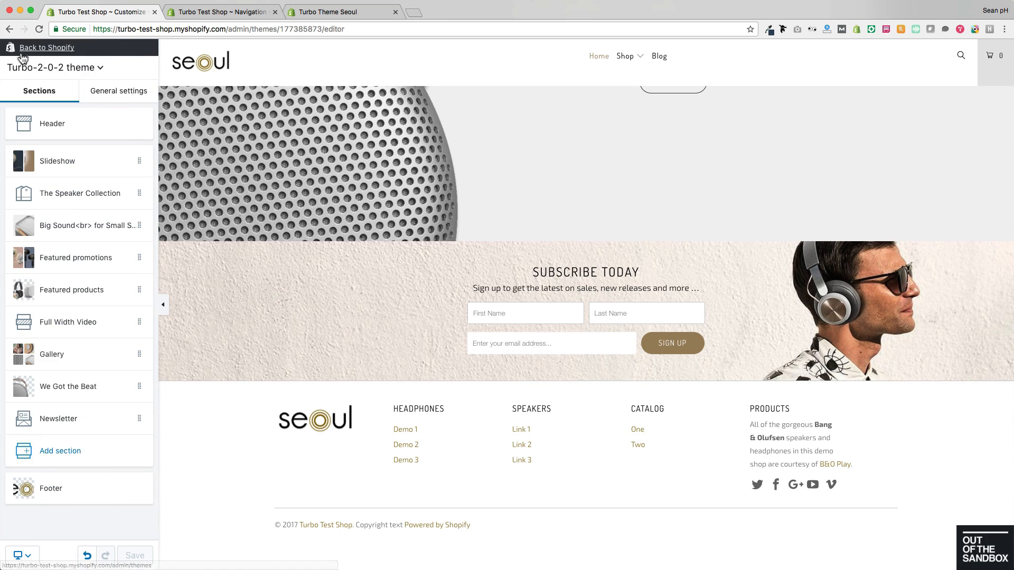
click(73, 455)
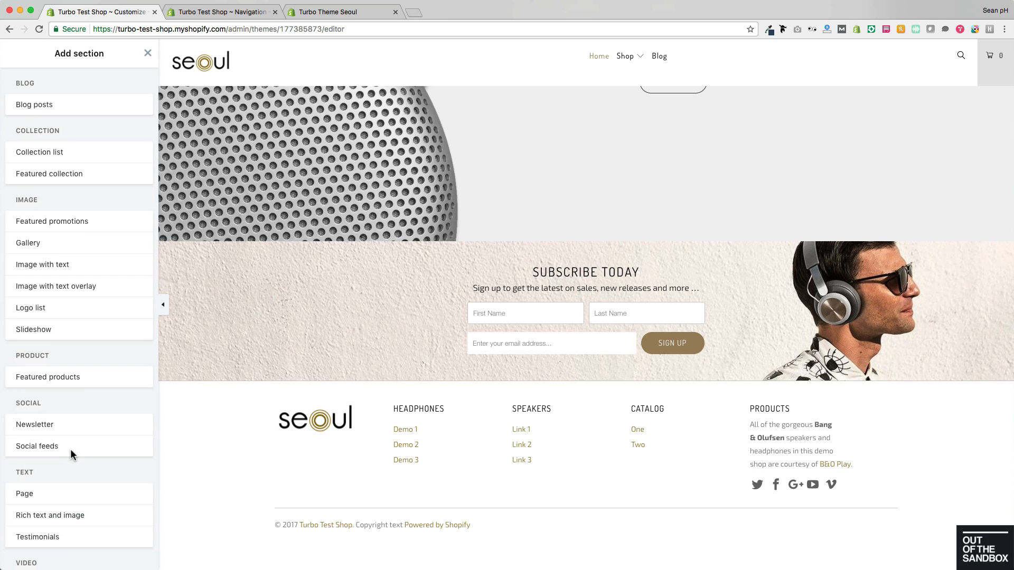
scroll(75, 446, down, 1)
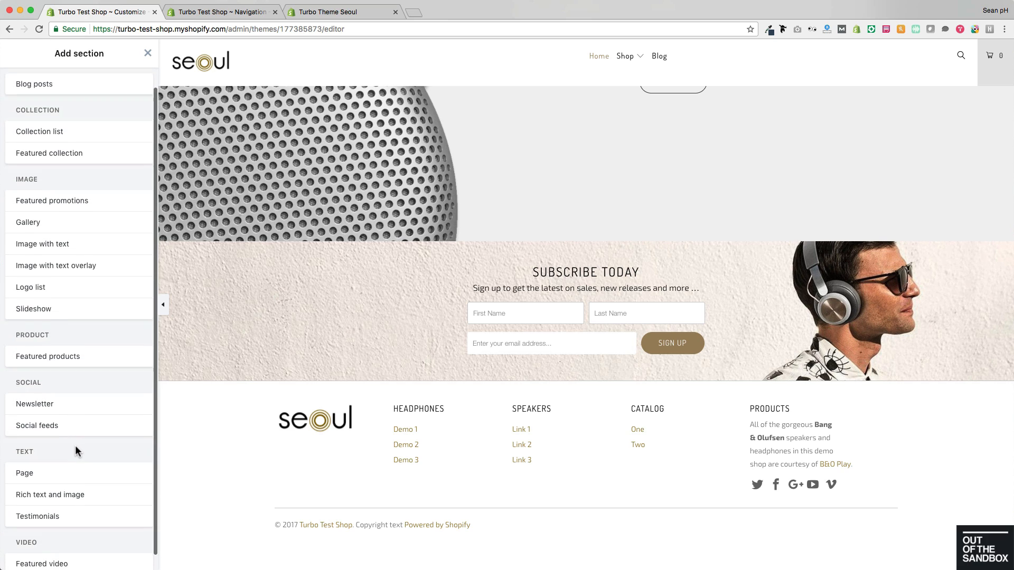
scroll(76, 445, up, 2)
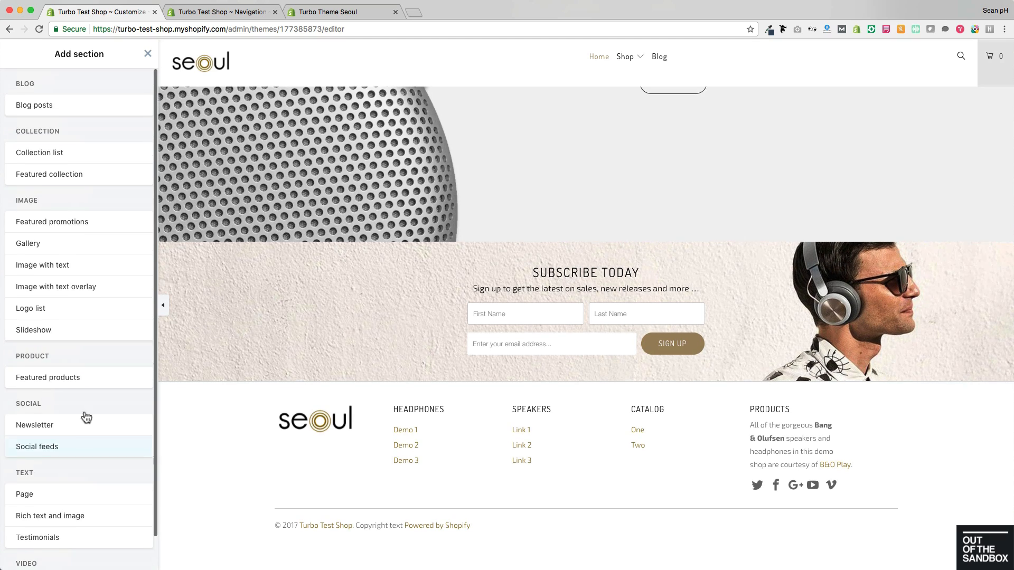
click(72, 108)
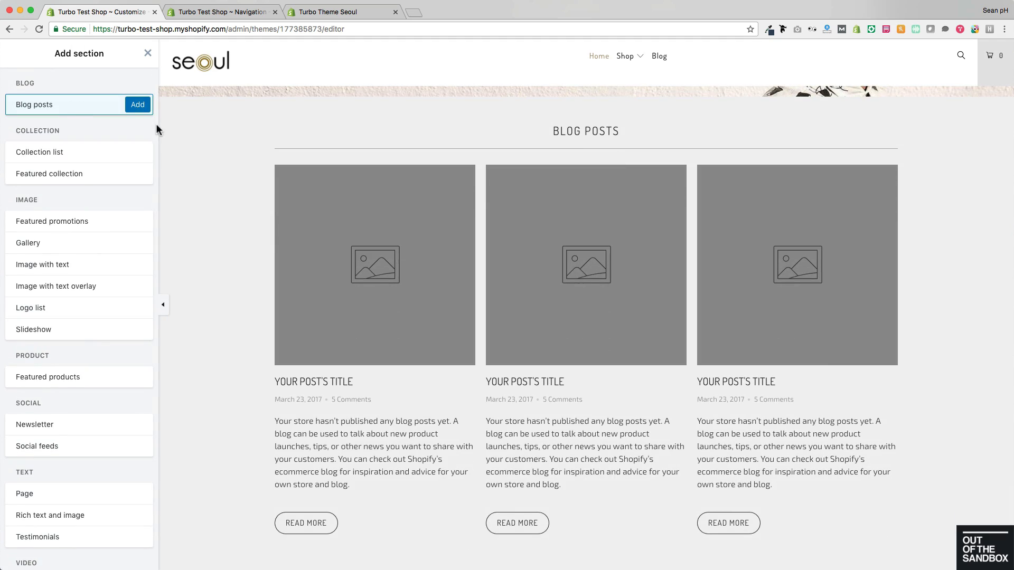
click(136, 106)
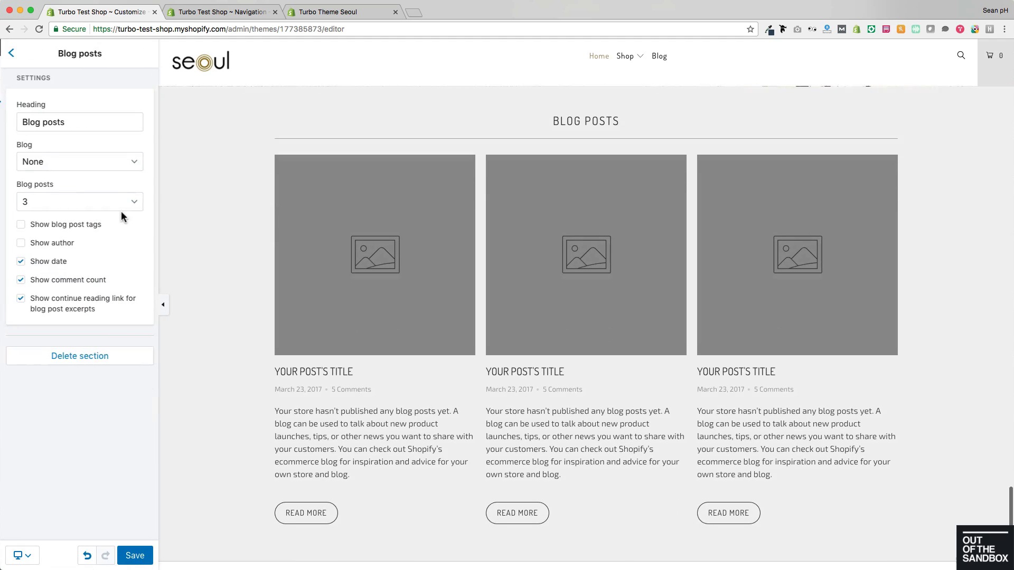
click(128, 159)
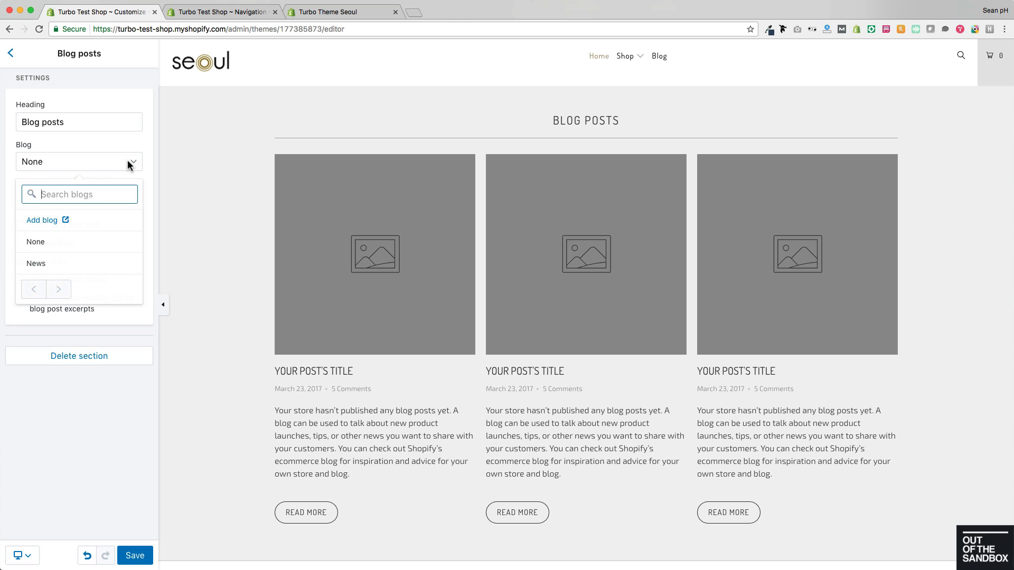
click(50, 264)
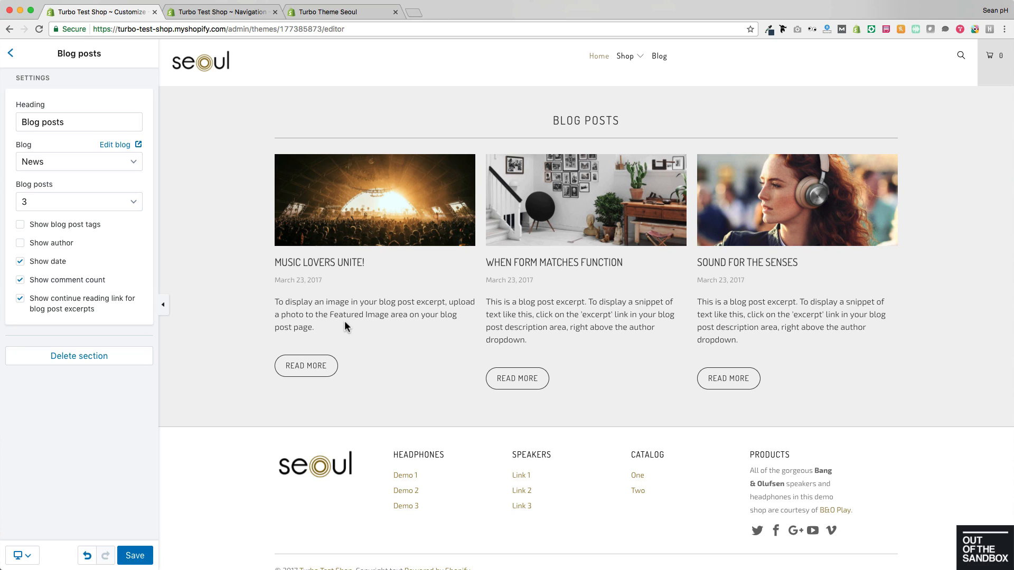
Step: Examine the excerpt of the "Music lovers unite!" blog post in the store admin and return to the theme editor
click(115, 144)
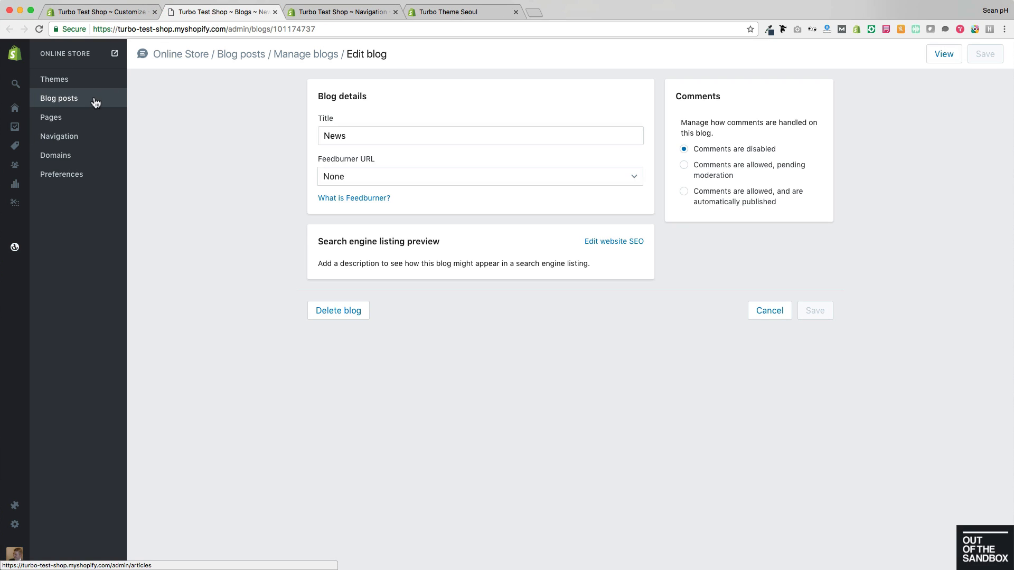
click(68, 101)
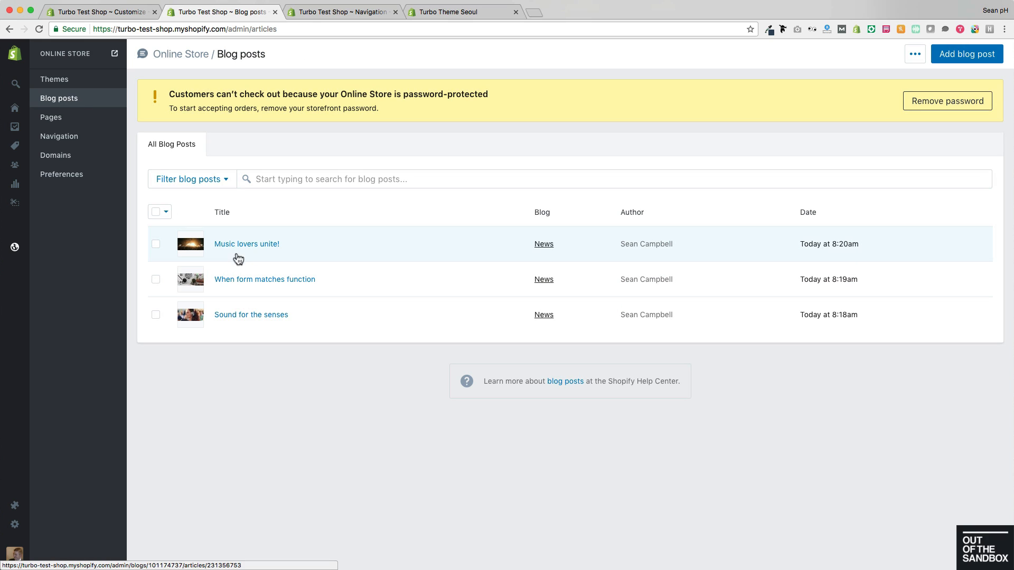
click(243, 246)
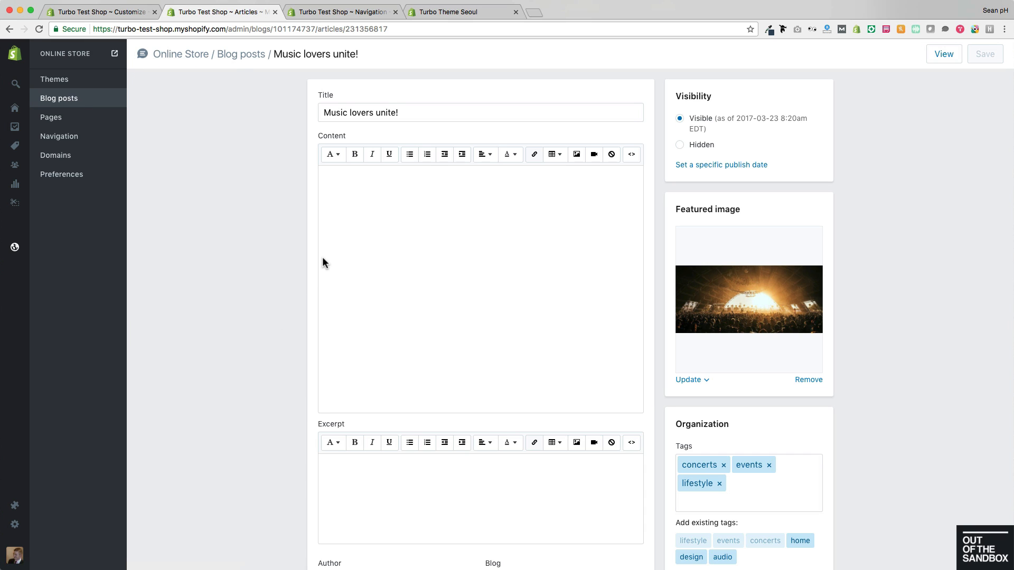
double_click(336, 452)
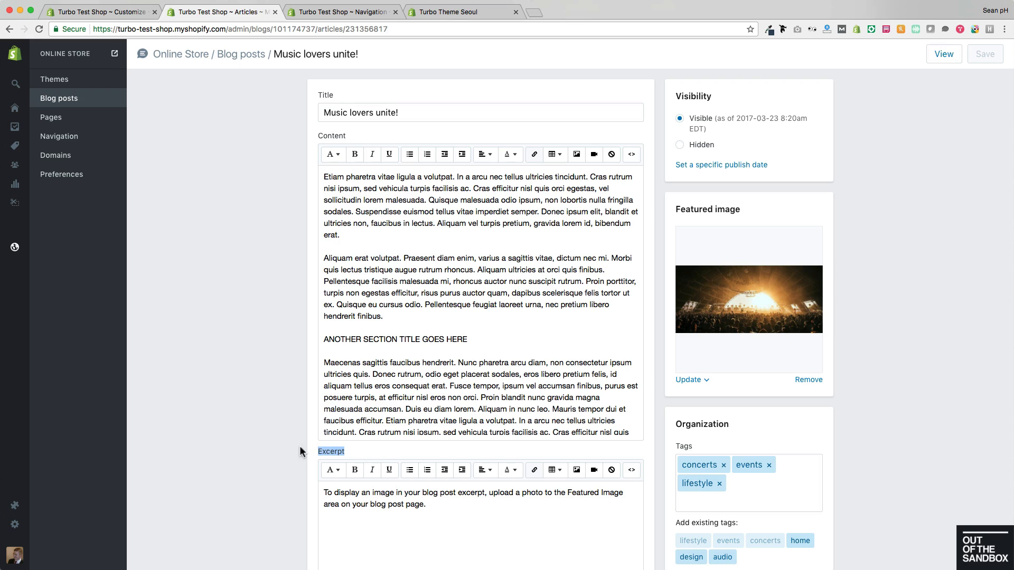
scroll(277, 435, down, 2)
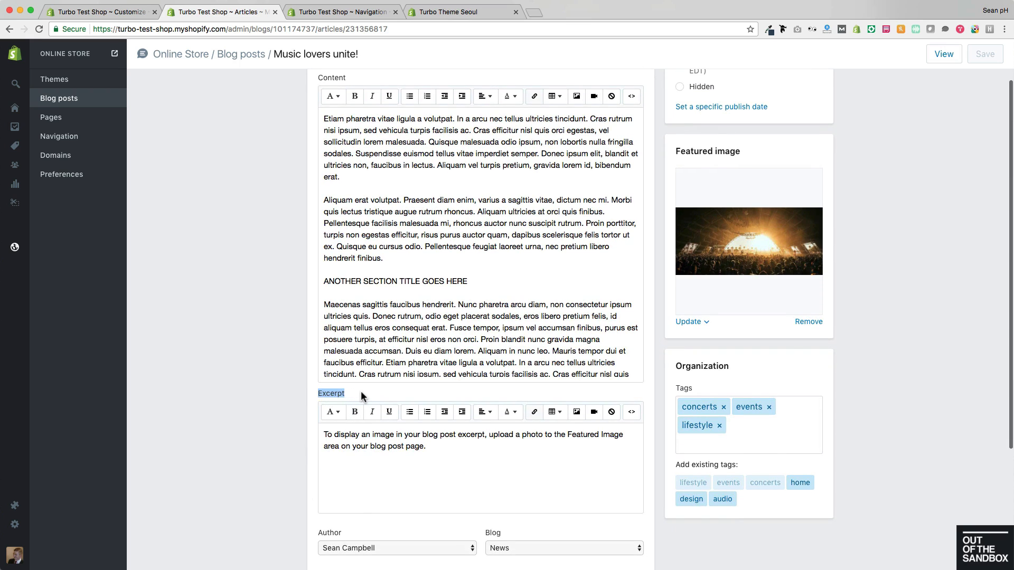
drag(427, 447, 311, 418)
click(259, 443)
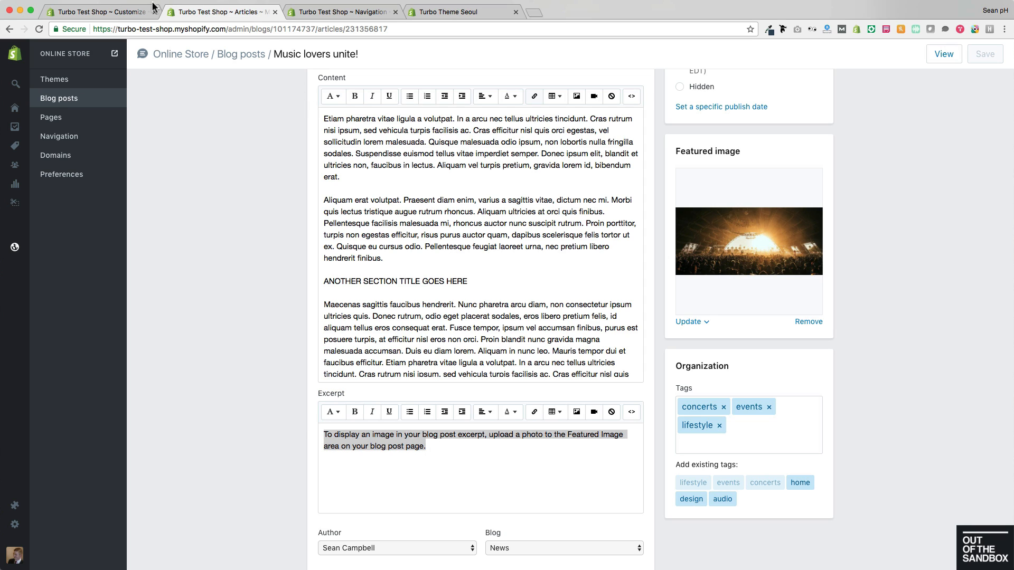
click(125, 15)
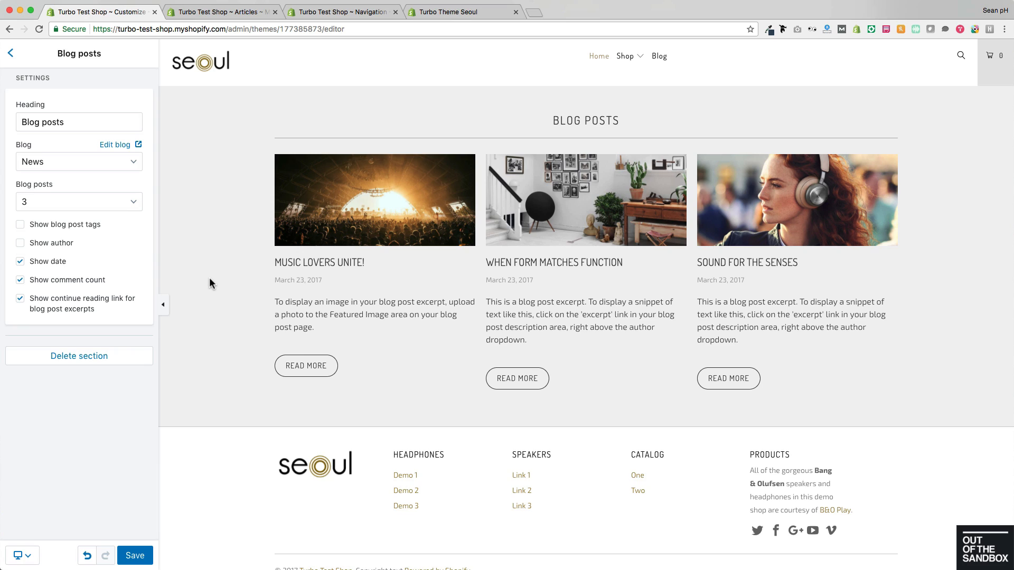
Step: Change the blog section's heading to "News" and keep the number of blog posts at 3
triple_click(53, 122)
text(News)
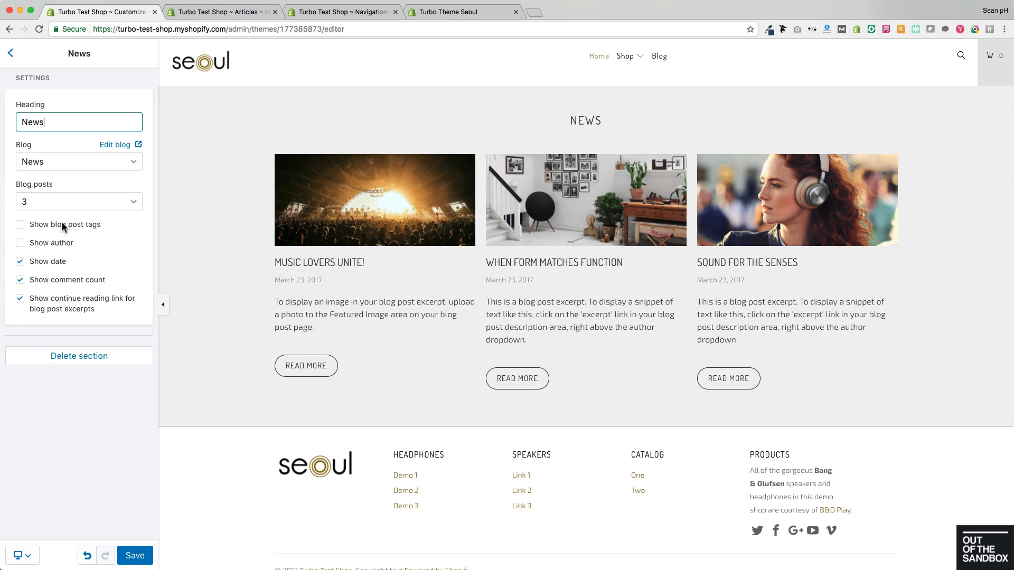
click(97, 203)
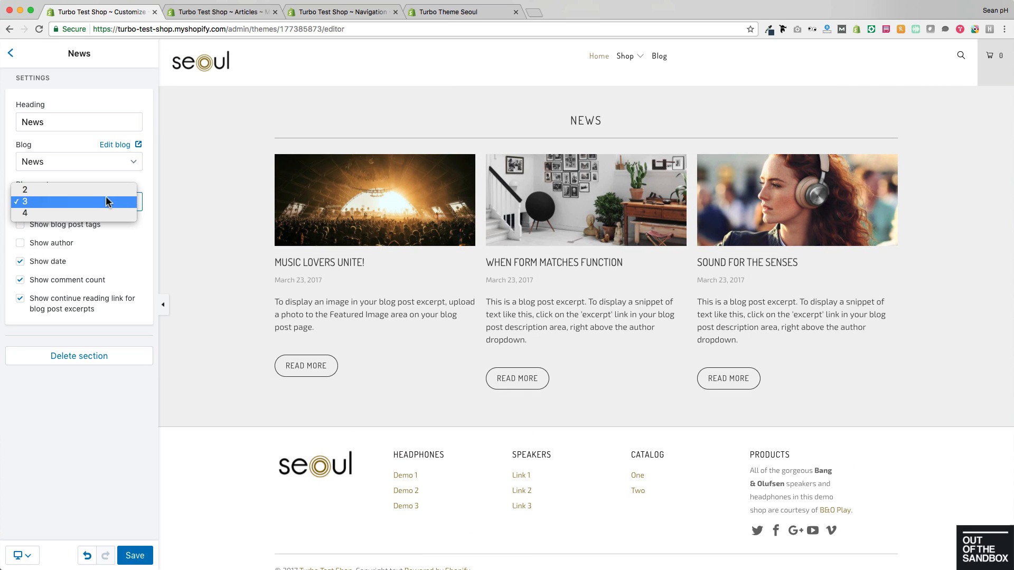
click(108, 202)
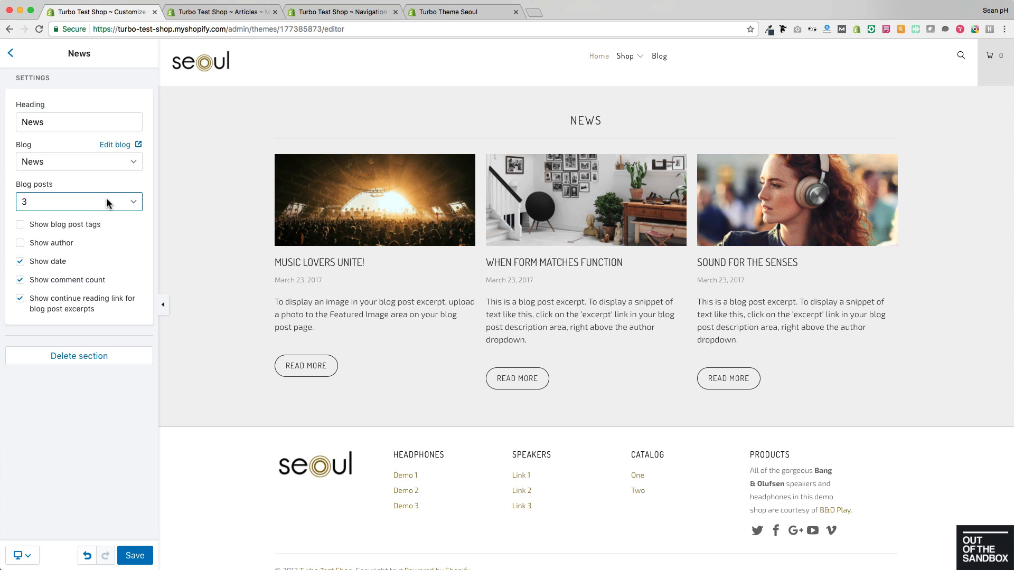
Step: Try displaying the blog post tags and the author in the News section
click(62, 229)
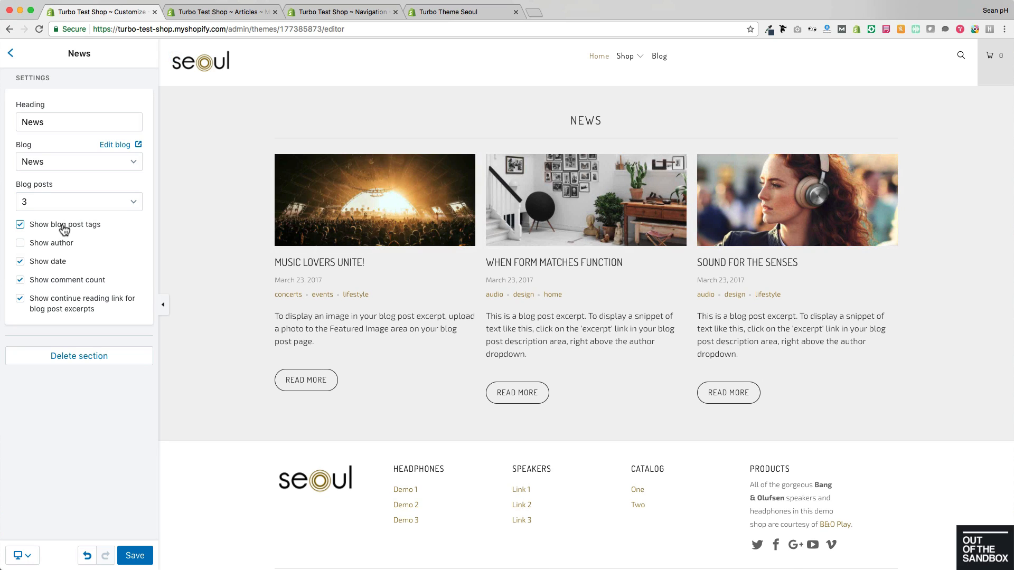
click(63, 230)
click(57, 247)
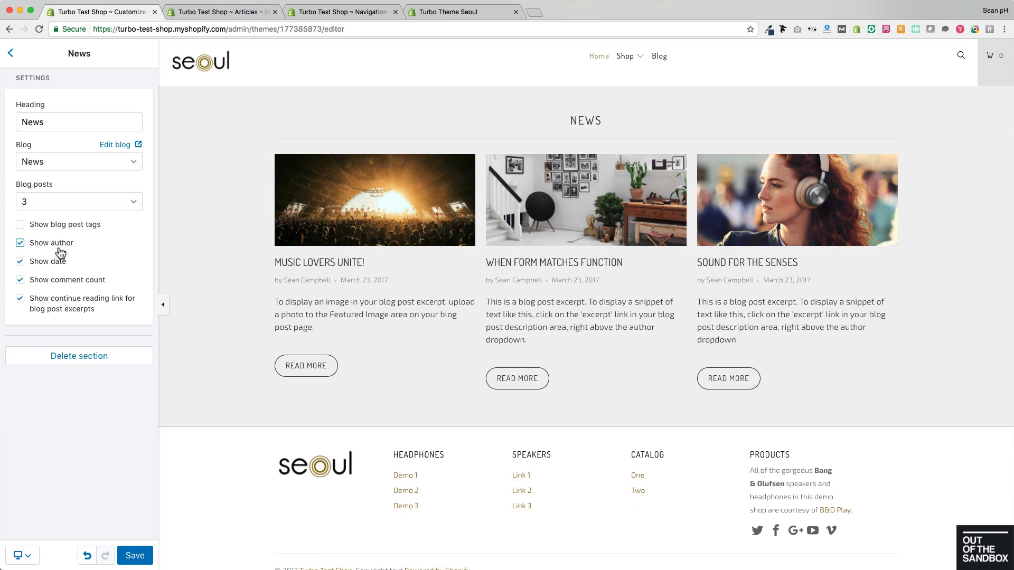
Step: Hide the date, comment count and continue reading link in the News section and save the theme changes
click(53, 265)
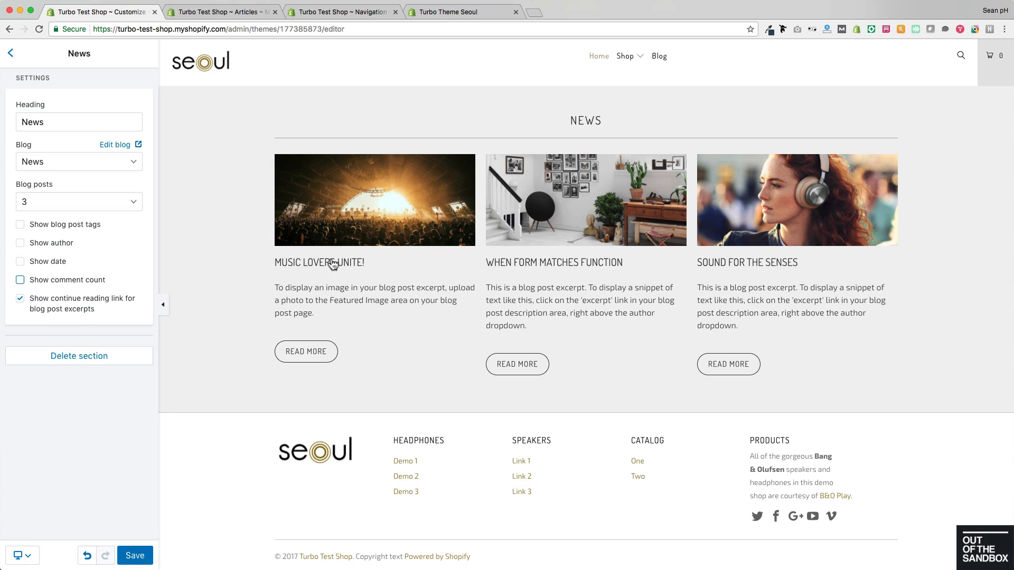
click(62, 303)
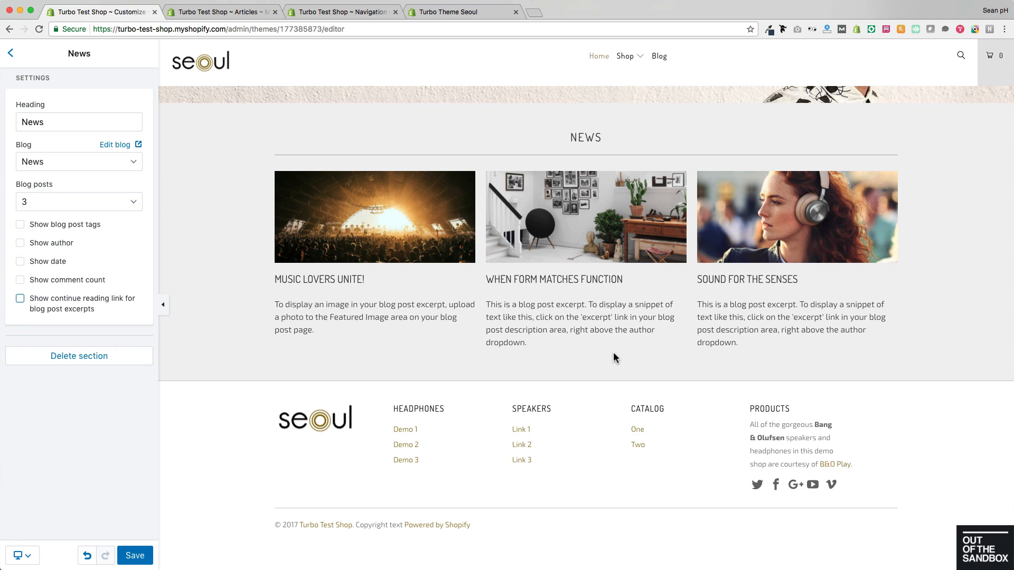
click(135, 555)
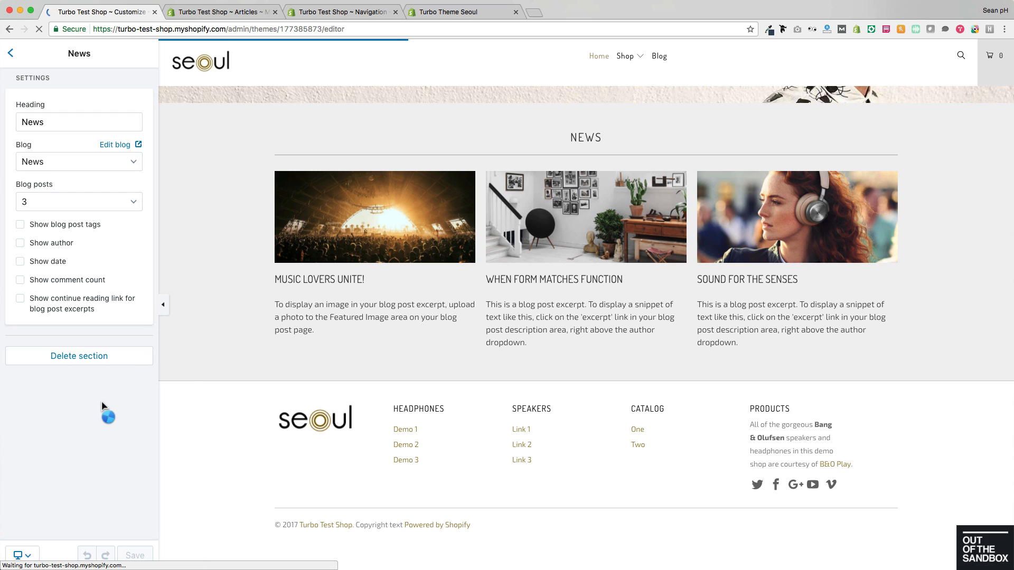
Step: Add a Logo list section to the home page below the News section
click(11, 53)
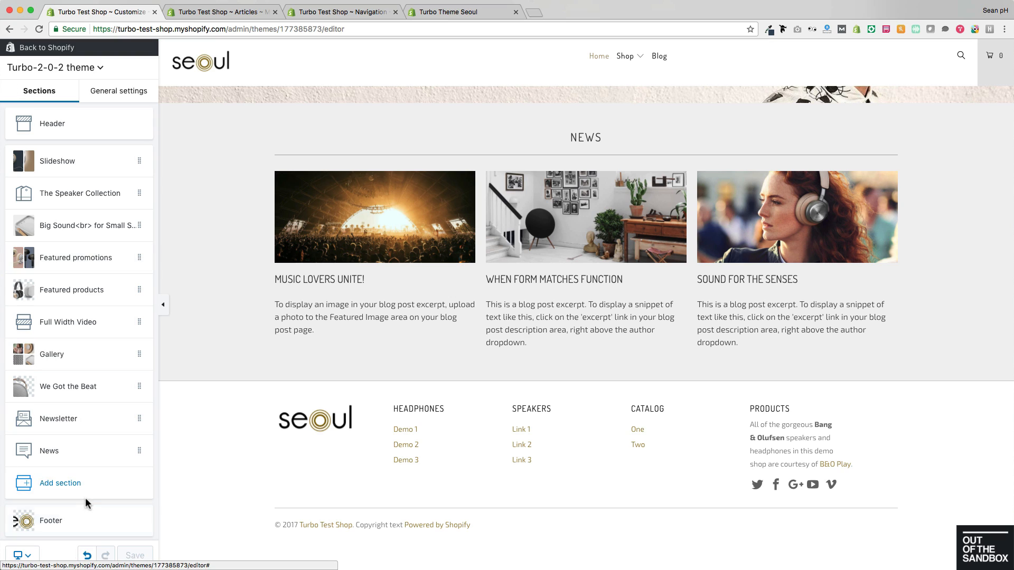
click(62, 494)
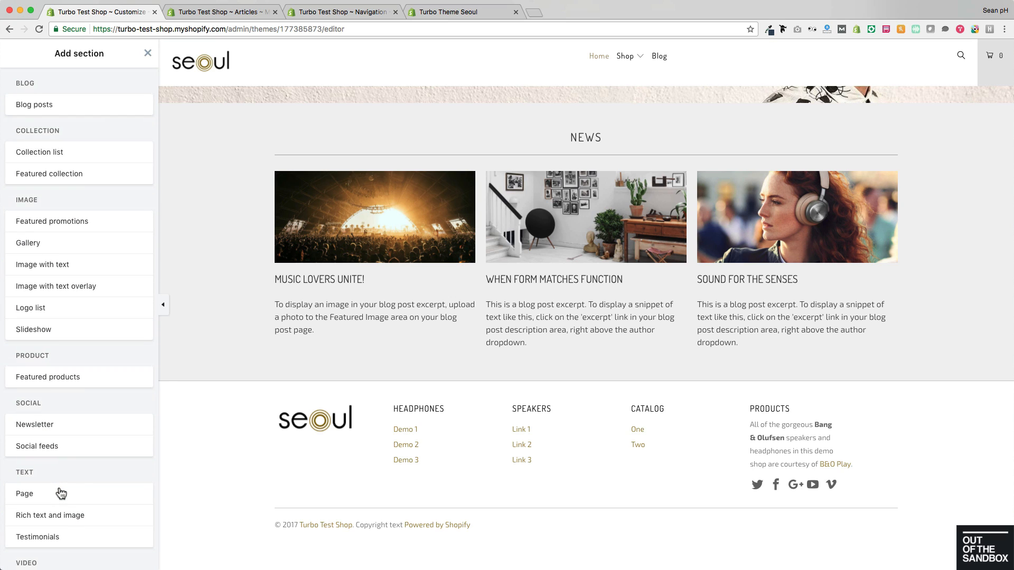
click(33, 306)
click(136, 308)
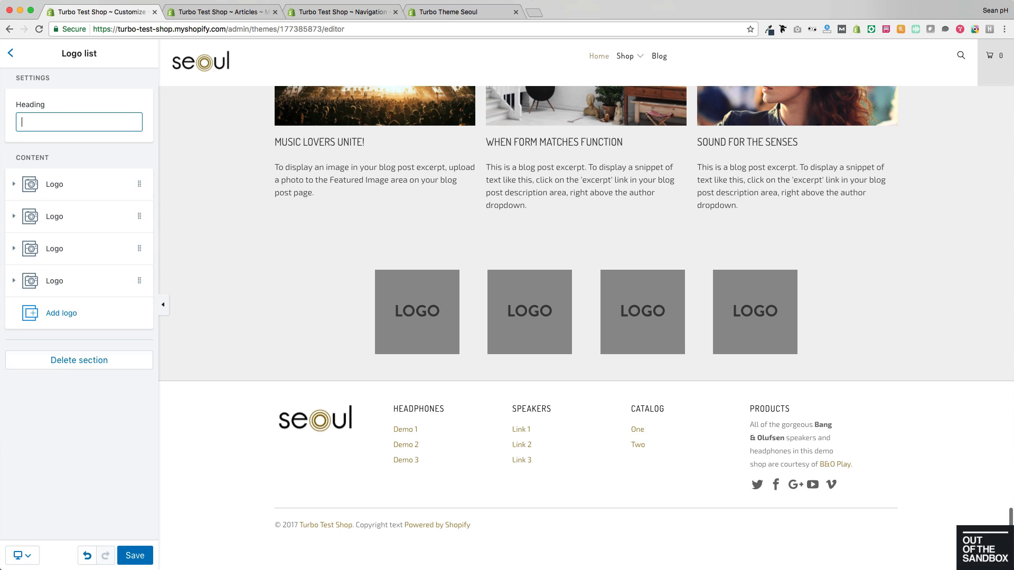
Step: Upload the PCMag logo image for the first logo in the logo list
click(91, 184)
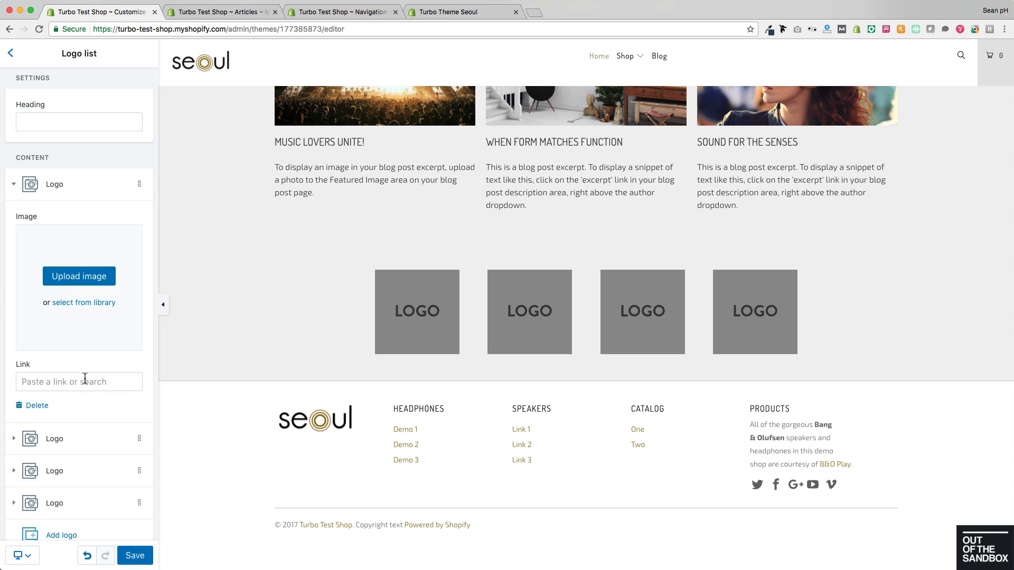
click(74, 274)
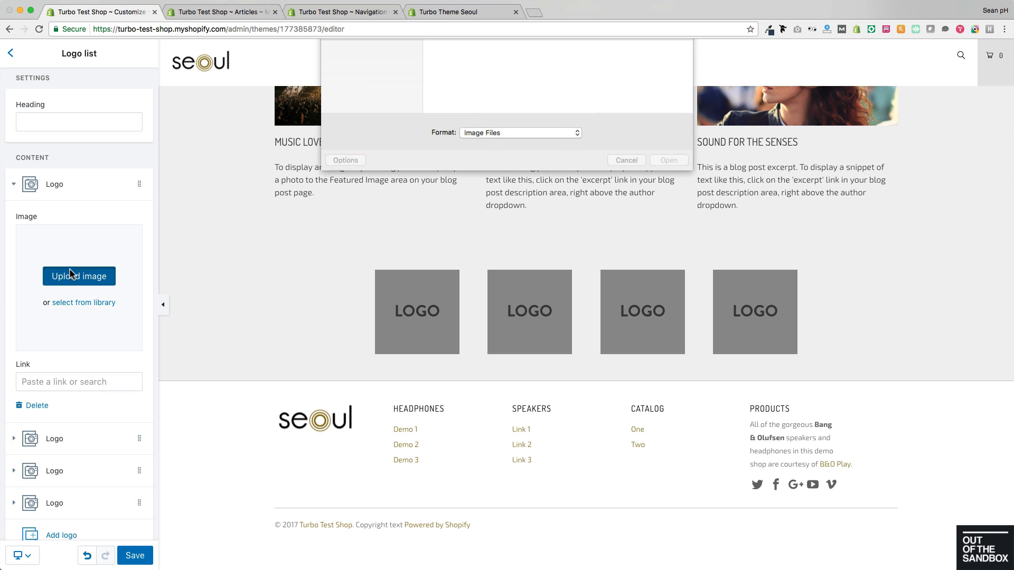
click(460, 132)
click(671, 261)
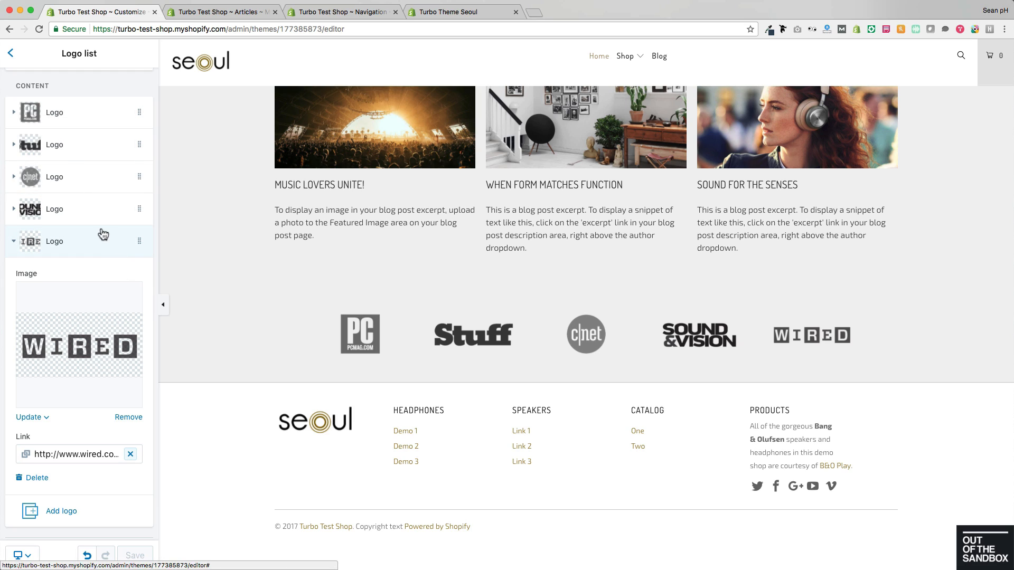
Step: Reorder the logo list to PCMag, Sound & Vision, CNET, Stuff and Wired, and save the theme changes
mouse_move(128, 209)
mouse_down()
mouse_move(136, 167)
mouse_move(138, 221)
mouse_move(137, 205)
mouse_up()
drag(139, 281, 130, 243)
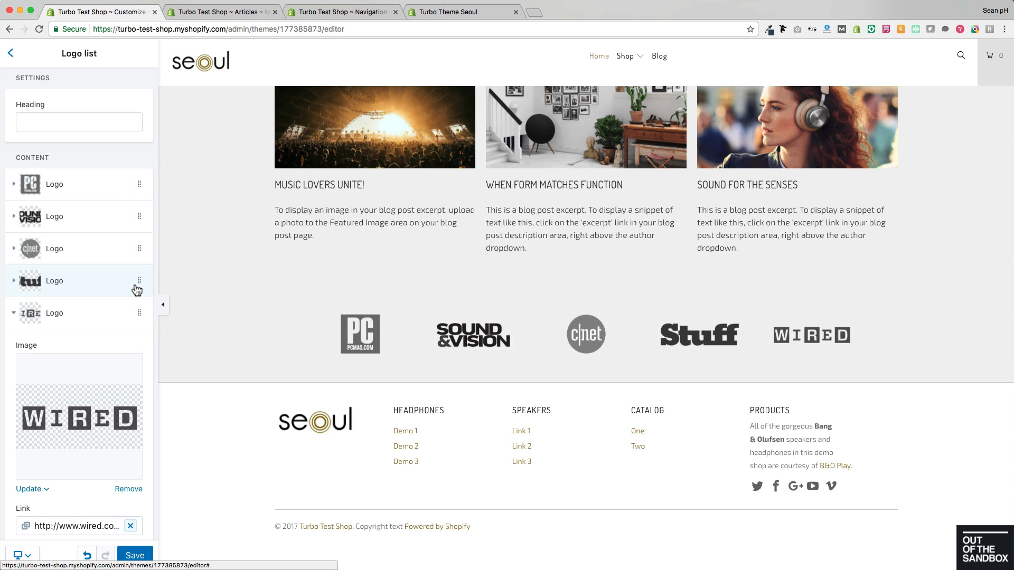
scroll(105, 285, down, 1)
click(141, 556)
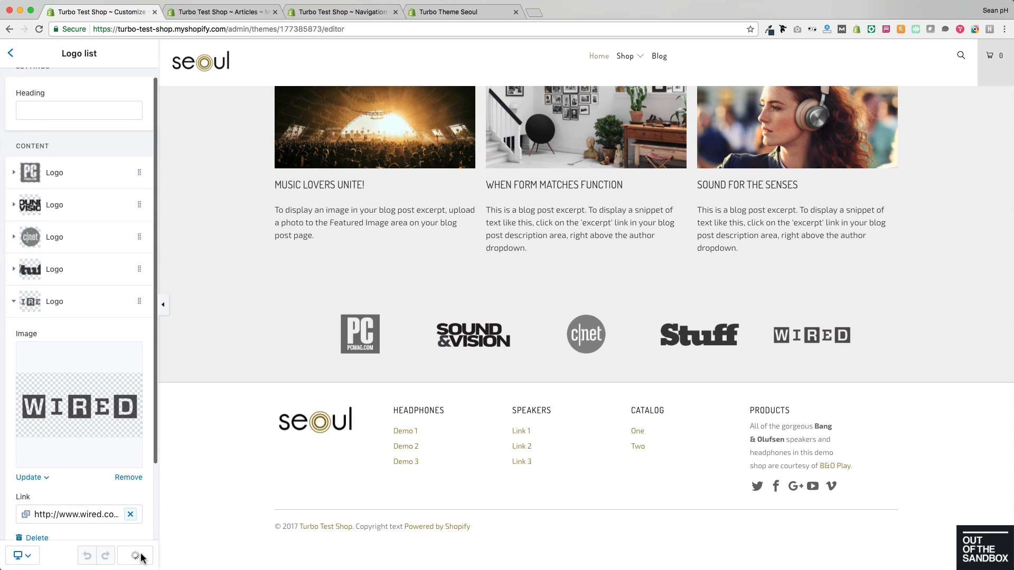
Step: Add an Image with text overlay section to the home page below the logo list
click(11, 55)
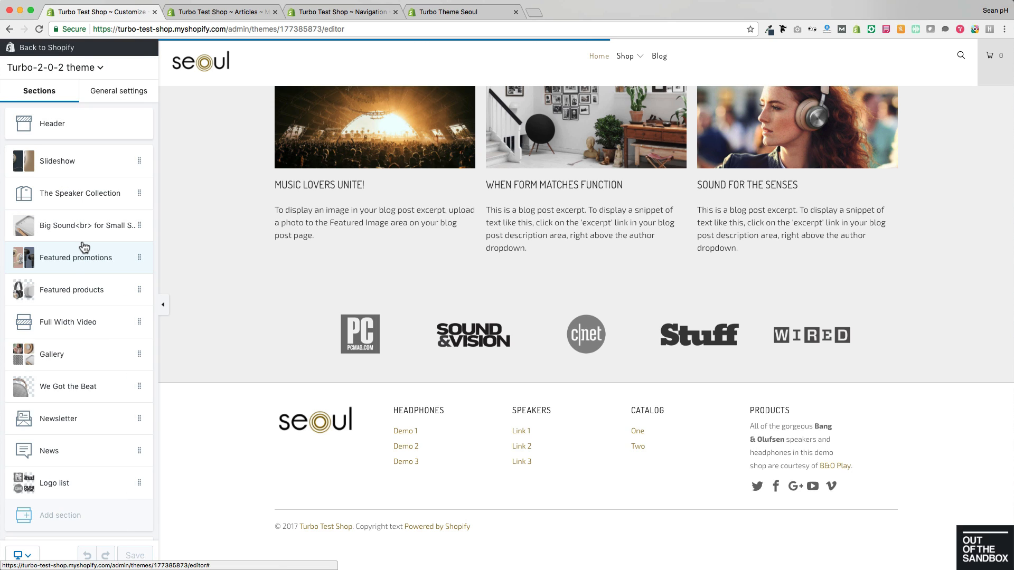
scroll(69, 507, down, 1)
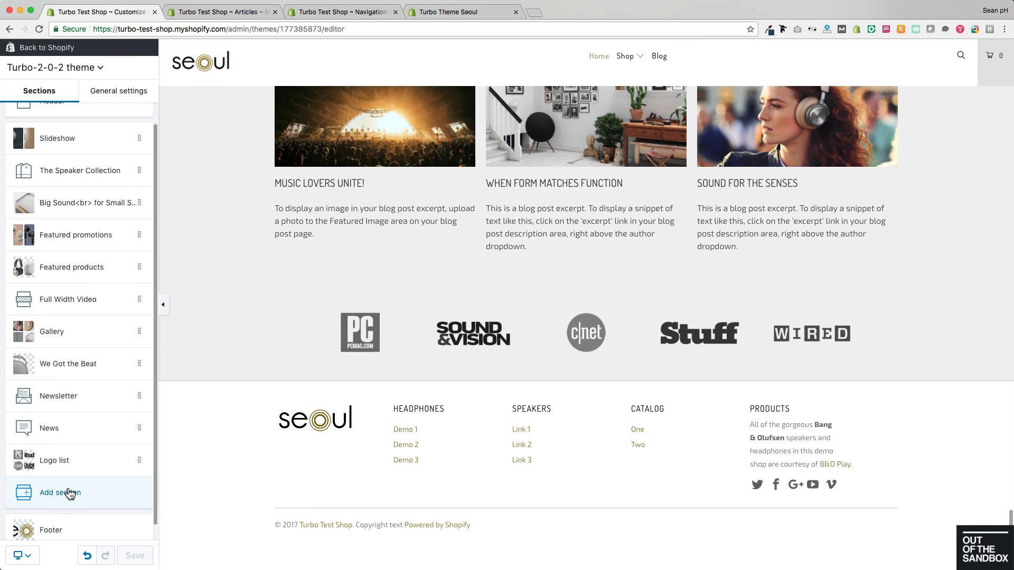
click(69, 500)
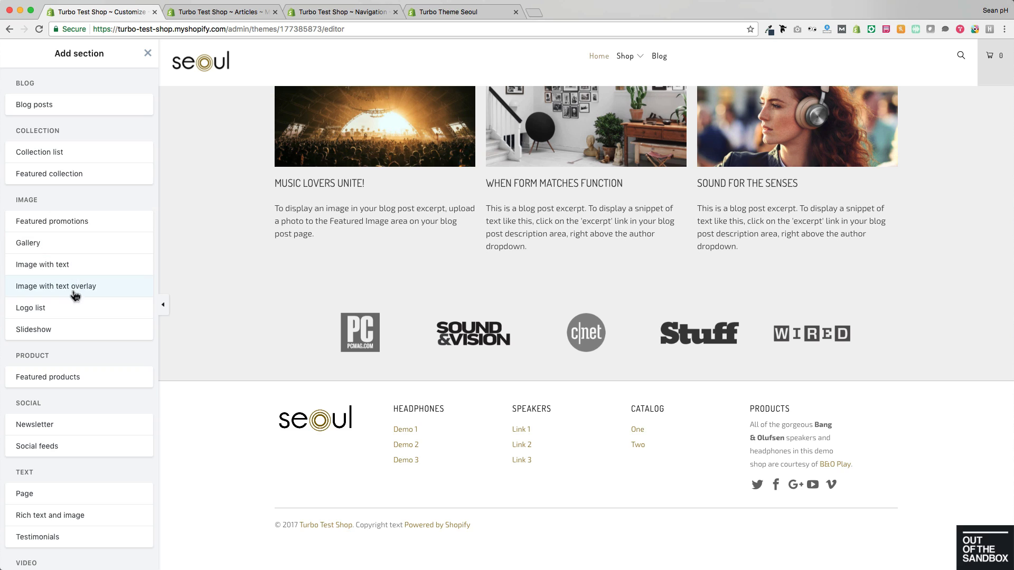
click(75, 290)
click(139, 286)
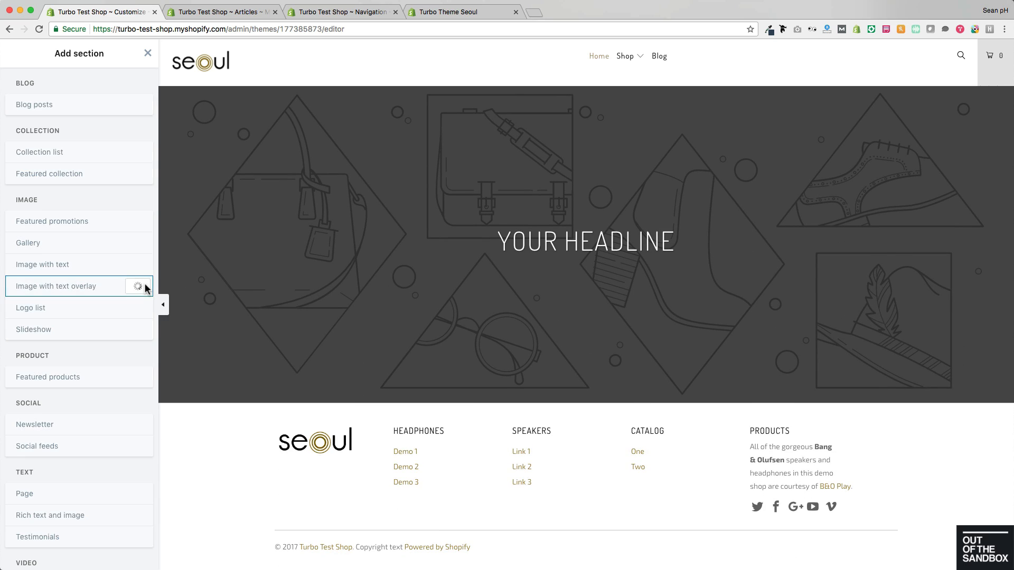
Step: Upload the banner_angled-speakers.jpg image as the background of the Image with text overlay section
click(61, 179)
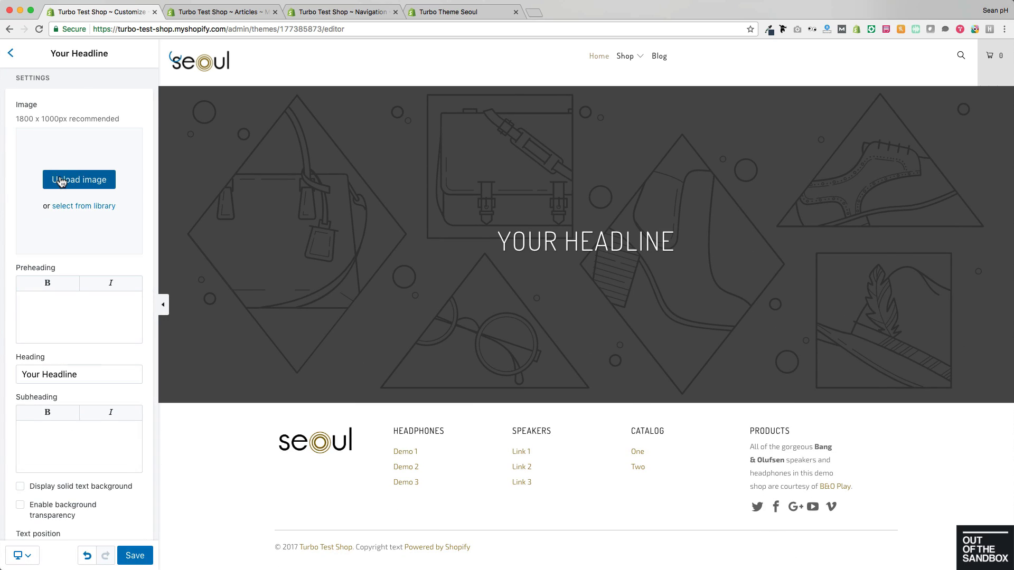
scroll(542, 169, down, 10)
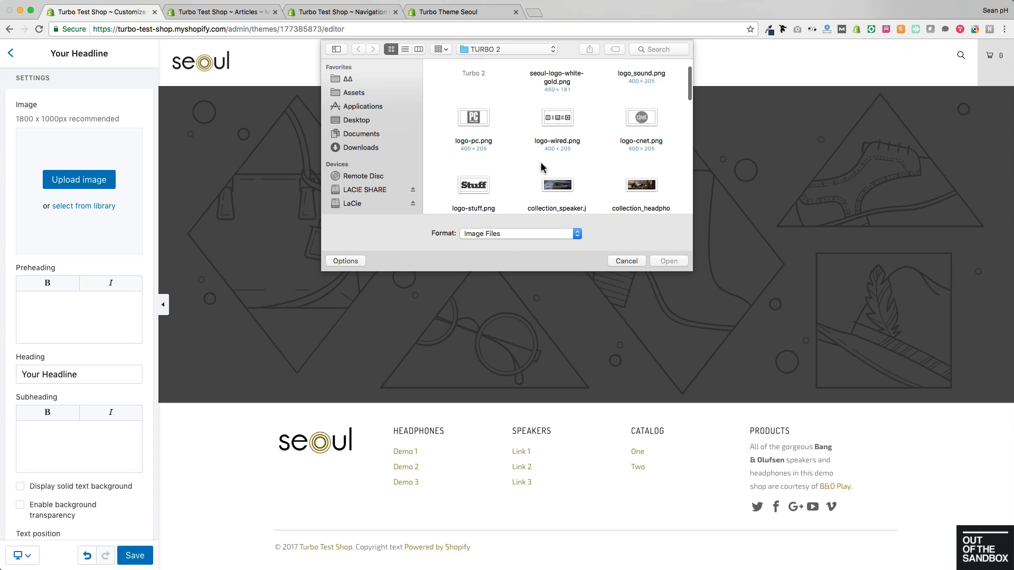
scroll(543, 168, up, 10)
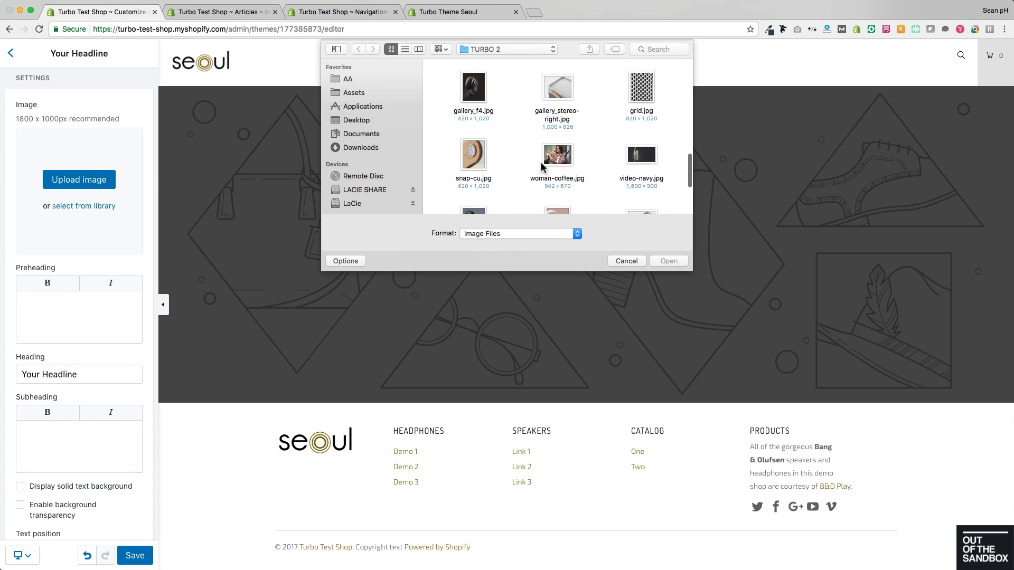
click(557, 184)
click(669, 261)
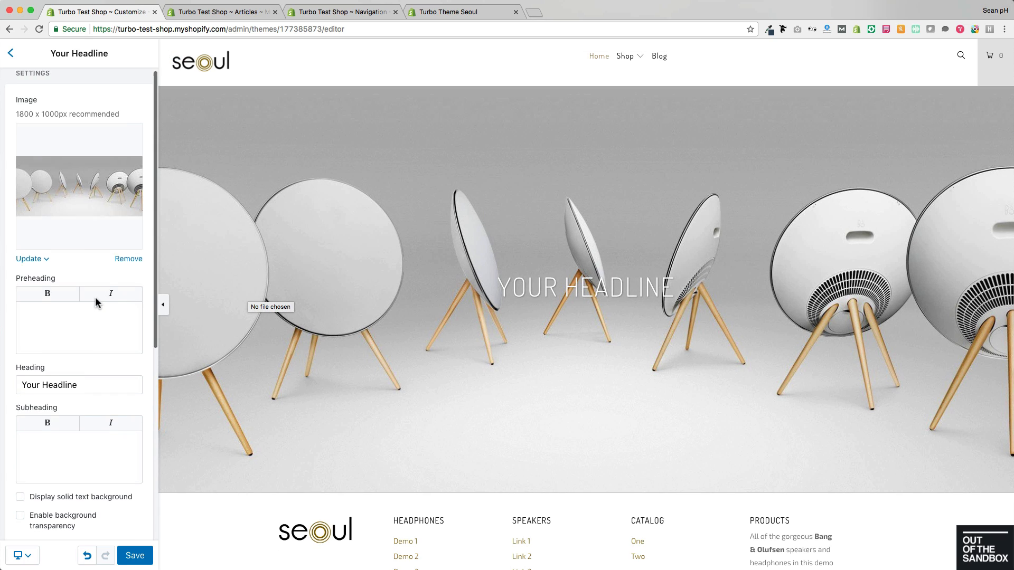
Step: Set the overlay section's heading to "Beautiful from Every Angle"
scroll(95, 299, down, 2)
drag(93, 355, 21, 354)
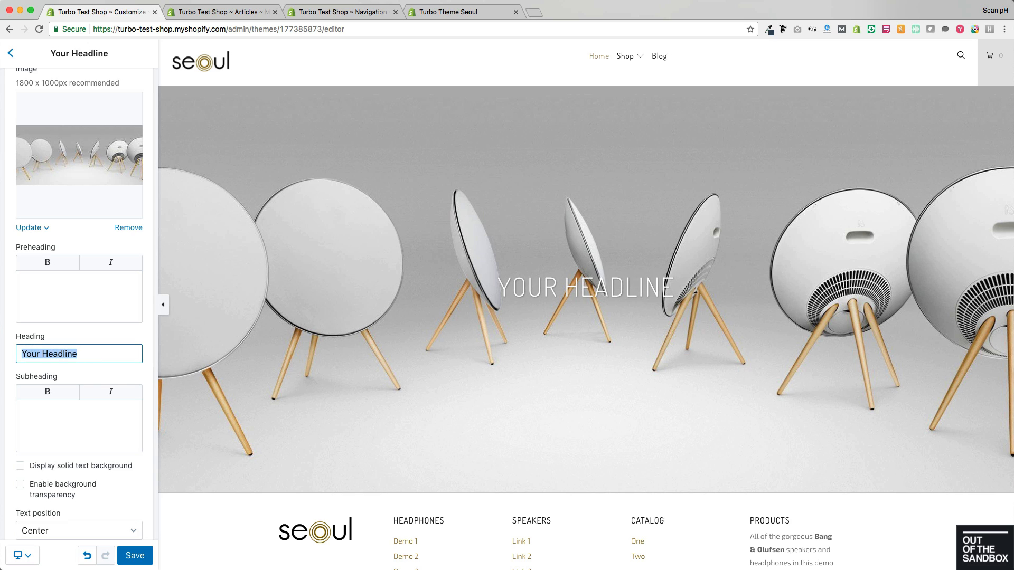
text(Bea)
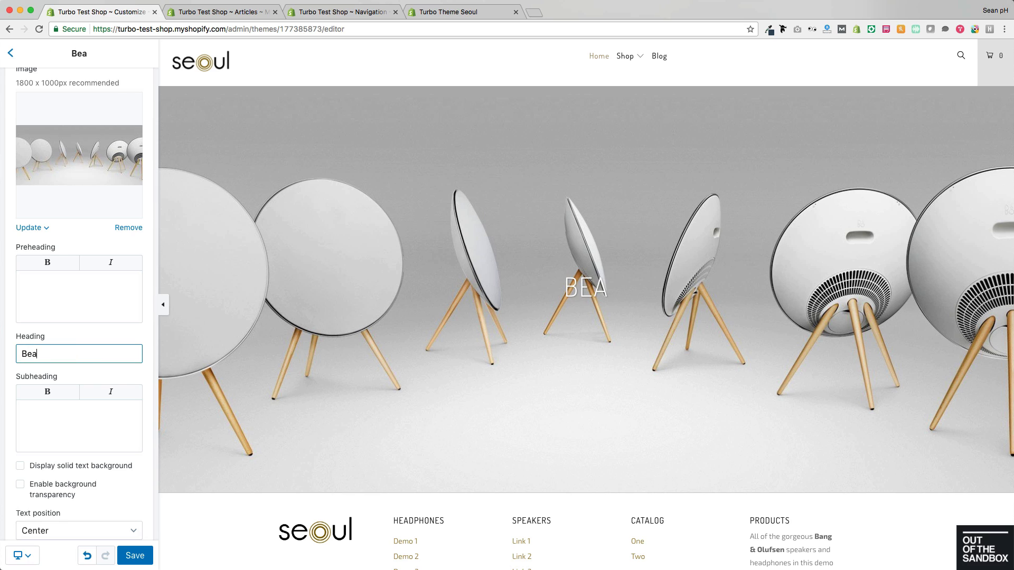
text(utiful from Eve)
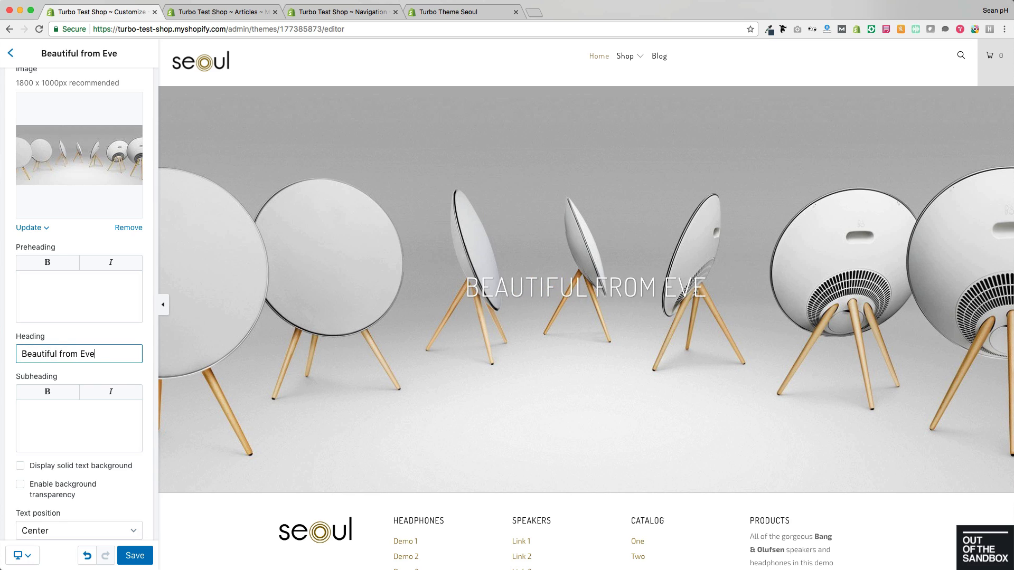
text(ry Angle)
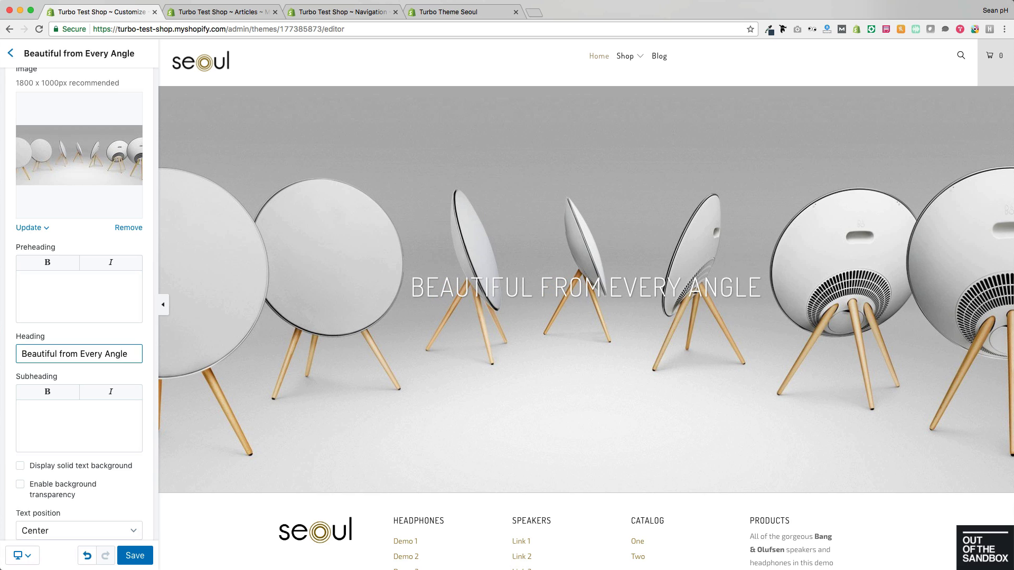
Step: Review the overlay section's text, position, alignment and button settings, and save the theme changes
scroll(34, 355, down, 5)
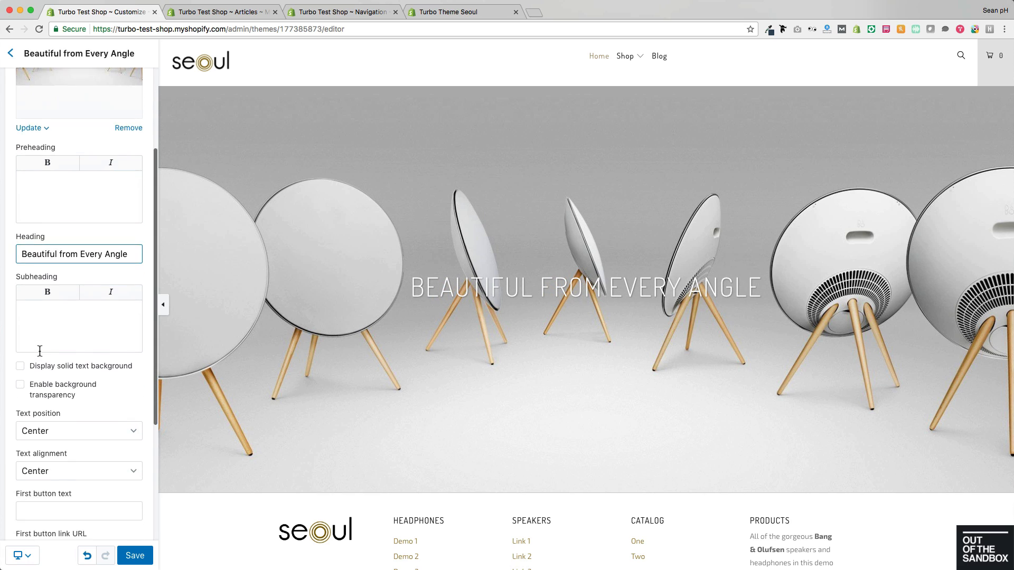
scroll(39, 351, down, 1)
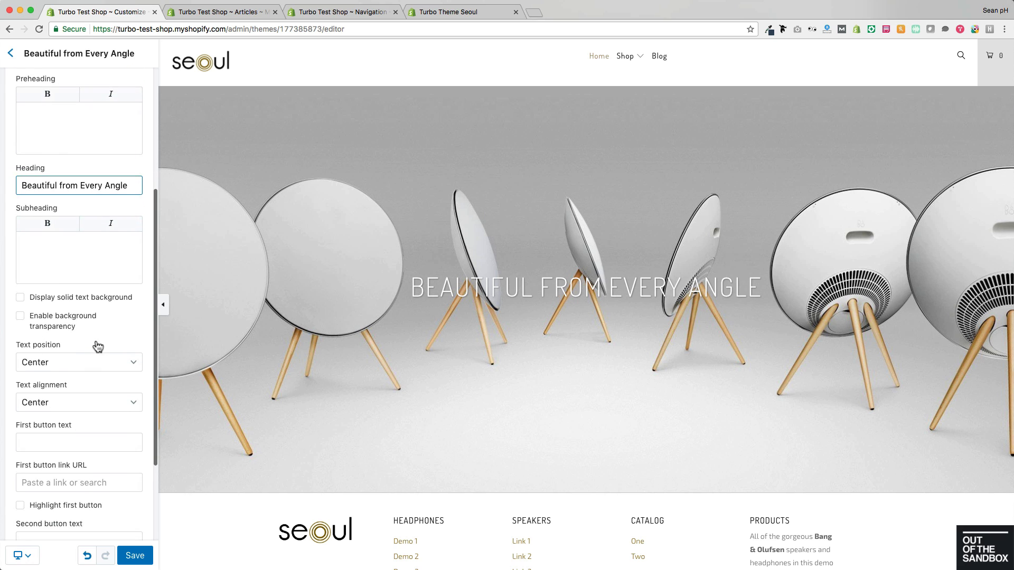
scroll(125, 339, down, 2)
scroll(124, 343, down, 3)
scroll(119, 351, up, 9)
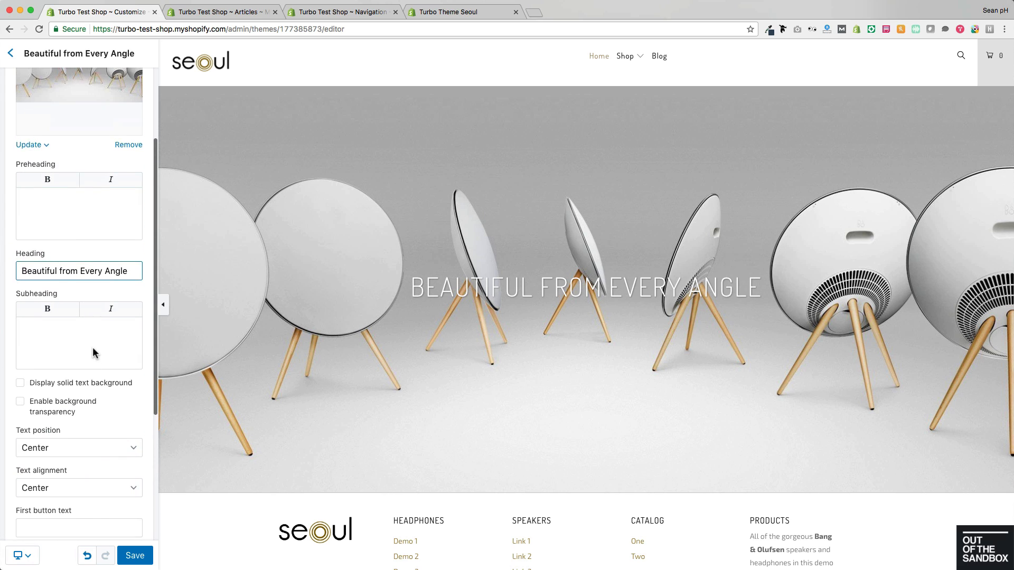
scroll(93, 348, down, 1)
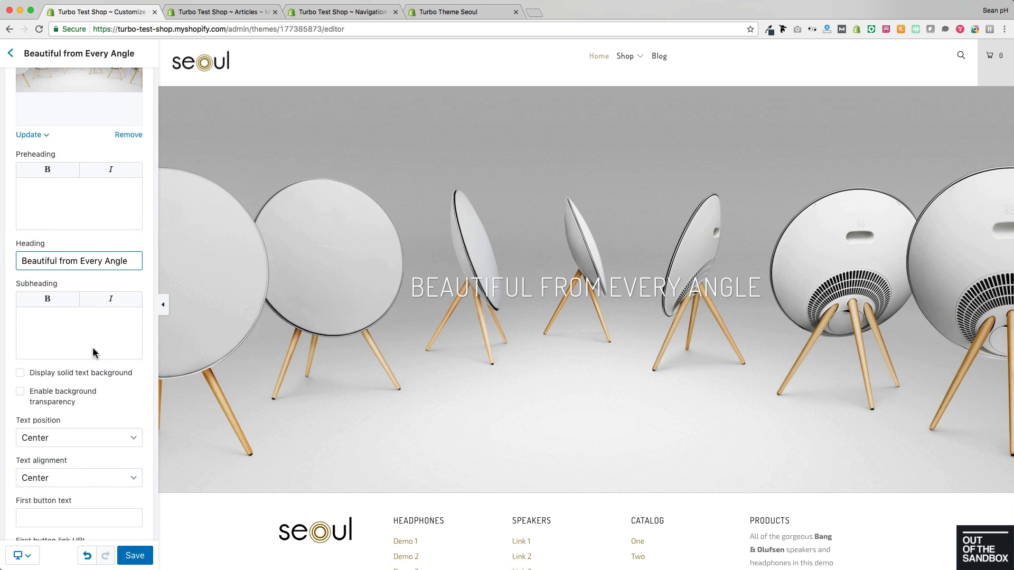
scroll(93, 349, down, 3)
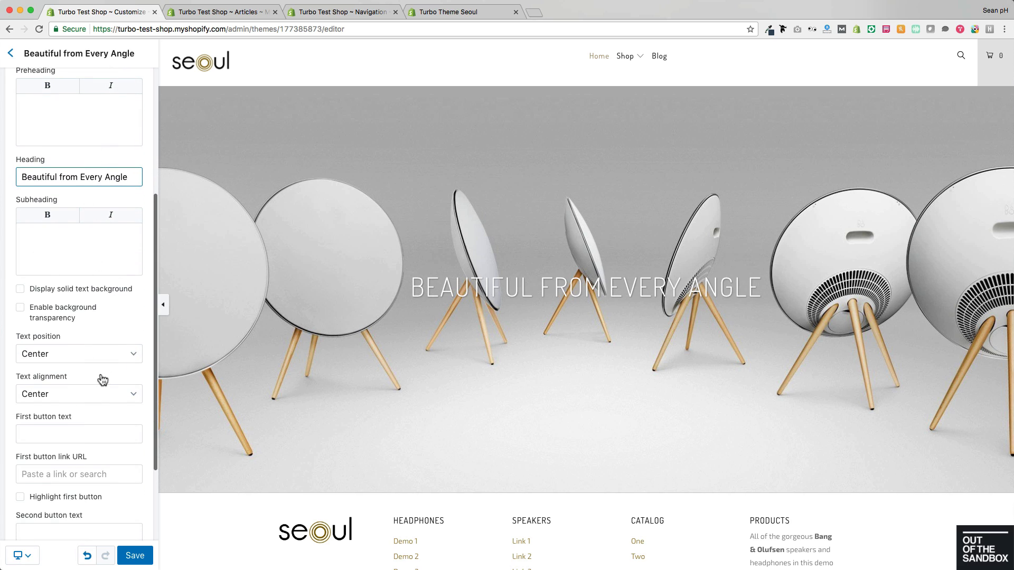
scroll(103, 379, up, 5)
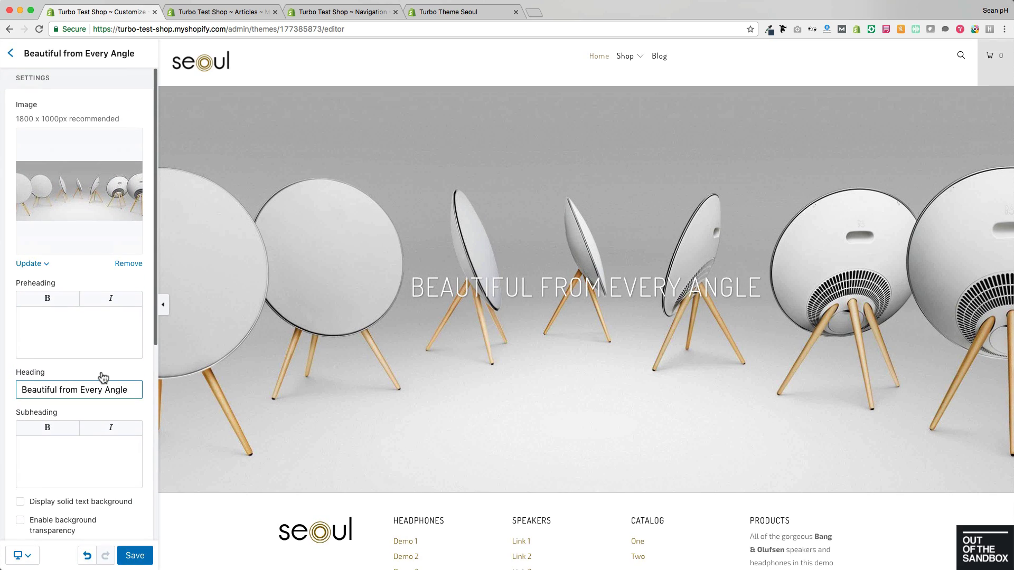
scroll(103, 376, down, 8)
click(137, 554)
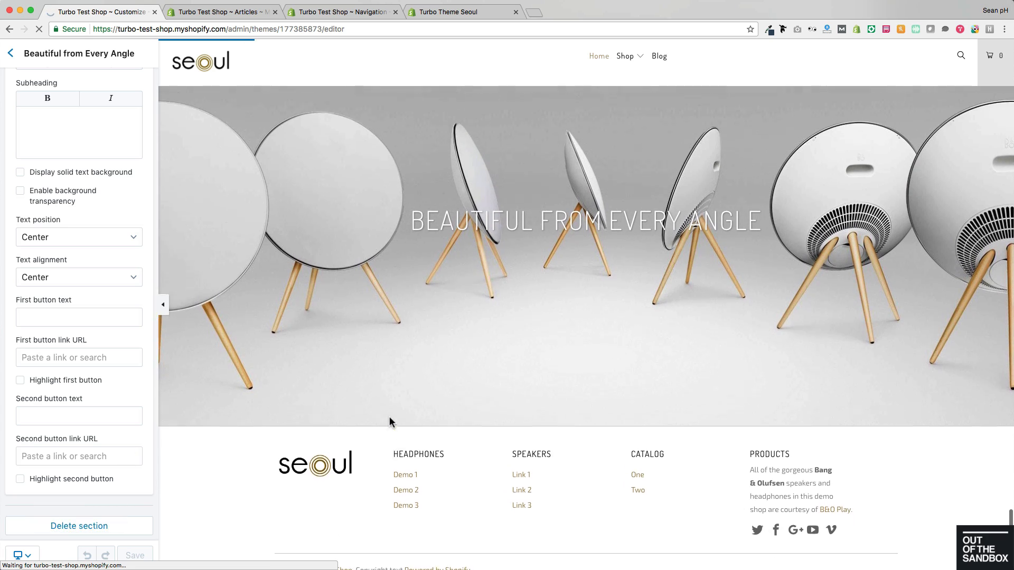
Step: Examine the whole home page preview from the slideshow header down to the angled speakers banner
scroll(389, 417, up, 15)
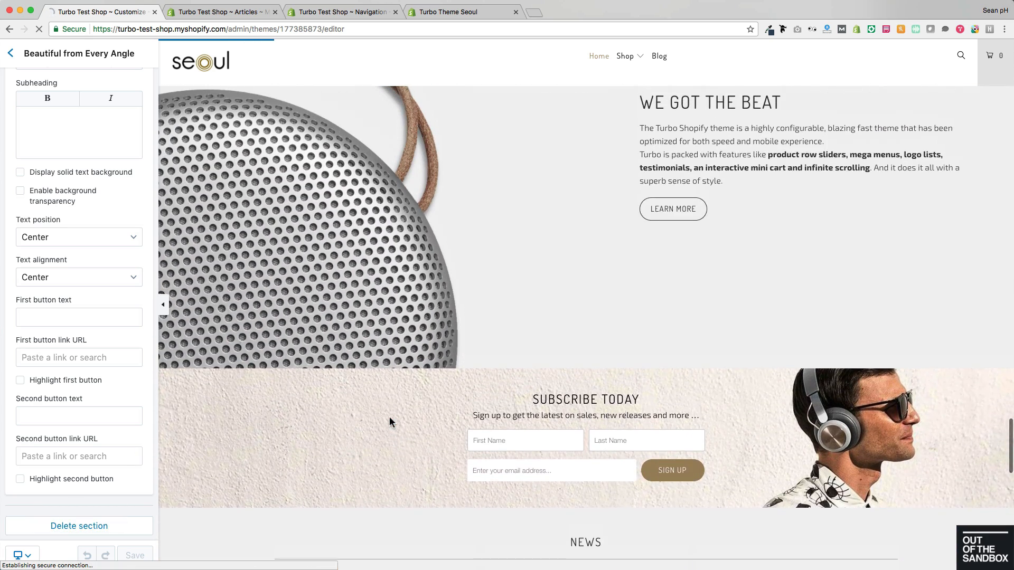
scroll(388, 416, up, 20)
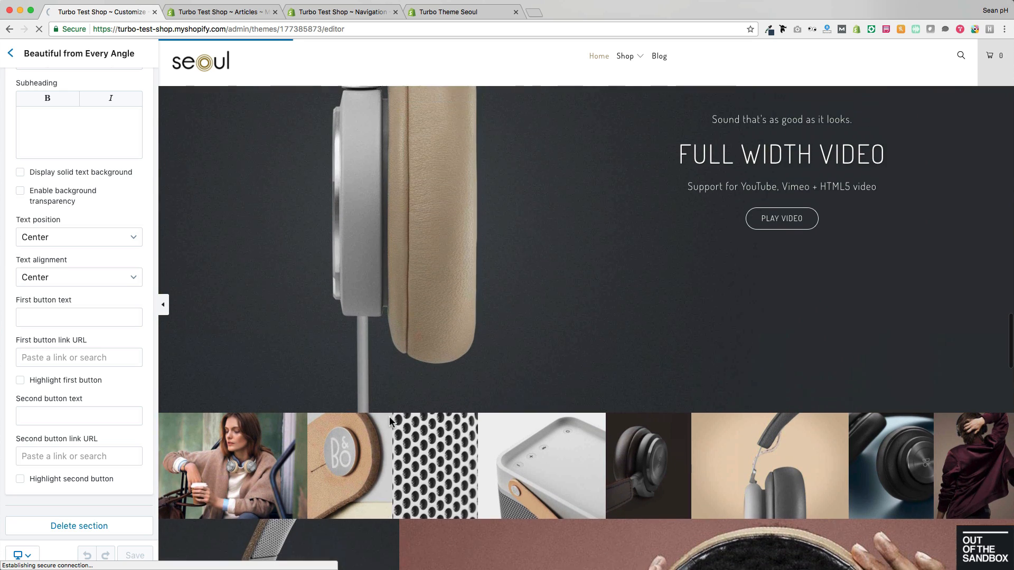
scroll(389, 416, up, 20)
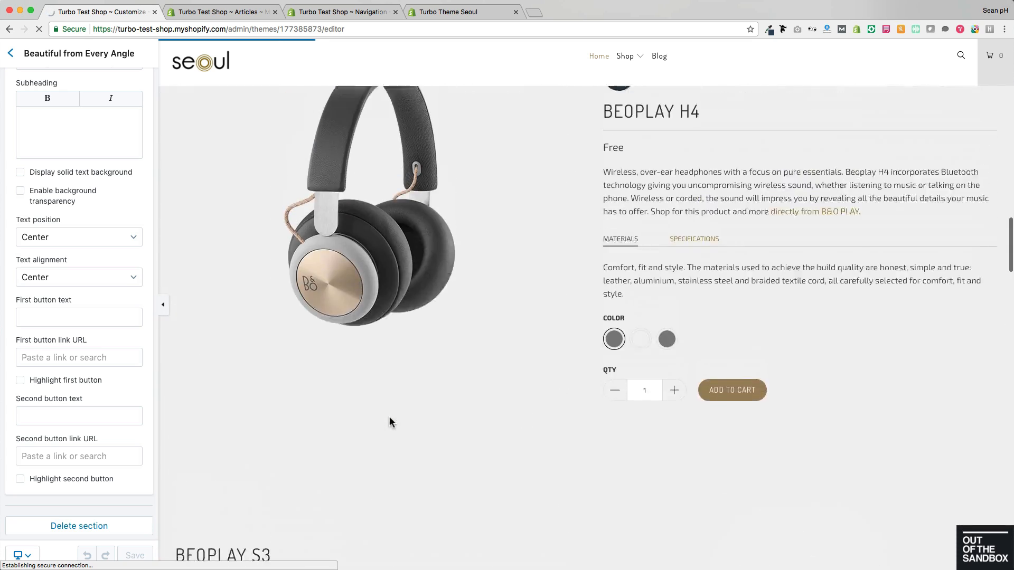
scroll(389, 421, up, 10)
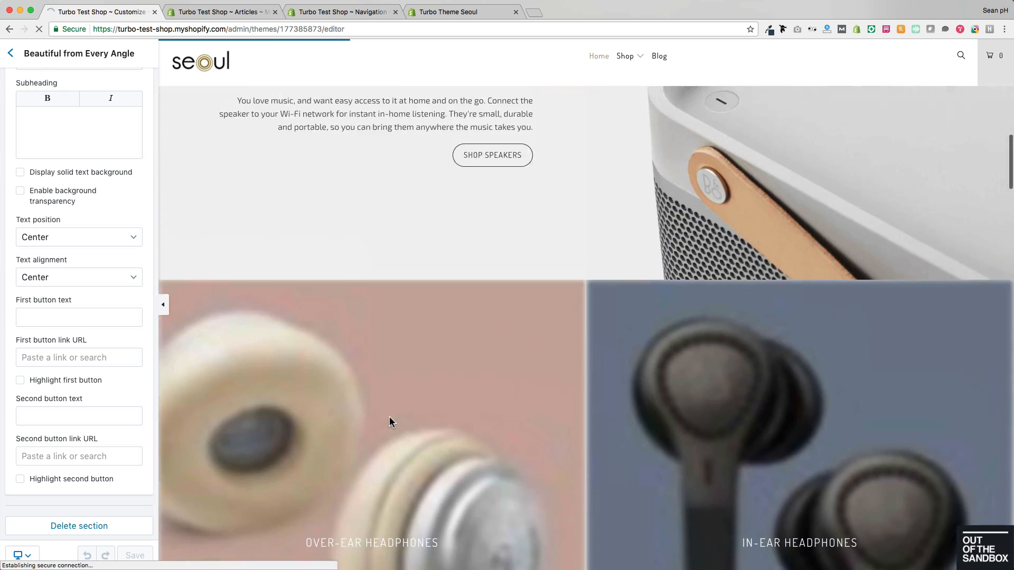
scroll(390, 422, up, 15)
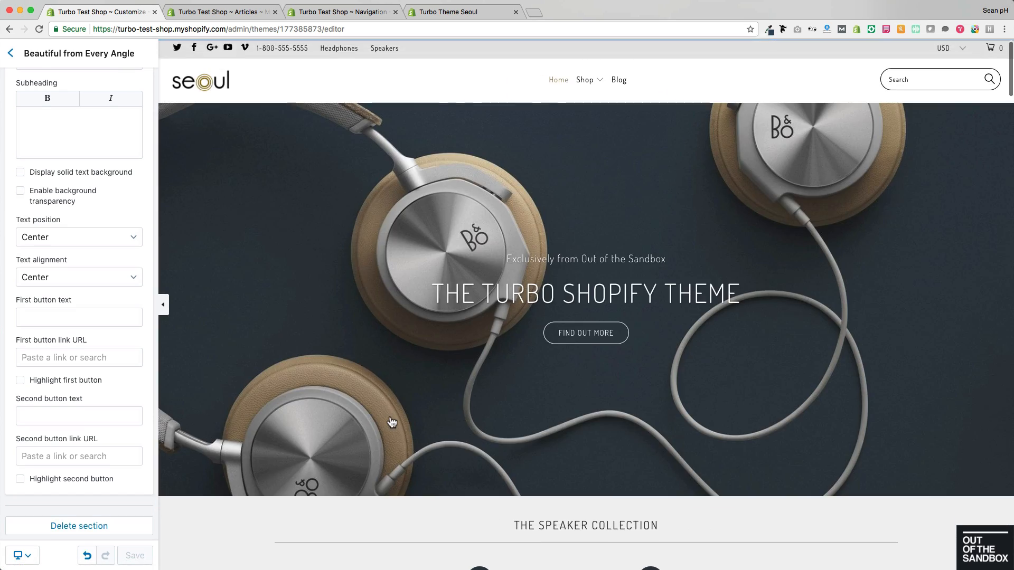
scroll(389, 418, down, 5)
scroll(390, 422, down, 20)
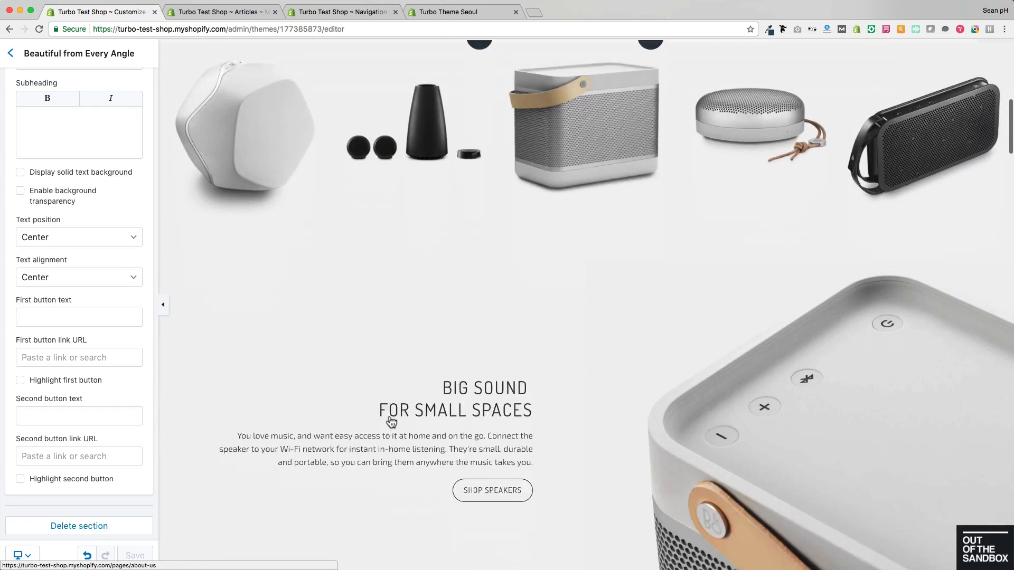
scroll(391, 422, down, 20)
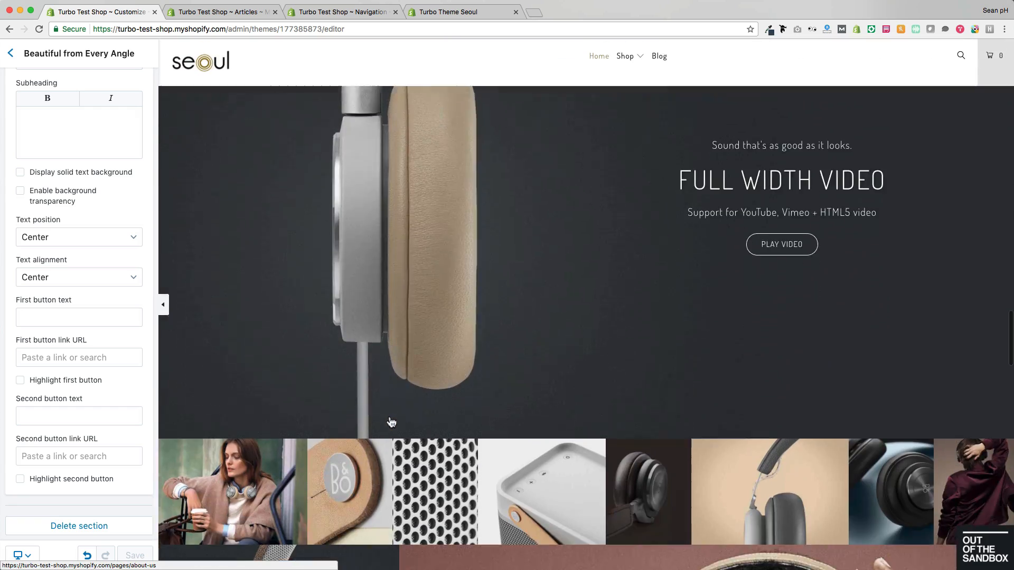
scroll(391, 422, down, 10)
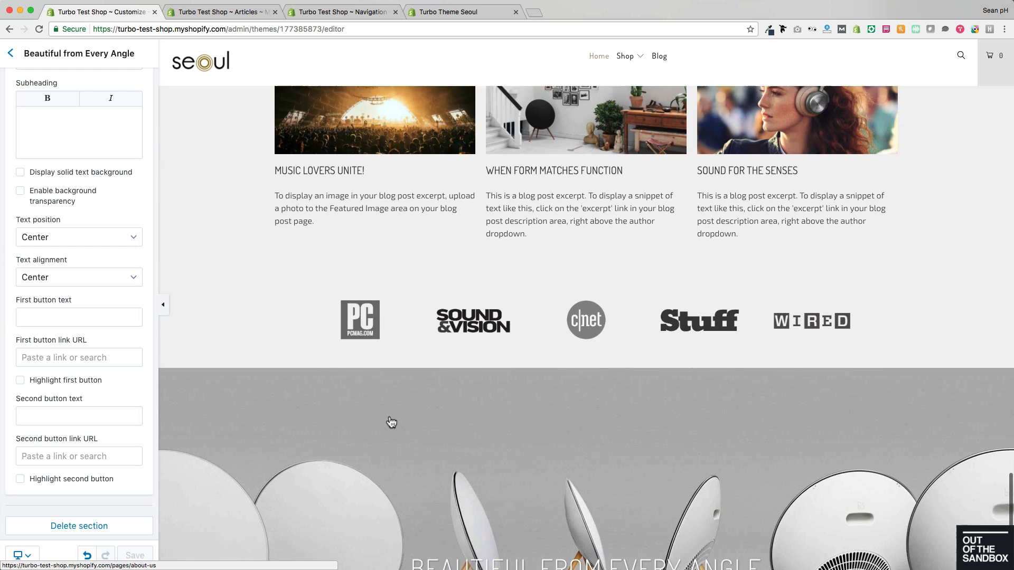
Step: Add a Collection list section to the home page below the Beautiful from Every Angle section
click(11, 54)
scroll(131, 312, down, 3)
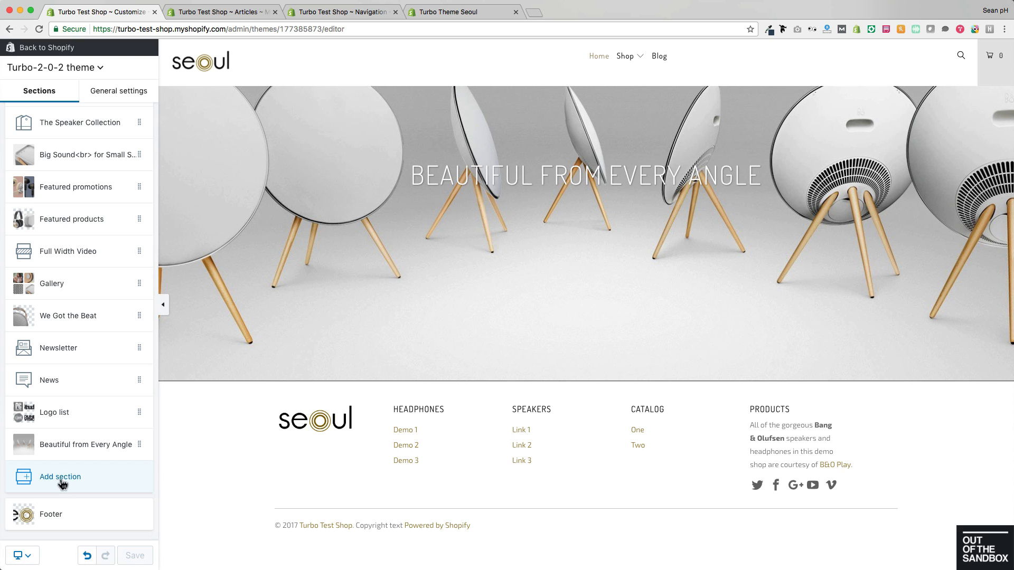
click(61, 482)
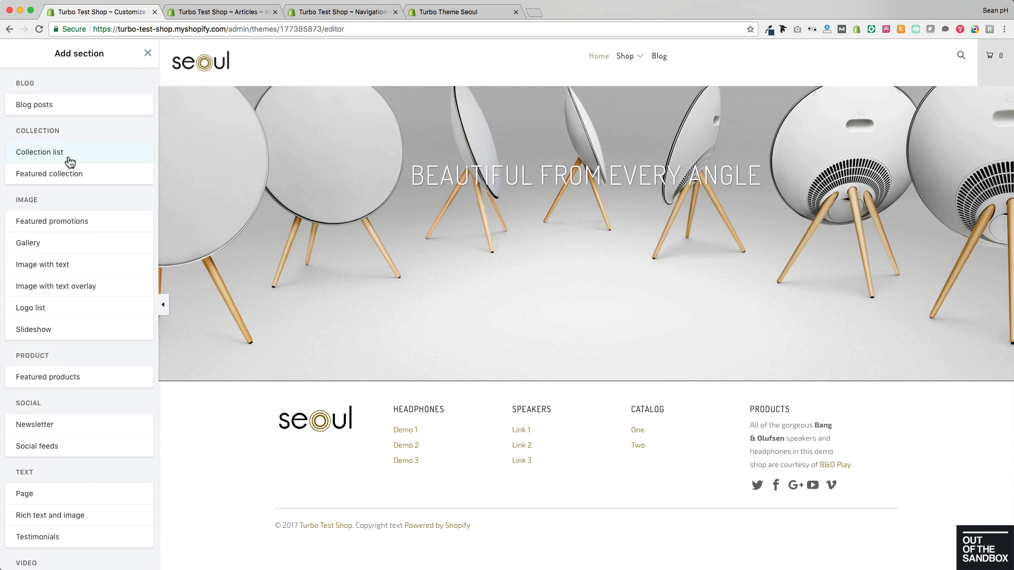
mouse_move(62, 158)
click(136, 153)
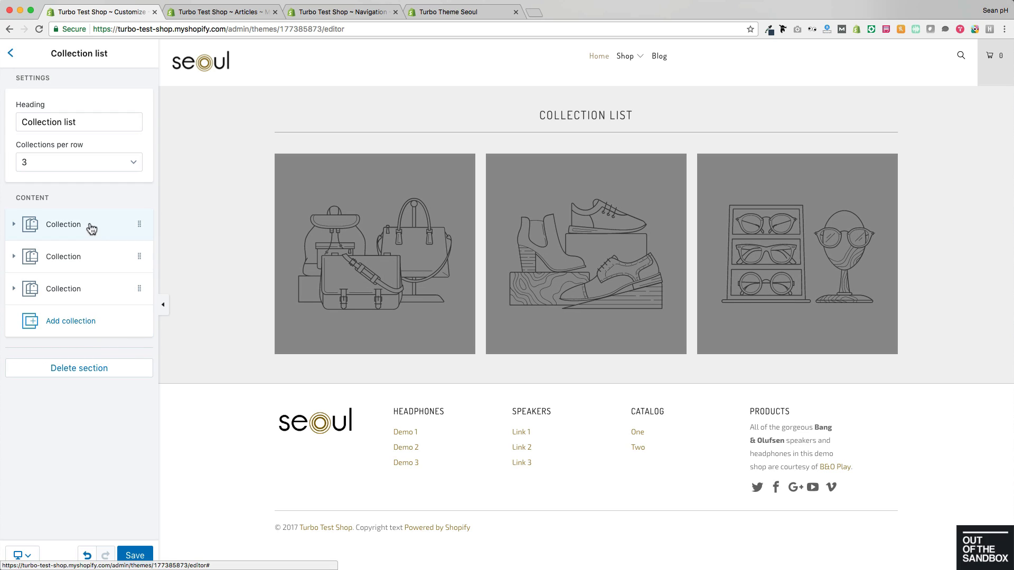
Step: Assign the Headphones collection to the first item of the collection list
click(60, 229)
click(31, 274)
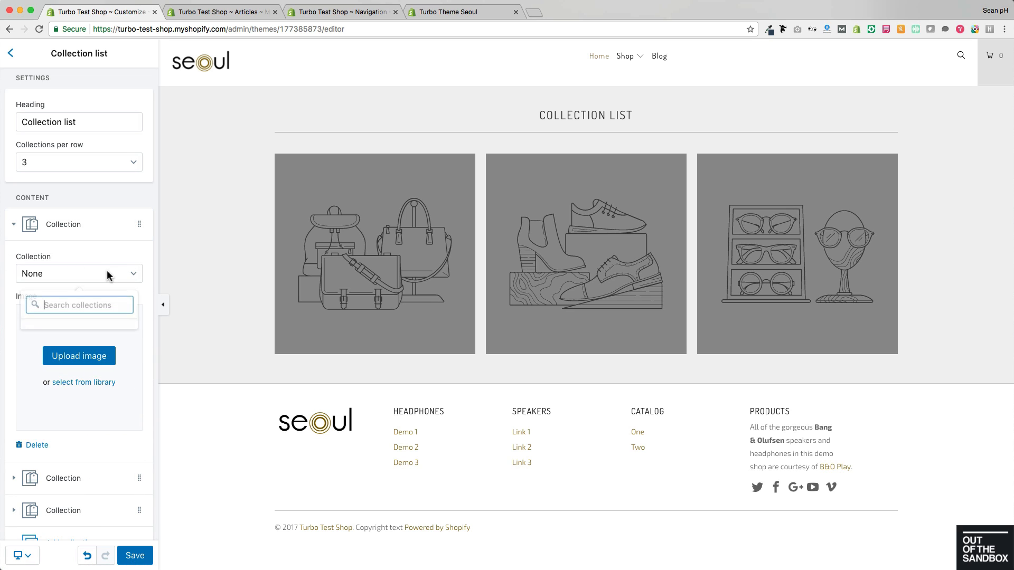
scroll(79, 391, down, 1)
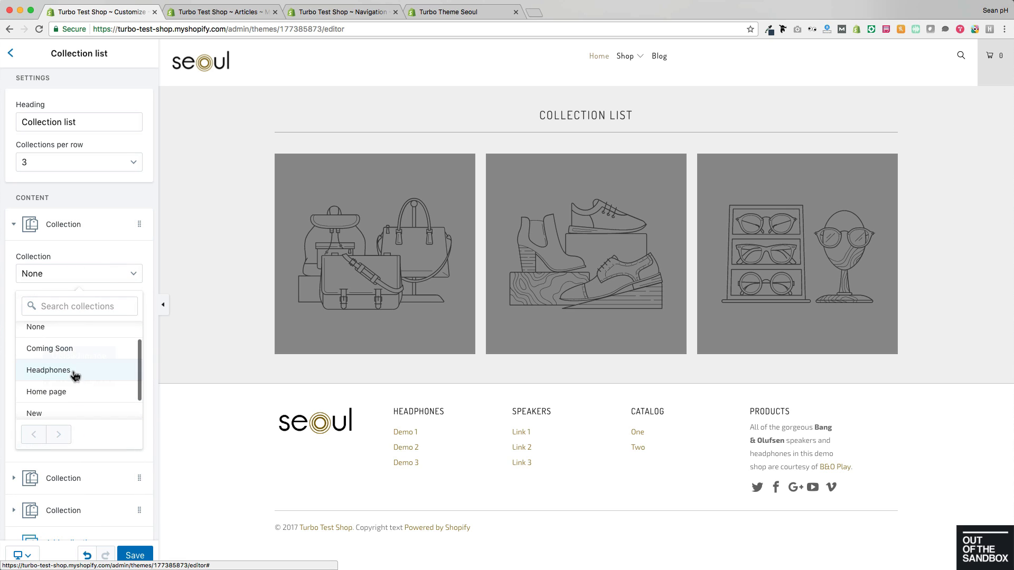
click(74, 373)
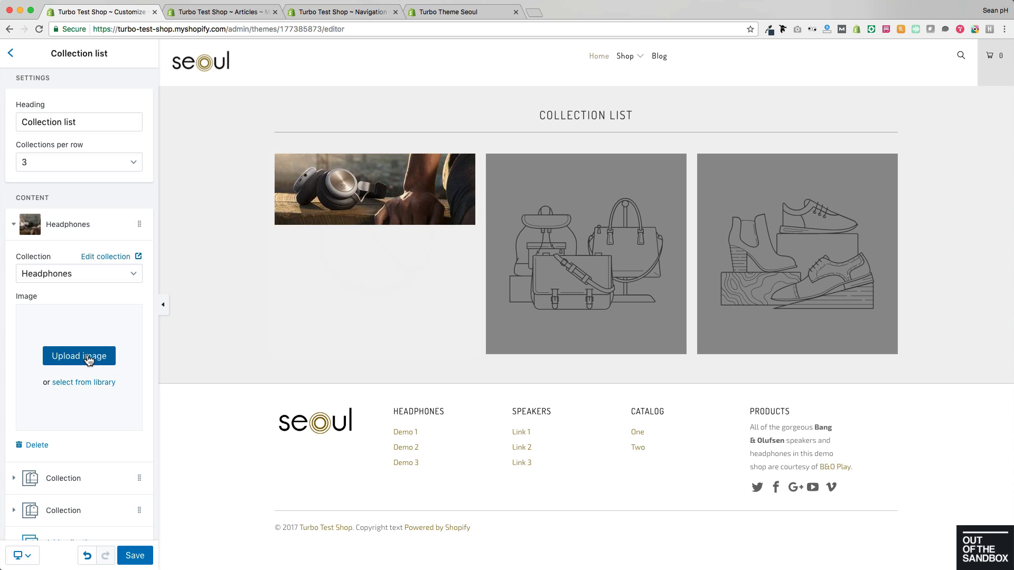
click(93, 360)
click(627, 197)
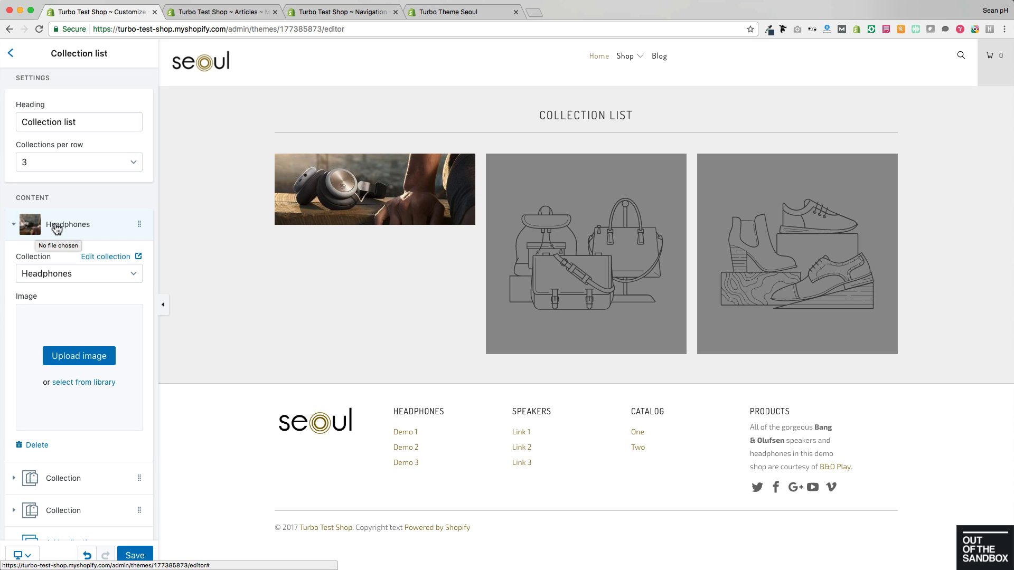
mouse_move(380, 221)
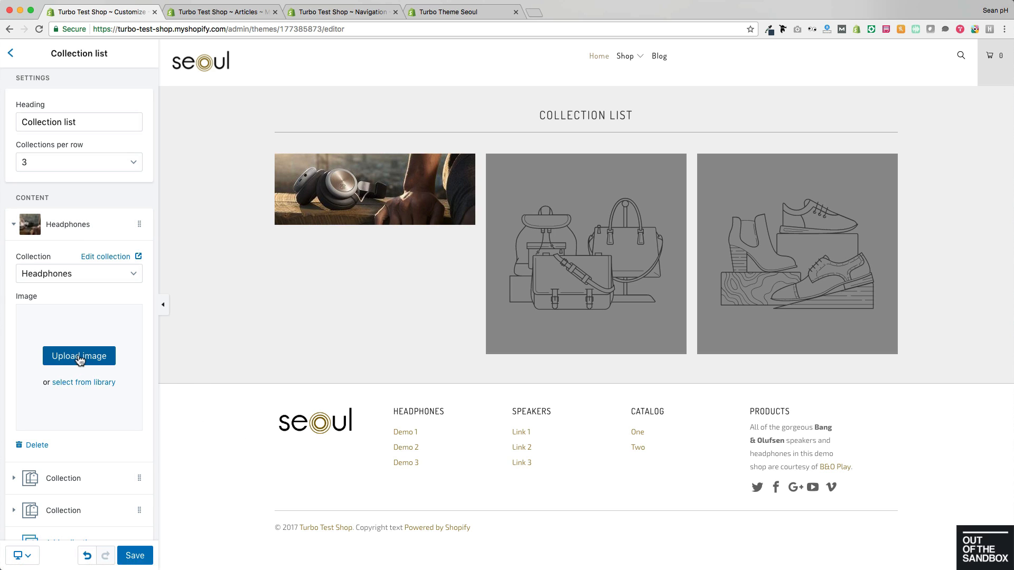
Step: Upload the tall close-up photo of the tan headphones as the Headphones collection's image
click(79, 357)
scroll(560, 148, down, 10)
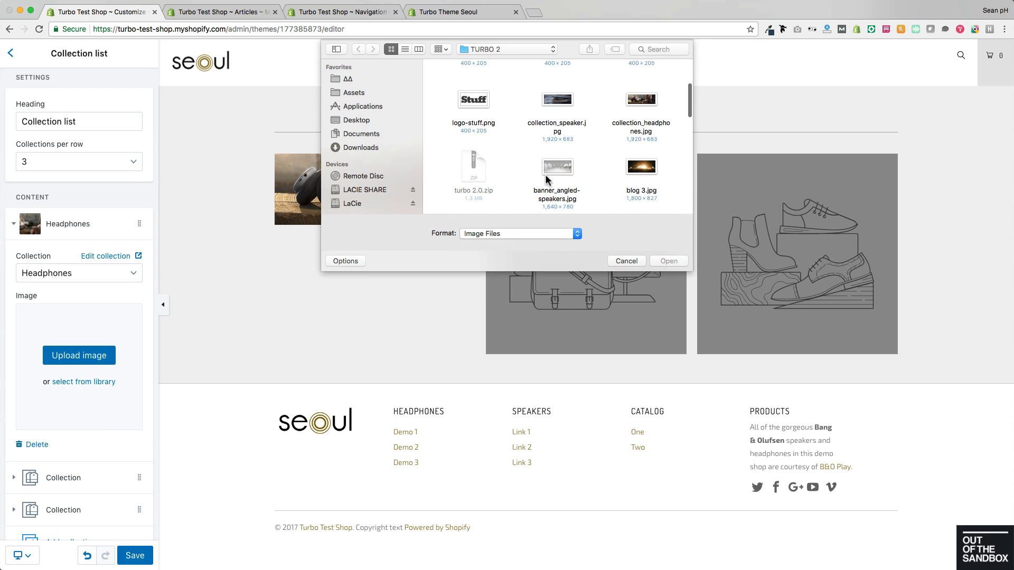
double_click(645, 168)
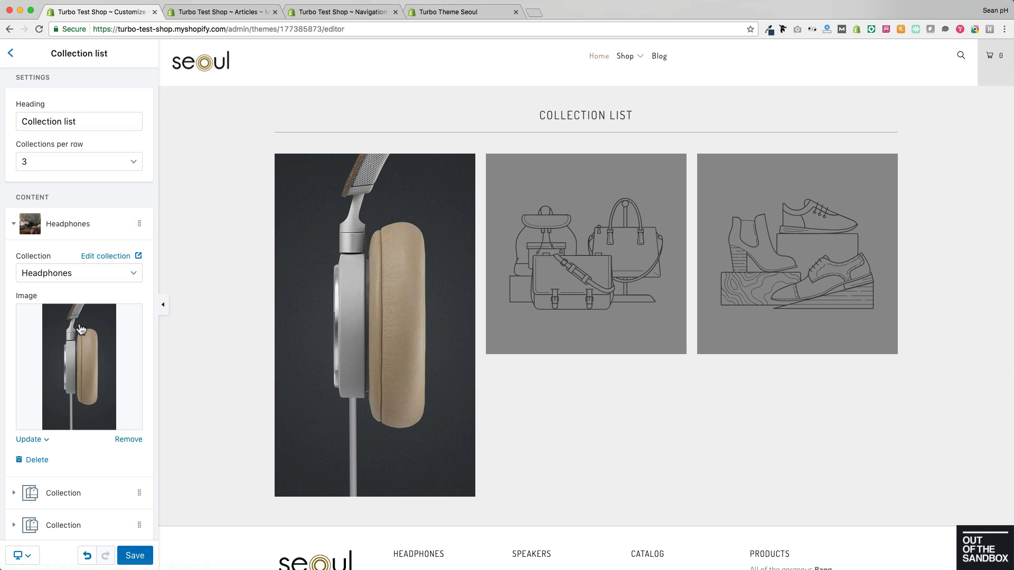
Step: Move the Headphones collection to the second position in the collection list
scroll(79, 317, down, 3)
scroll(81, 329, up, 2)
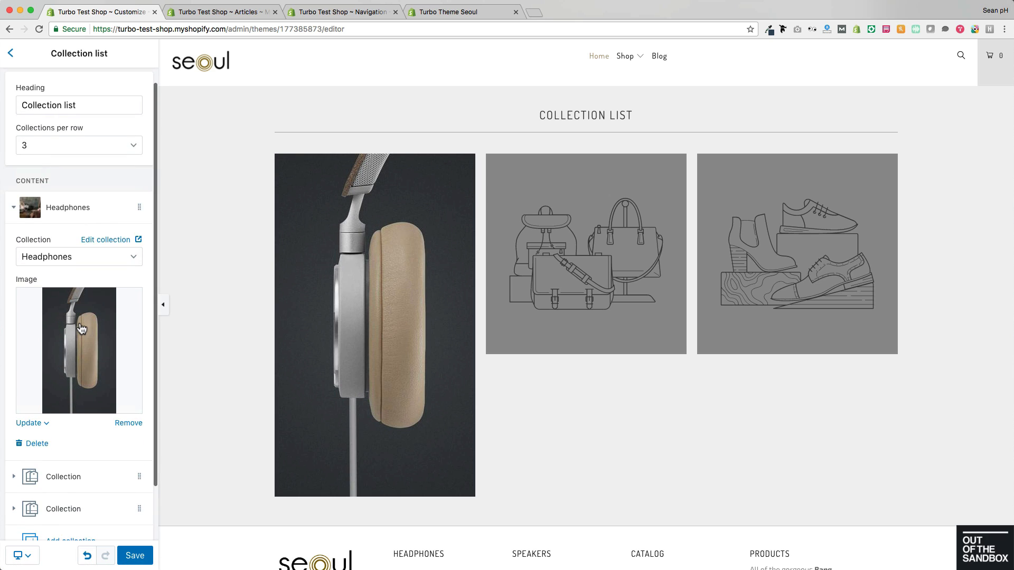
scroll(82, 329, down, 3)
drag(126, 227, 134, 218)
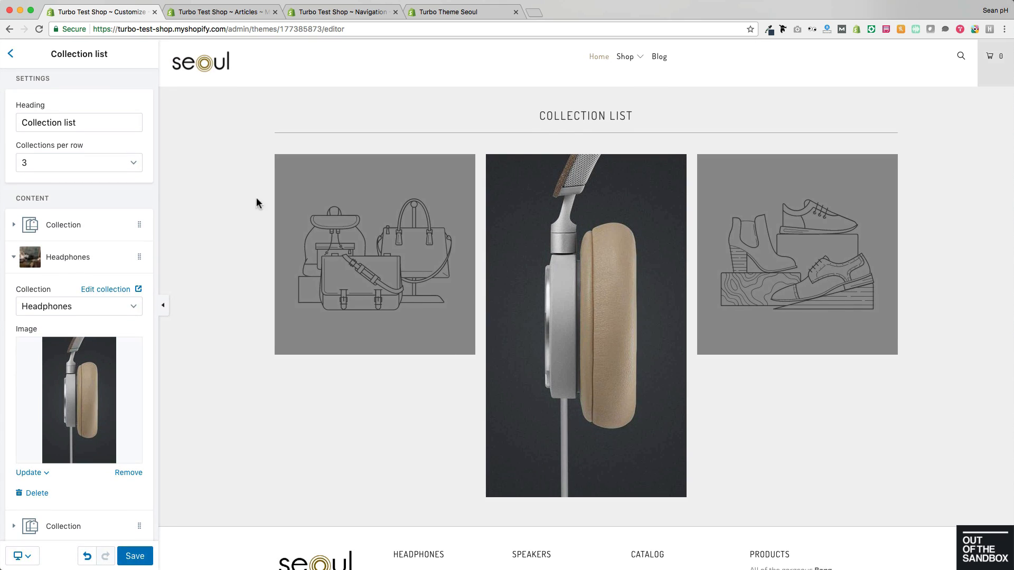
Step: Set the Collection list section to 5 collections per row, clear its heading and save the changes
click(93, 164)
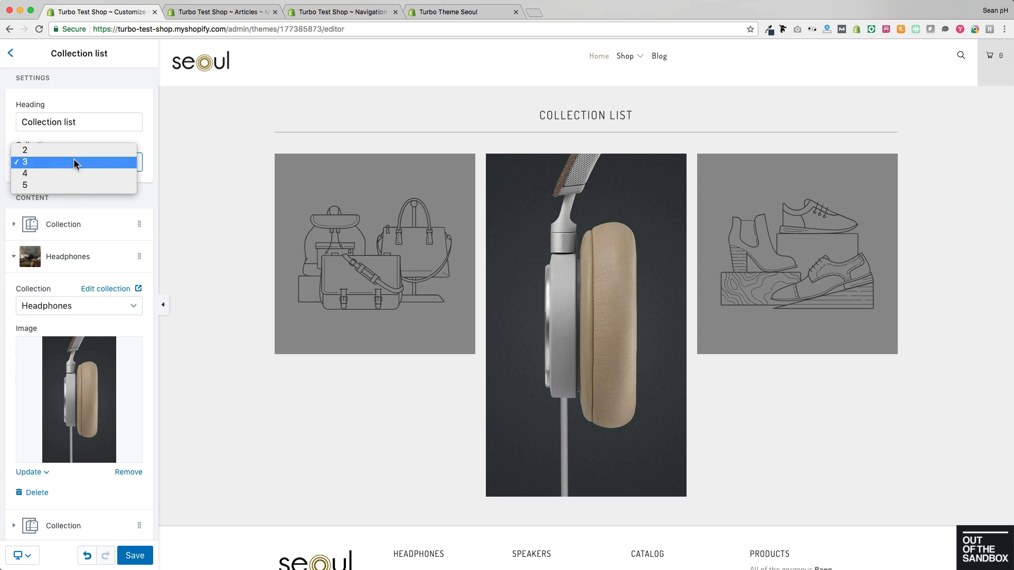
click(77, 185)
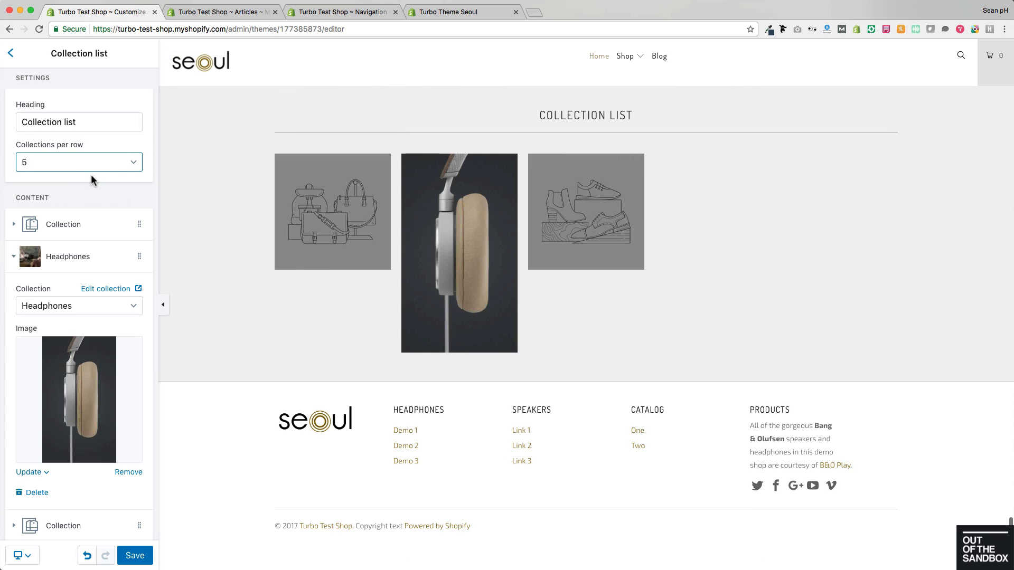
triple_click(92, 122)
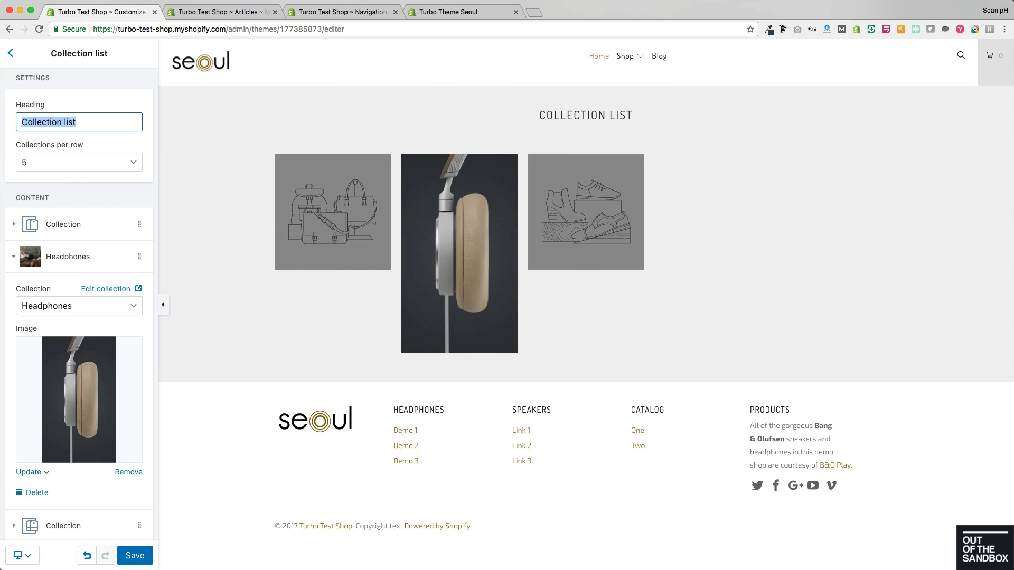
key(BackSpace)
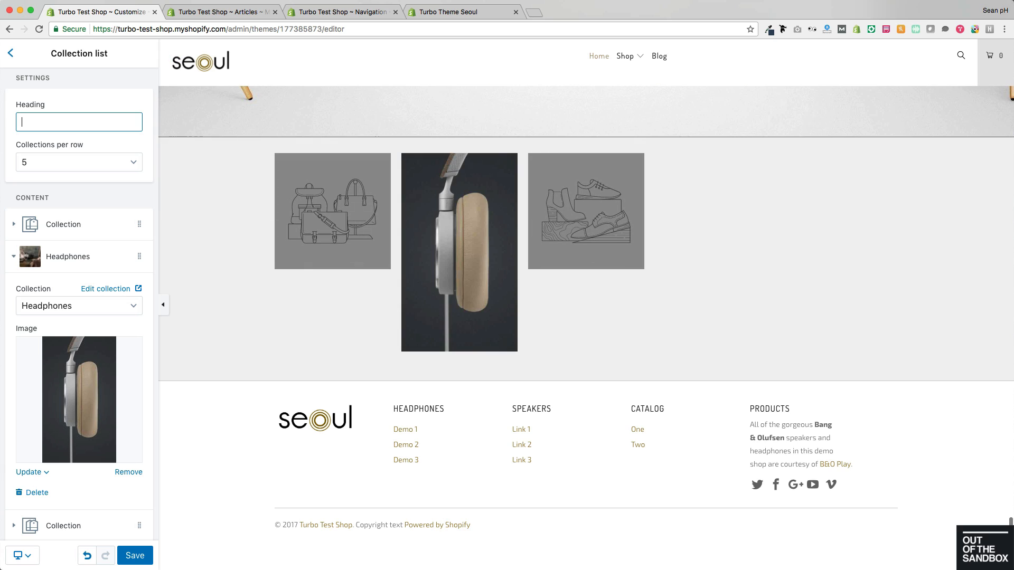
scroll(40, 330, down, 3)
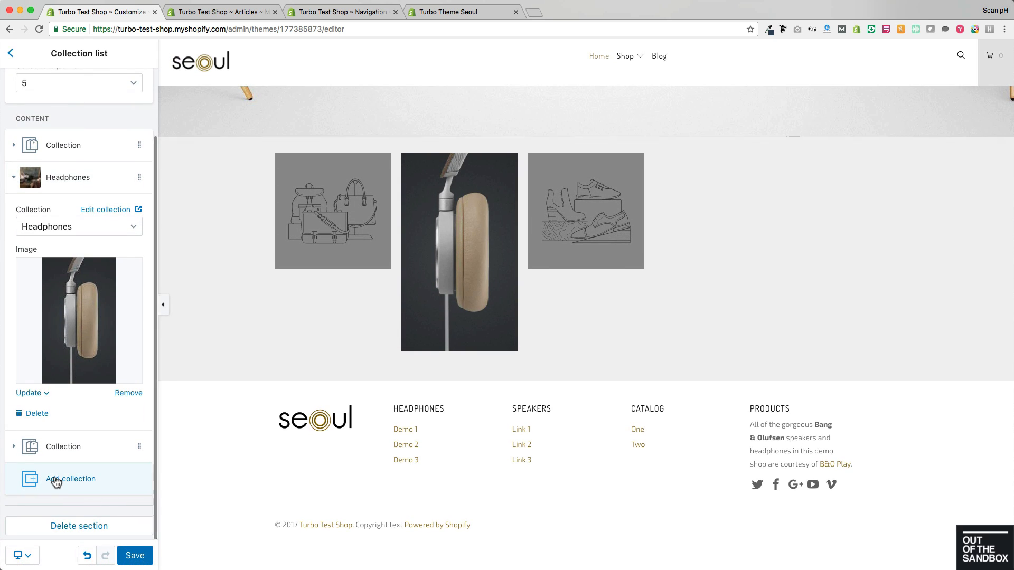
scroll(81, 371, up, 3)
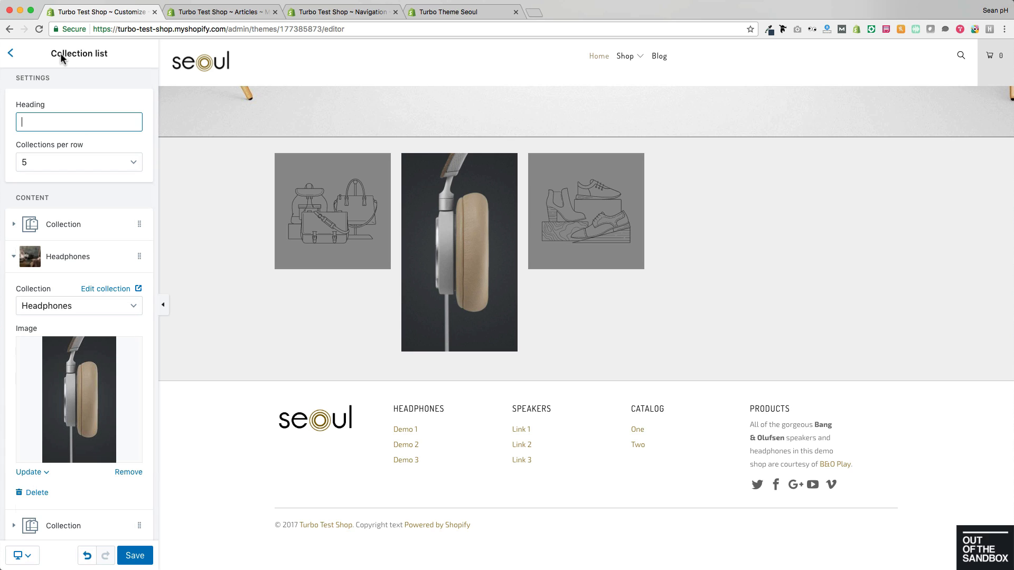
click(134, 556)
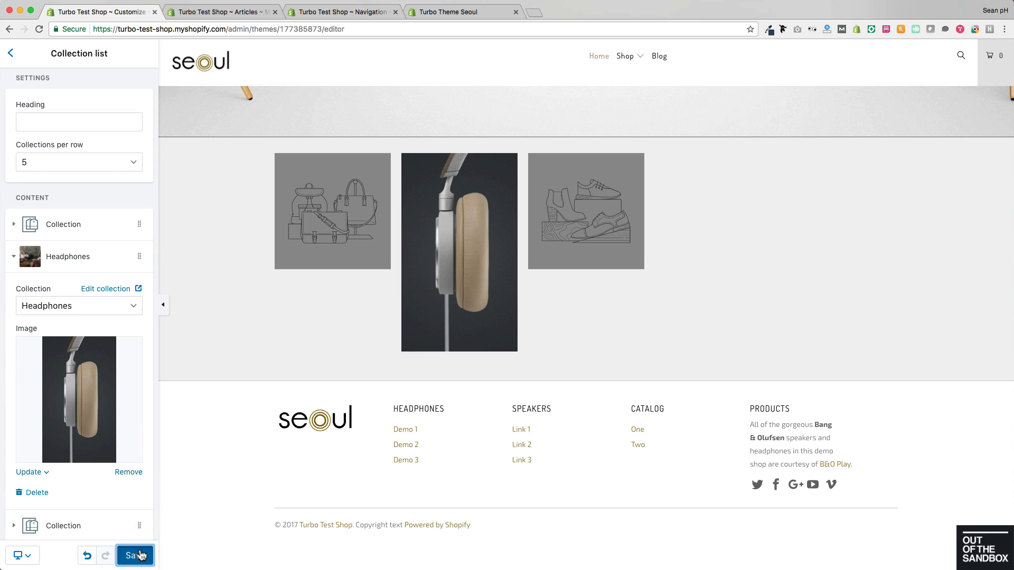
Step: Add a Social feeds section to the home page below the Collection list section
click(20, 50)
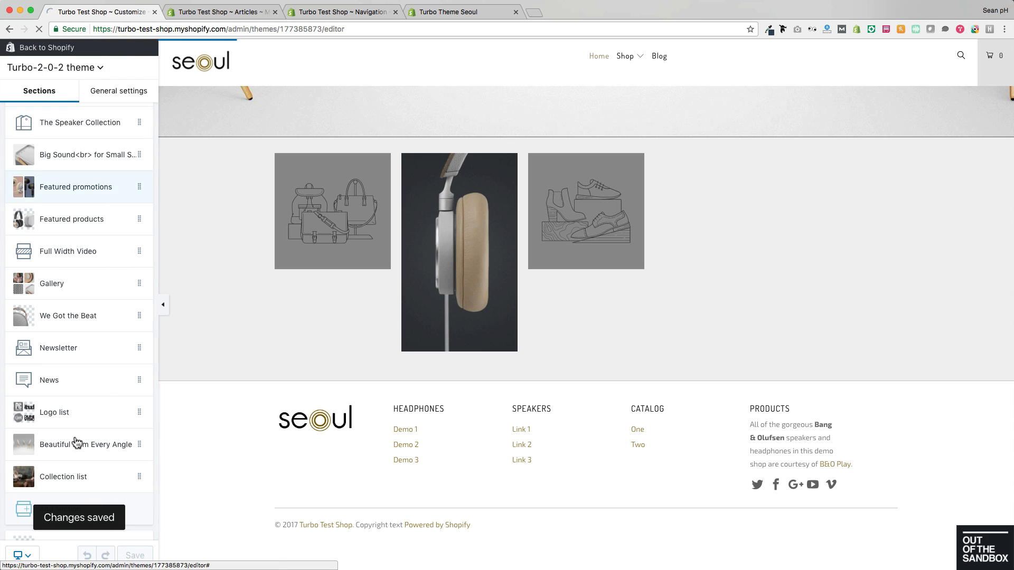
scroll(61, 507, down, 2)
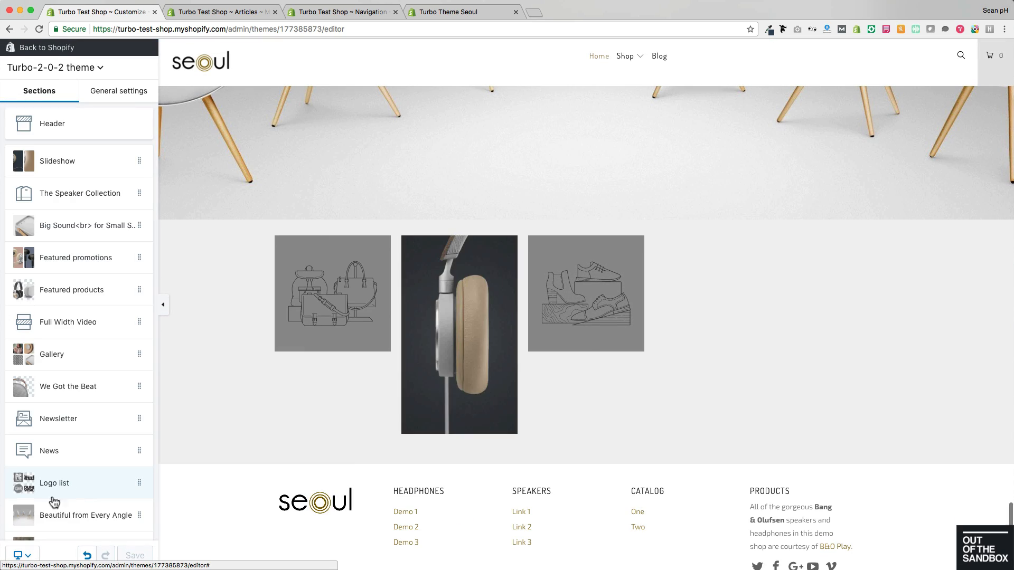
scroll(79, 497, down, 5)
click(61, 478)
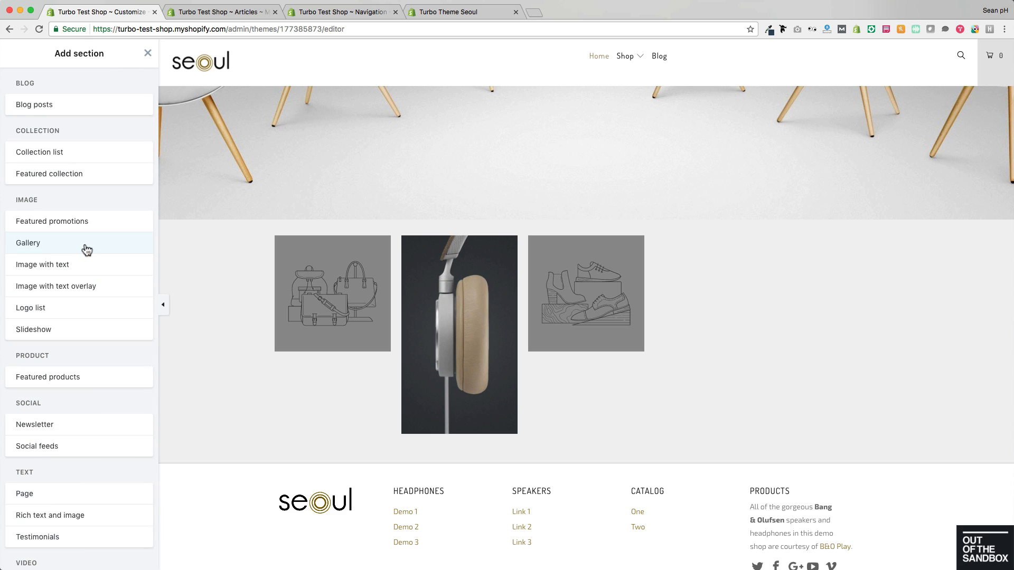
scroll(70, 180, down, 1)
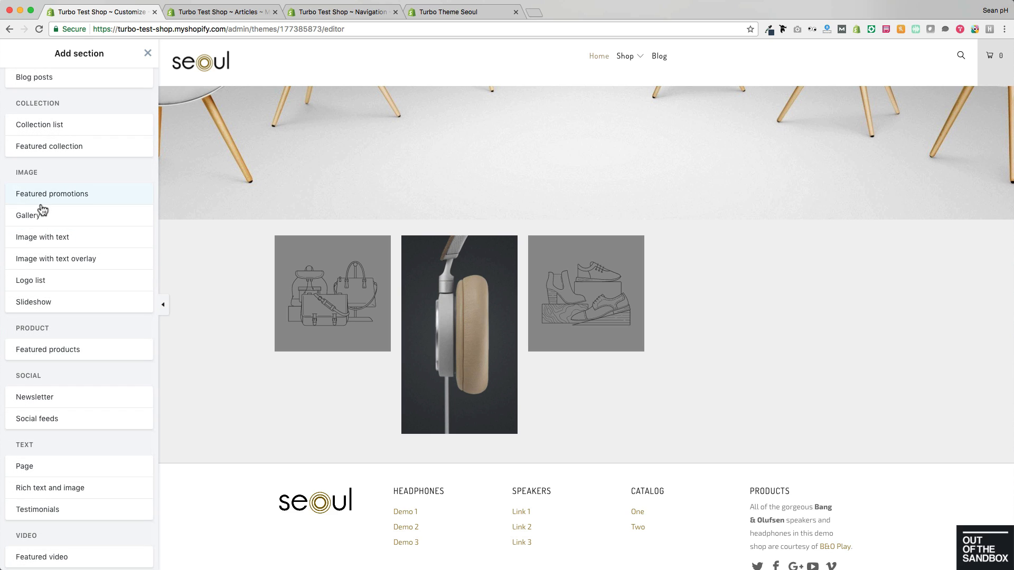
scroll(44, 238, down, 1)
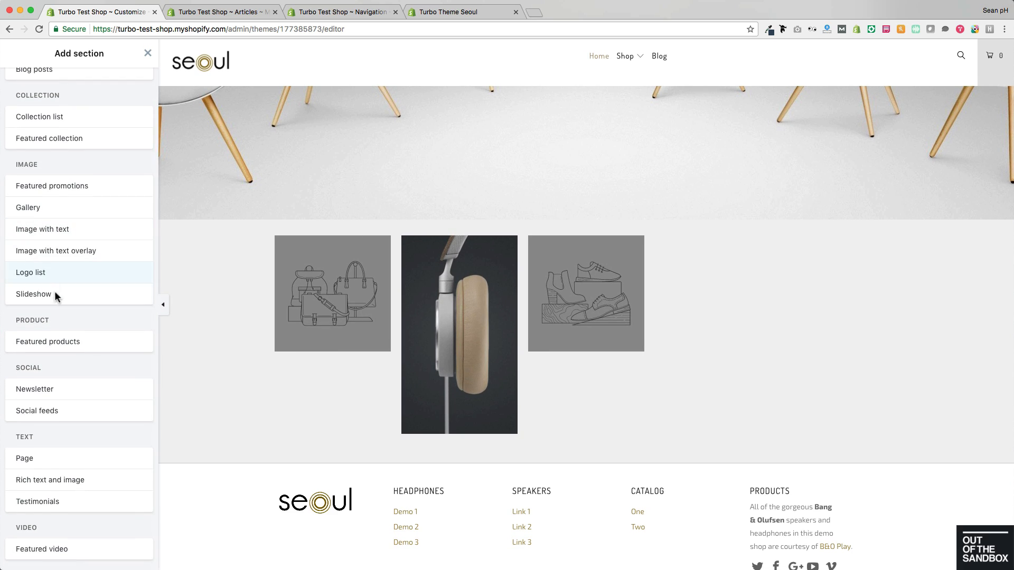
mouse_move(52, 414)
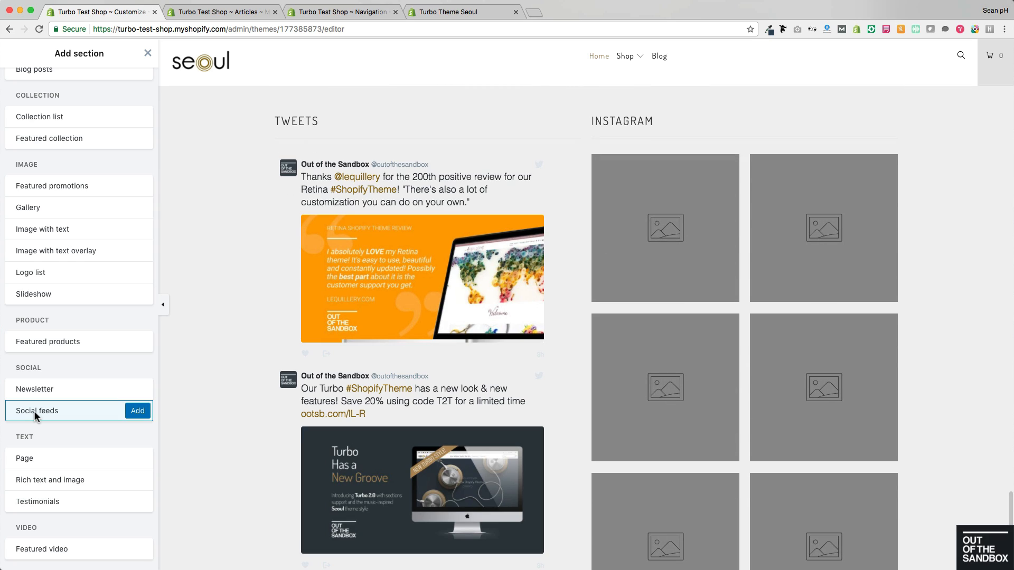
click(134, 413)
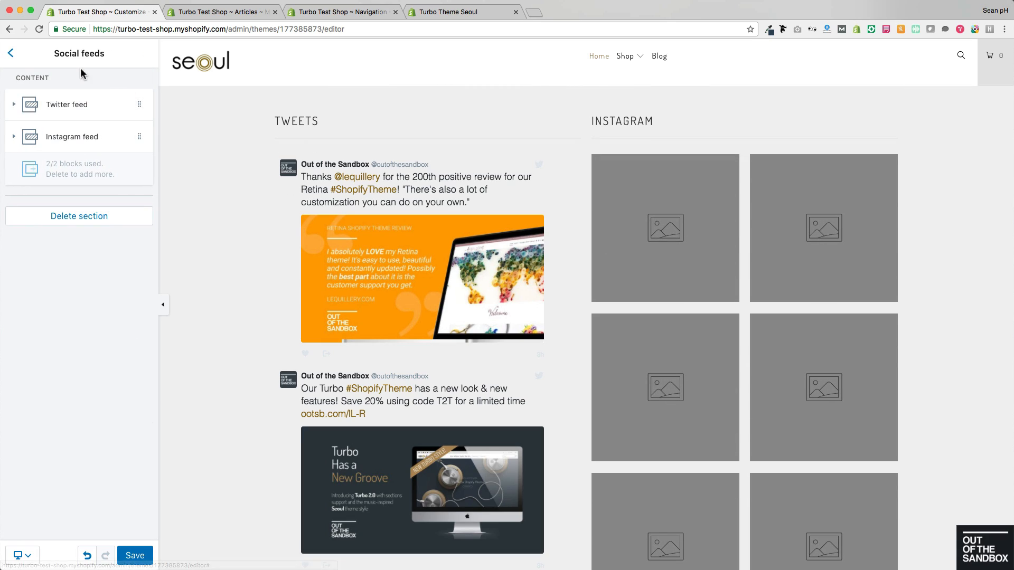
Step: Try the Dark theme on the Twitter feed block, return it to Light and check the options for number of tweets
click(105, 113)
click(50, 159)
click(79, 196)
drag(79, 196, 29, 196)
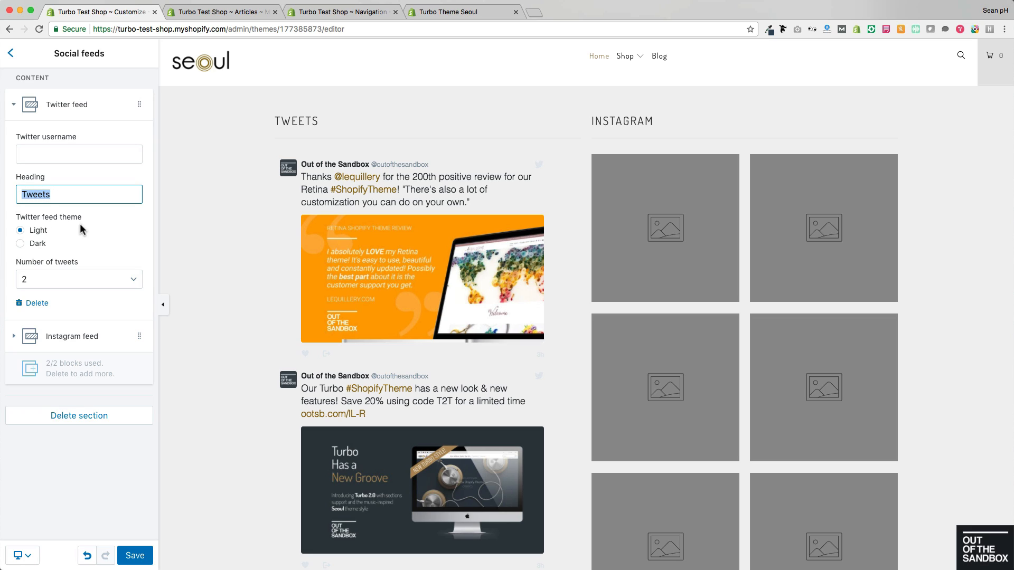
click(251, 229)
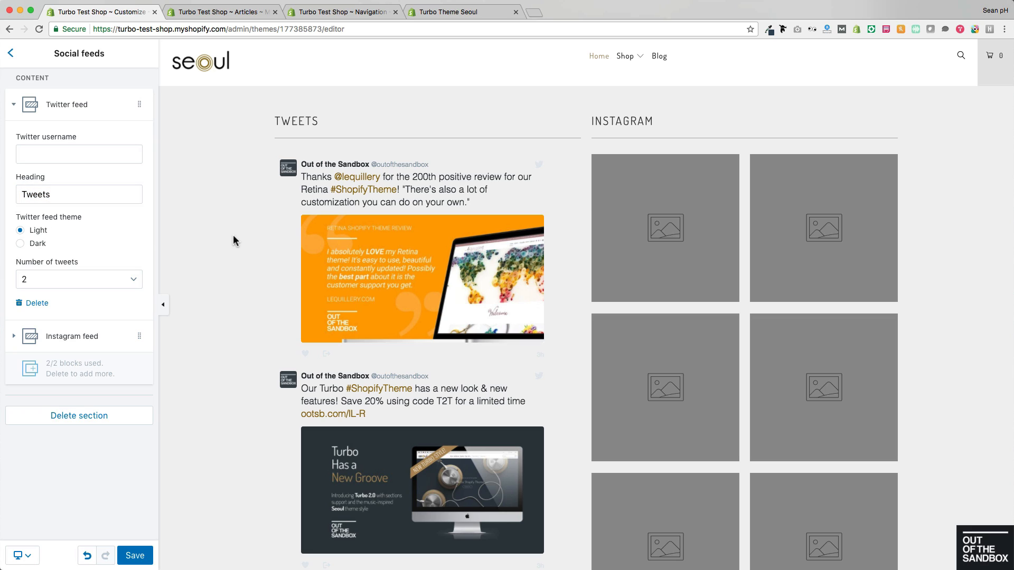
click(38, 247)
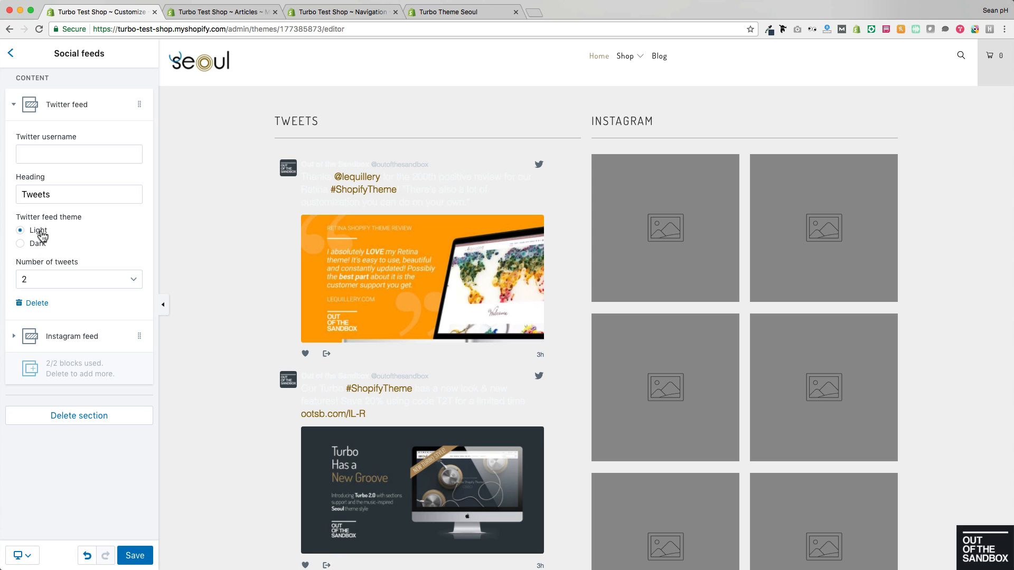
click(103, 277)
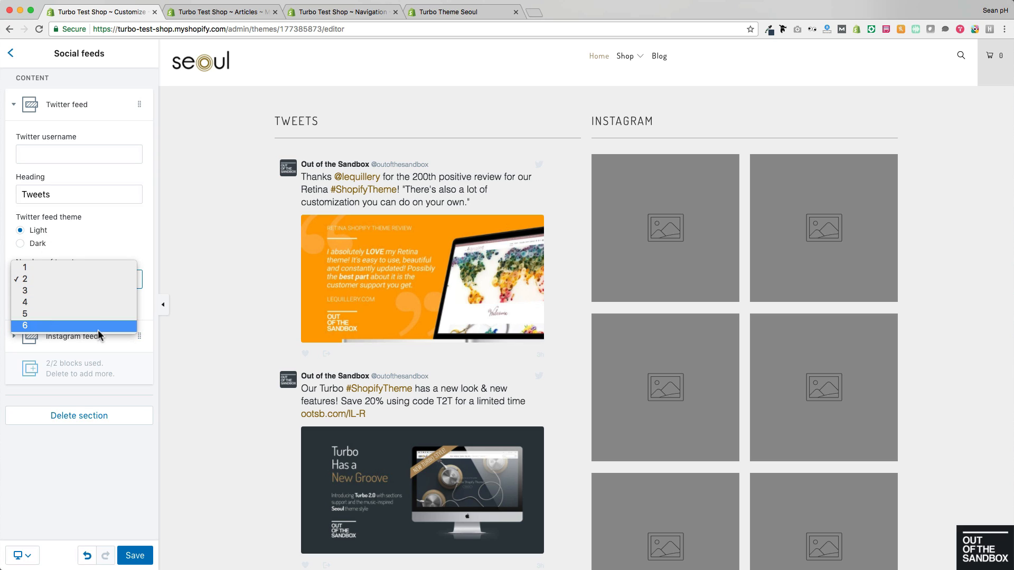
click(149, 228)
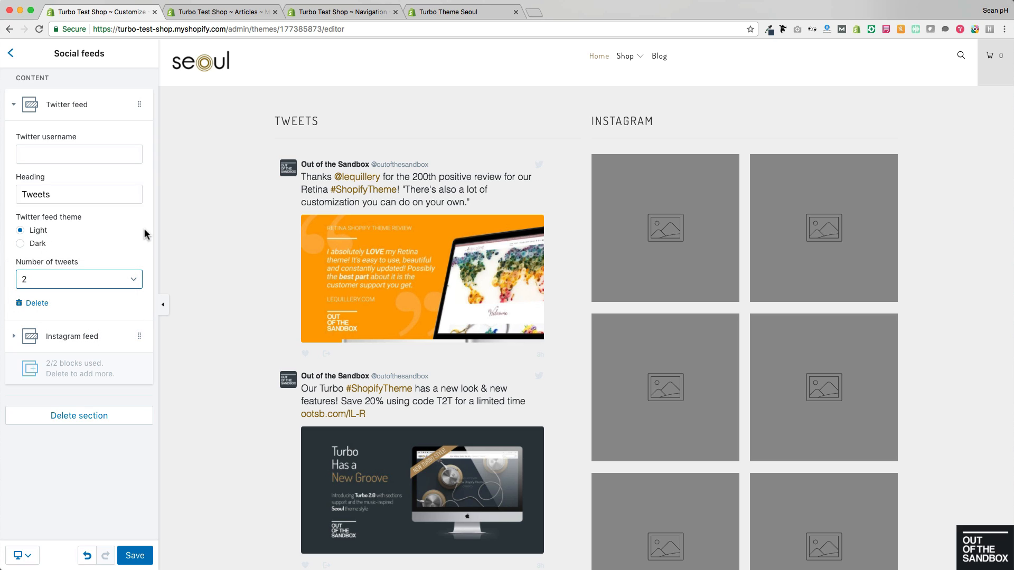
Step: Generate an Instagram access token for the Instagram feed block on the linked Out of the Sandbox page
click(71, 335)
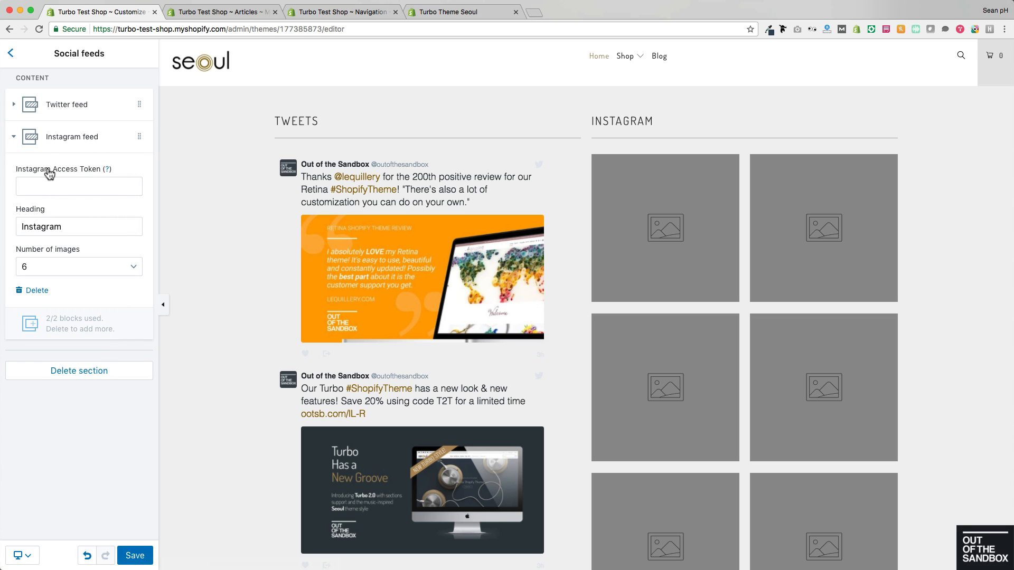
click(108, 170)
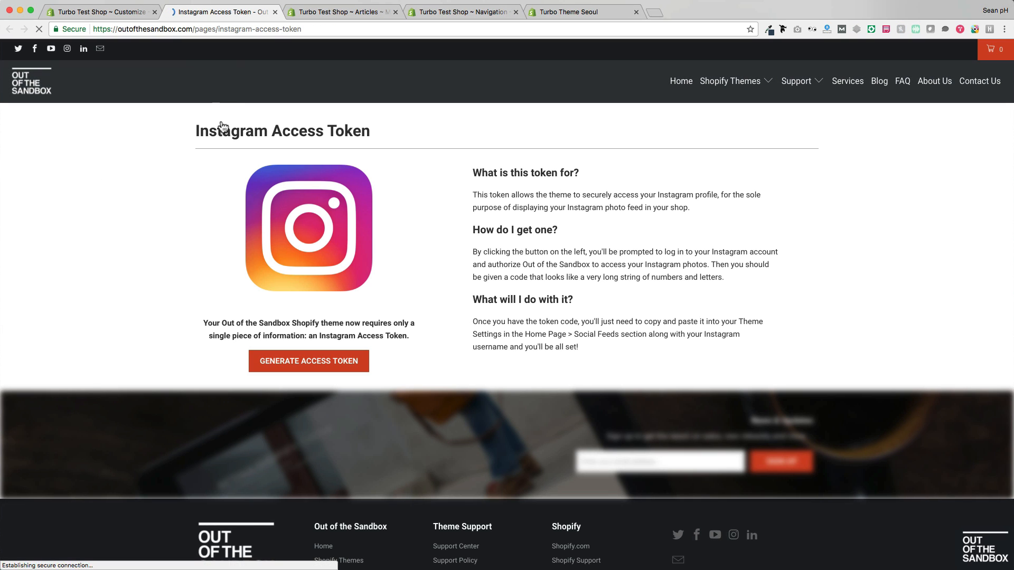
click(293, 364)
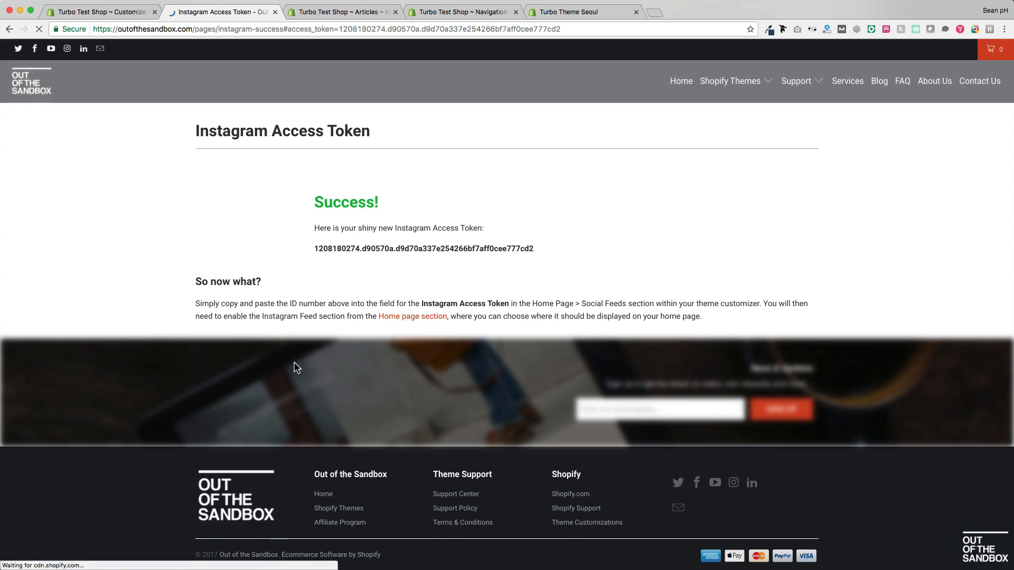
Step: Copy the generated token into the Instagram Access Token field of the Instagram feed block in the theme editor
drag(535, 249, 319, 248)
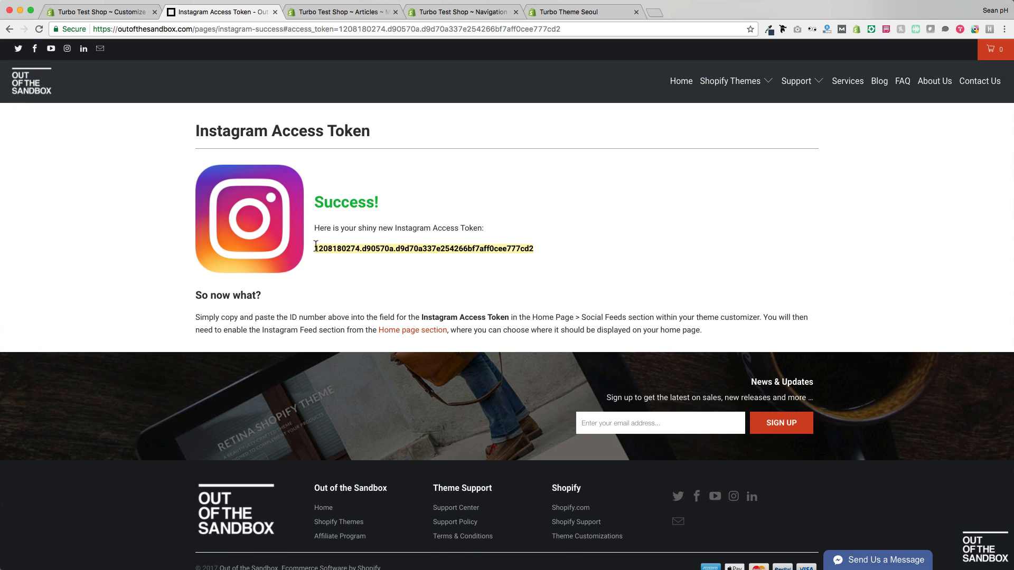
click(160, 14)
click(40, 186)
key(super+v)
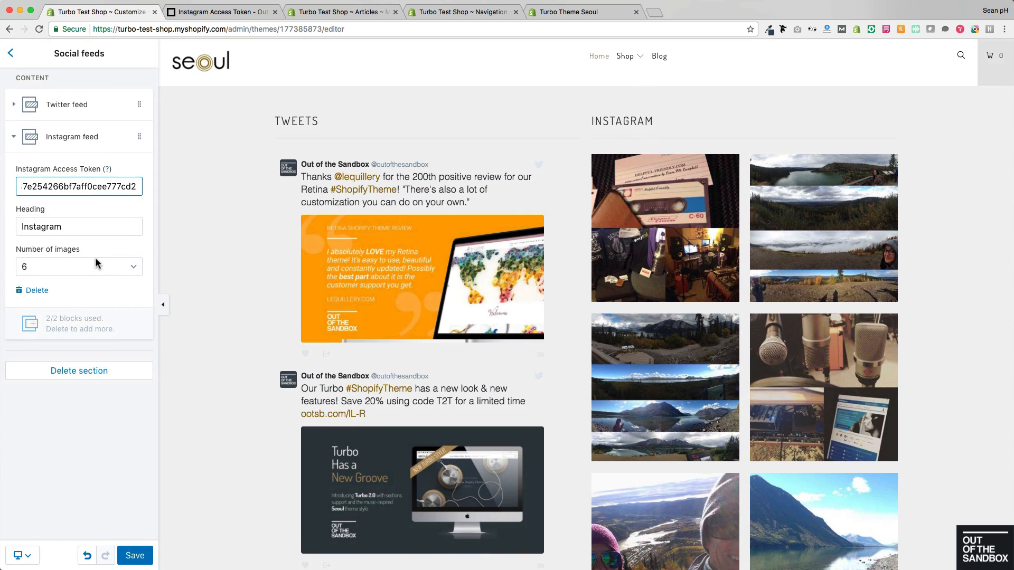
Step: Check the options for the Instagram feed's number of images and delete the Social feeds section
click(95, 264)
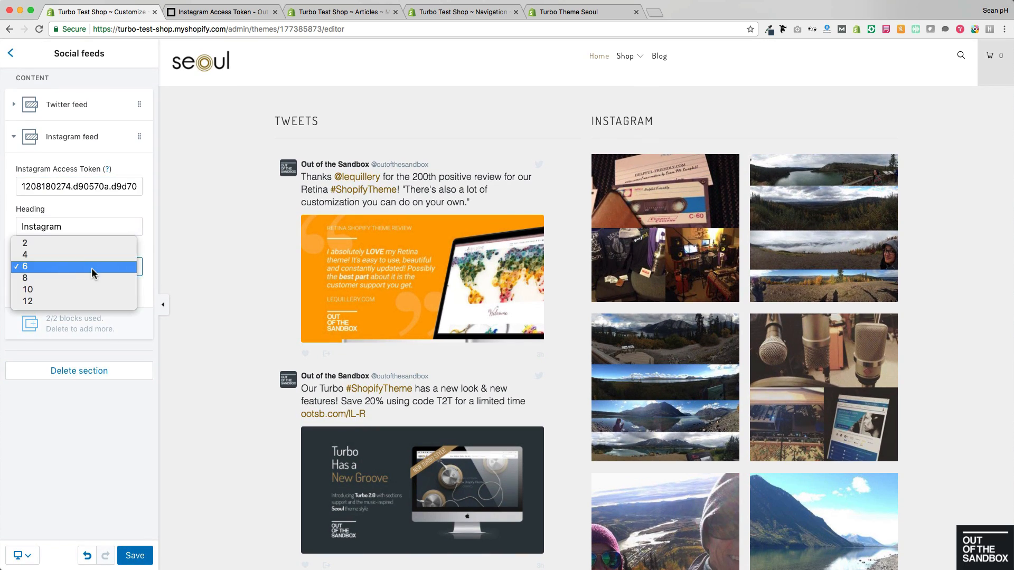
click(102, 424)
click(87, 376)
Step: Try a Page section with About Us as its content page below the Collection list, and delete the section again
click(84, 437)
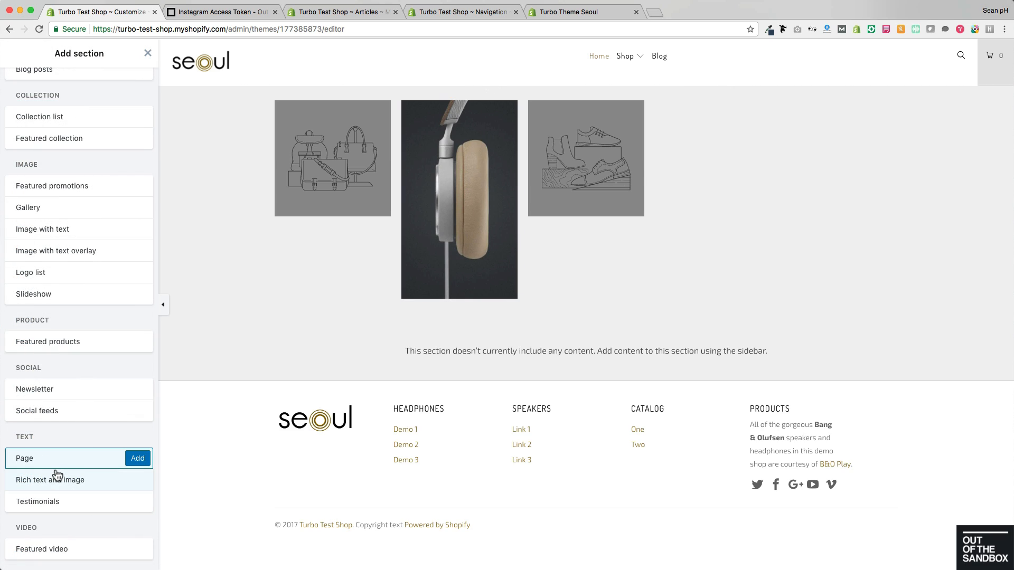
click(137, 459)
click(109, 120)
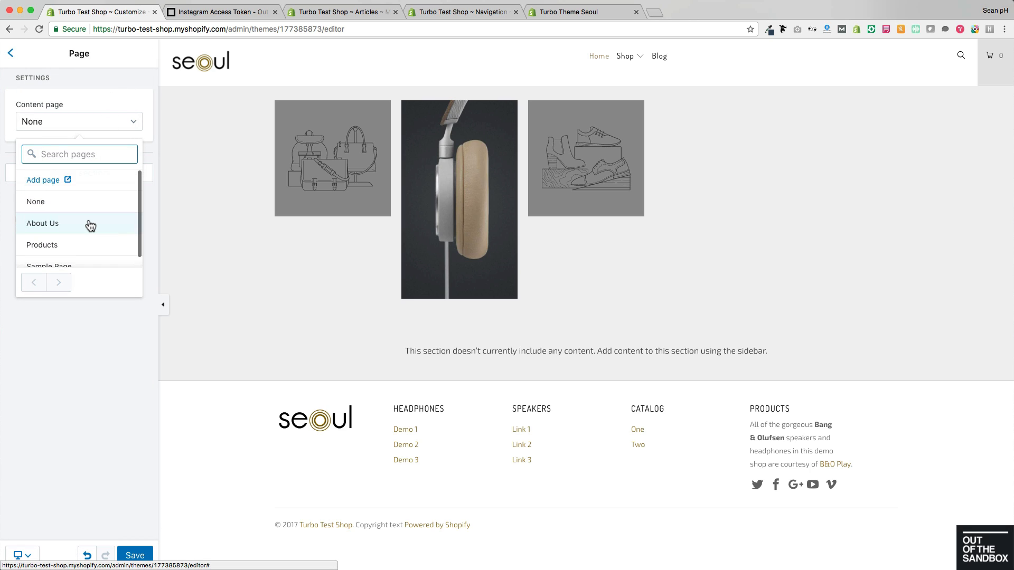
scroll(90, 226, down, 1)
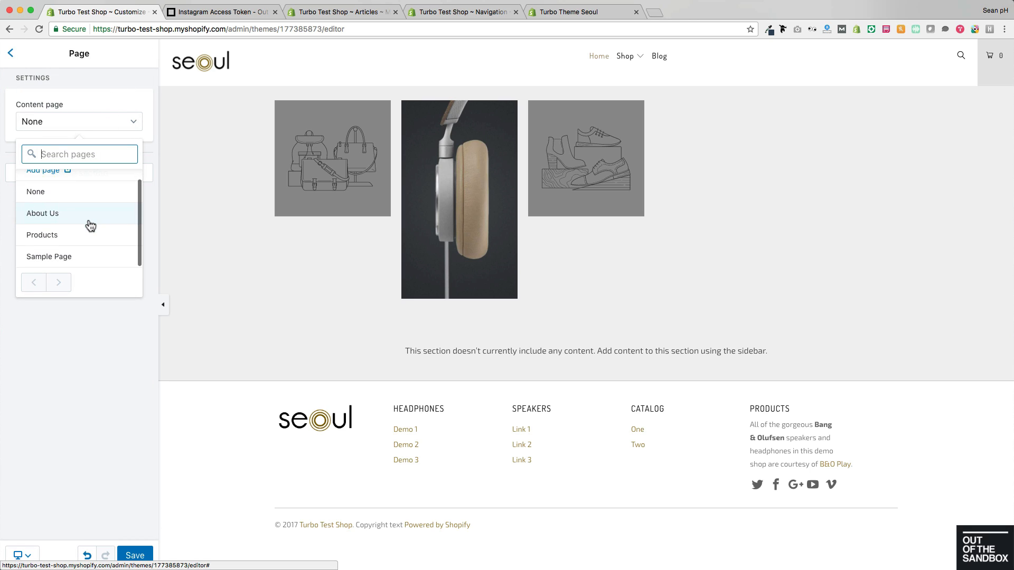
click(51, 218)
scroll(254, 325, down, 2)
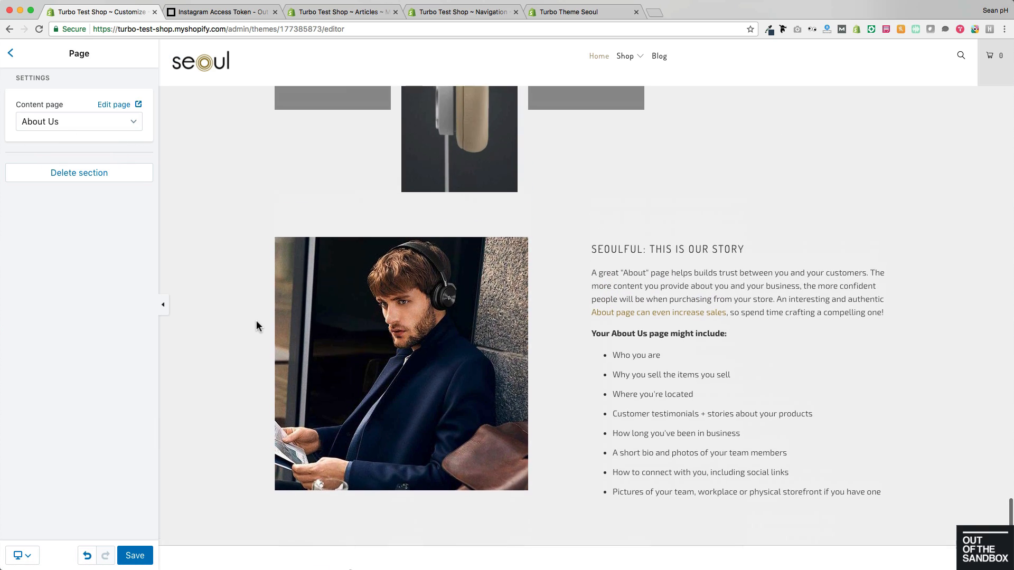
scroll(256, 321, down, 1)
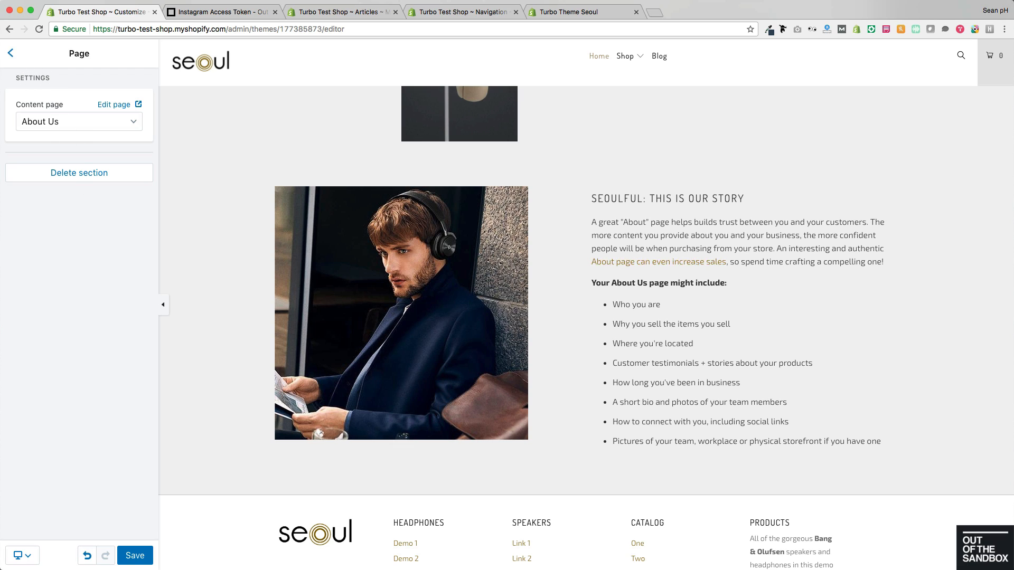
click(94, 173)
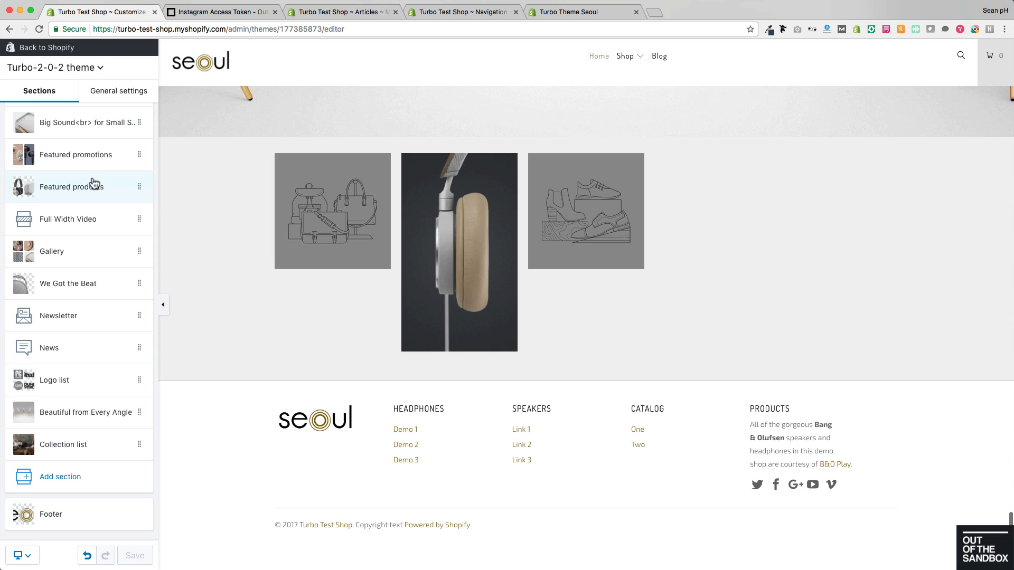
Step: Add a Rich text and image section below the Collection list section and review its text and button settings
click(78, 477)
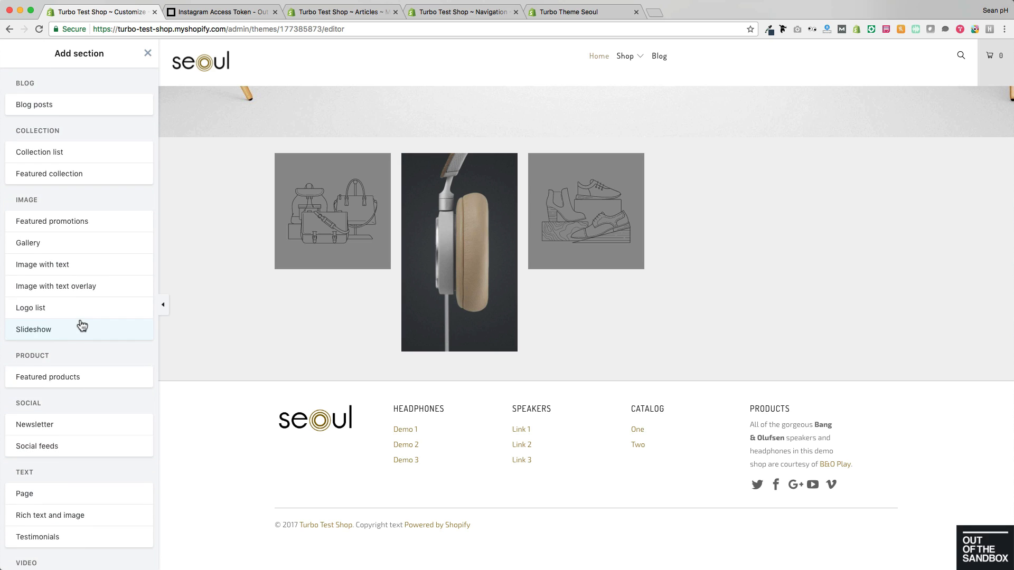
scroll(90, 359, down, 2)
mouse_move(57, 483)
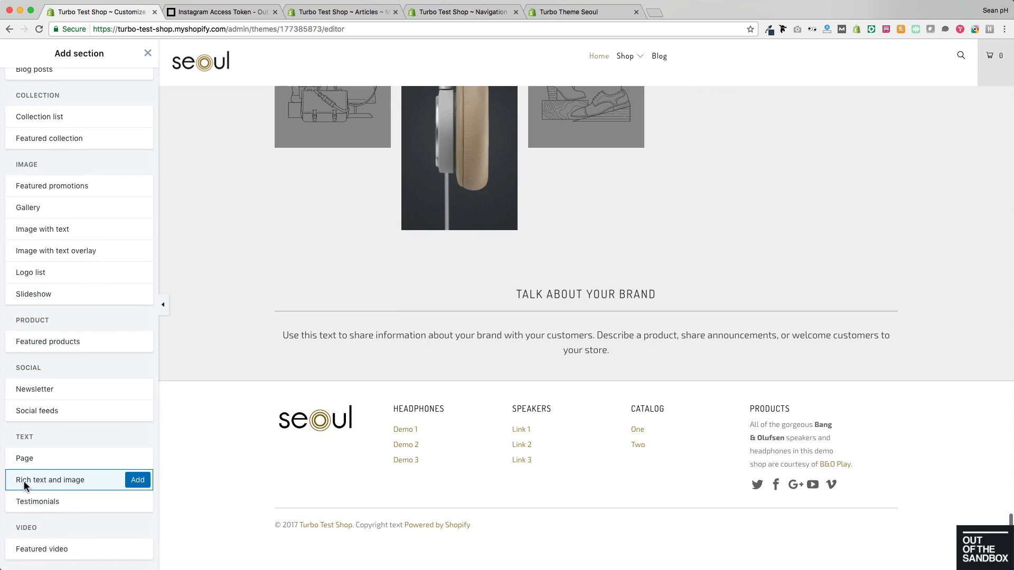
click(138, 481)
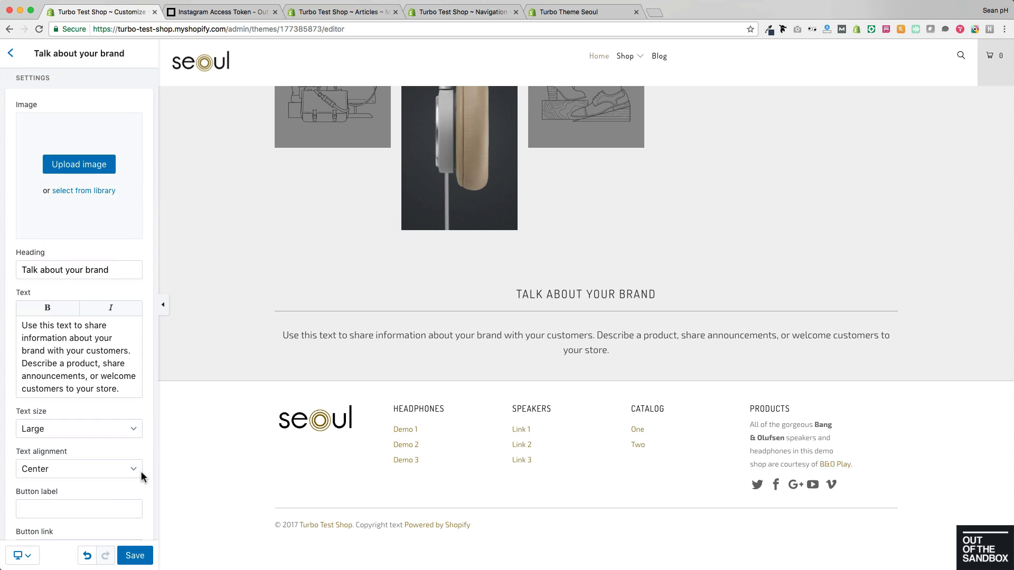
scroll(77, 454, down, 3)
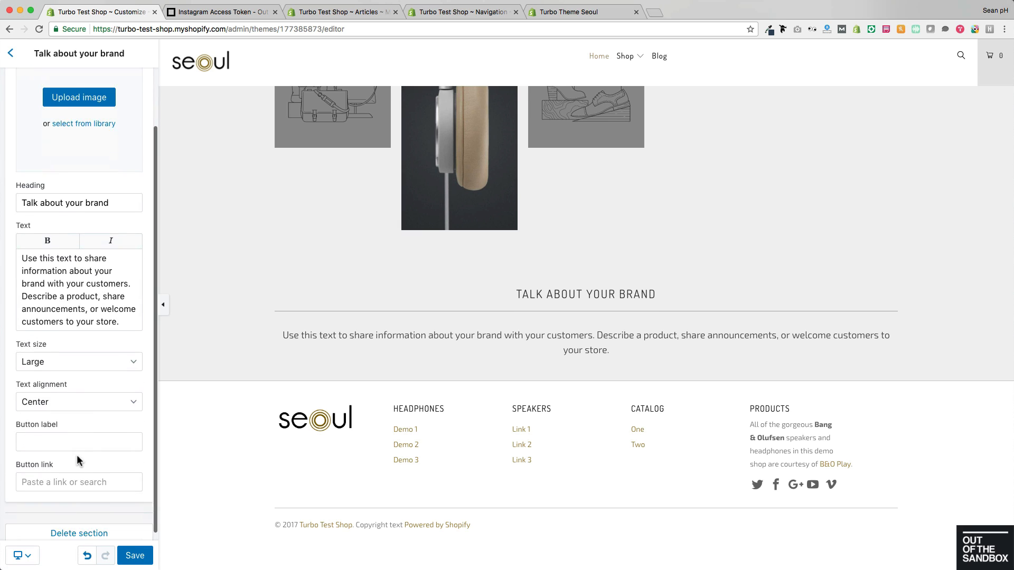
Step: Upload collection_headphones.jpg as the image of the Rich text and image section
scroll(77, 455, up, 3)
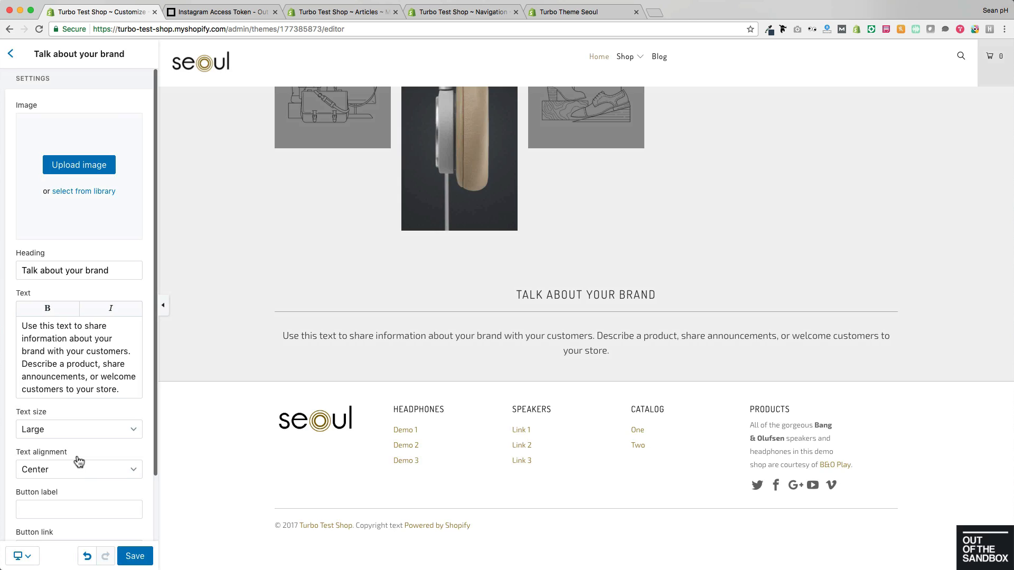
click(58, 168)
scroll(588, 113, down, 2)
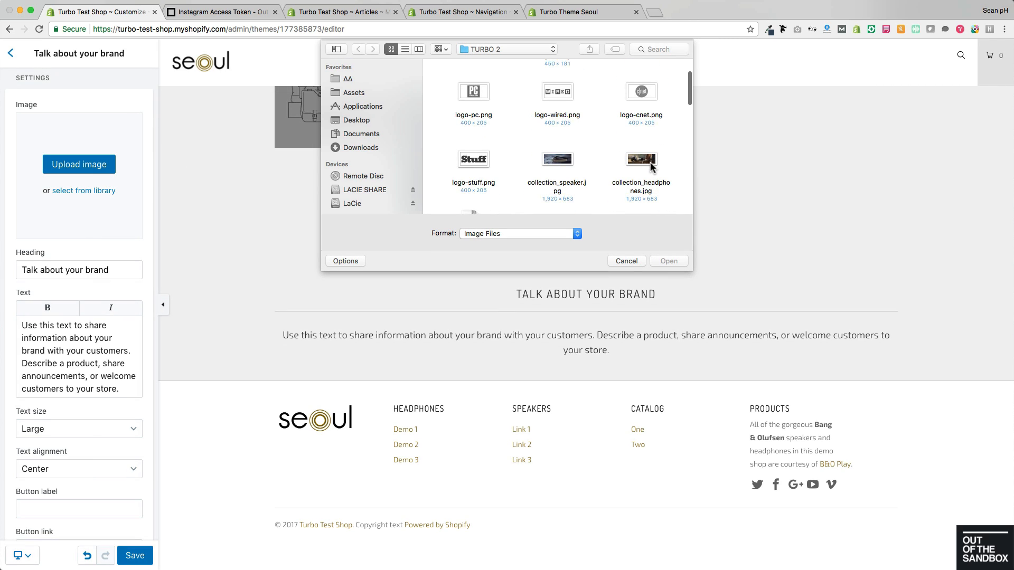
click(647, 161)
click(669, 261)
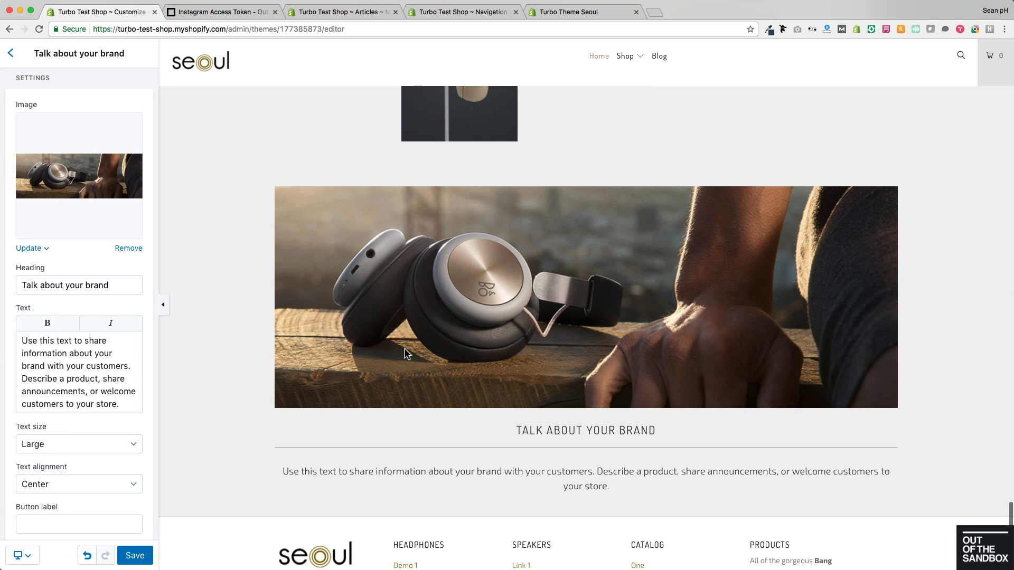
scroll(405, 352, down, 3)
scroll(53, 242, down, 3)
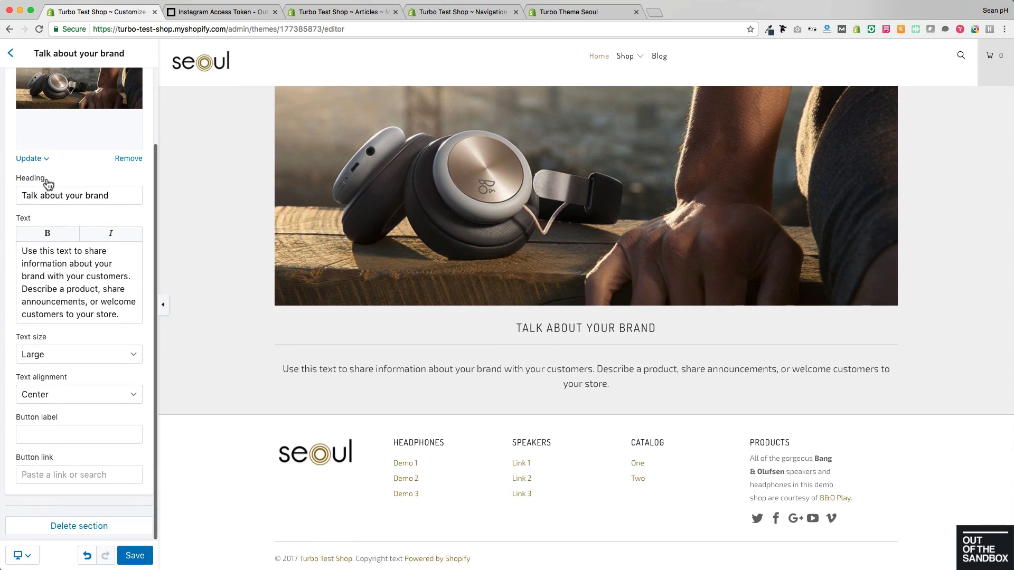
Step: Review the section's heading and text, and set the text size to Regular
drag(26, 195, 113, 194)
click(114, 194)
click(60, 287)
drag(41, 271, 21, 250)
click(102, 301)
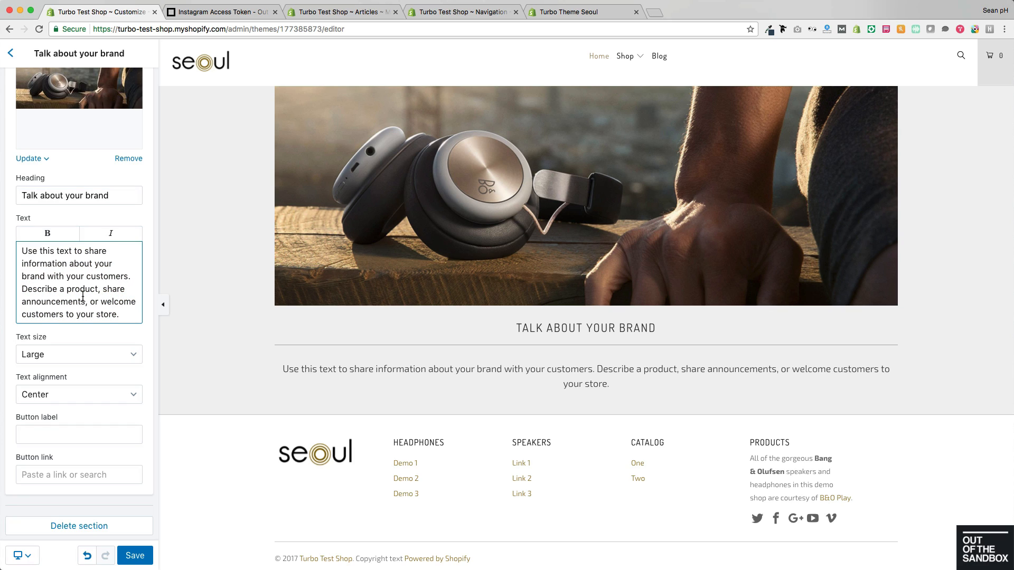
click(78, 358)
click(79, 343)
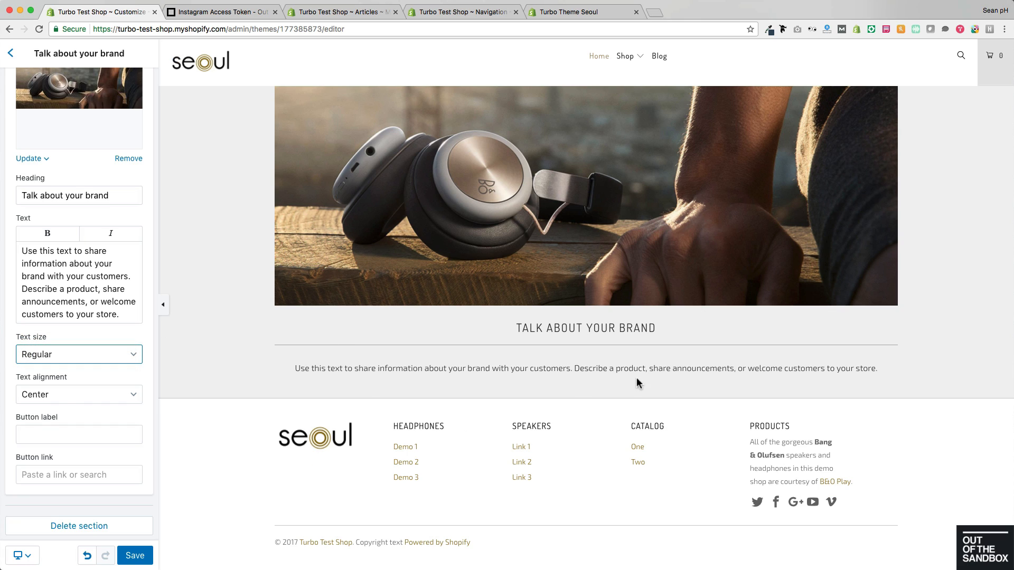
Step: Align the section's text to the left, label its button "Link" and check the kinds of pages the button can link to
click(117, 398)
click(65, 381)
click(93, 436)
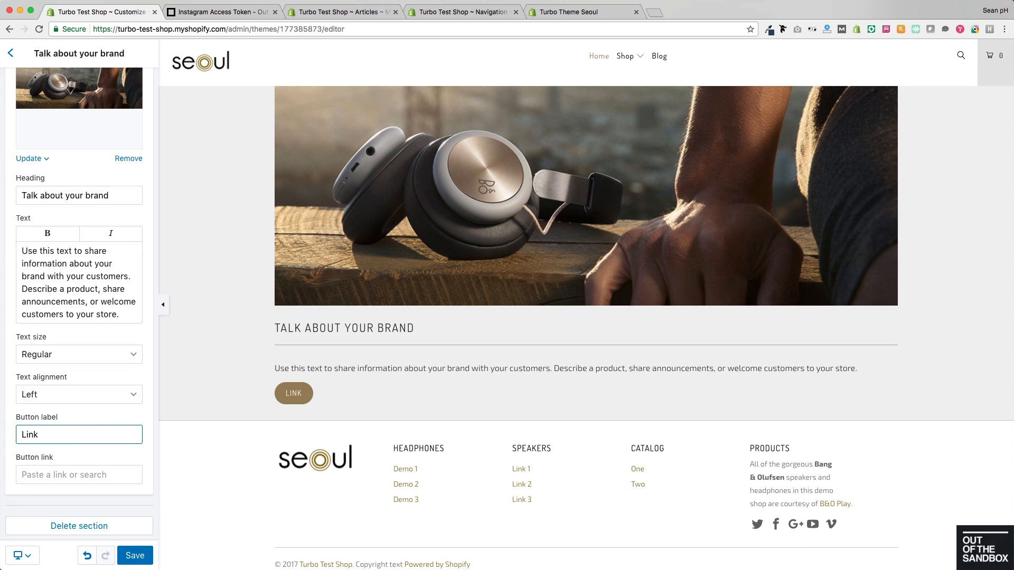
click(67, 473)
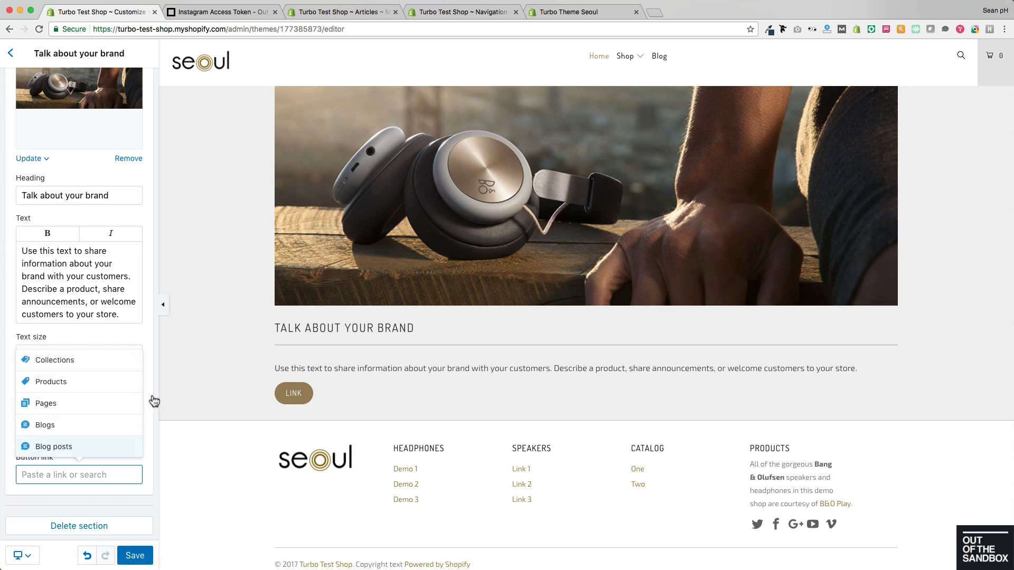
click(148, 319)
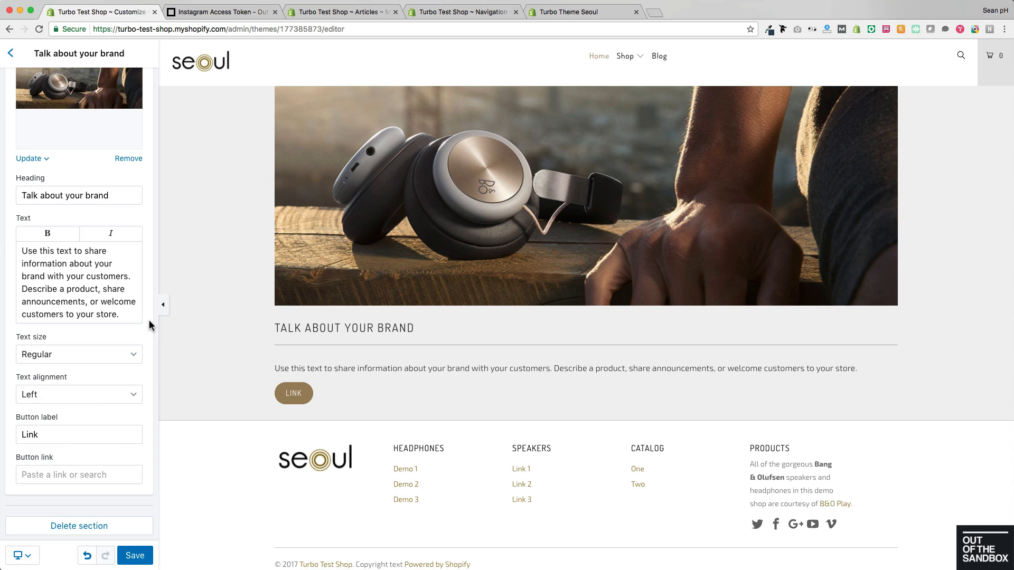
Step: Delete the Rich text and image section and add a Testimonials section to the home page
click(79, 526)
click(71, 478)
scroll(67, 452, down, 3)
mouse_move(63, 506)
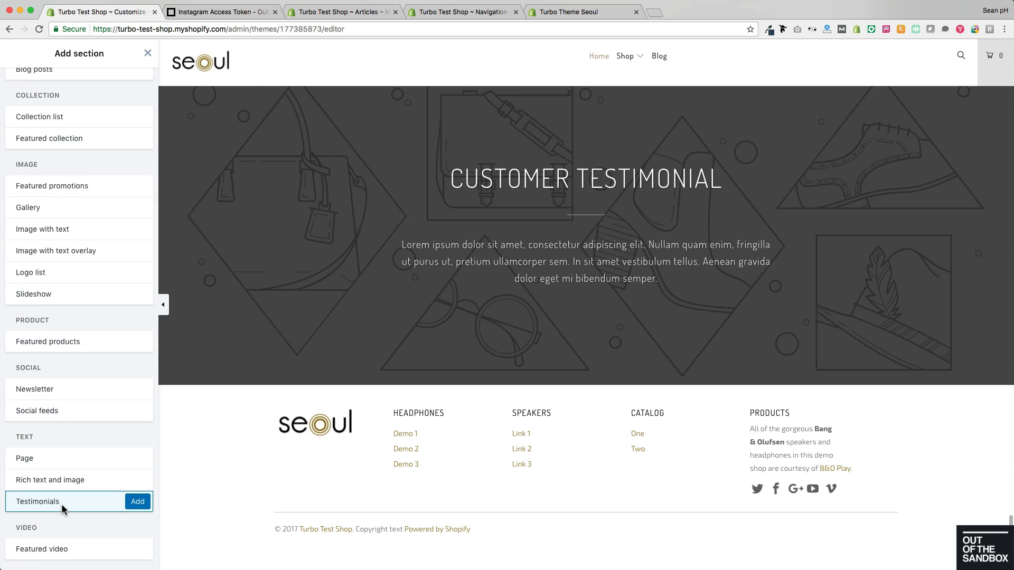
click(130, 504)
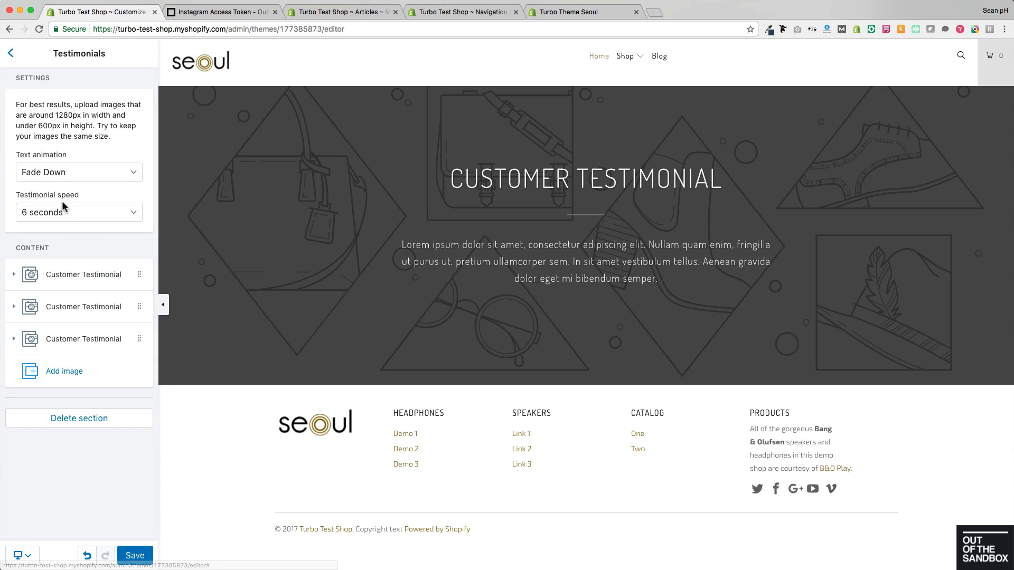
Step: Upload collection_speaker.jpg as the image of the first Customer Testimonial block
click(74, 276)
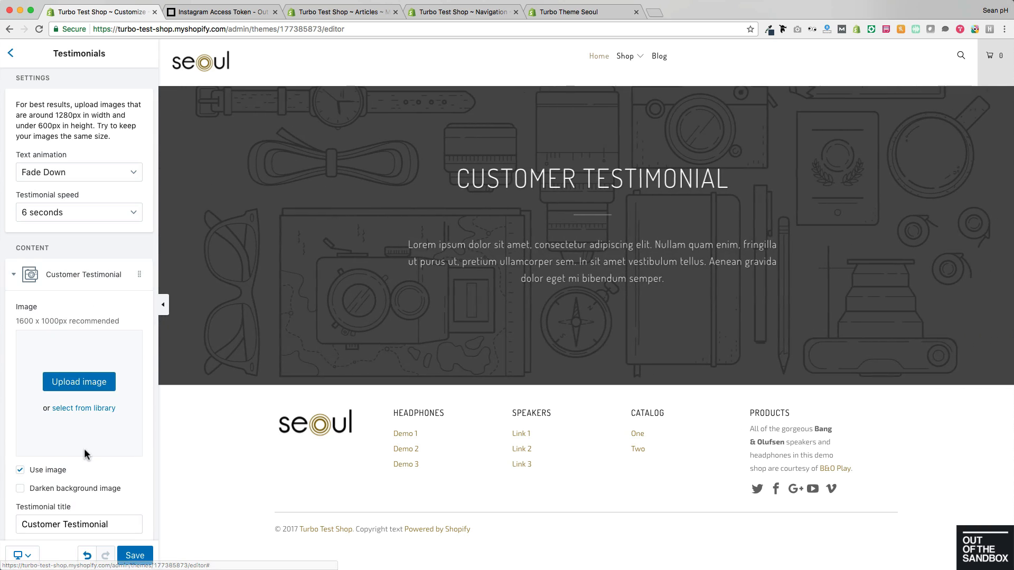
scroll(86, 448, down, 3)
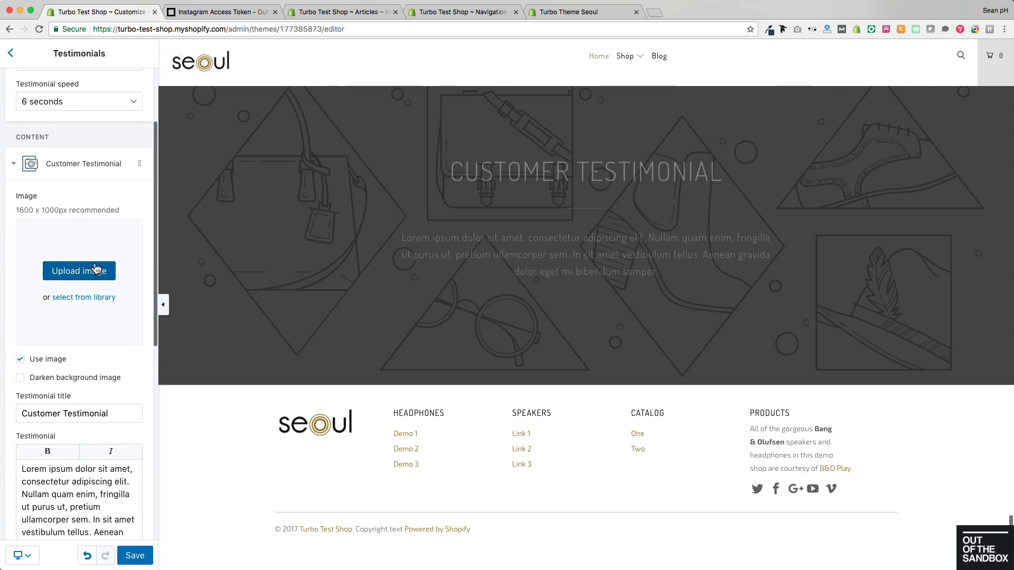
click(92, 269)
scroll(581, 143, down, 3)
click(559, 156)
click(668, 262)
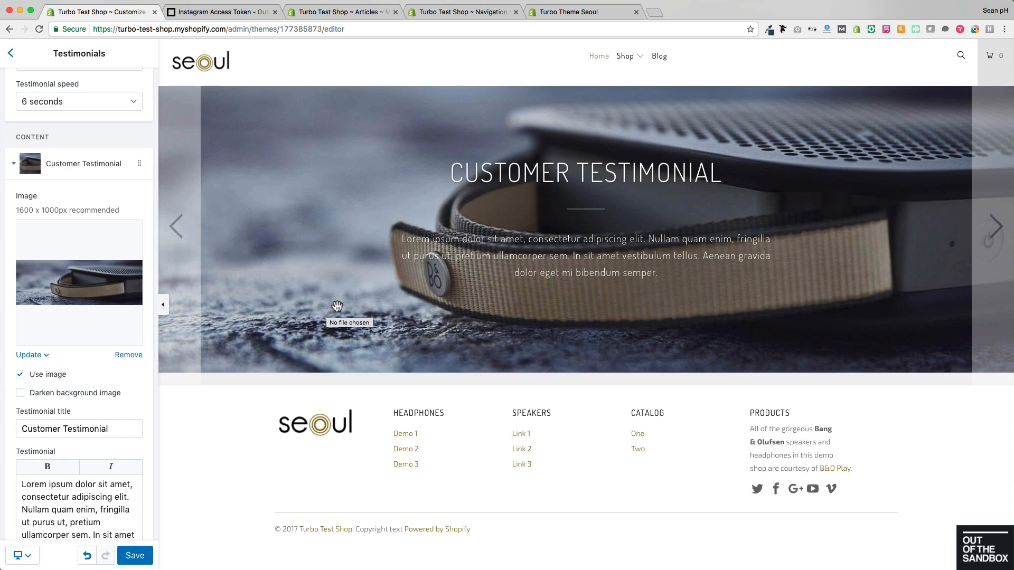
Step: Try the first testimonial without its image, restore the image and darken the background image
scroll(58, 386, down, 1)
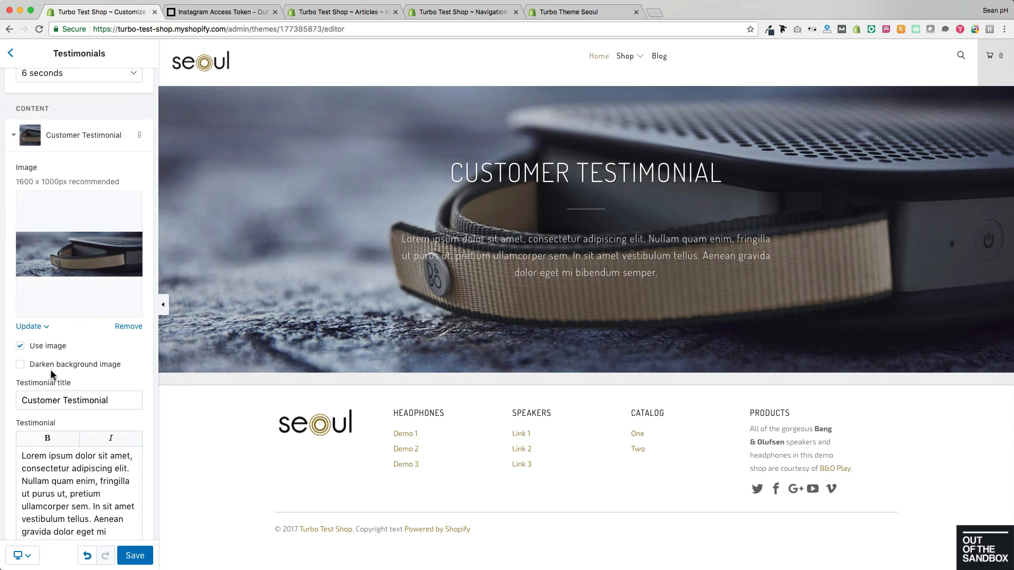
click(53, 349)
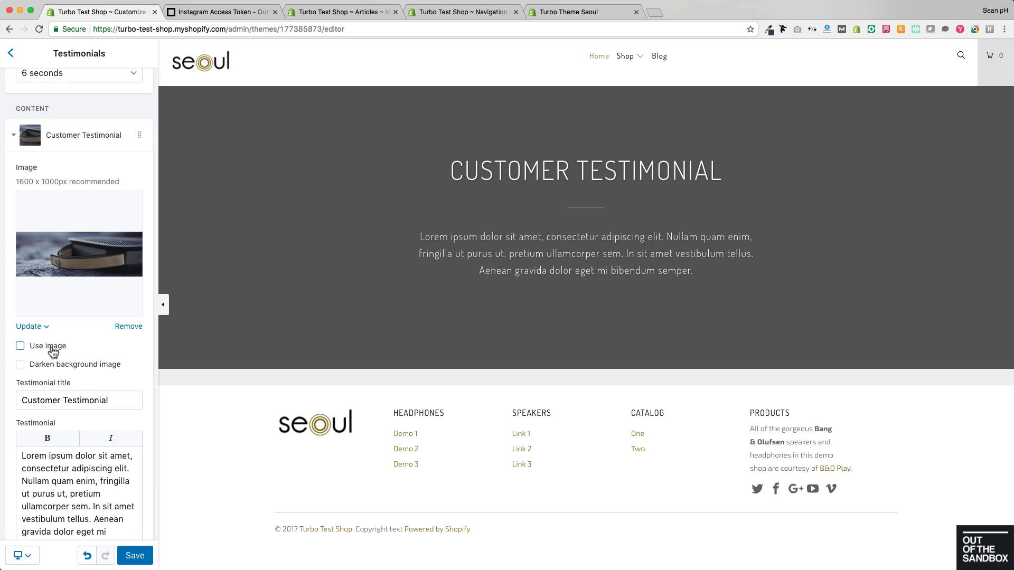
click(53, 349)
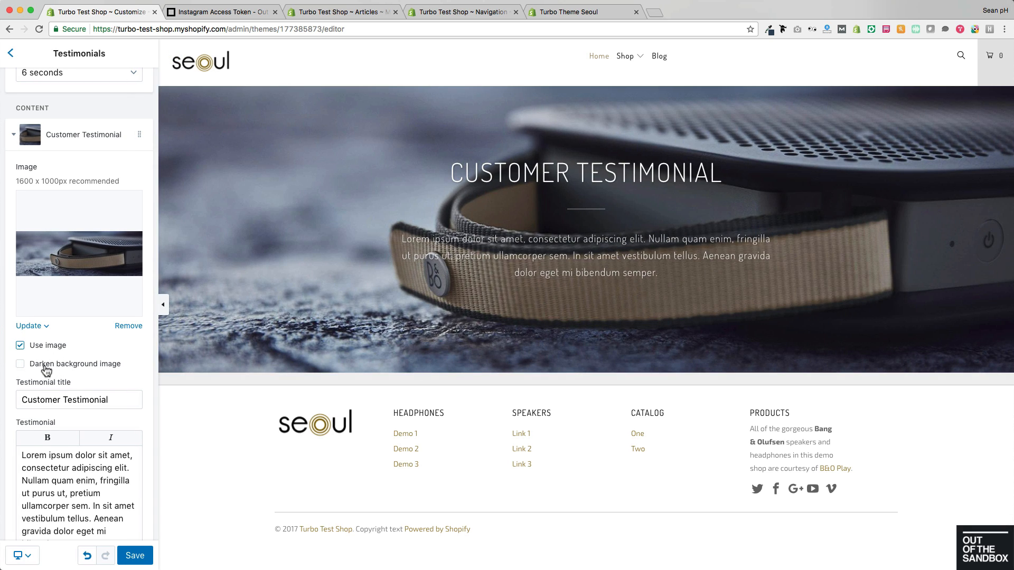
click(47, 369)
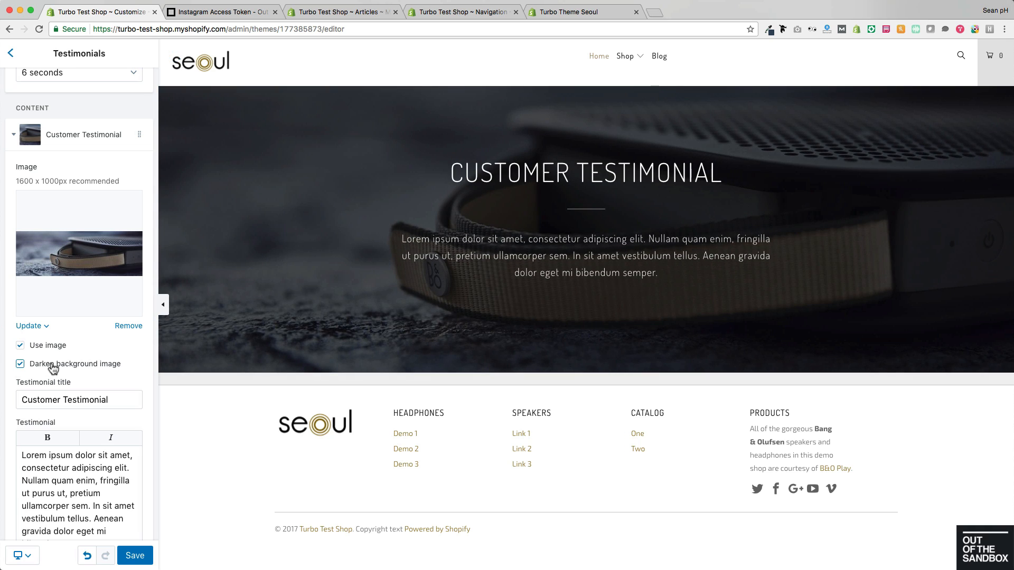
Step: Enter the customer's first name in the first testimonial and set its store name/URL to helpfulfriendly.com
scroll(53, 368, down, 5)
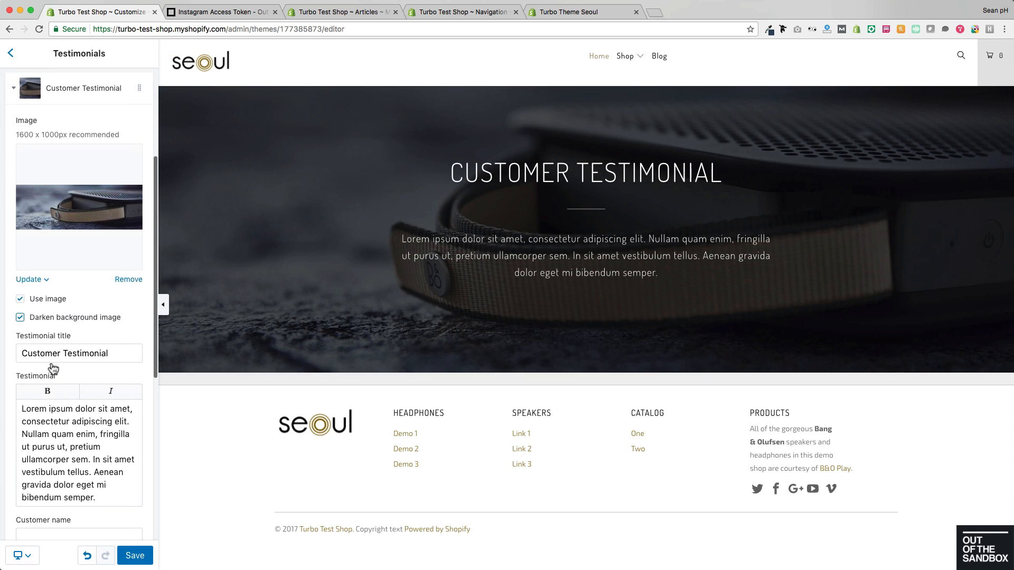
scroll(53, 368, down, 4)
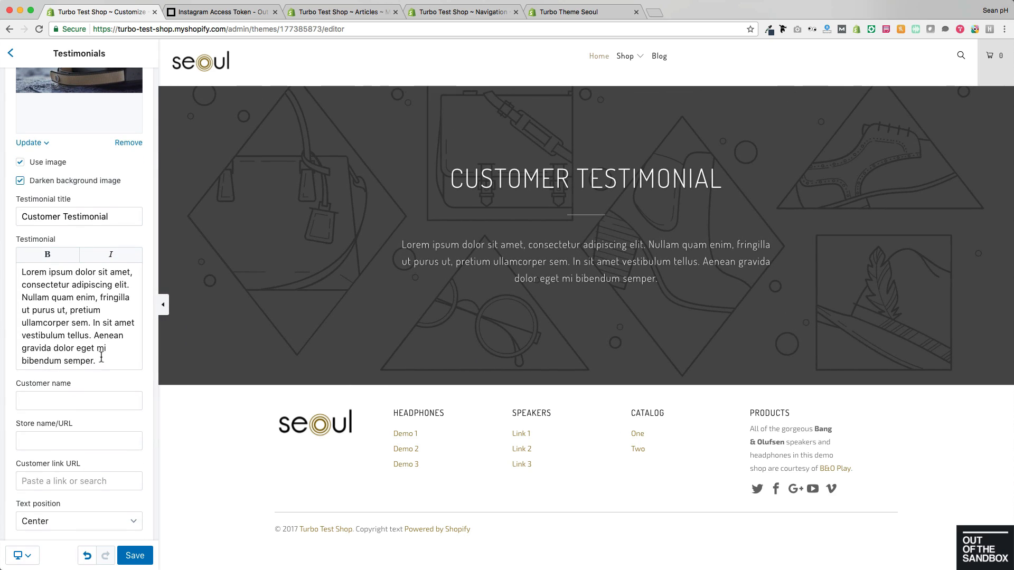
scroll(102, 358, down, 1)
click(72, 386)
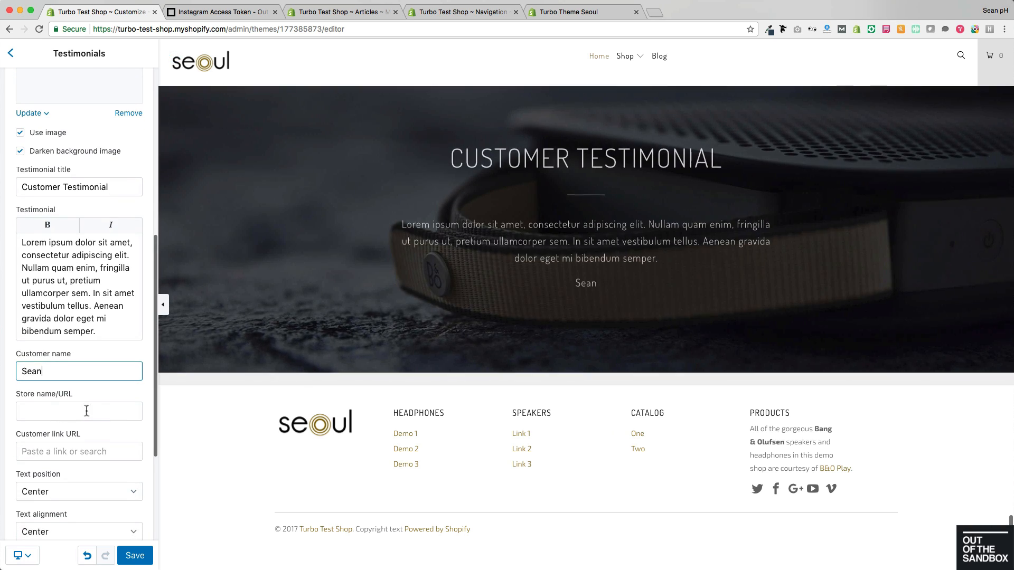
click(100, 410)
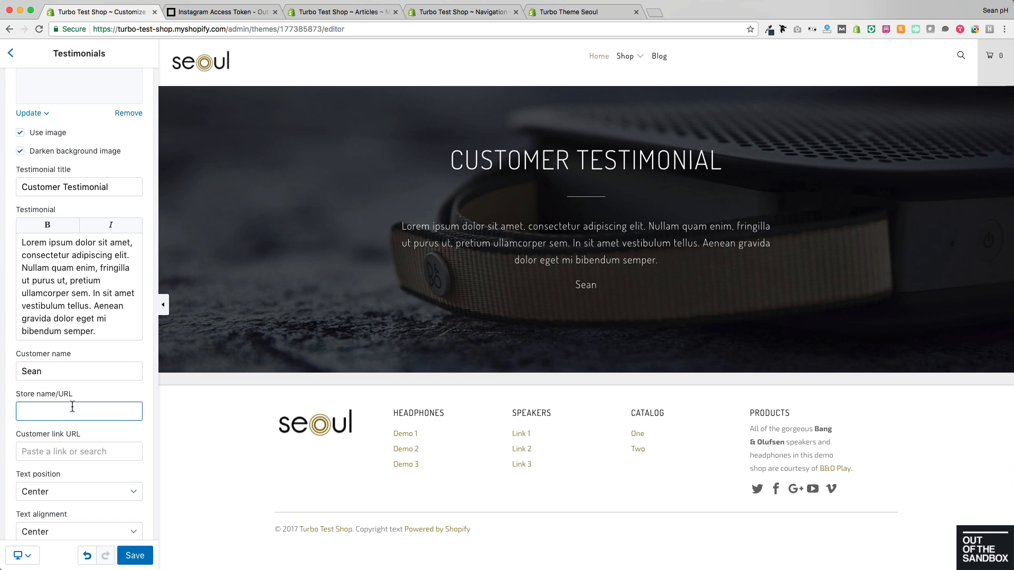
text(helpfulfriendly.com)
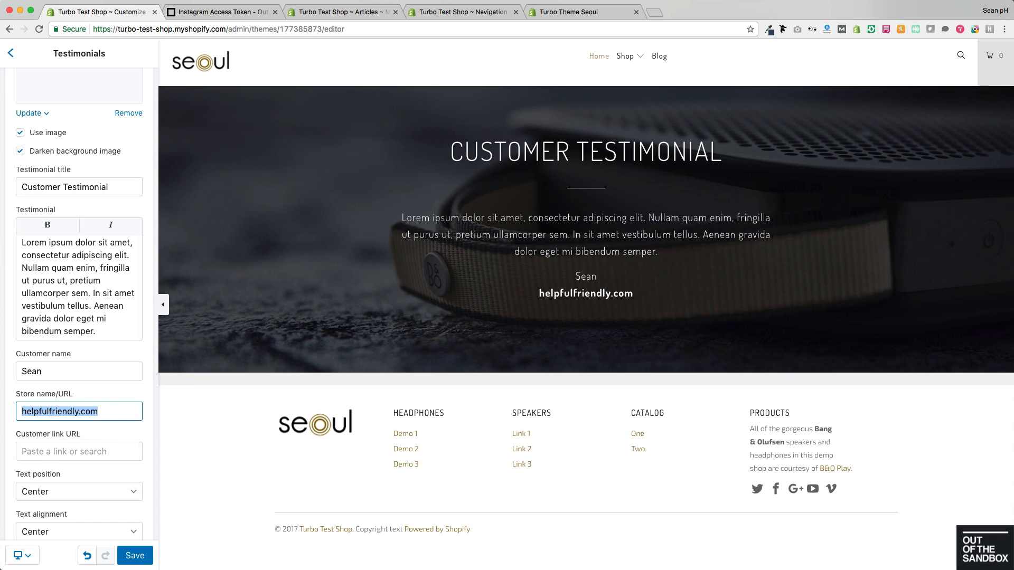
click(70, 452)
text(helpfulfriendly.com)
click(20, 450)
text(www.)
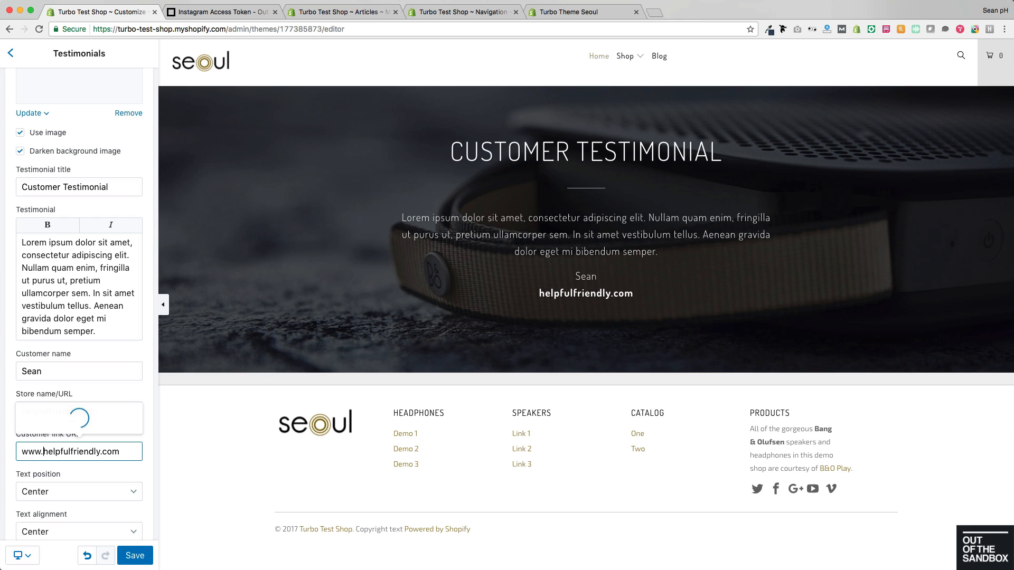
key(Return)
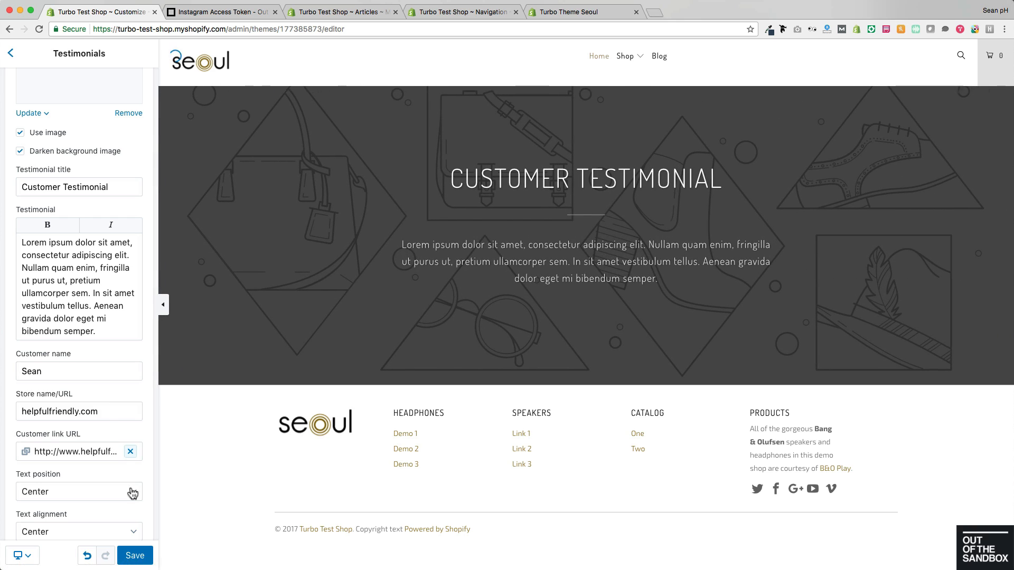
Step: Try the Left text position for the first testimonial, and set the position to Right
scroll(121, 460, down, 1)
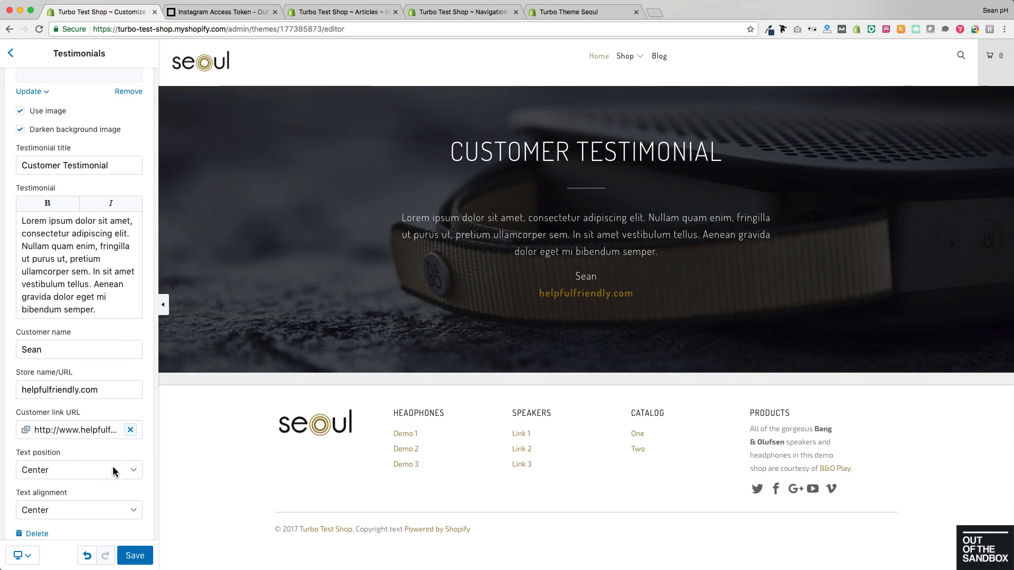
click(117, 472)
click(84, 458)
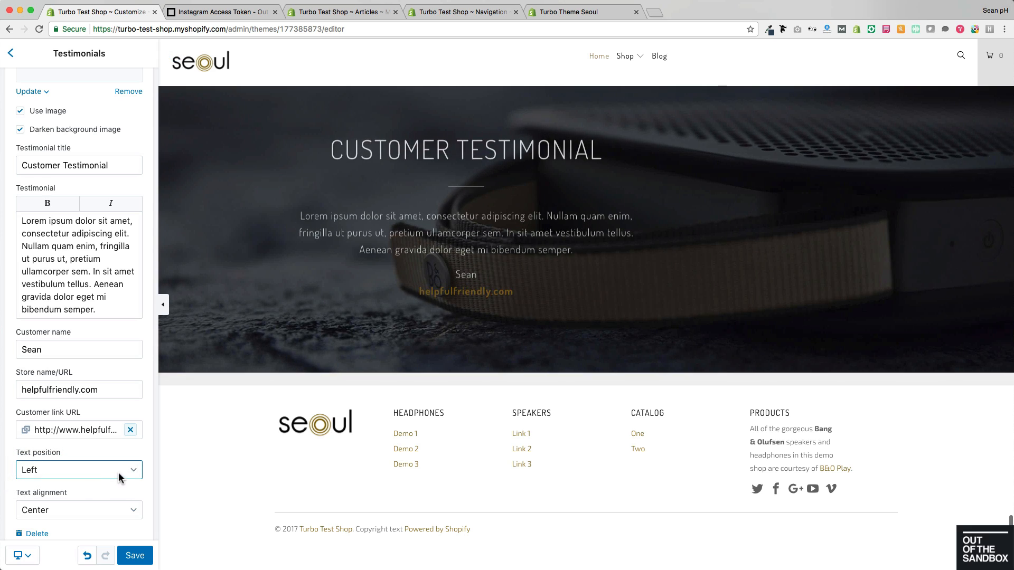
click(117, 474)
click(107, 492)
Step: Try the text alignment options of the first testimonial and set the alignment to Right
scroll(101, 489, down, 2)
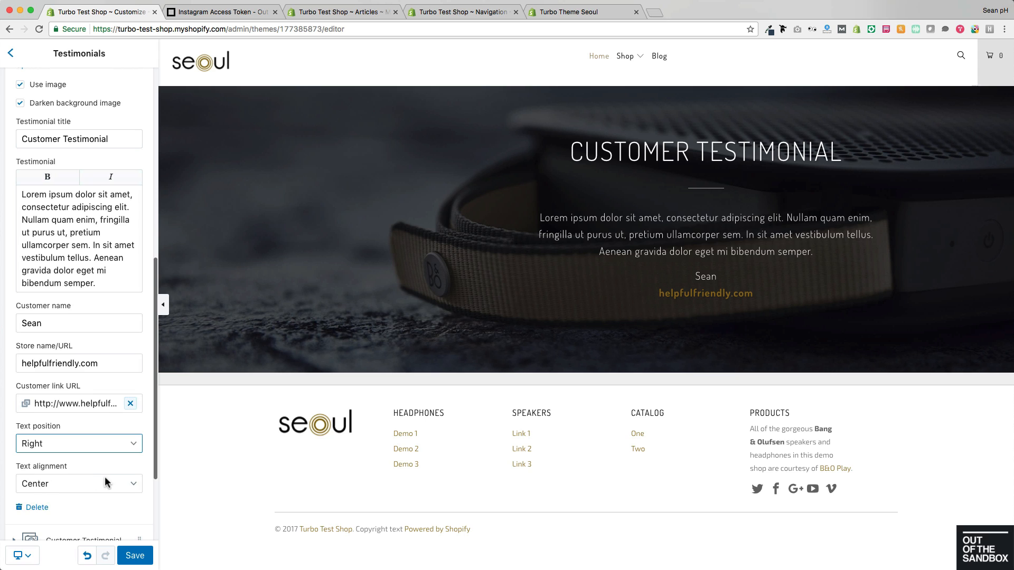
click(107, 483)
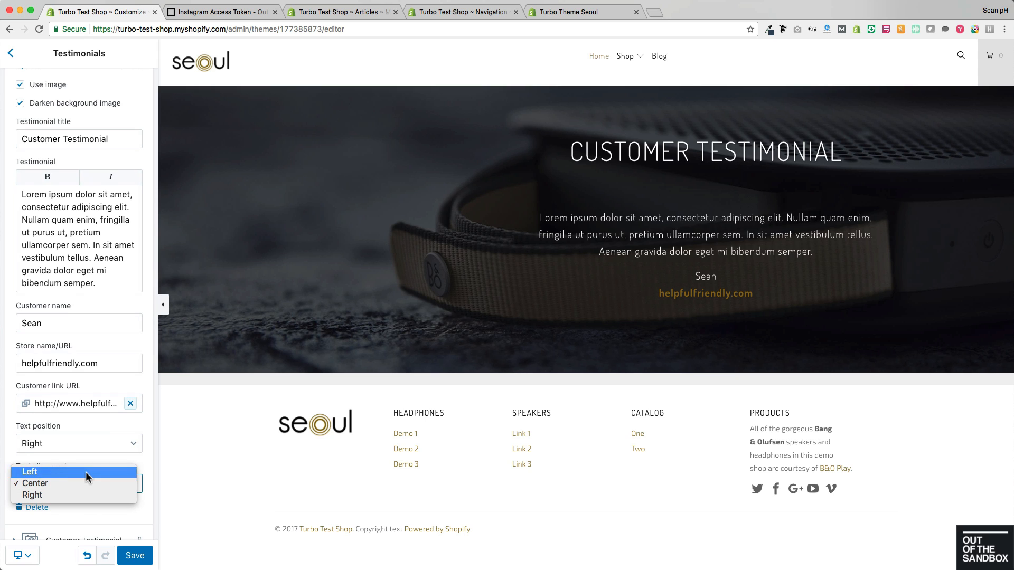
click(85, 472)
click(80, 481)
click(81, 493)
click(102, 490)
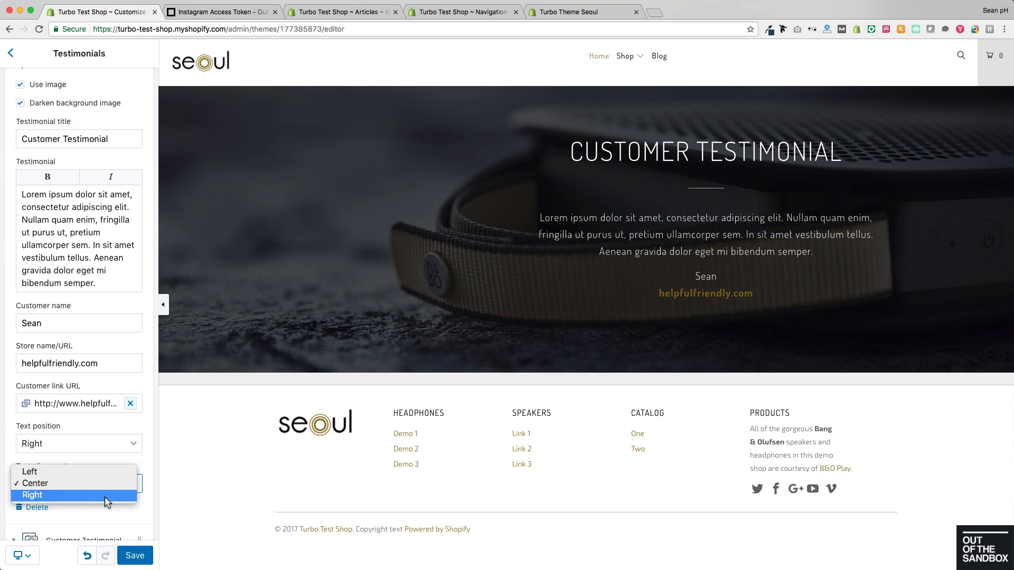
click(105, 497)
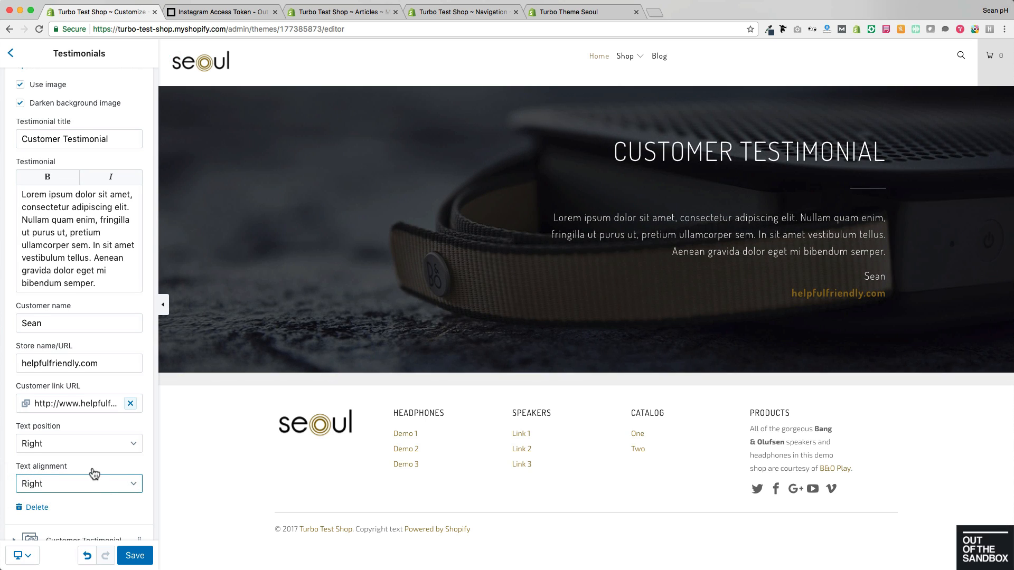
scroll(94, 473, down, 5)
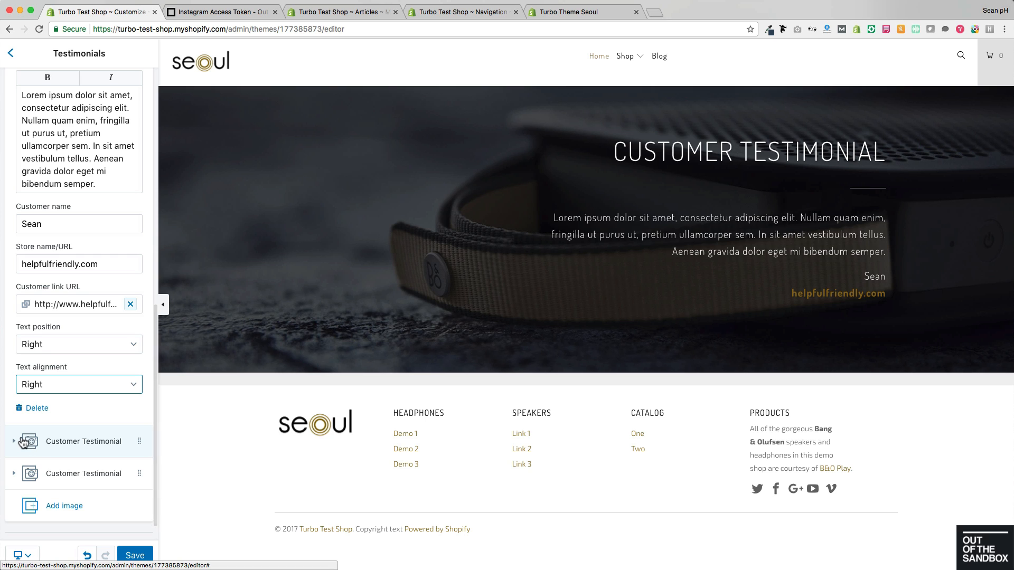
mouse_move(33, 476)
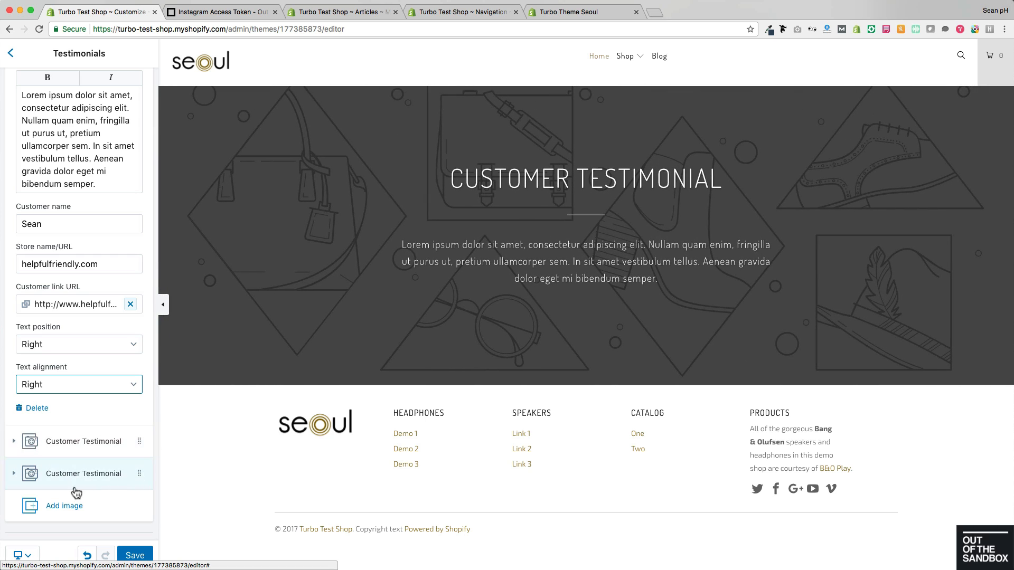
scroll(71, 512, up, 1)
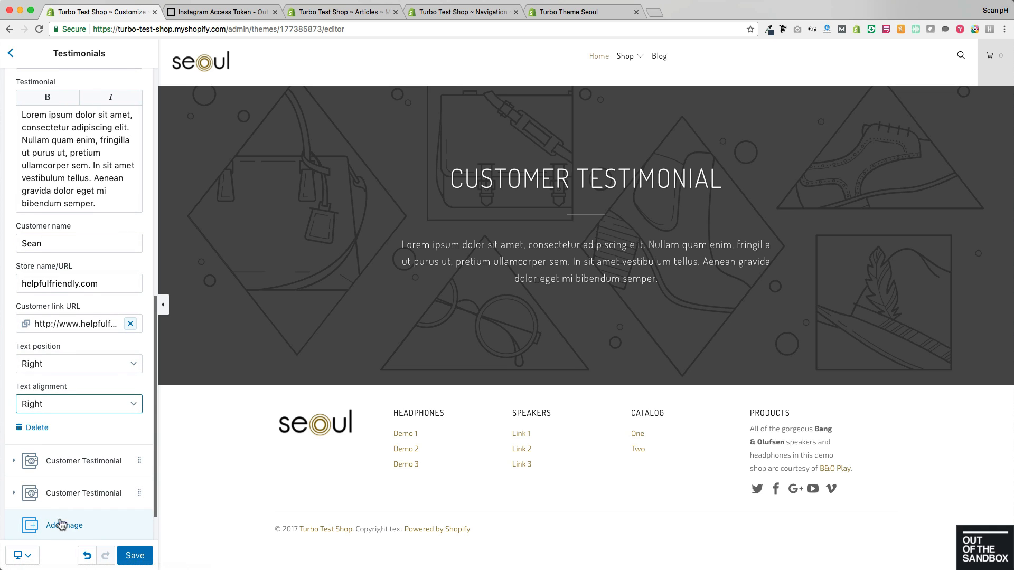
scroll(63, 532, up, 6)
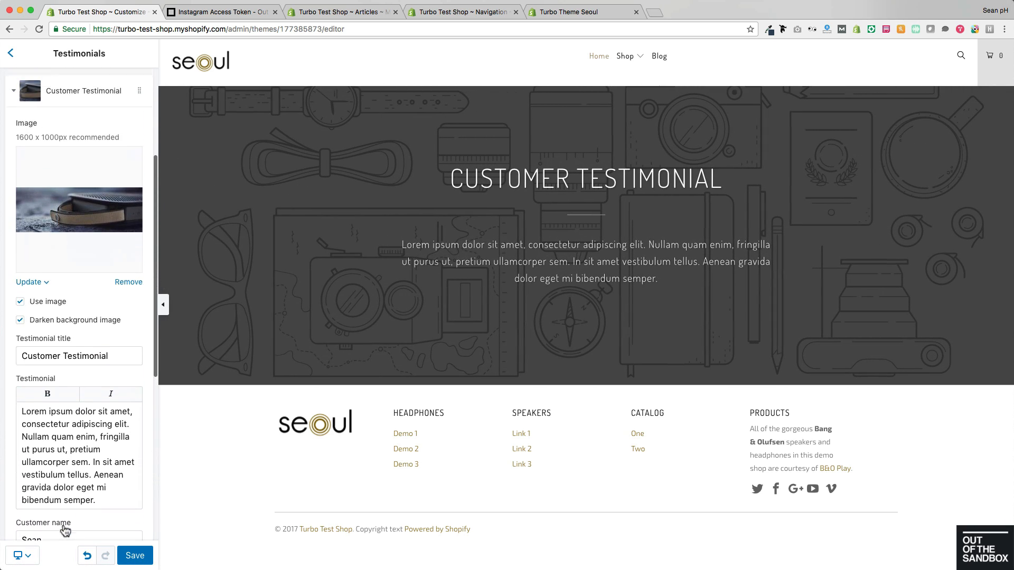
Step: Try the Fade In and Fade Up text animations for the Testimonials section and set the animation back to Fade Down
scroll(64, 531, up, 4)
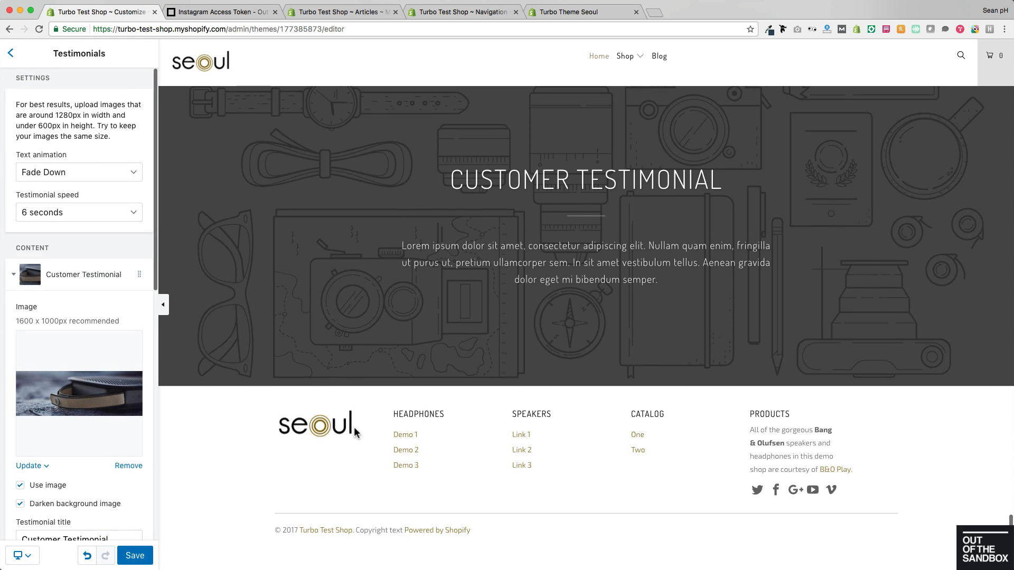
click(56, 174)
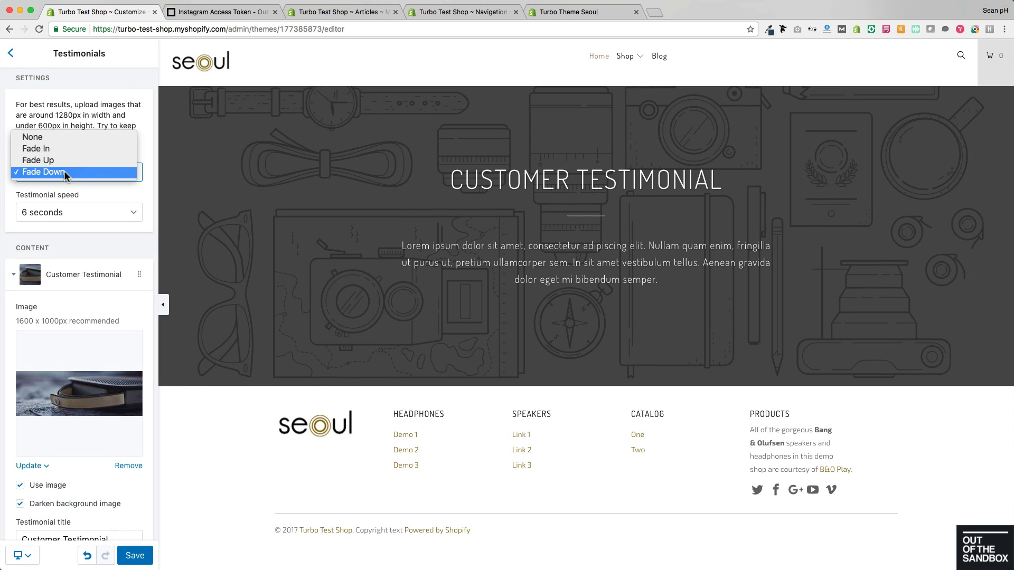
click(72, 150)
click(81, 173)
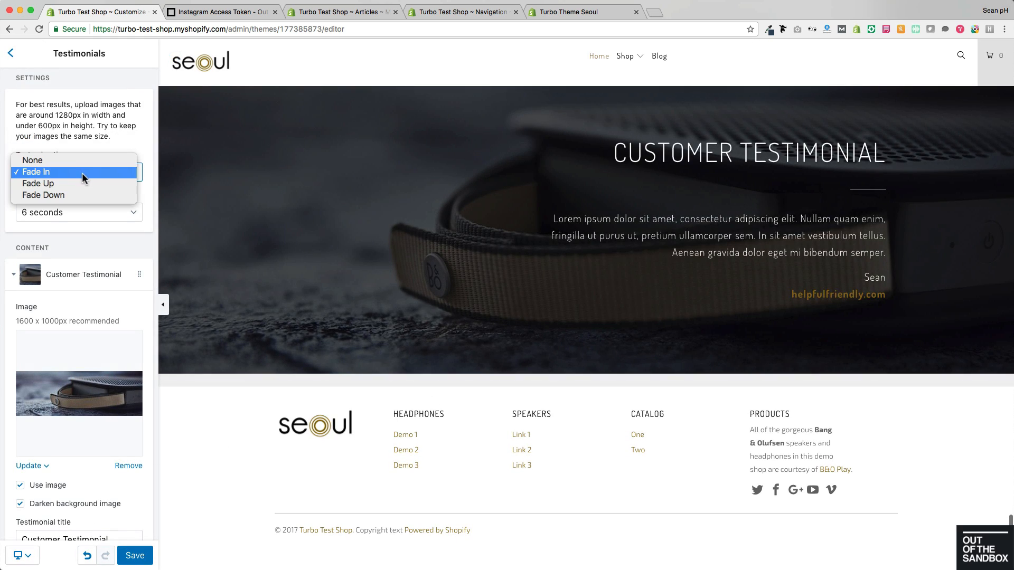
click(84, 181)
click(110, 167)
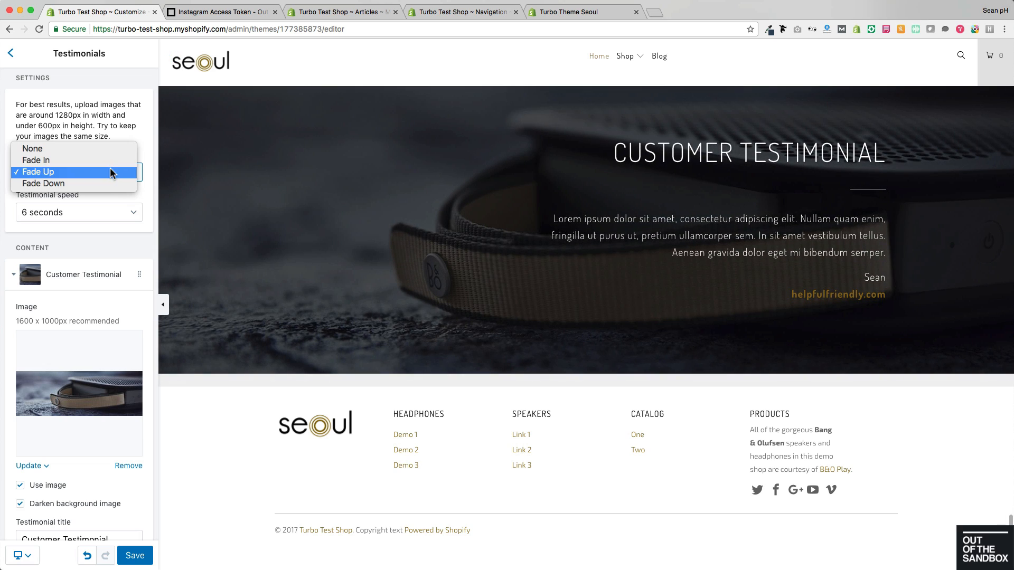
click(97, 182)
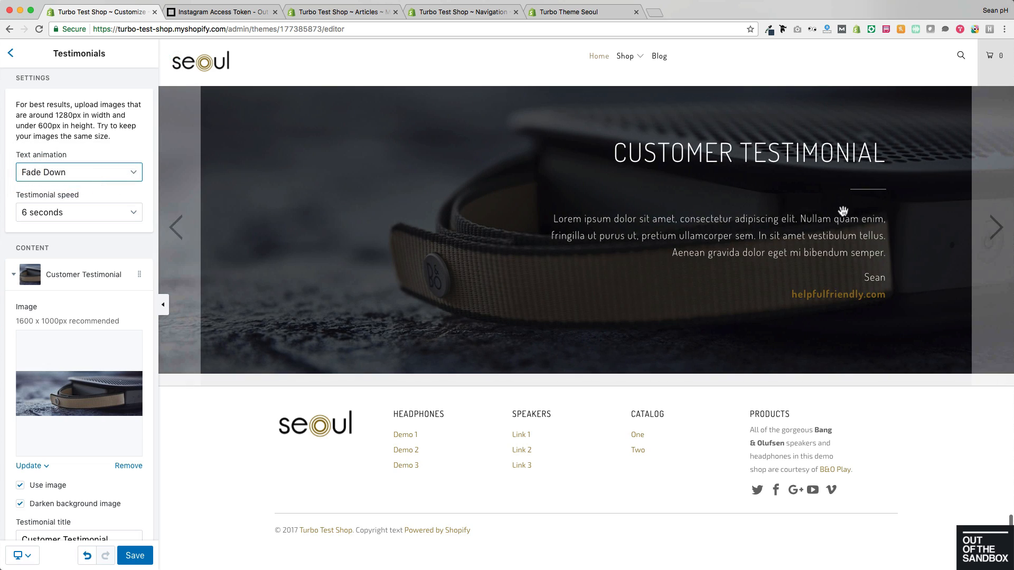
Step: Review the available testimonial speeds and the remaining settings of the Testimonials section
click(104, 211)
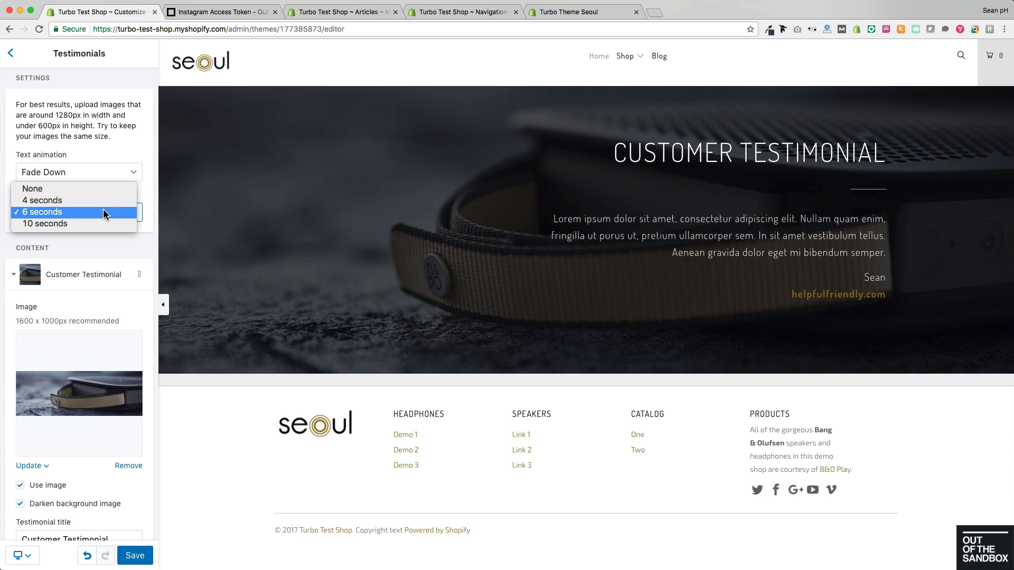
click(118, 249)
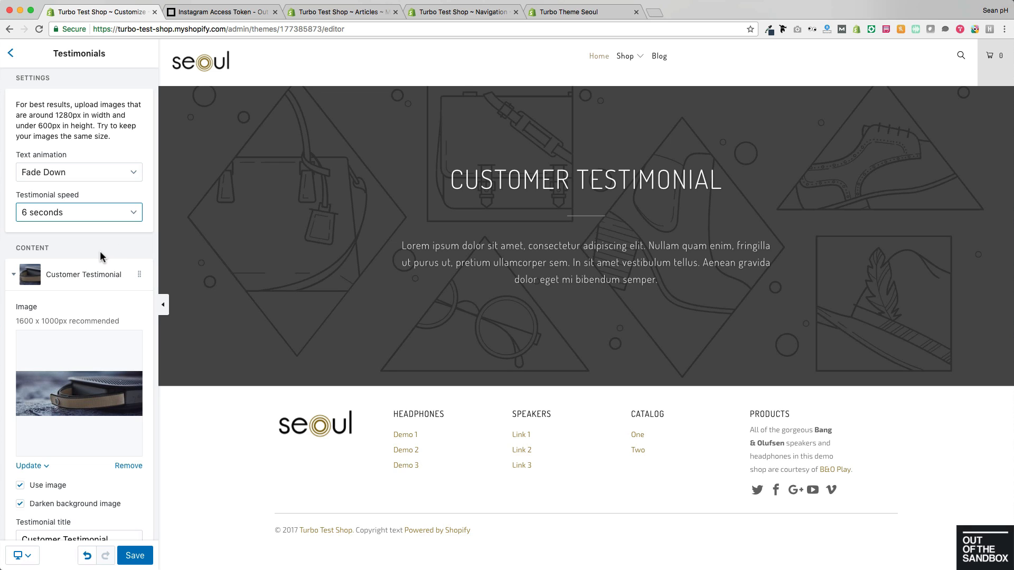
scroll(100, 251, down, 1)
scroll(100, 252, down, 5)
scroll(102, 256, down, 1)
scroll(102, 256, up, 1)
scroll(104, 257, up, 5)
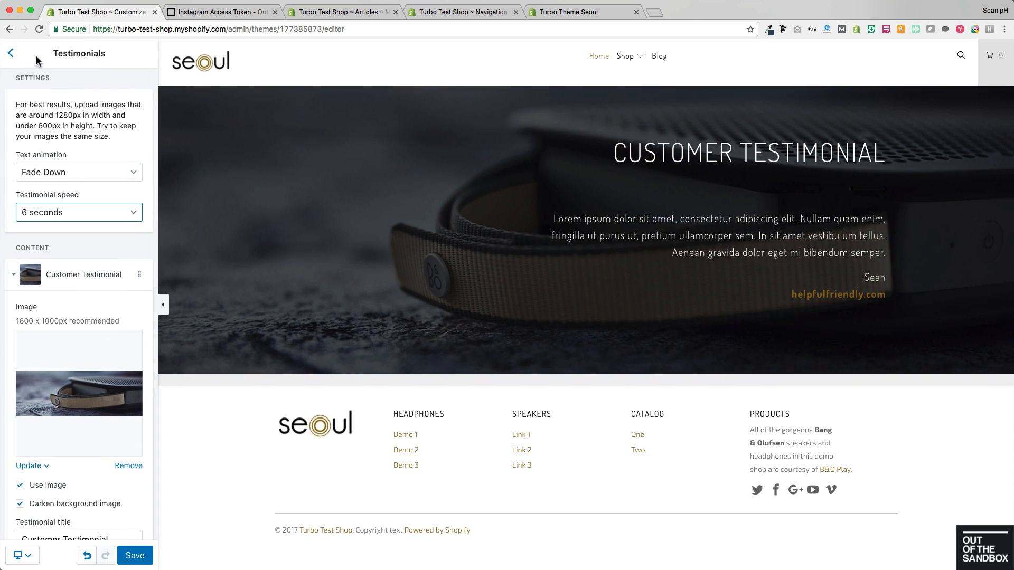
Step: Reorder the home page sections by moving Newsletter directly above Featured promotions and Logo list directly above Gallery
click(11, 54)
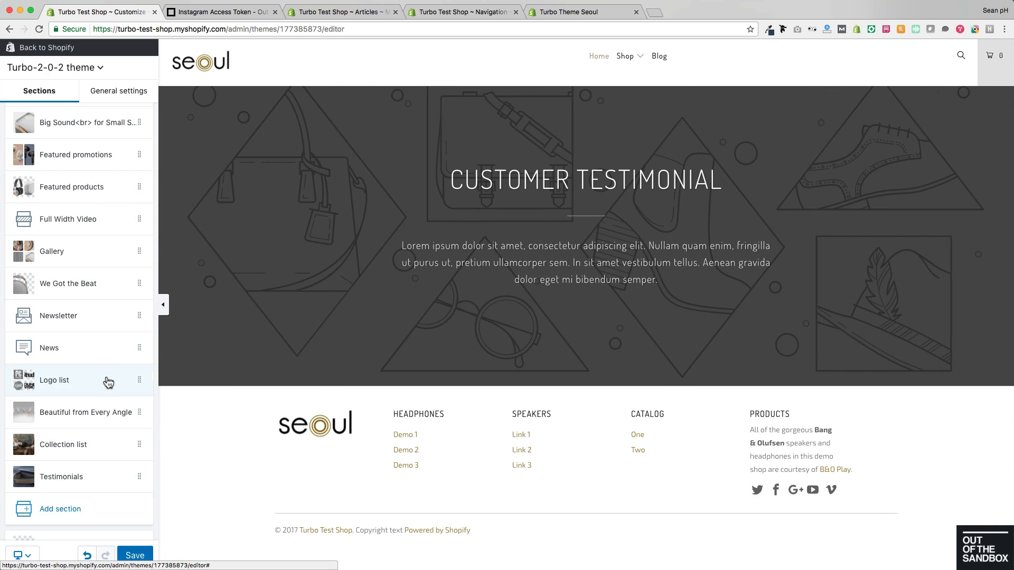
scroll(296, 367, up, 8)
scroll(296, 369, up, 10)
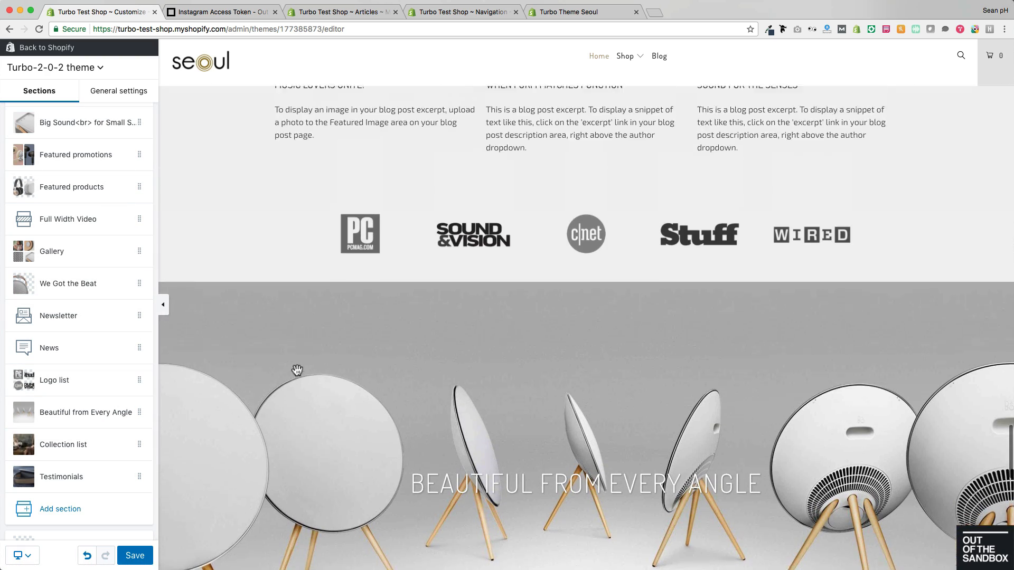
drag(137, 327, 133, 220)
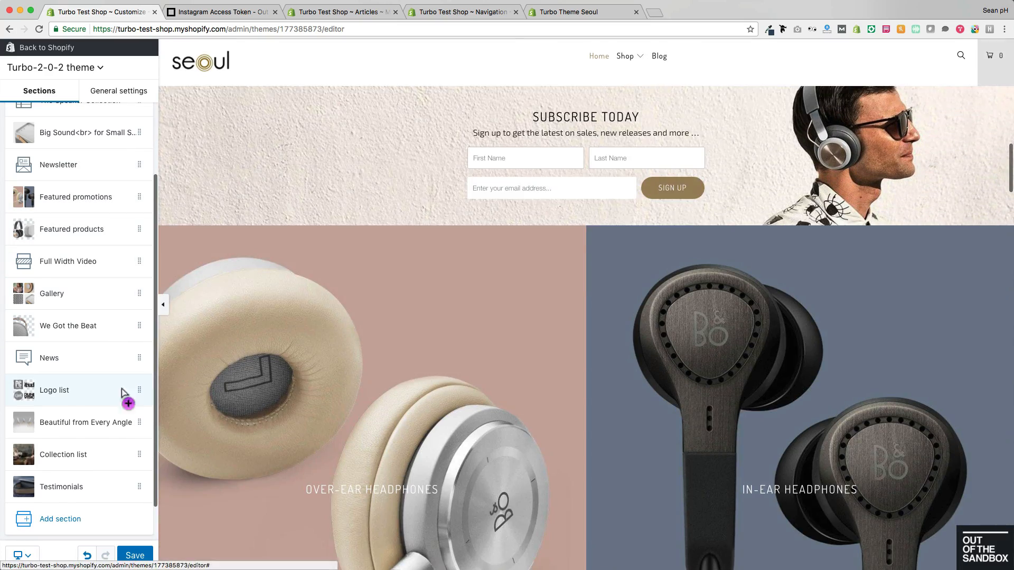
drag(124, 396, 117, 296)
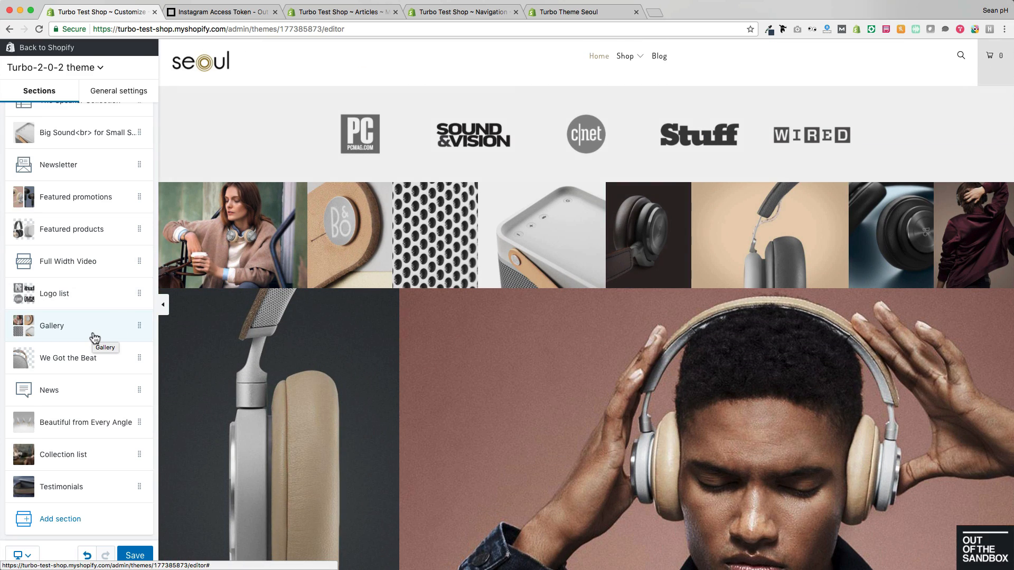
scroll(87, 357, up, 3)
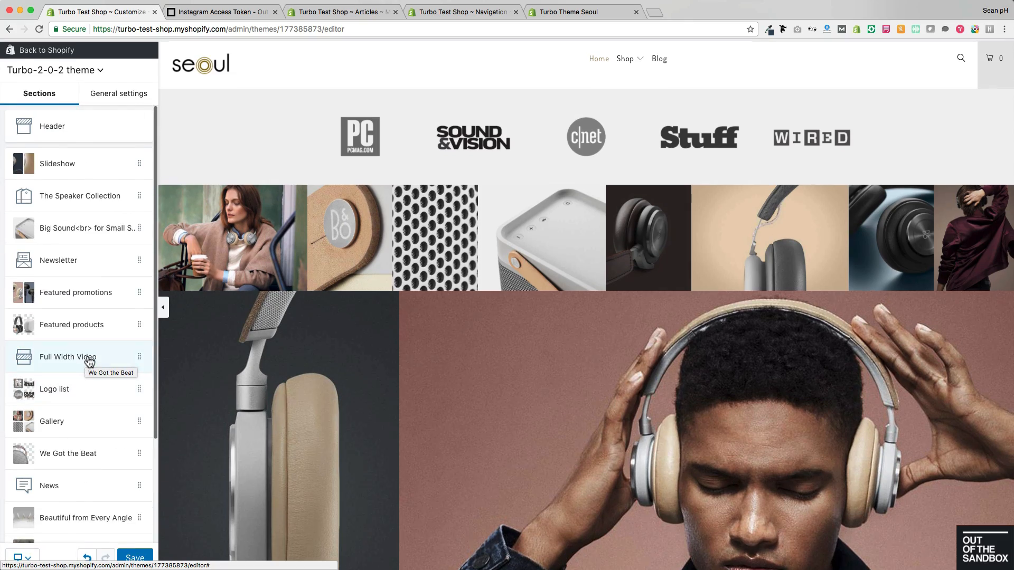